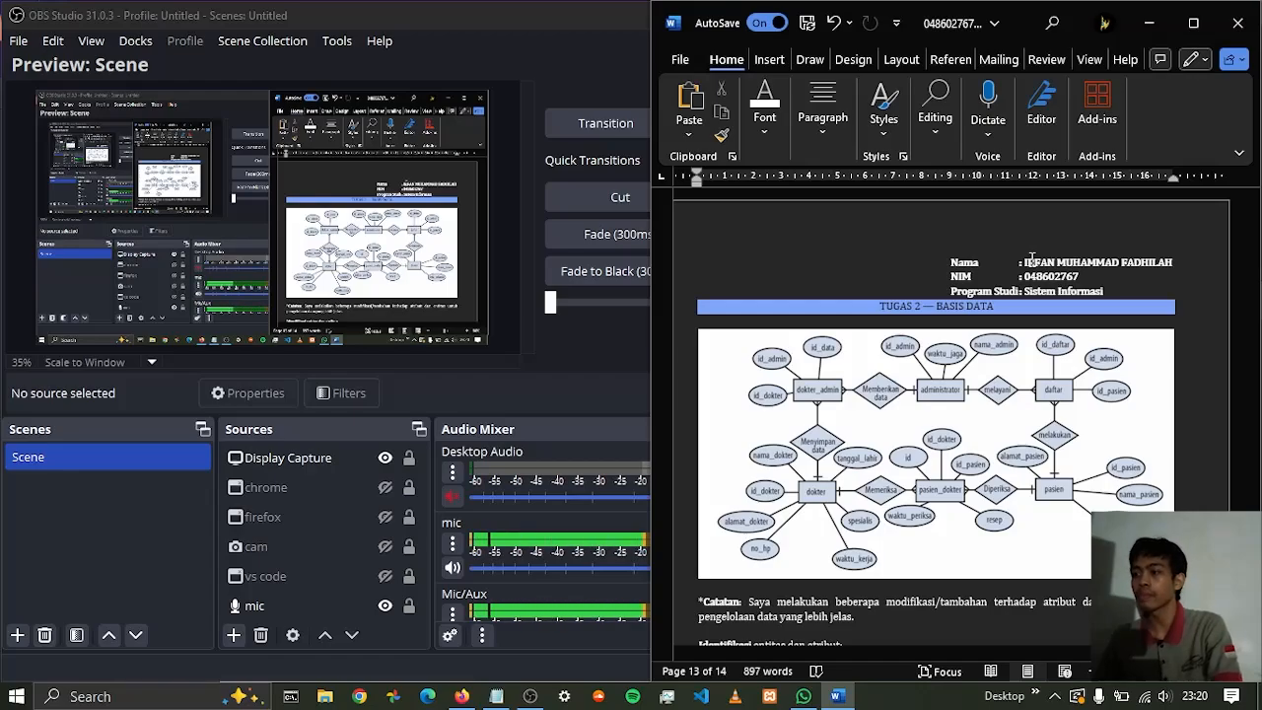
Examine the entity-relationship diagram and the start of the entity list in the Tugas 2 Basis Data document
scroll(1041, 253, down, 1)
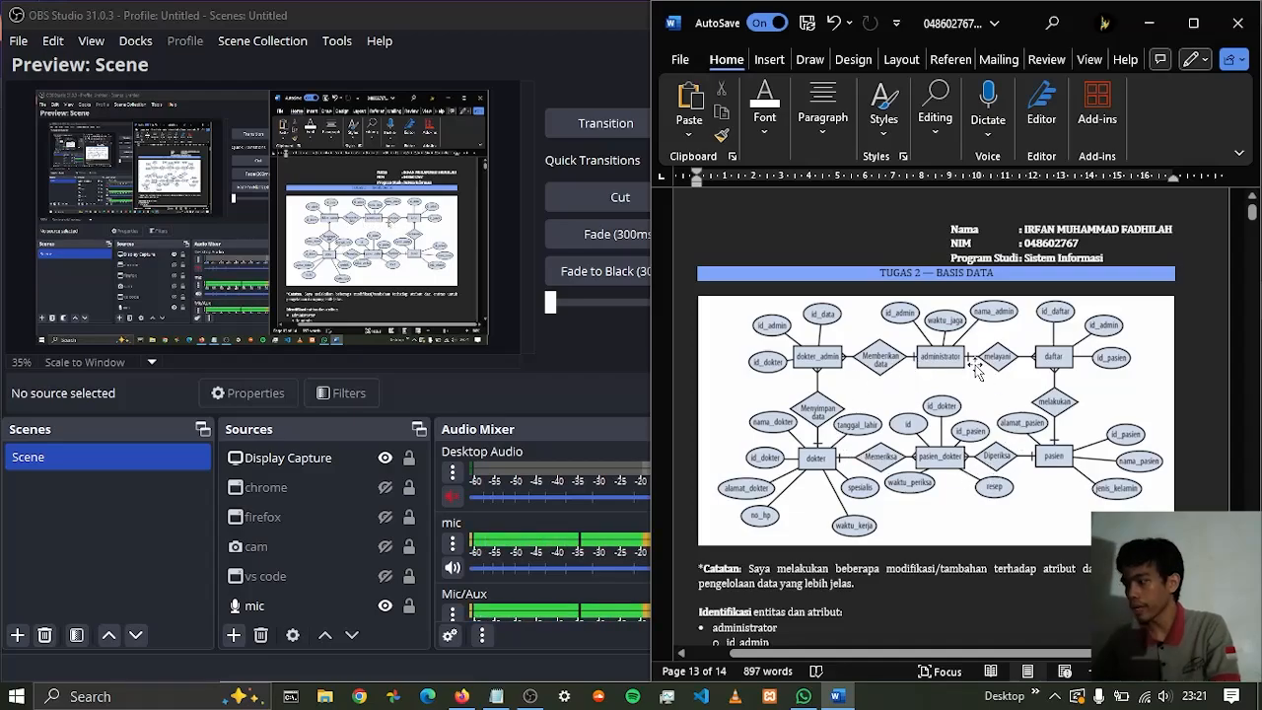
ctrl+scroll(927, 386, up, 2)
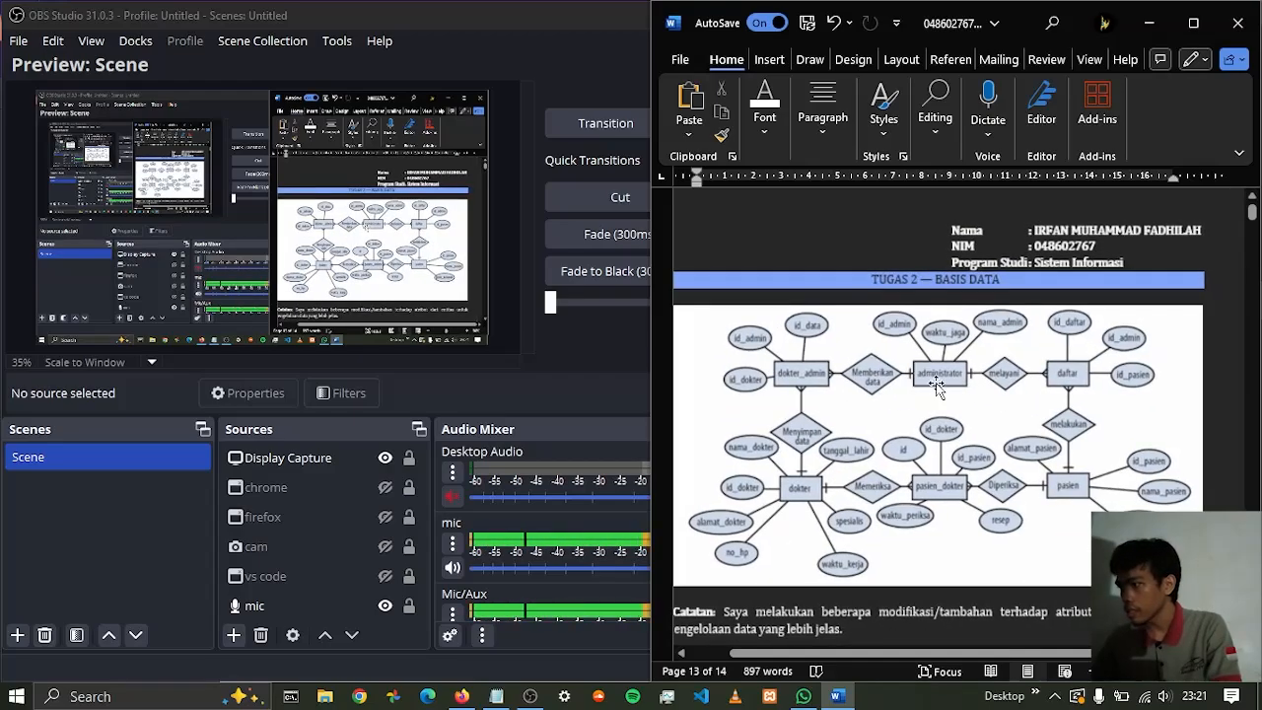
mouse_move(964, 655)
mouse_down()
mouse_move(943, 661)
mouse_move(964, 663)
mouse_up()
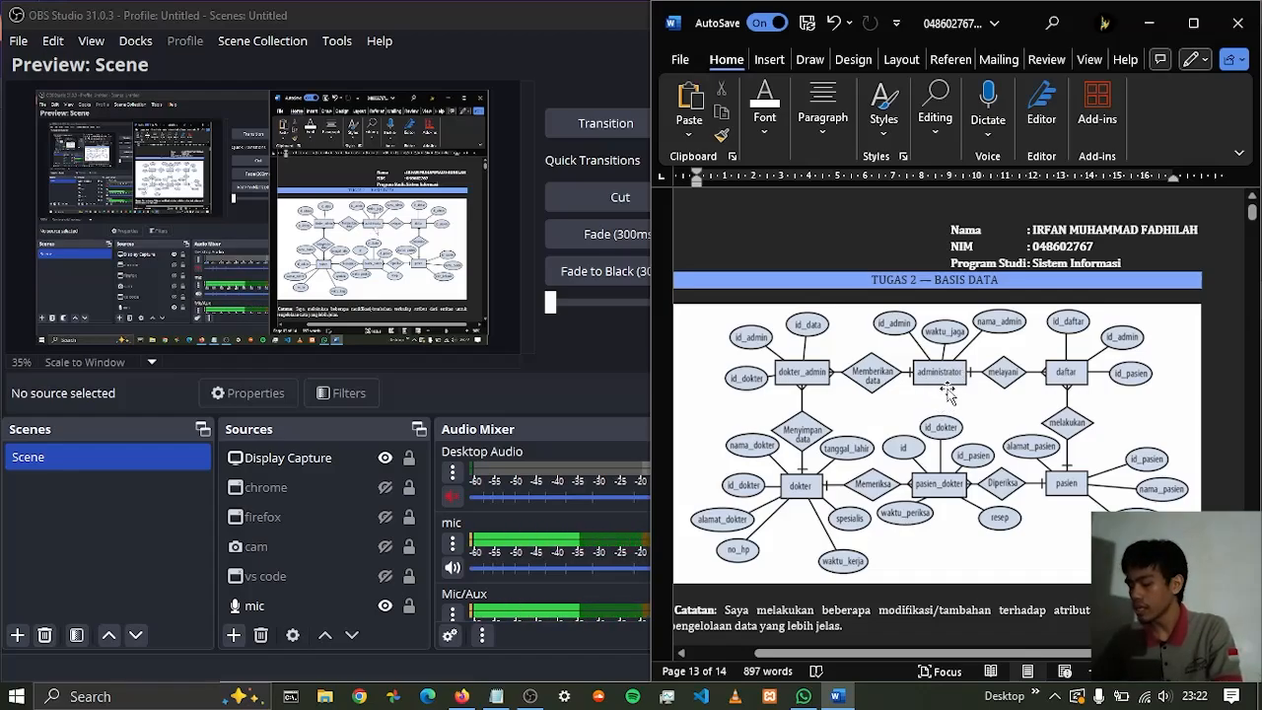
scroll(949, 394, down, 3)
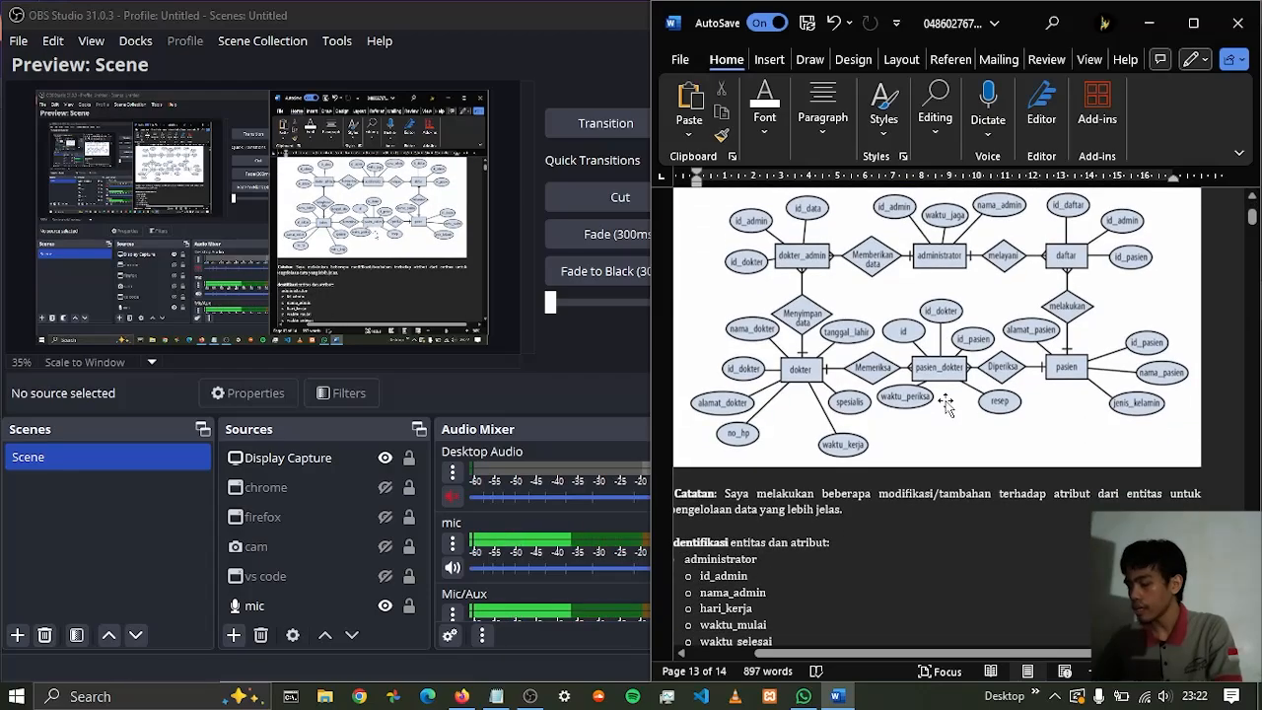
scroll(955, 394, up, 1)
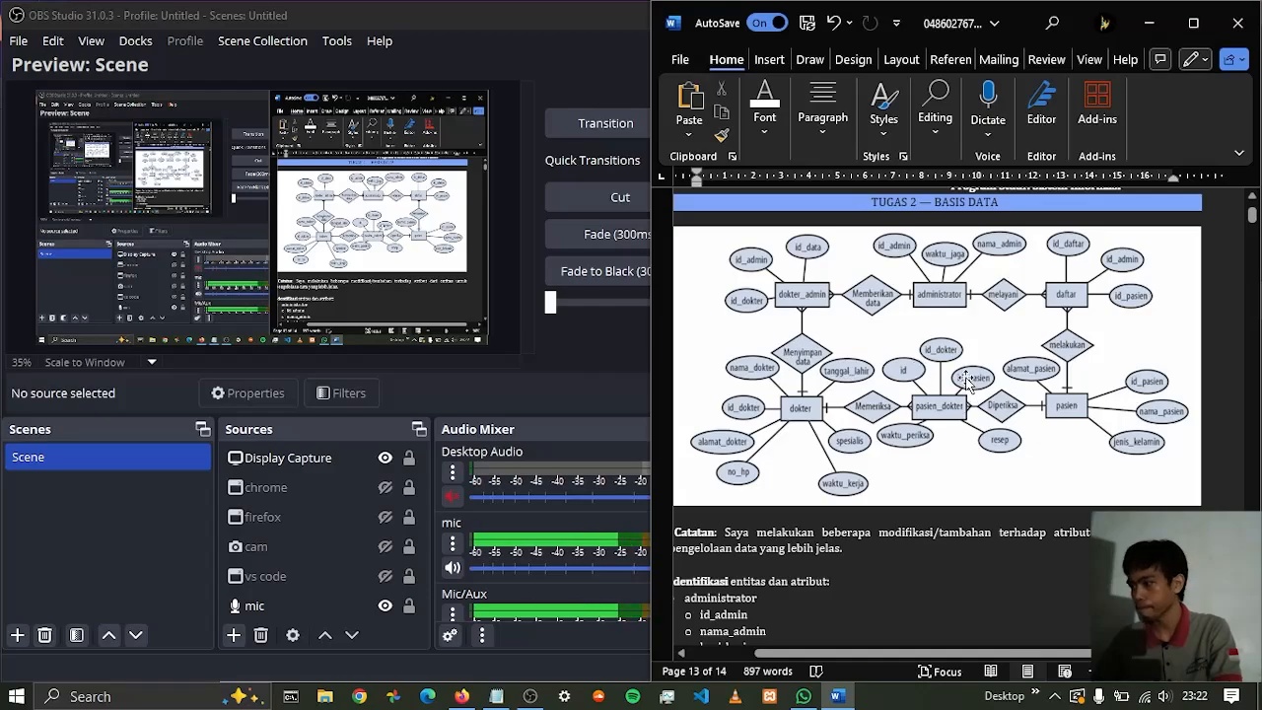
scroll(949, 355, up, 1)
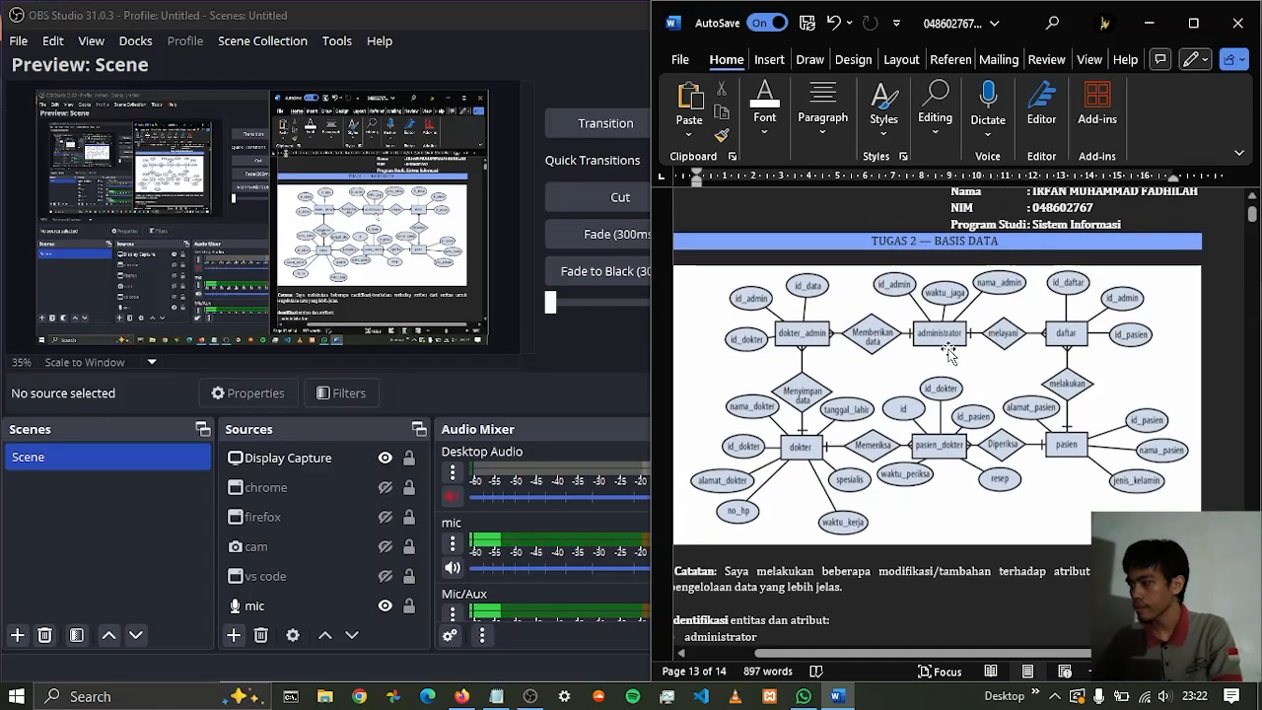
scroll(950, 350, down, 3)
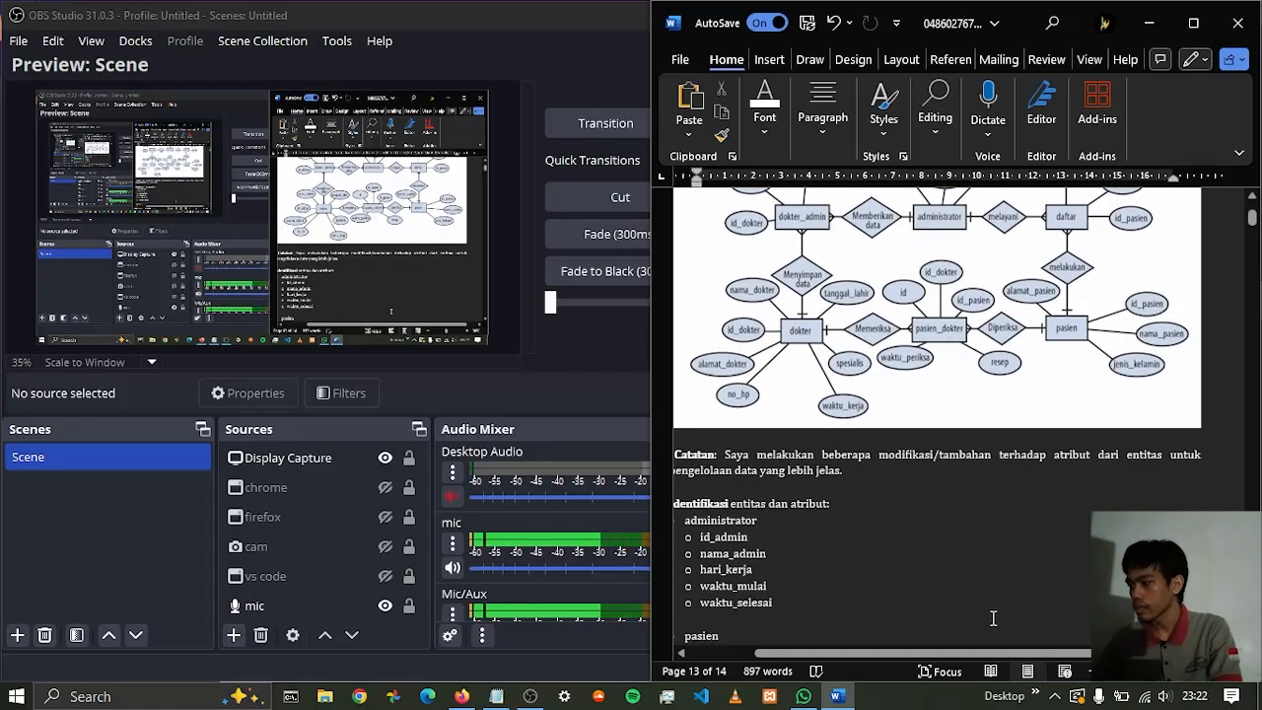
scroll(976, 658, left, 2)
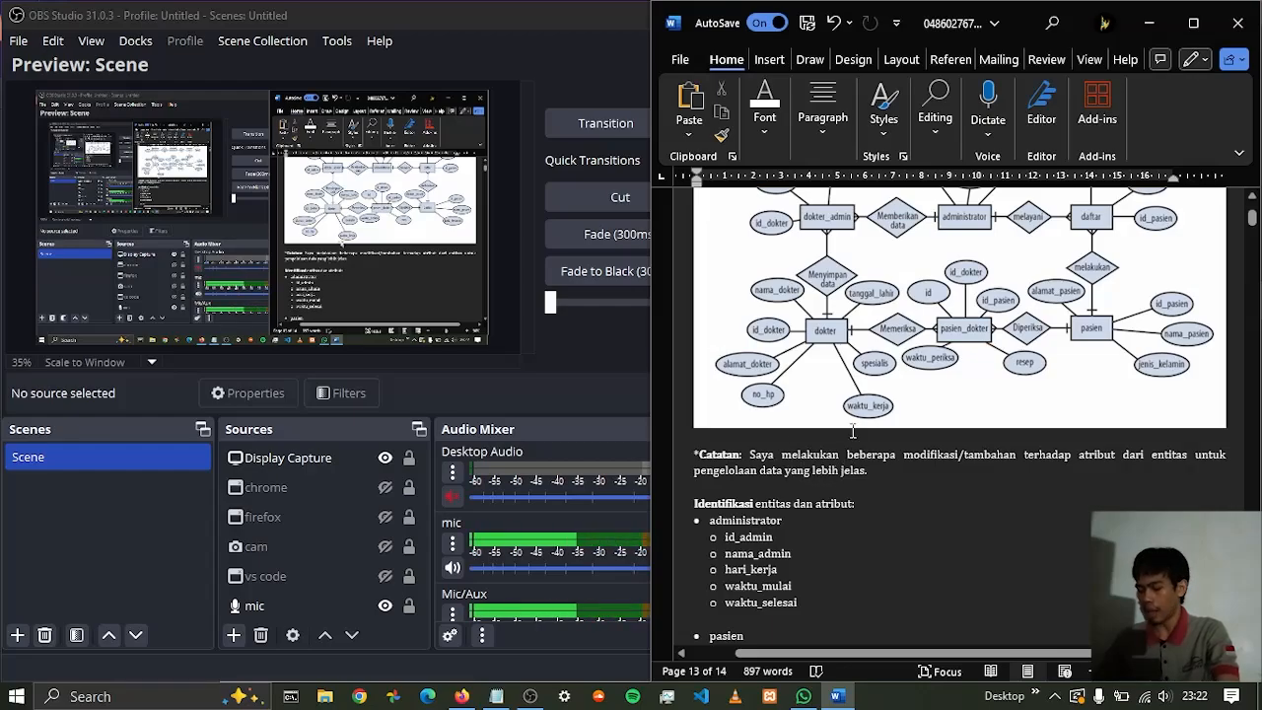
Widen the document window and review the Catatan note about attribute modifications beneath the diagram
ctrl+scroll(779, 459, up, 2)
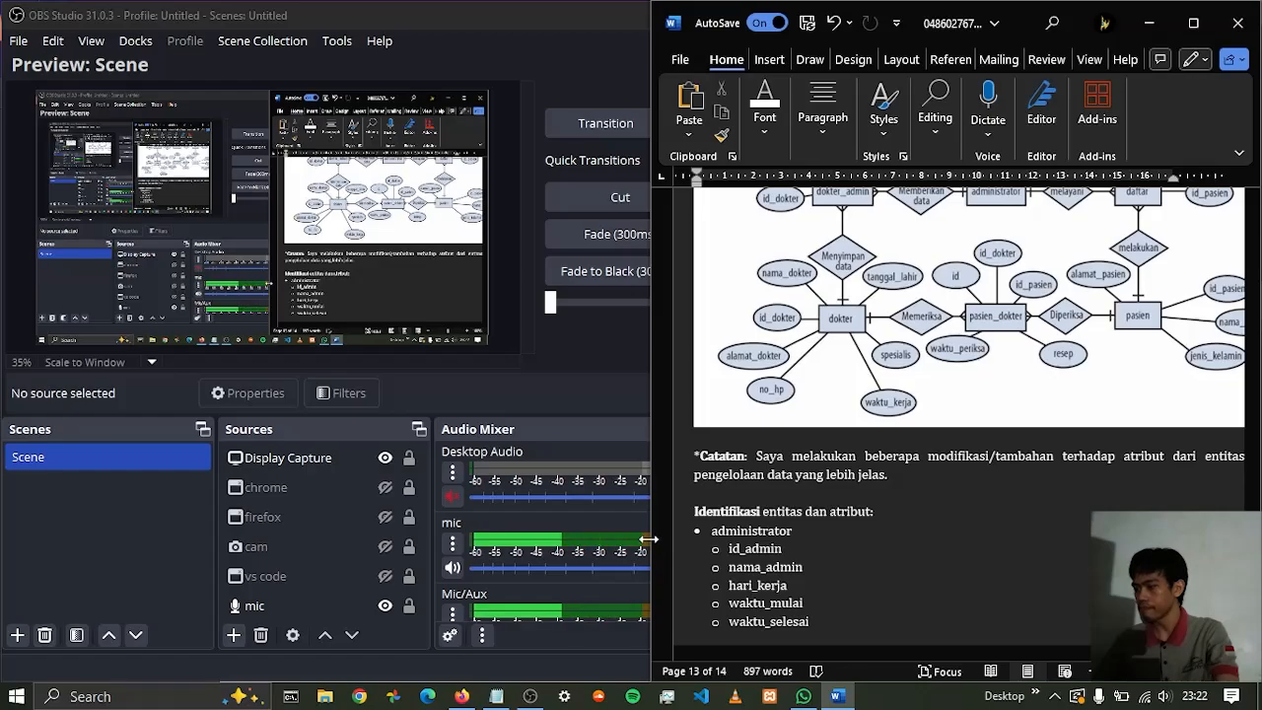
drag(652, 541, 542, 540)
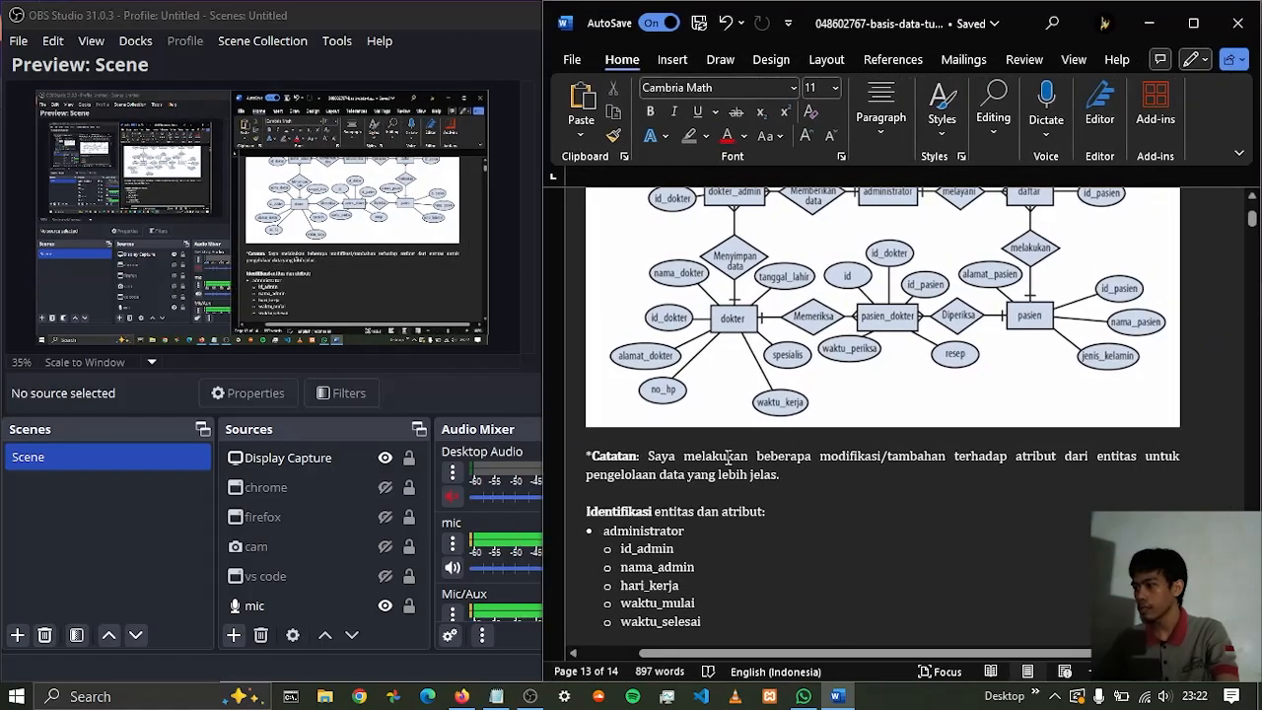
drag(758, 456, 800, 479)
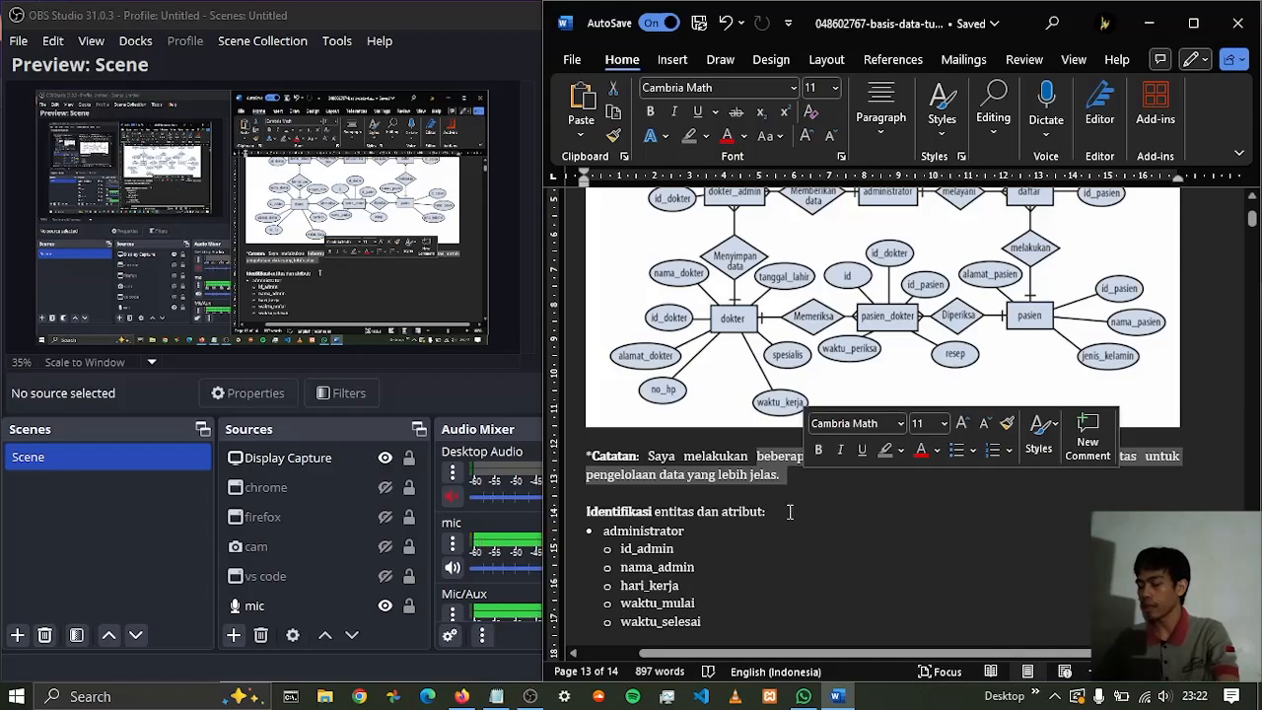
scroll(957, 559, up, 1)
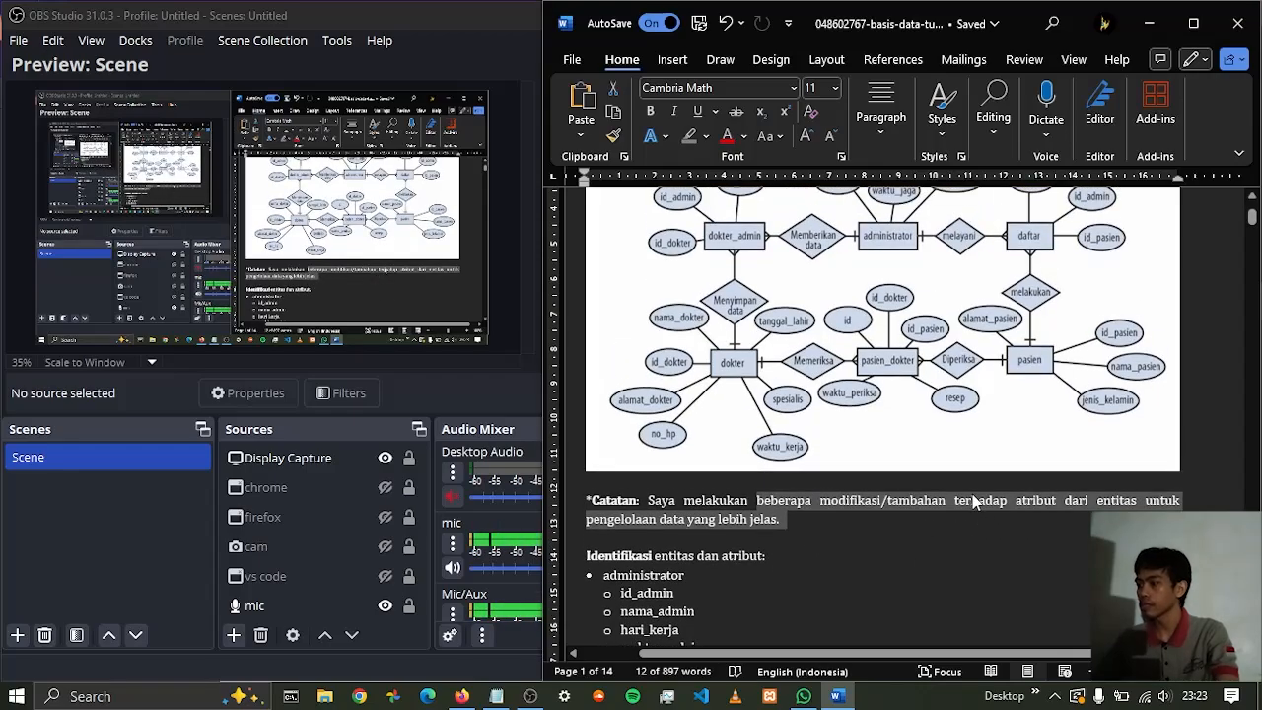
scroll(937, 445, up, 1)
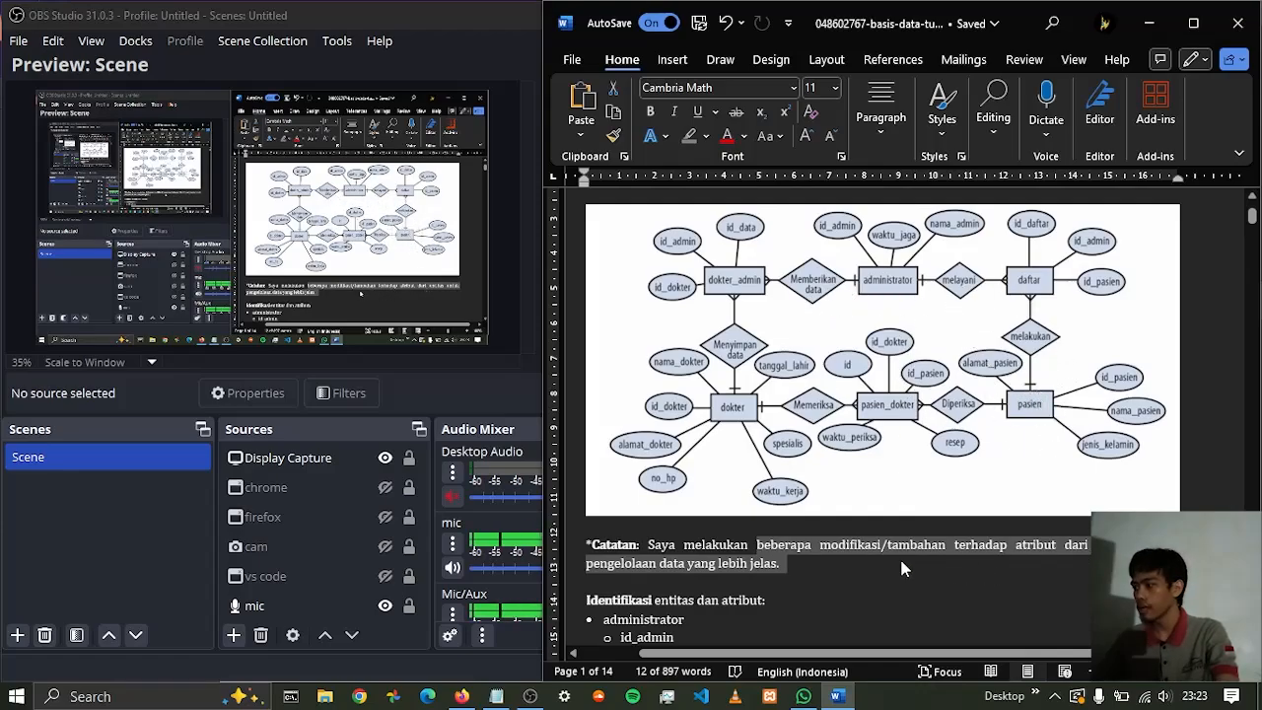
scroll(864, 556, down, 1)
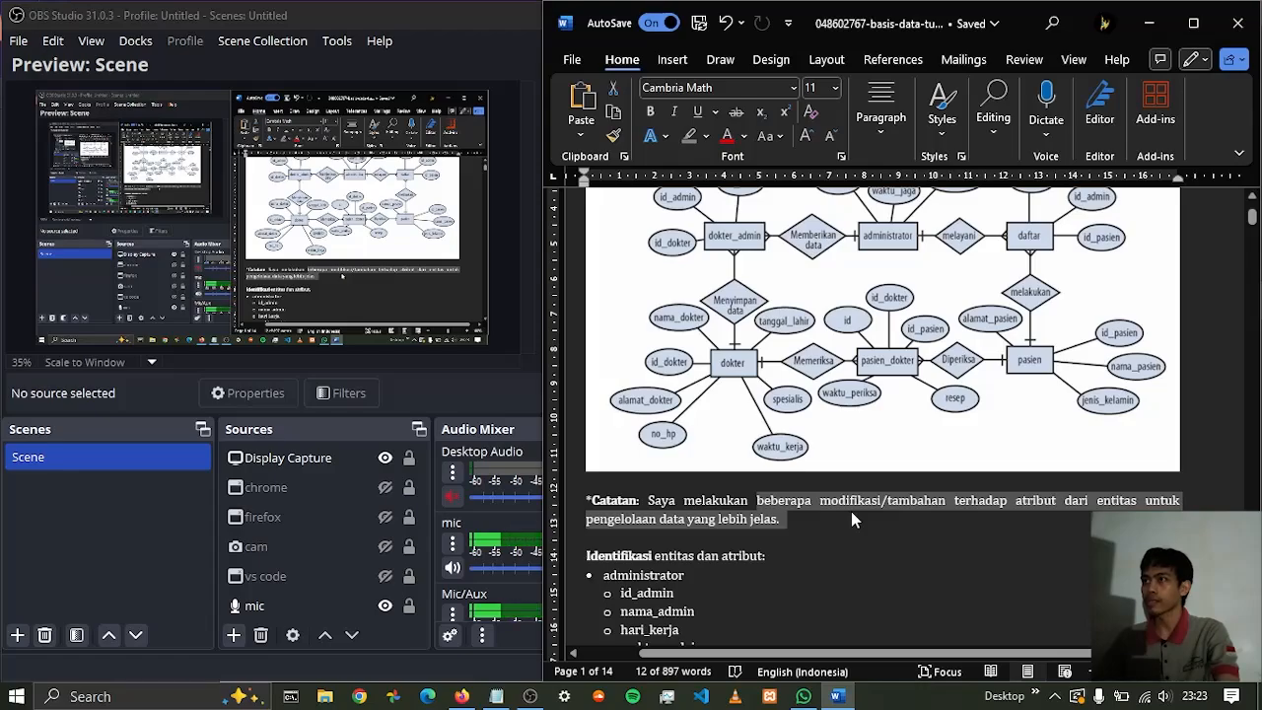
click(786, 522)
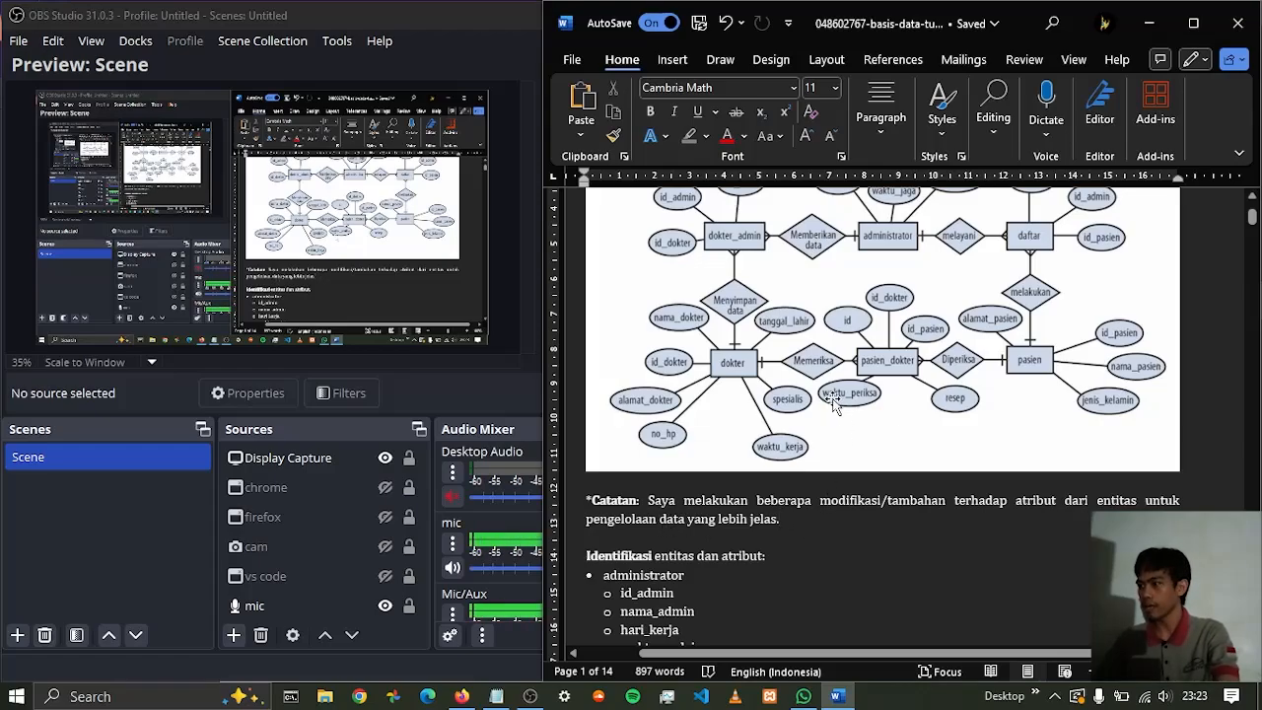
Compare the administrator entity's listed attributes with its attributes in the diagram
scroll(720, 451, down, 5)
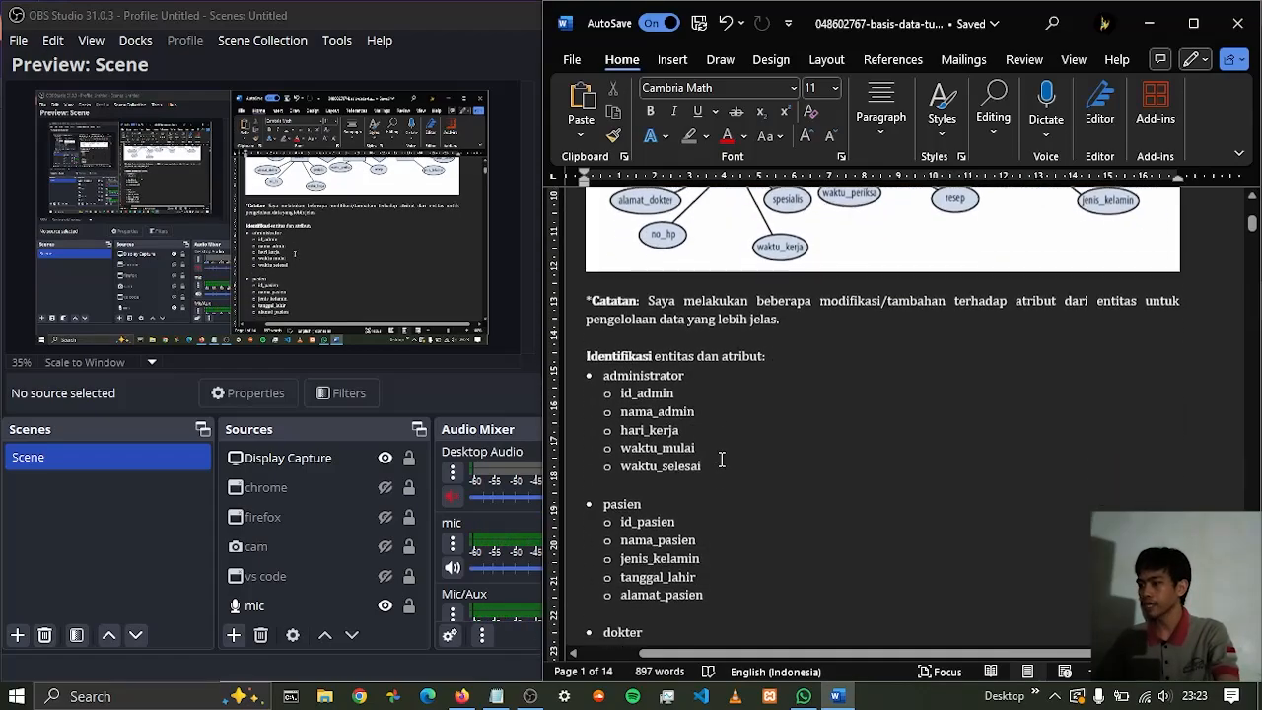
scroll(624, 410, up, 1)
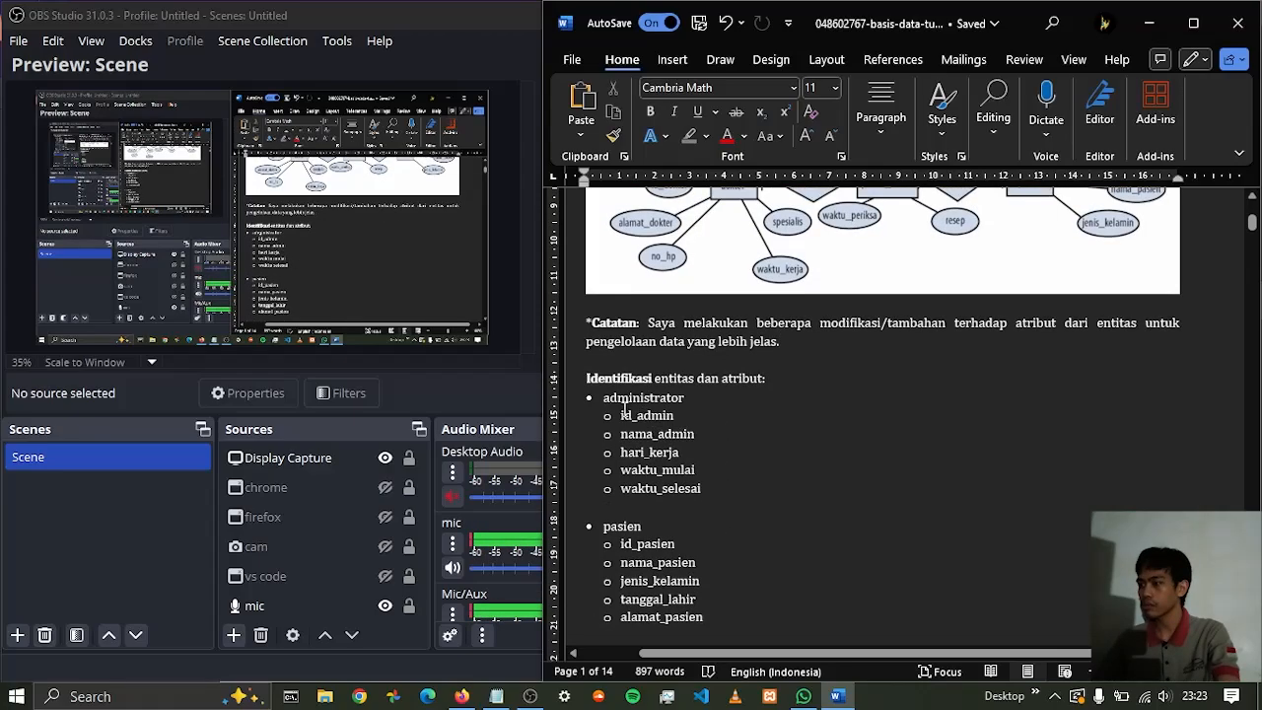
drag(604, 398, 678, 415)
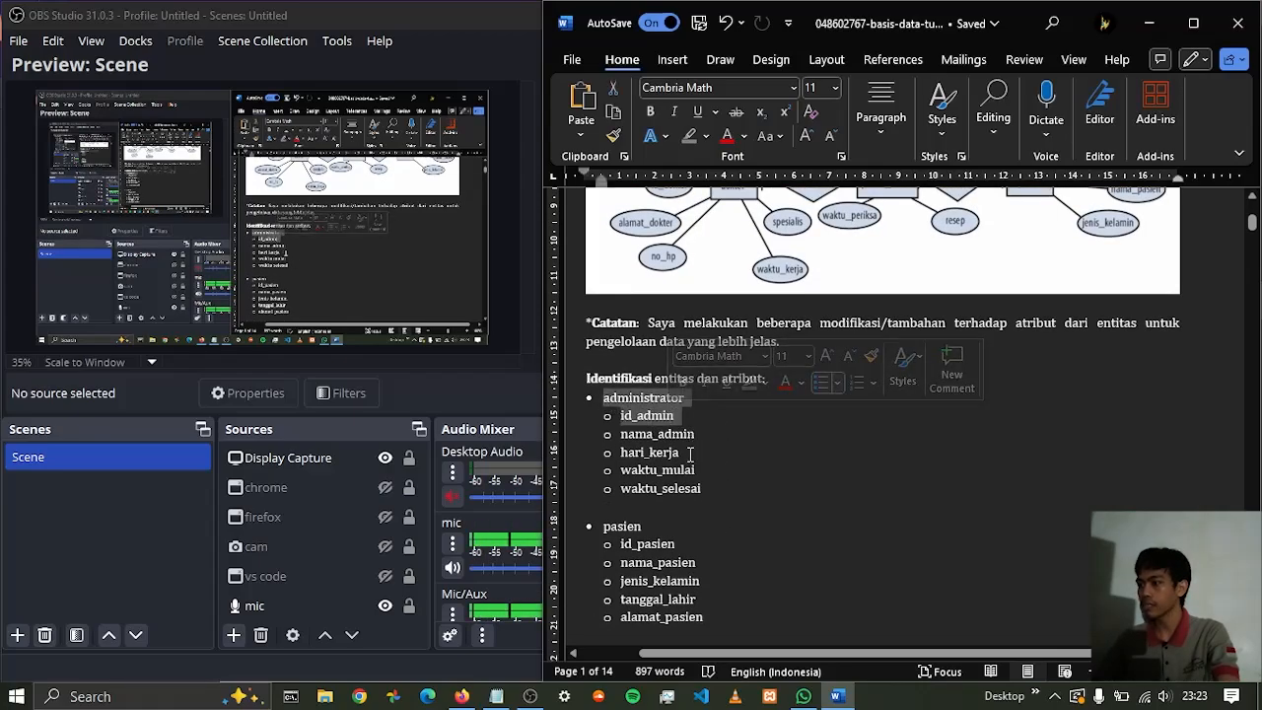
click(684, 451)
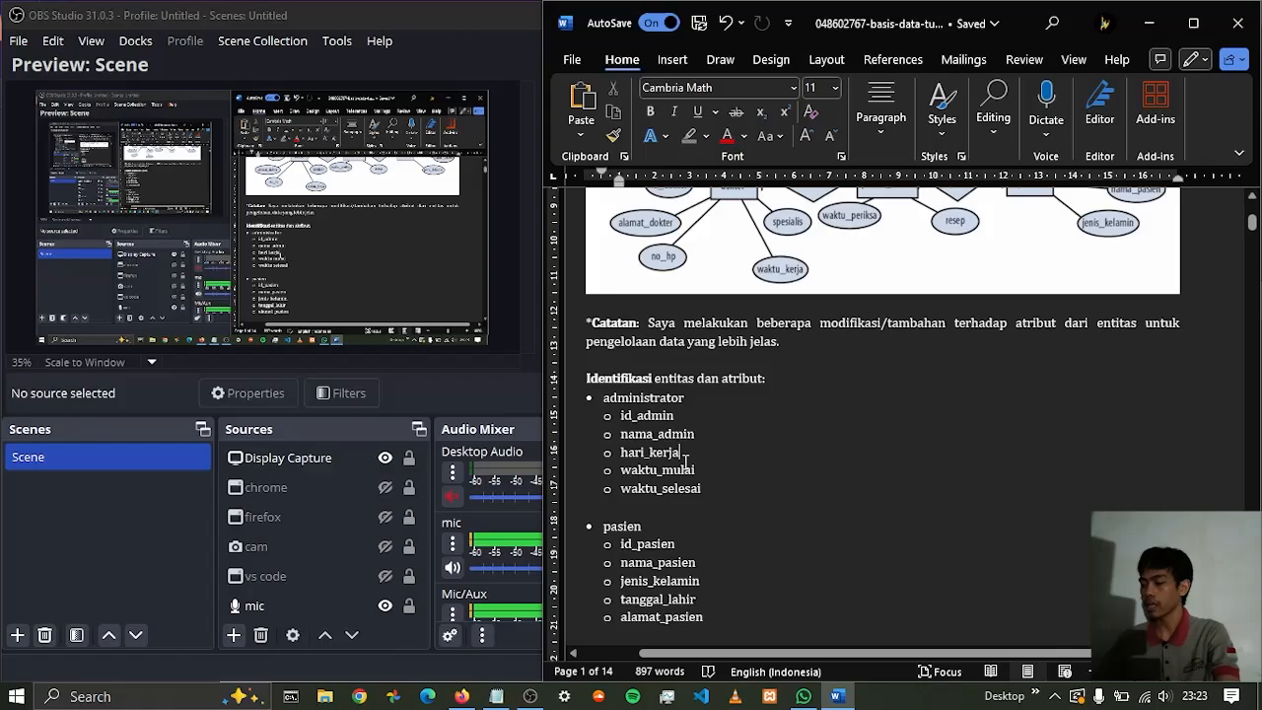
scroll(795, 436, up, 4)
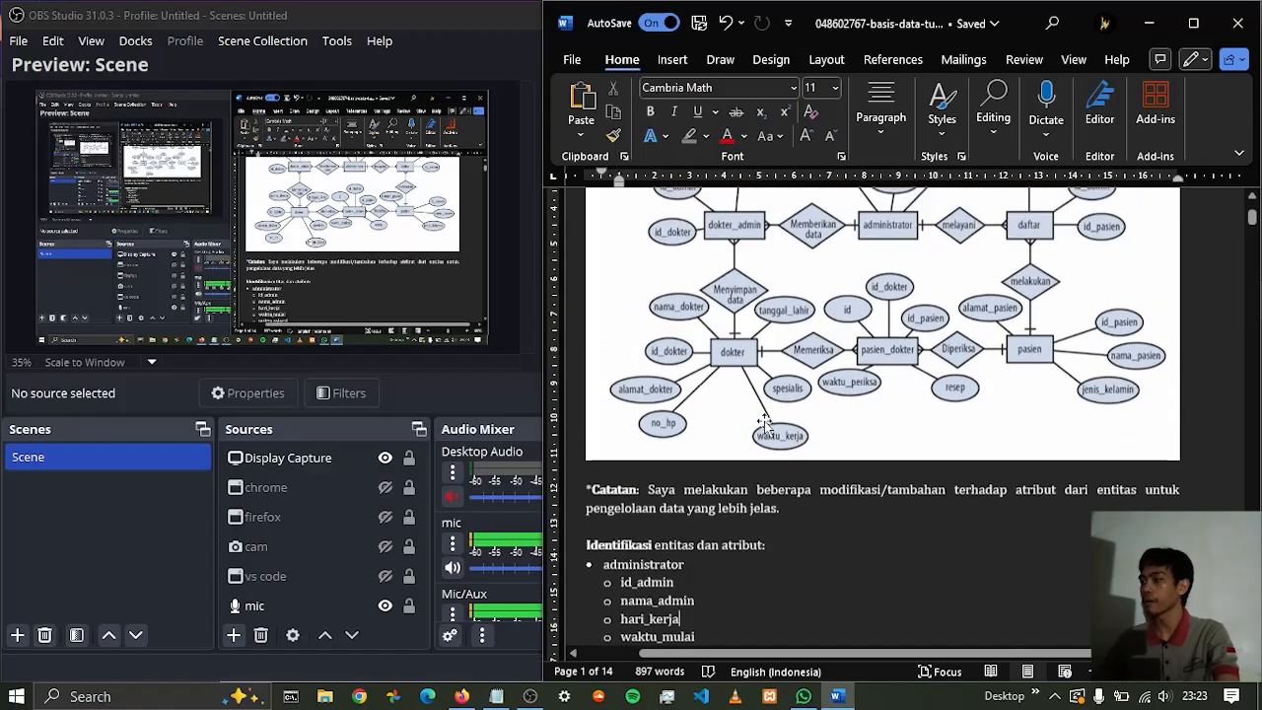
scroll(939, 301, up, 1)
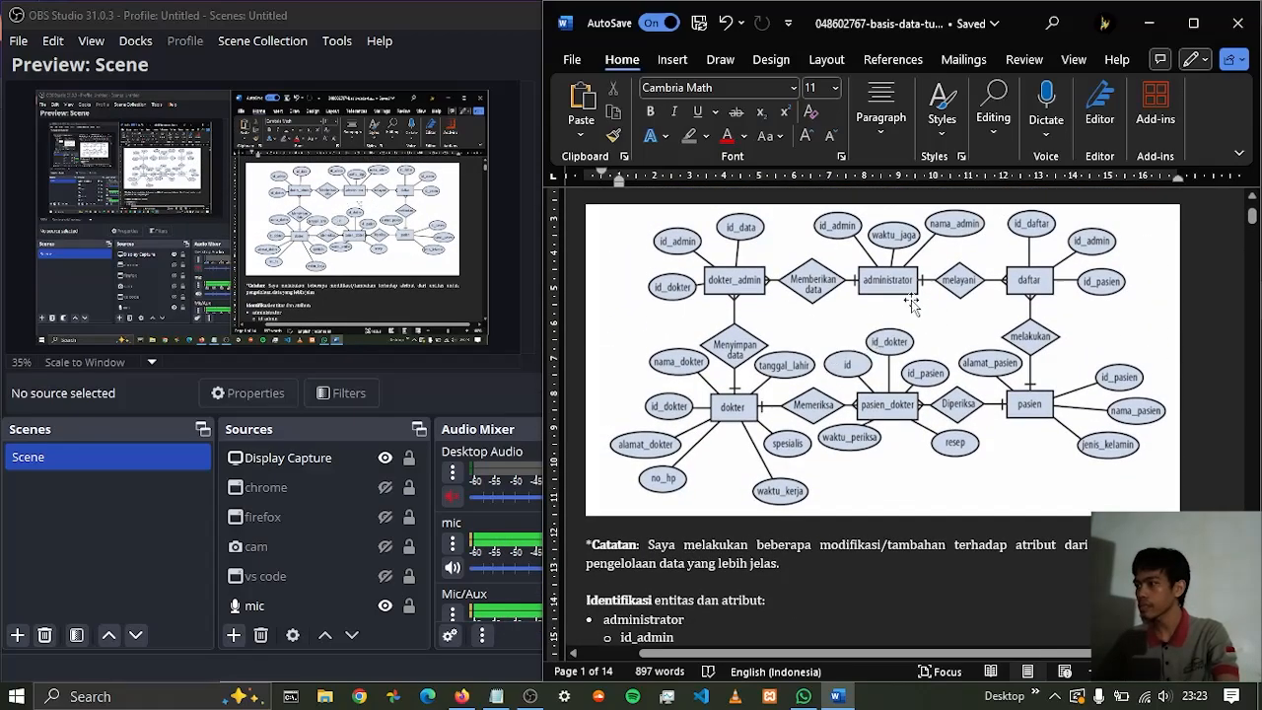
scroll(749, 405, down, 3)
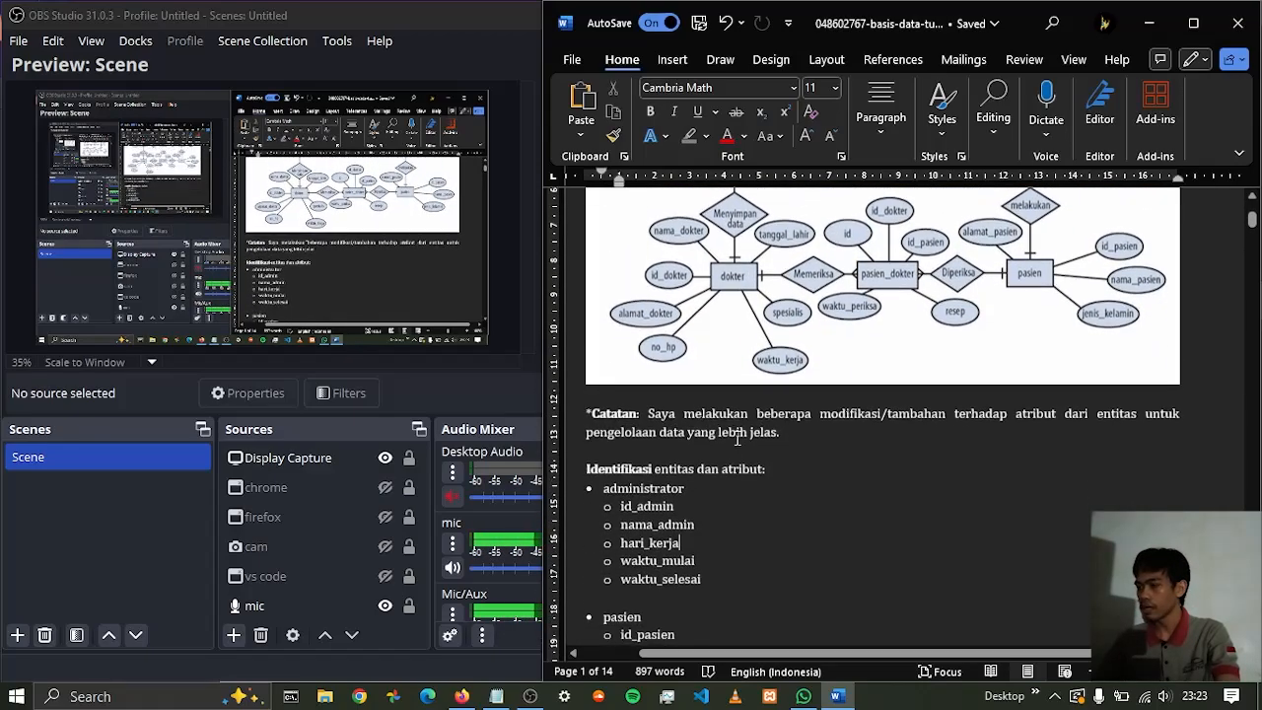
Point out the administrator attributes hari_kerja, waktu_mulai and waktu_selesai by selecting them in the list
double_click(644, 540)
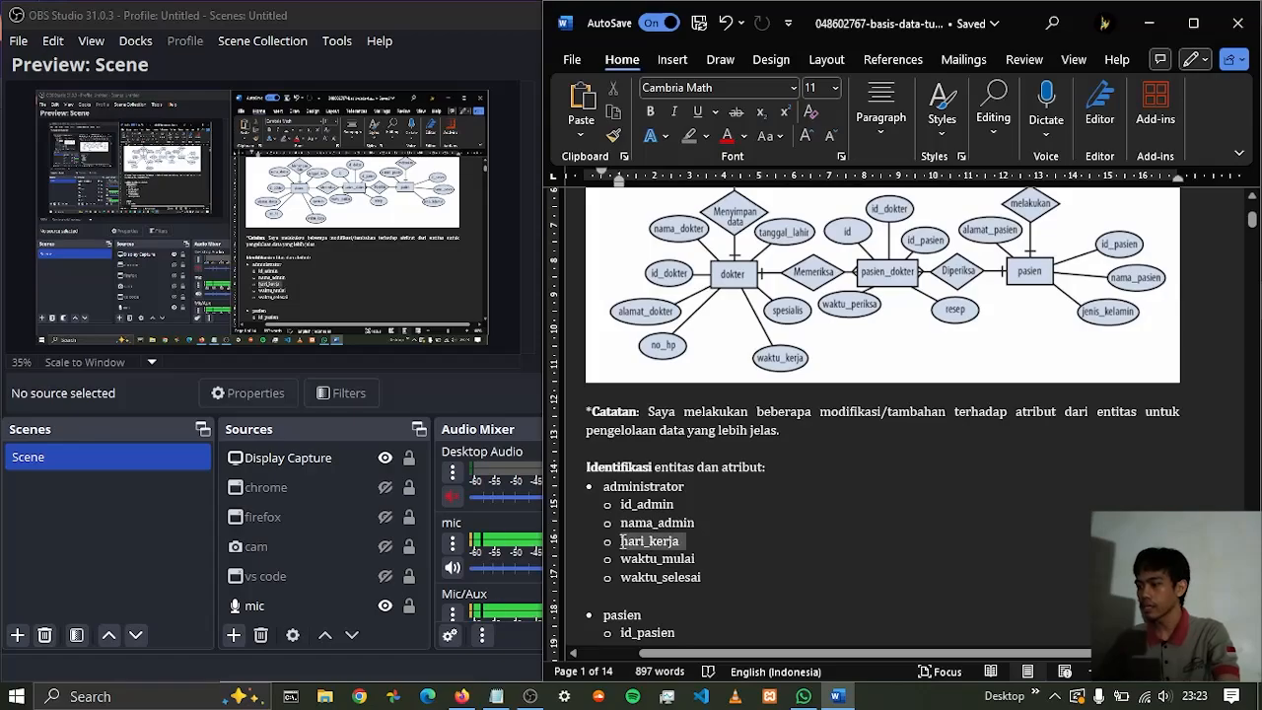
click(703, 558)
scroll(699, 514, down, 1)
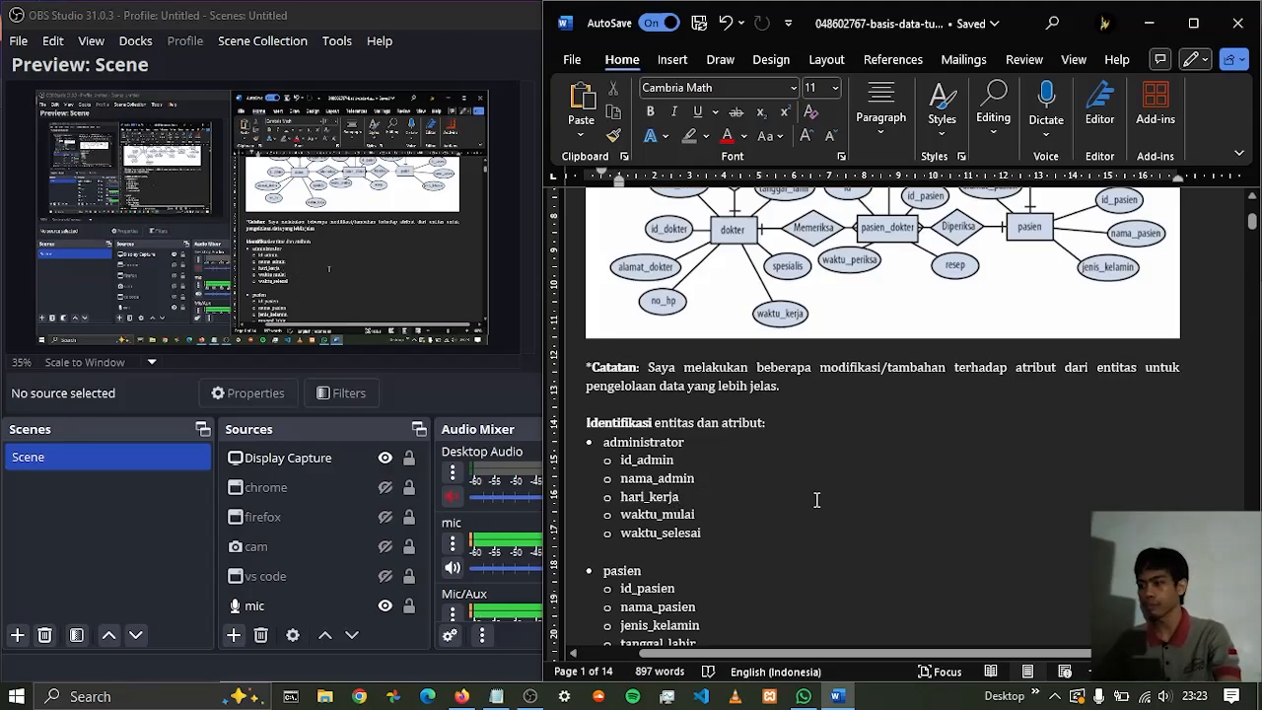
drag(622, 518, 690, 512)
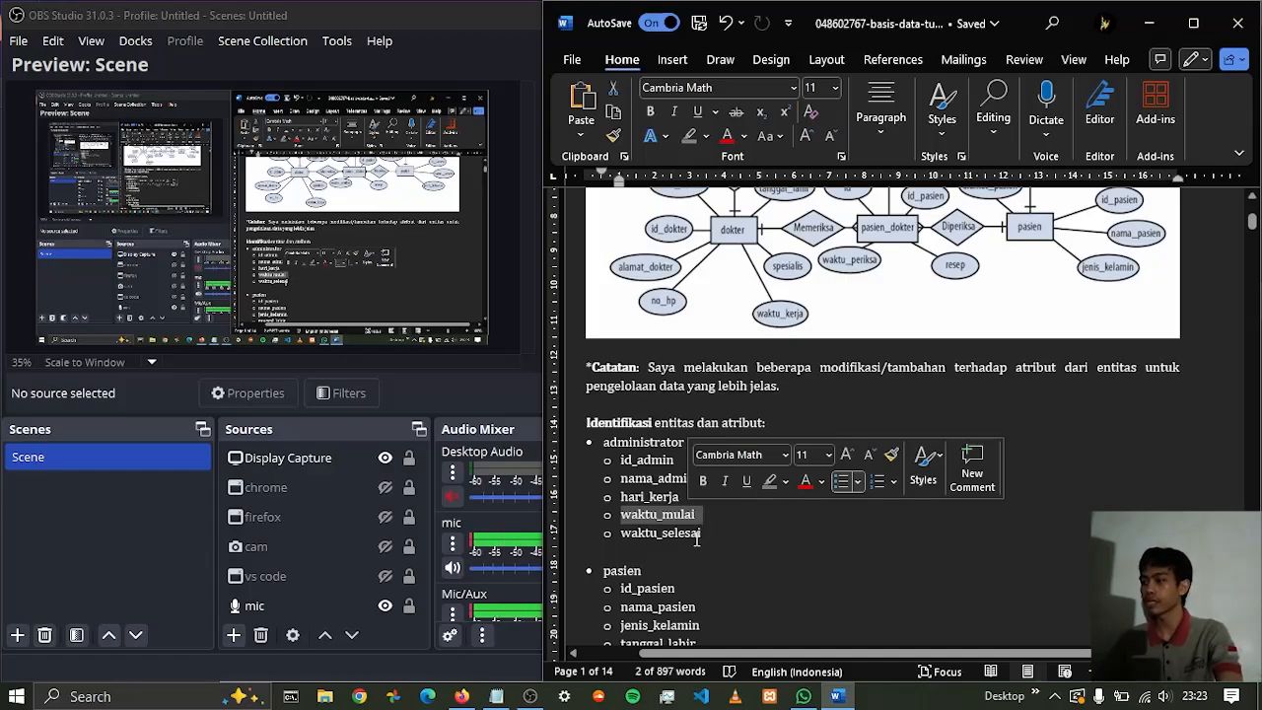
click(706, 533)
drag(673, 538, 621, 537)
Review the pasien and dokter attribute lists, selecting tanggal_lahir under pasien and part of spesialis under dokter
scroll(737, 517, down, 3)
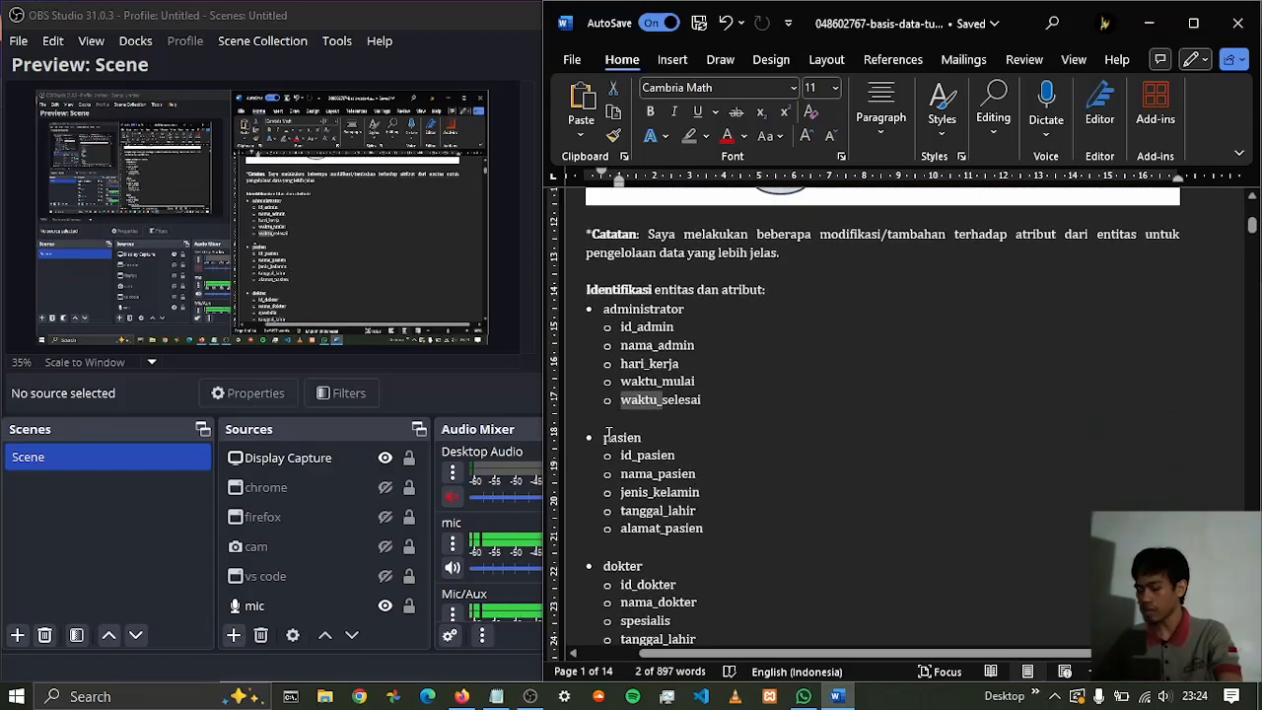
drag(707, 492, 623, 505)
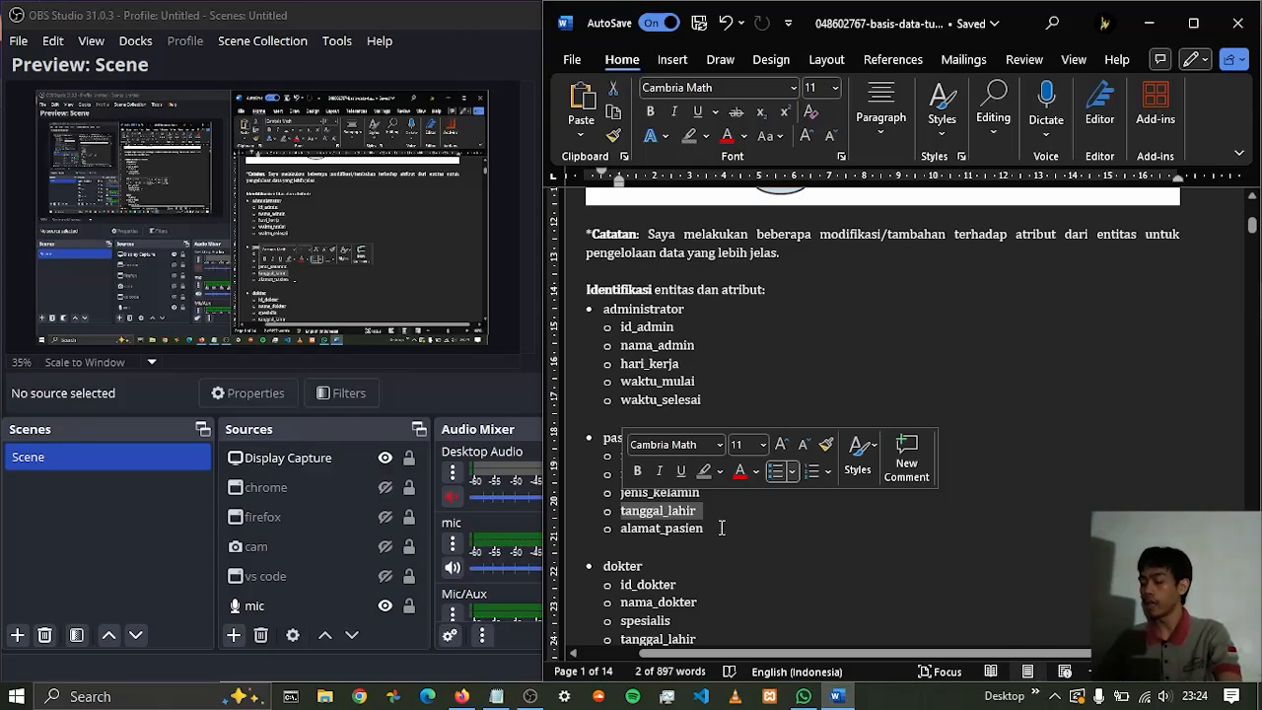
click(728, 526)
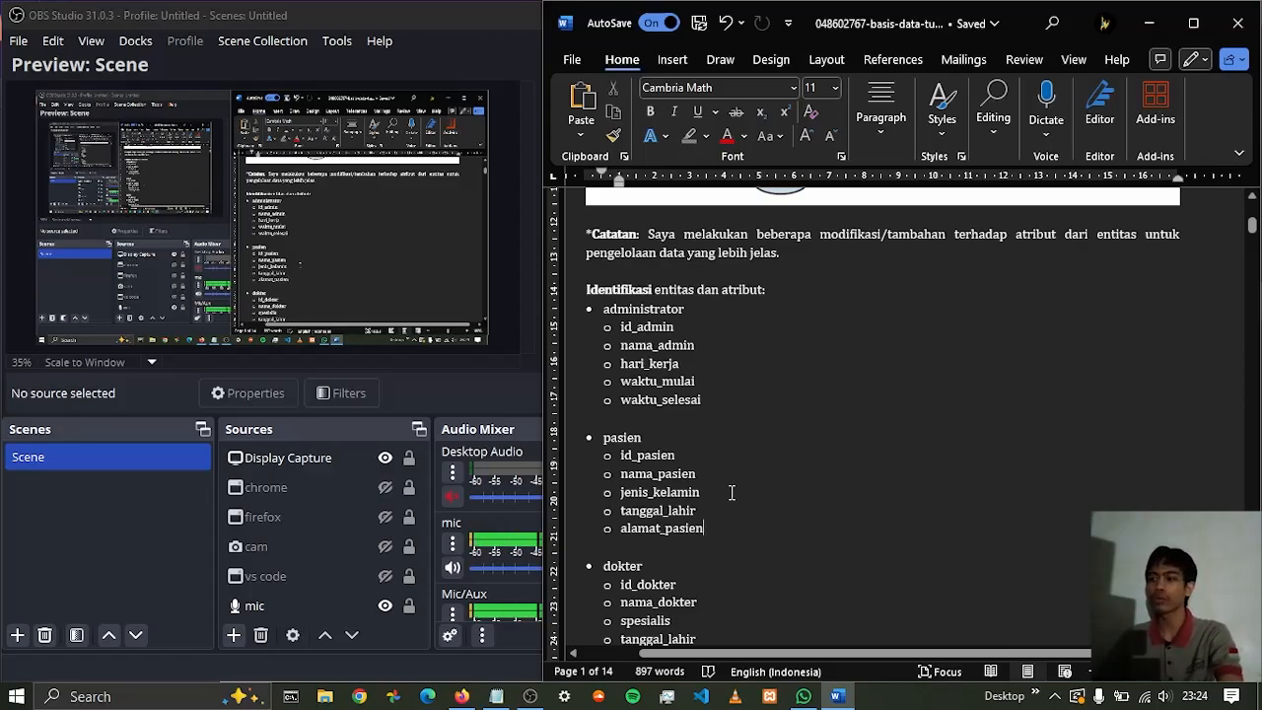
scroll(730, 493, down, 2)
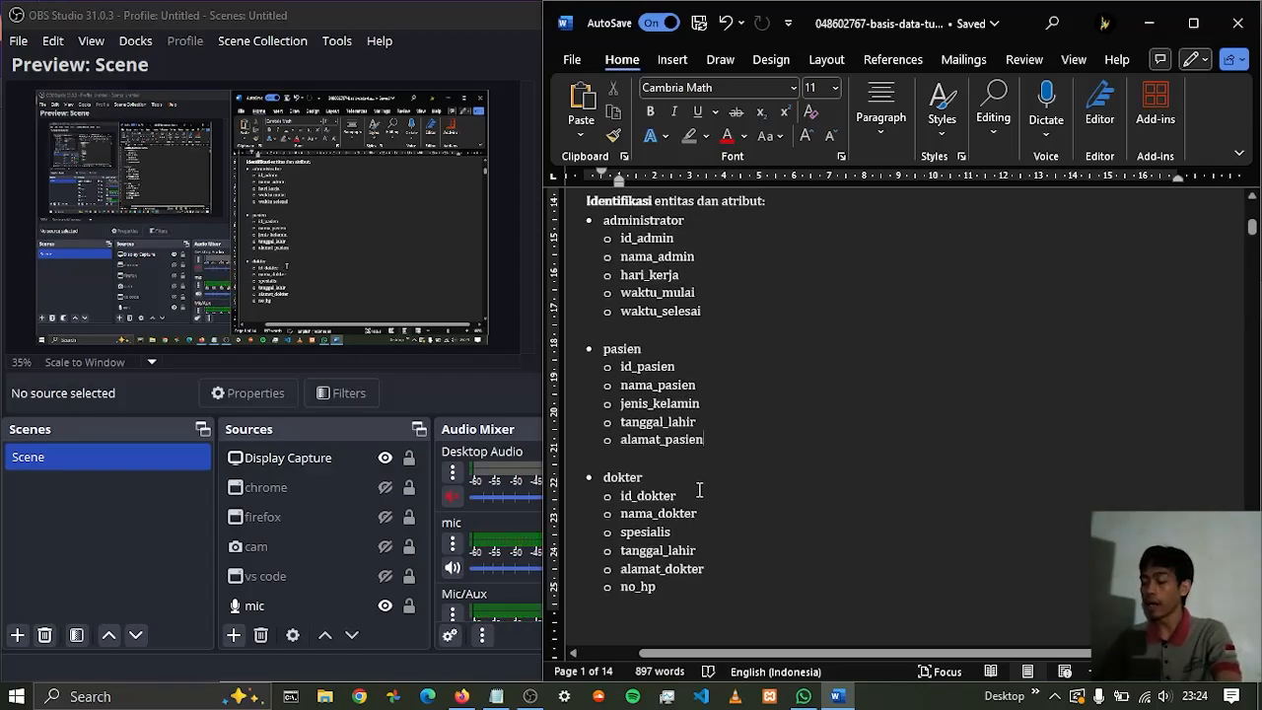
drag(674, 532, 642, 533)
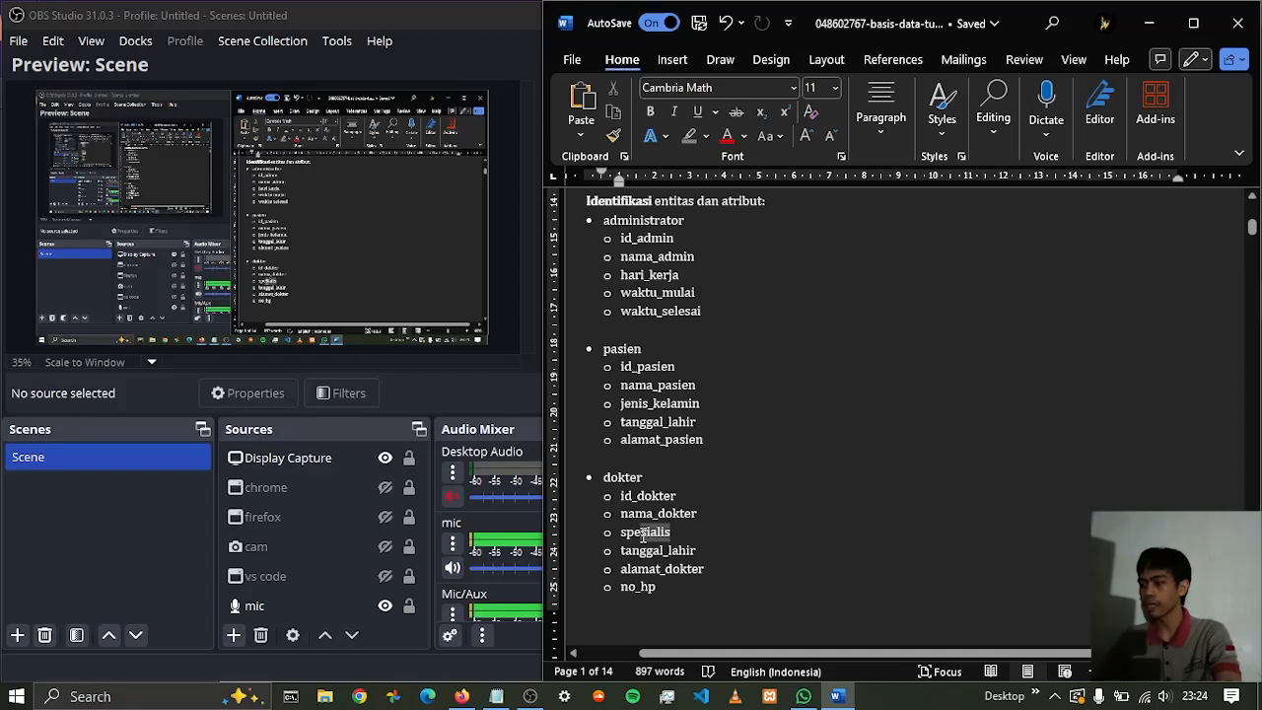
click(705, 533)
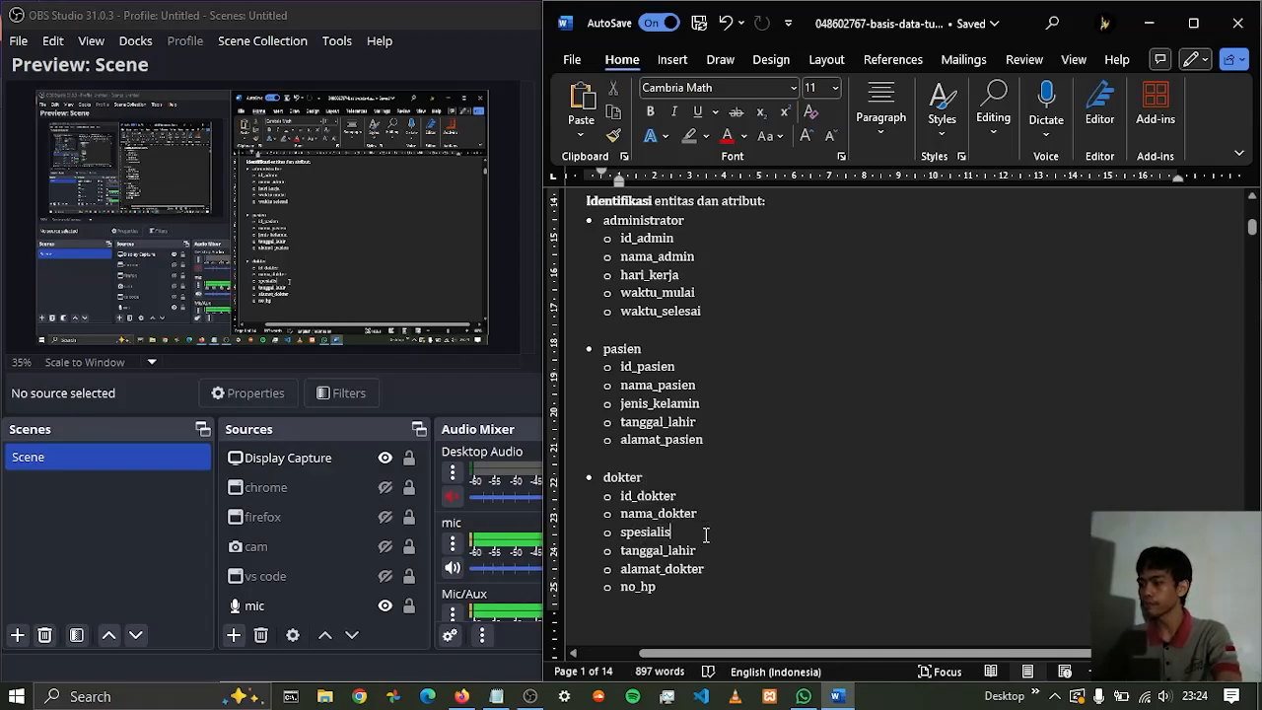
Review the relation entities on page 2, selecting the phrase "entitas relasi" and the keluhan attribute of daftar
scroll(831, 443, down, 15)
scroll(805, 429, down, 2)
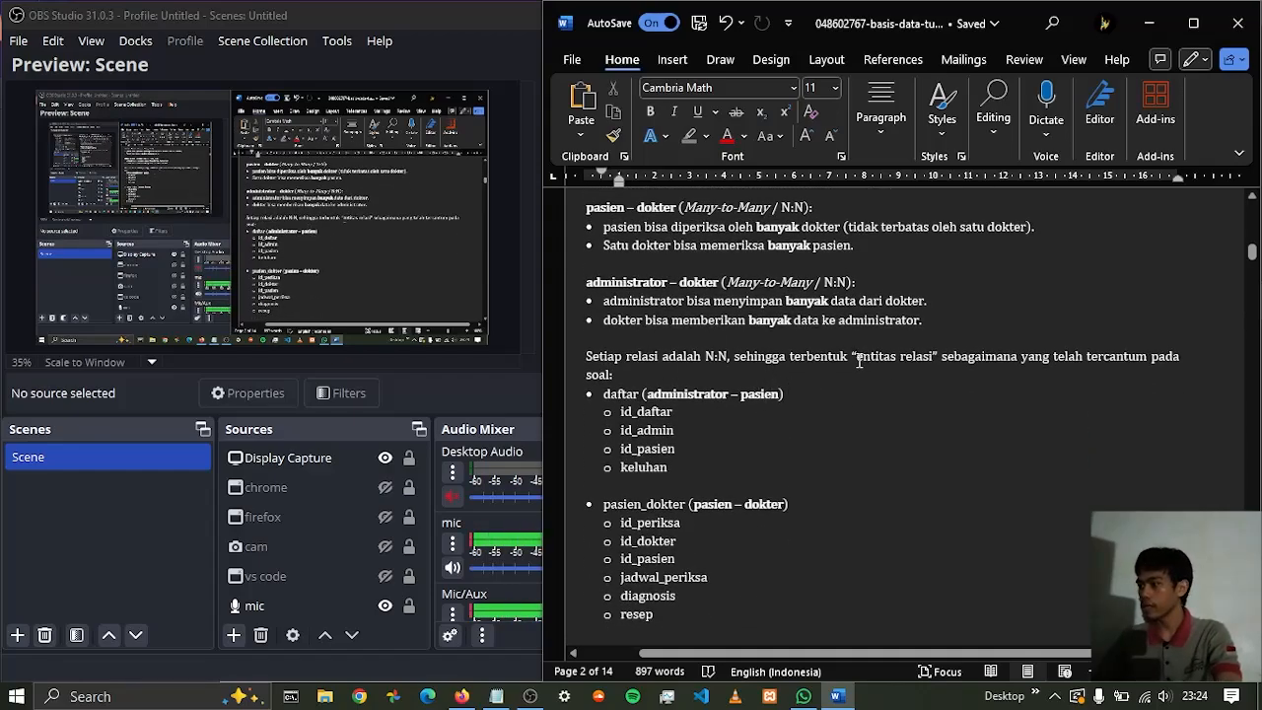
drag(855, 356, 933, 357)
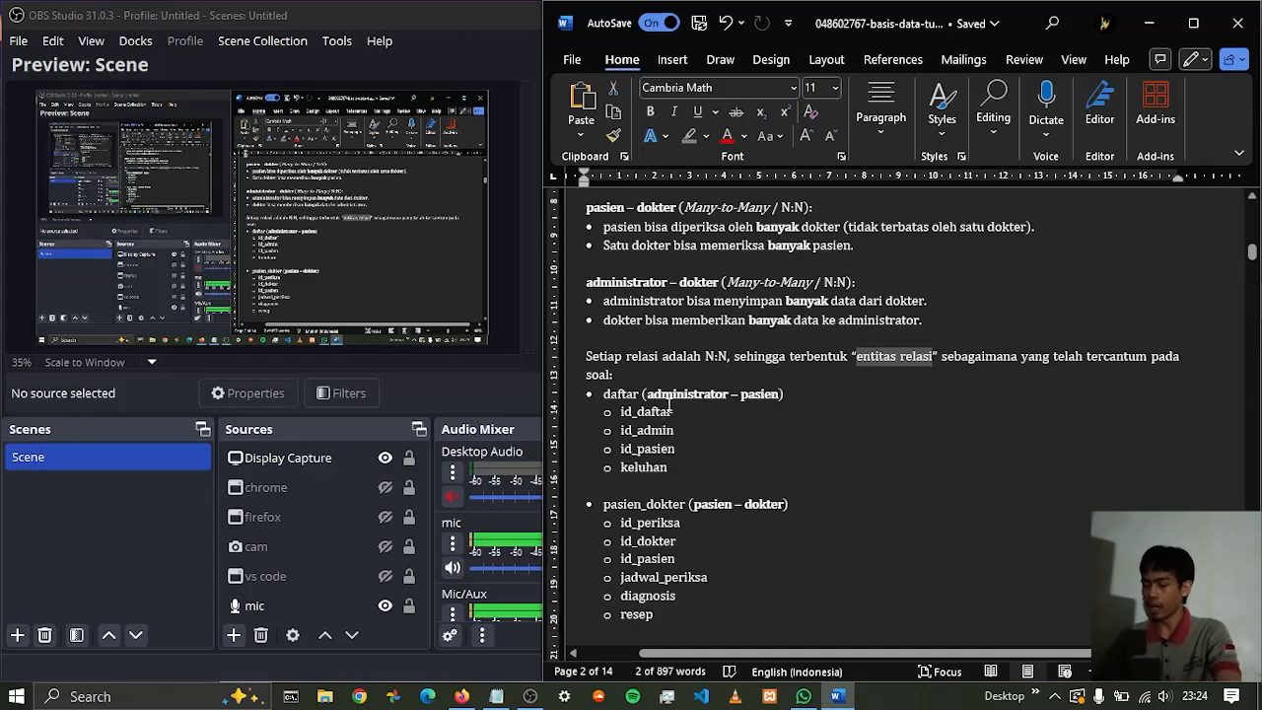
click(676, 466)
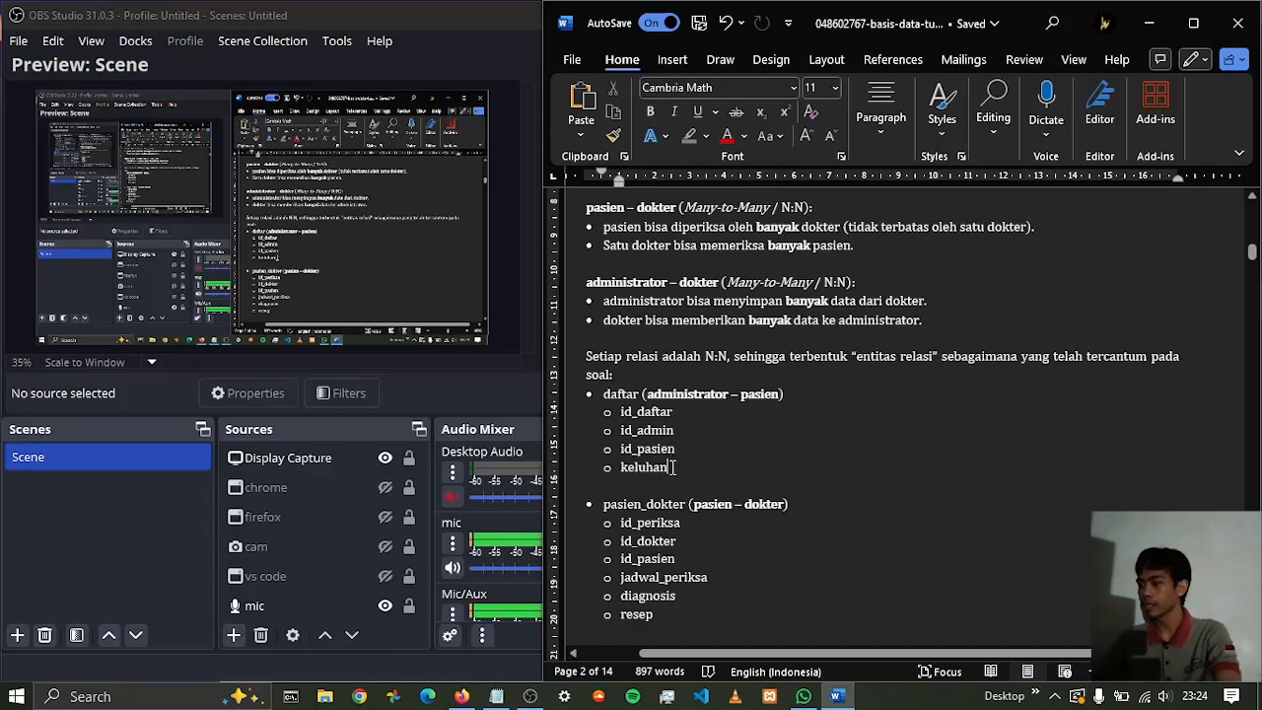
drag(668, 468, 619, 468)
scroll(710, 513, down, 2)
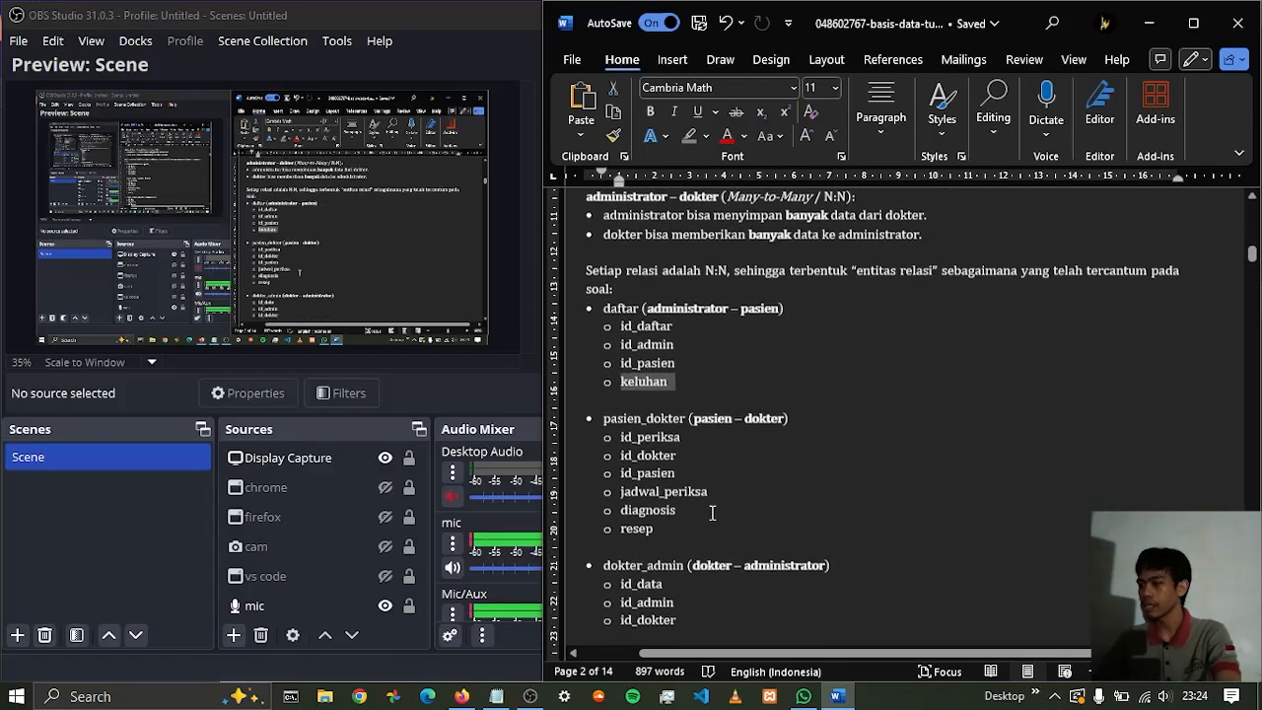
Point out the diagnosis and resep attributes of pasien_dokter and review the dokter_admin attributes below
click(676, 511)
drag(677, 511, 633, 523)
click(701, 526)
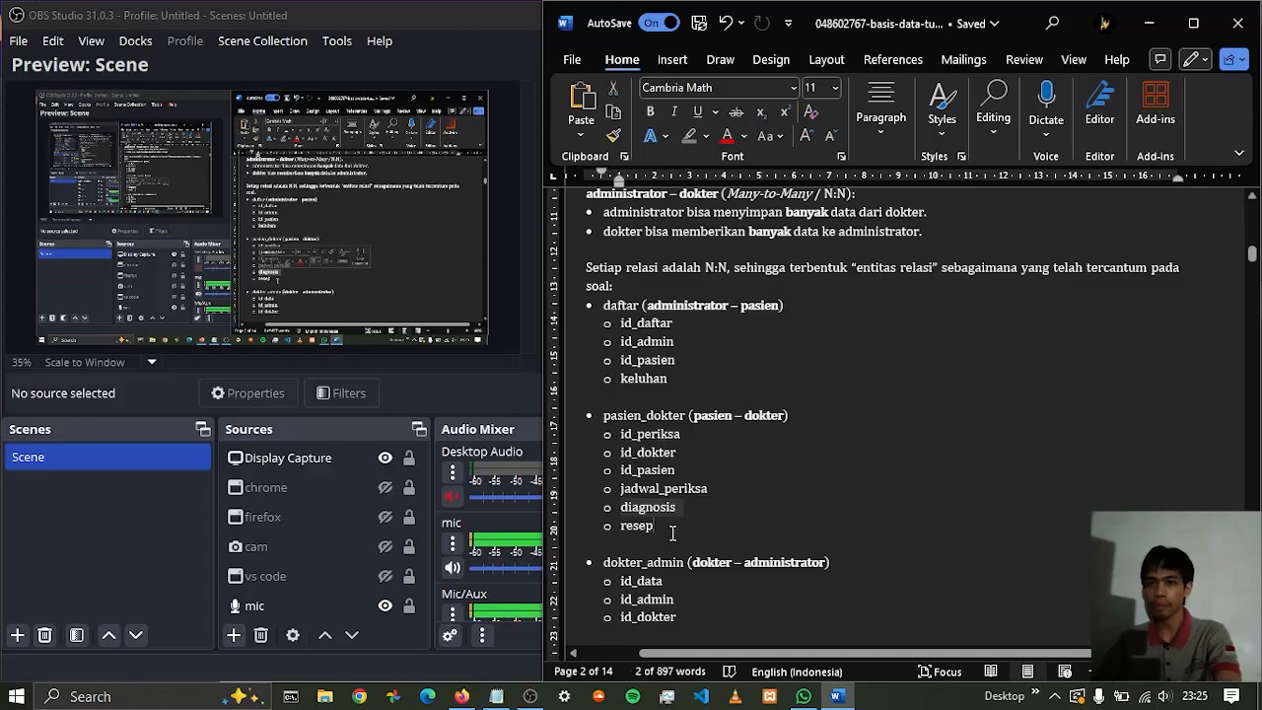
scroll(730, 521, down, 2)
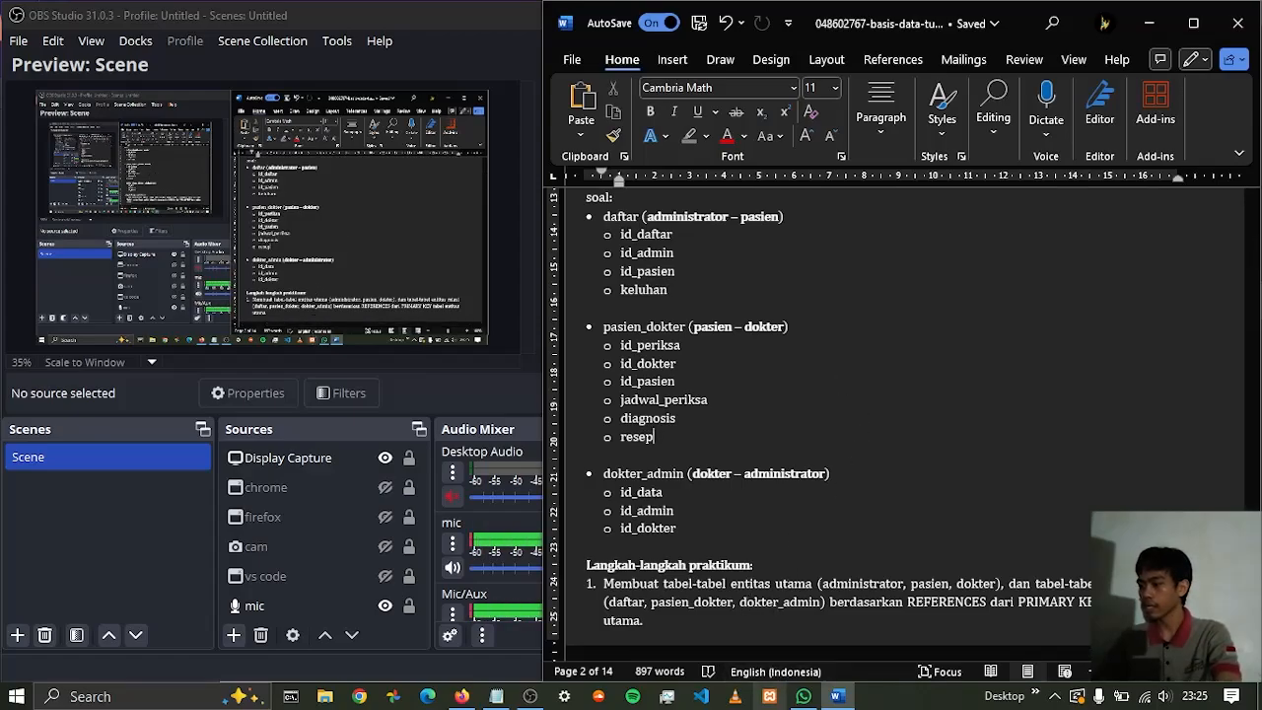
Switch to the XAMPP Control Panel and start the Apache and MySQL modules
click(769, 697)
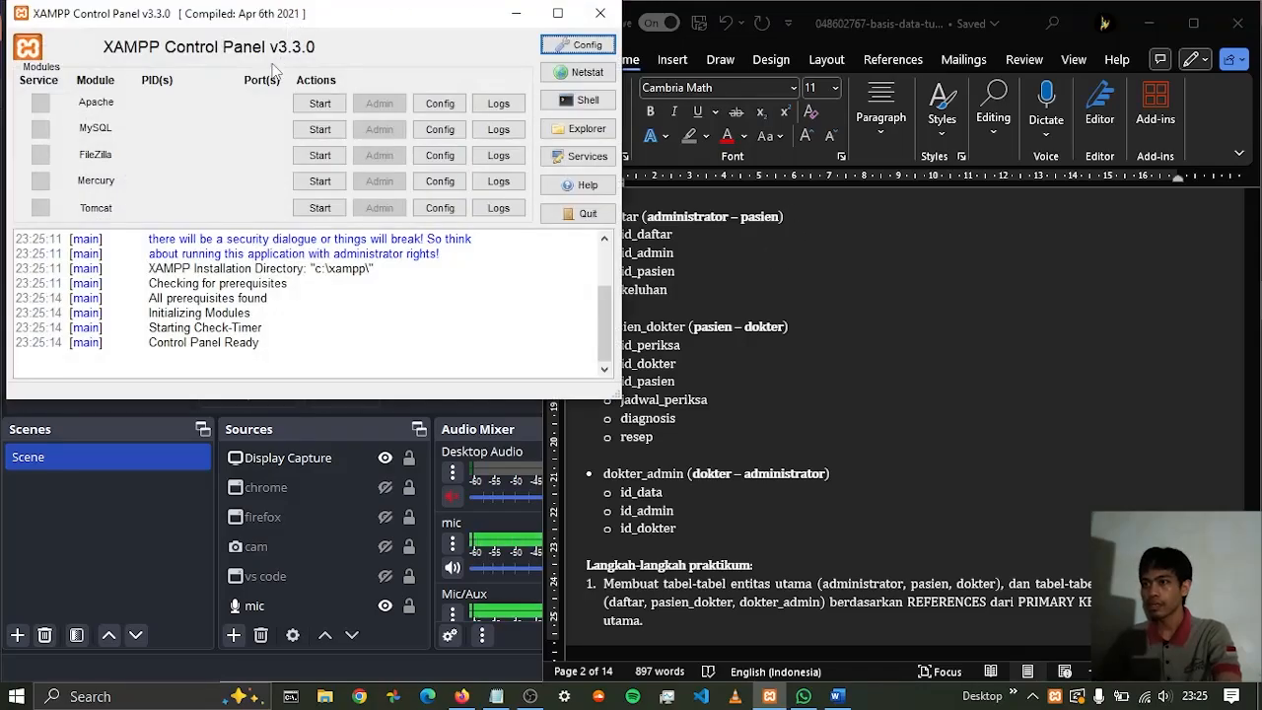
click(306, 102)
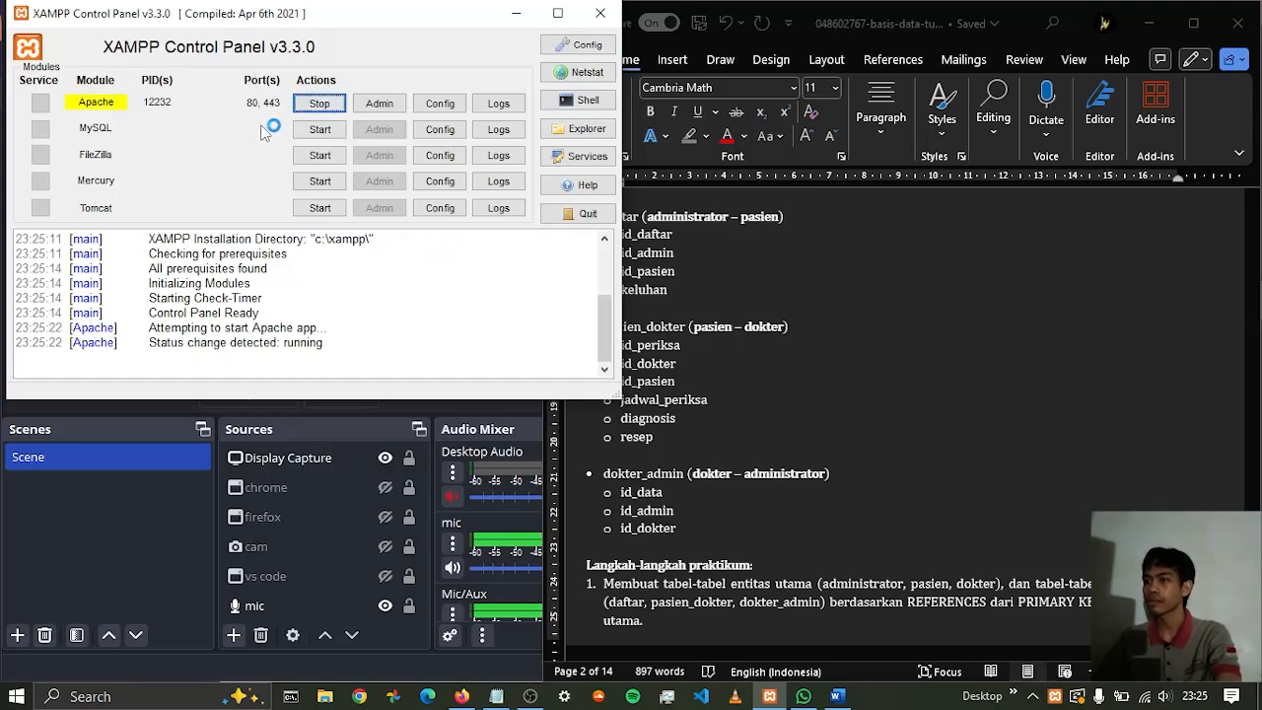
click(307, 130)
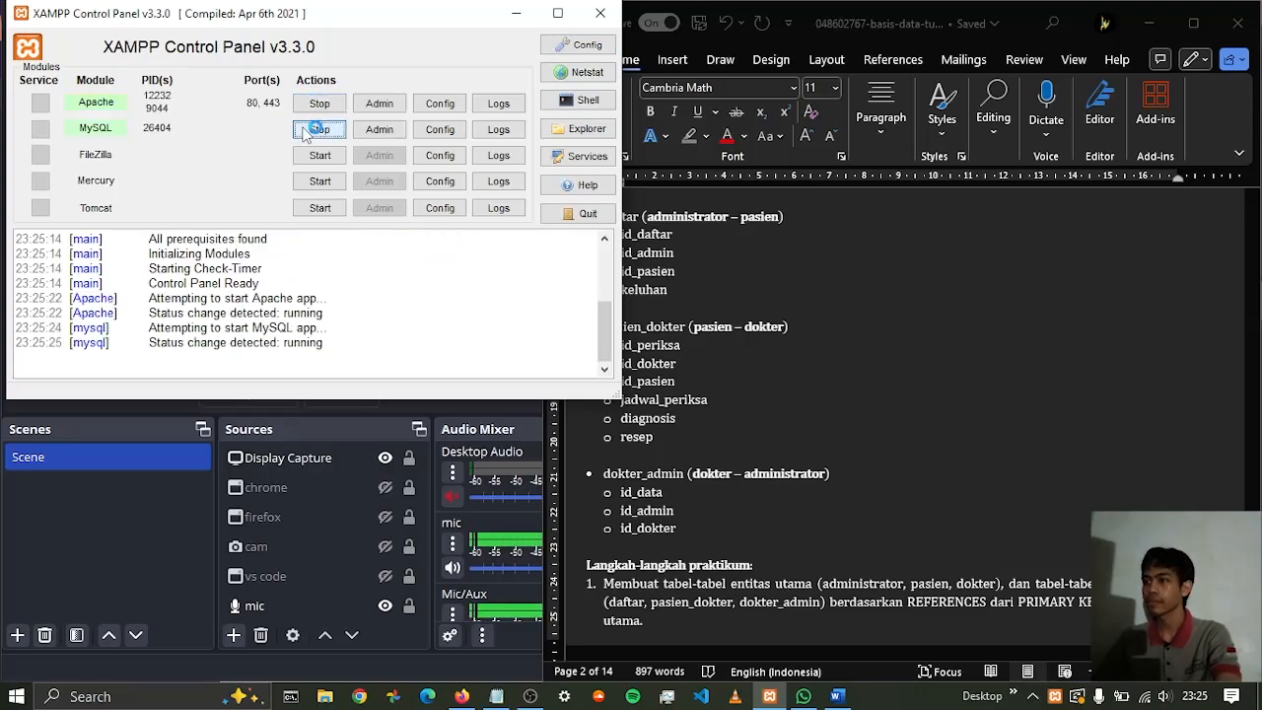
Open phpMyAdmin from the MySQL module and move its browser tab into a separate window
click(363, 129)
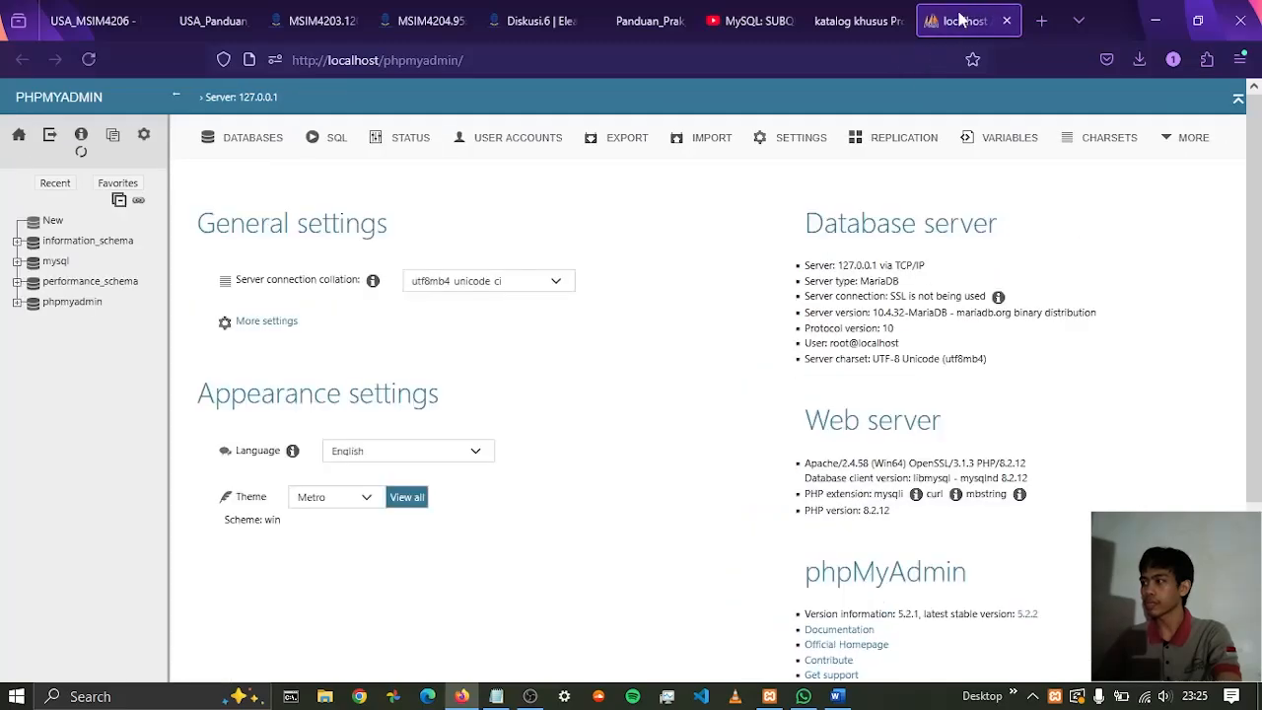
drag(961, 20, 804, 139)
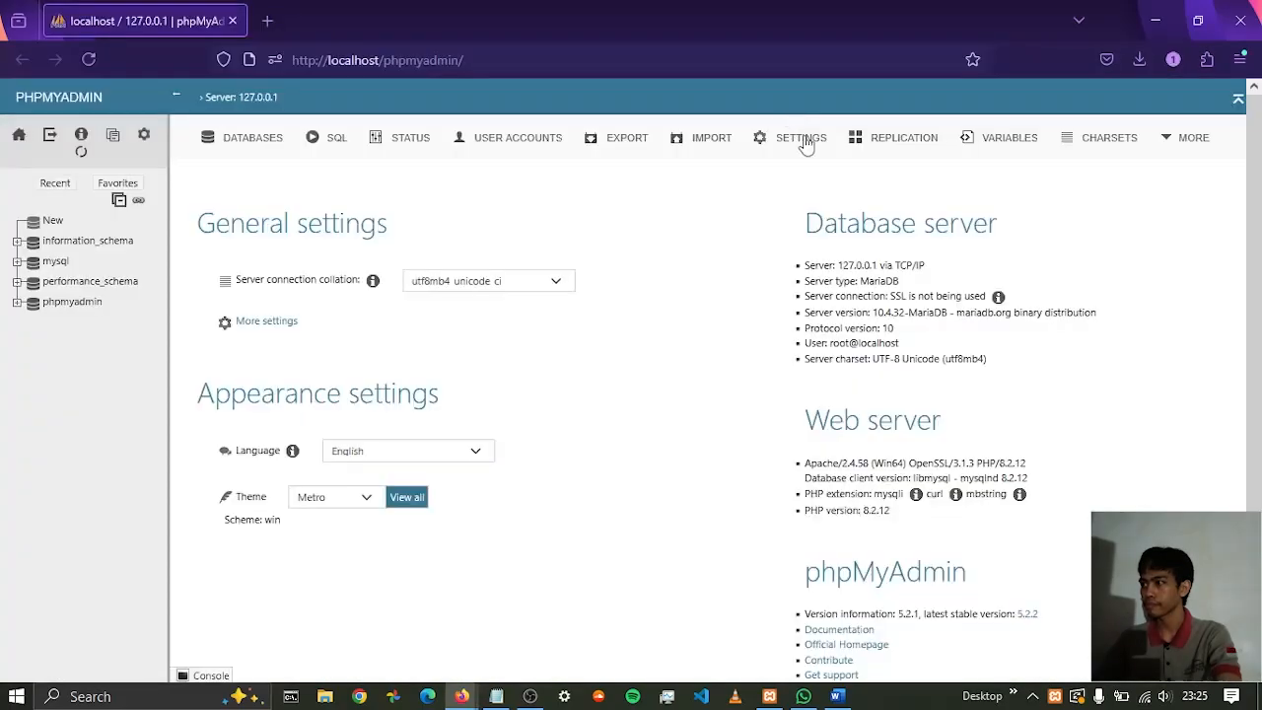
mouse_move(530, 696)
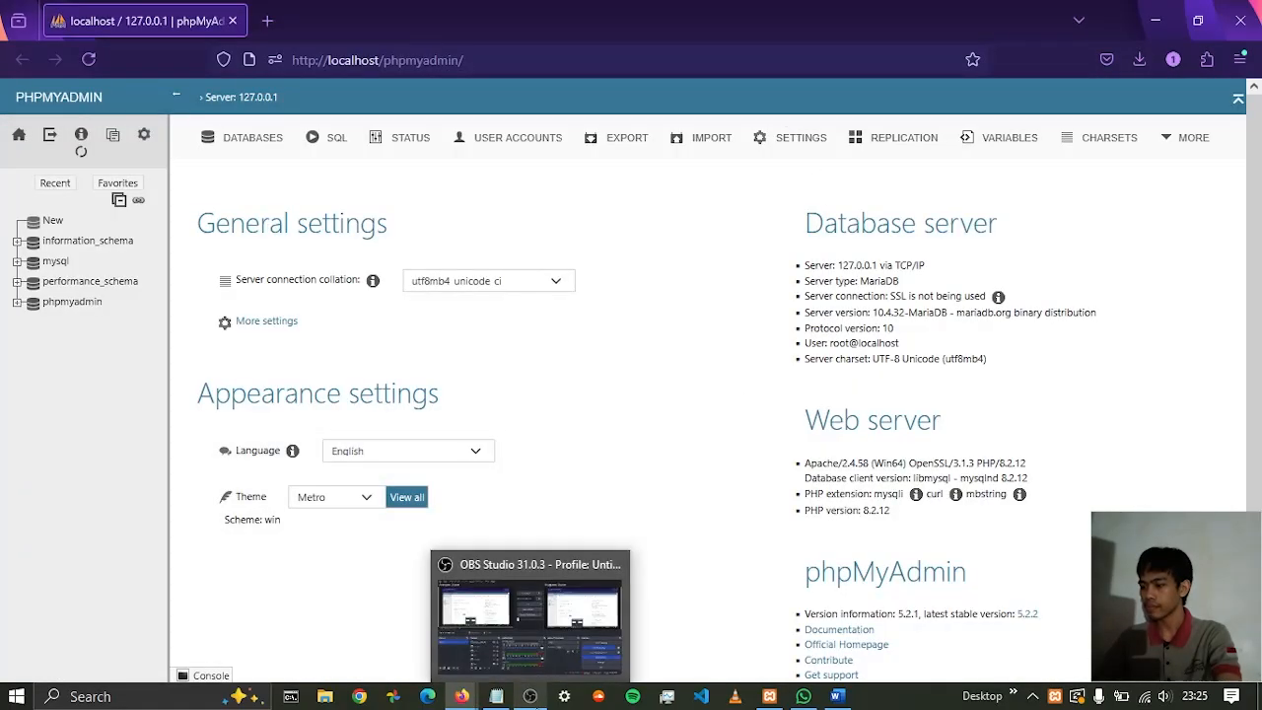
mouse_move(574, 630)
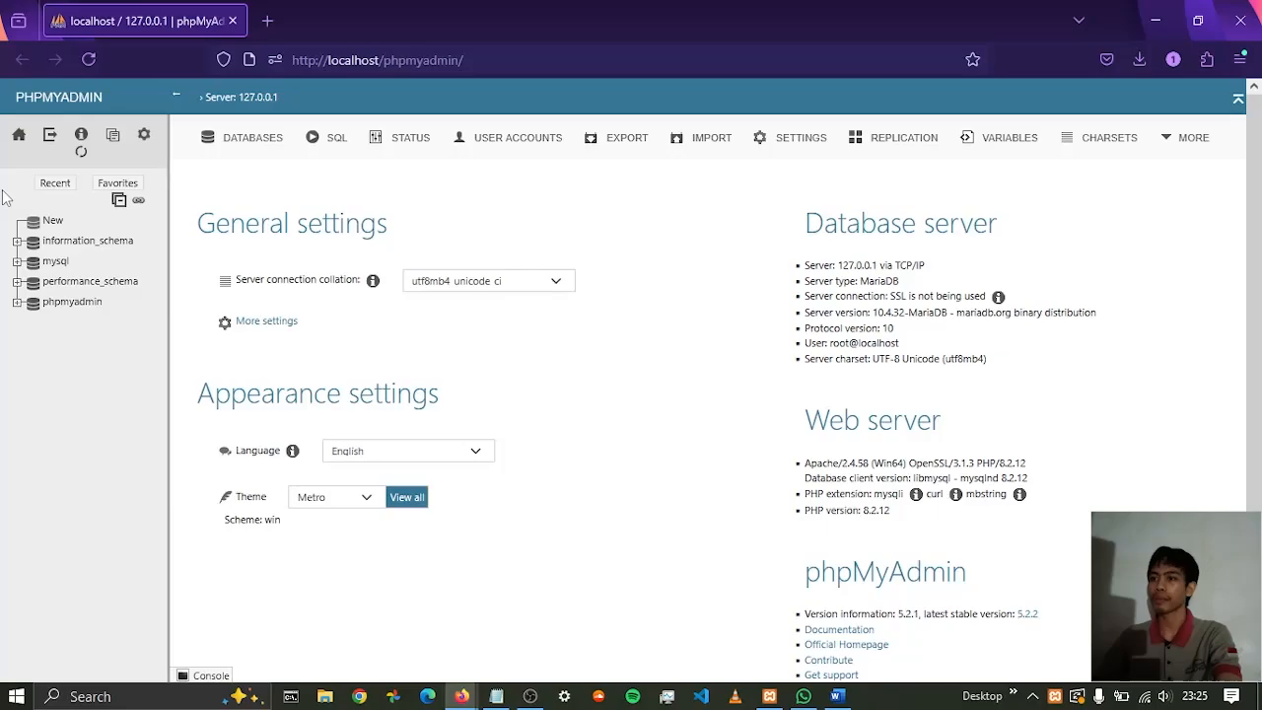
Create a new database named rumah_sakit with the utf8mb4_general_ci collation
click(52, 221)
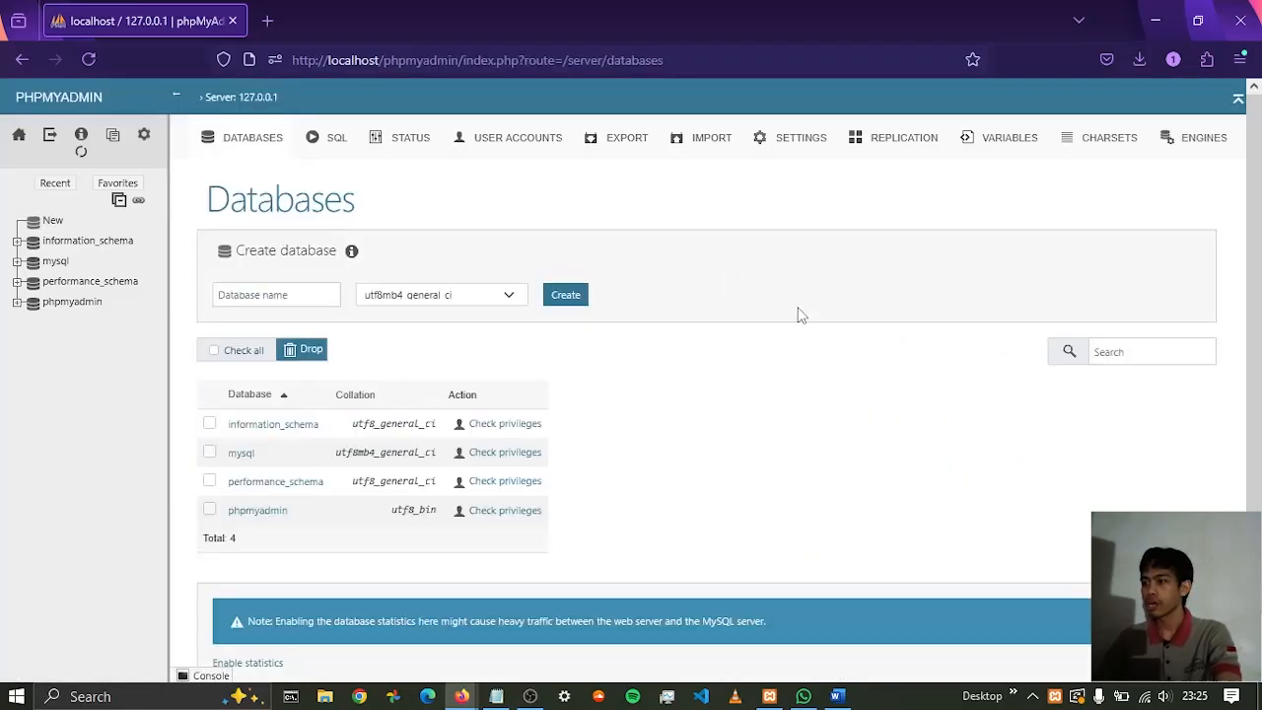
click(310, 296)
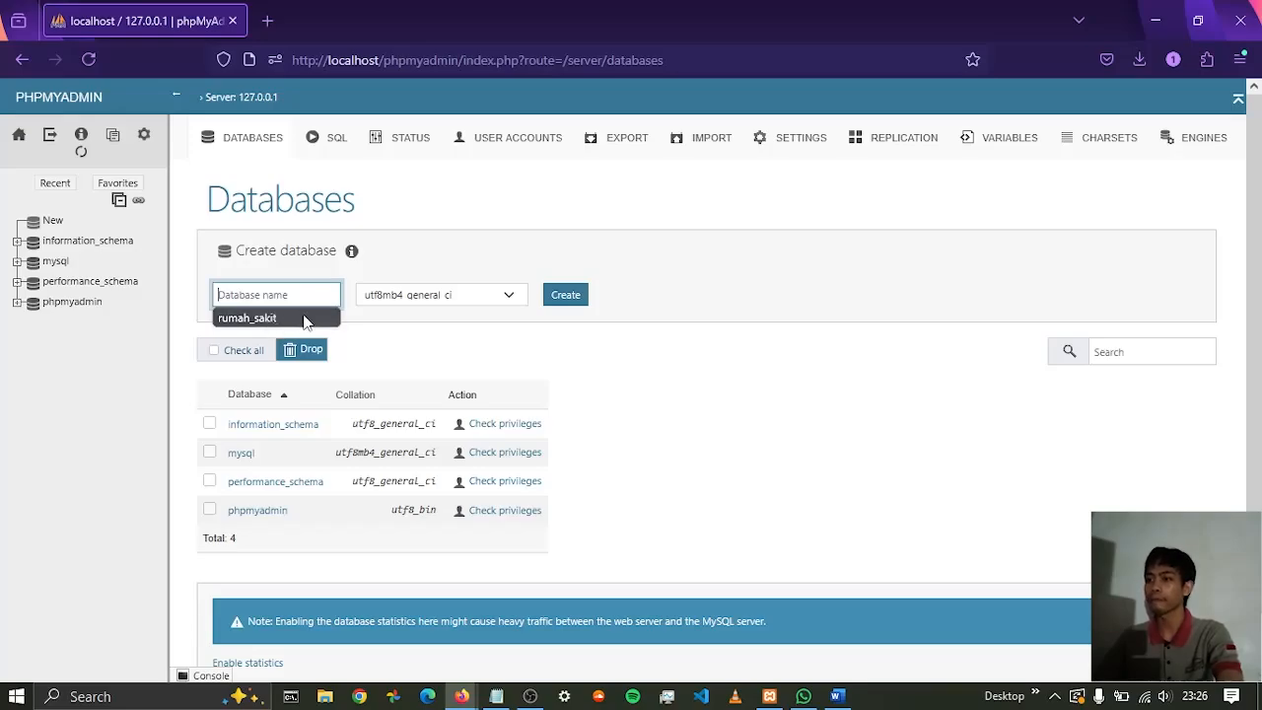
click(288, 317)
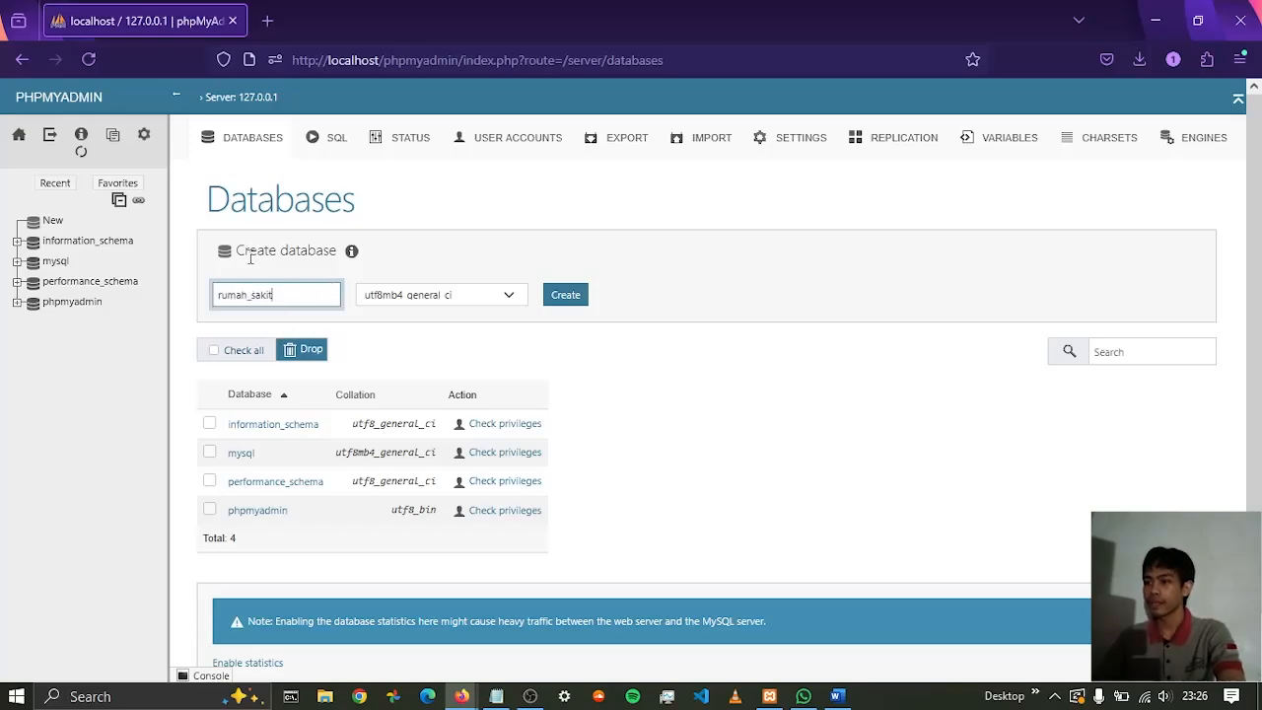
click(581, 306)
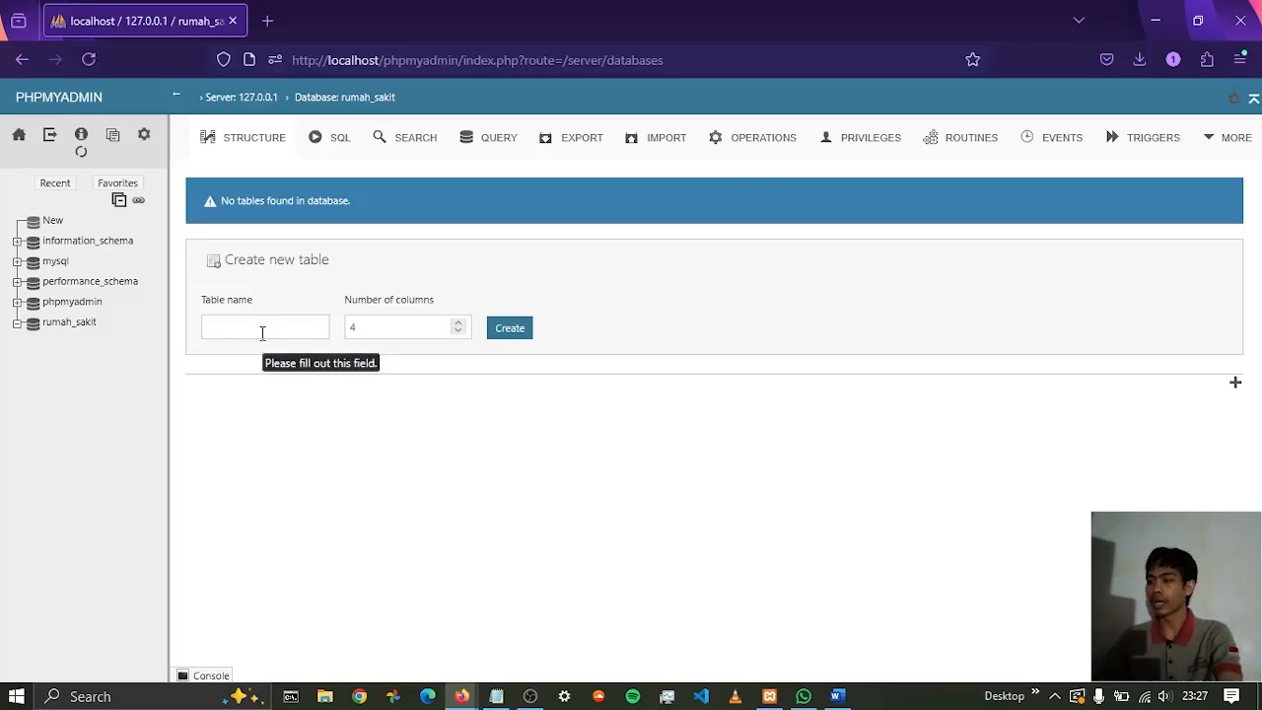
Enter administrator as the name of the new table in rumah_sakit
click(263, 332)
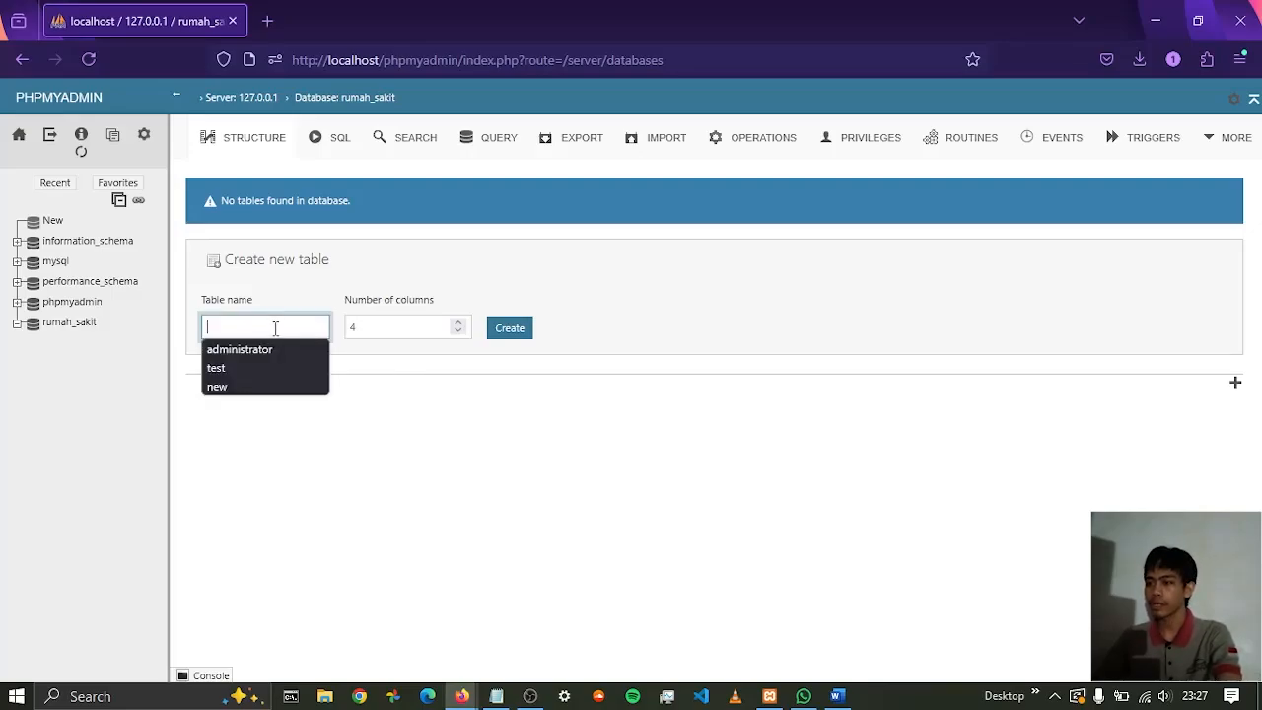
click(294, 348)
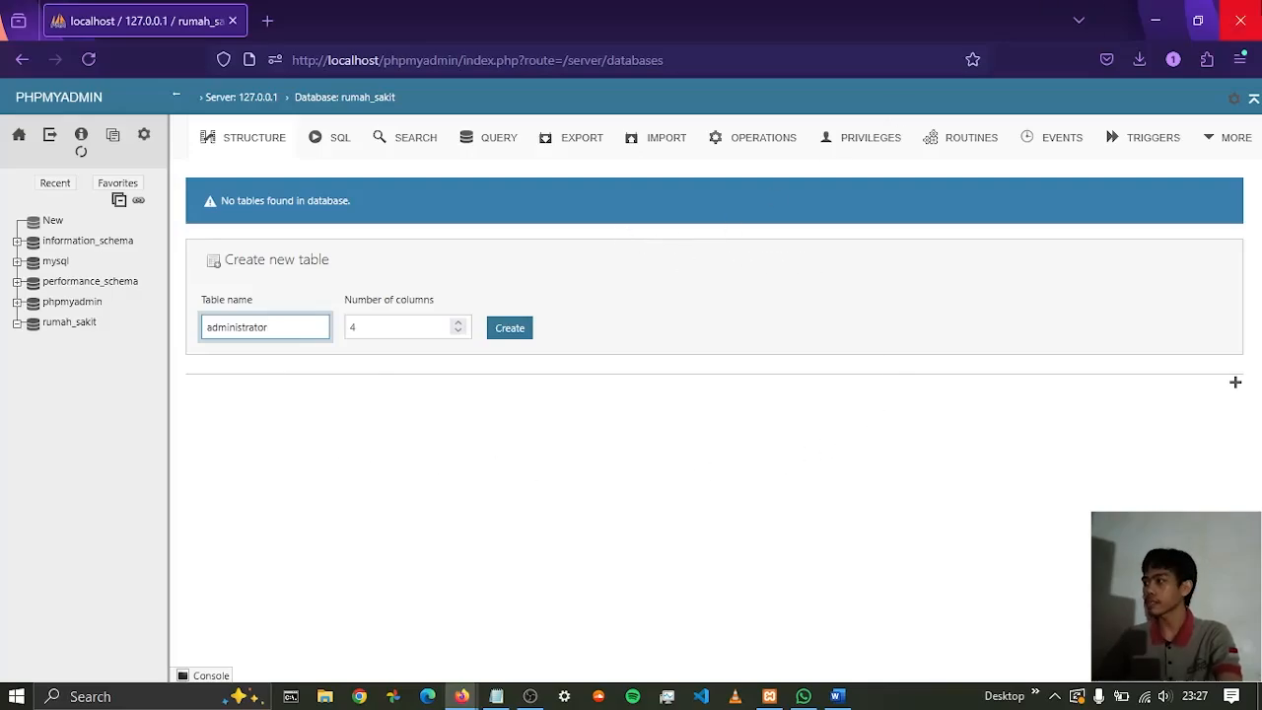
Arrange the browser window beside the Word document and bring up the administrator attribute list there
click(1199, 20)
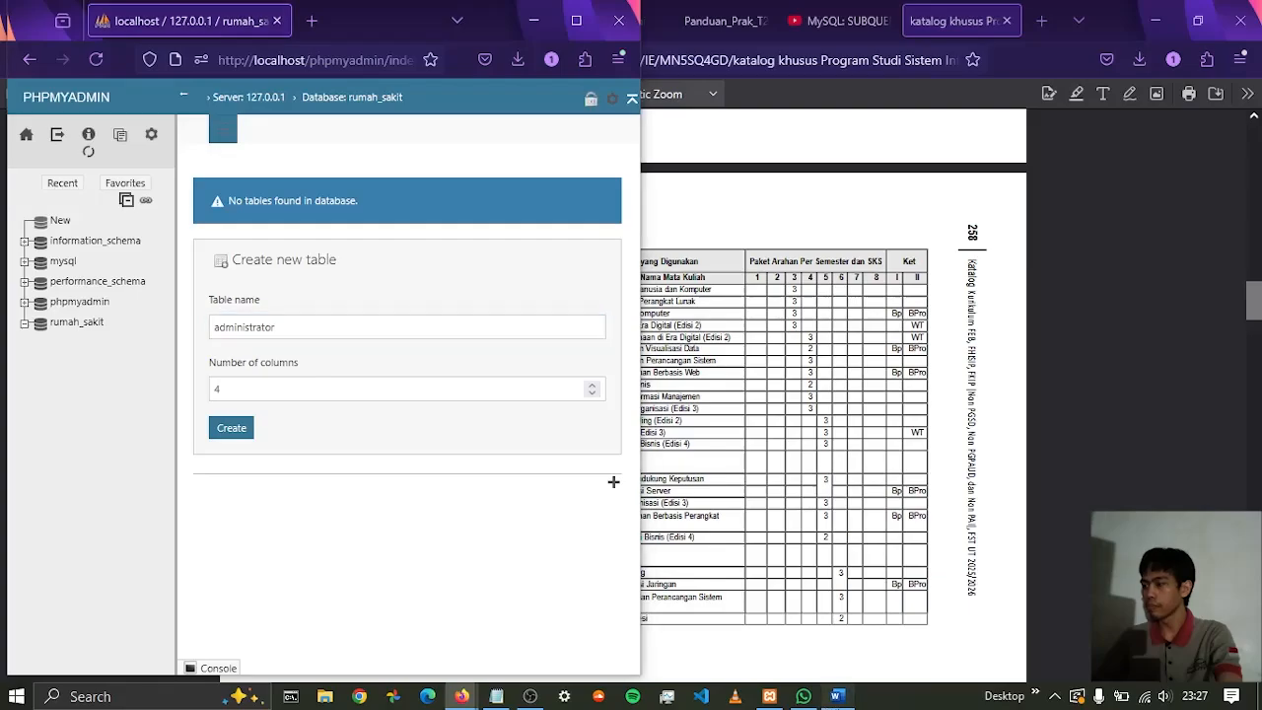
click(838, 696)
drag(541, 345, 651, 365)
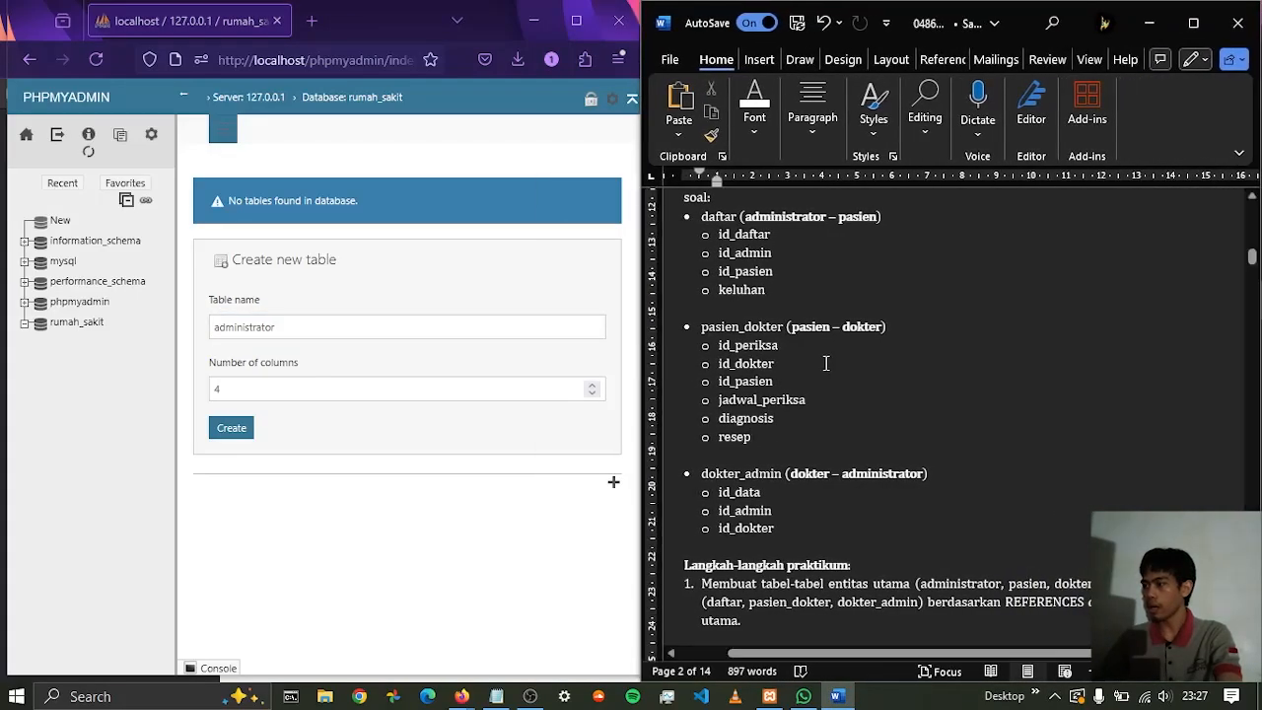
scroll(907, 360, up, 15)
scroll(908, 360, up, 3)
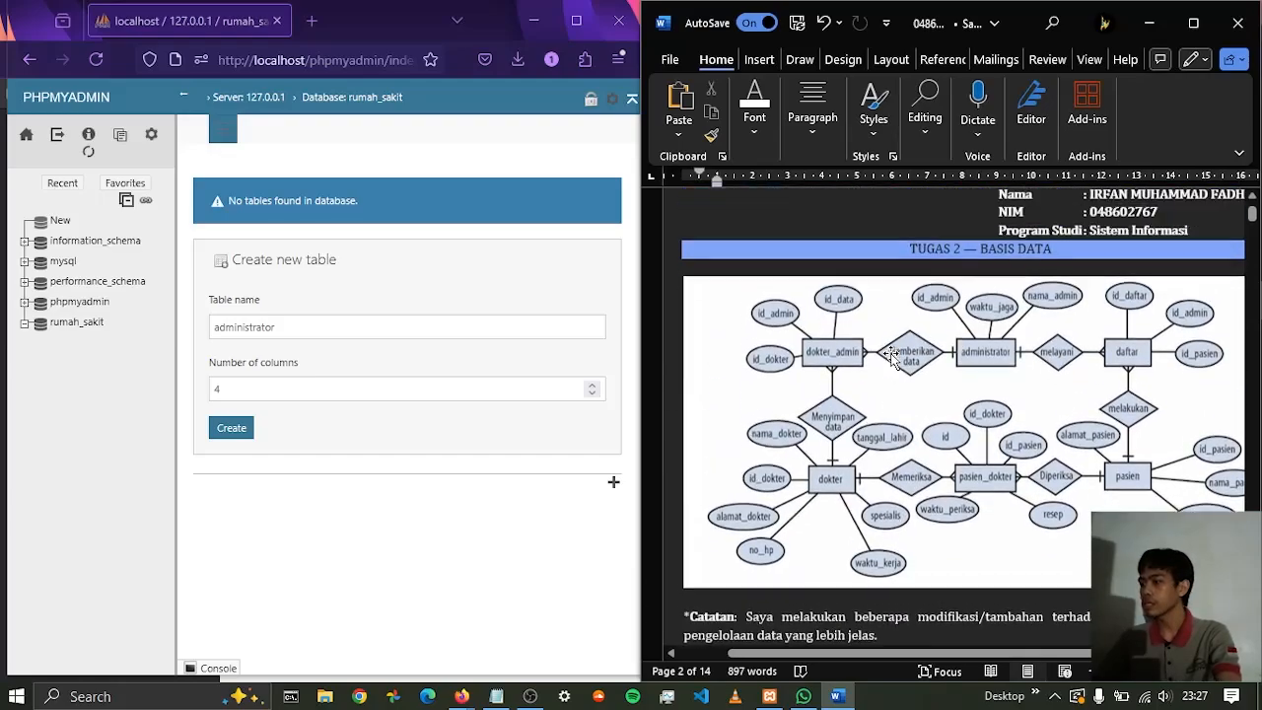
scroll(768, 463, down, 4)
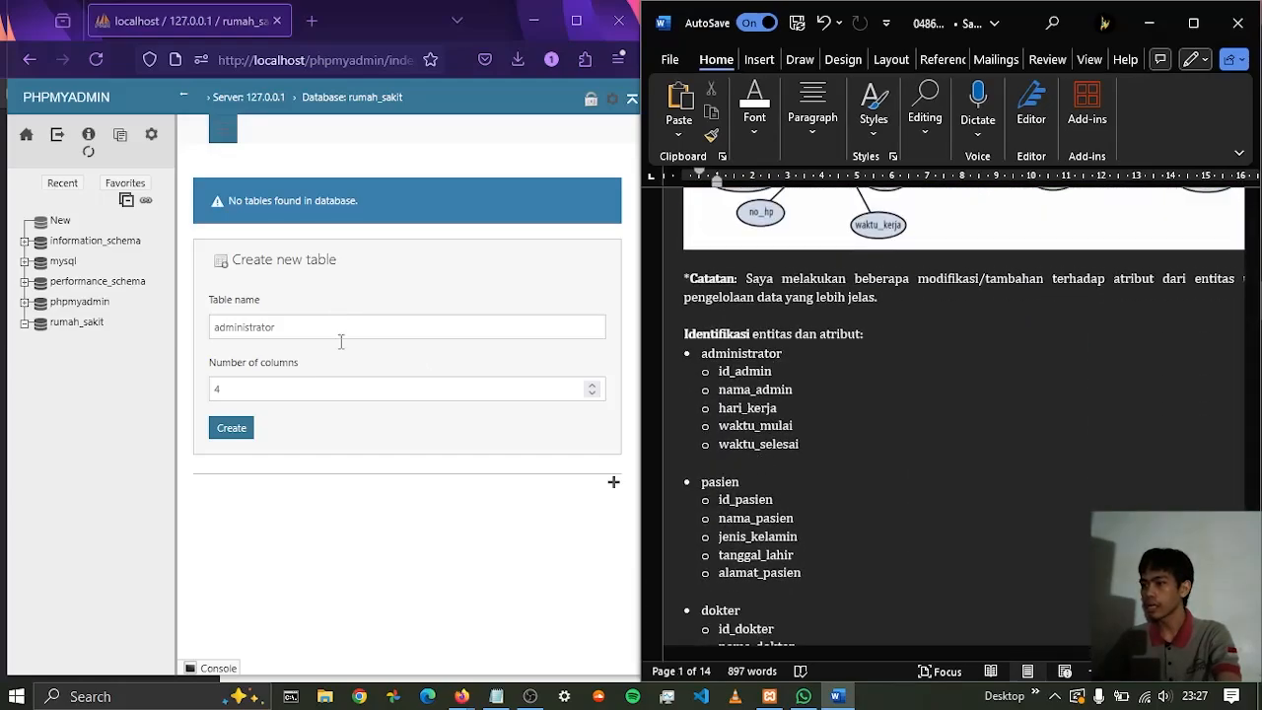
Set the administrator table to 5 columns and proceed to its column definitions
click(592, 388)
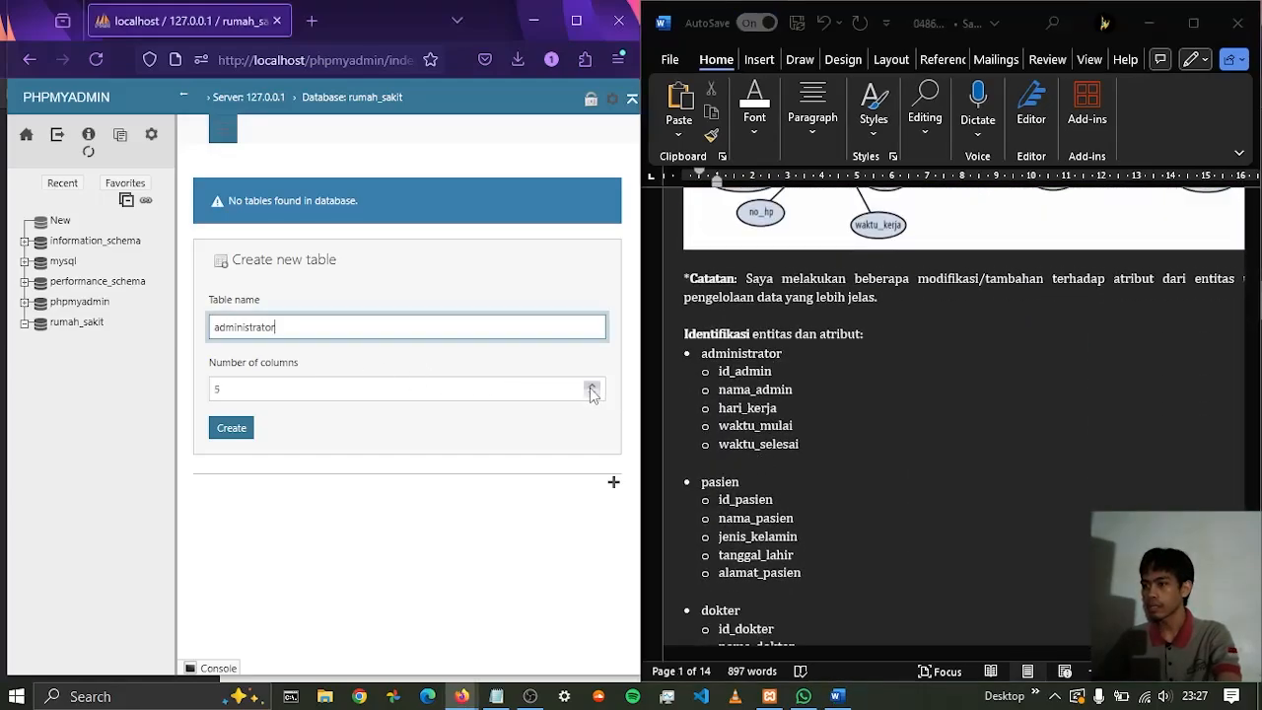
click(237, 430)
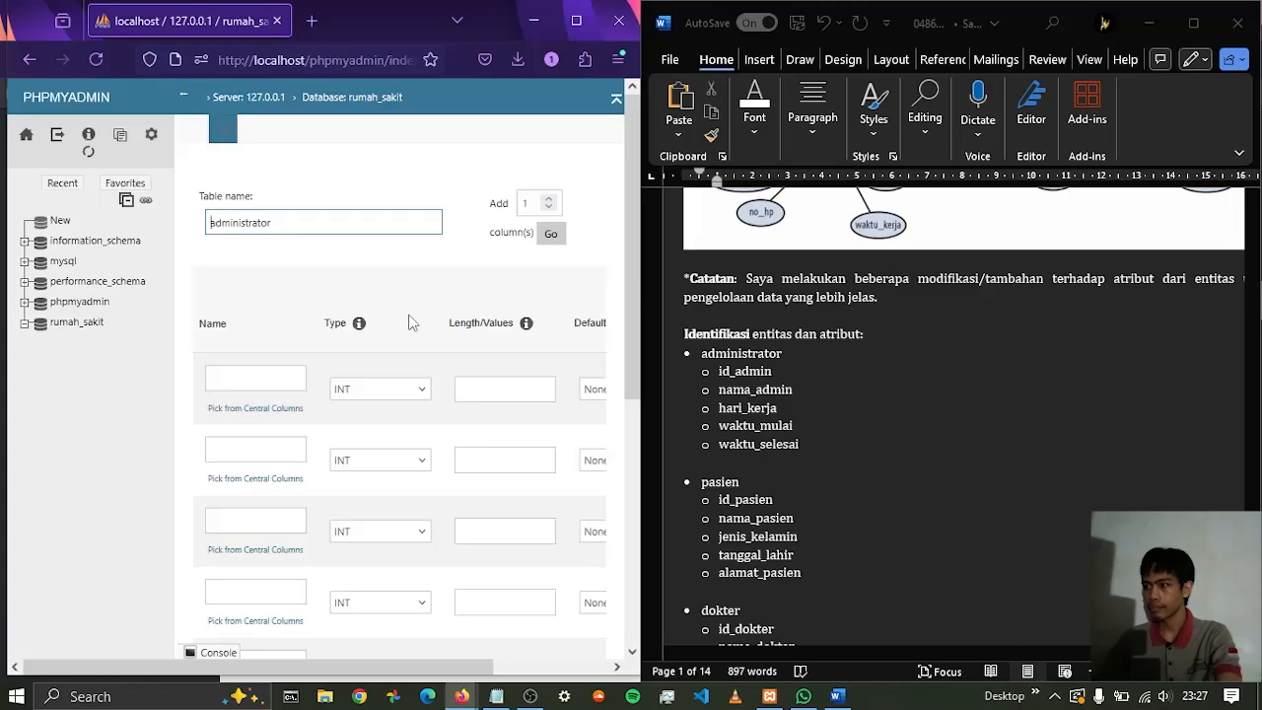
mouse_move(314, 675)
mouse_down()
mouse_move(365, 673)
mouse_move(312, 673)
mouse_up()
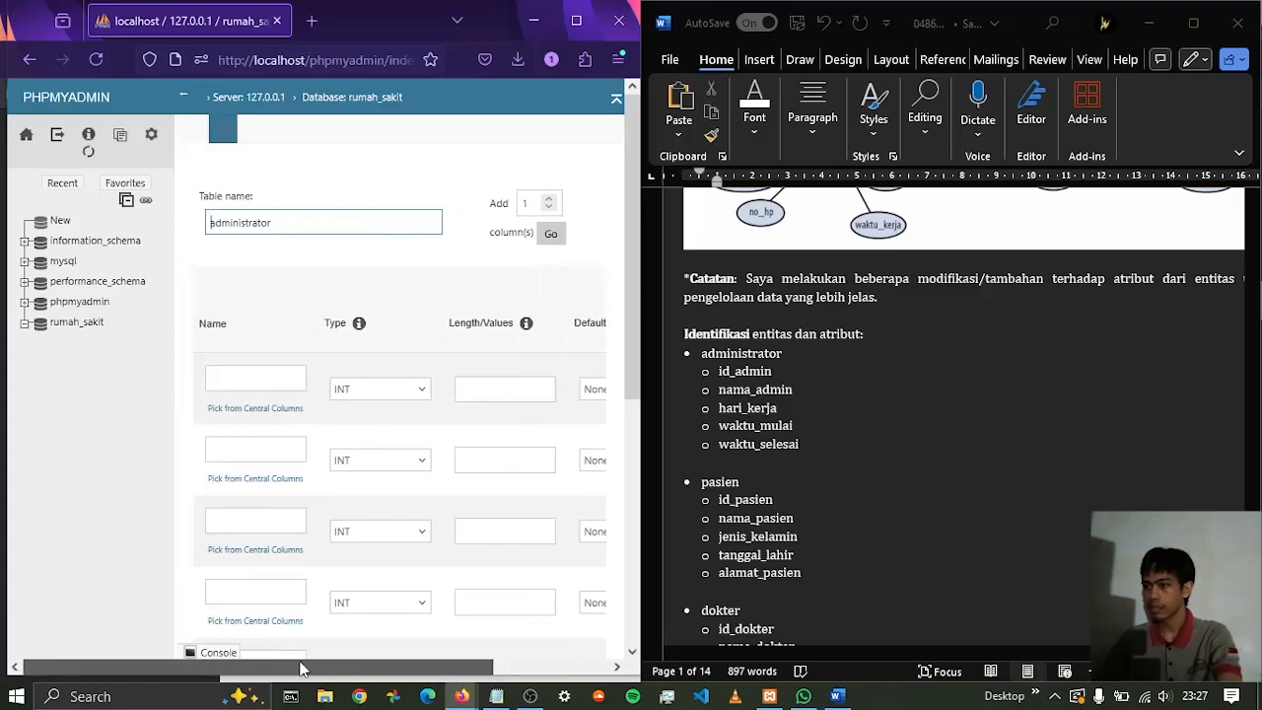
Name the first three columns of the administrator table id_admin, nama_admin and hari_kerja
click(258, 377)
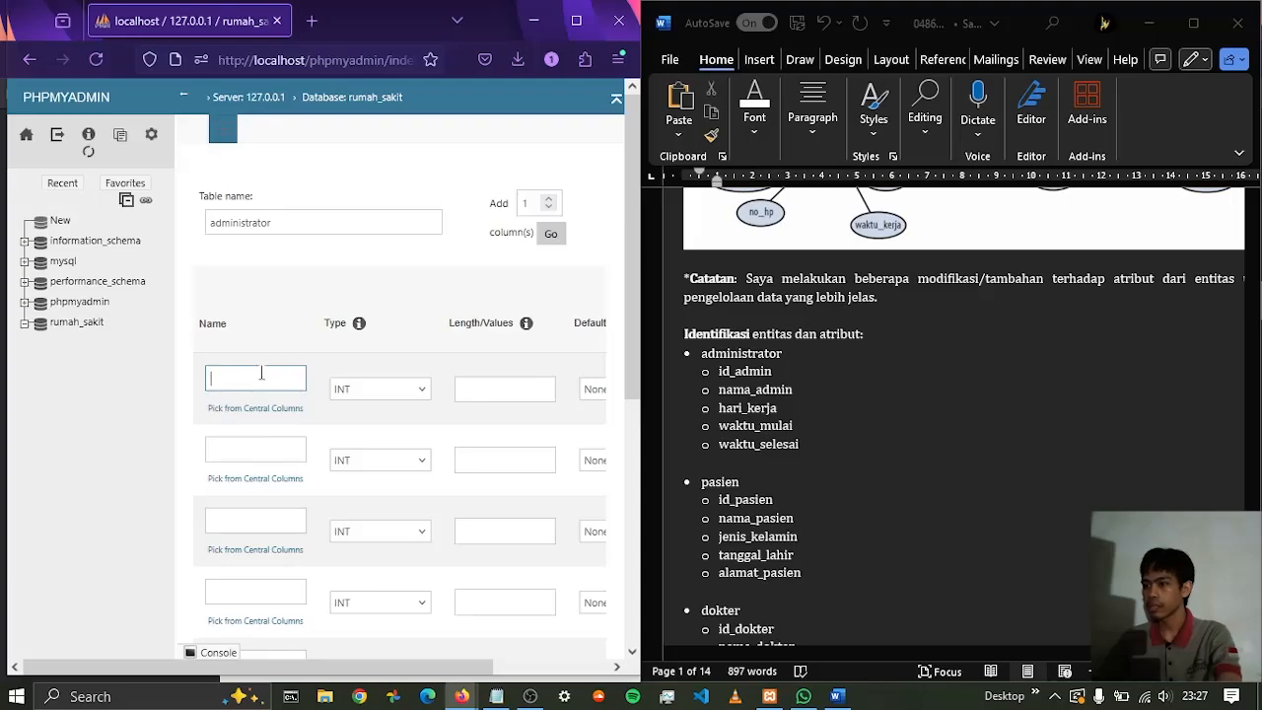
click(261, 375)
click(237, 402)
click(257, 450)
click(256, 447)
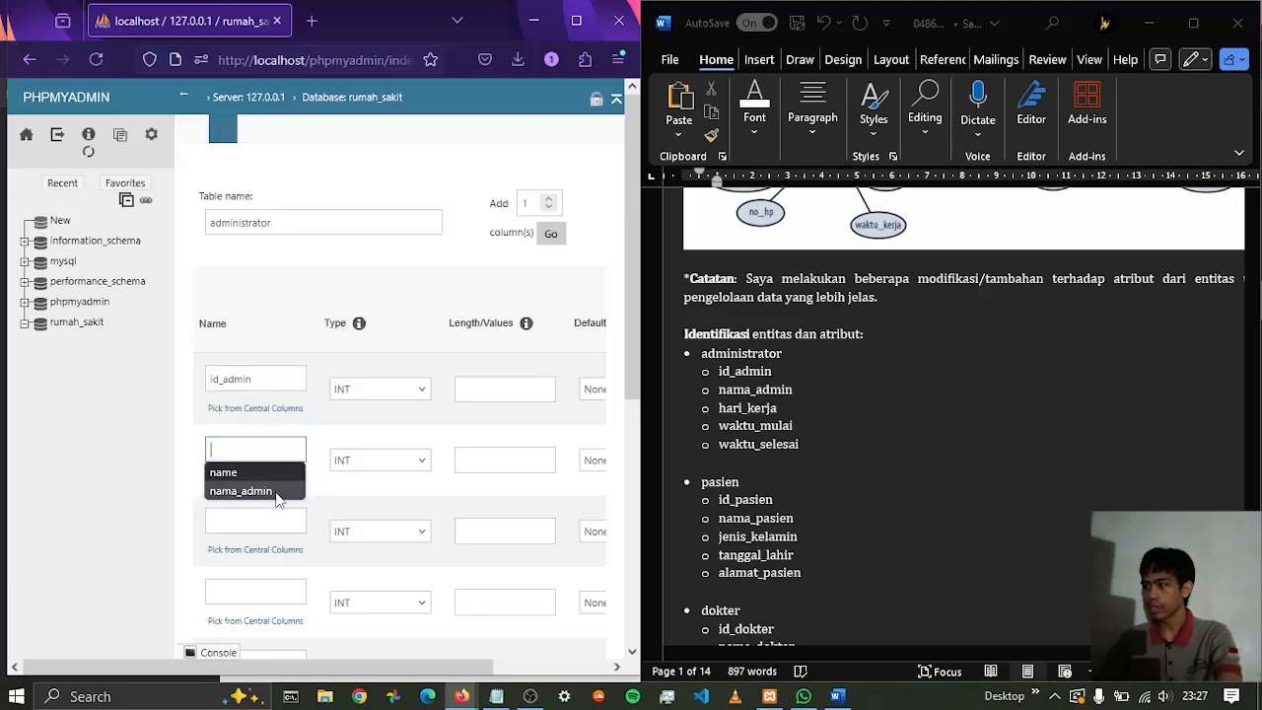
click(258, 491)
click(254, 522)
click(253, 521)
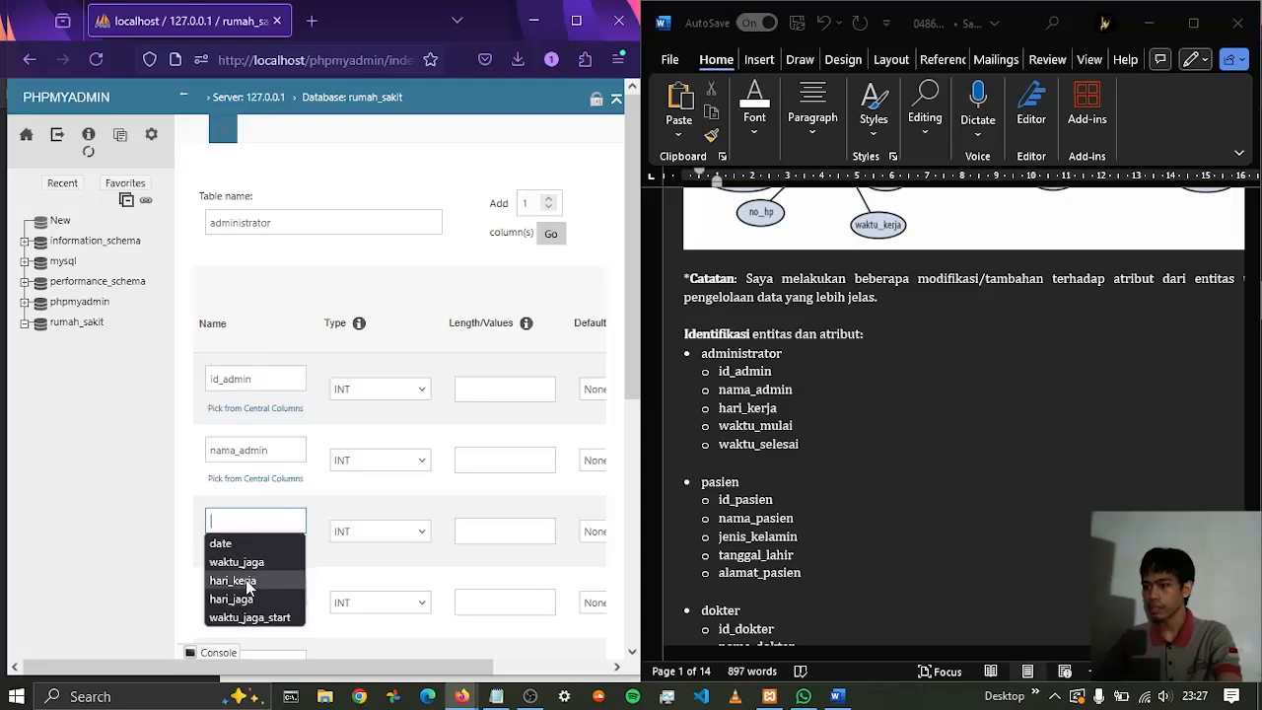
click(251, 581)
Name the fourth and fifth columns waktu_mulai and waktu_selesai
scroll(274, 579, down, 1)
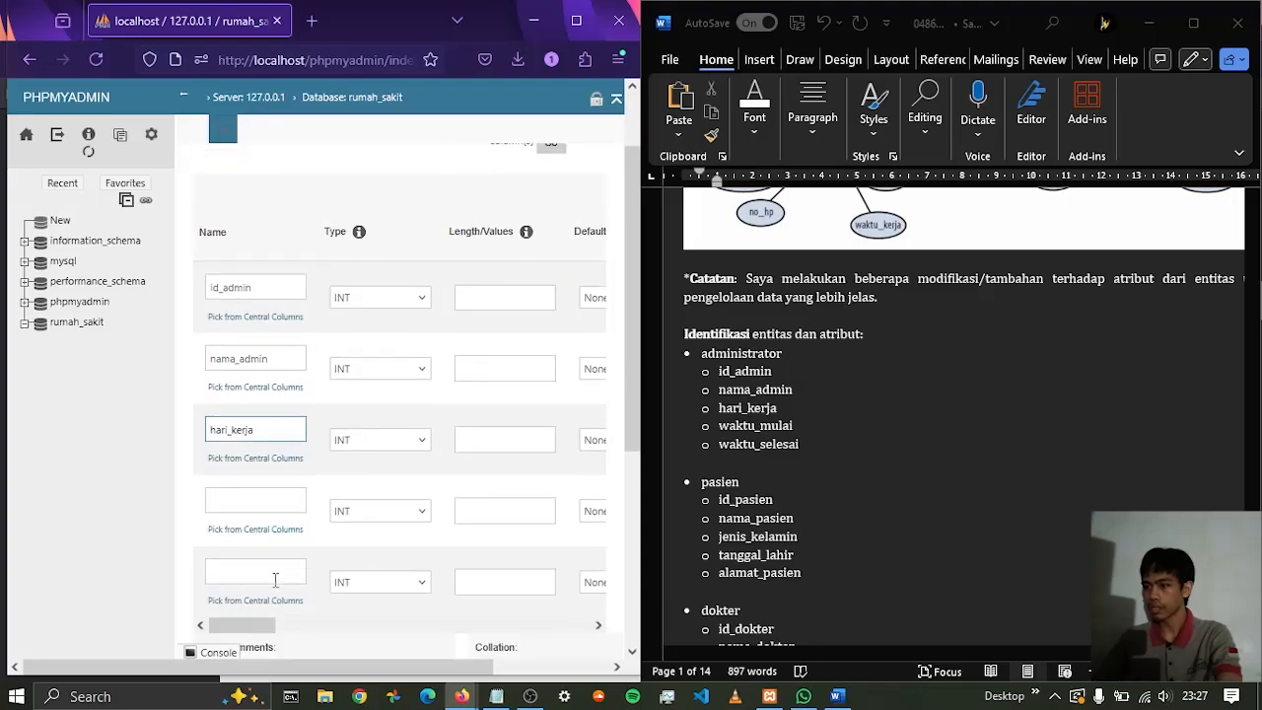
click(263, 496)
click(262, 496)
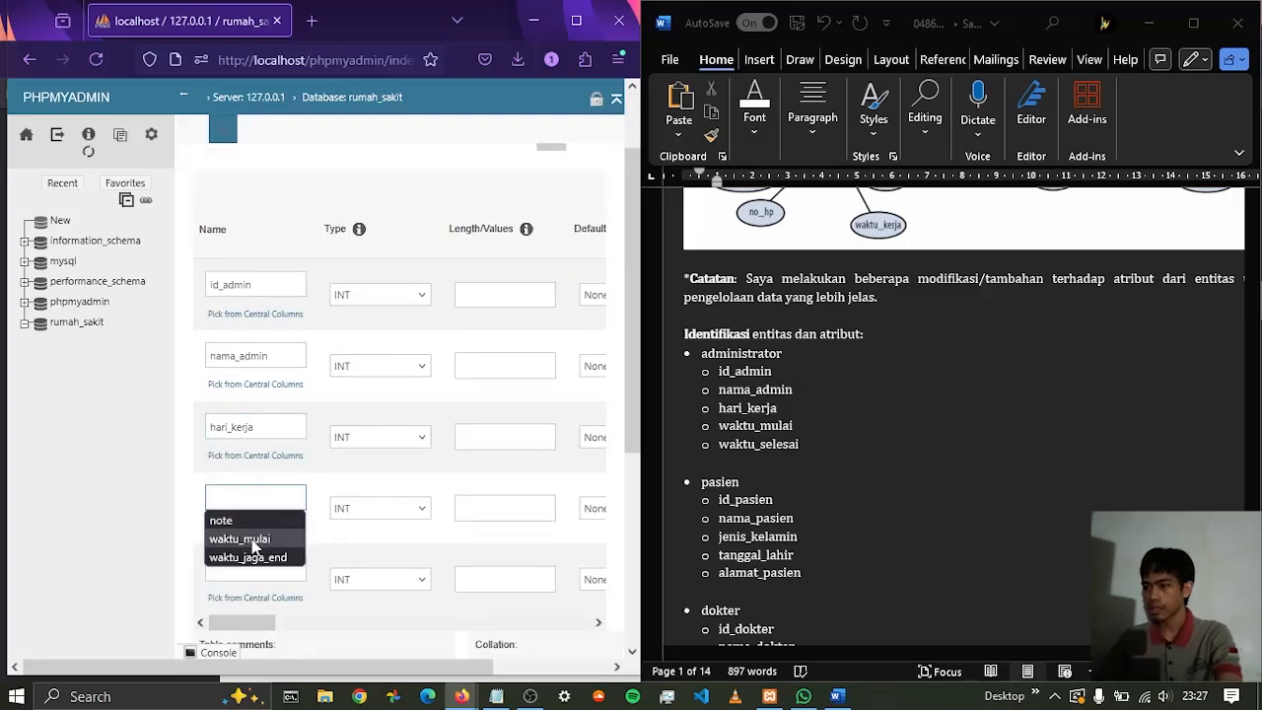
click(253, 541)
click(253, 569)
click(254, 569)
click(255, 590)
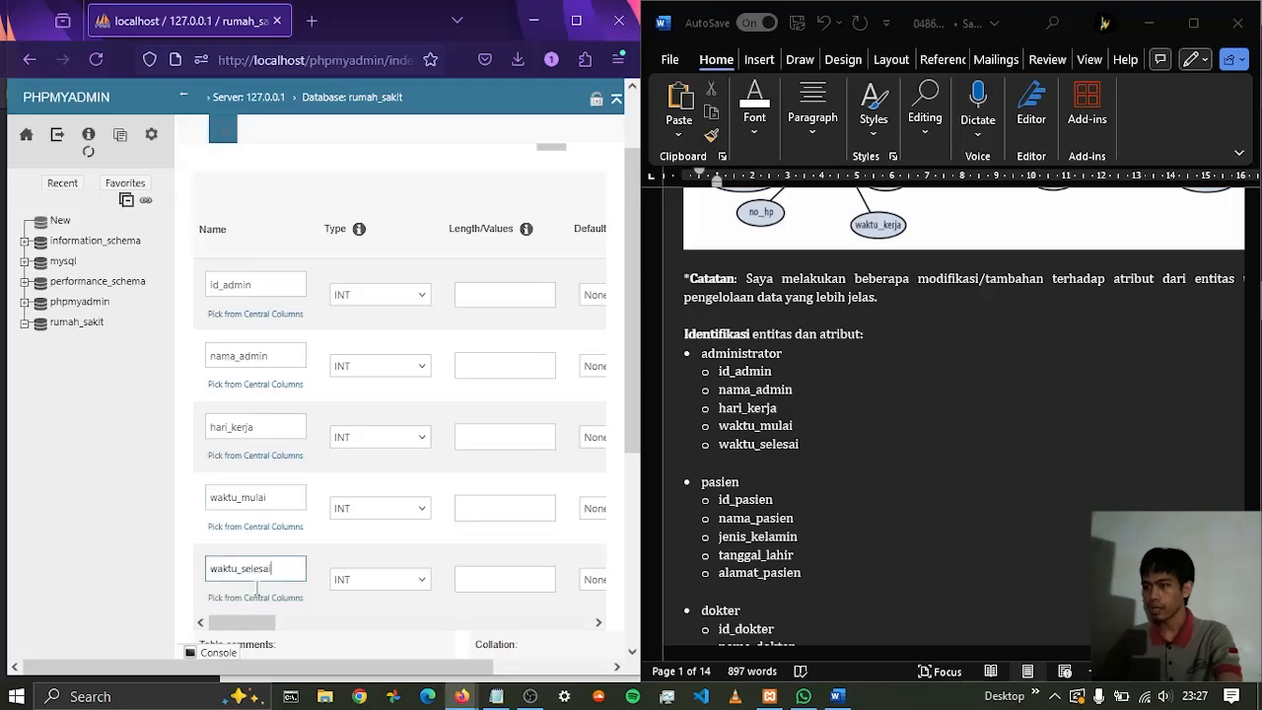
Set the nama_admin column to type VARCHAR with length 100
drag(398, 669, 403, 670)
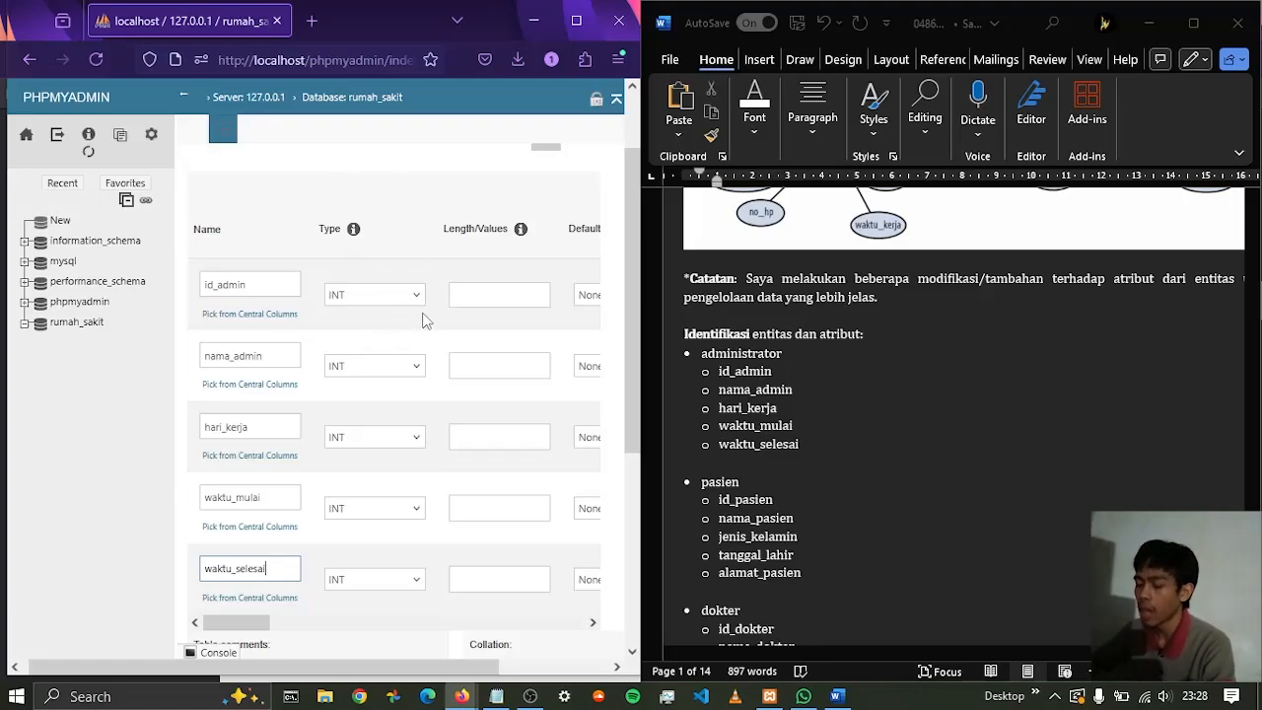
click(418, 366)
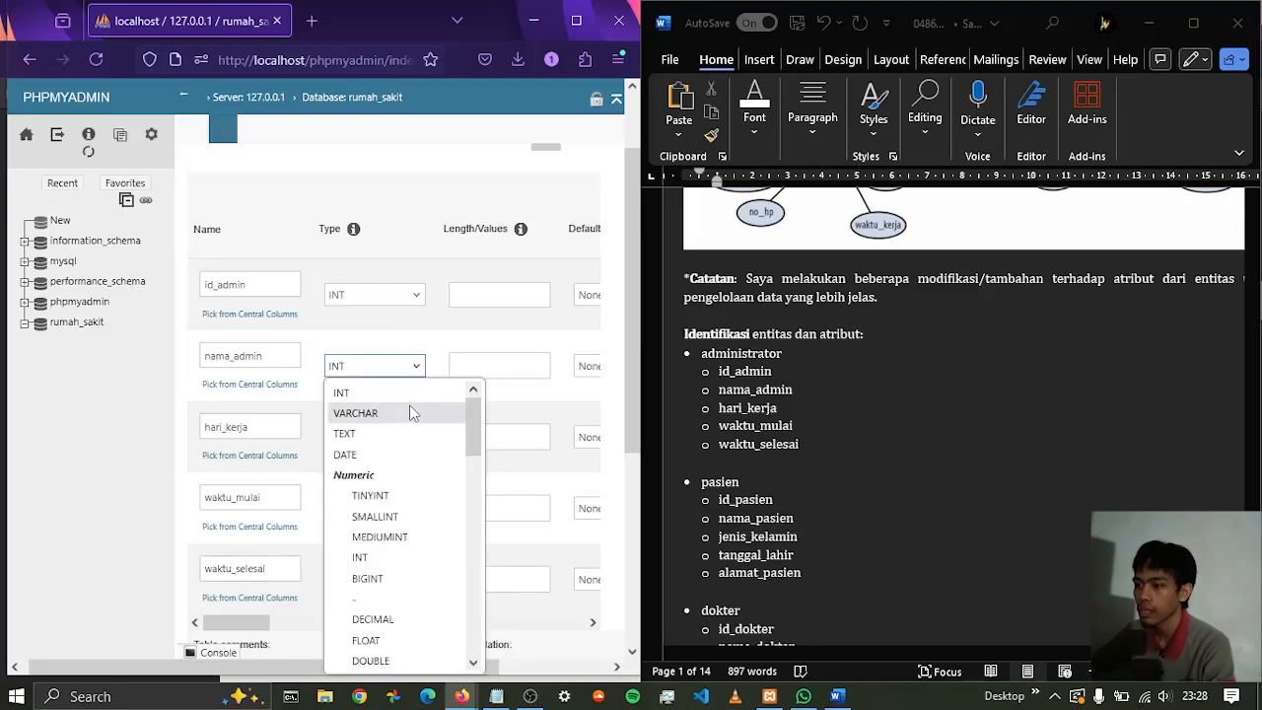
click(384, 415)
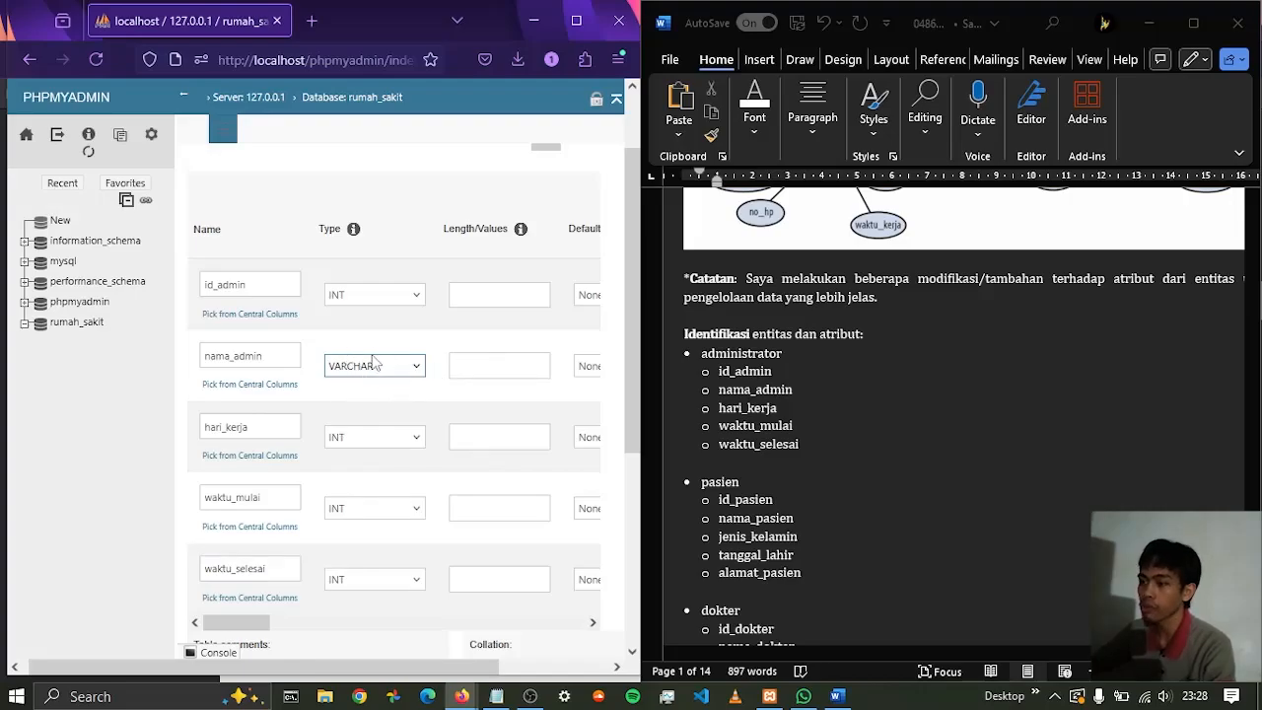
click(489, 365)
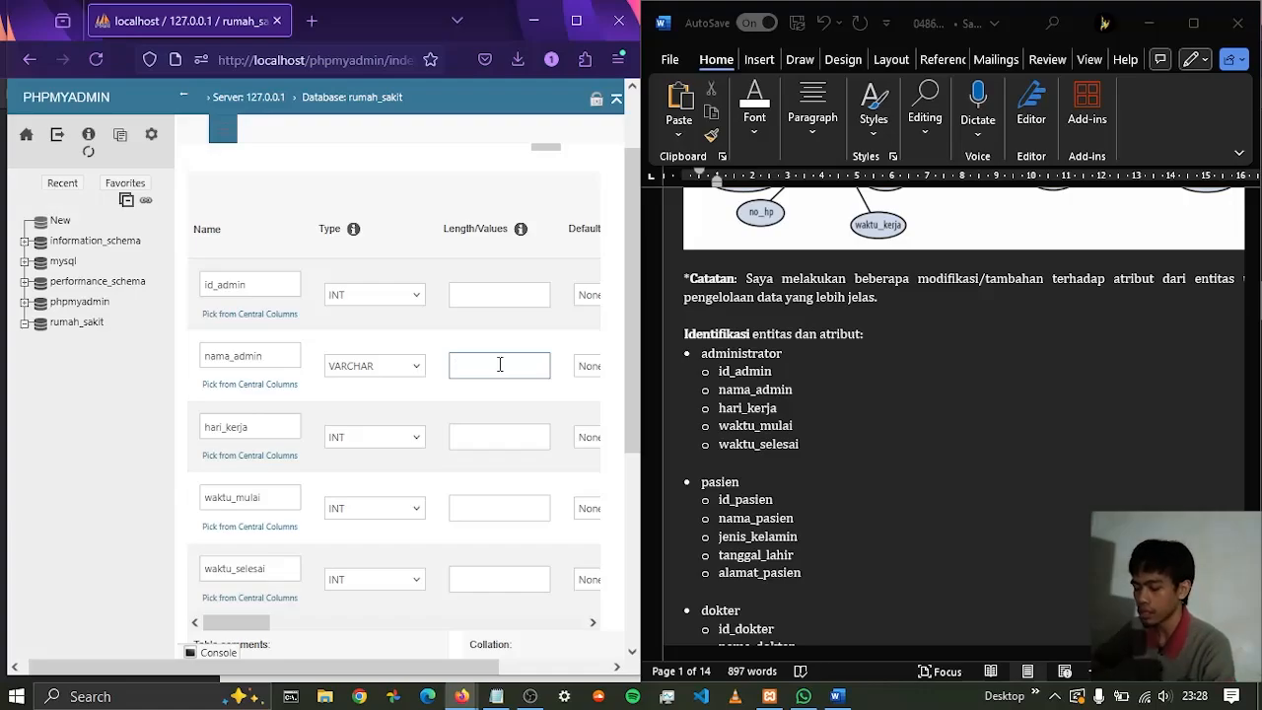
text(100)
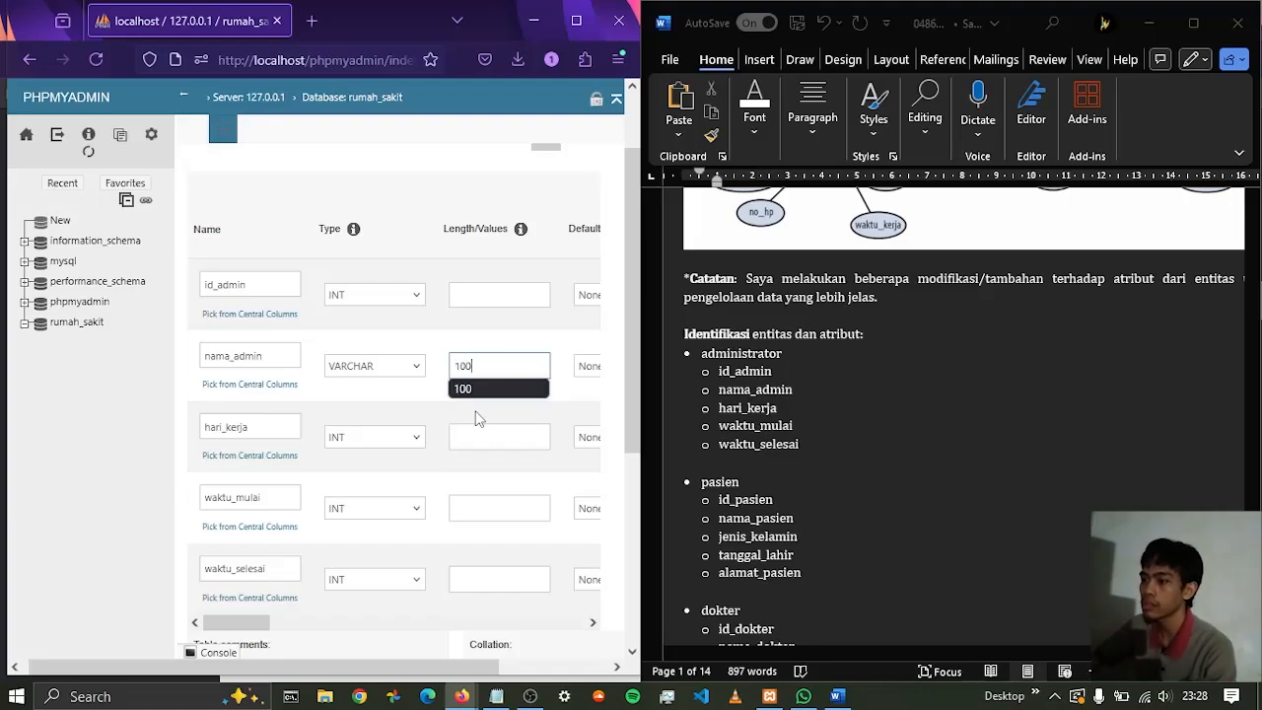
click(360, 393)
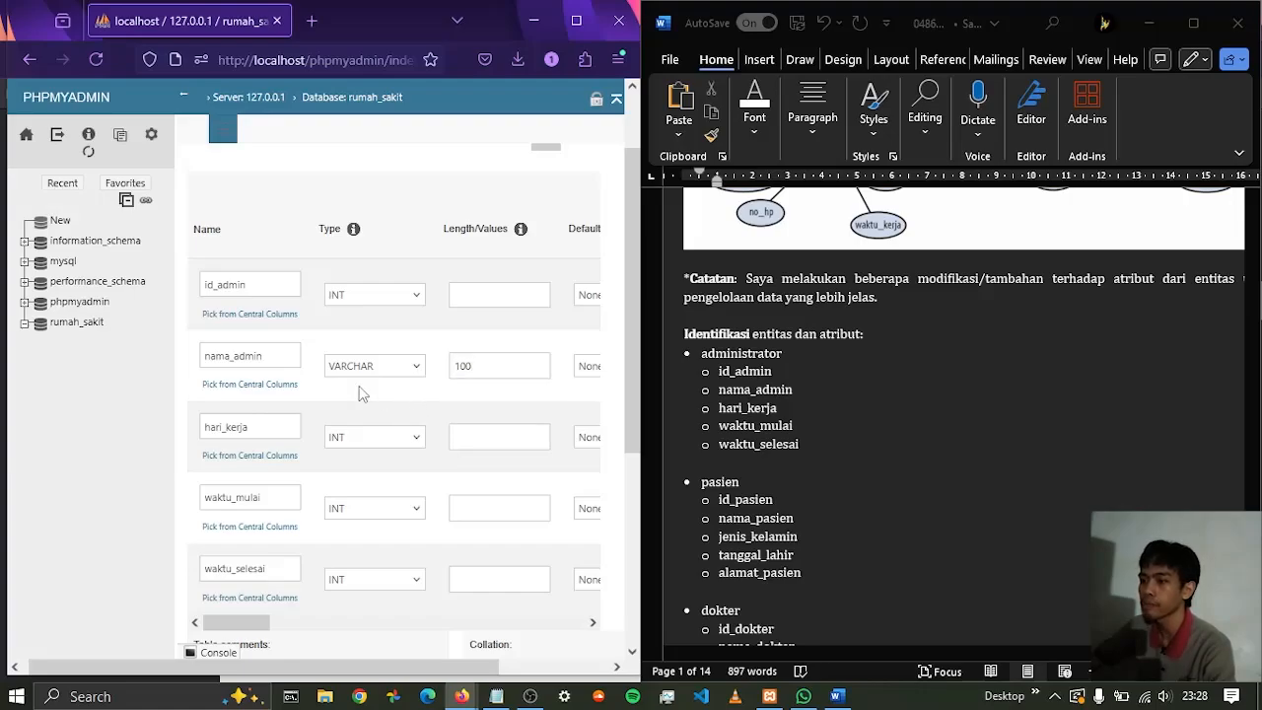
Set the hari_kerja column of the administrator table to type SET
click(417, 441)
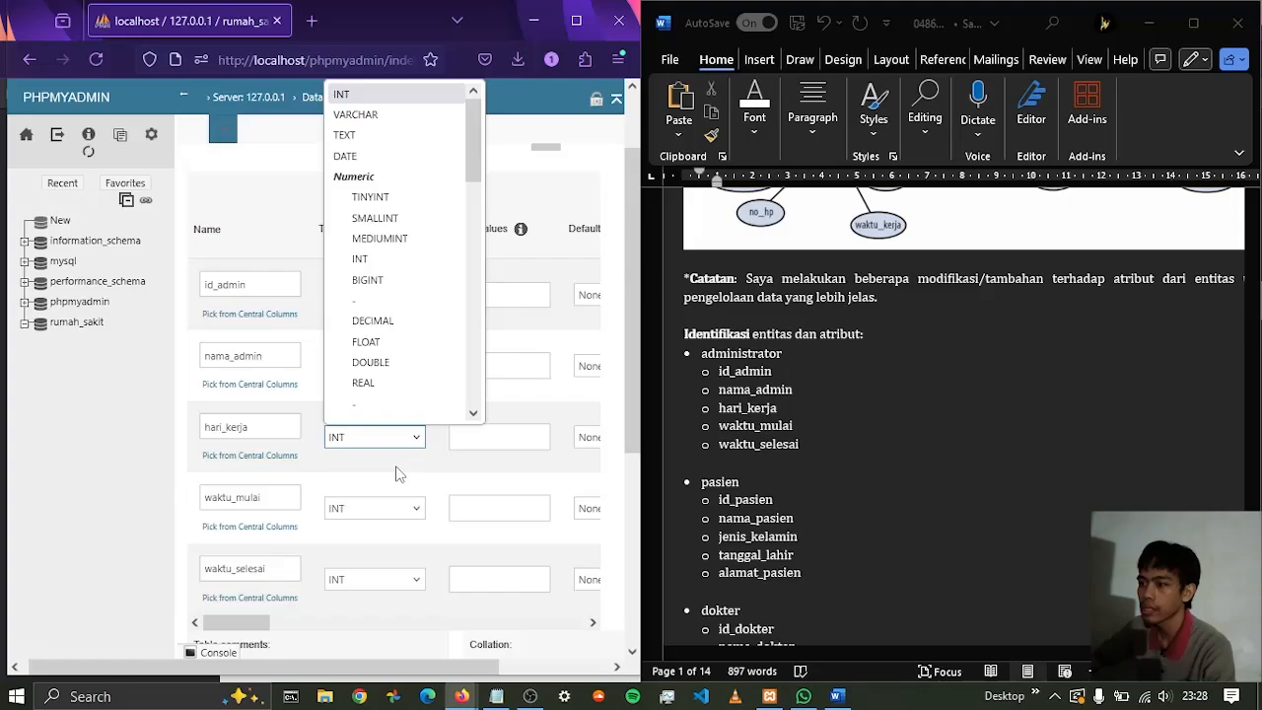
scroll(389, 353, down, 3)
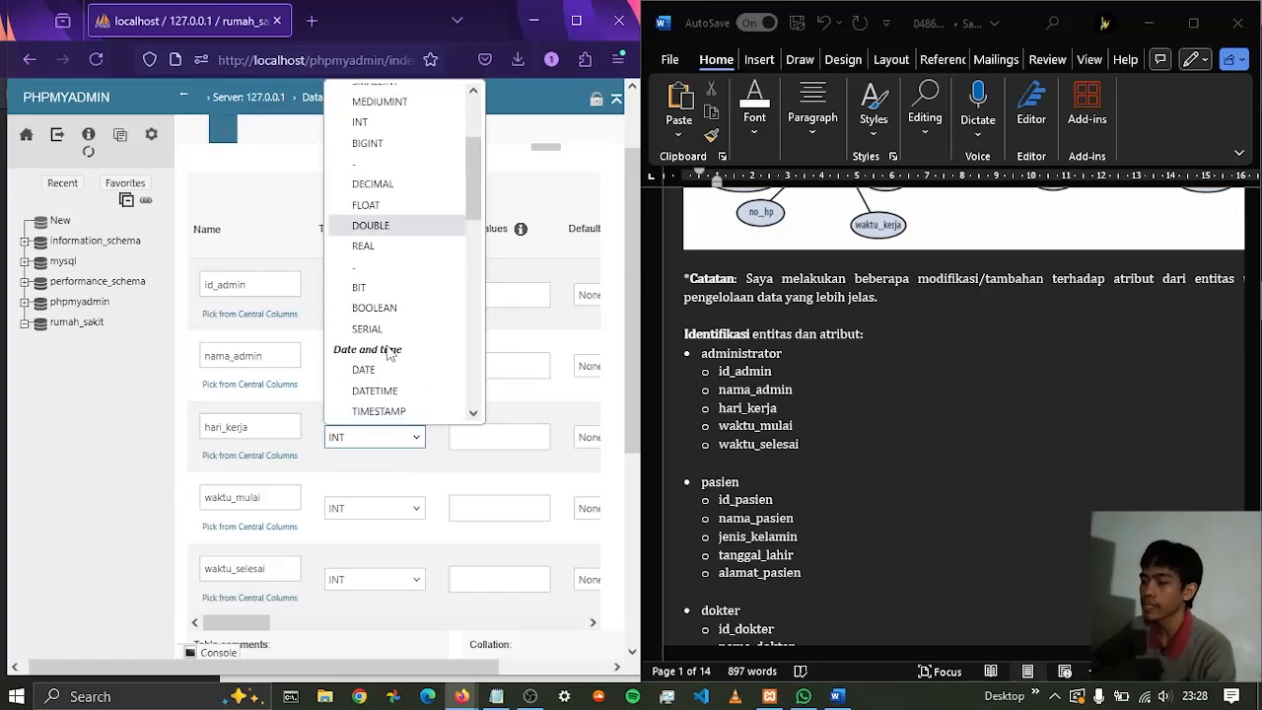
scroll(389, 353, down, 5)
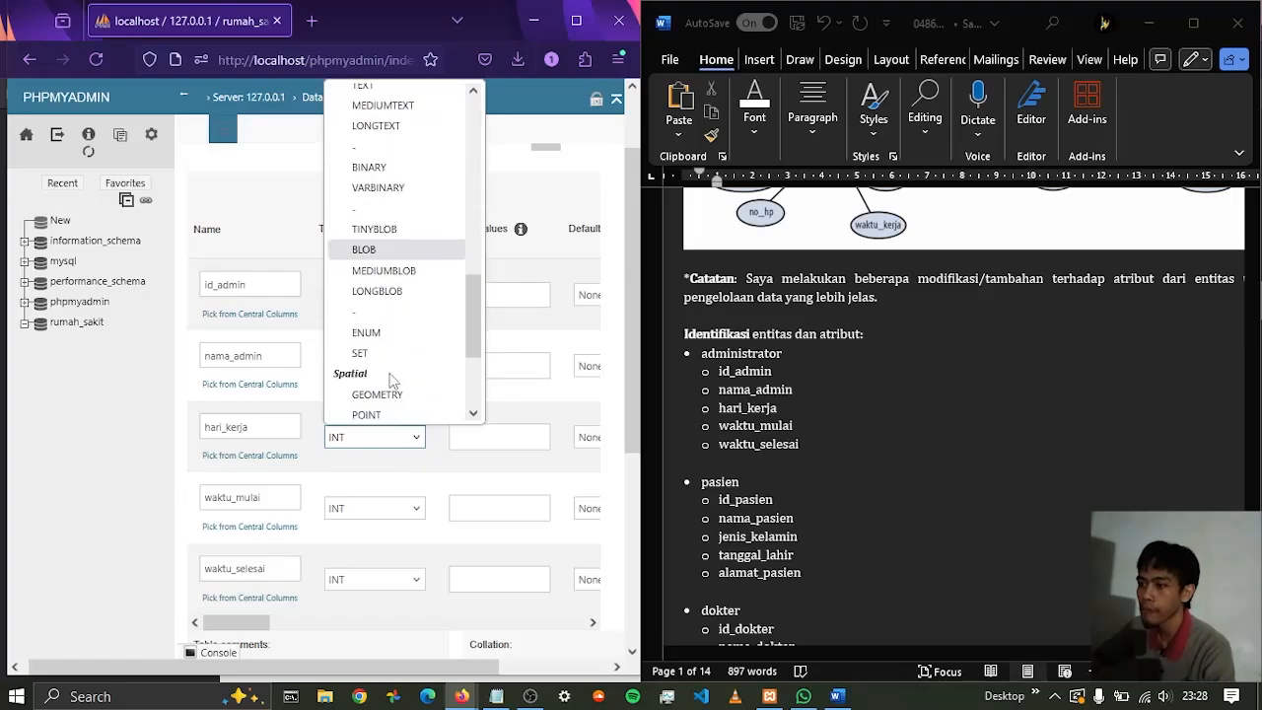
click(383, 355)
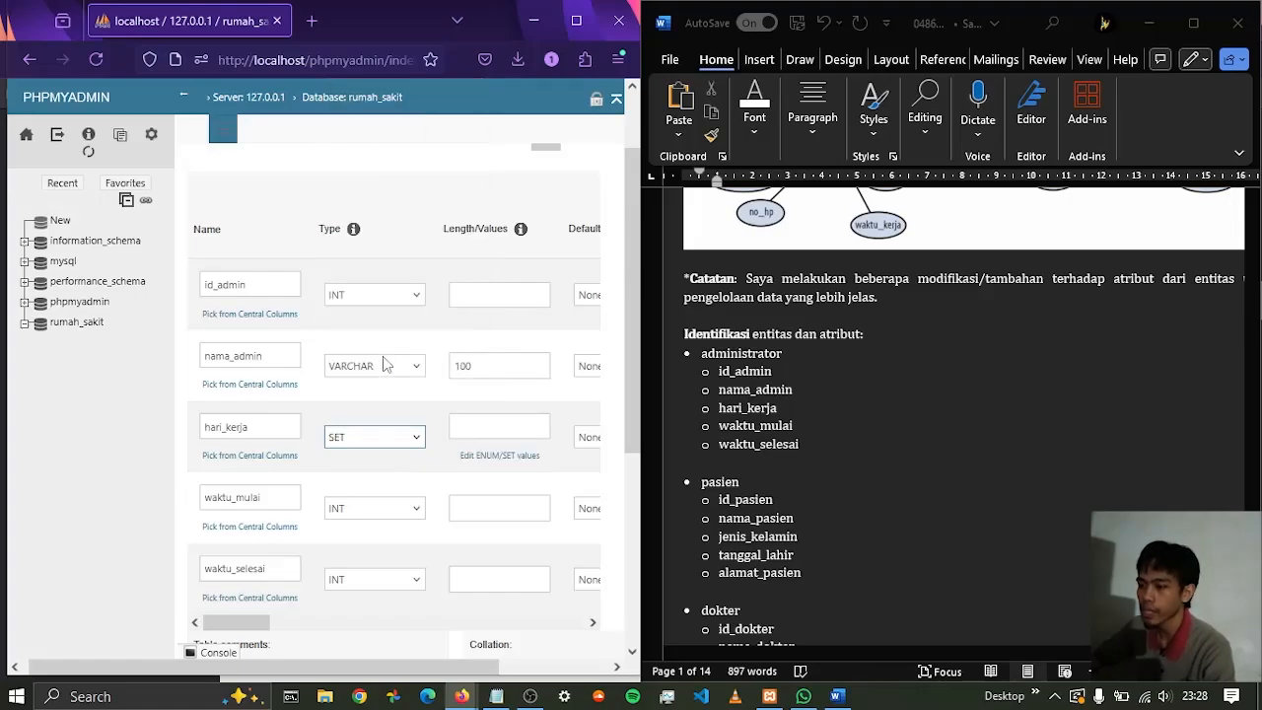
Enter Senin, Selasa, Rabu and Kamis as the first four allowed values of the hari_kerja column
click(500, 456)
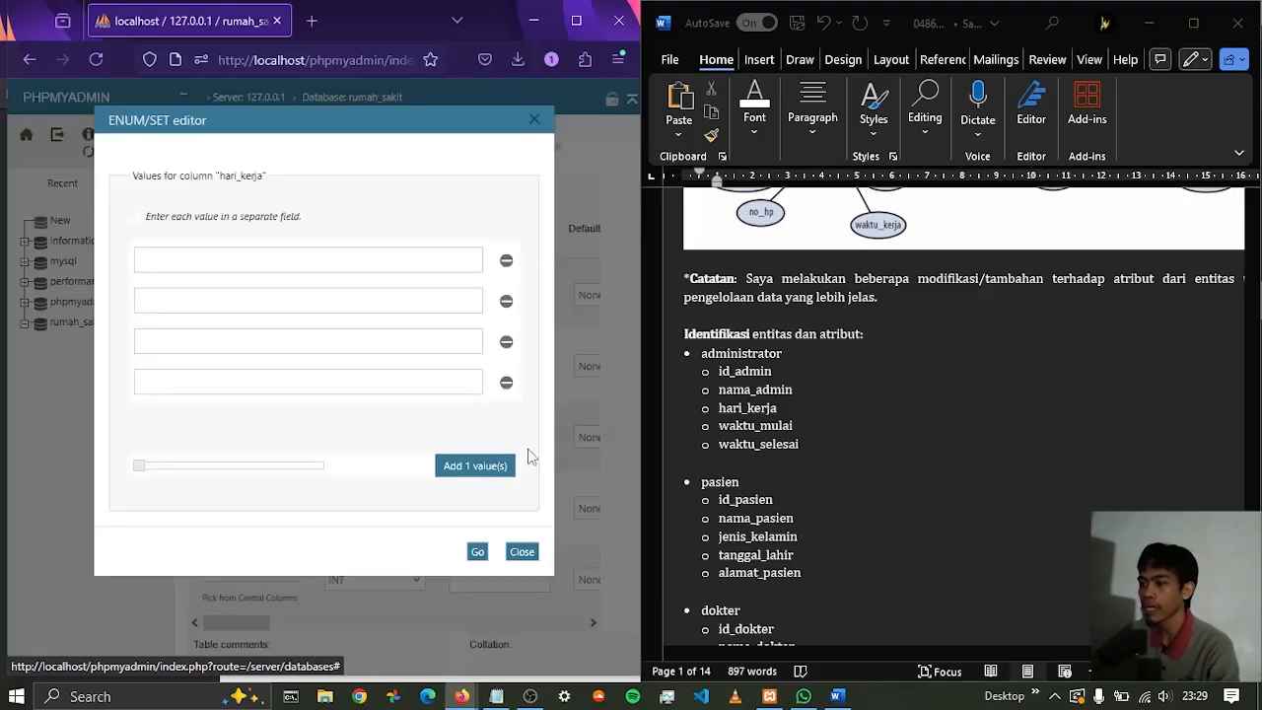
click(304, 258)
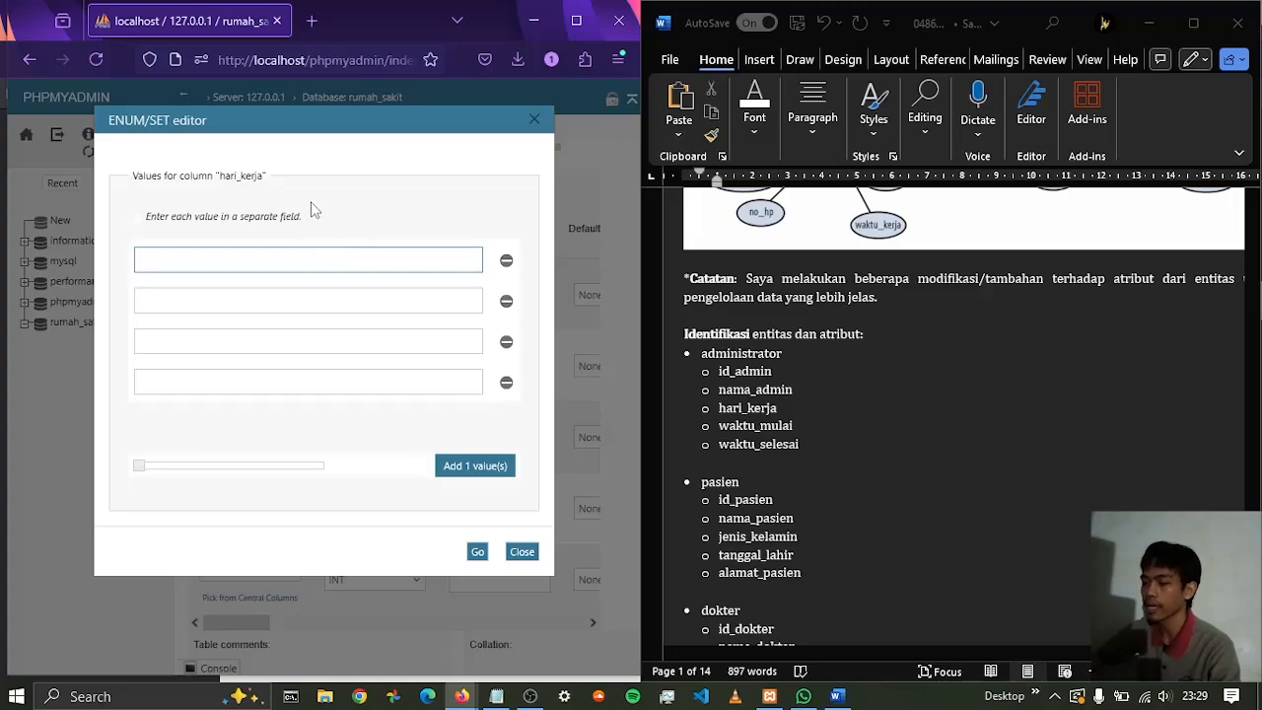
text(Senin)
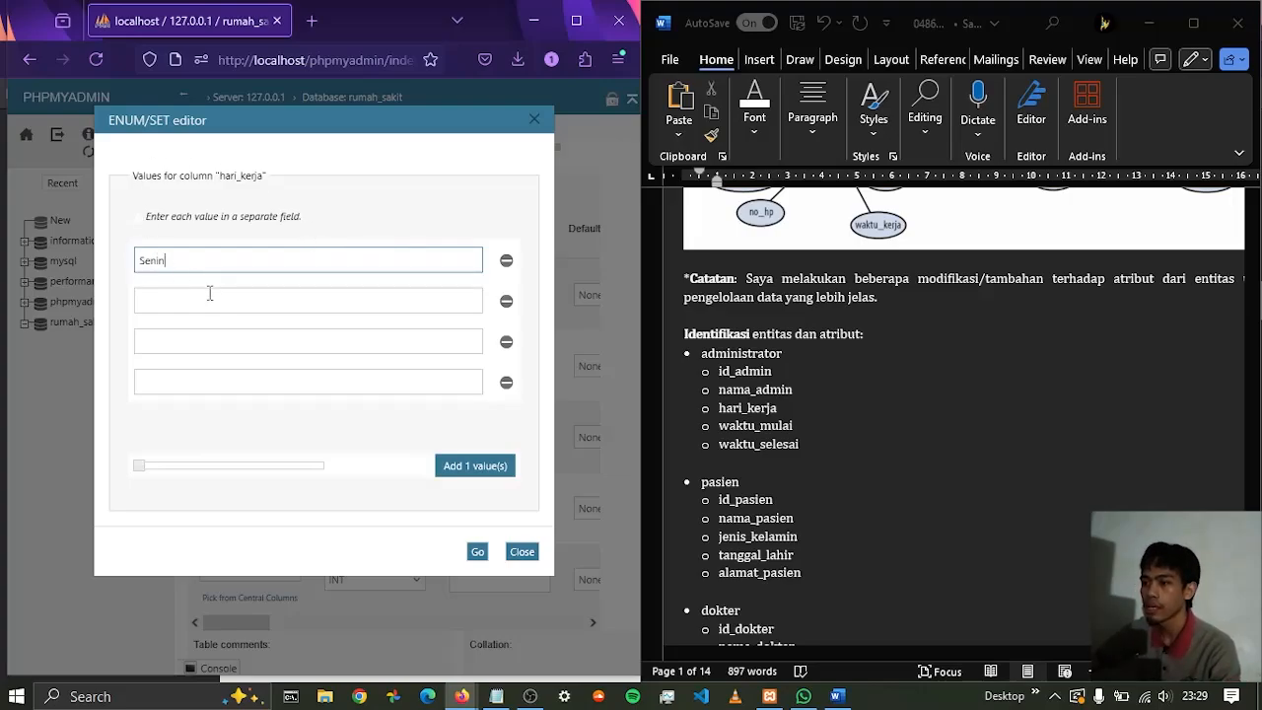
click(209, 292)
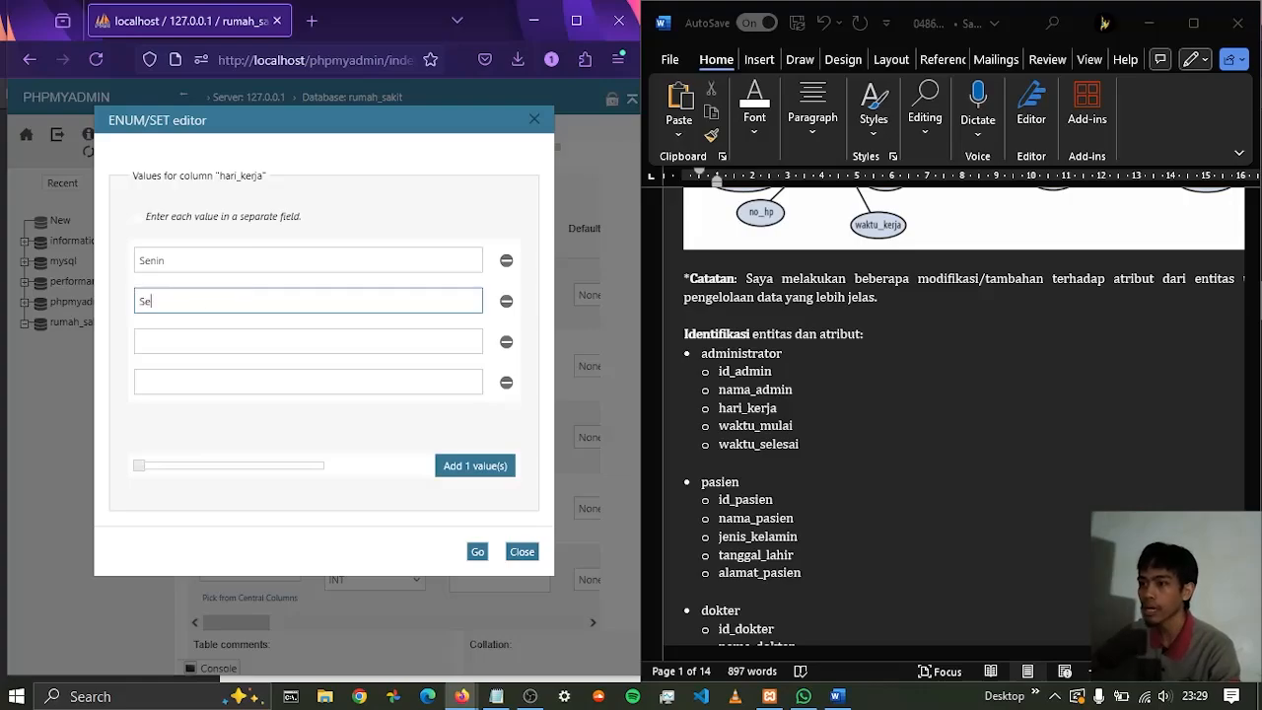
key(Tab)
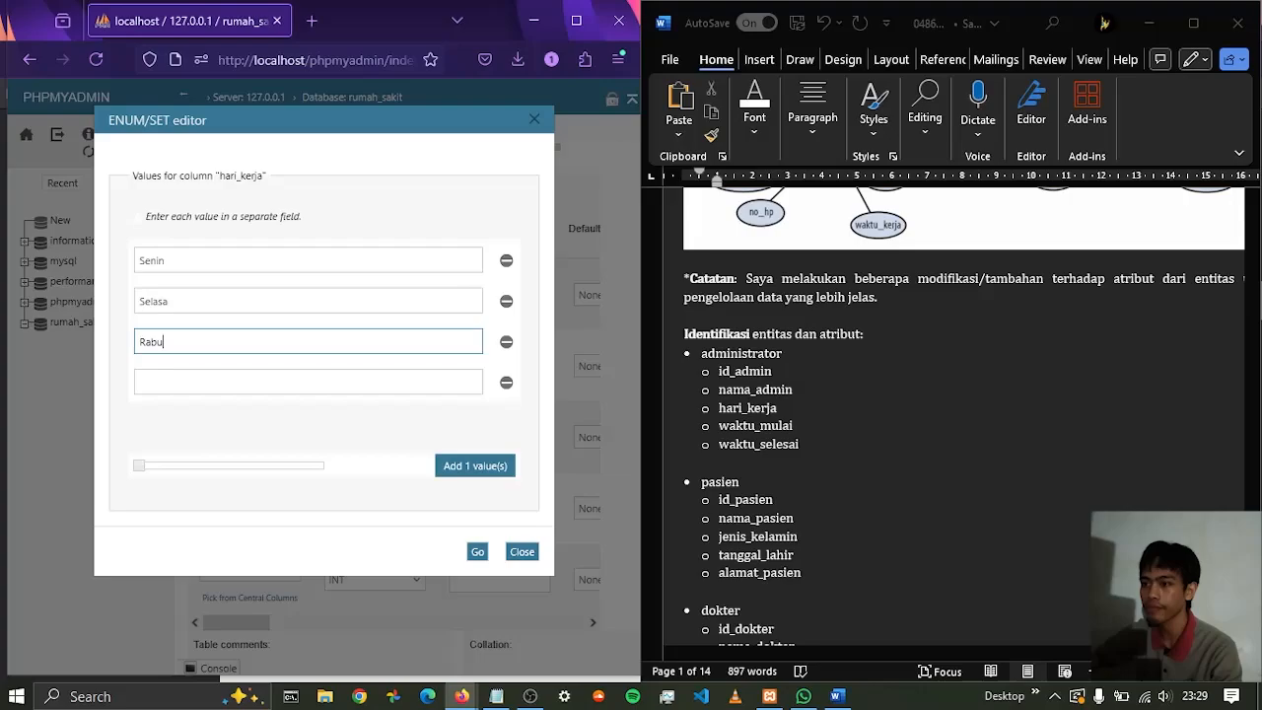
key(Tab)
text(Kam)
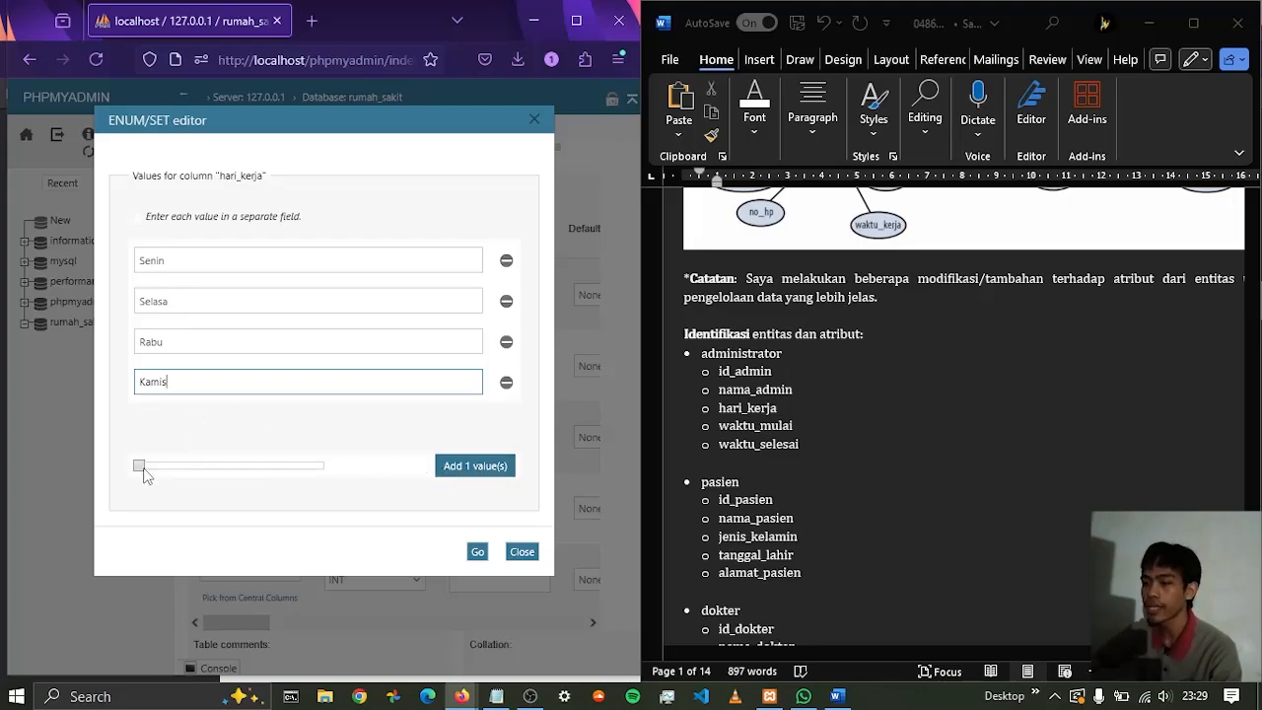
Add three more hari_kerja values, Jumat, Sabtu and Minggu, and apply the value list to the column
drag(139, 466, 187, 471)
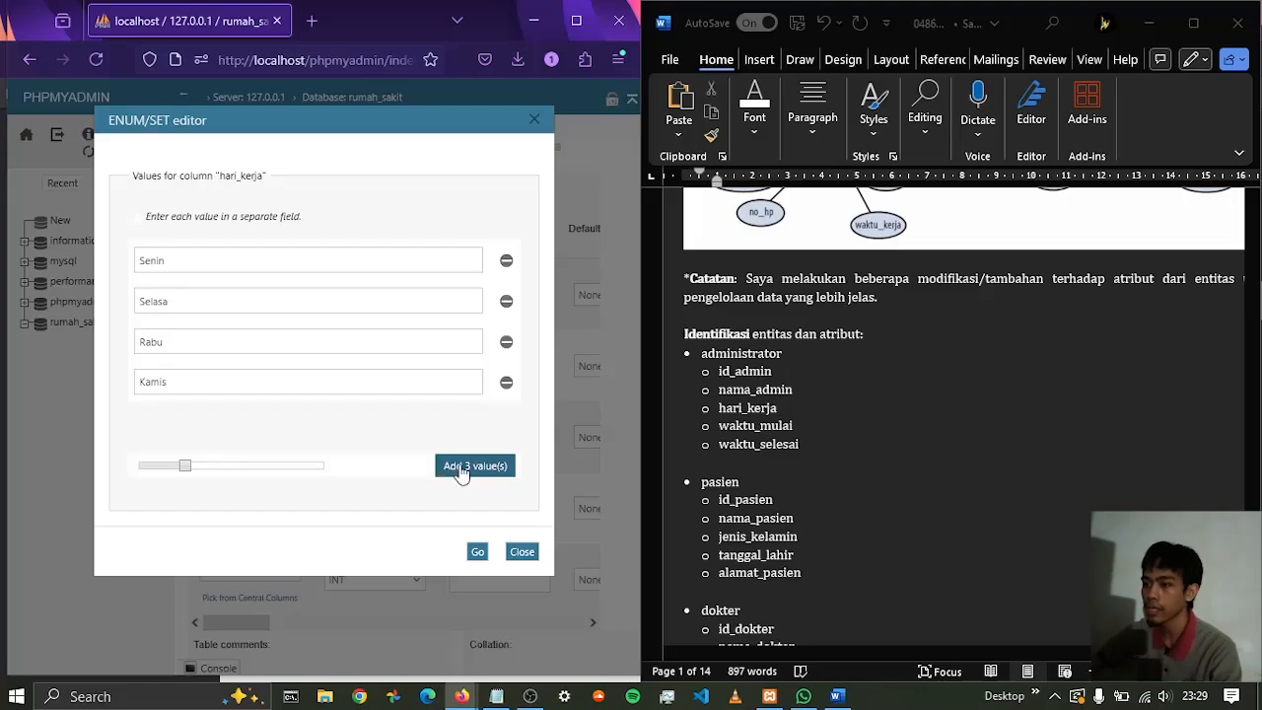
click(461, 472)
click(230, 425)
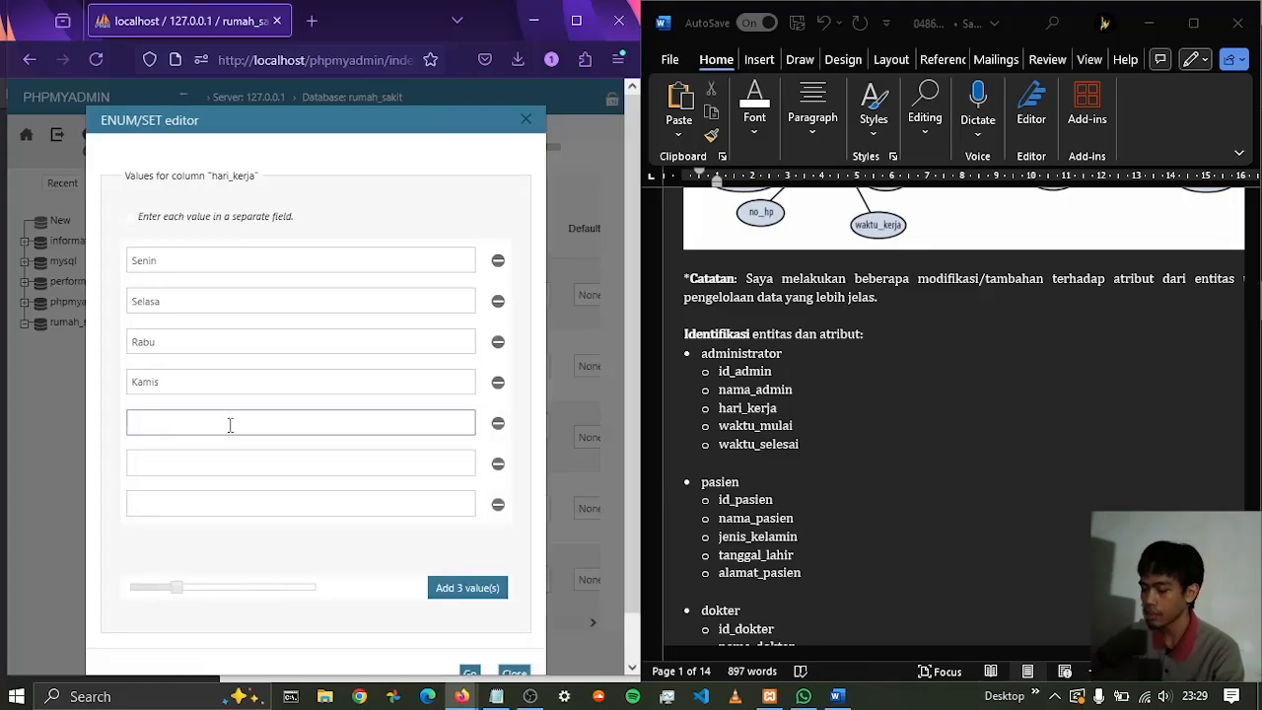
text(Jumat)
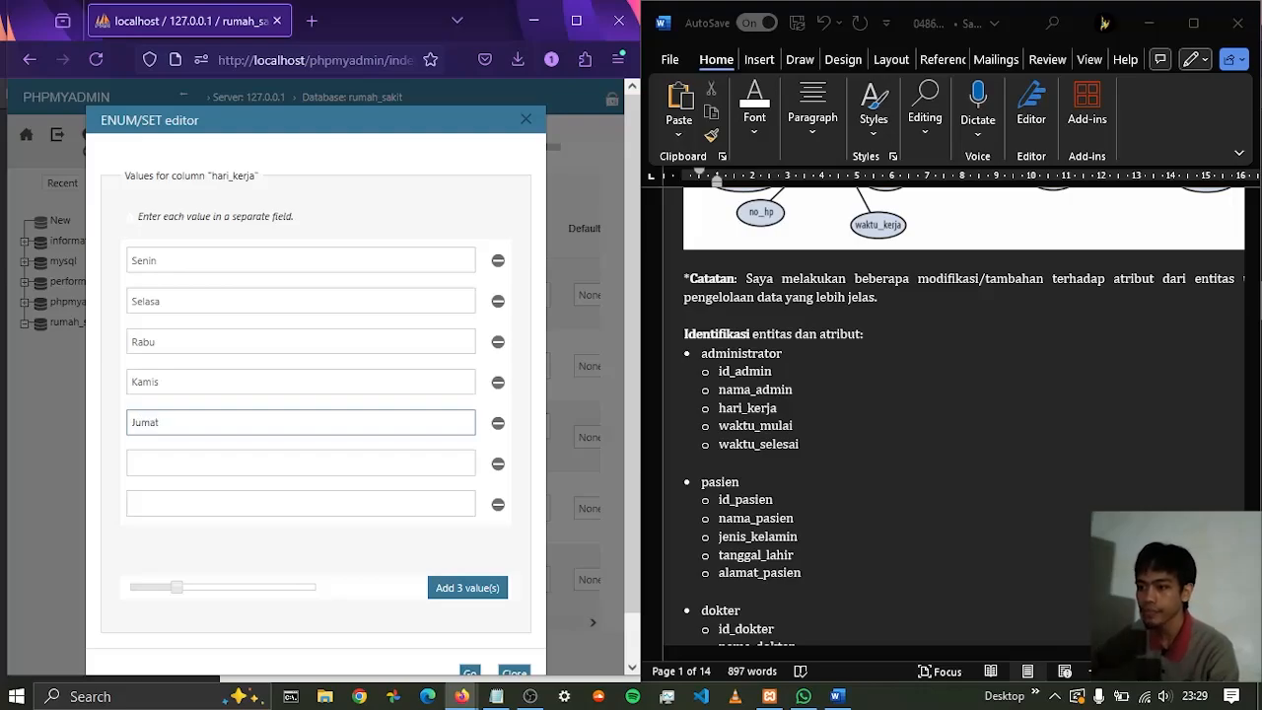
key(Tab)
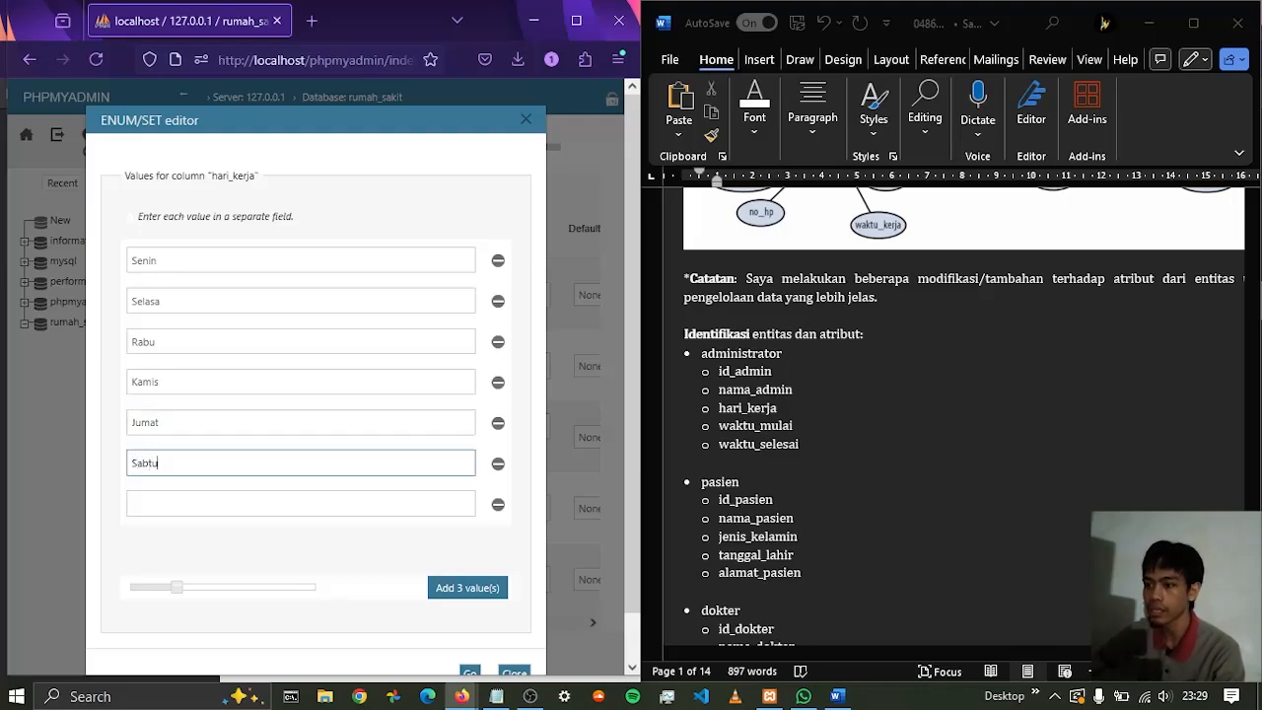
key(Tab)
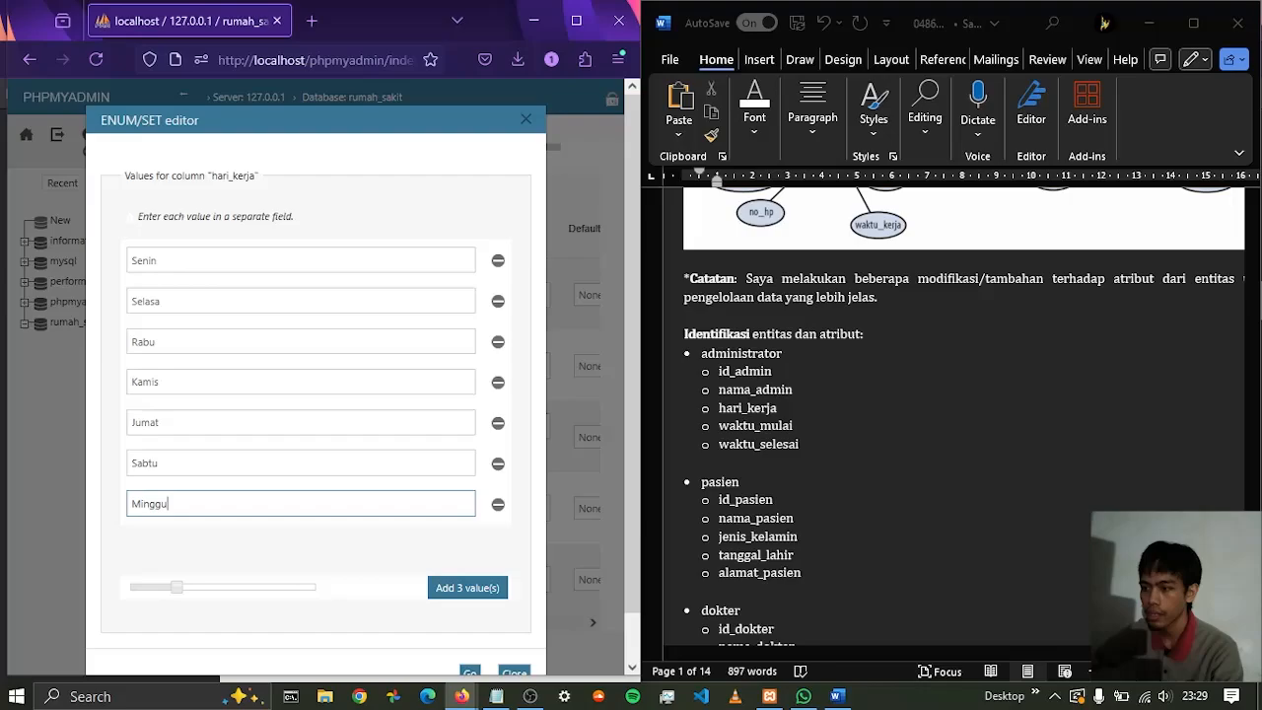
scroll(314, 543, down, 1)
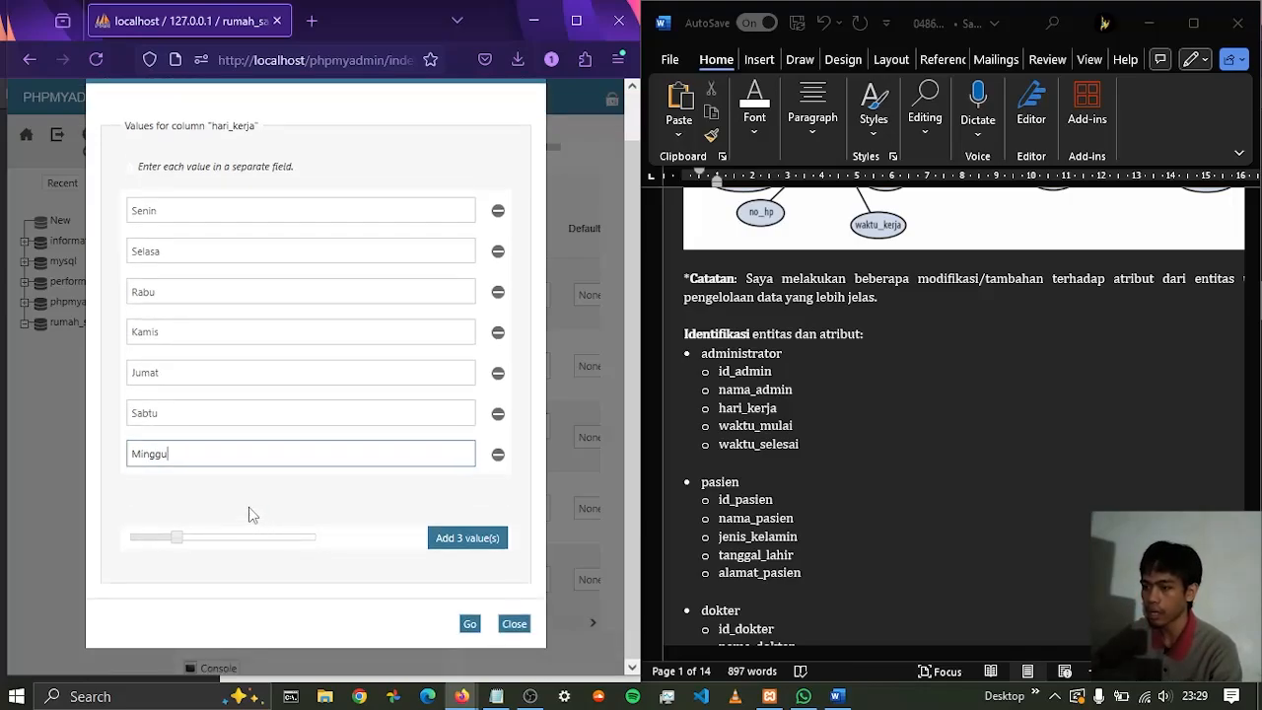
scroll(201, 209, up, 1)
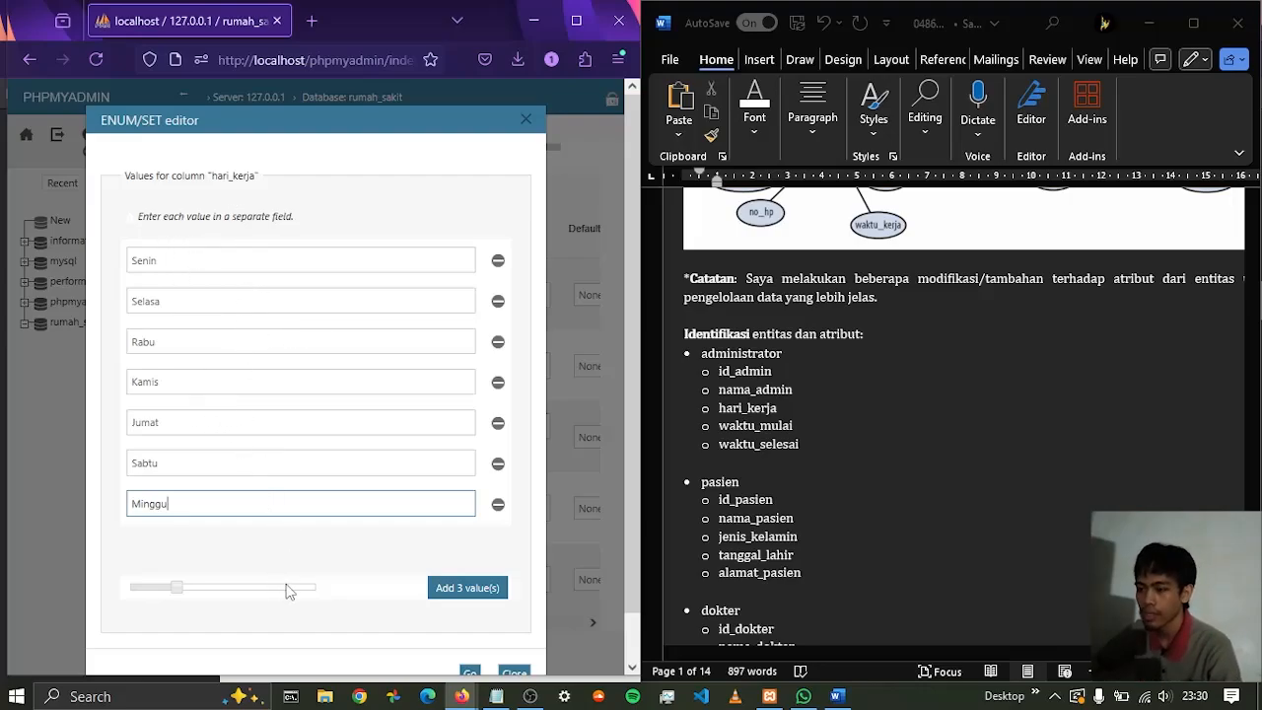
scroll(395, 552, down, 1)
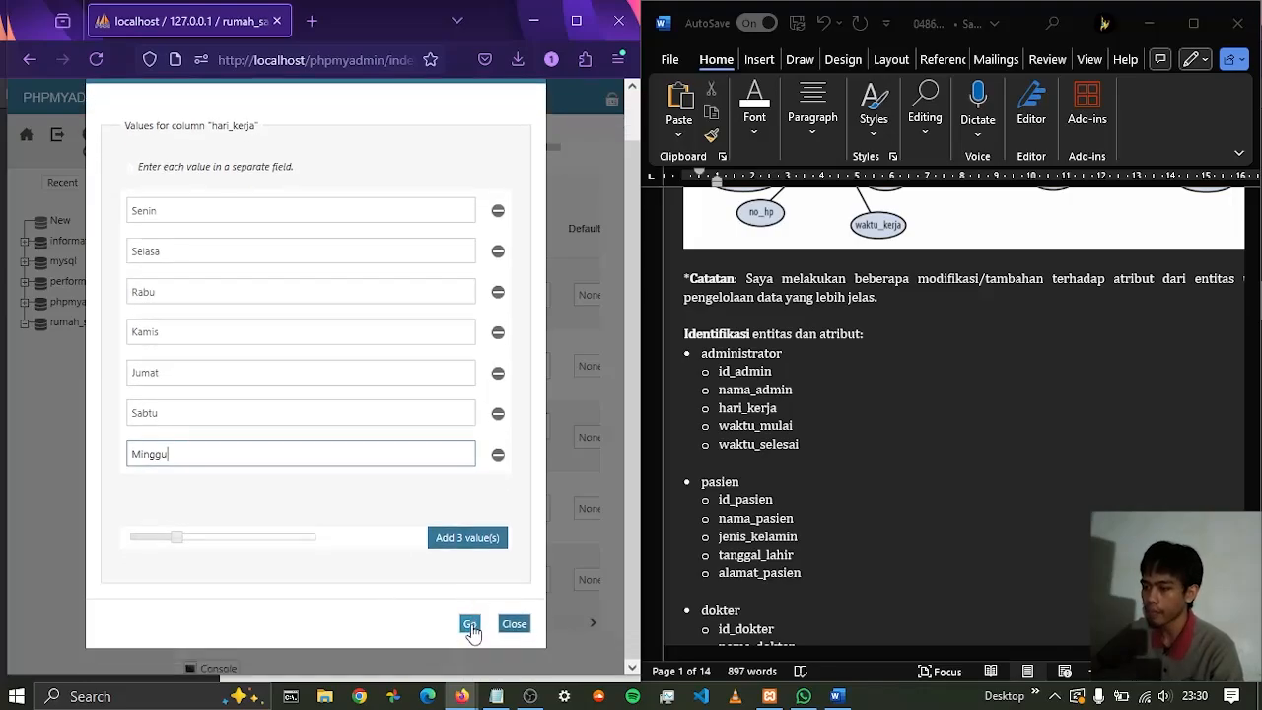
click(471, 625)
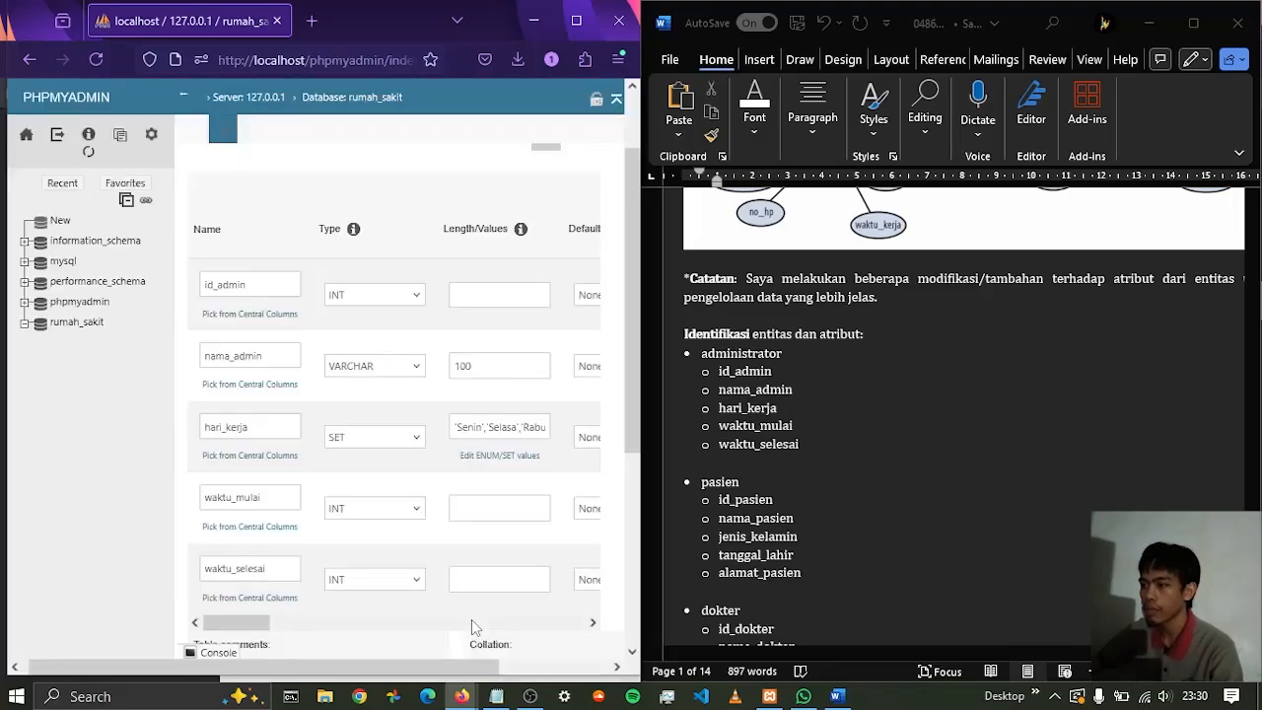
Set both the waktu_mulai and waktu_selesai columns to type TIME
click(417, 514)
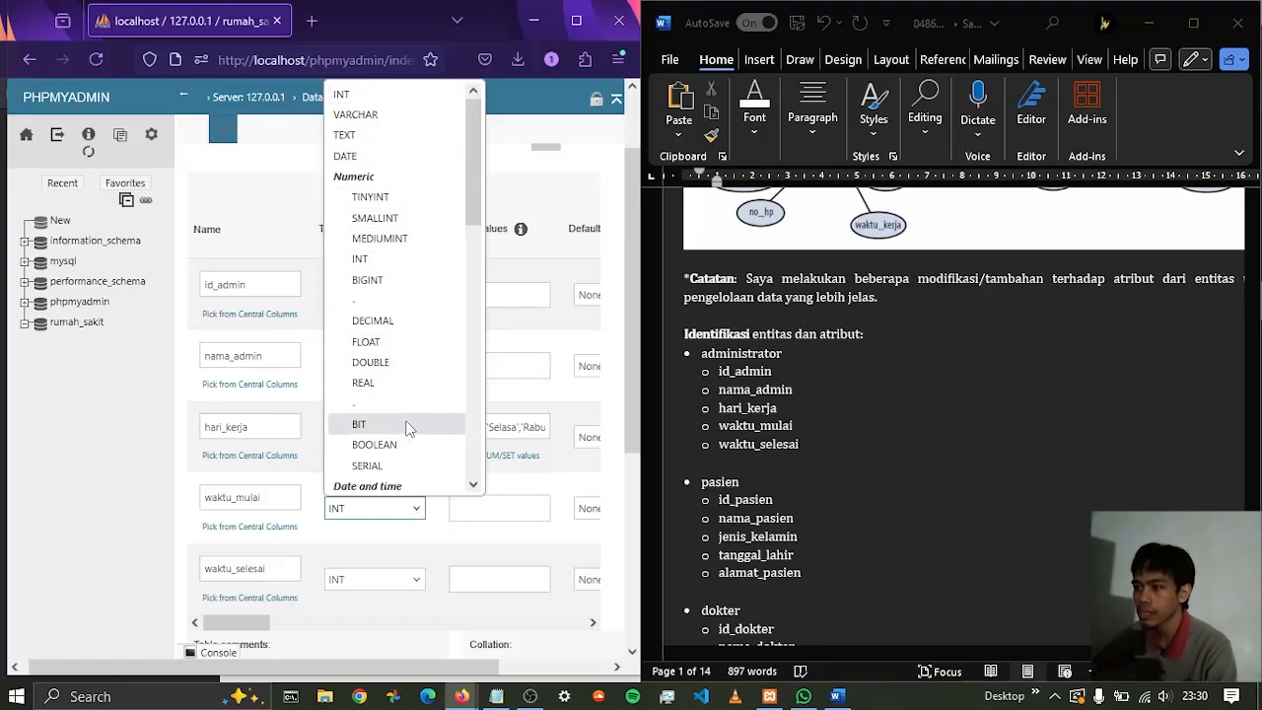
scroll(408, 386, down, 4)
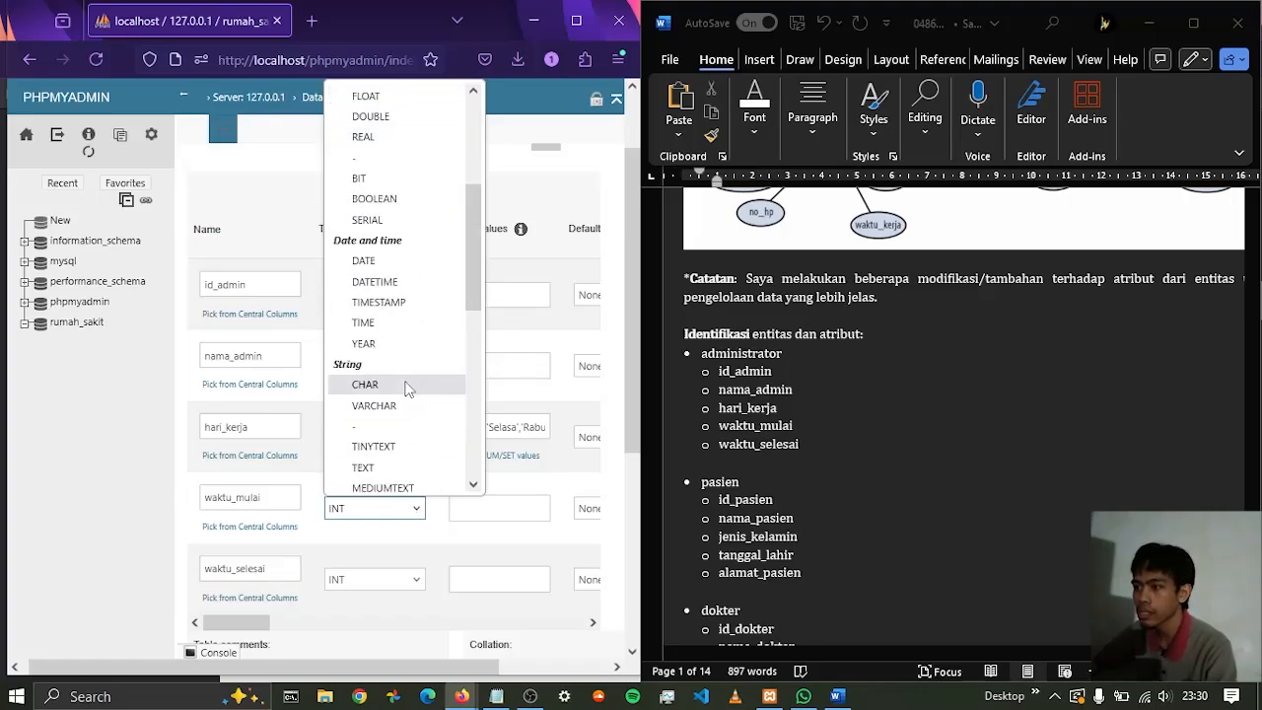
click(389, 326)
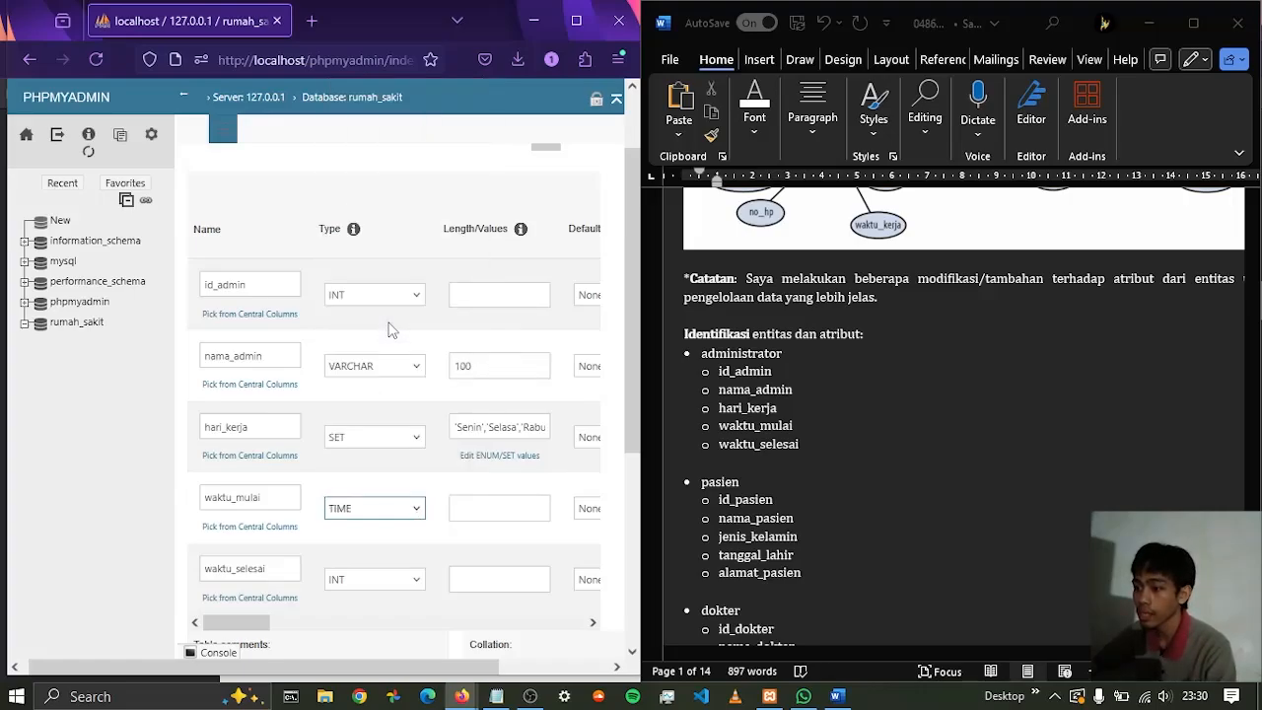
click(408, 582)
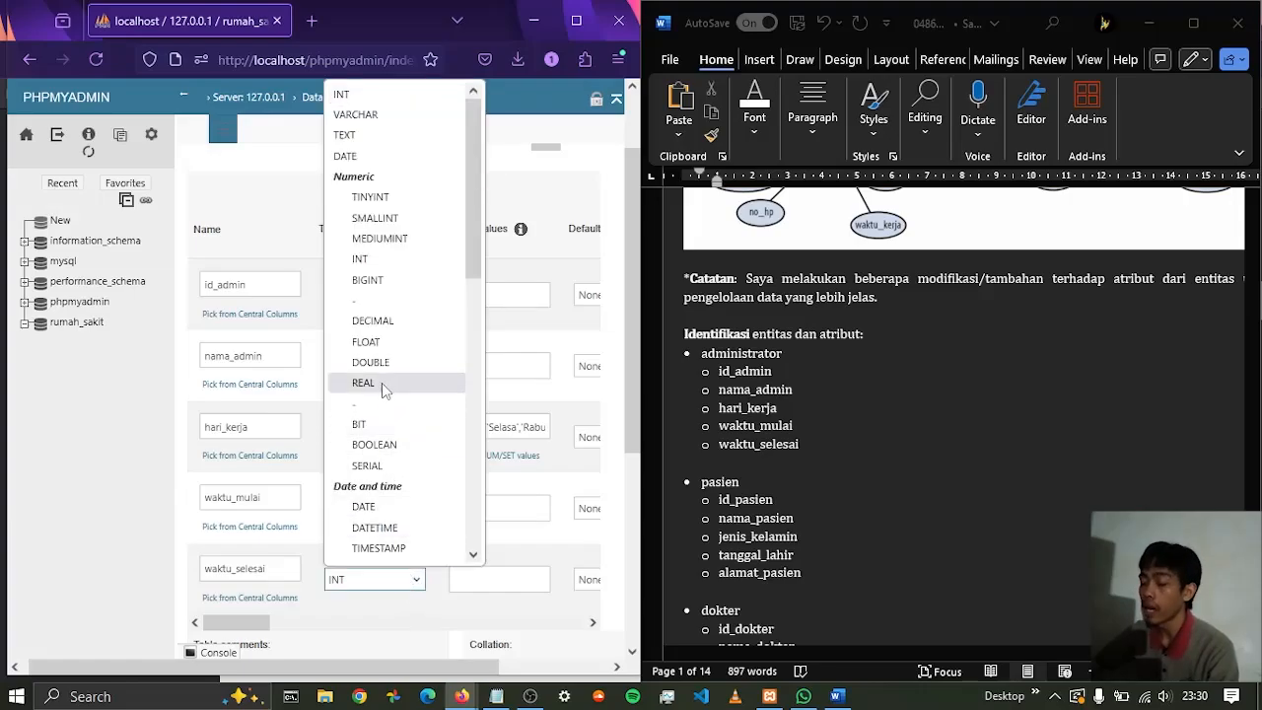
scroll(396, 393, down, 4)
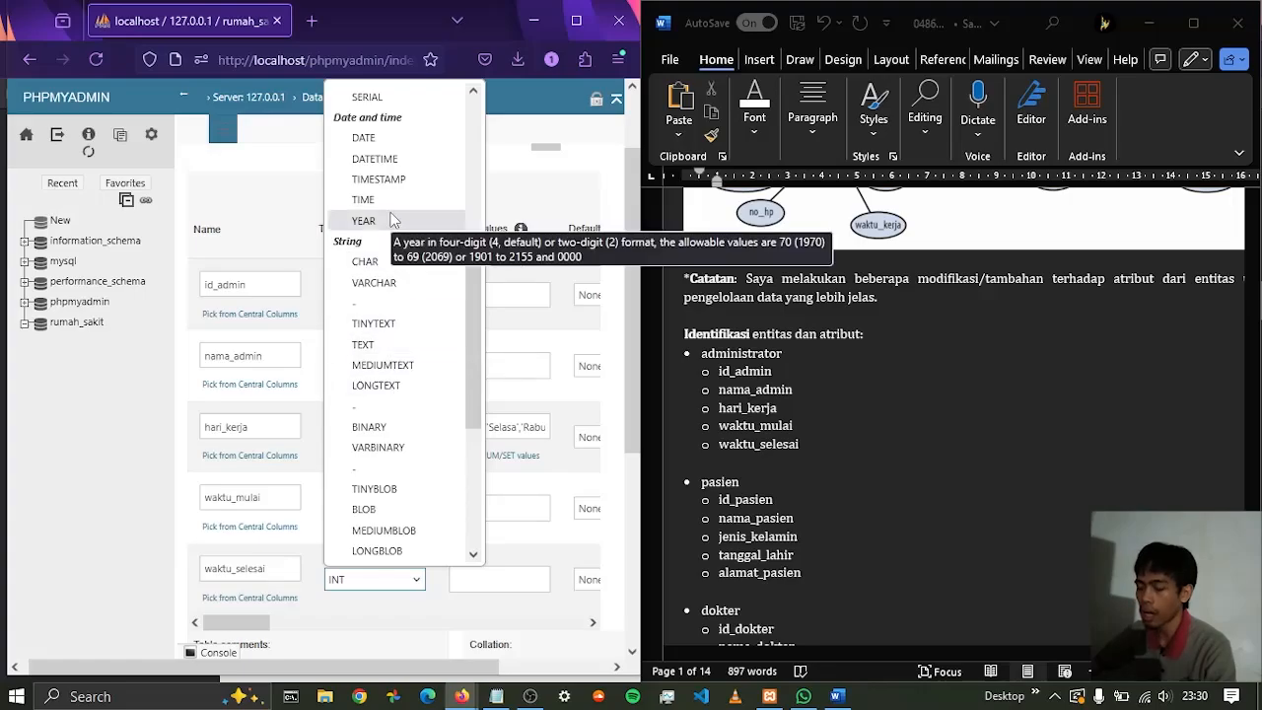
click(392, 202)
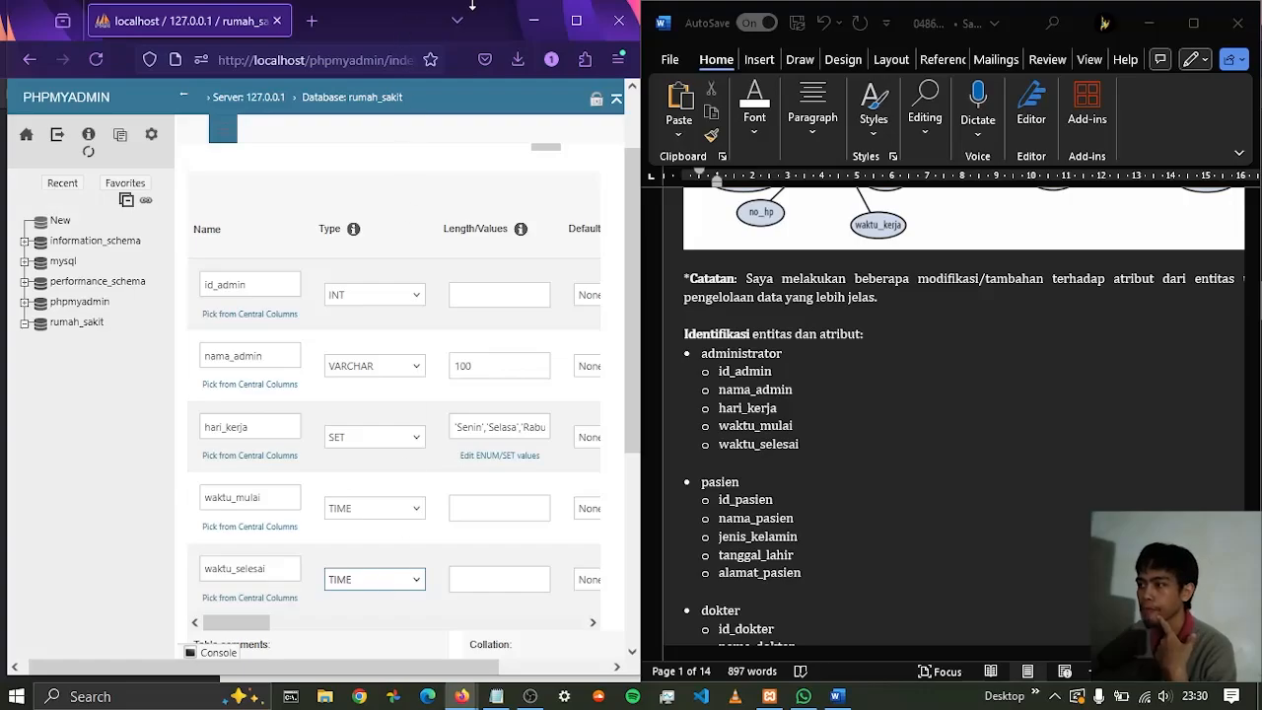
Make id_admin an auto-incrementing primary key and save the administrator table
click(576, 19)
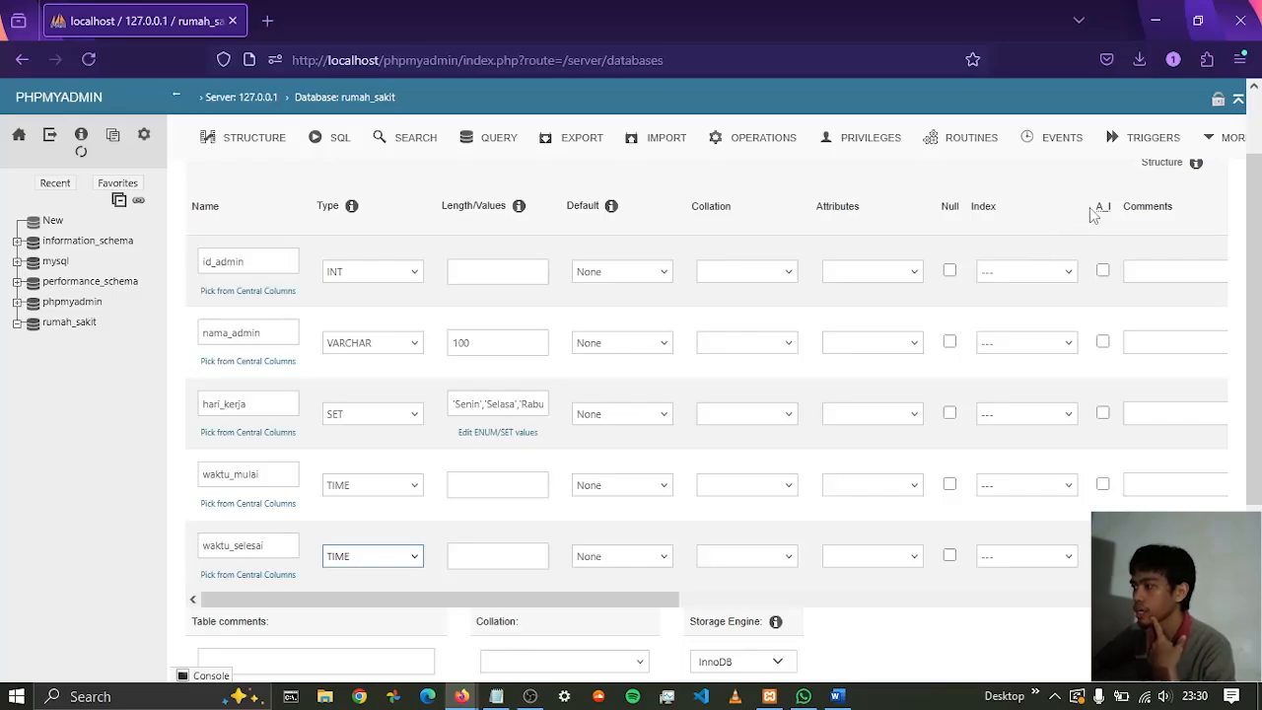
click(1103, 272)
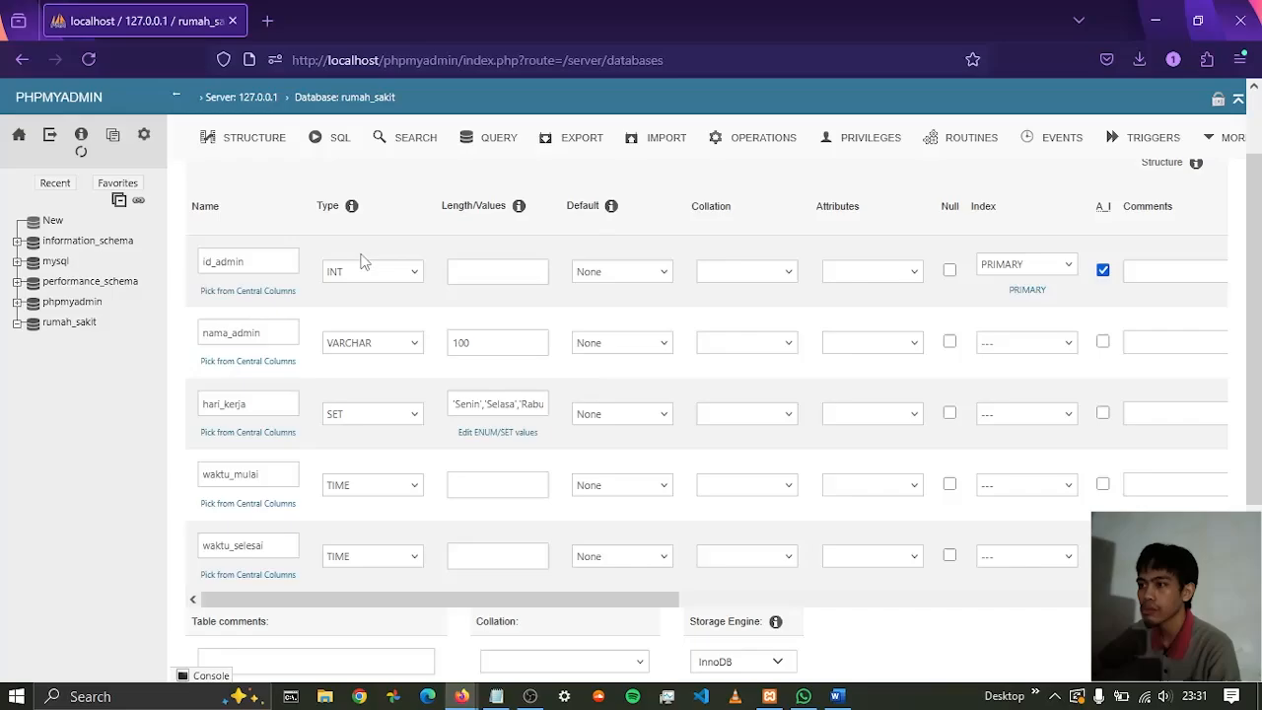
scroll(422, 261, down, 2)
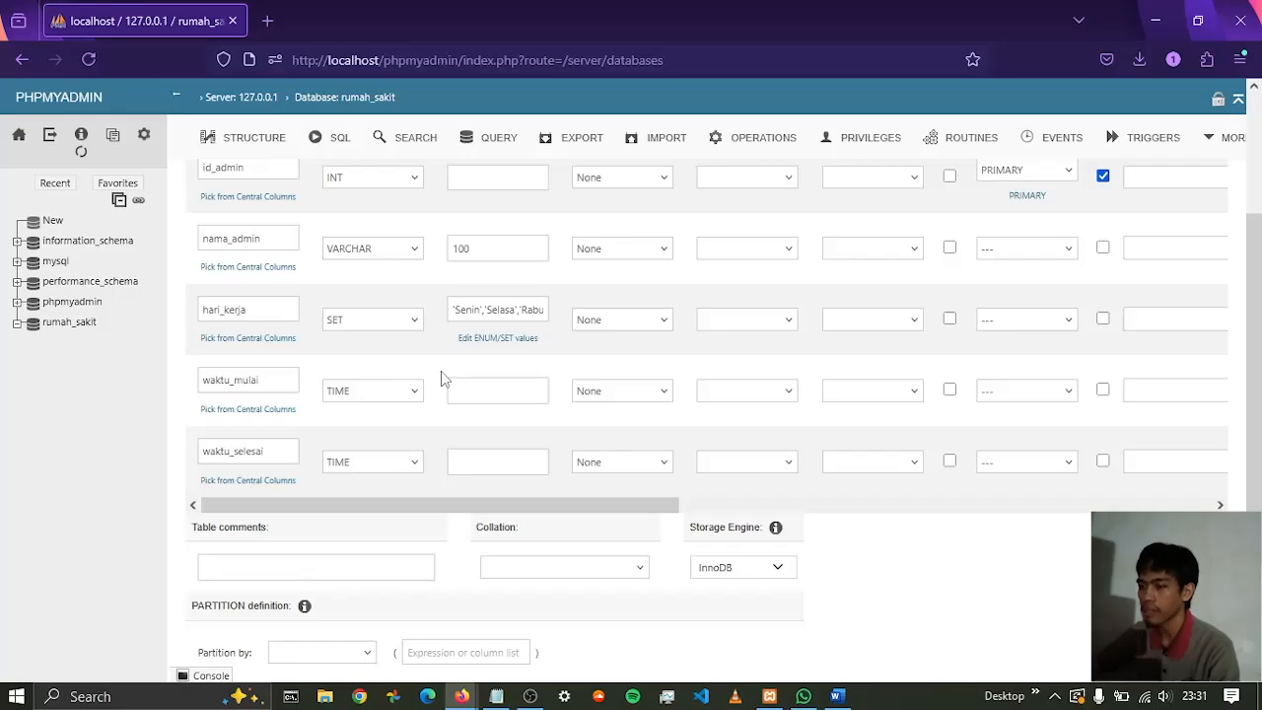
scroll(391, 380, up, 2)
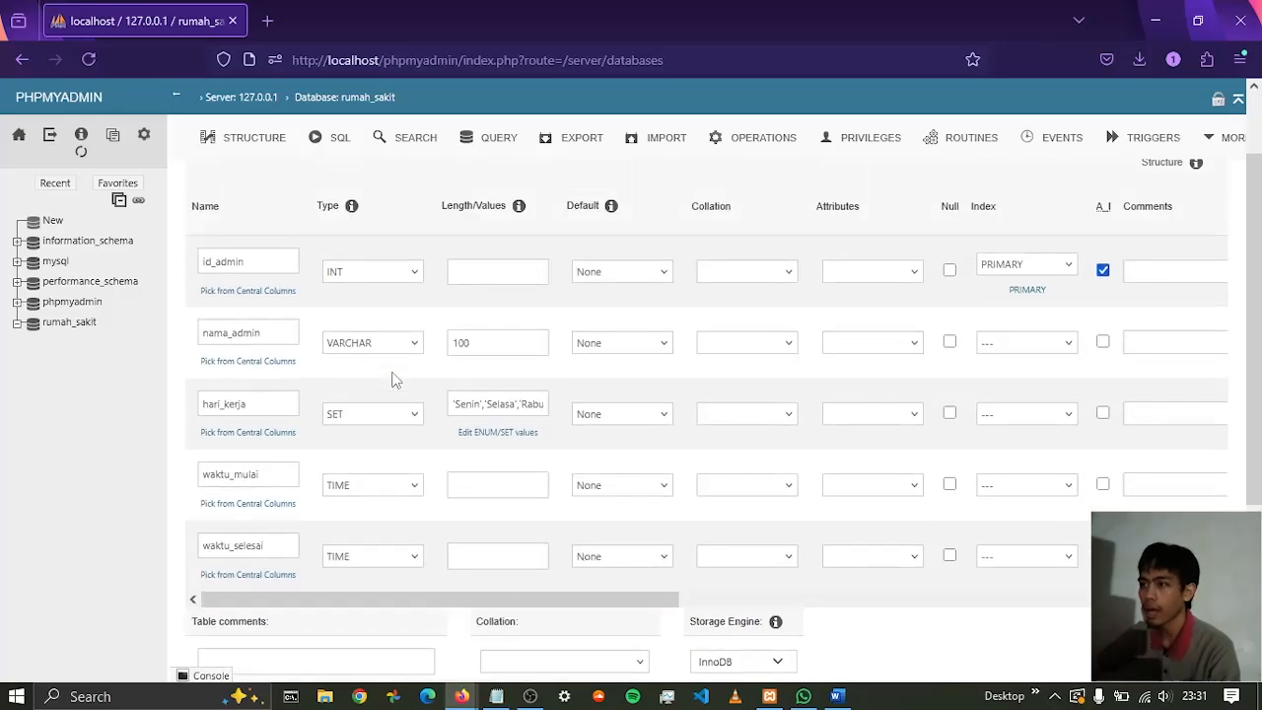
scroll(392, 361, down, 4)
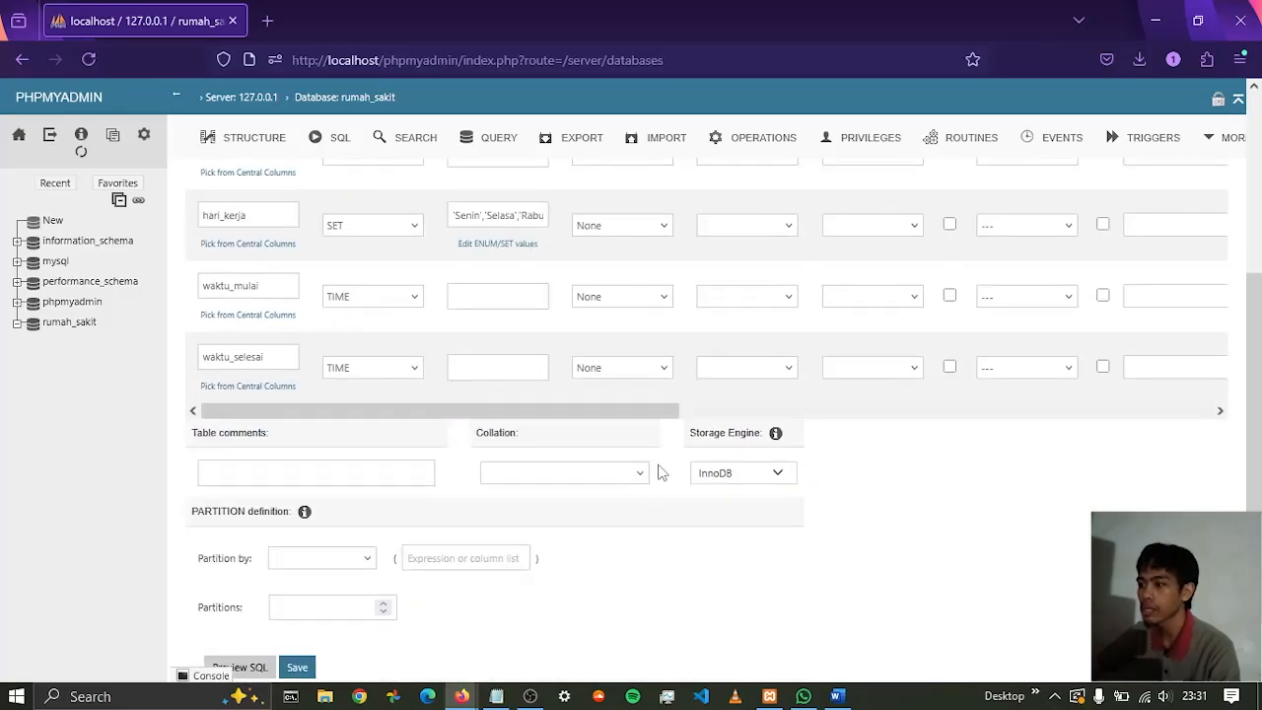
scroll(660, 471, up, 6)
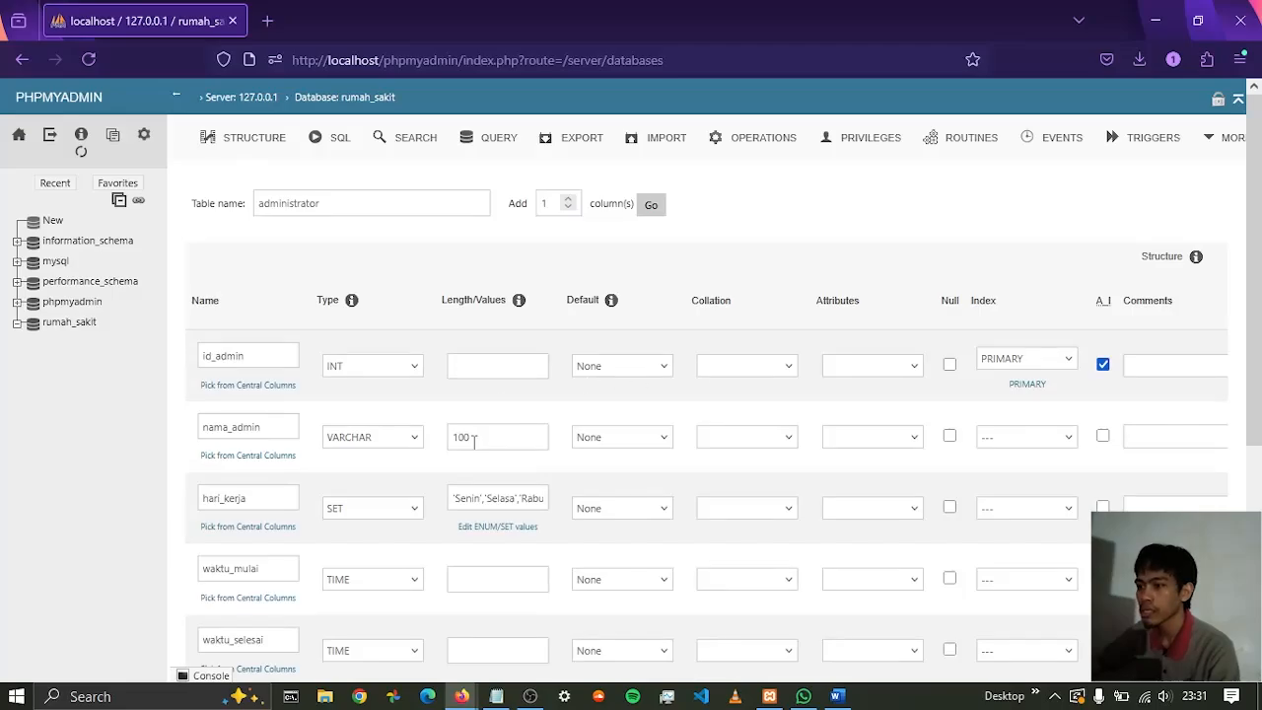
scroll(475, 445, down, 5)
scroll(523, 591, down, 1)
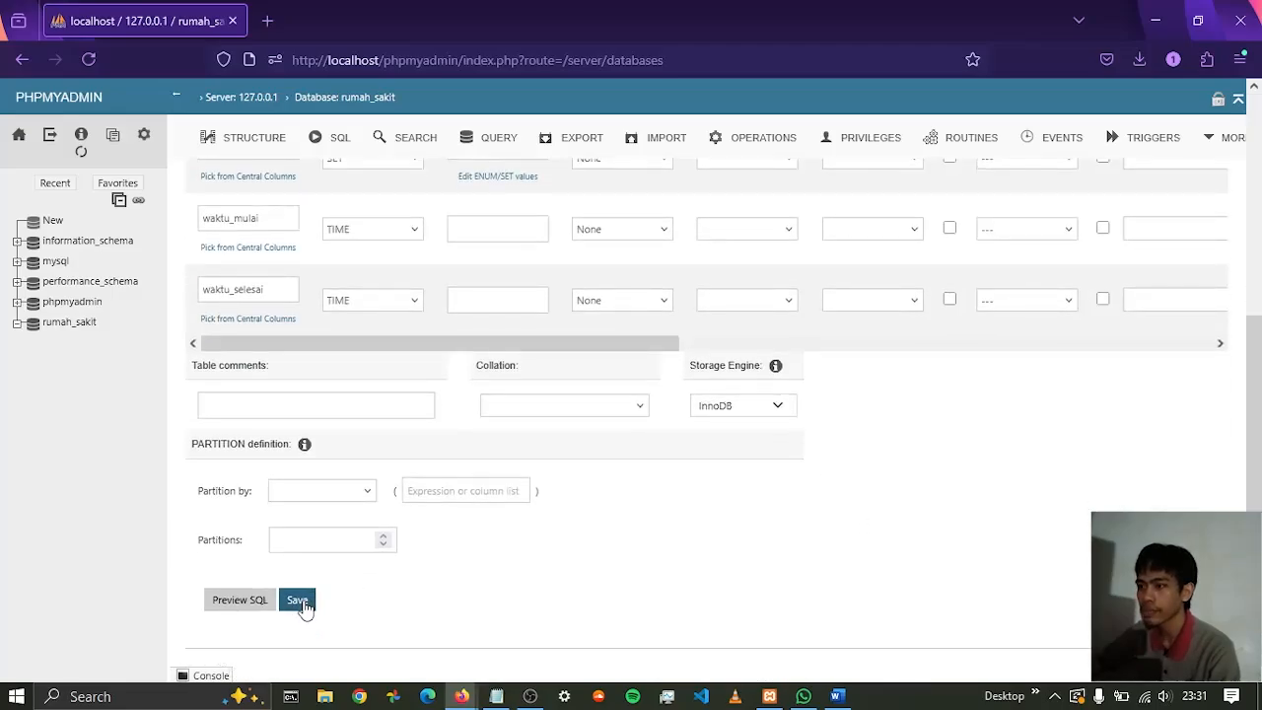
click(299, 602)
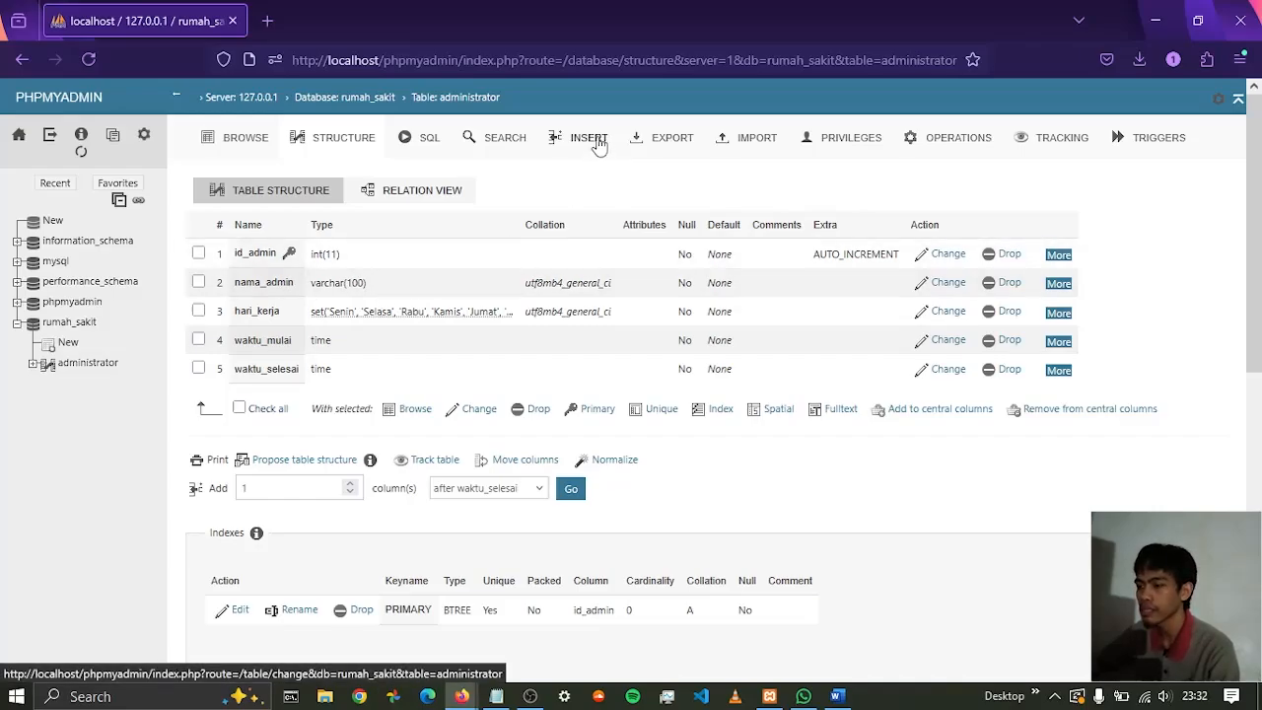
Open the administrator table's data entry form and try selecting Senin, Rabu, Kamis, Jumat and Sabtu together for hari_kerja
click(595, 140)
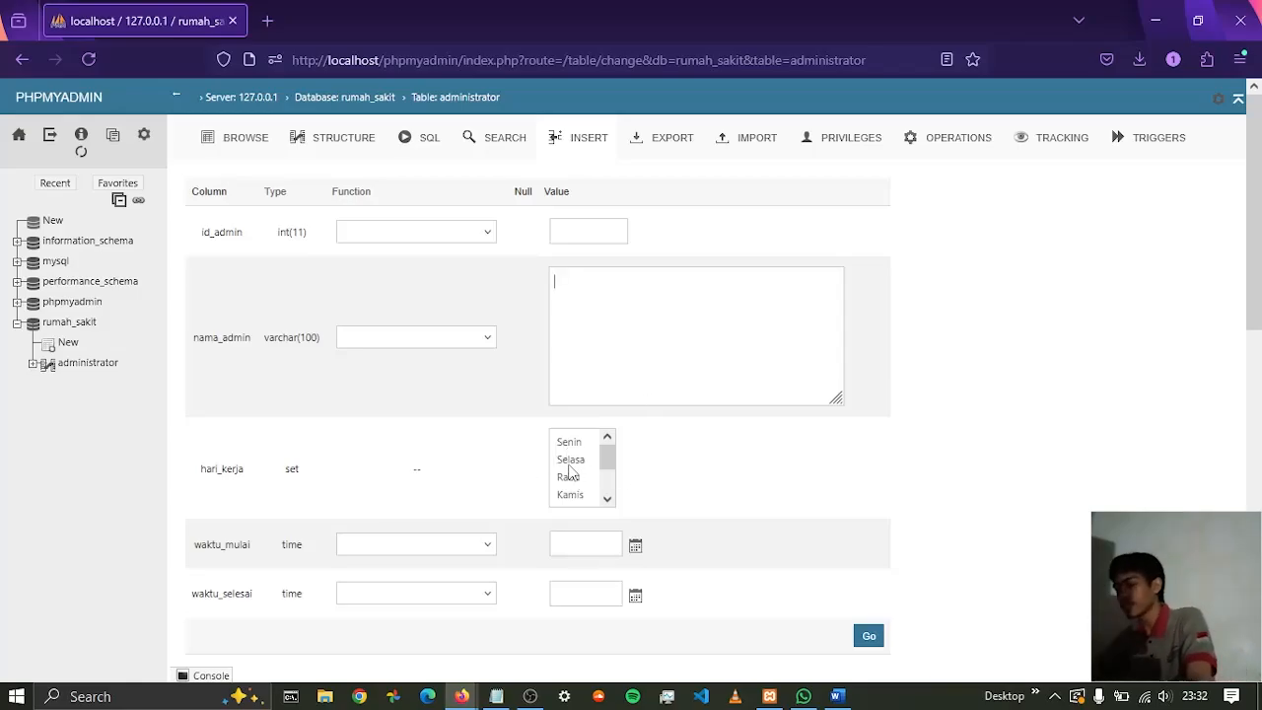
click(570, 444)
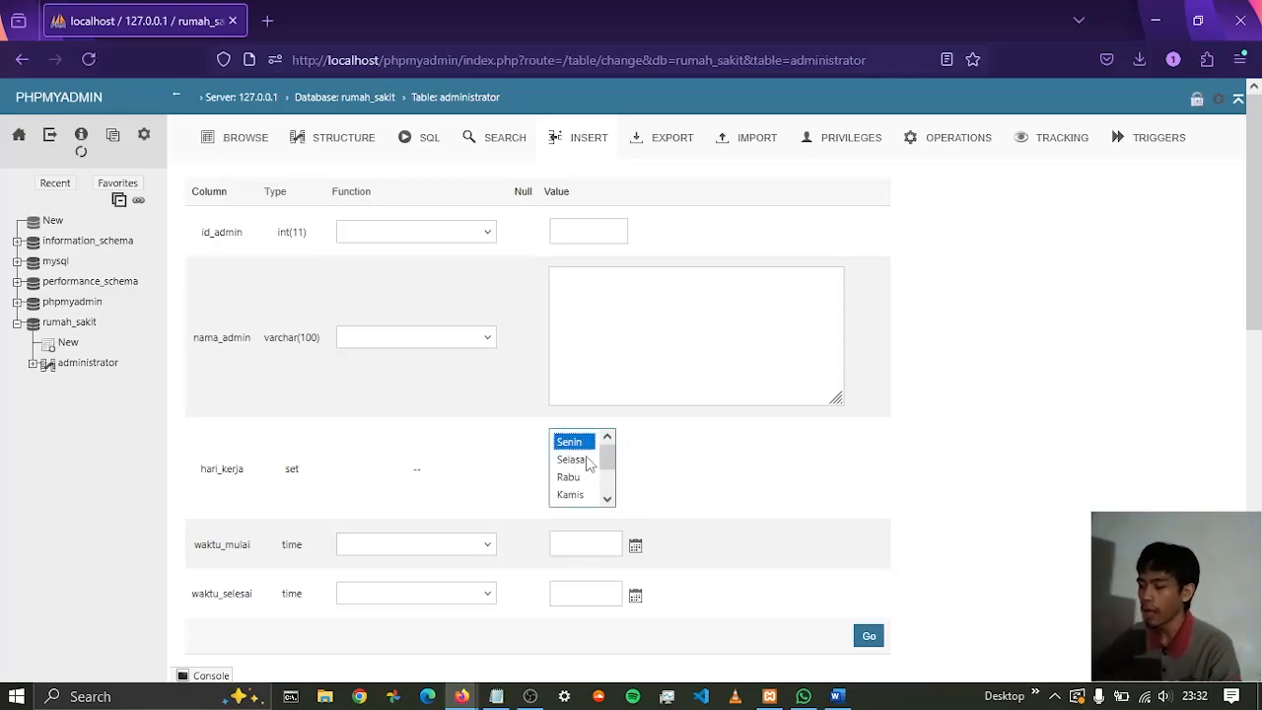
ctrl+click(572, 479)
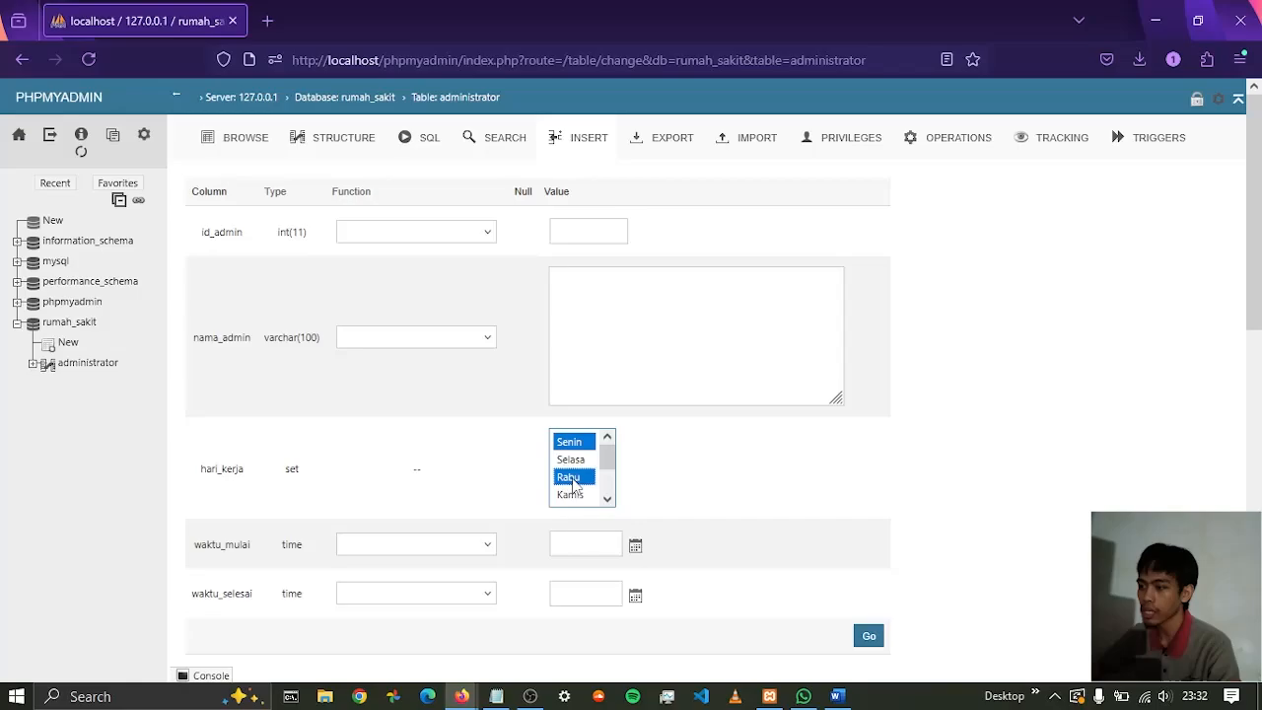
ctrl+click(579, 496)
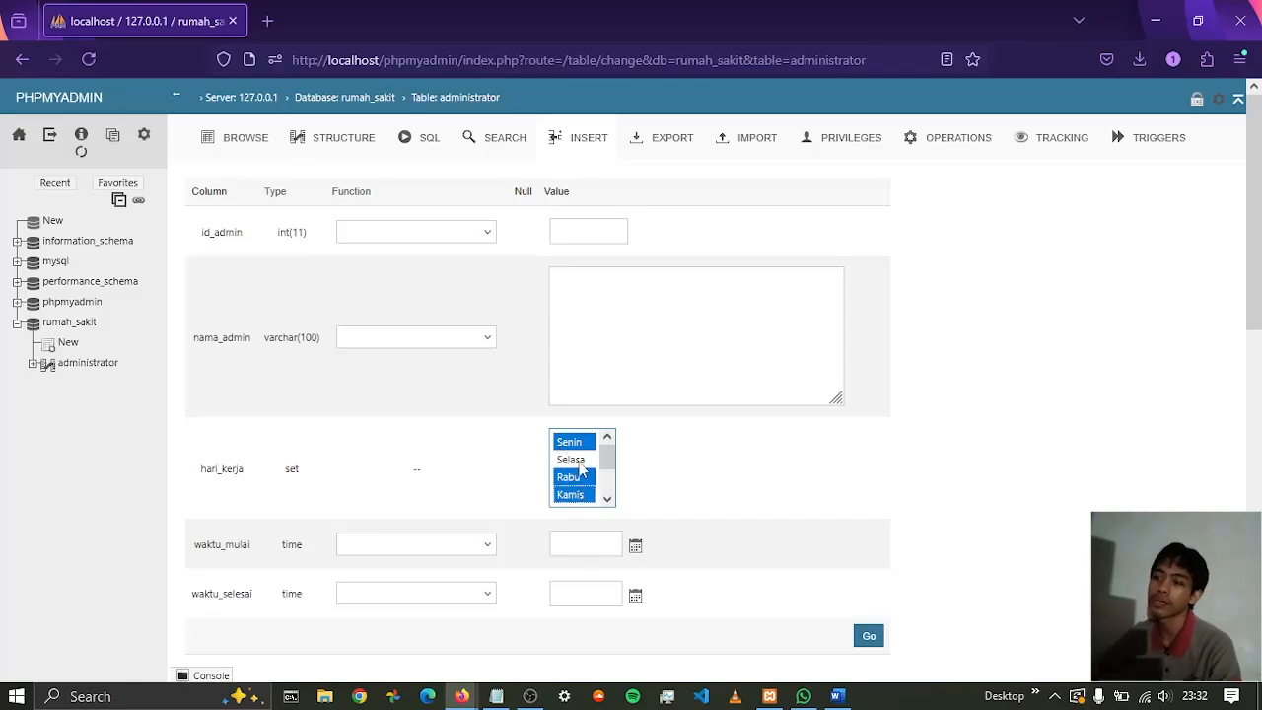
scroll(580, 469, down, 1)
ctrl+click(577, 459)
ctrl+click(579, 477)
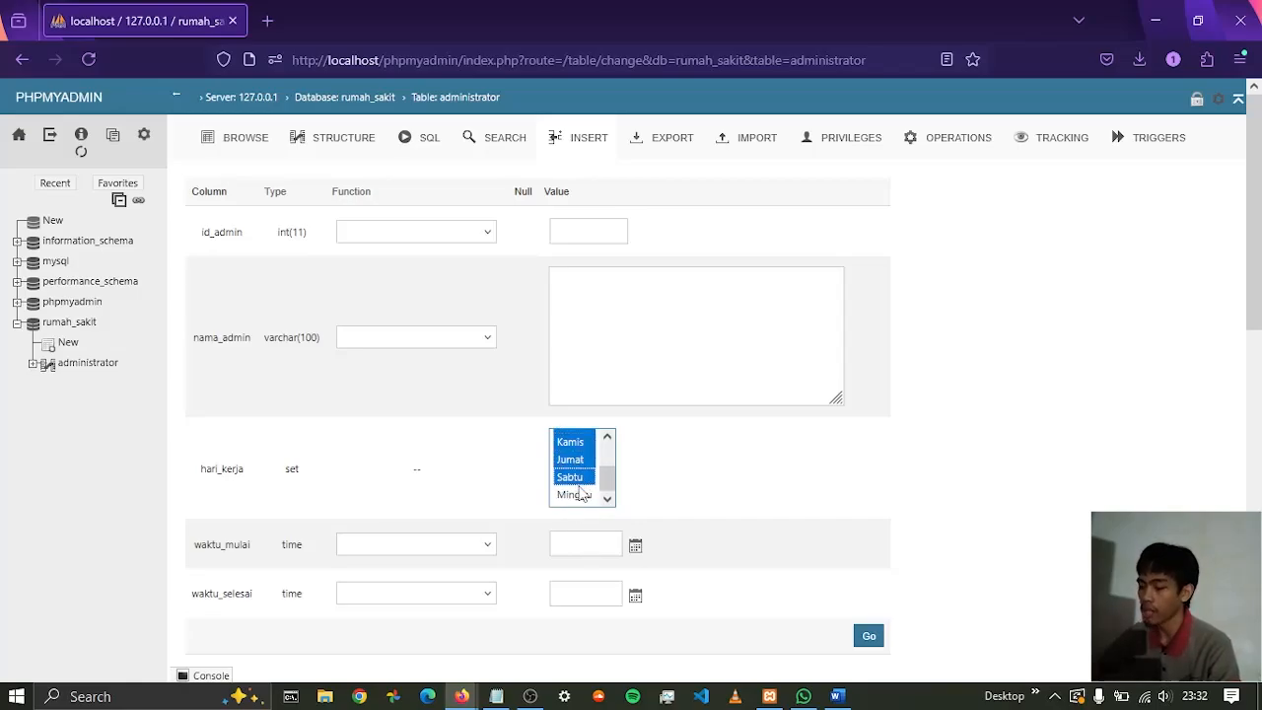
Deselect all the chosen hari_kerja days in the entry form
ctrl+click(579, 477)
ctrl+click(578, 459)
ctrl+click(577, 443)
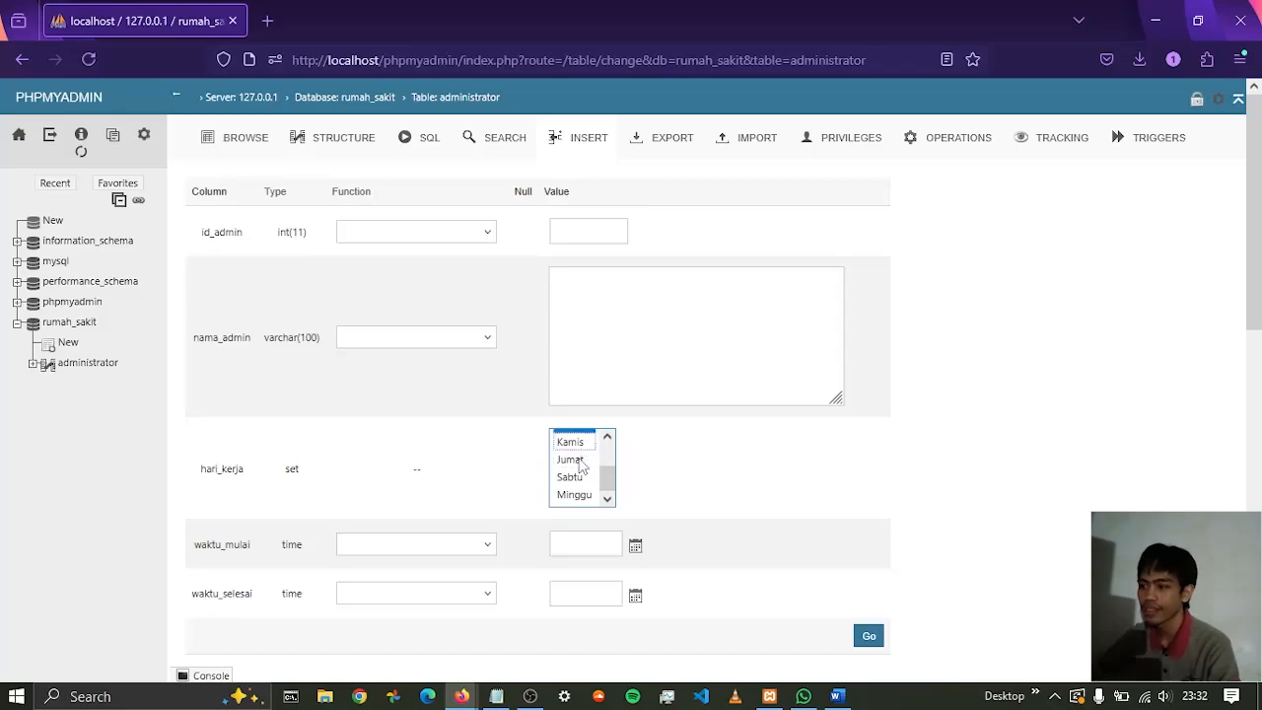
scroll(580, 465, up, 1)
ctrl+click(579, 478)
ctrl+click(580, 443)
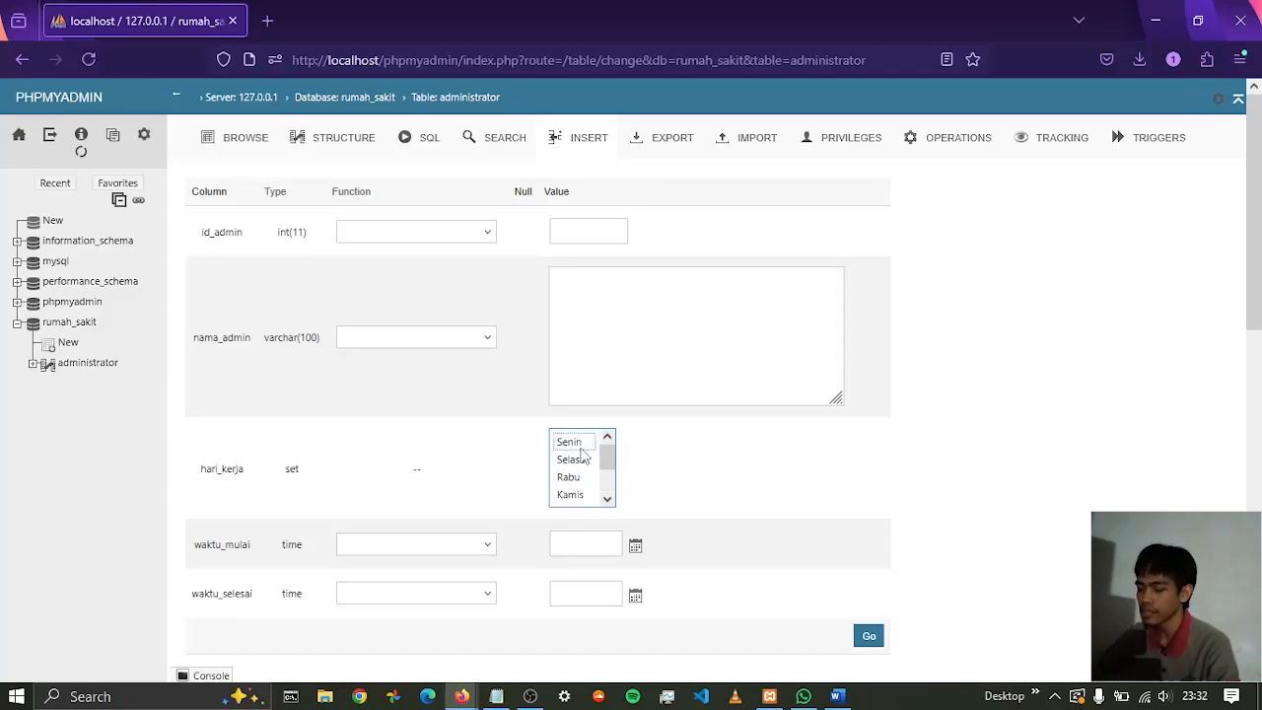
Try the time picker for waktu_mulai by setting the time to 12:02:00
click(635, 546)
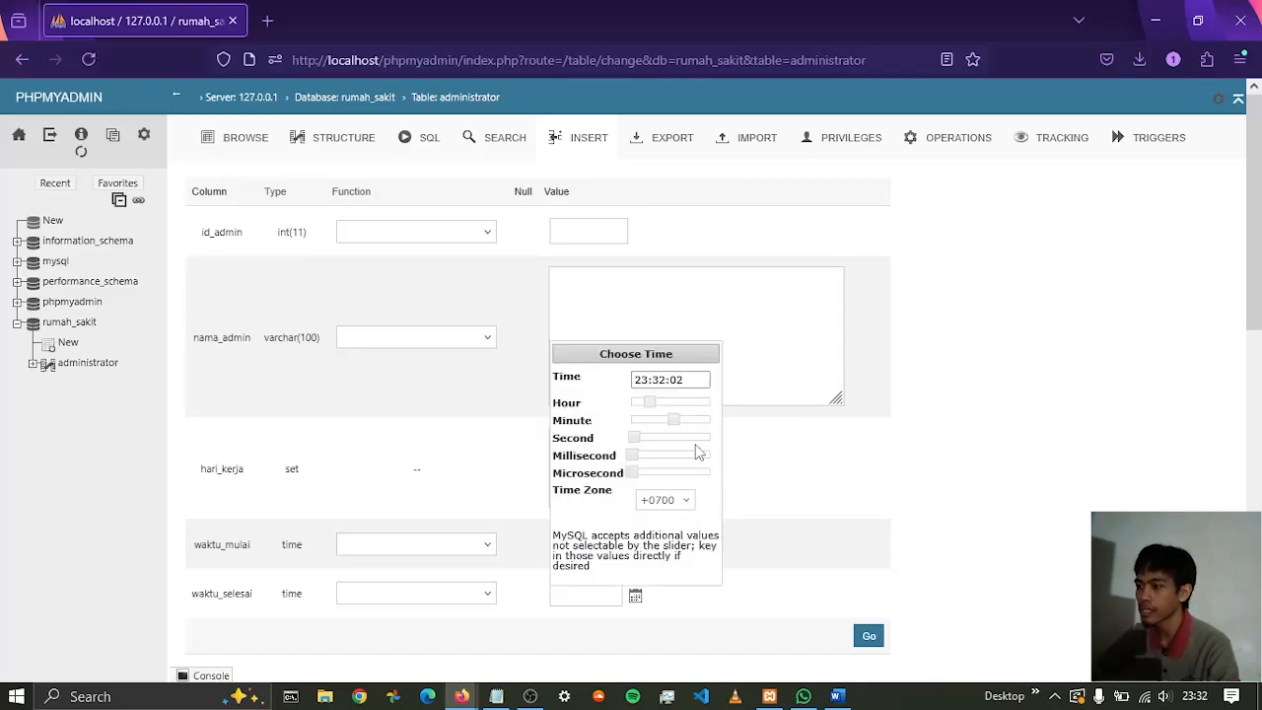
drag(651, 402, 622, 463)
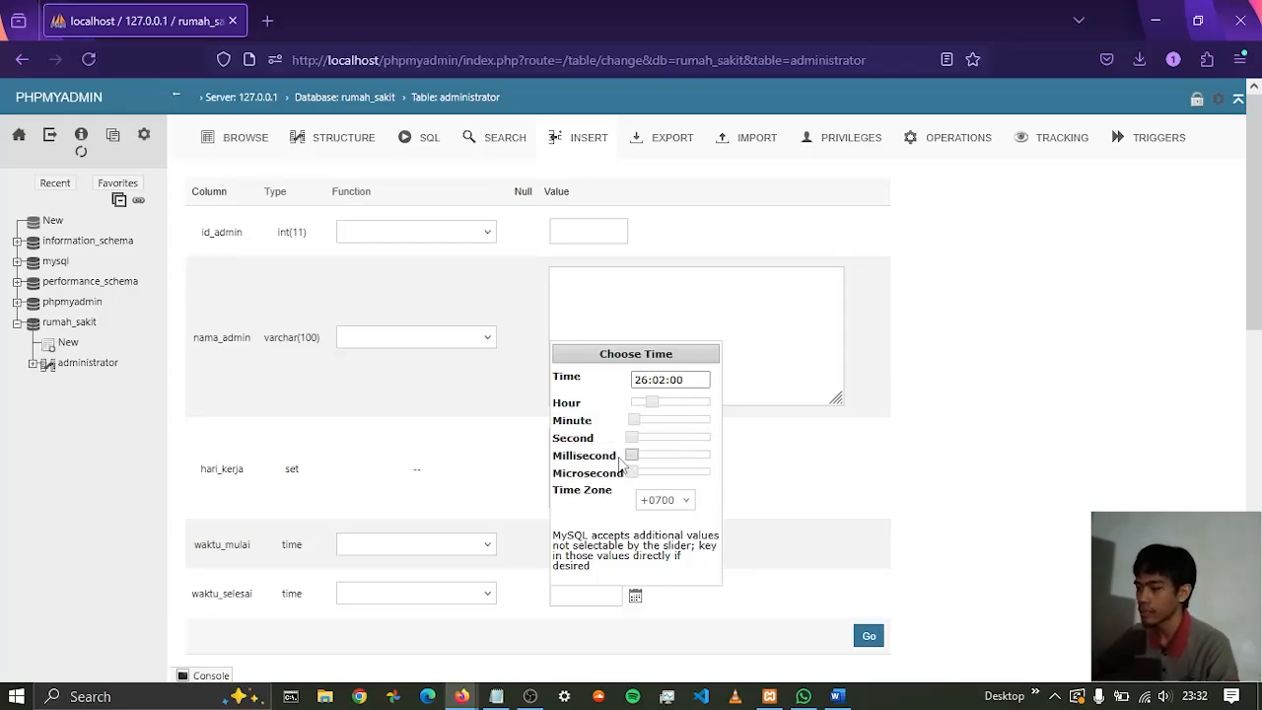
mouse_move(646, 411)
mouse_down()
mouse_move(656, 414)
mouse_move(642, 413)
mouse_up()
mouse_move(634, 456)
mouse_down()
mouse_move(646, 460)
mouse_move(636, 454)
mouse_up()
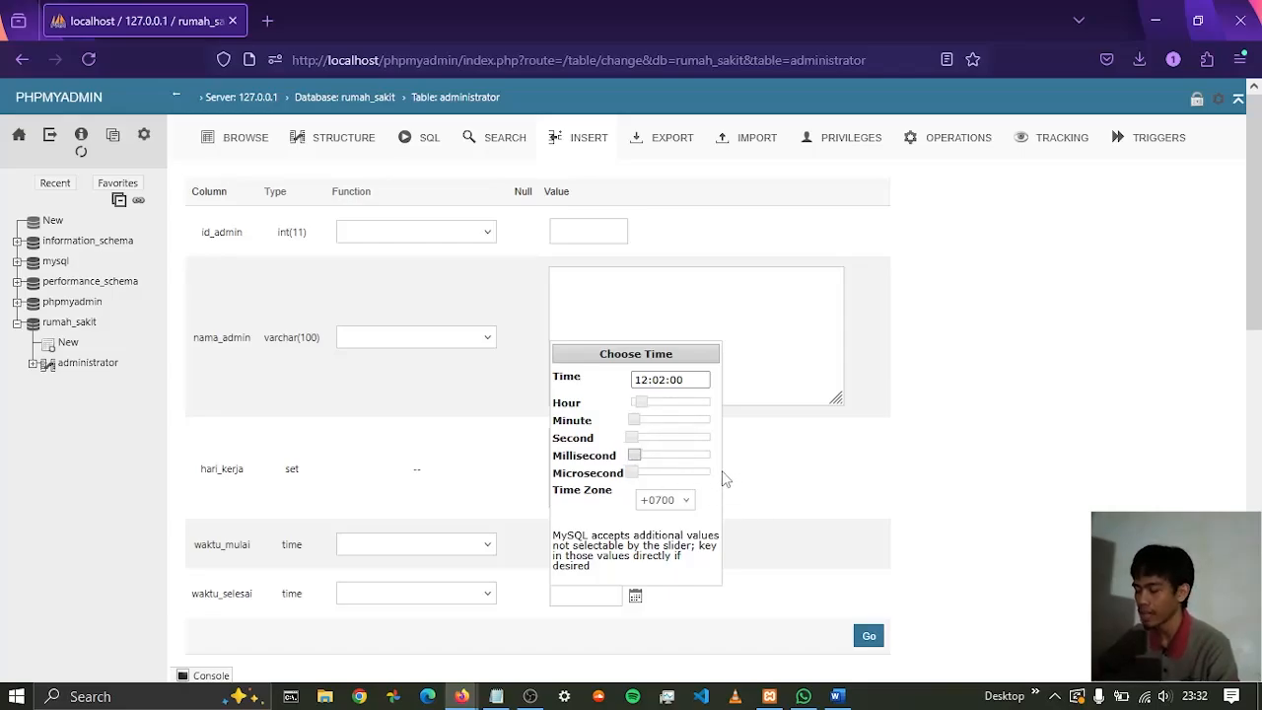
click(758, 480)
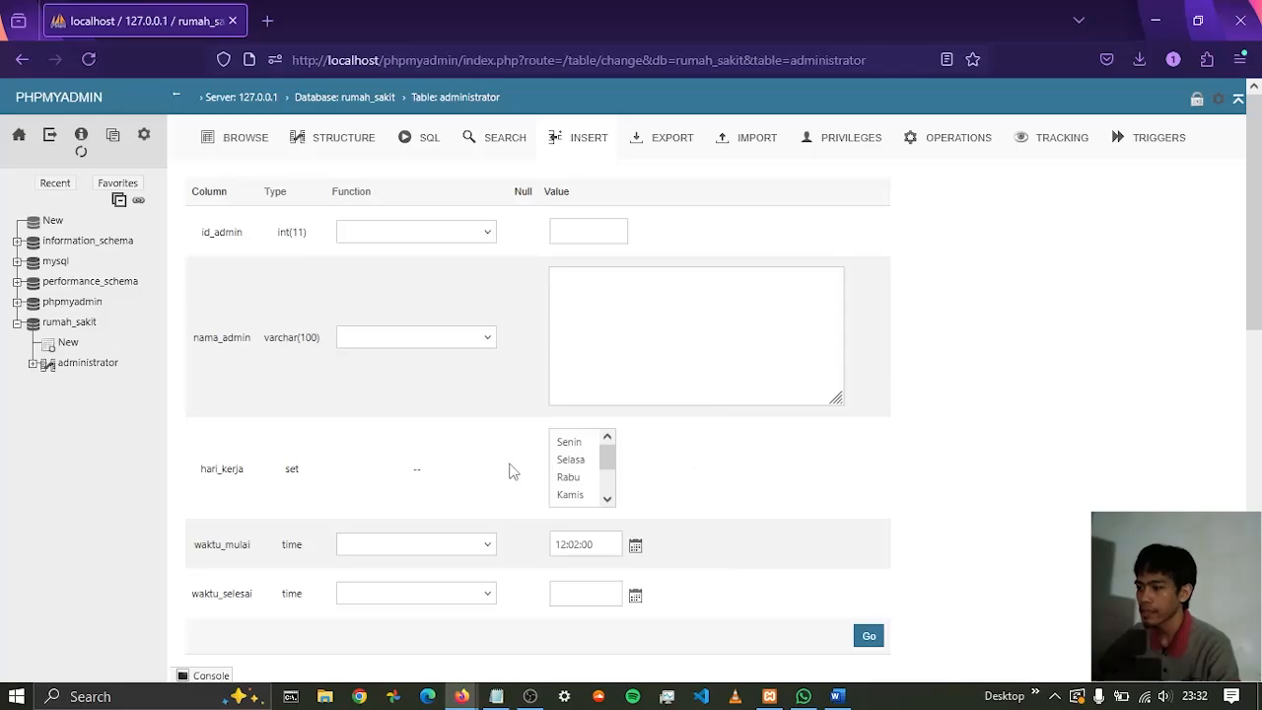
Reset the administrator entry form to clear the trial value without inserting a row
scroll(509, 471, down, 3)
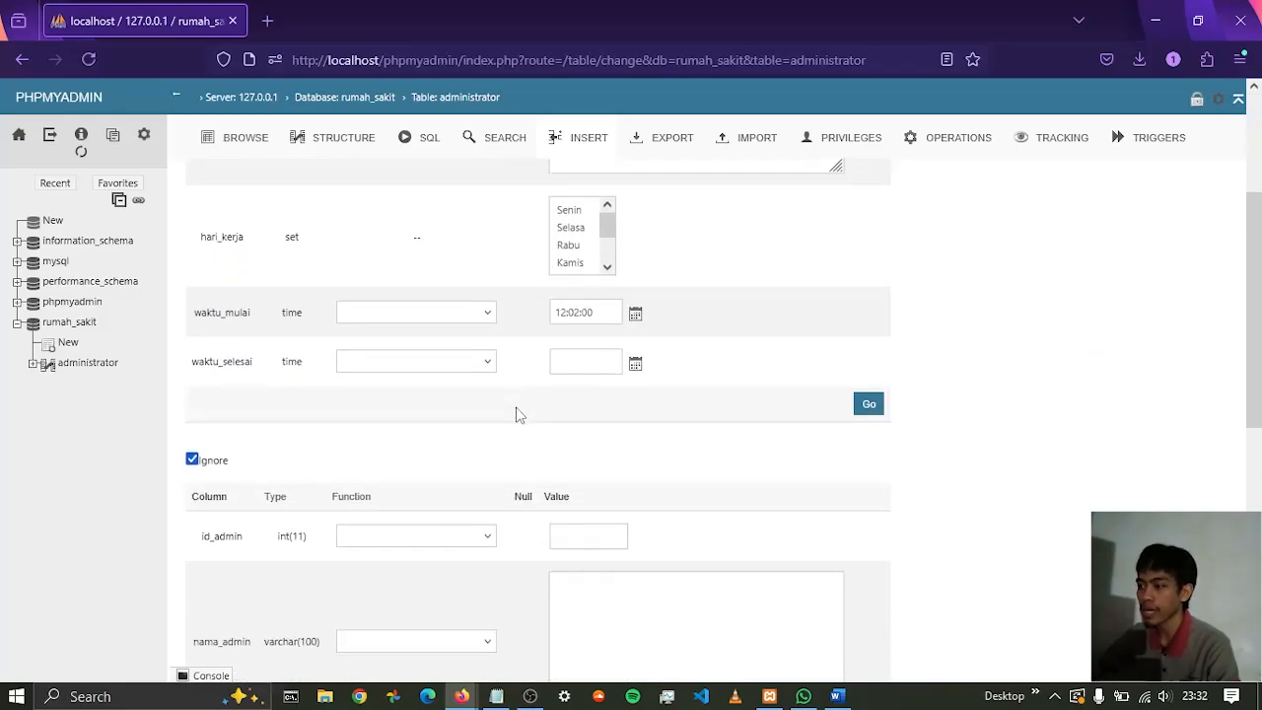
scroll(520, 415, down, 8)
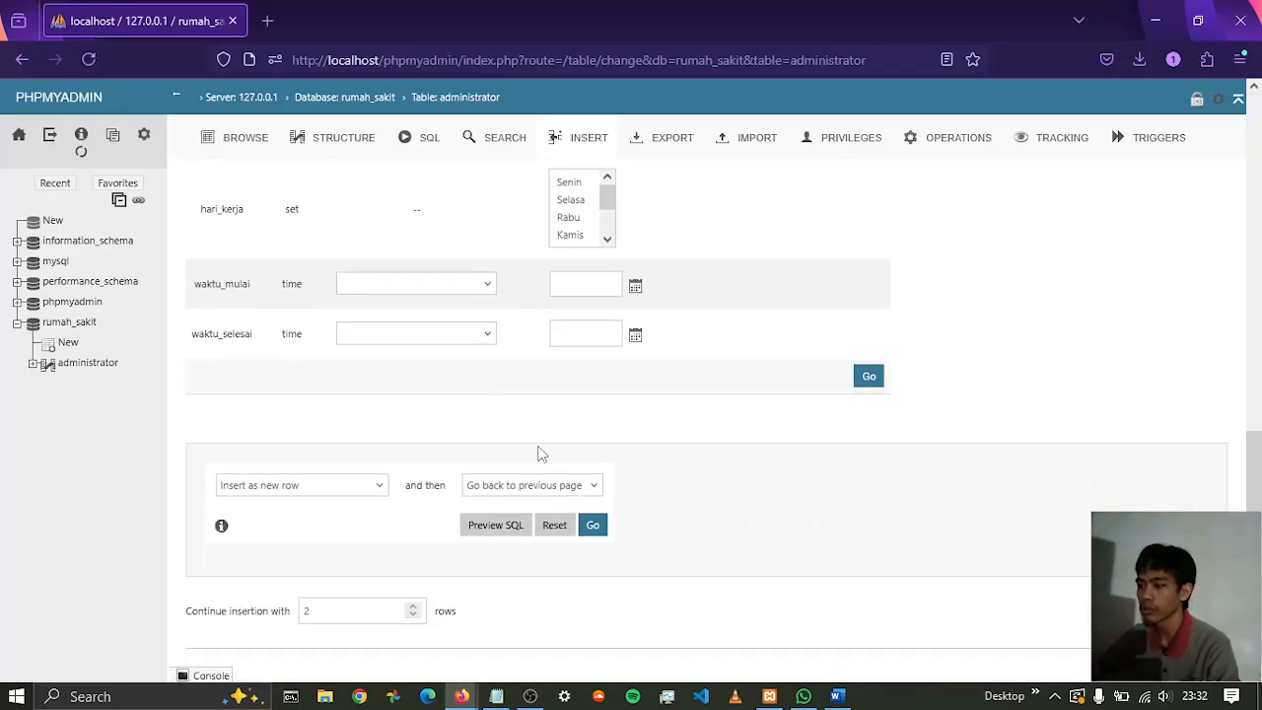
scroll(483, 360, up, 3)
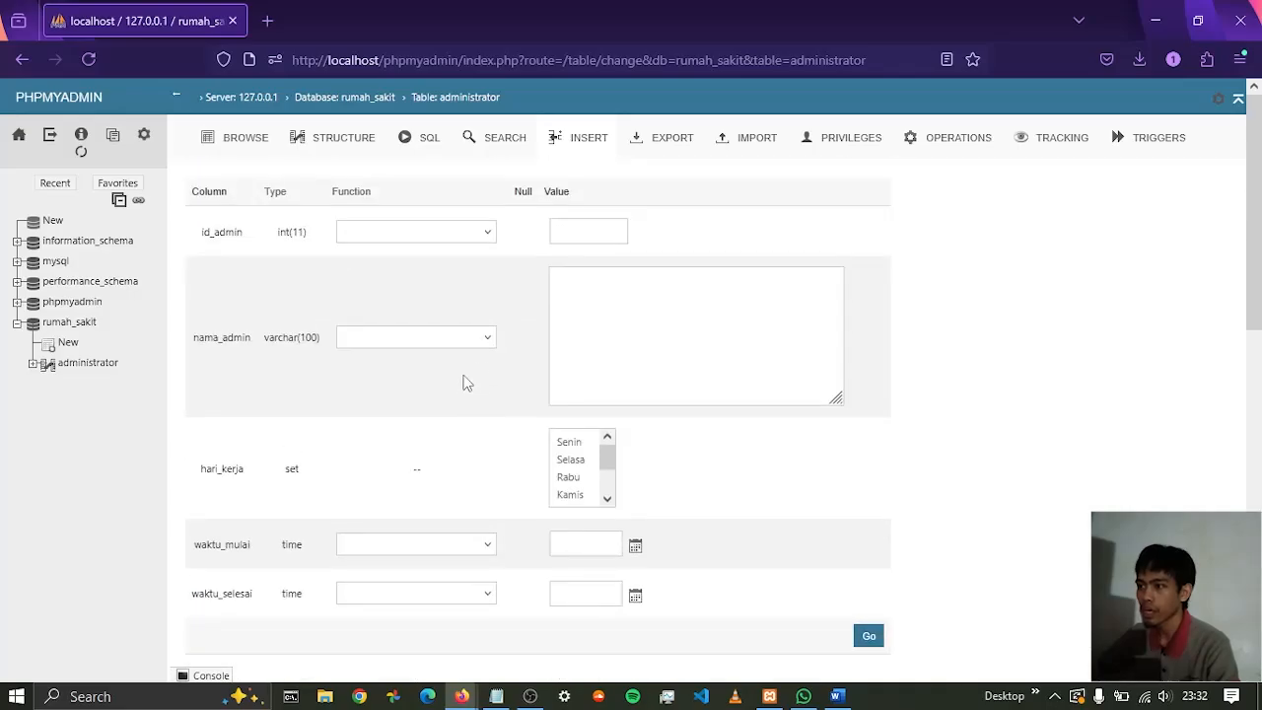
Open the SQL editor for the rumah_sakit database and begin a CREATE TABLE statement
click(84, 324)
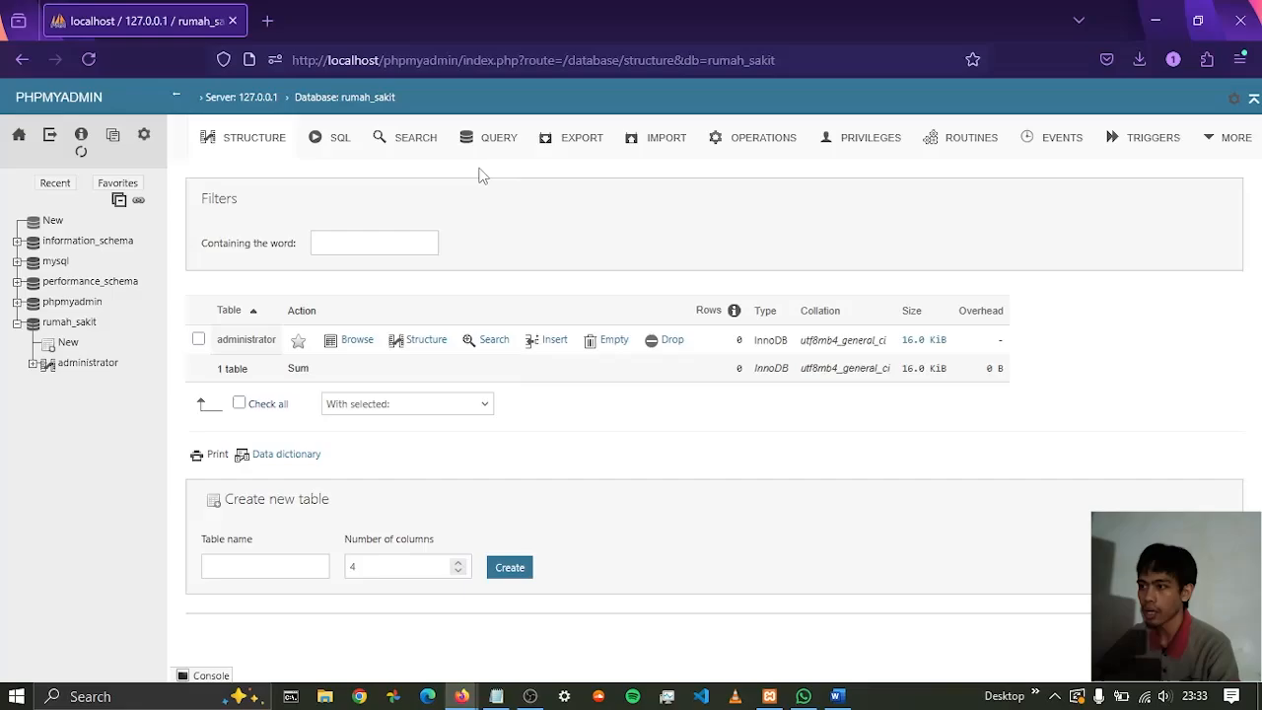
click(341, 138)
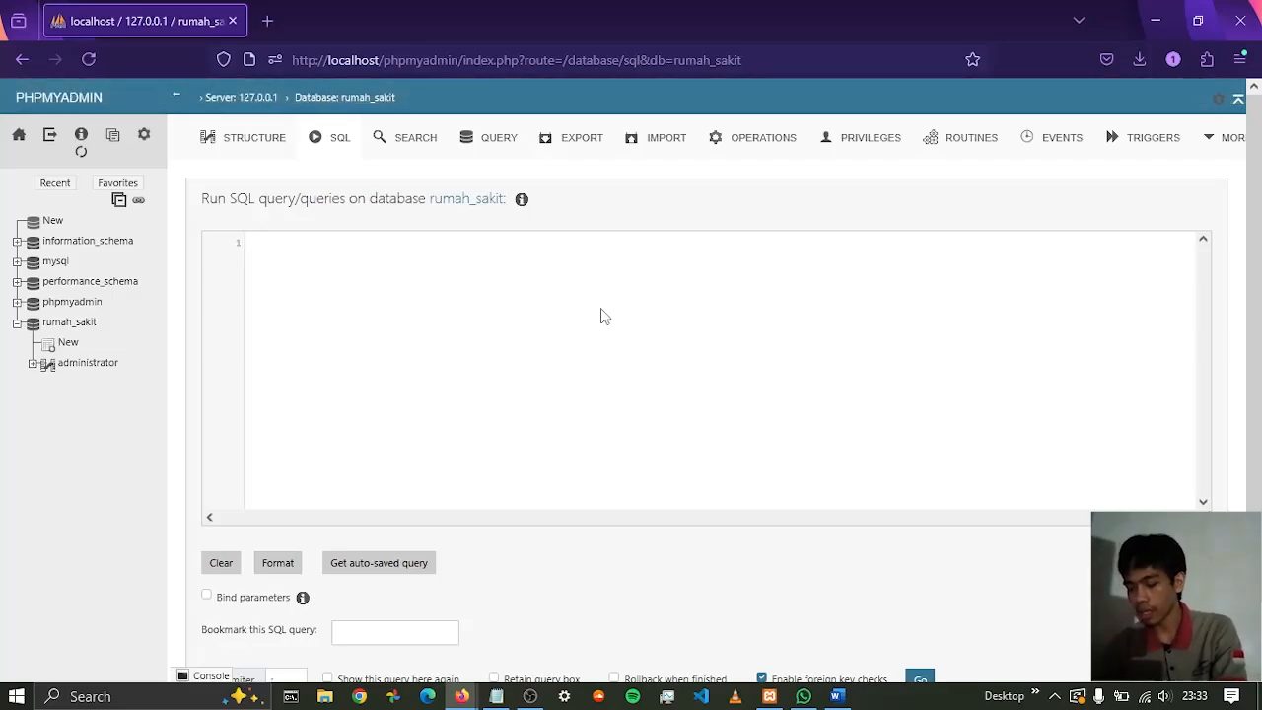
text(CREATE)
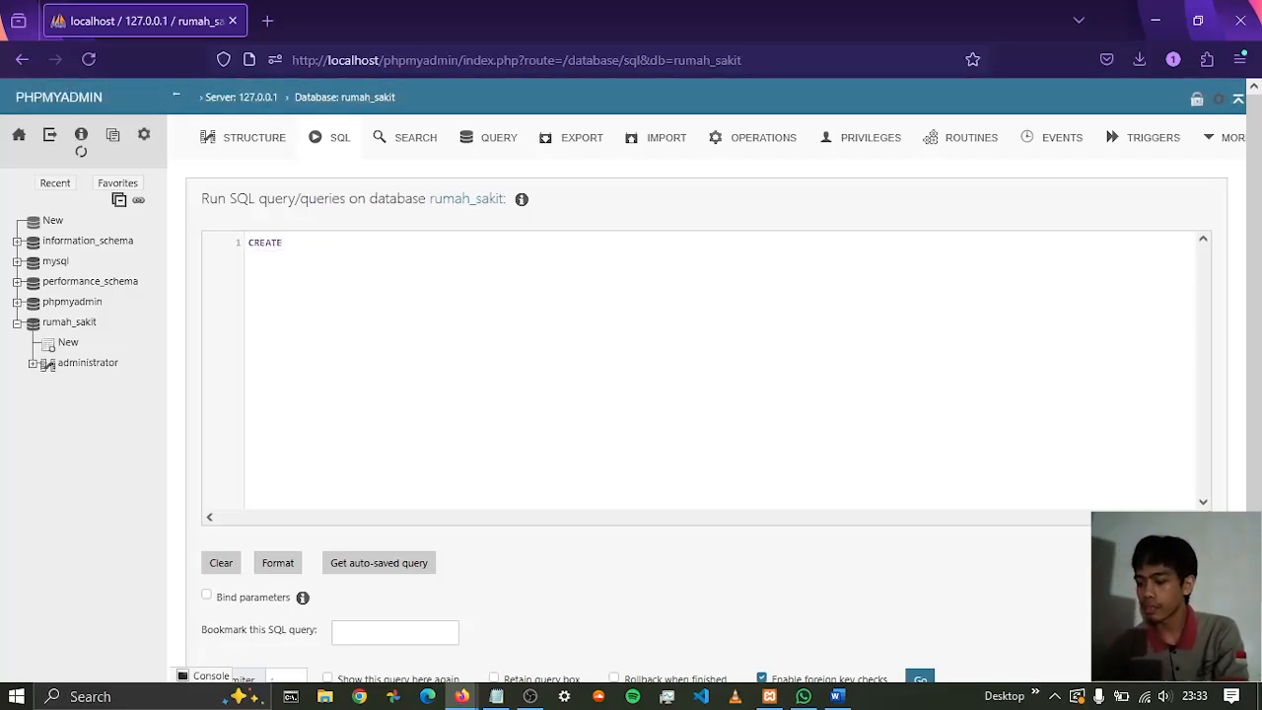
text( TABLE)
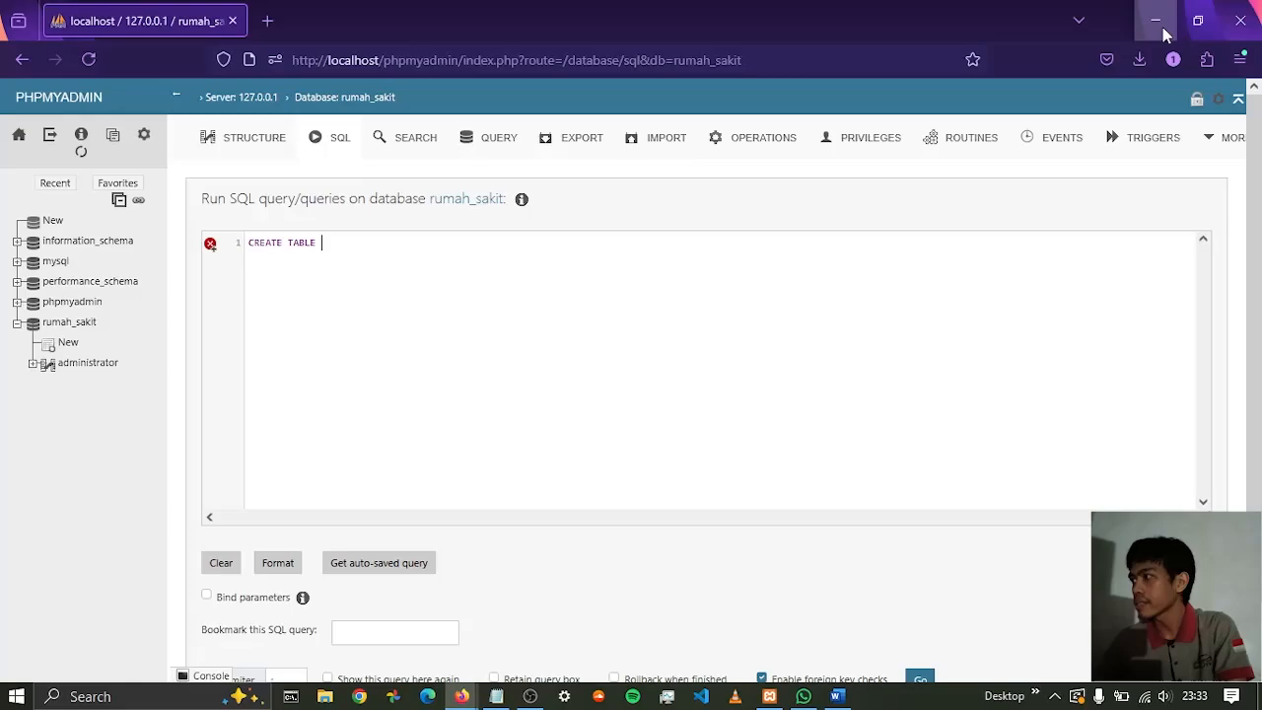
Show the Word entity list beside the browser and name the new table pasien, followed by a parenthesised column block ending in a semicolon
click(1194, 29)
scroll(853, 468, down, 1)
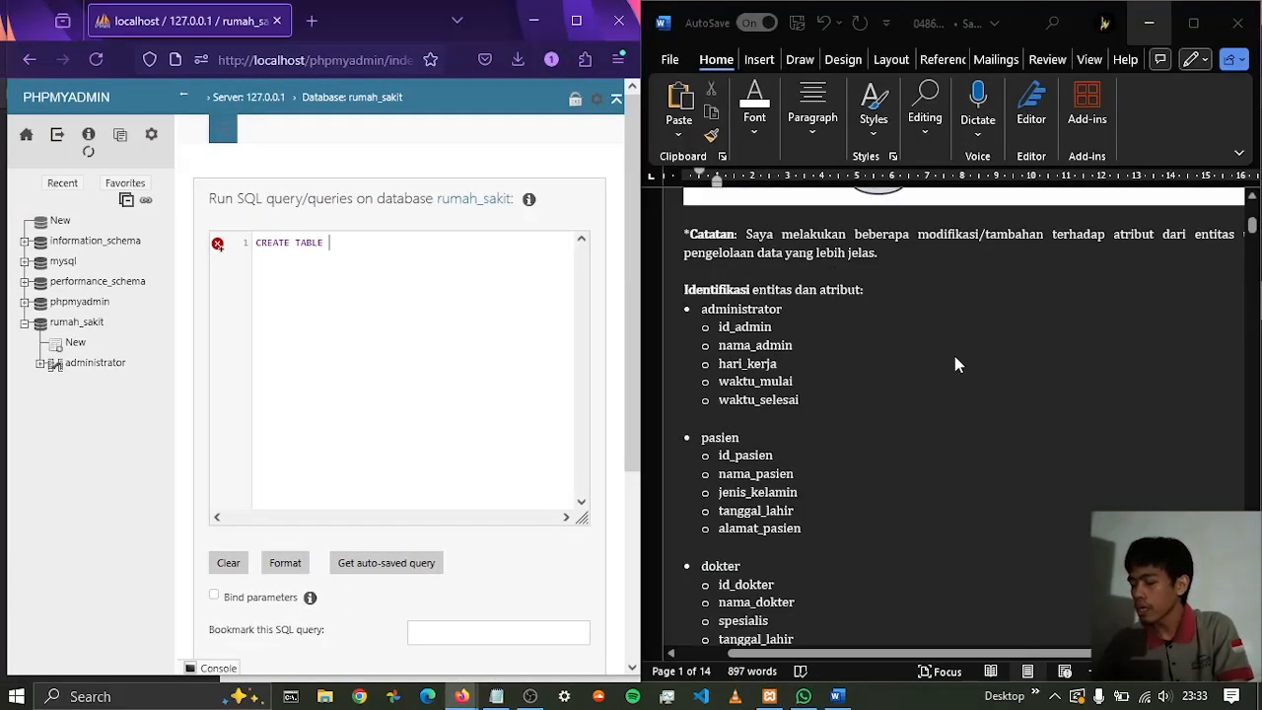
scroll(959, 342, down, 1)
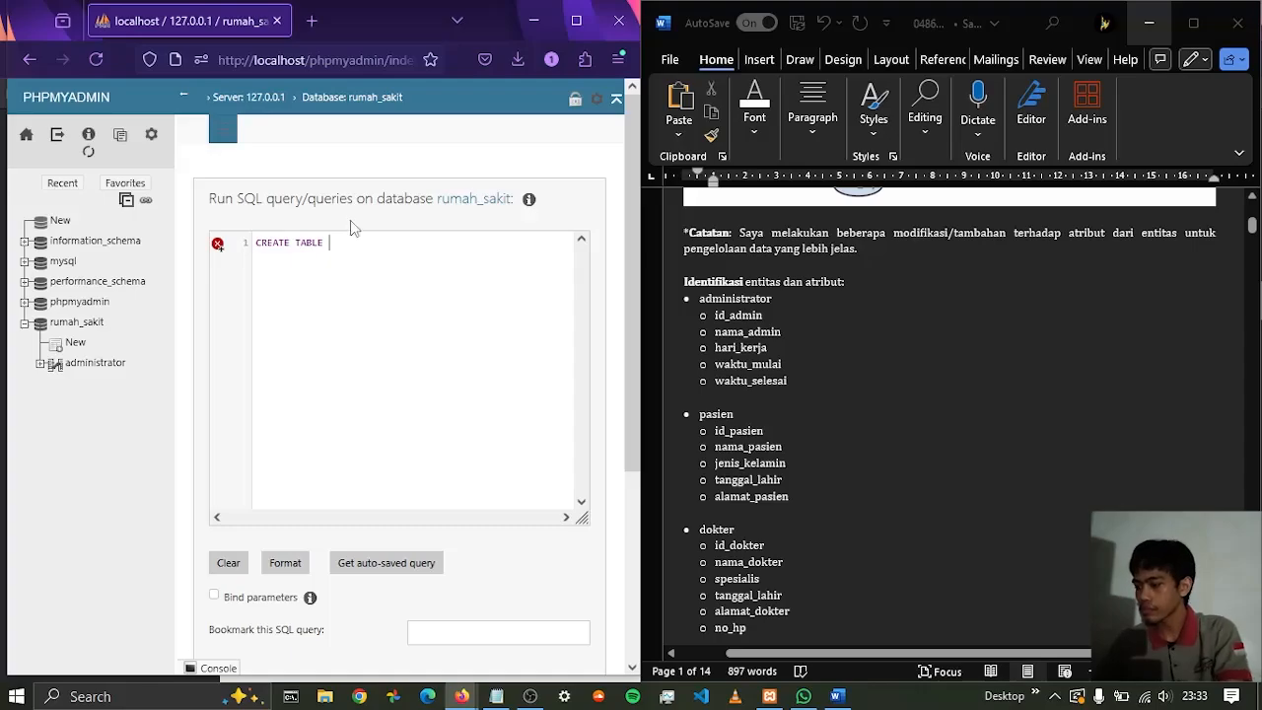
text(pasien ();)
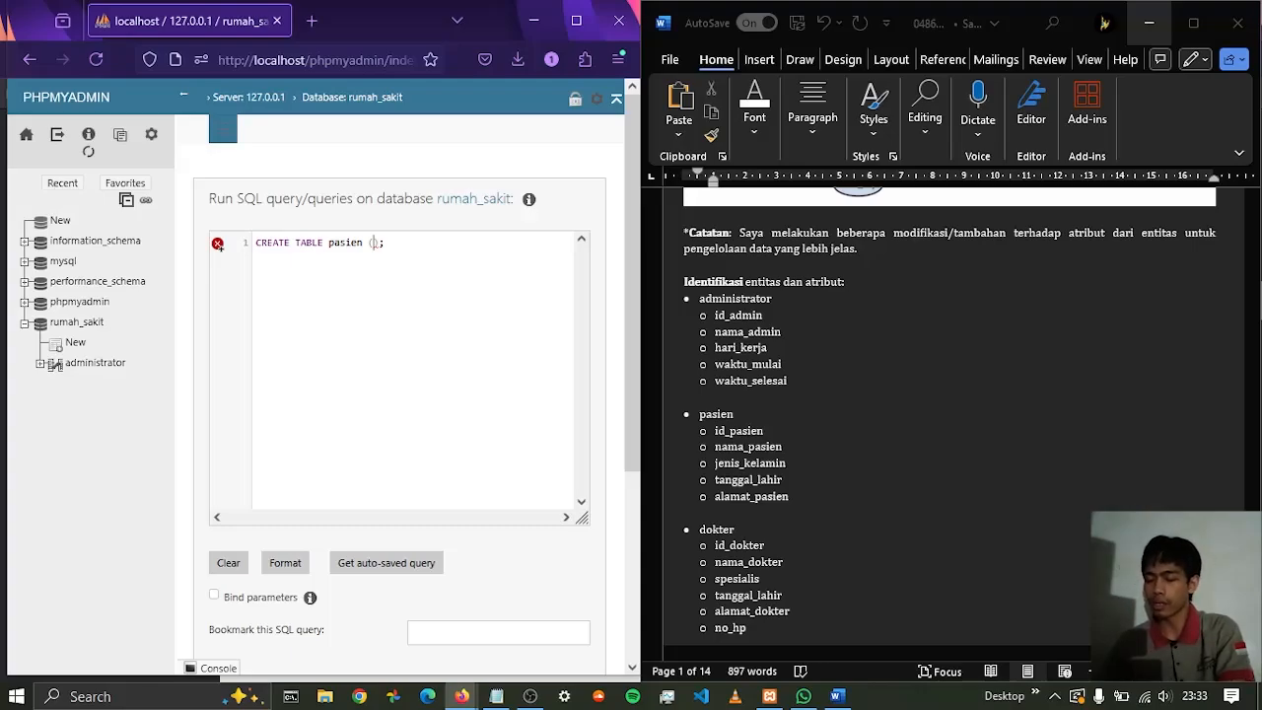
key(Return)
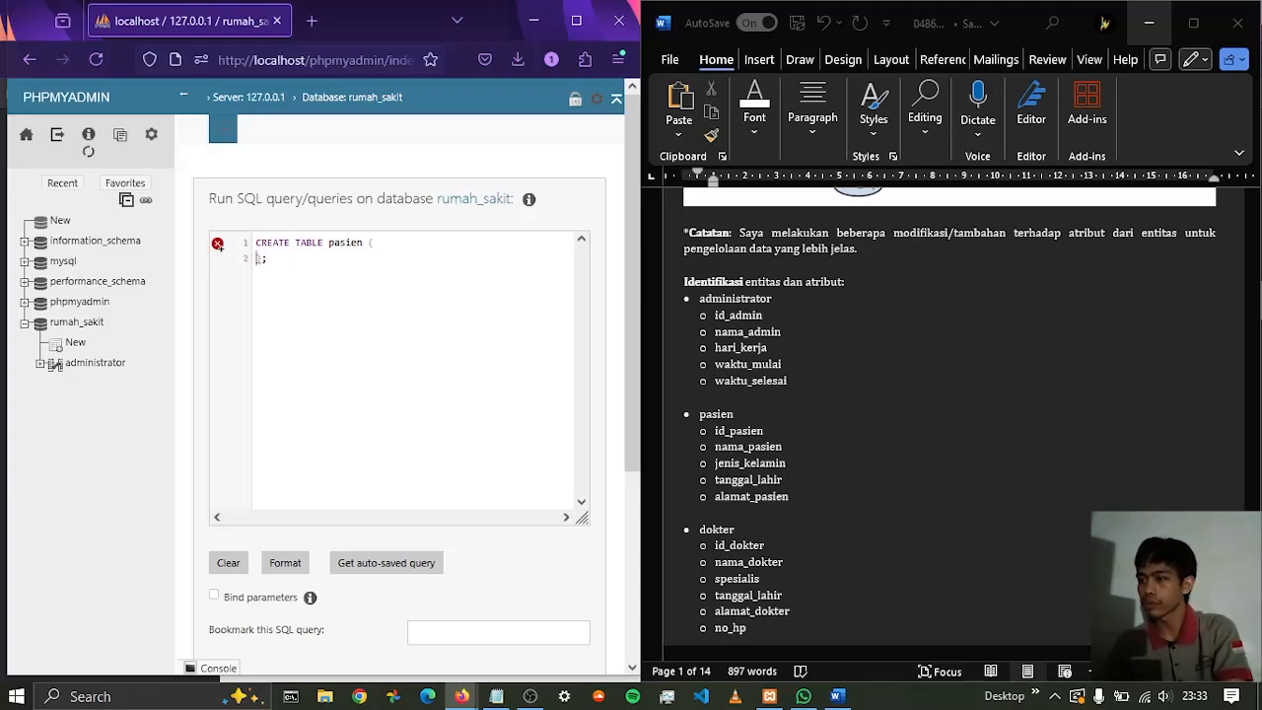
Define the first pasien column as id_pasien INT AUTO_INCREMENT PRIMARY KEY, ending it with a comma
text(id)
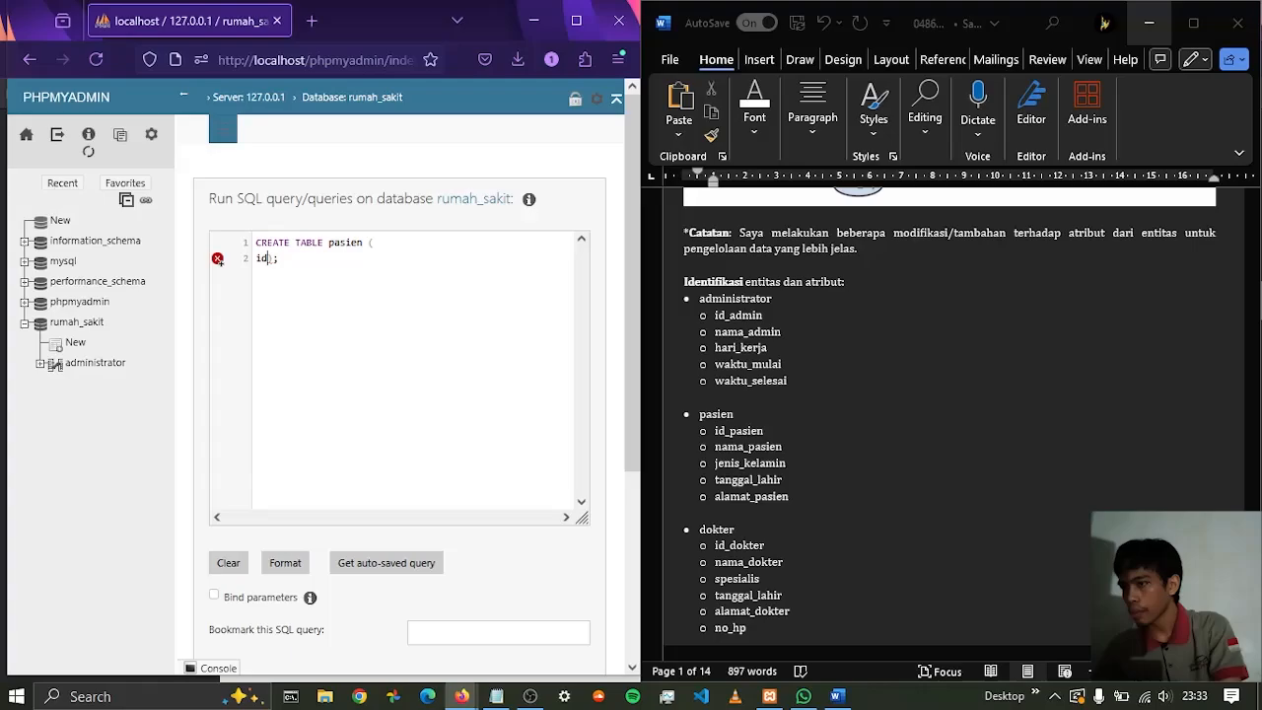
text(_pasien)
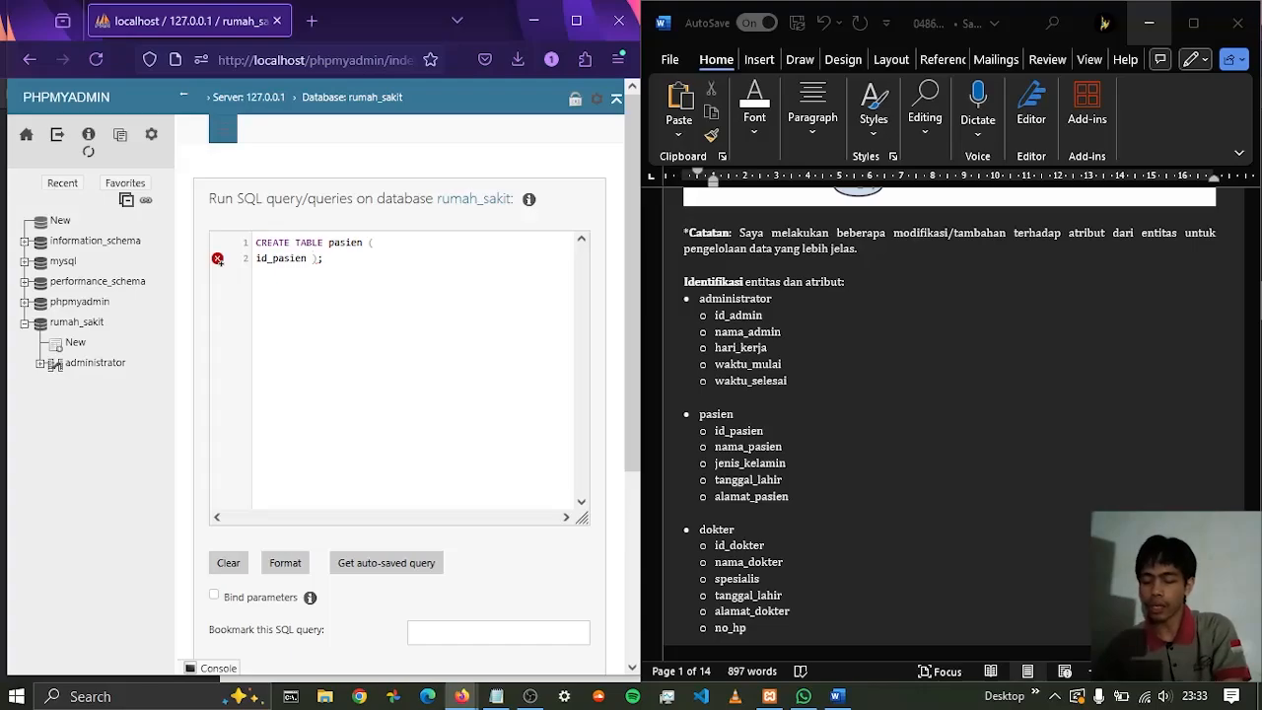
text( INT)
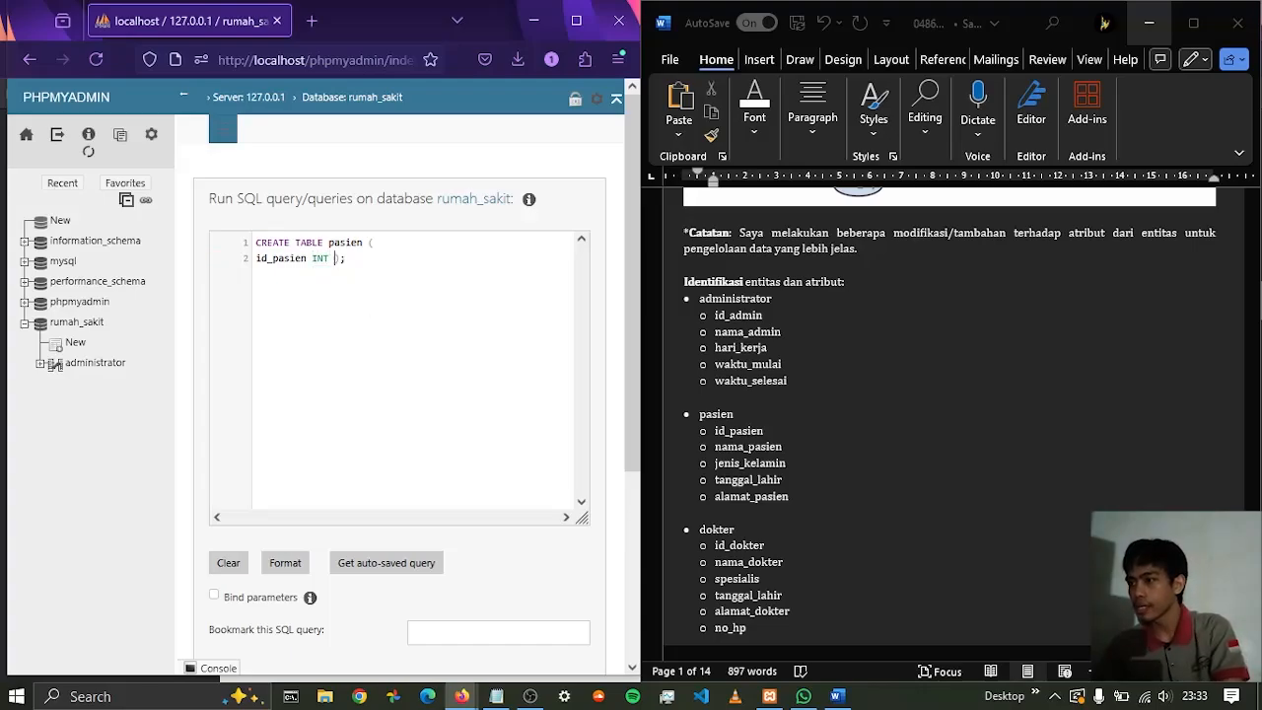
text( AUTO)
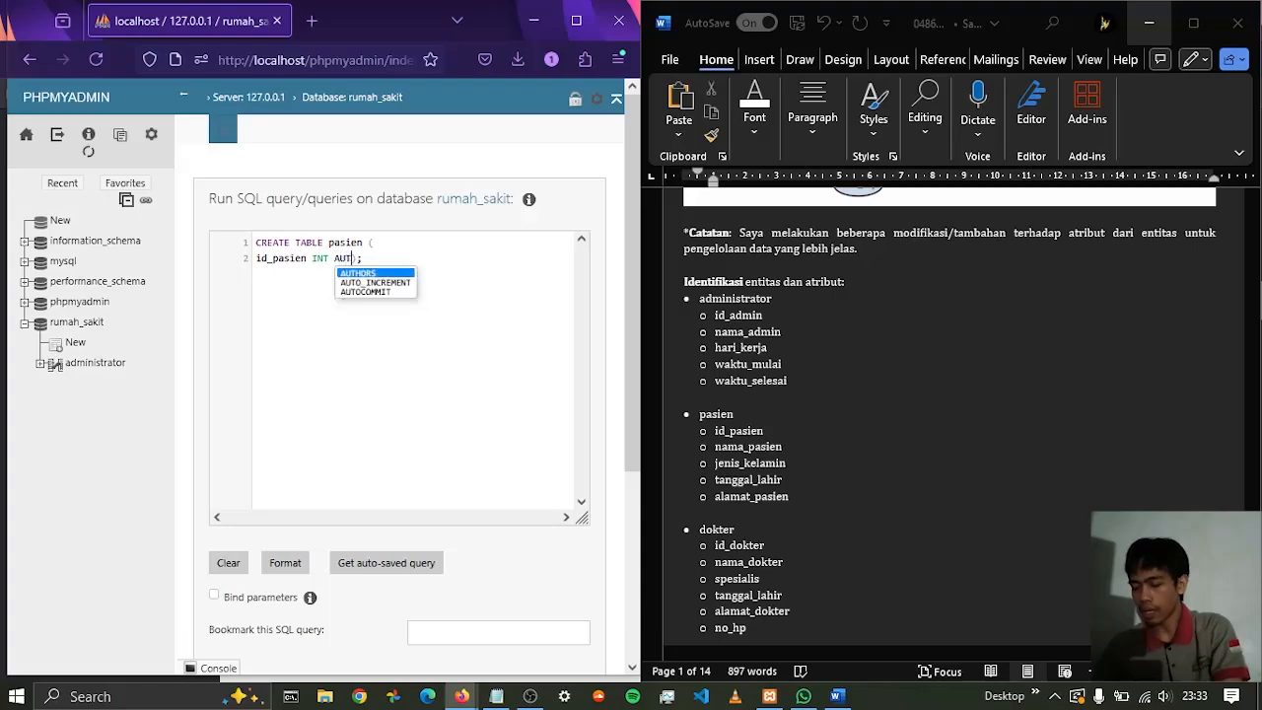
key(Return)
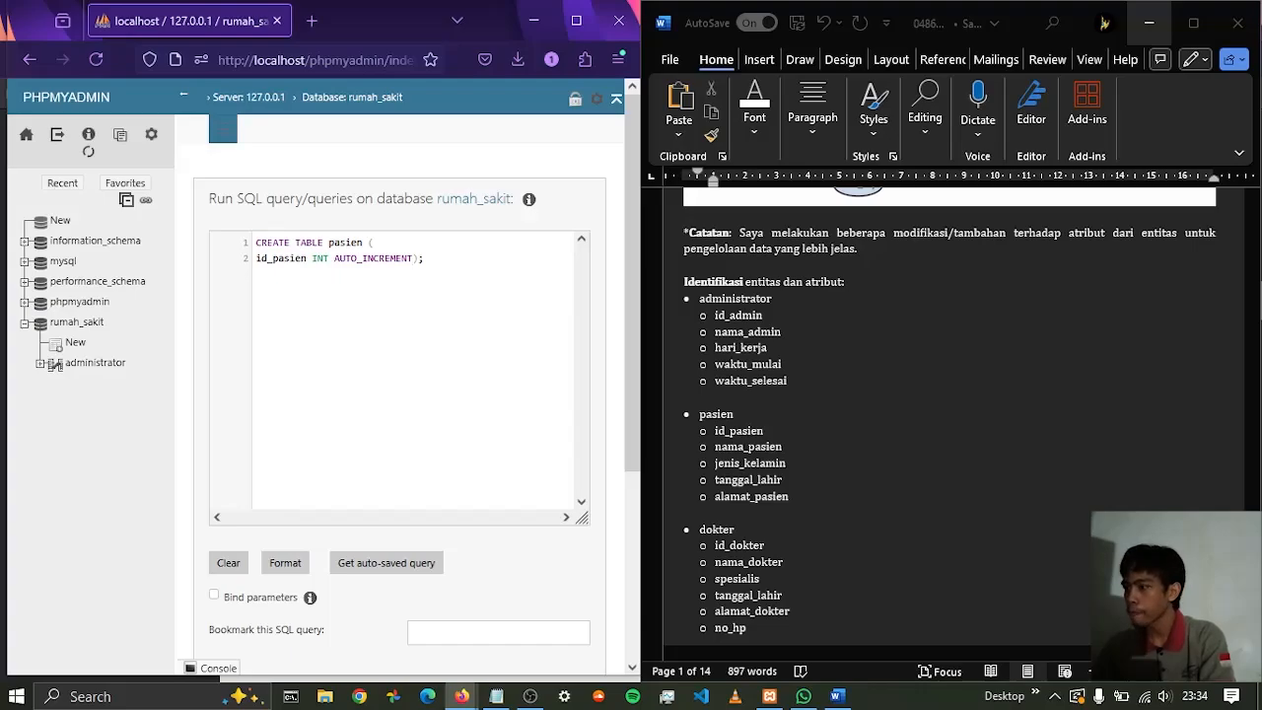
text(PRIM)
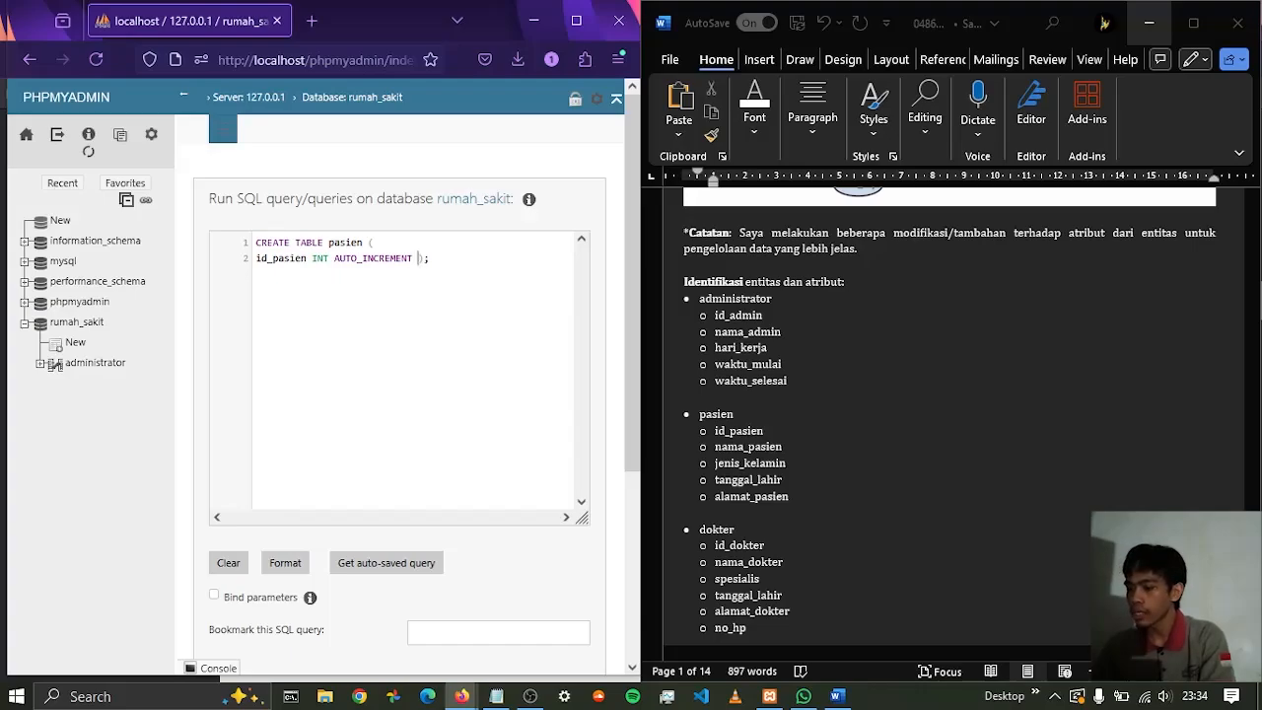
text(ARY)
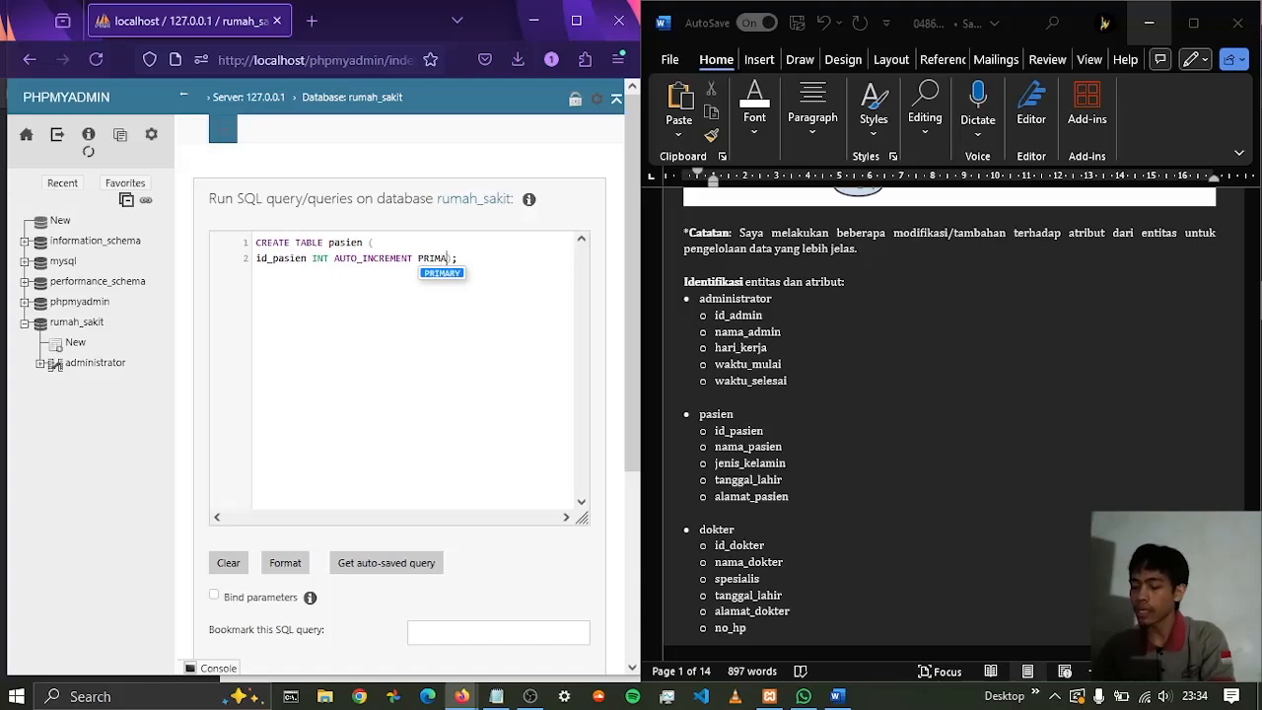
text( KEY)
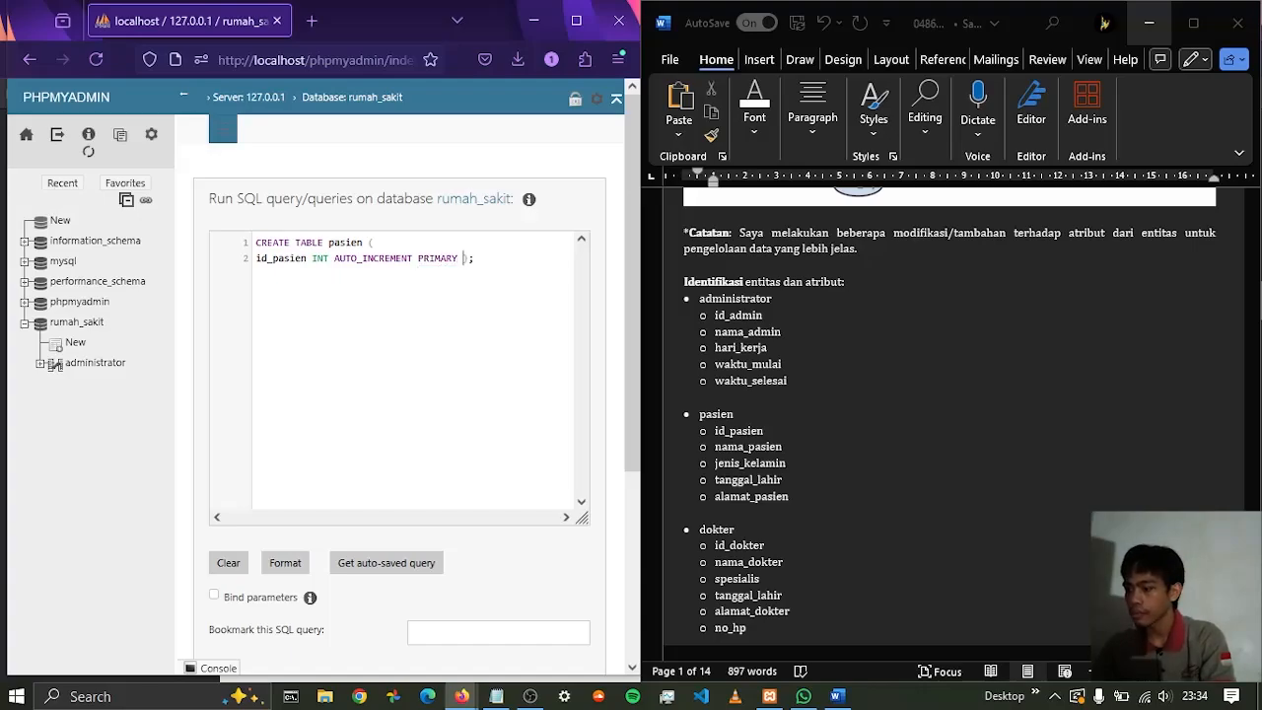
key(Right)
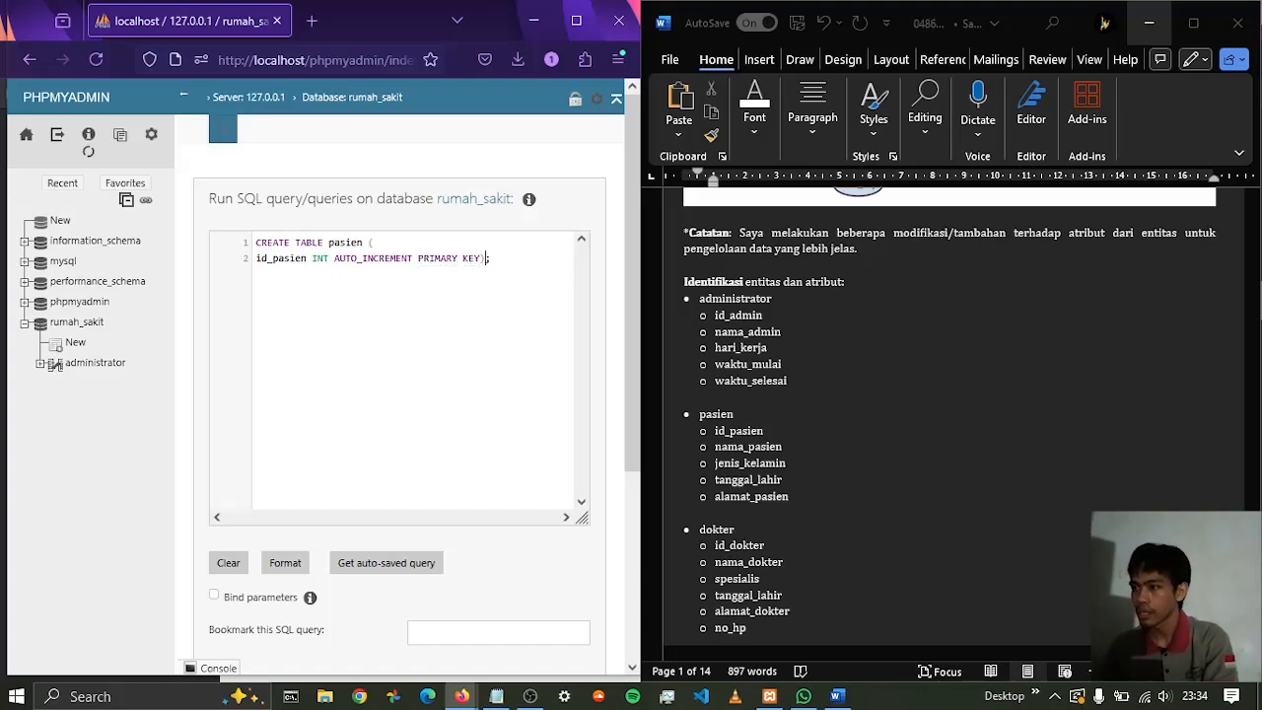
text(,)
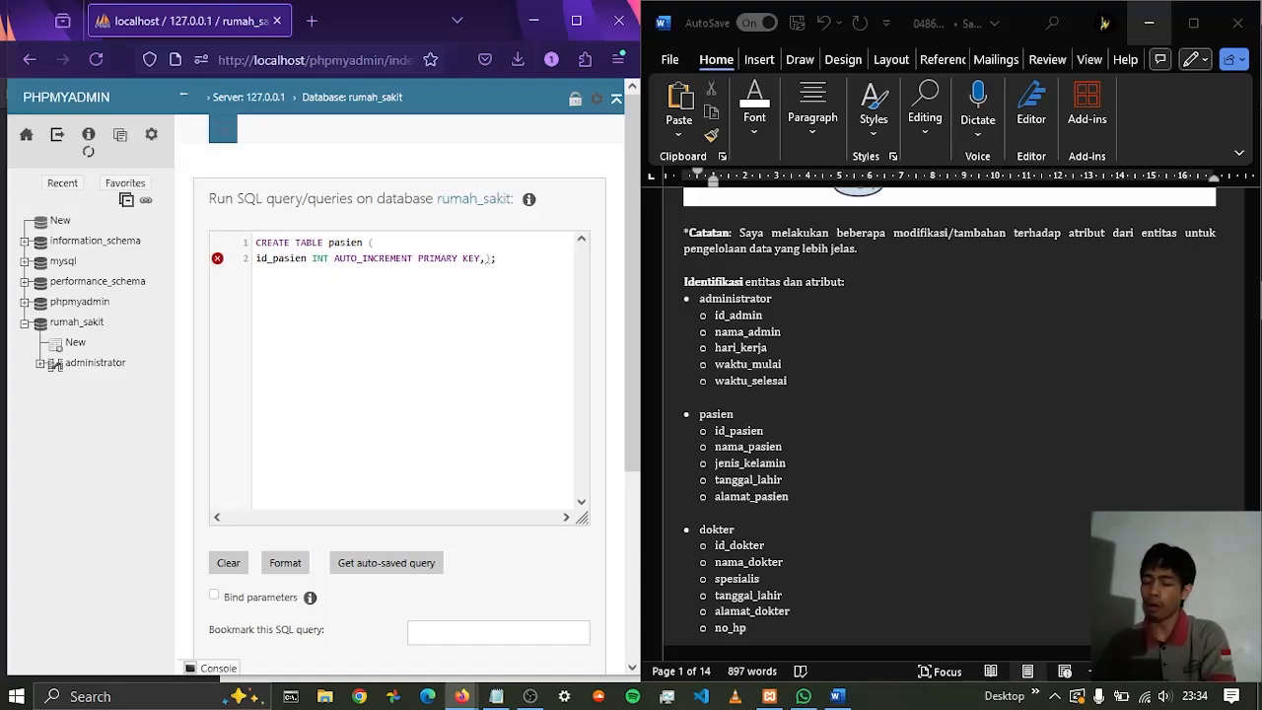
Add a second pasien column on a new line, nama_pasien with type VARCHAR(100)
key(Return)
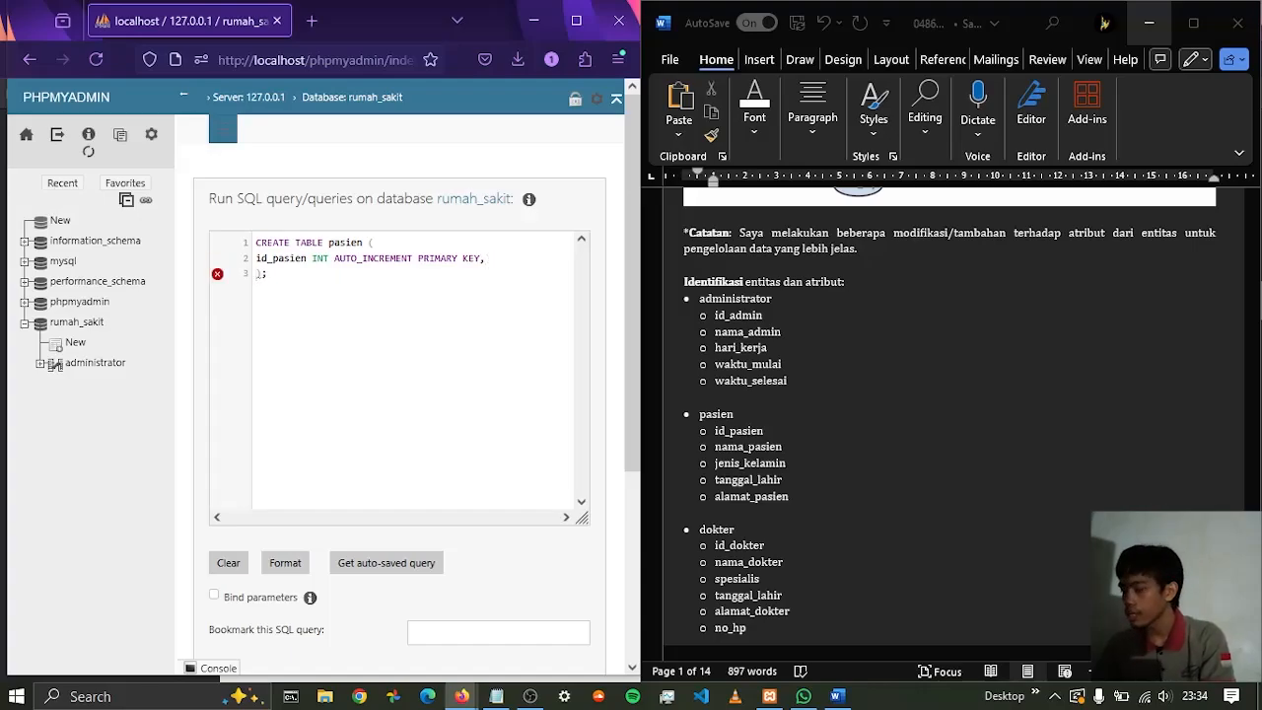
text(nama)
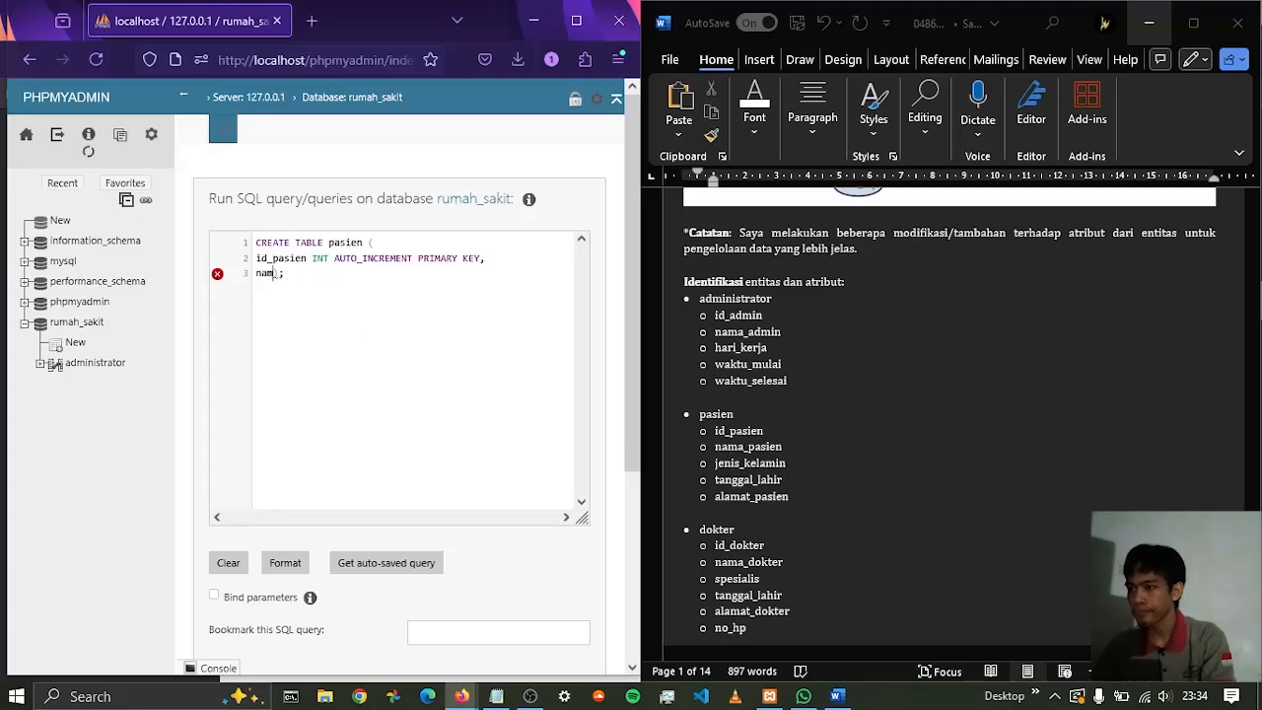
text(_pasien)
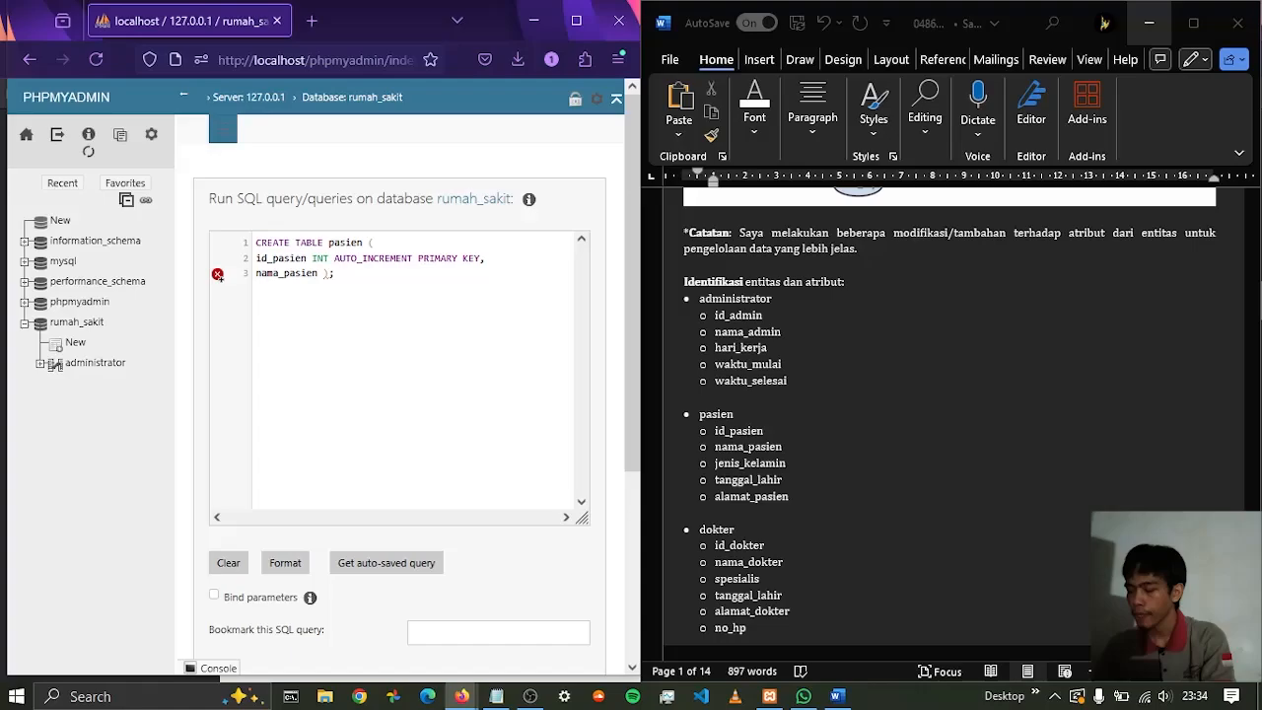
text( VARC)
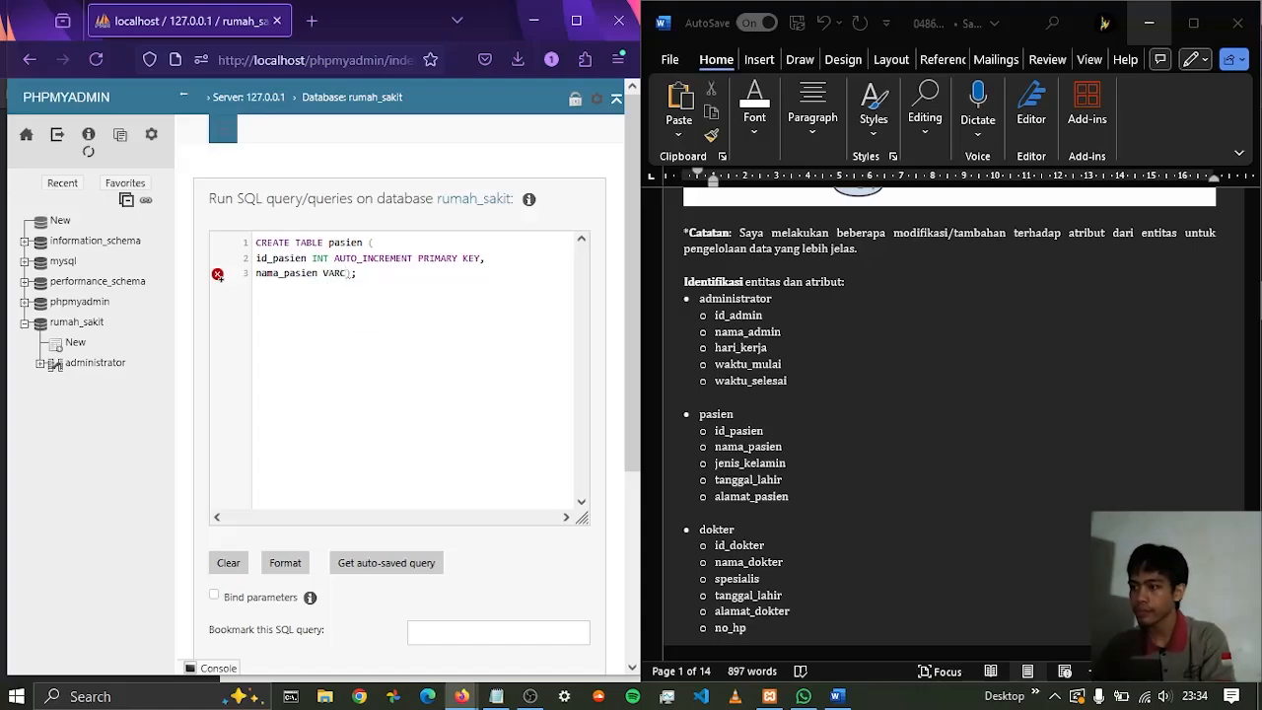
text(HAR)
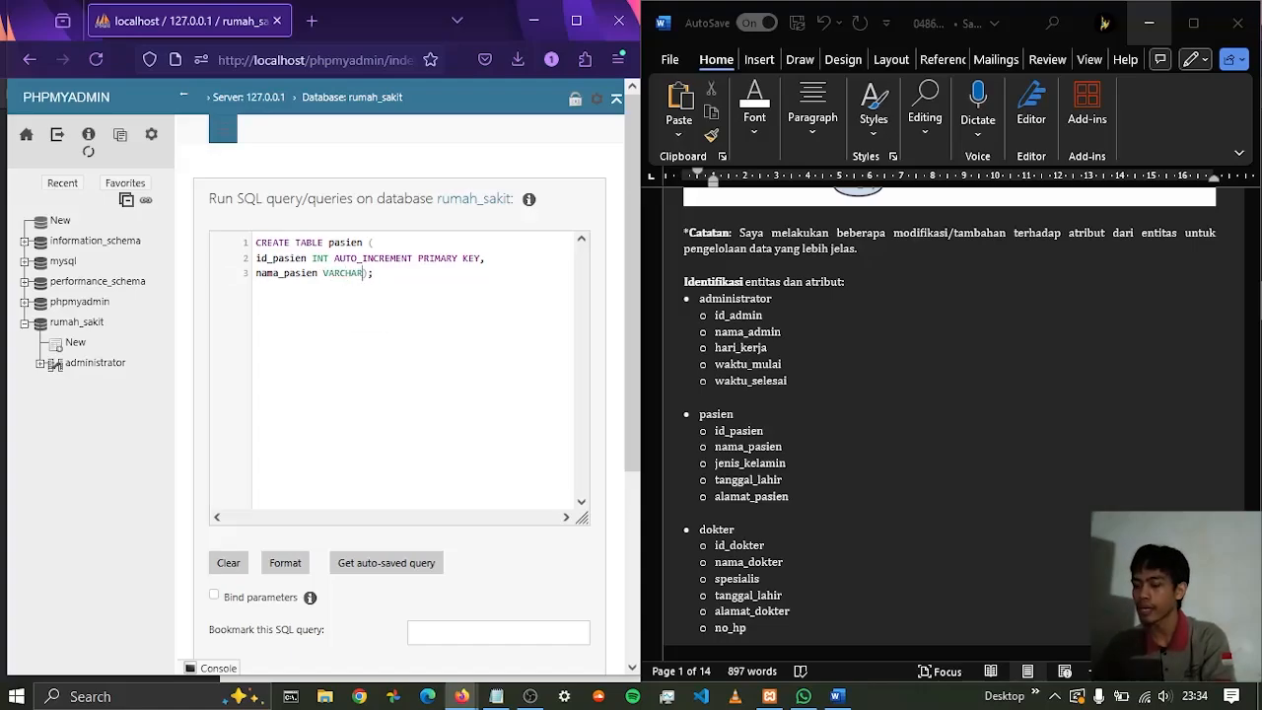
text((100)
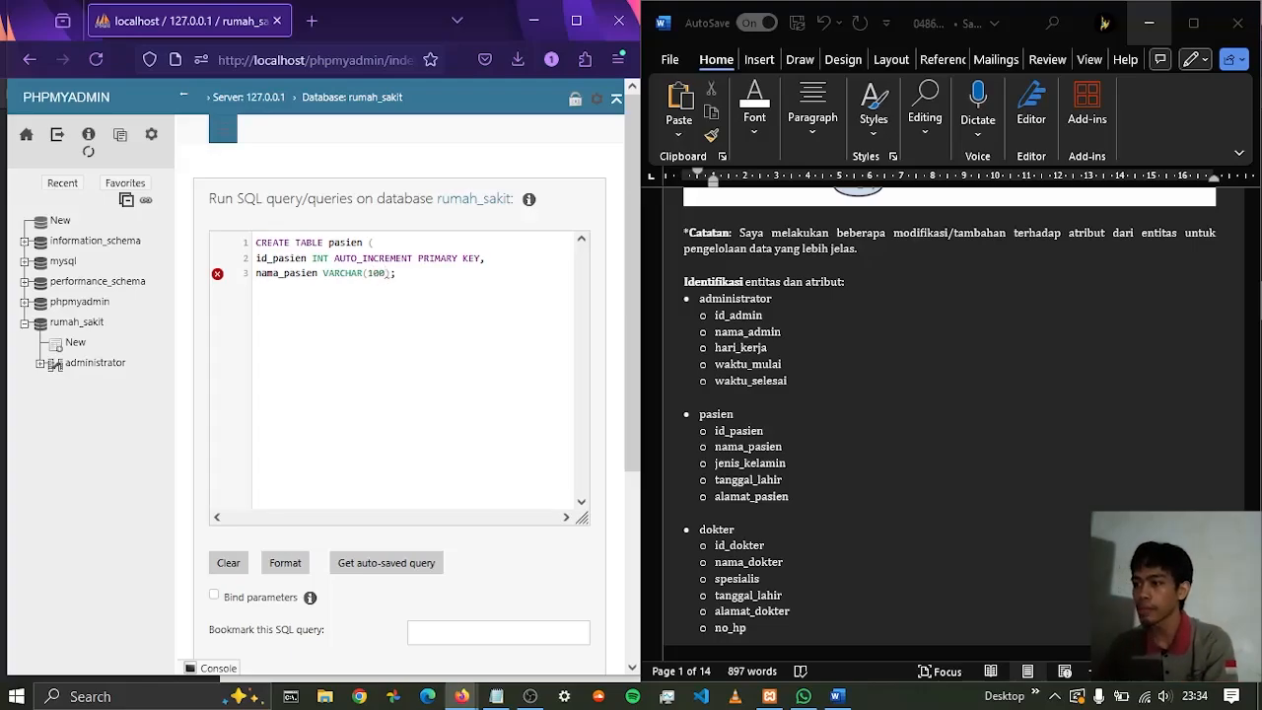
End the nama_pasien definition with a comma and put the statement's closing parenthesis and semicolon on a new line
key(Right)
key(BackSpace)
text(,)
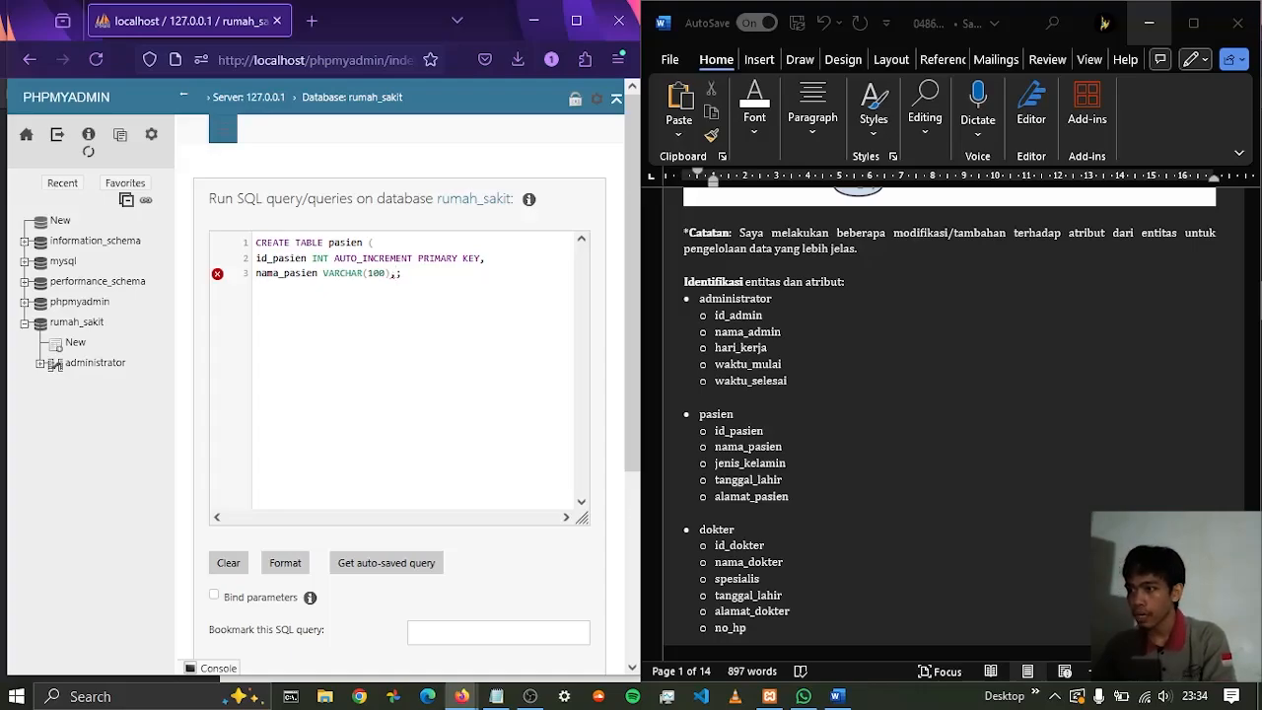
key(Return)
key(BackSpace)
key(BackSpace)
key(BackSpace)
key(BackSpace)
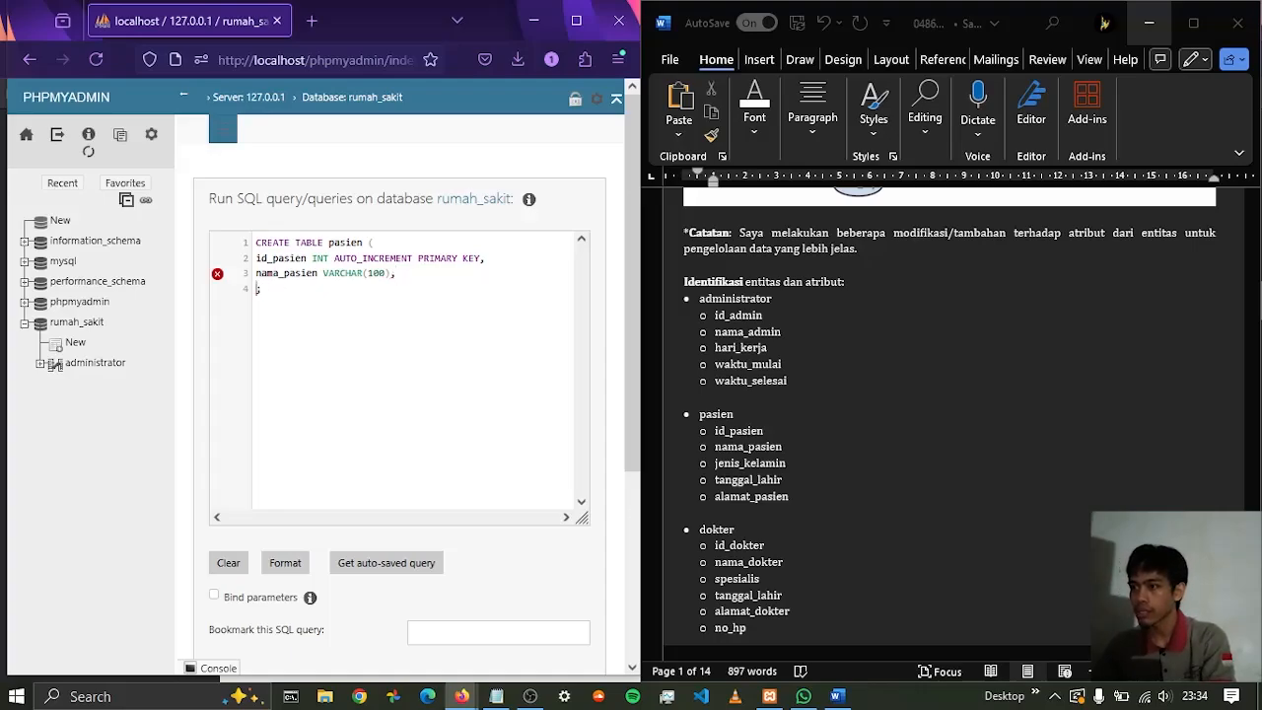
key(BackSpace)
key(BackSpace)
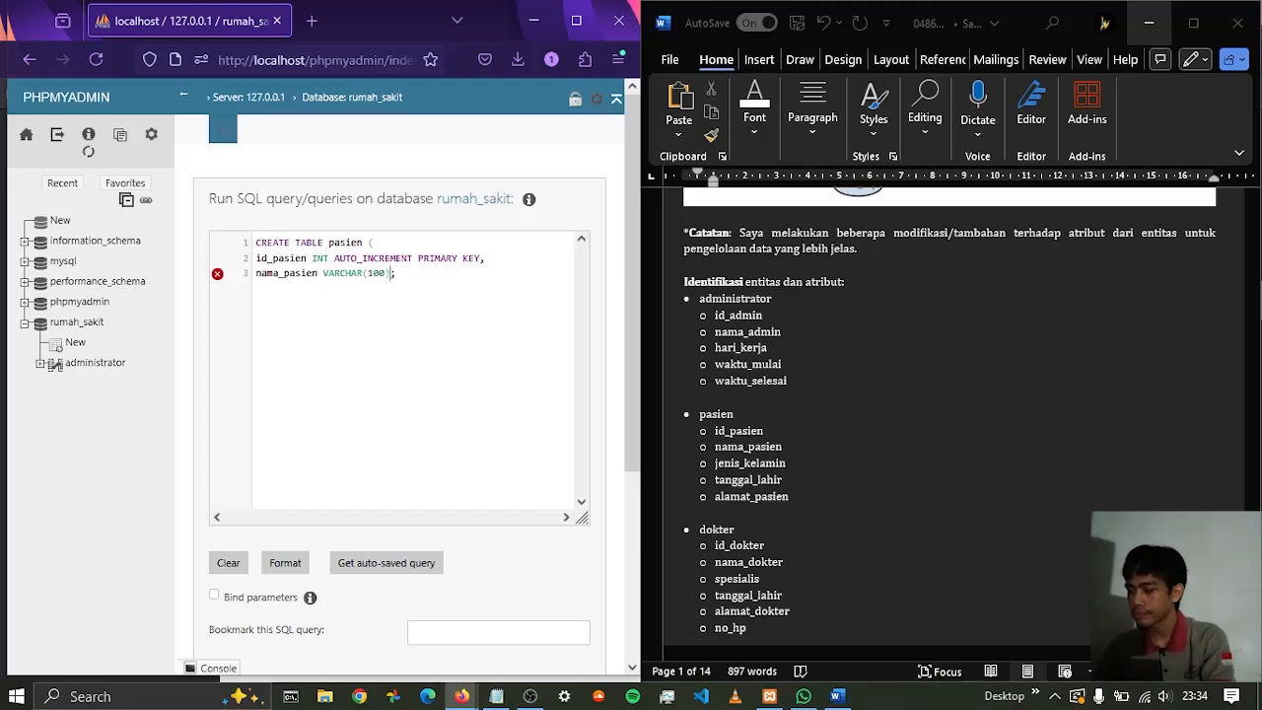
text(,)
key(Return)
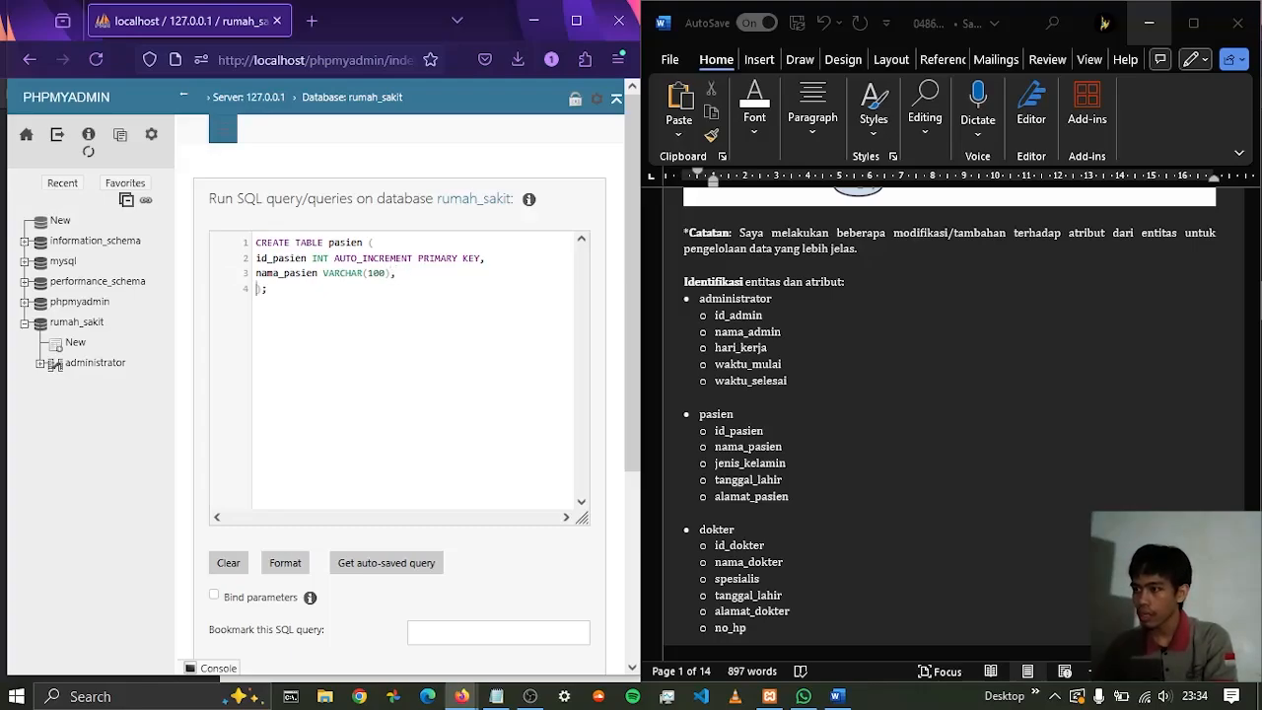
Begin the third pasien column as jenis_kelamin ENUM with an opening parenthesis for its value list
text(jens)
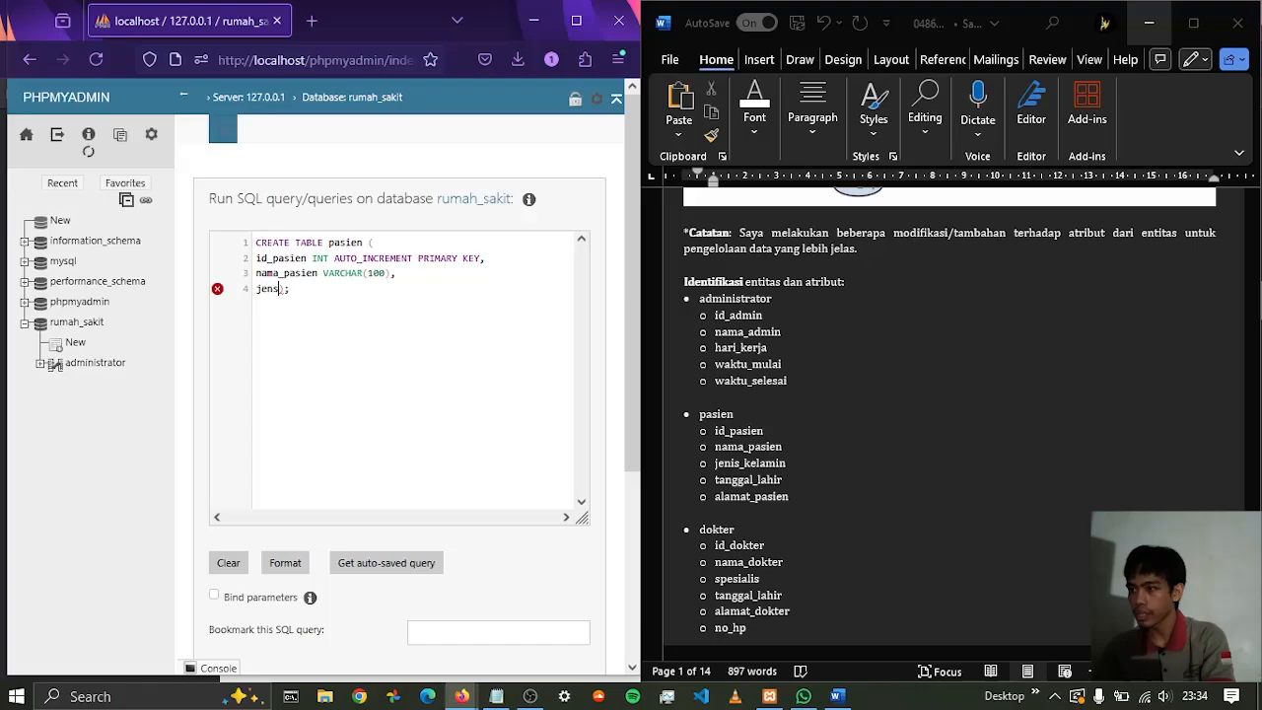
key(BackSpace)
text(is_kela)
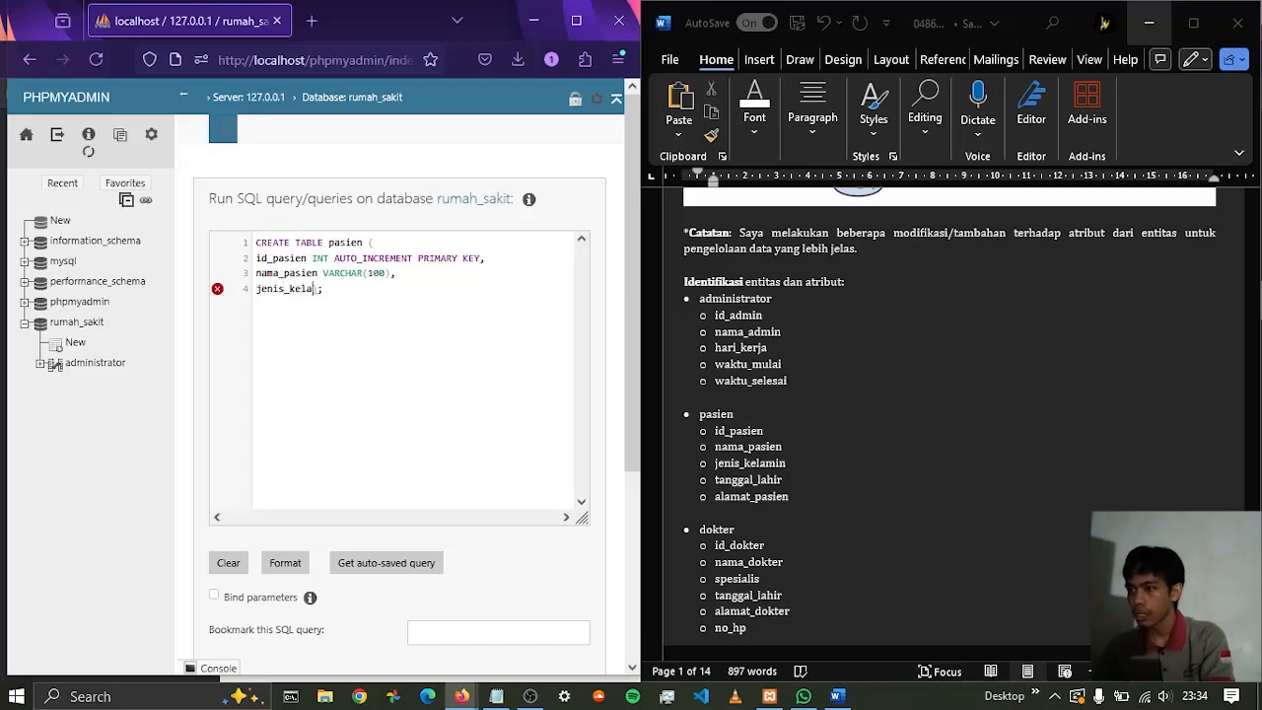
text(min )
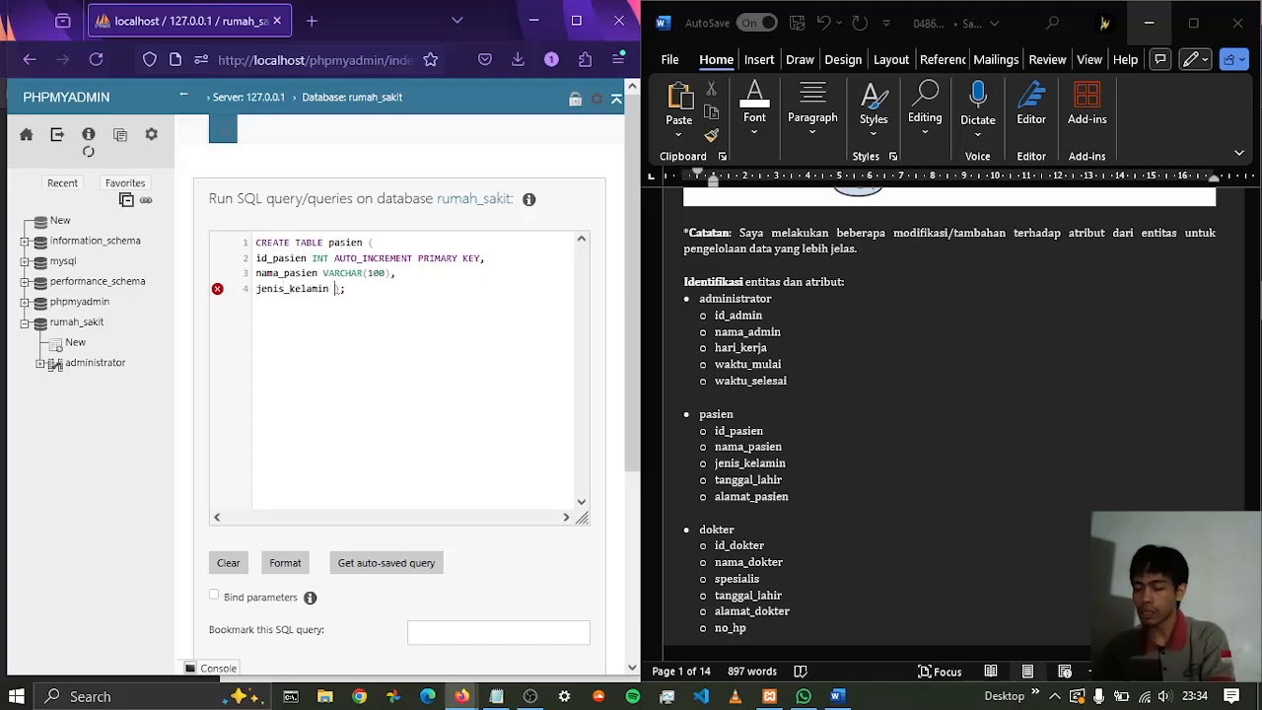
text(E)
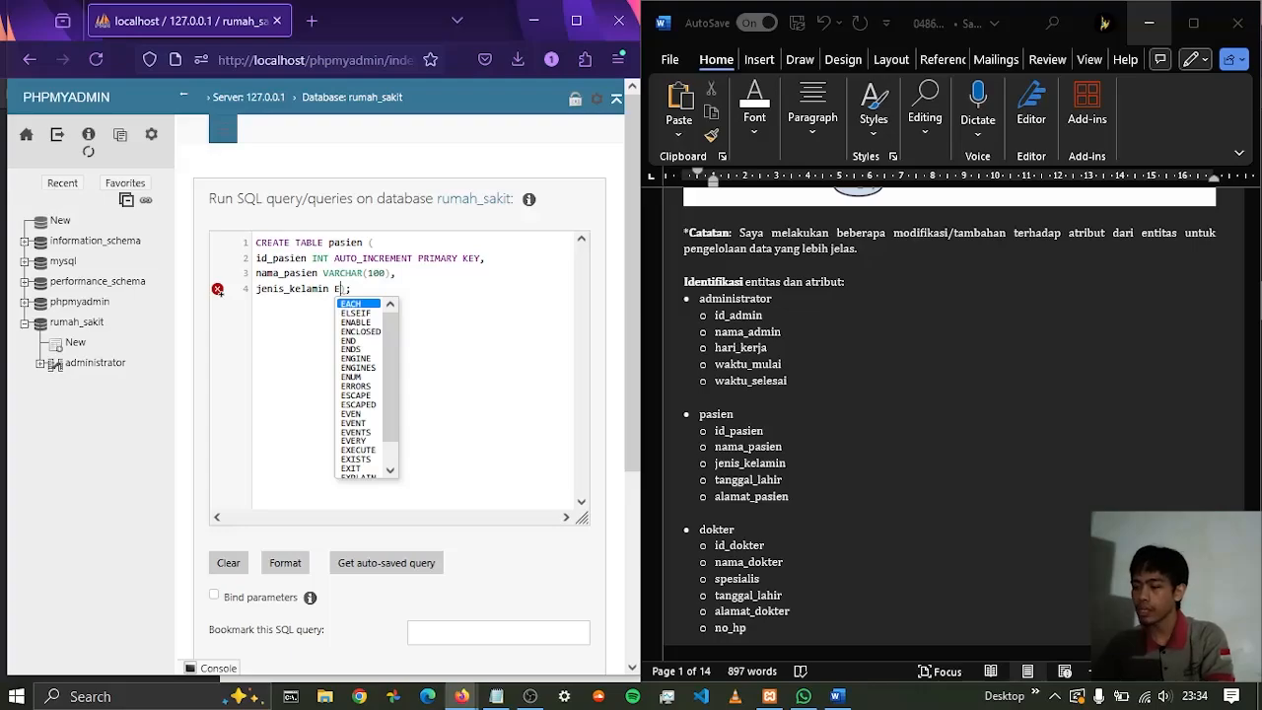
text(NU)
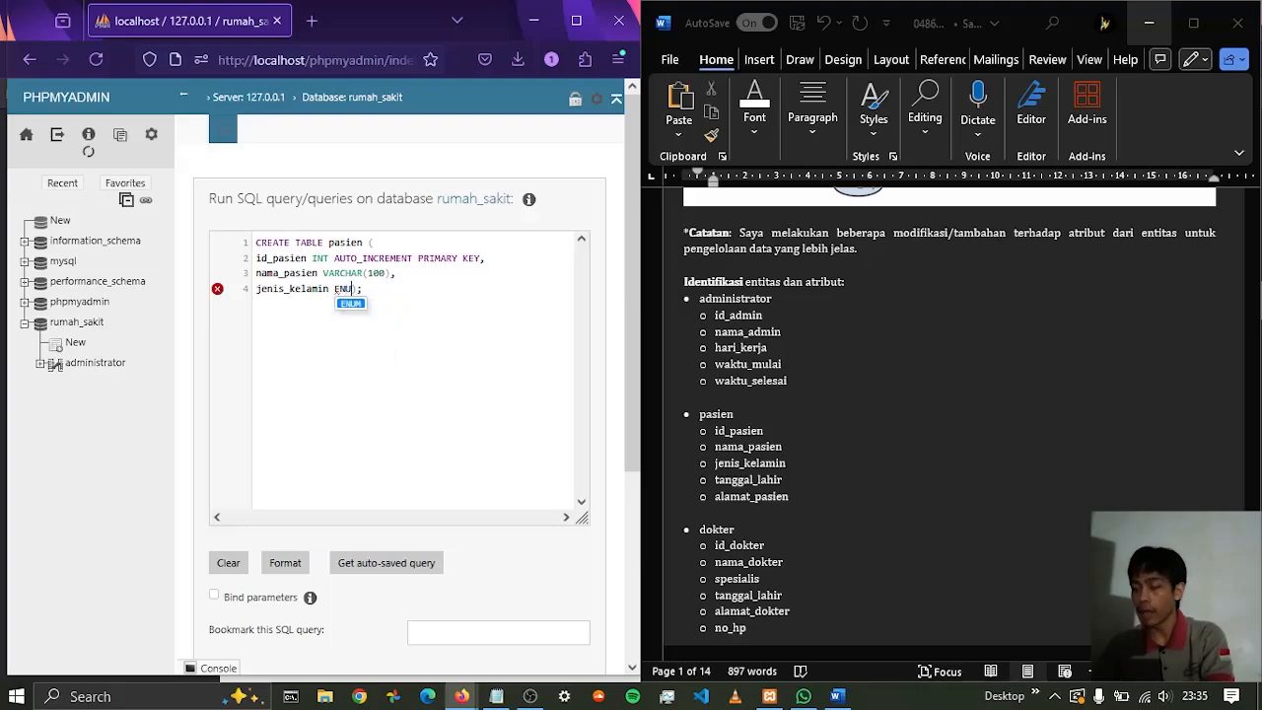
text(M ()
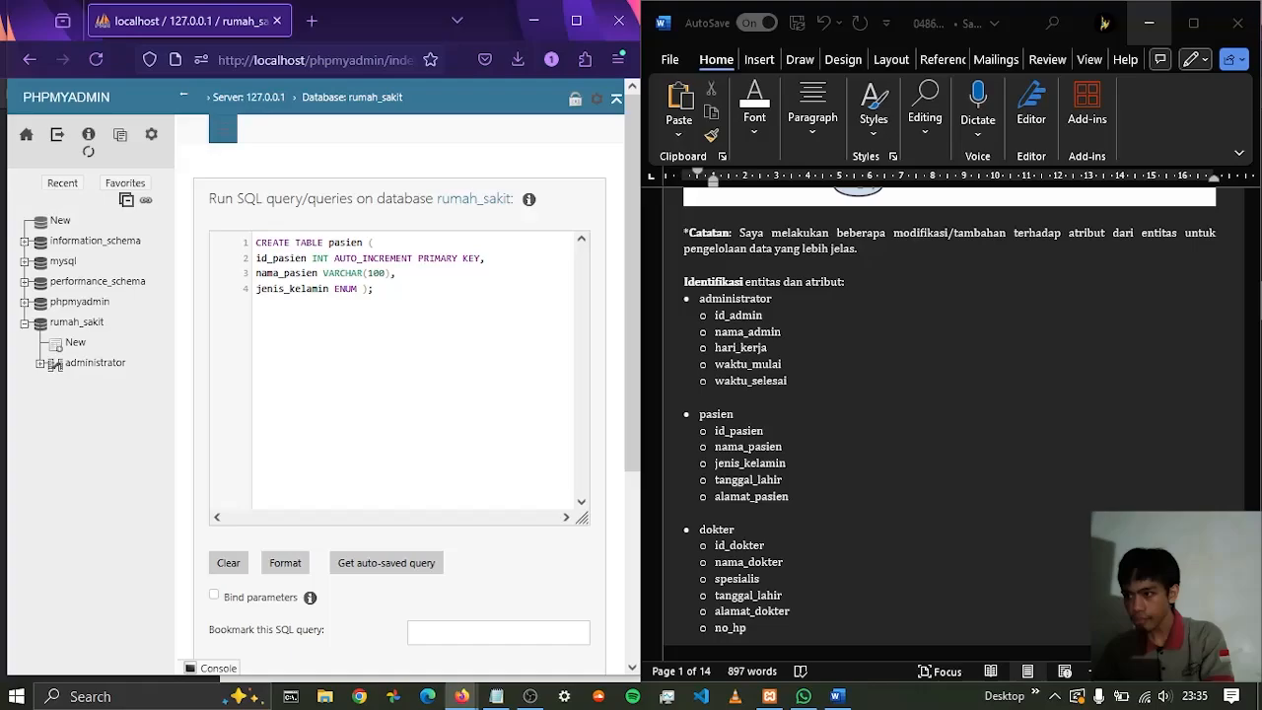
text(()
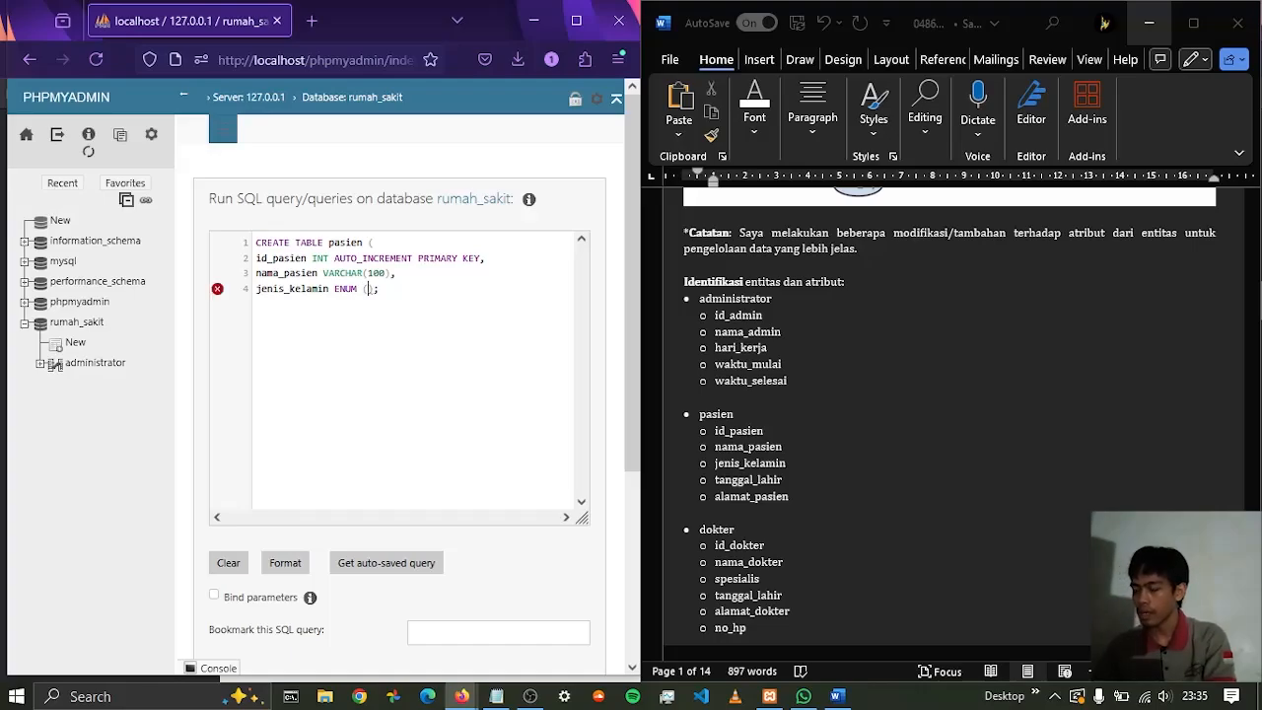
Examine the example pasien CREATE TABLE statement in the Word report's section 4, "Membuat tabel lain menggunakan SQL"
scroll(1075, 257, down, 15)
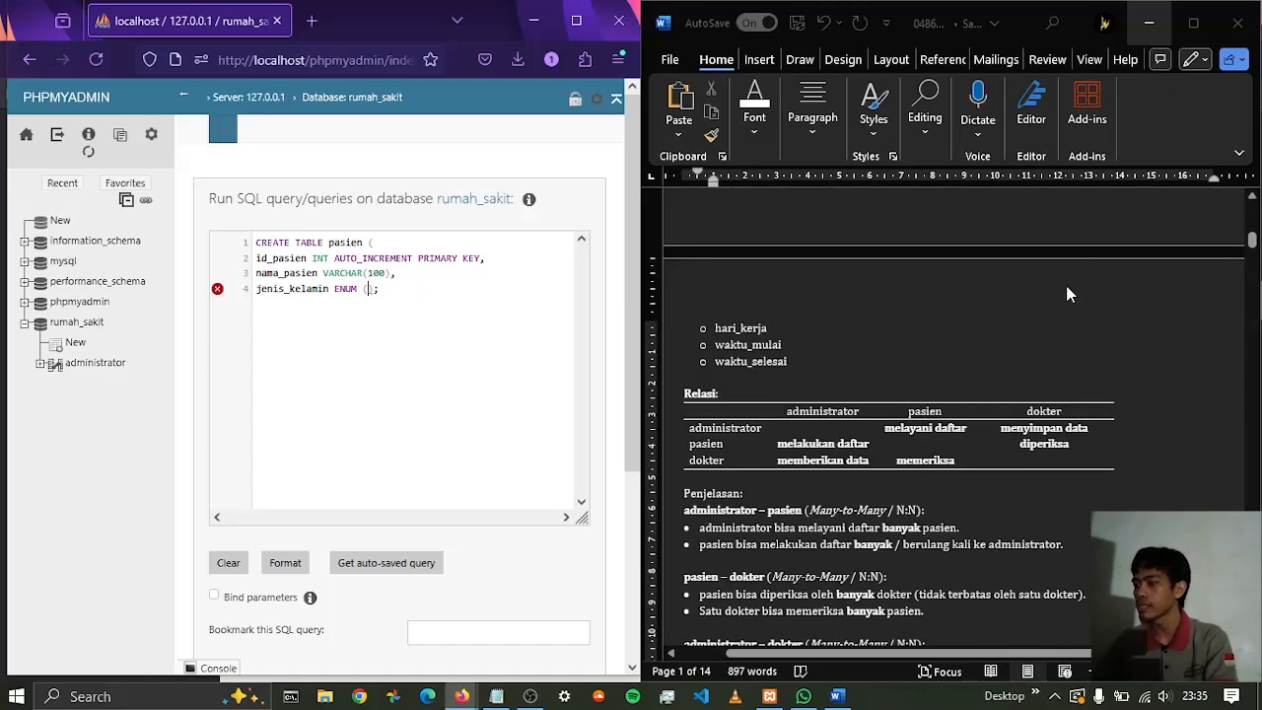
scroll(1065, 304, down, 15)
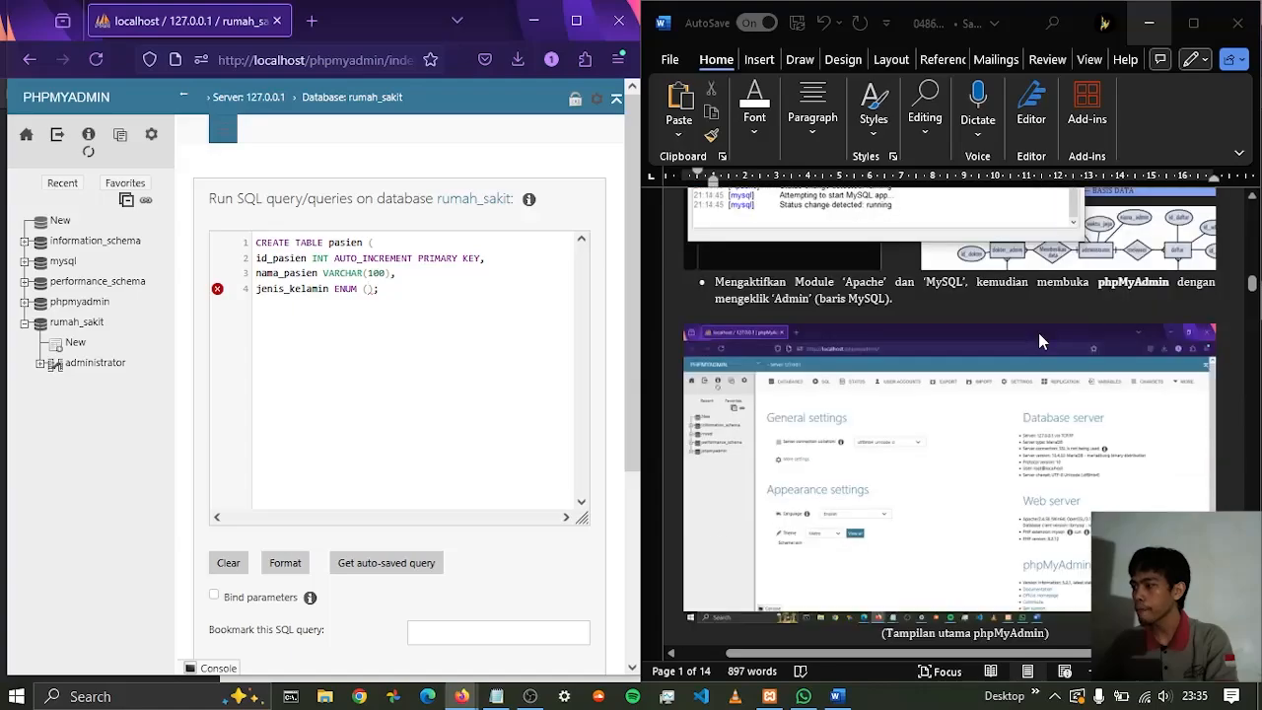
scroll(1040, 340, down, 15)
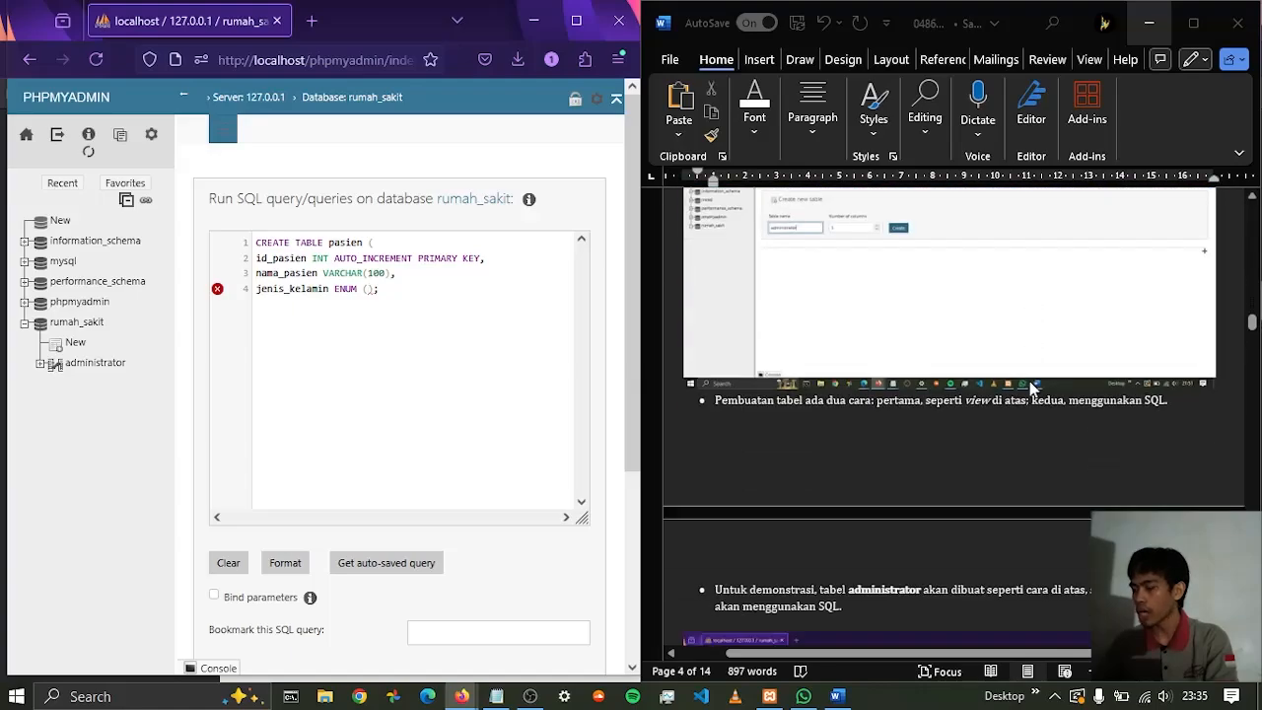
scroll(1028, 388, down, 10)
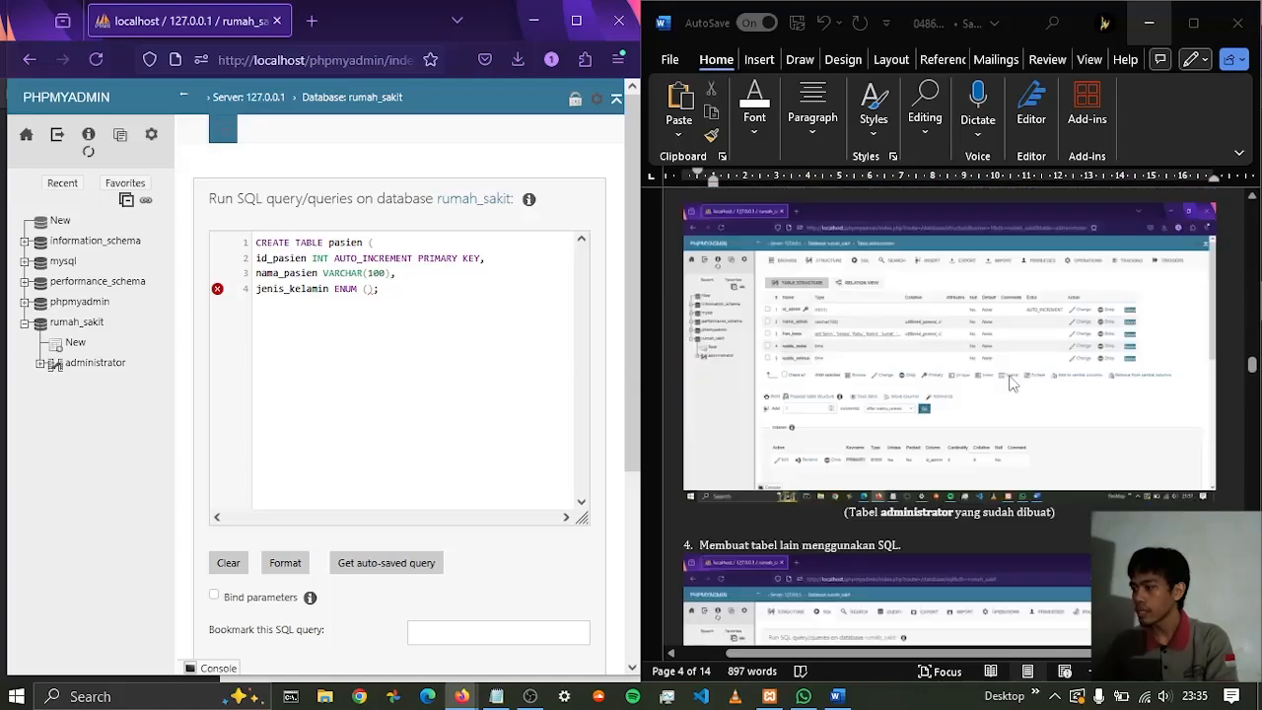
scroll(1012, 417, down, 3)
scroll(912, 386, up, 2)
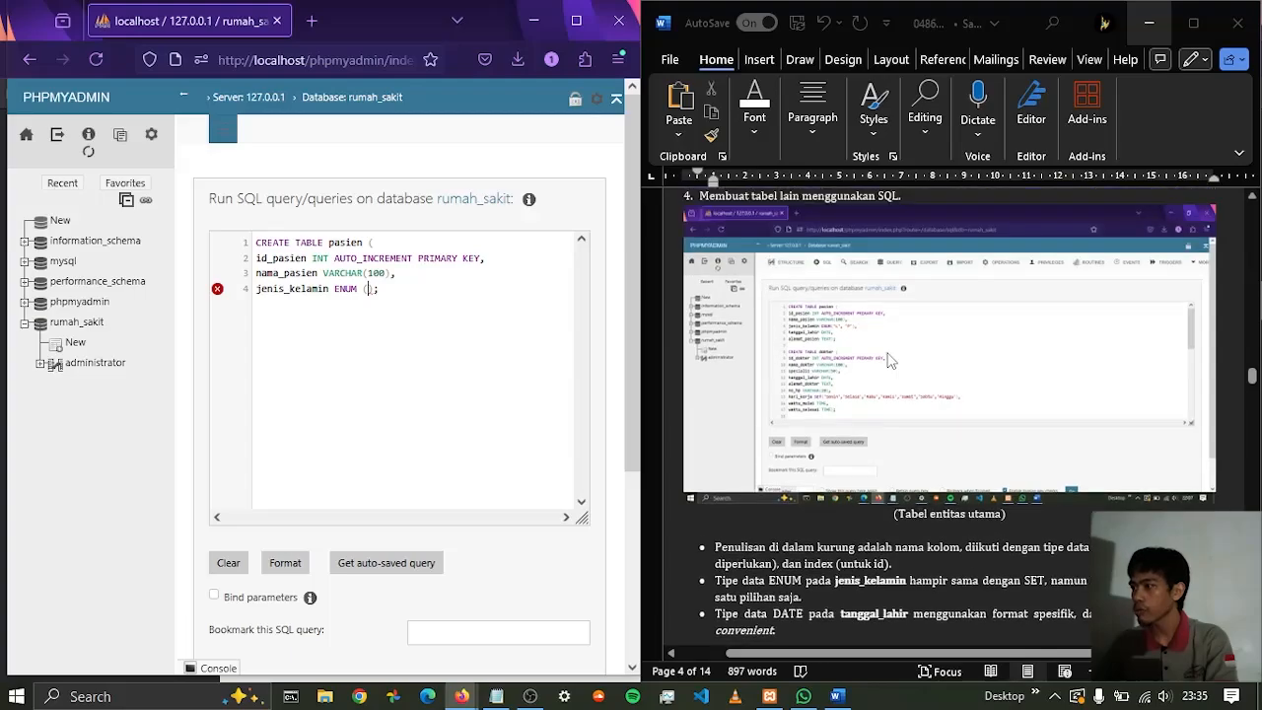
scroll(887, 362, up, 6)
scroll(979, 405, up, 4)
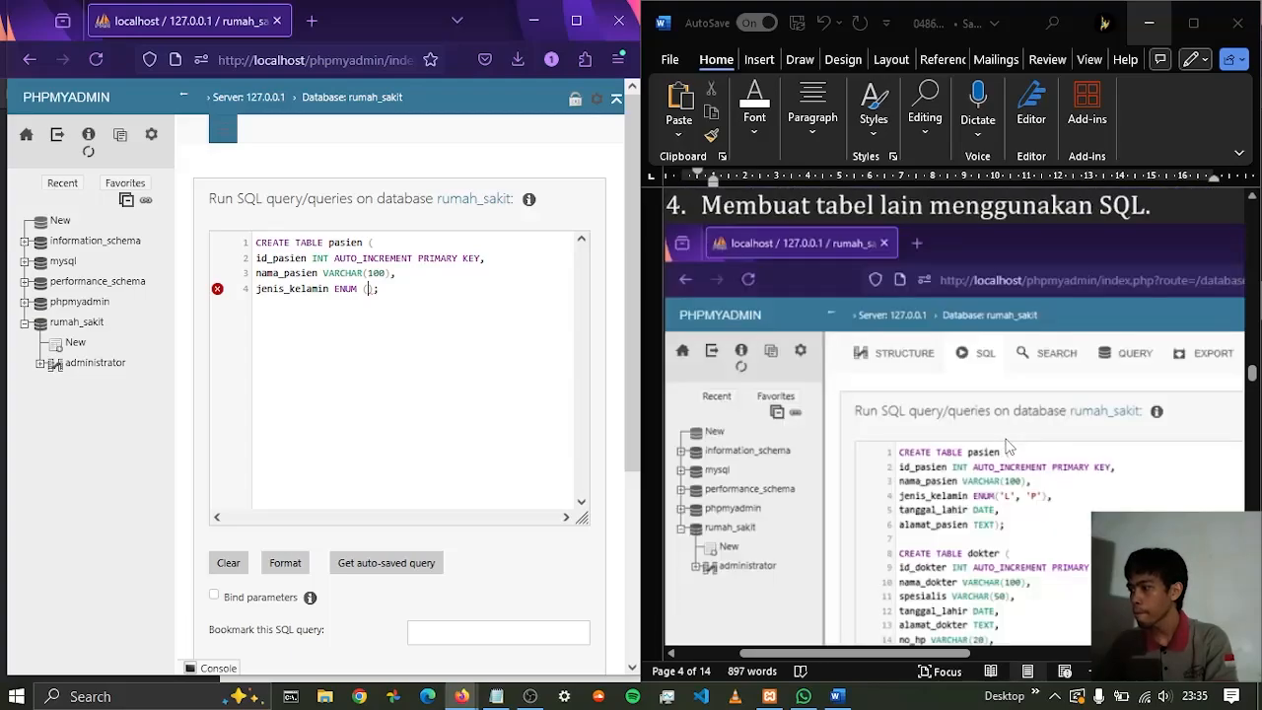
scroll(1011, 443, up, 2)
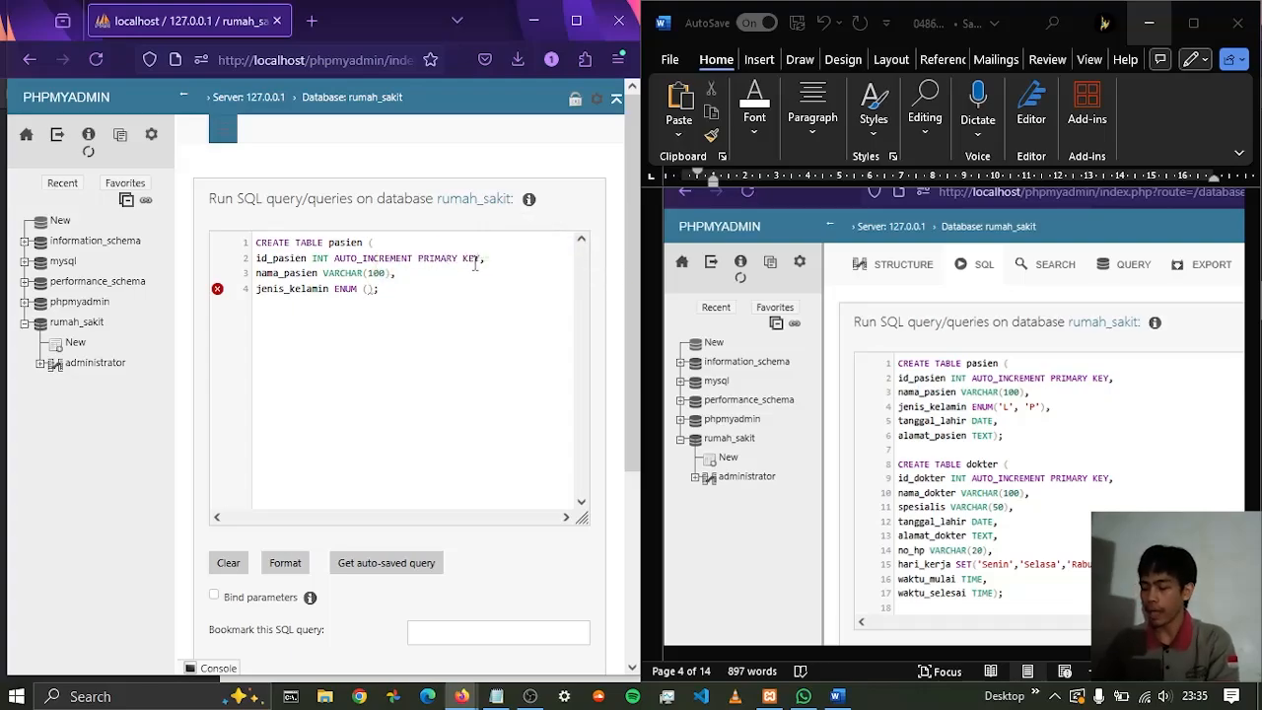
Remove the extra space after ENUM and complete the jenis_kelamin column with the values 'L','P', ending it with a comma
key(BackSpace)
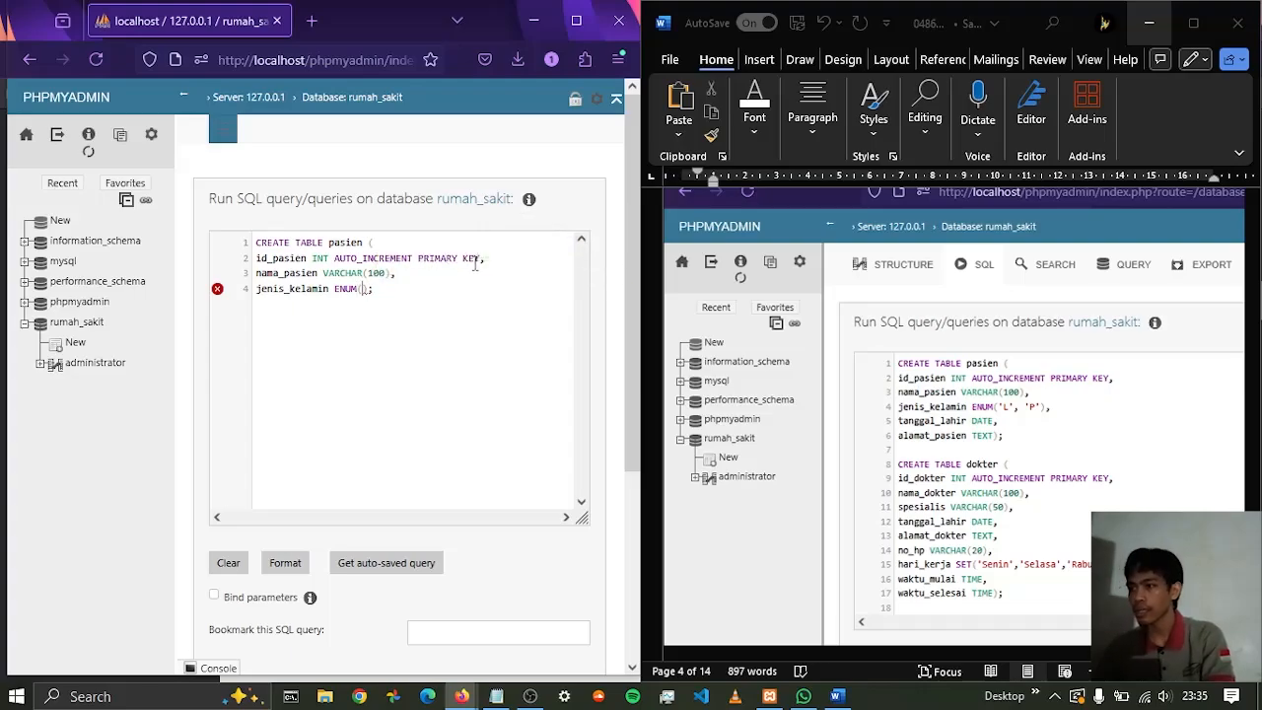
text(')
text(L')
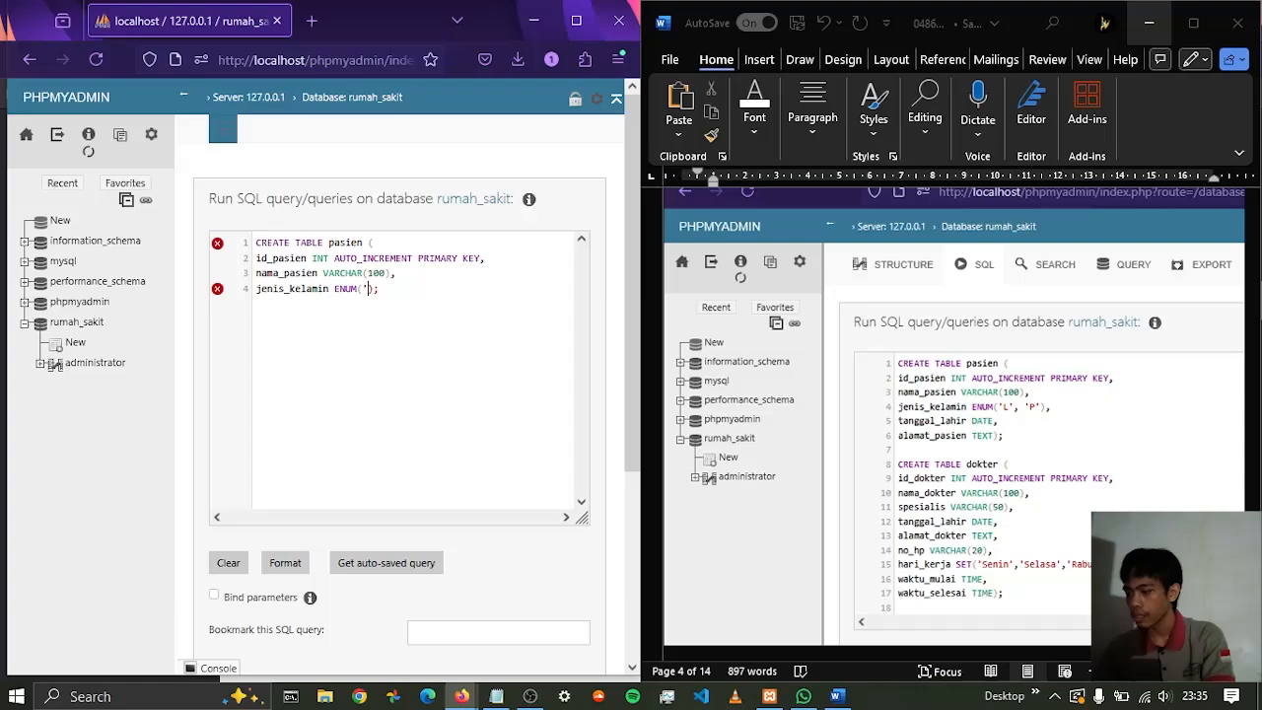
text(,')
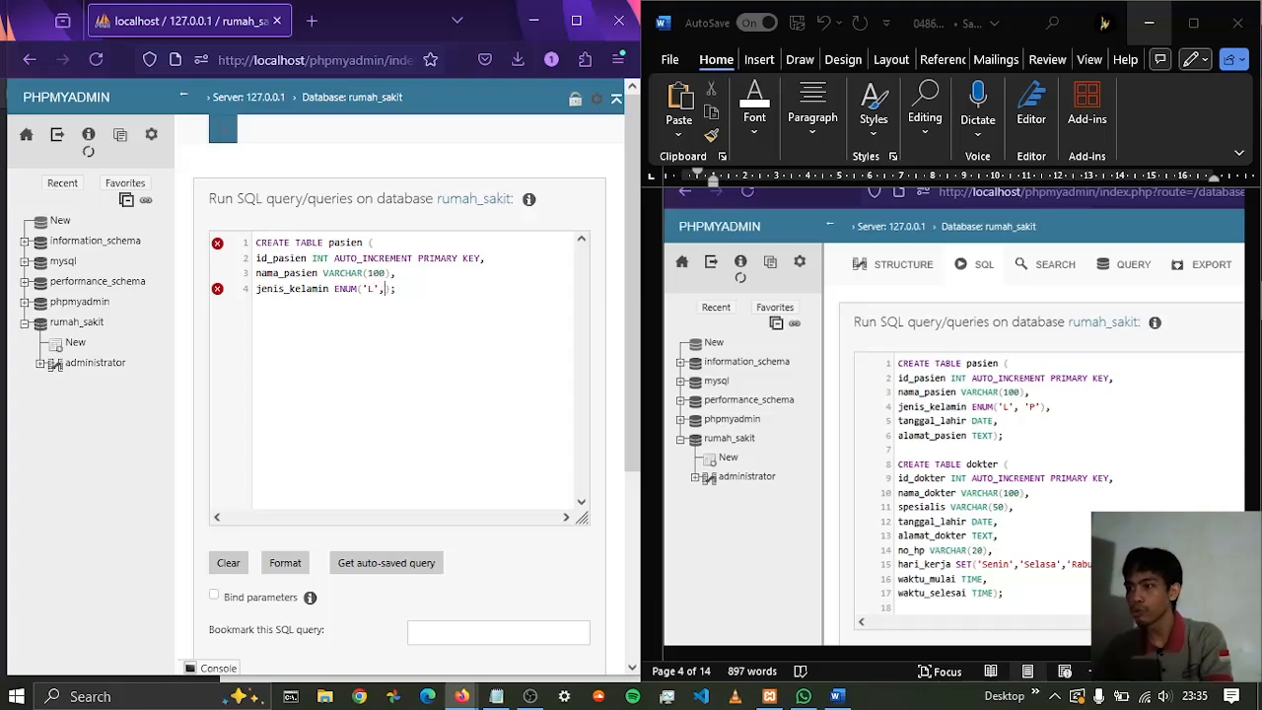
text(P')
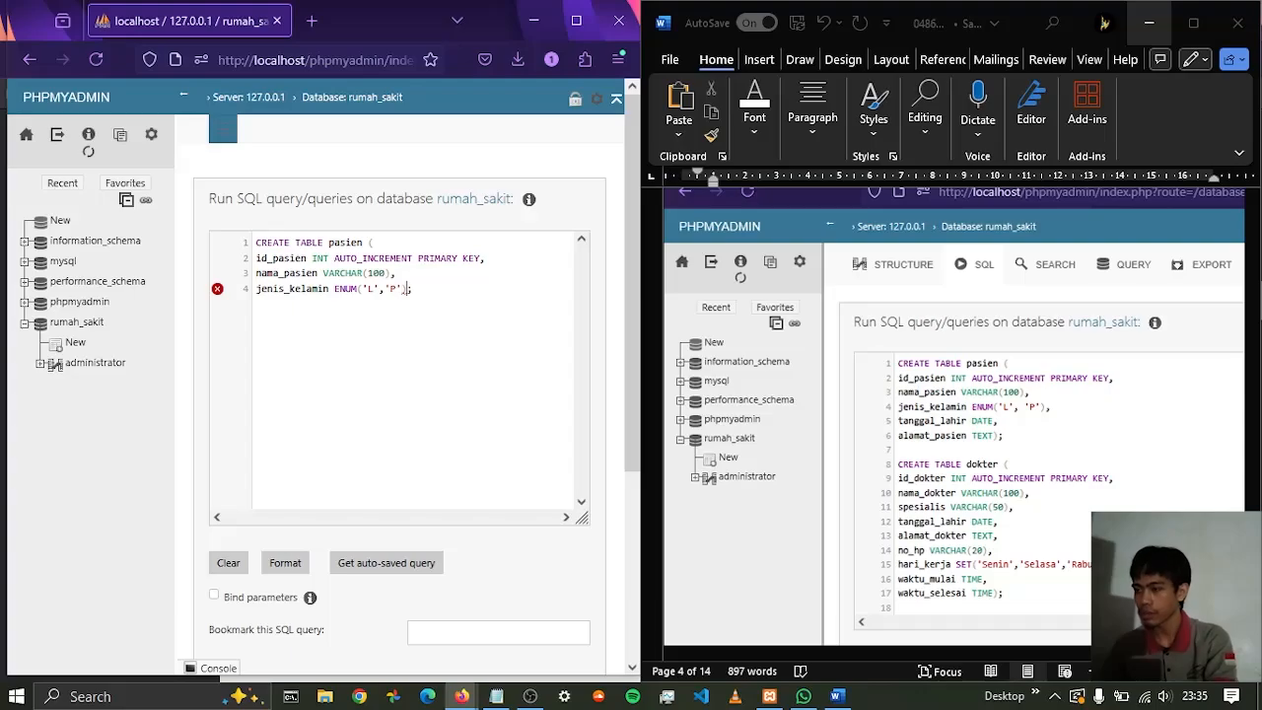
text(),)
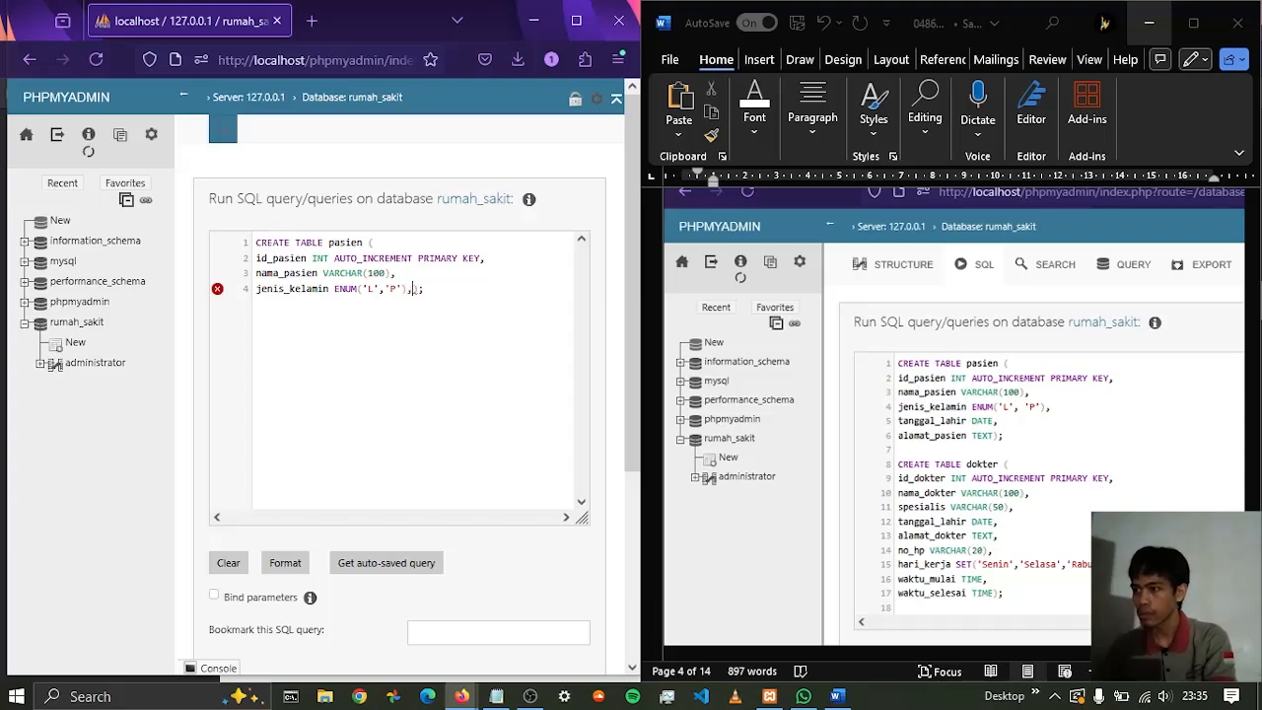
Add the tanggal_lahir column with type DATE on a new line, ending it with a comma
key(Return)
scroll(1027, 478, up, 2)
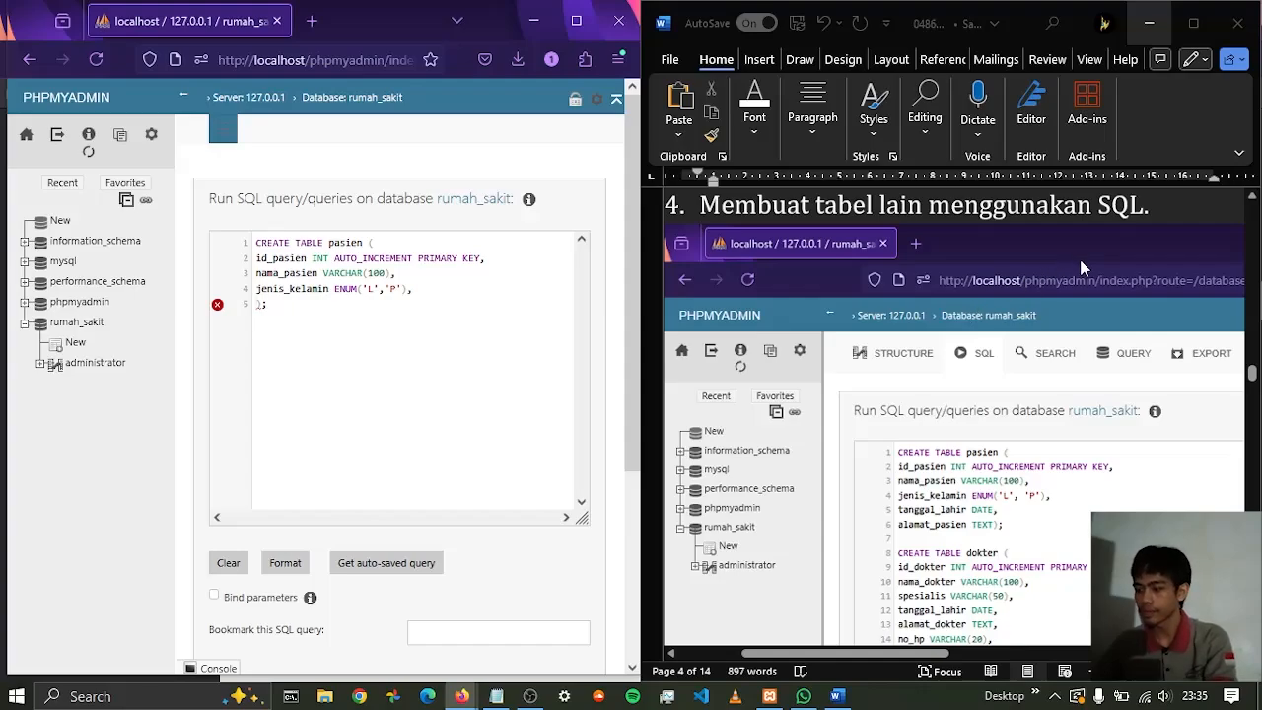
text(tanggal)
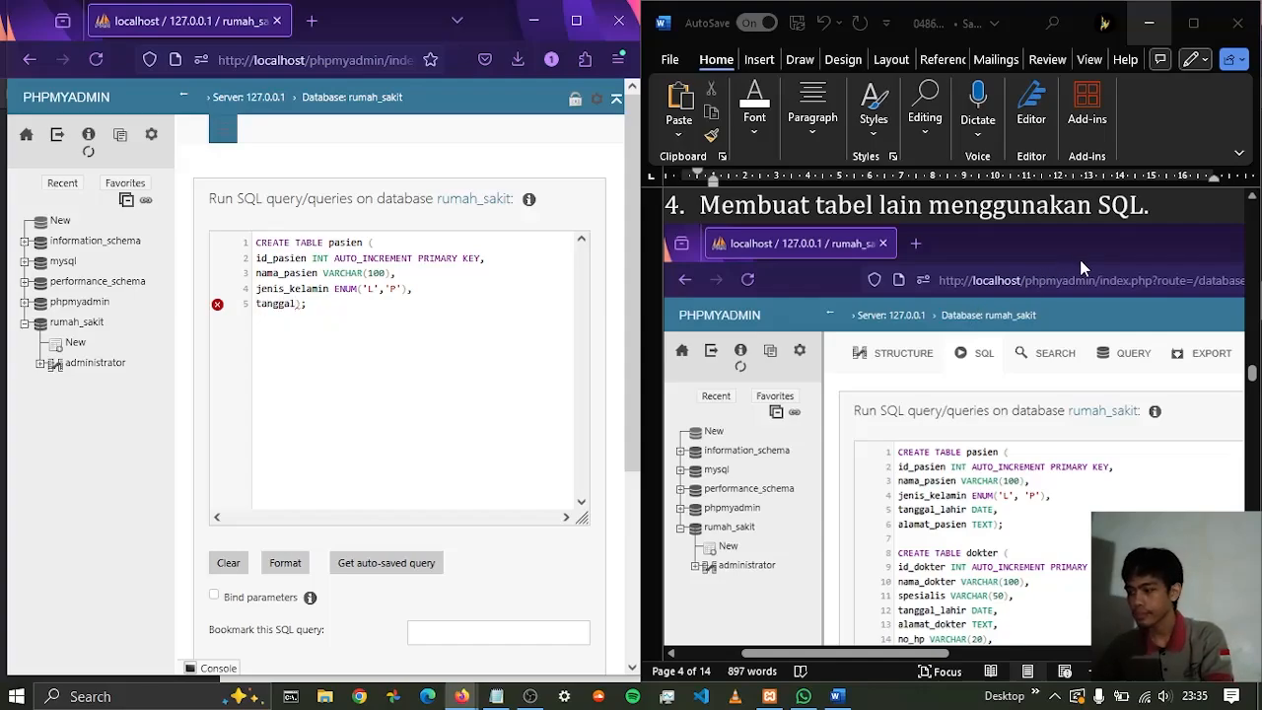
text(_lahir )
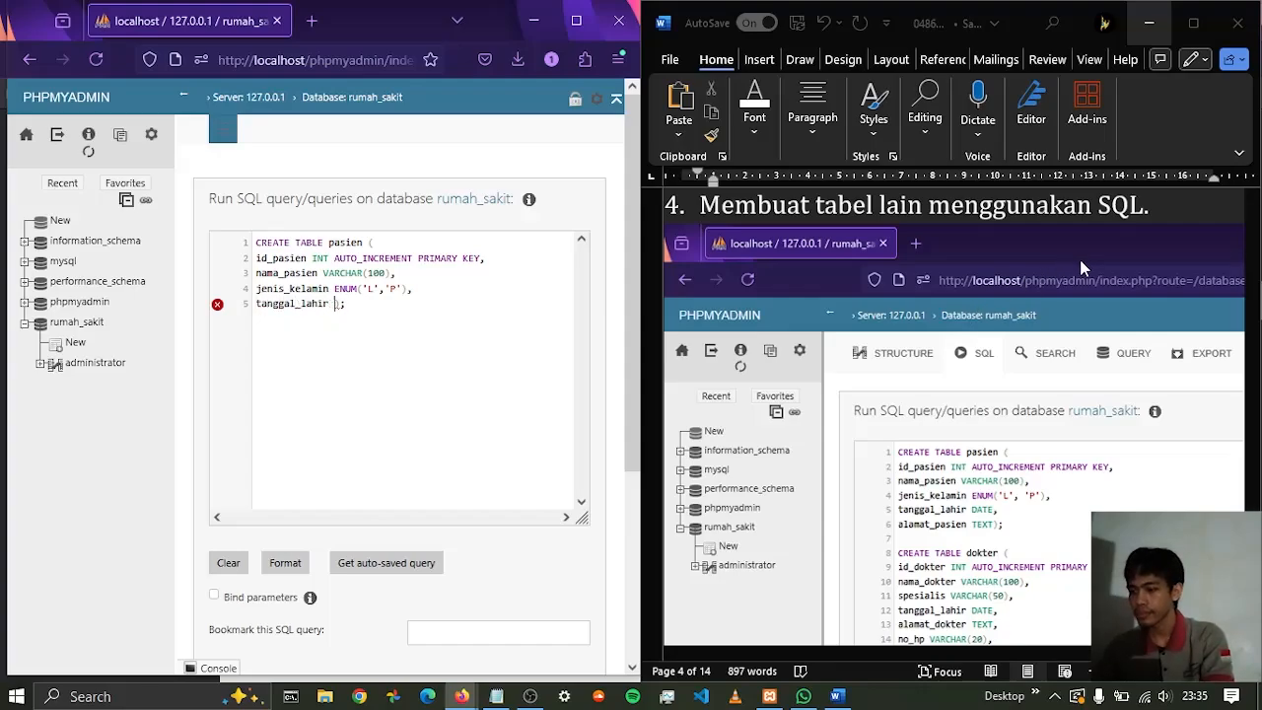
text(DA)
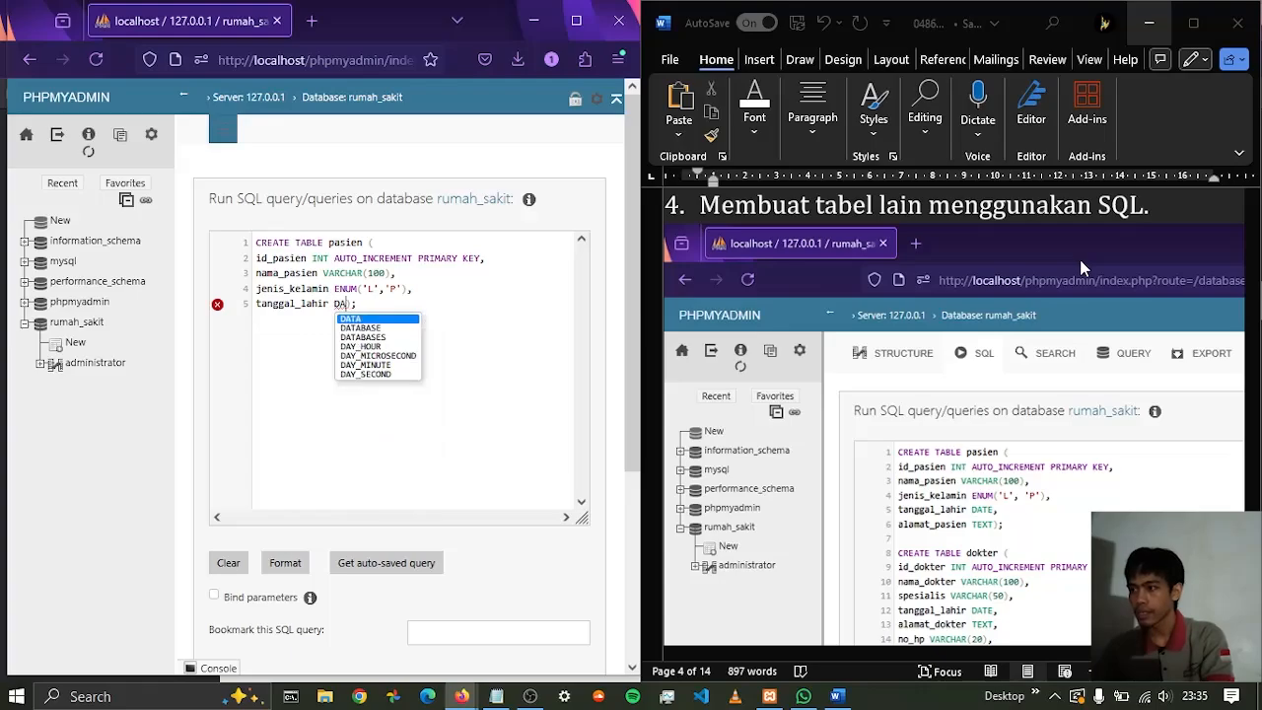
text(TE)
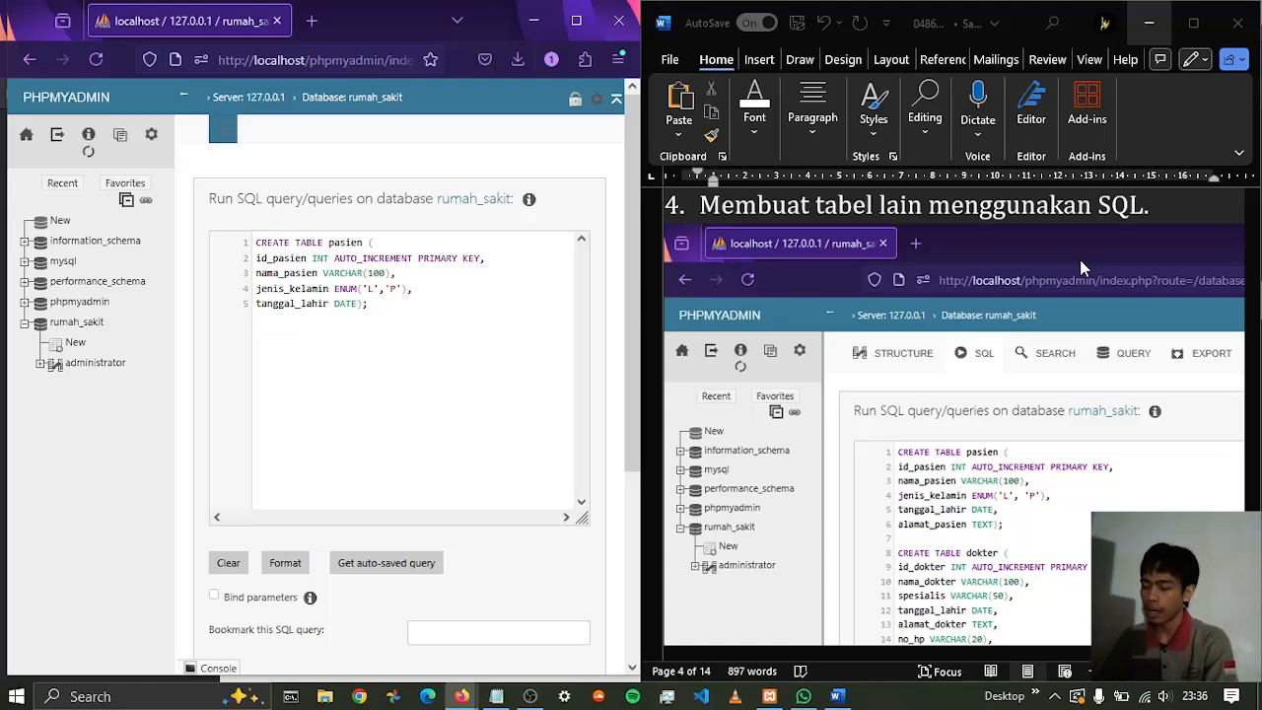
text(,)
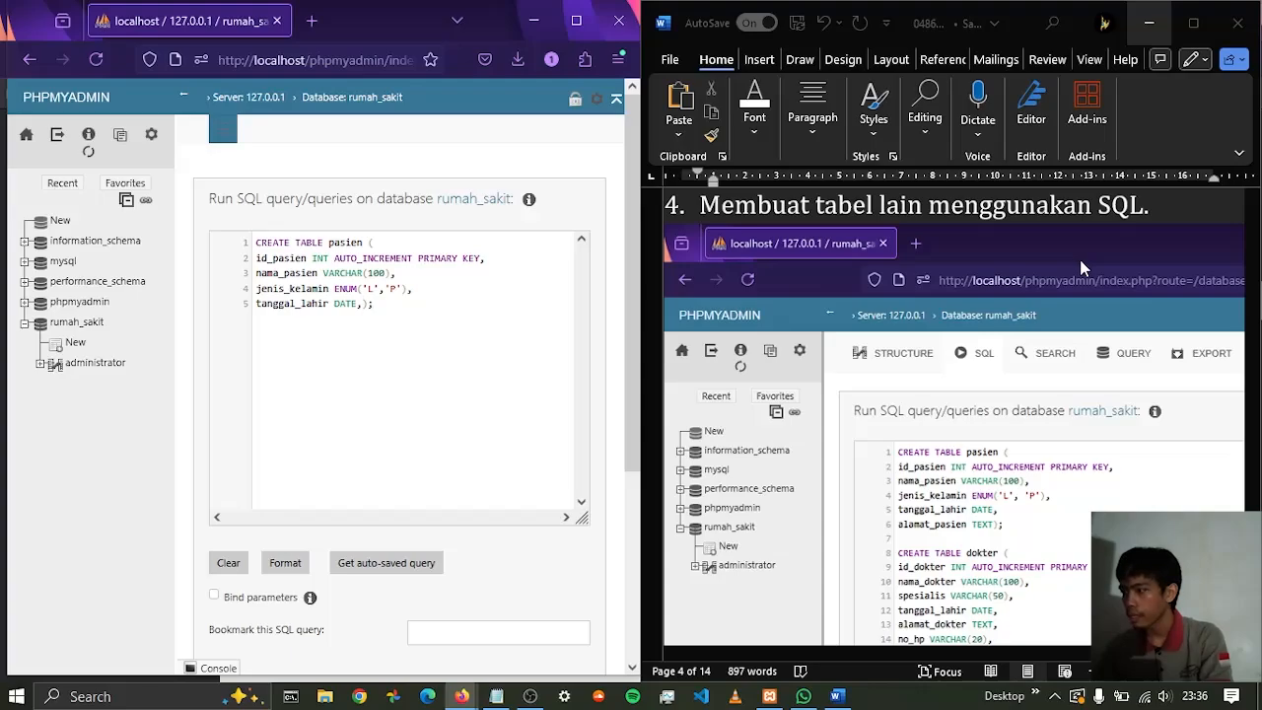
Add alamat_pasien with type TEXT as the last column of the pasien table, on a new line before the closing parenthesis
key(Return)
text(a)
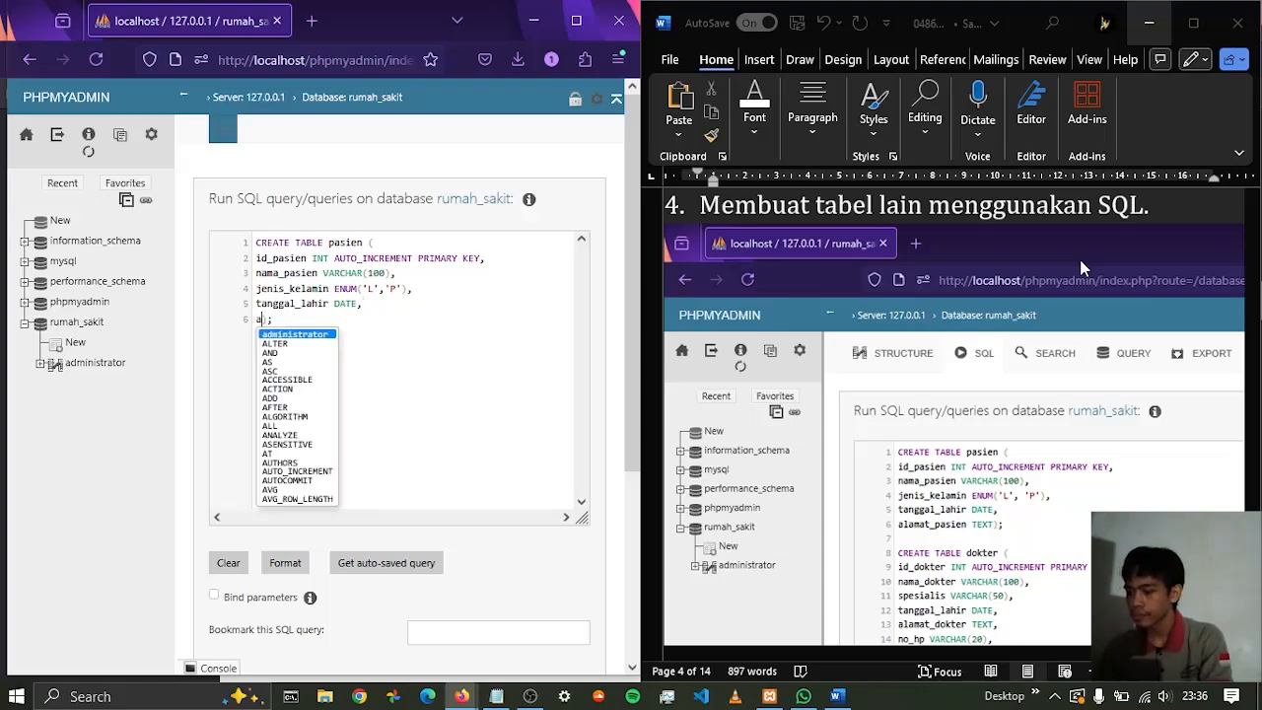
text(lamat_pas)
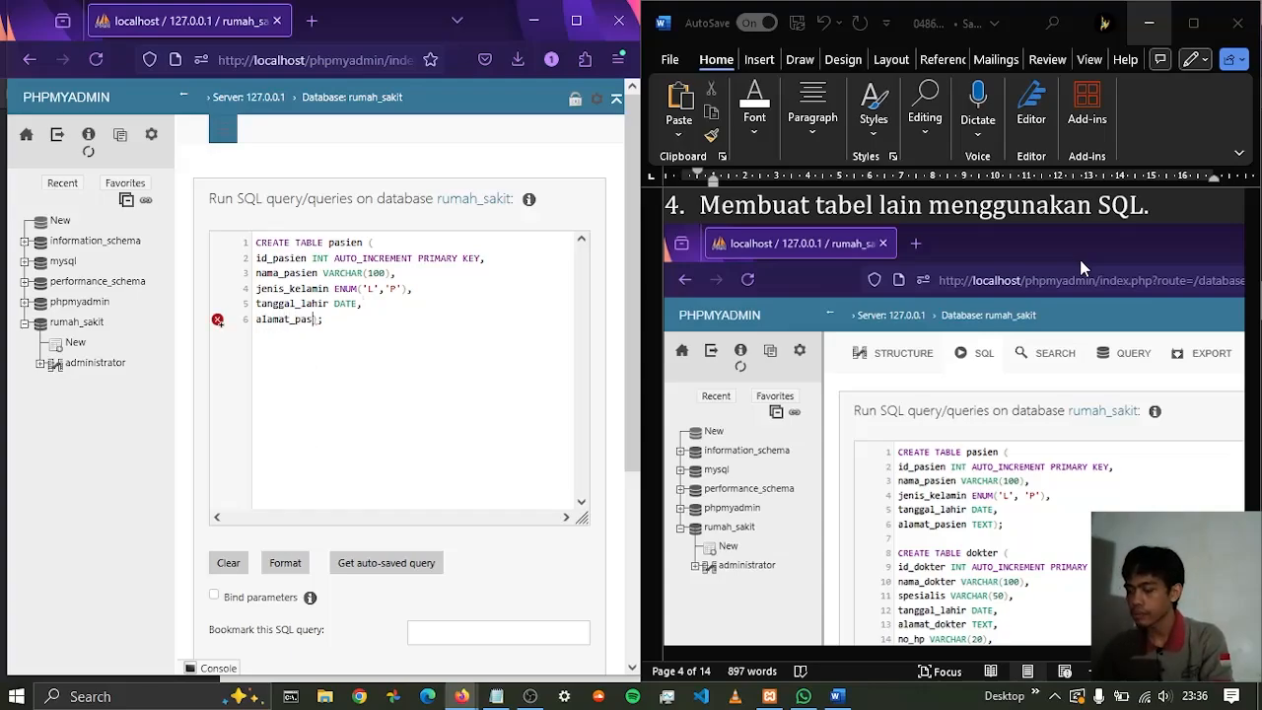
text(ien)
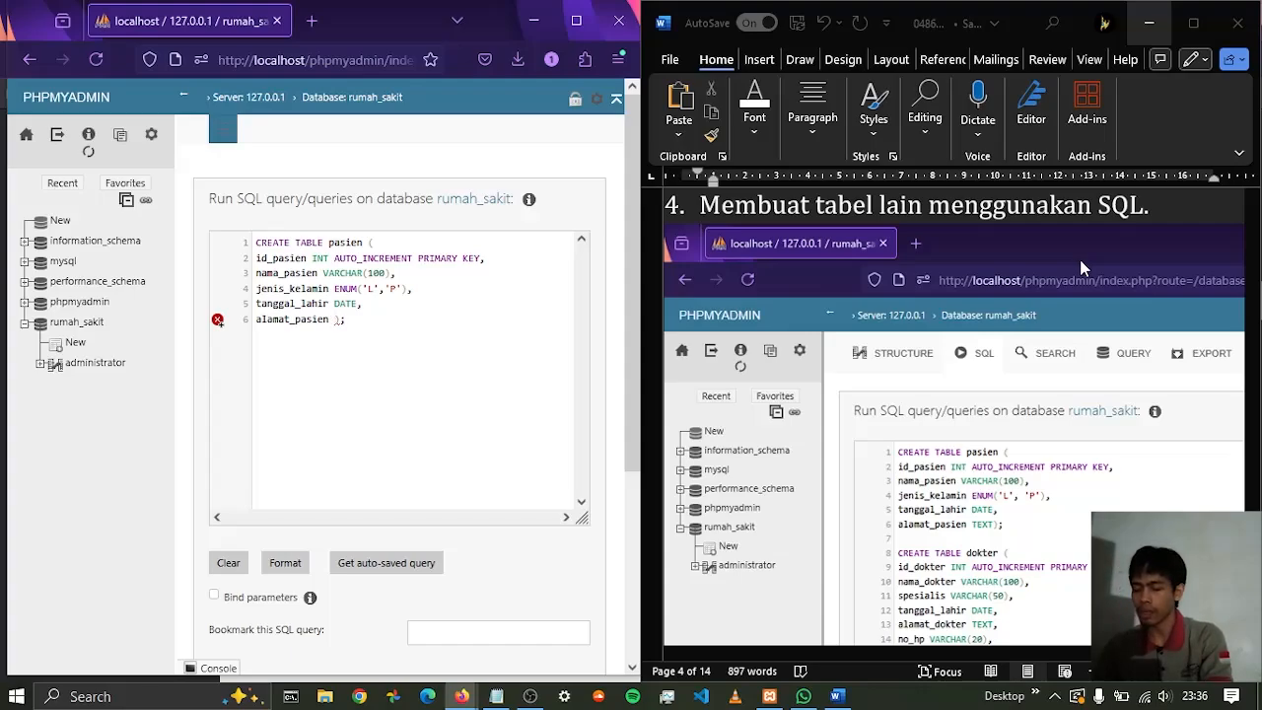
text( TEXT)
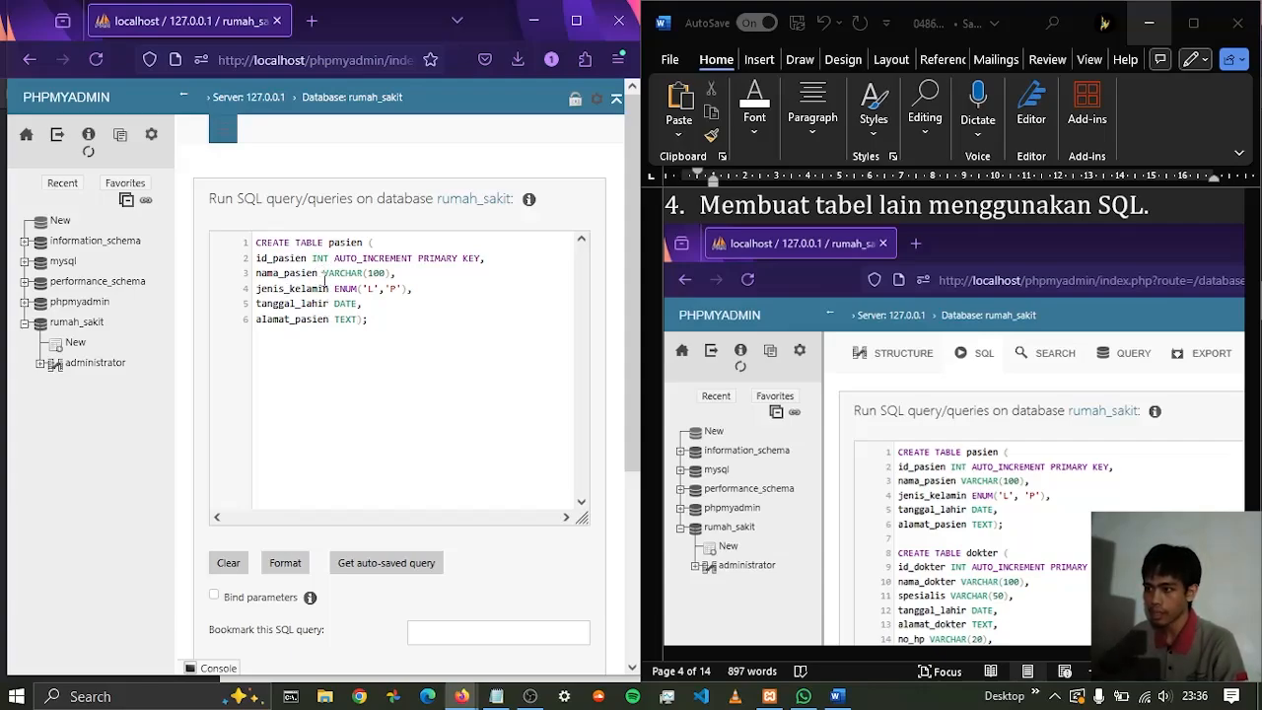
drag(324, 282, 366, 281)
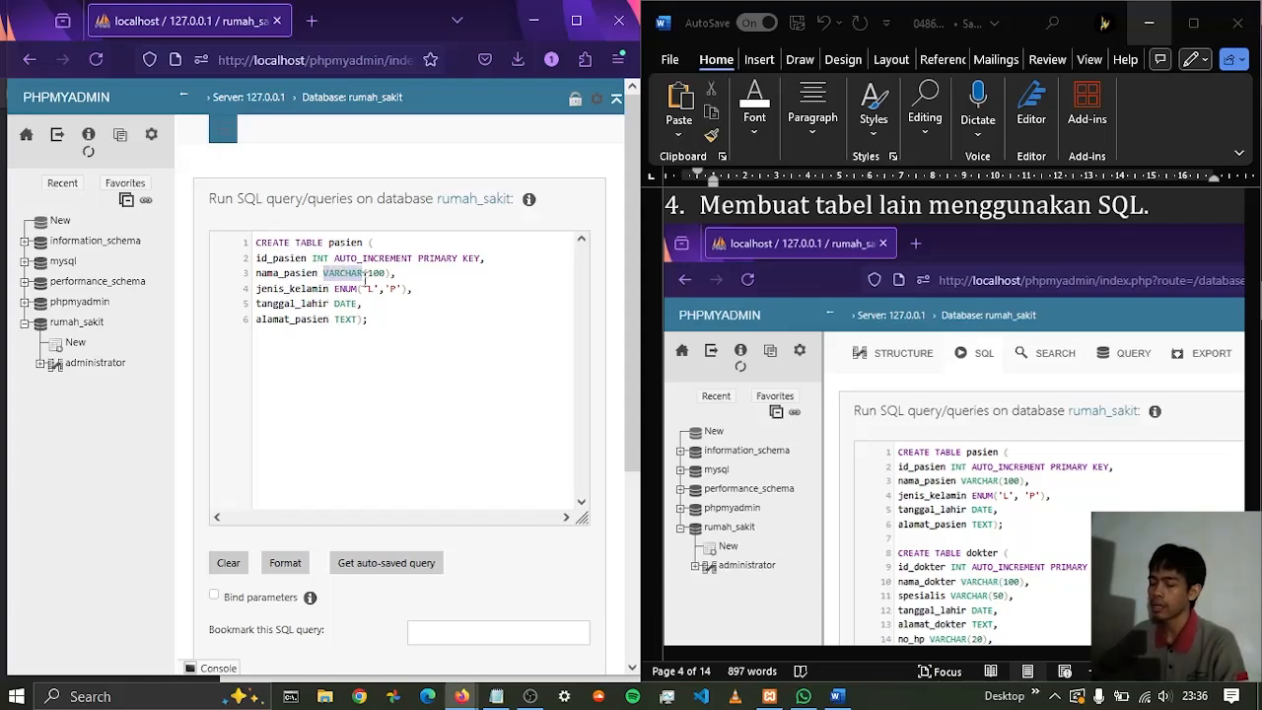
mouse_move(386, 290)
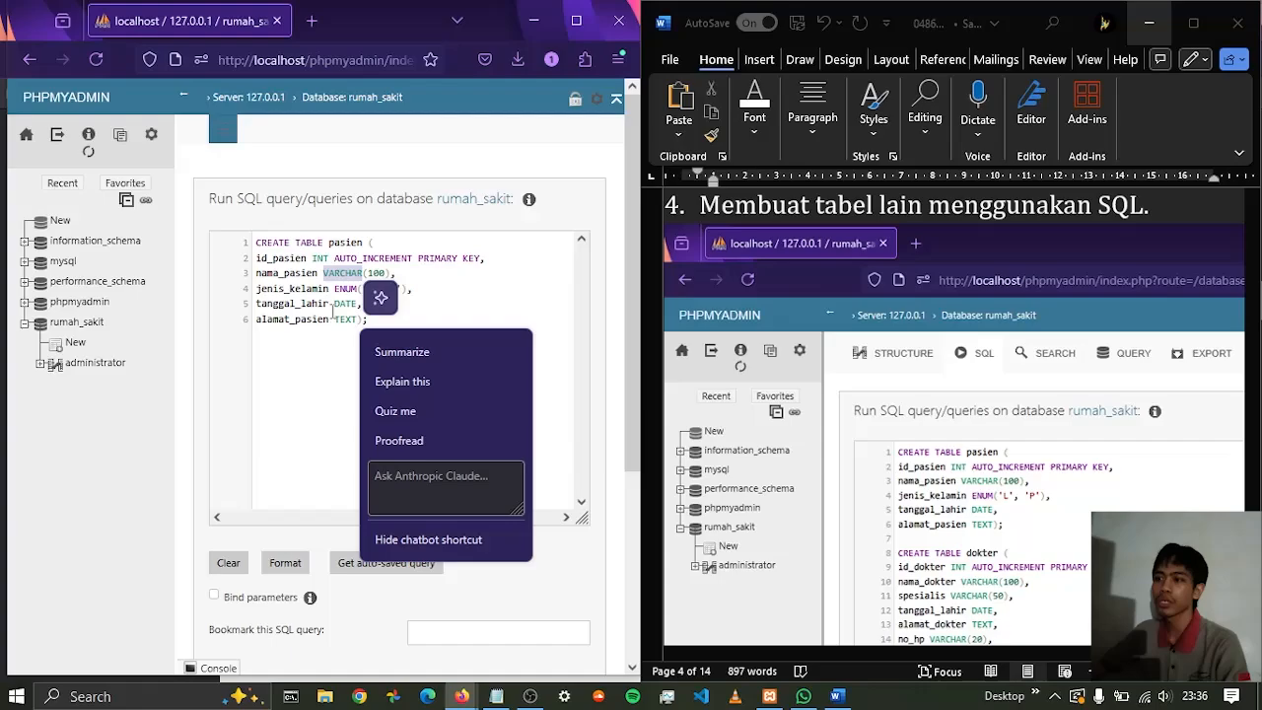
drag(259, 271, 322, 275)
drag(336, 318, 350, 320)
Begin a CREATE TABLE dokter statement below the pasien statement, leaving a blank line between them and its closing parenthesis and semicolon on a new line
click(394, 321)
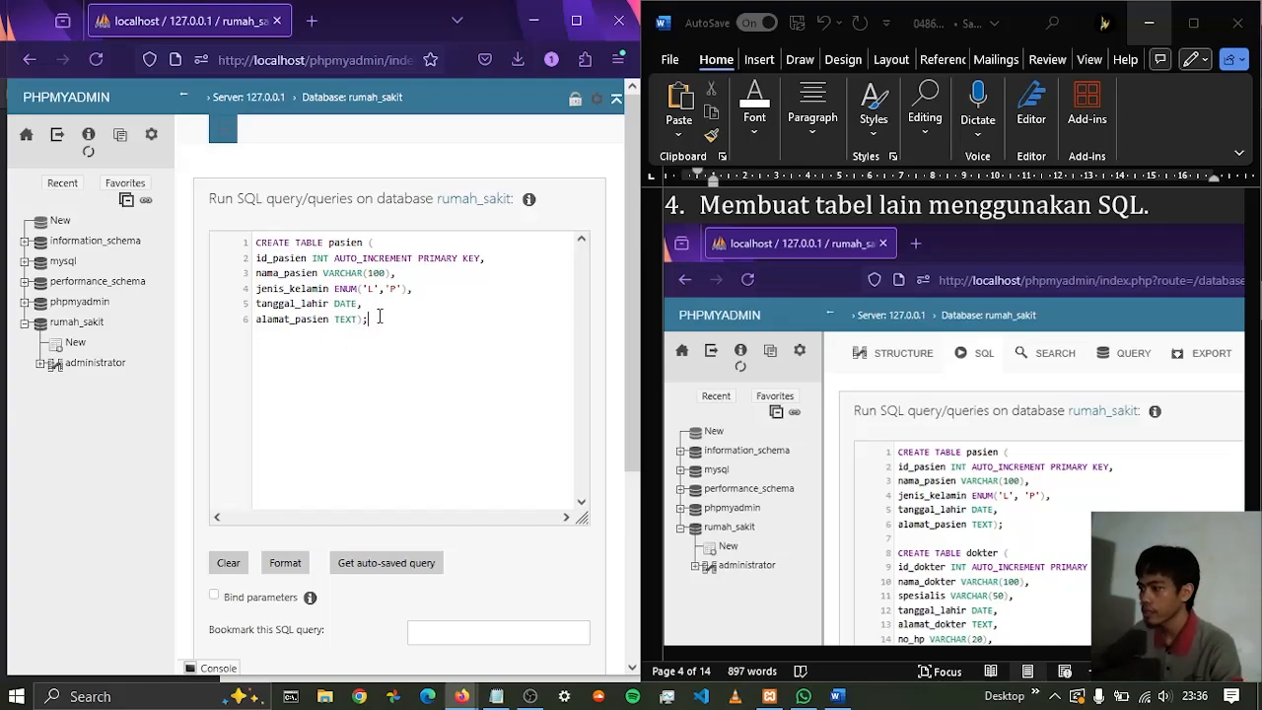
key(Return)
key(Return)
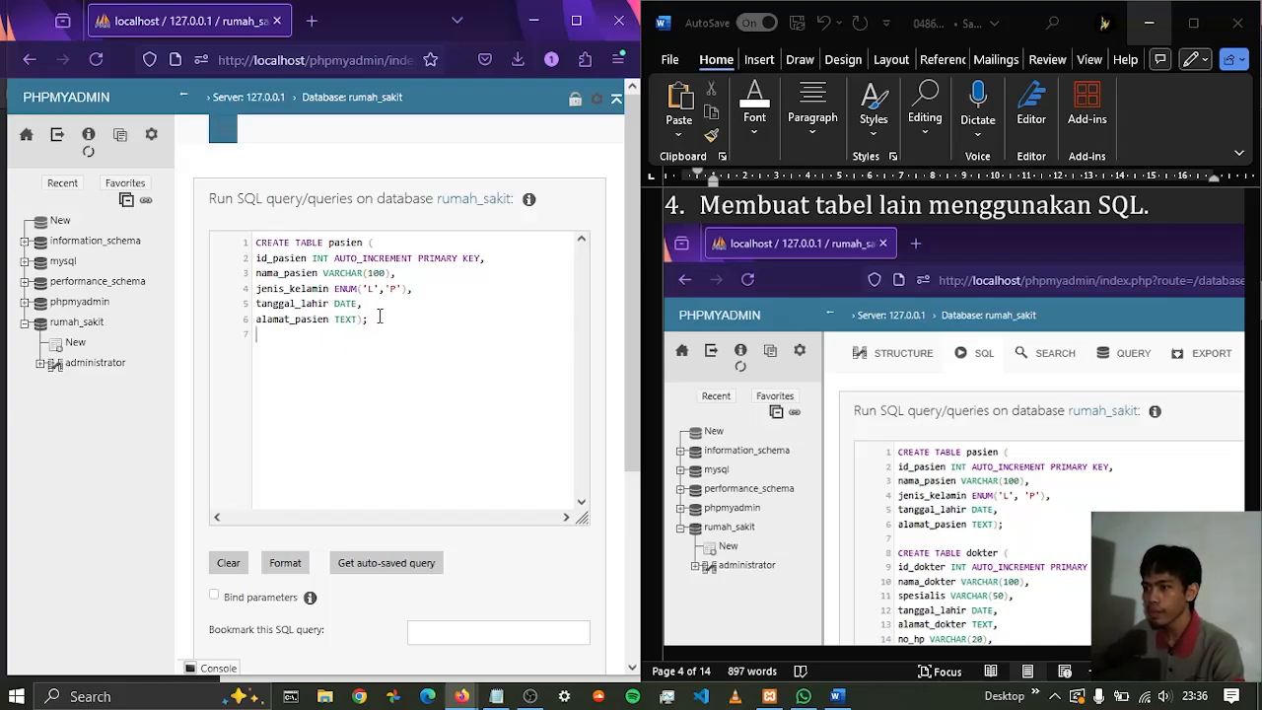
text(cre)
key(Return)
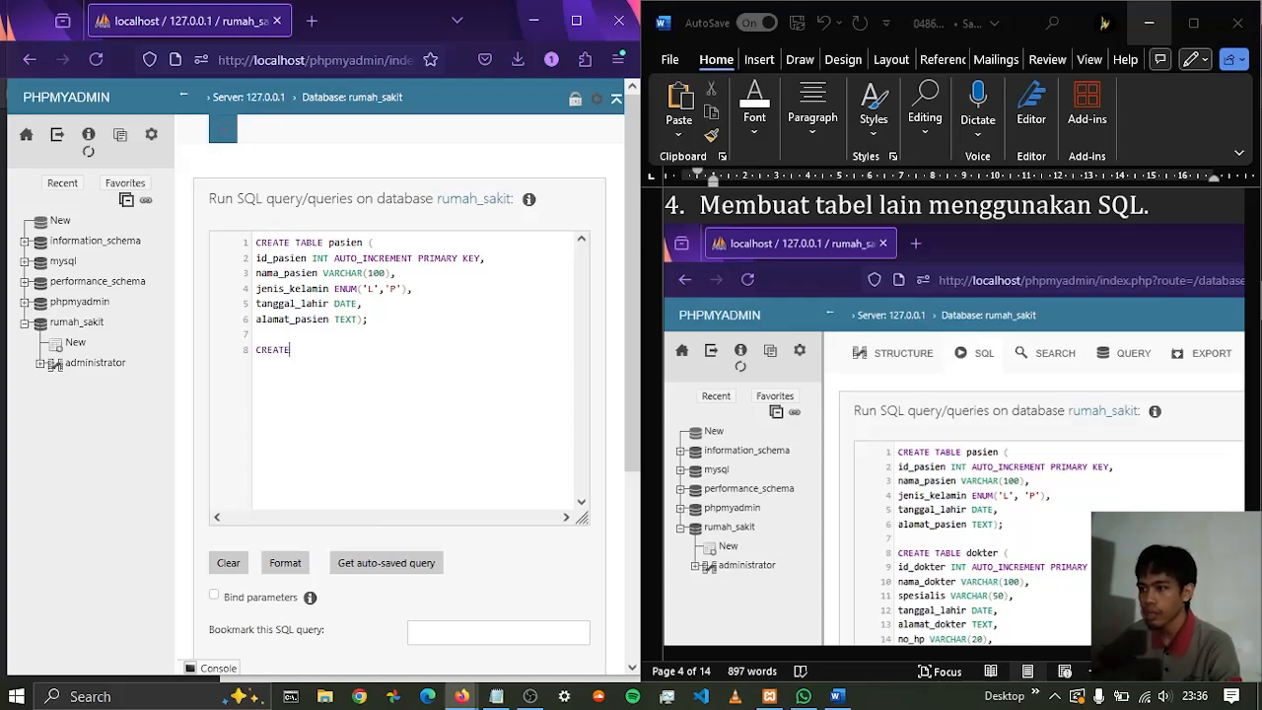
text(table)
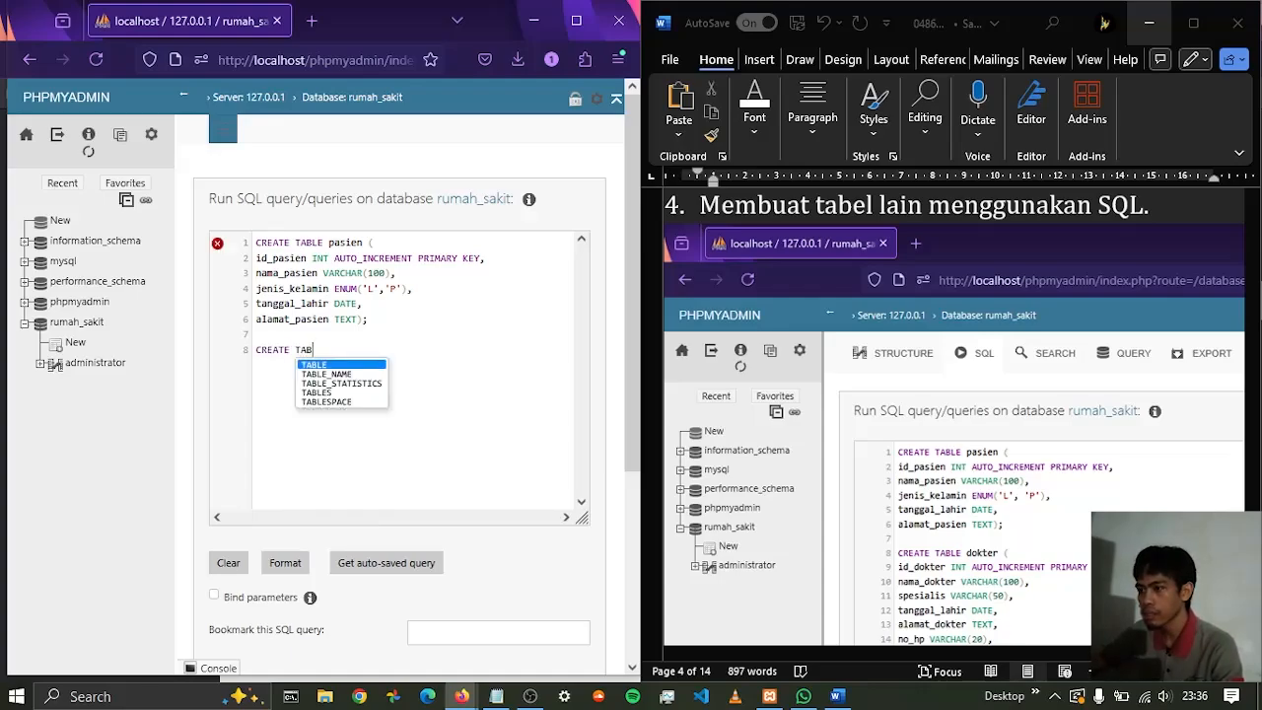
key(Return)
text(dokter)
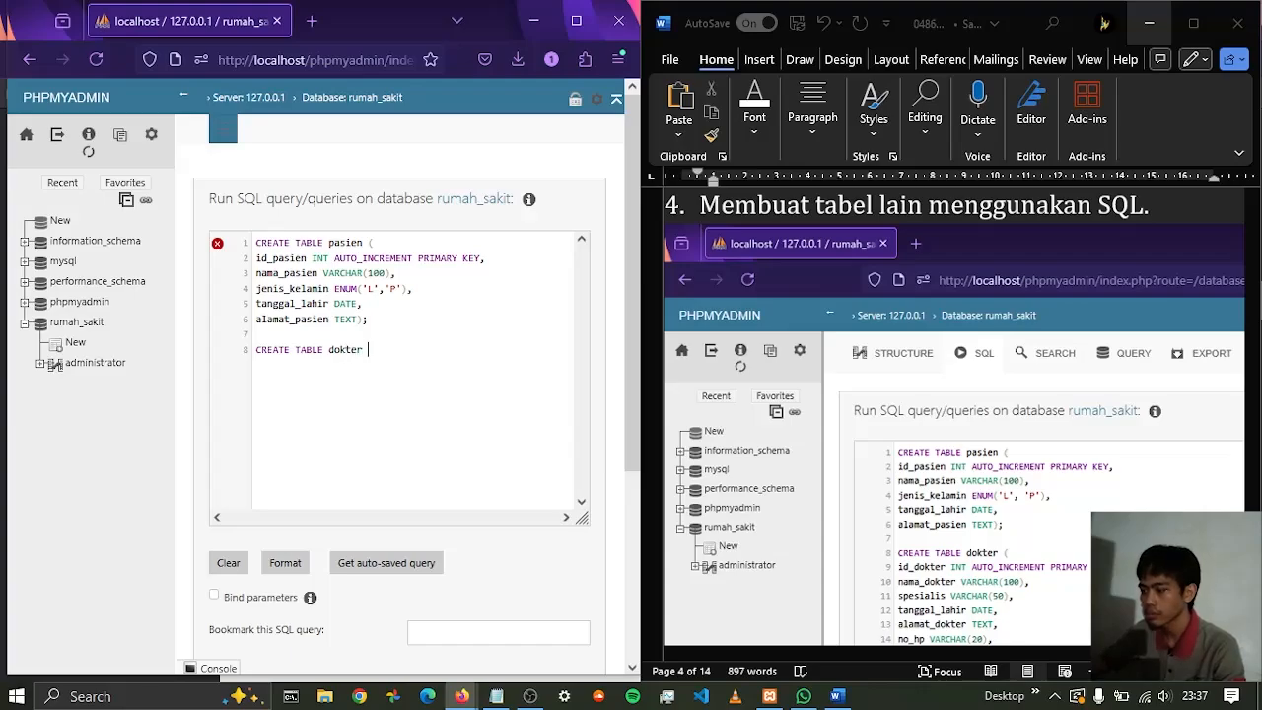
text( ();)
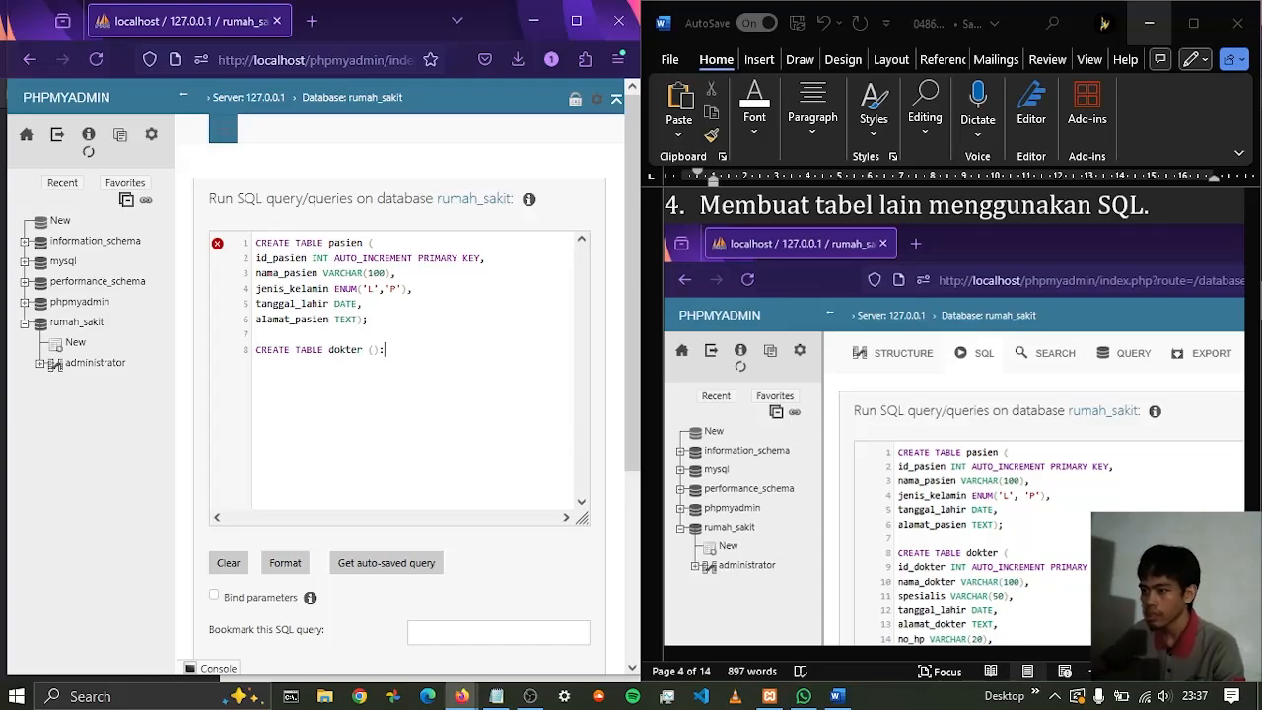
key(Left)
key(Left)
key(Return)
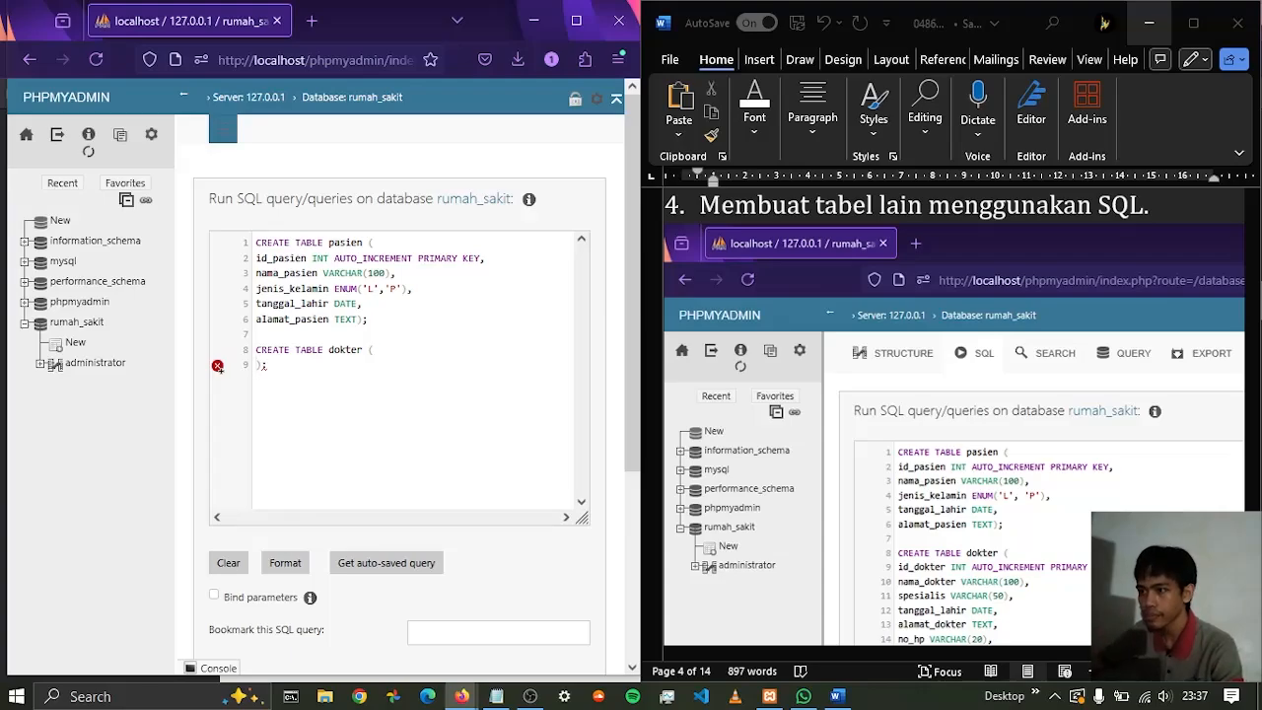
Define the first dokter column as id_dokter INT AUTO_INCREMENT PRIMARY KEY, ending it with a comma
text(id_dokter INT )
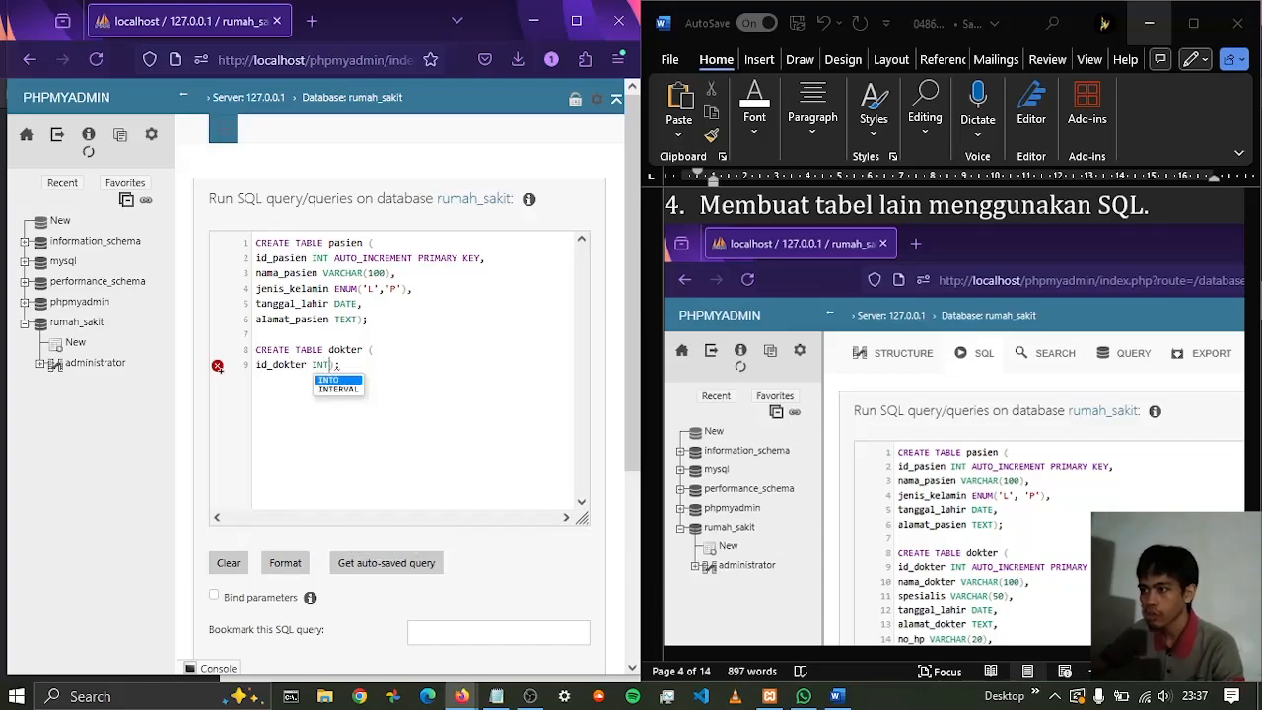
text(AUTO_INCREMENT)
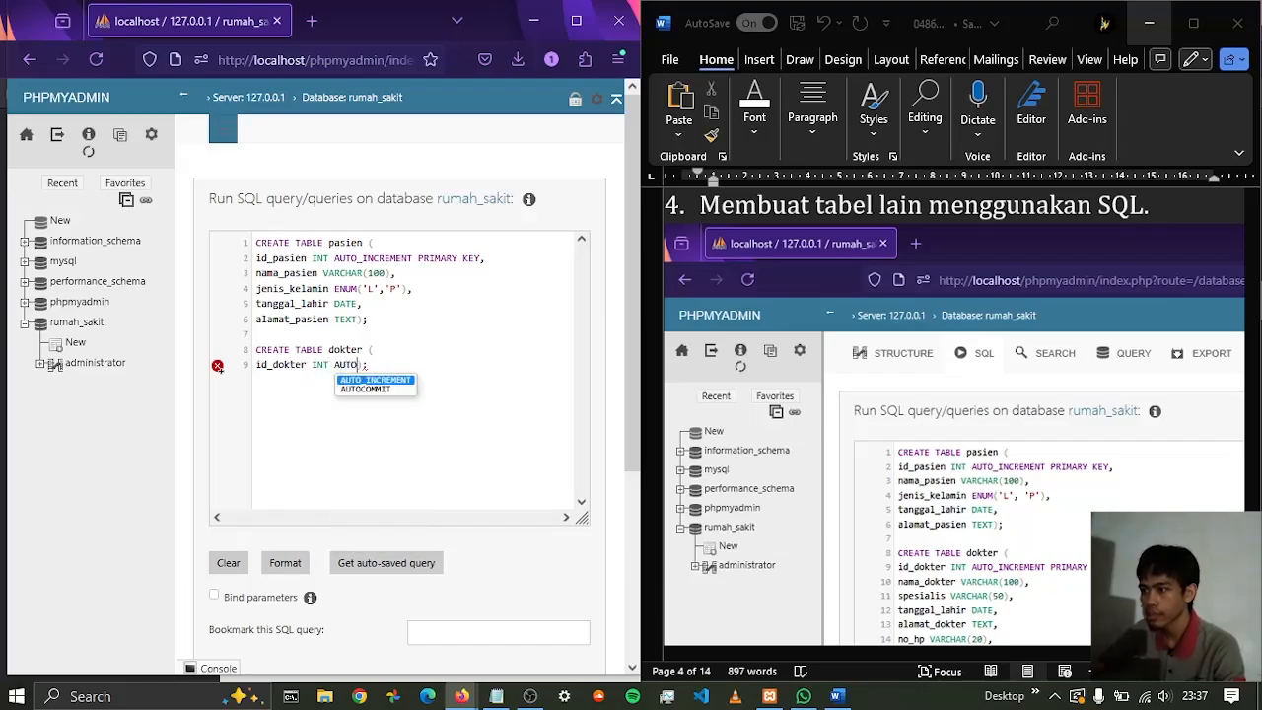
text( PRIMARY)
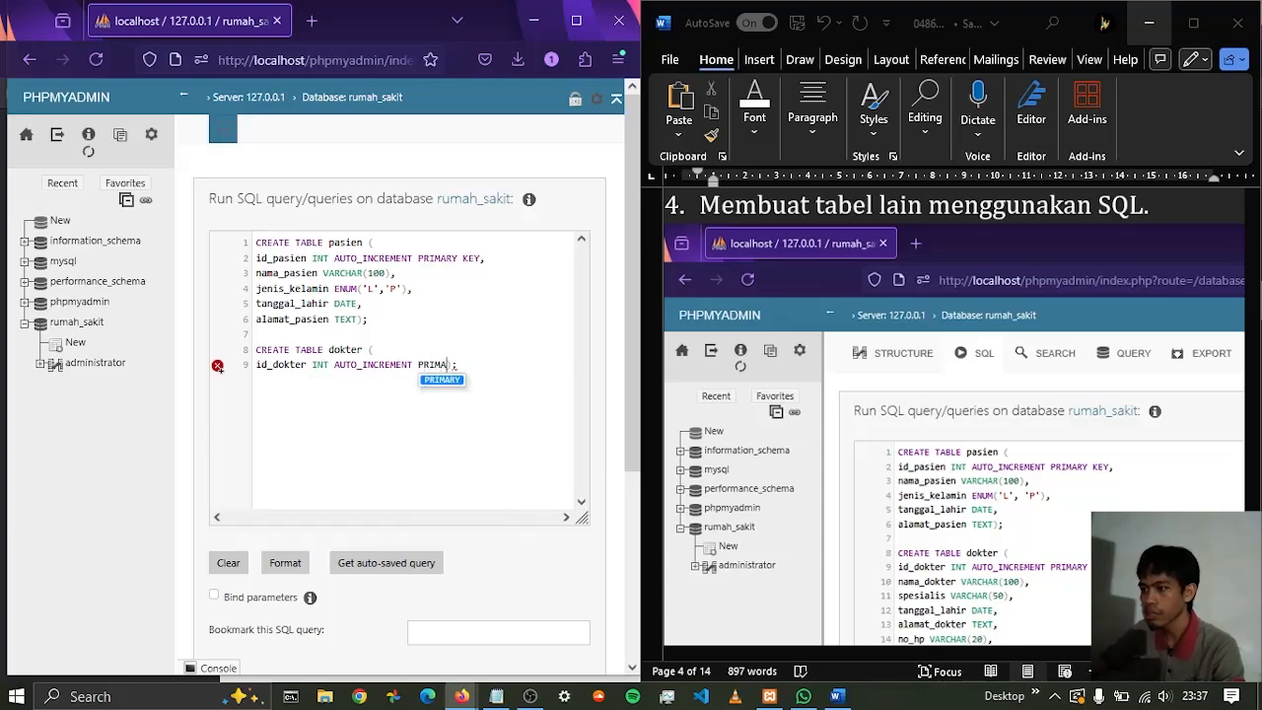
text( KEY,)
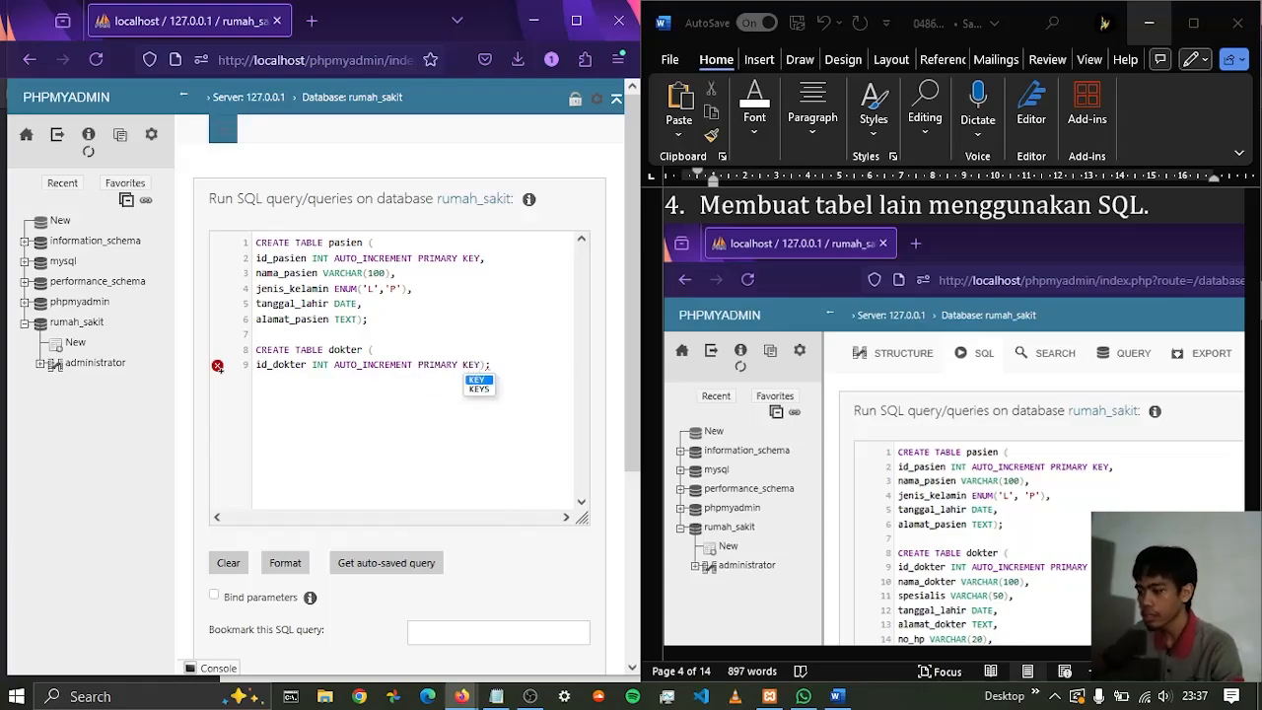
Add the nama_dokter column with type VARCHAR(100) on a new line, ending it with a comma
key(Return)
text(ama_dokter)
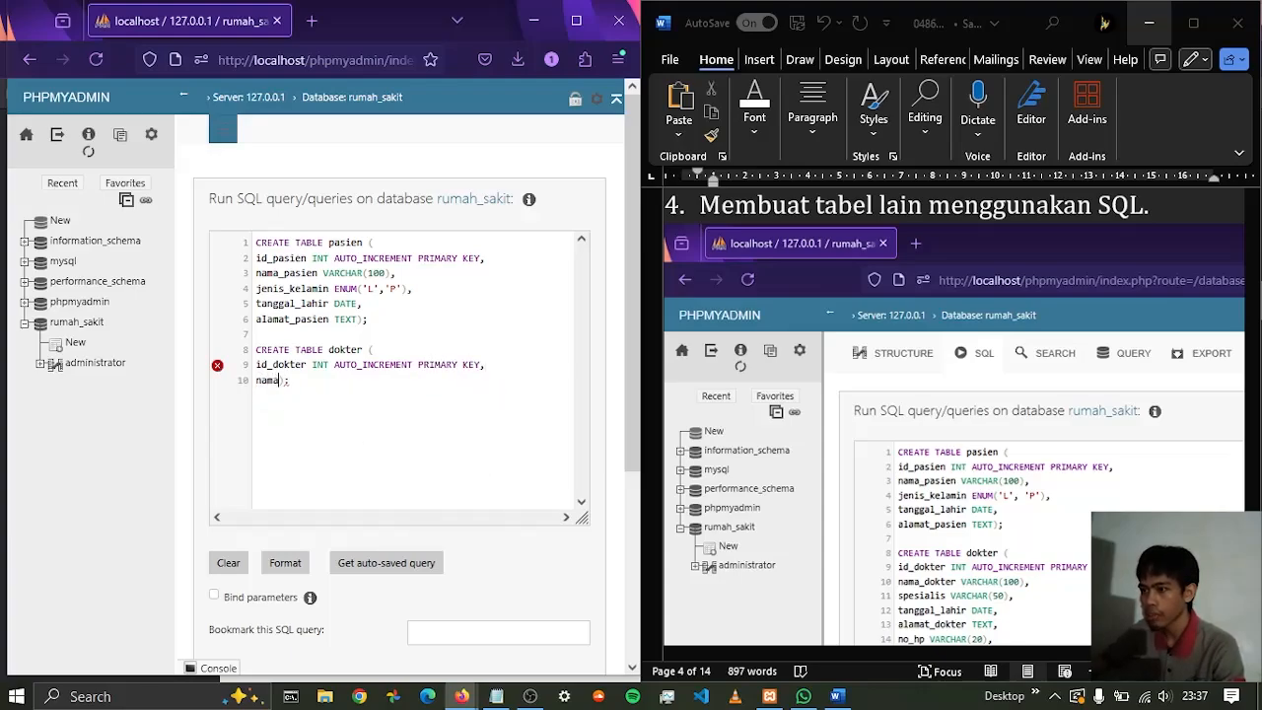
text( VARCHAR(100))
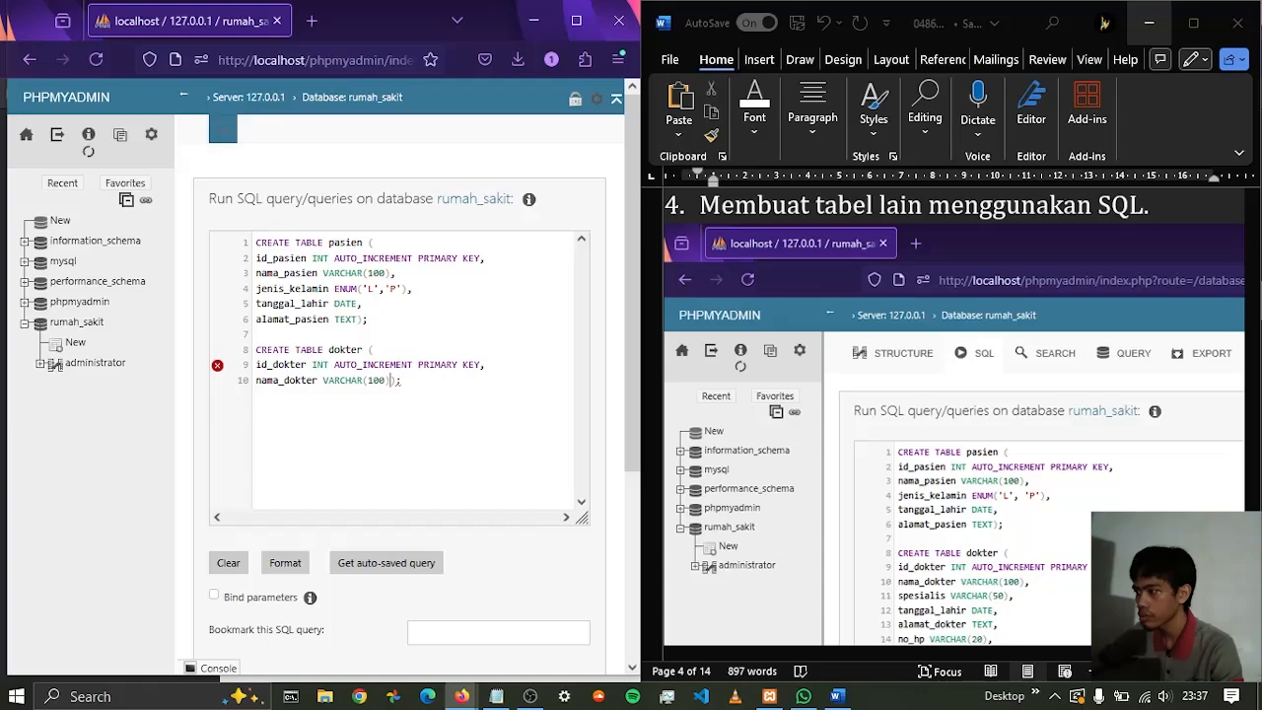
text(,)
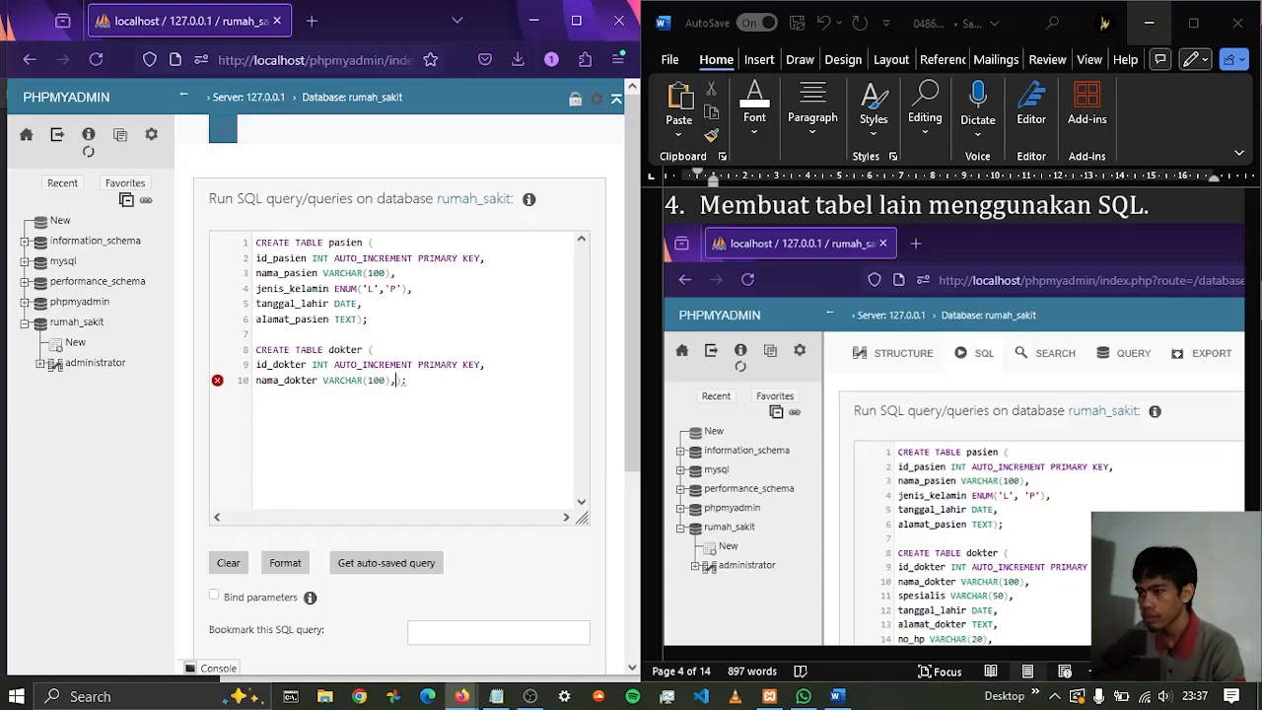
Add the spesialis column with type VARCHAR(50) to the dokter table, ending it with a comma and a line break
key(Return)
text(spesial)
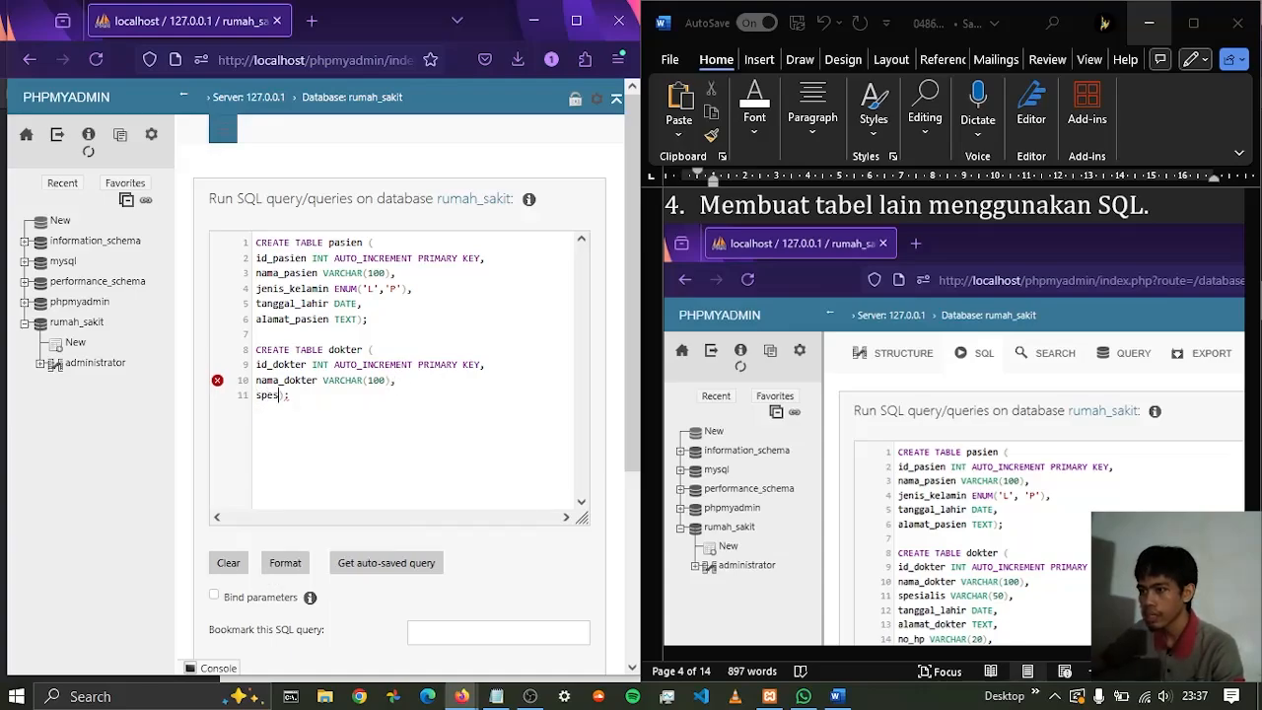
text(is)
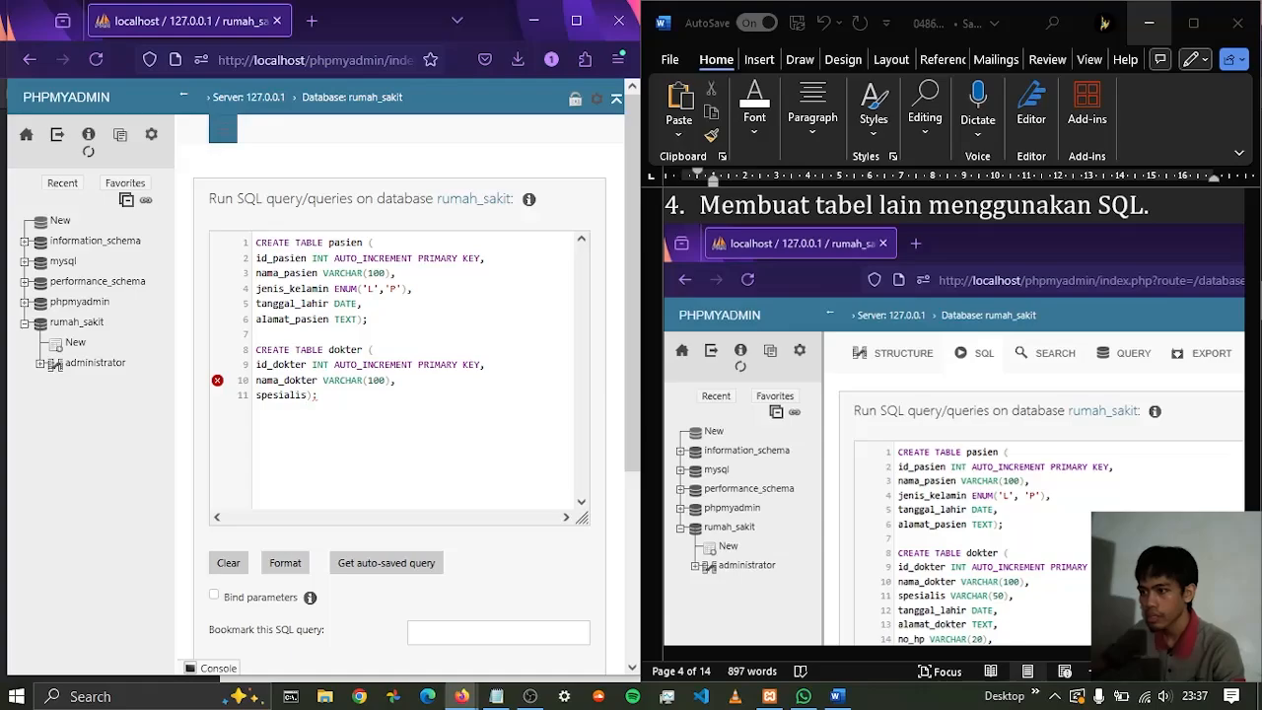
text( VARCHAR)
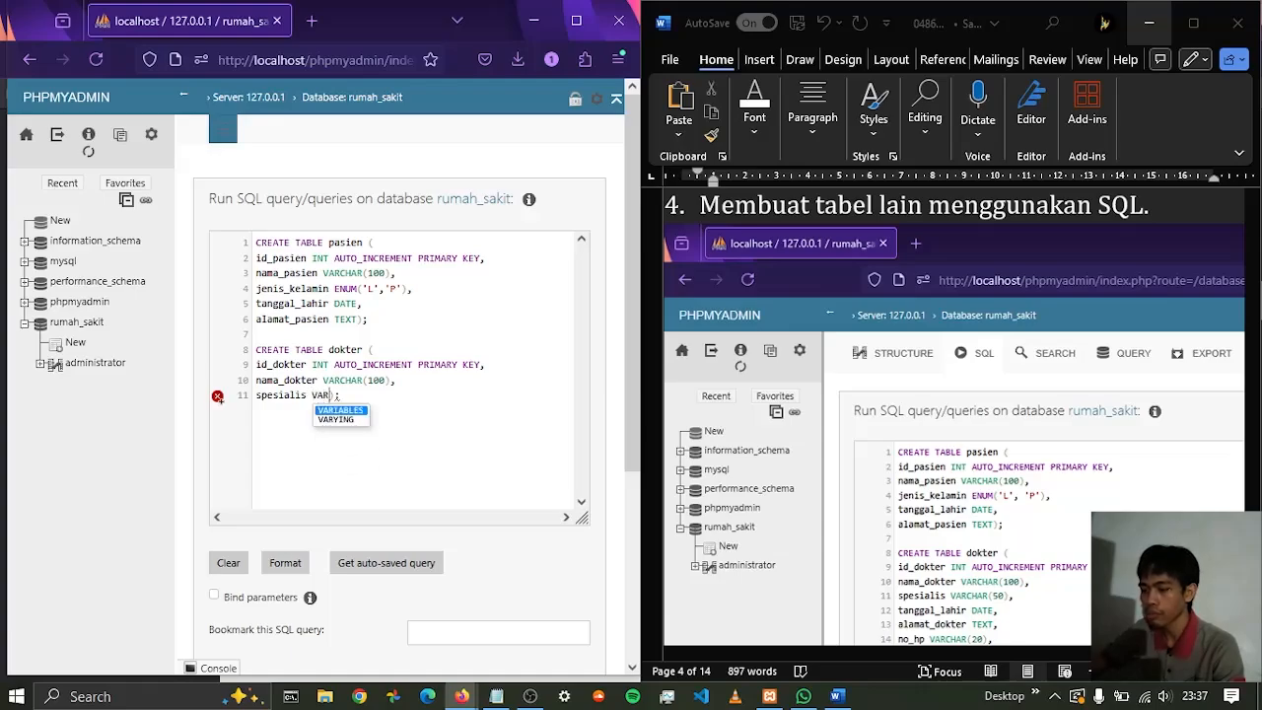
text((50)
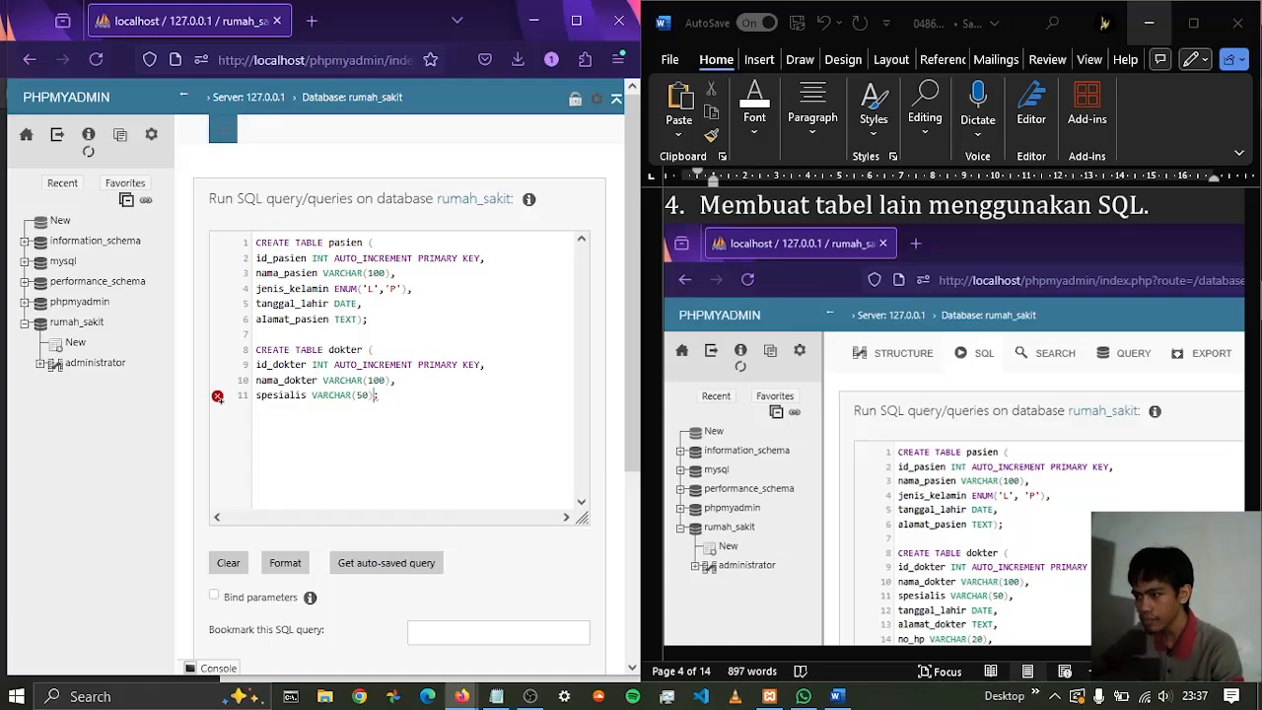
text(),)
key(Return)
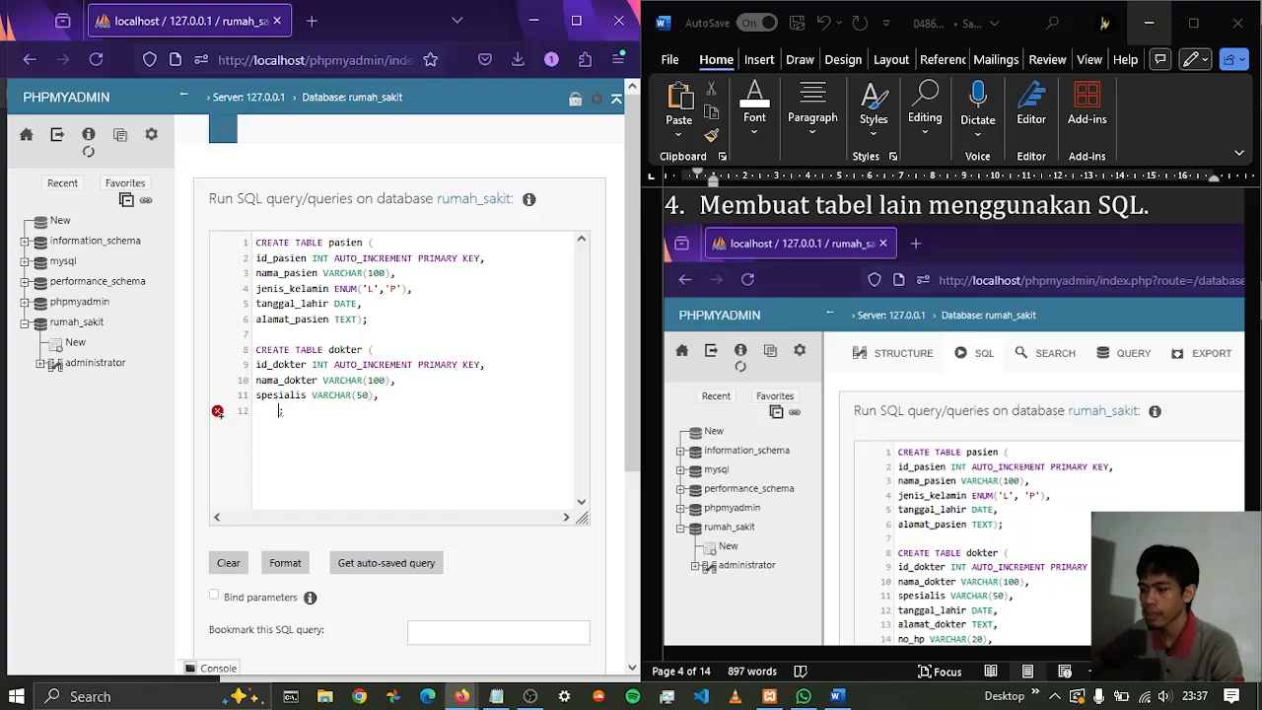
text(tangga)
key(BackSpace)
key(BackSpace)
key(BackSpace)
key(BackSpace)
key(BackSpace)
key(BackSpace)
key(BackSpace)
key(BackSpace)
key(BackSpace)
key(BackSpace)
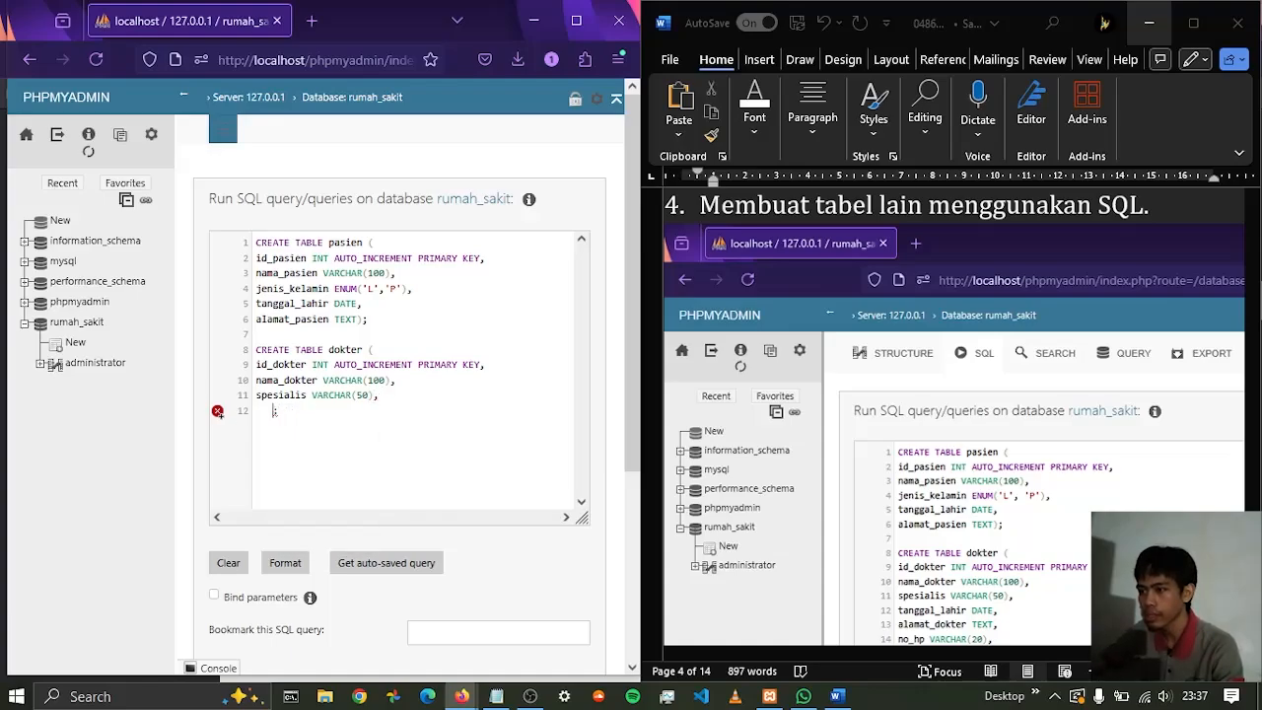
key(BackSpace)
key(BackSpace)
key(BackSpace)
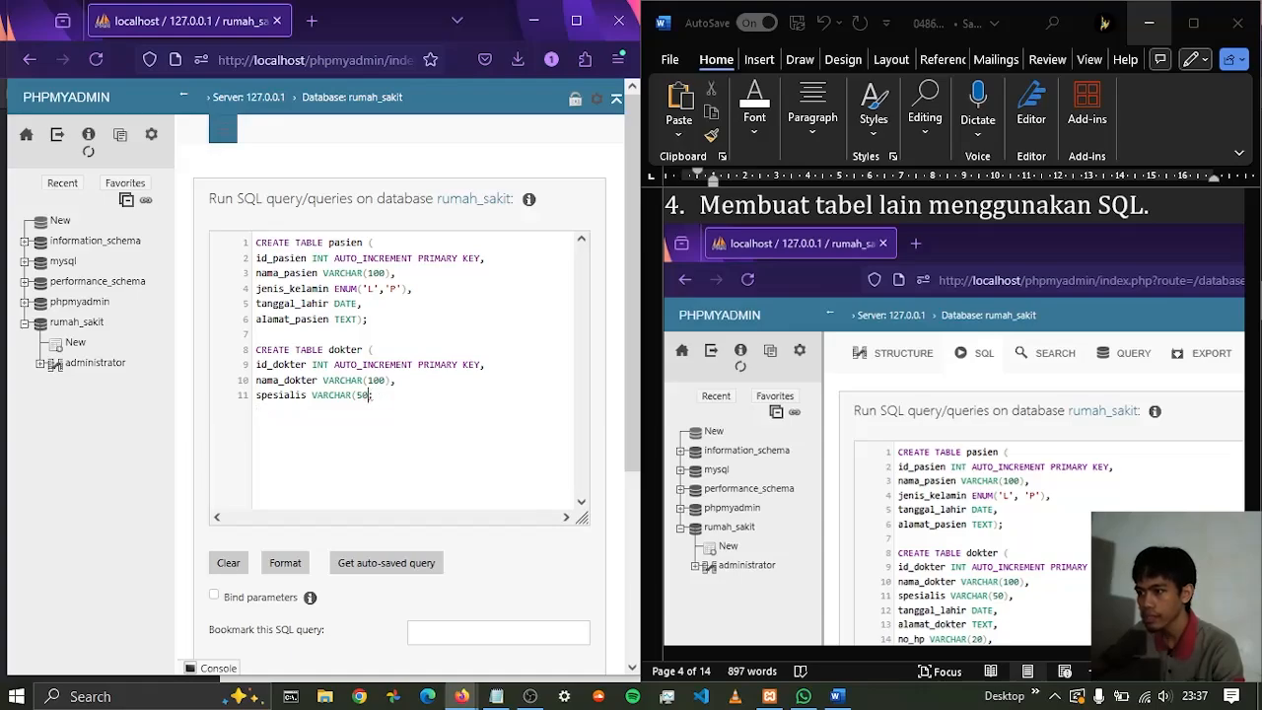
text(),)
key(Return)
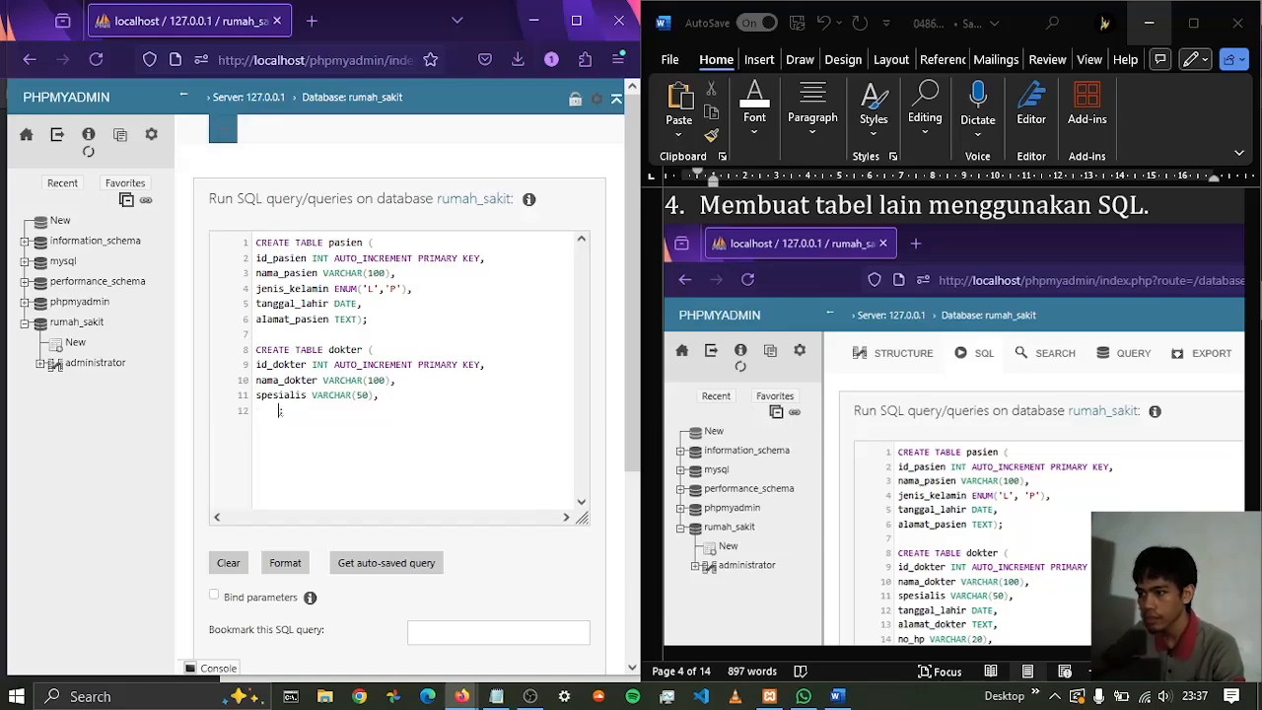
Remove the stray line after the spesialis column and restore the dokter statement's missing closing parenthesis before the semicolon
key(BackSpace)
key(BackSpace)
key(BackSpace)
key(BackSpace)
key(BackSpace)
text();)
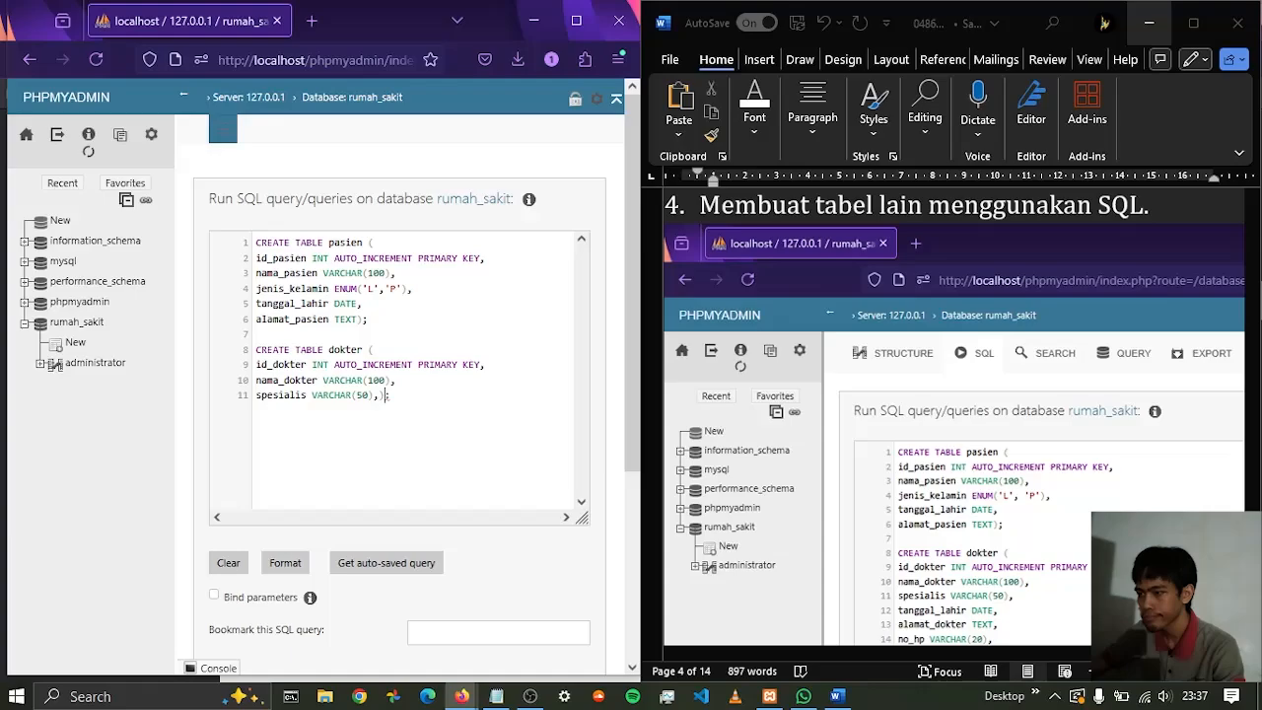
key(BackSpace)
Add the tanggal_lahir column with type DATE to the dokter table, ending it with a comma and a line break
key(Return)
text(t)
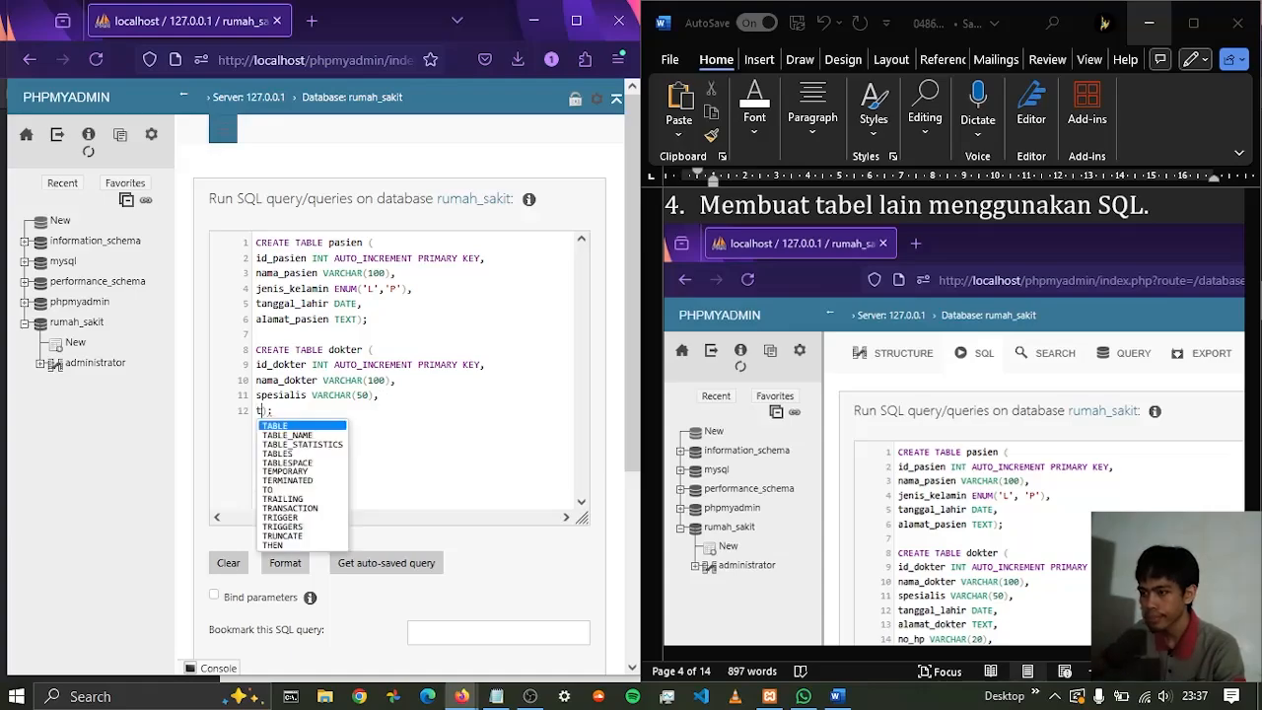
text(angga)
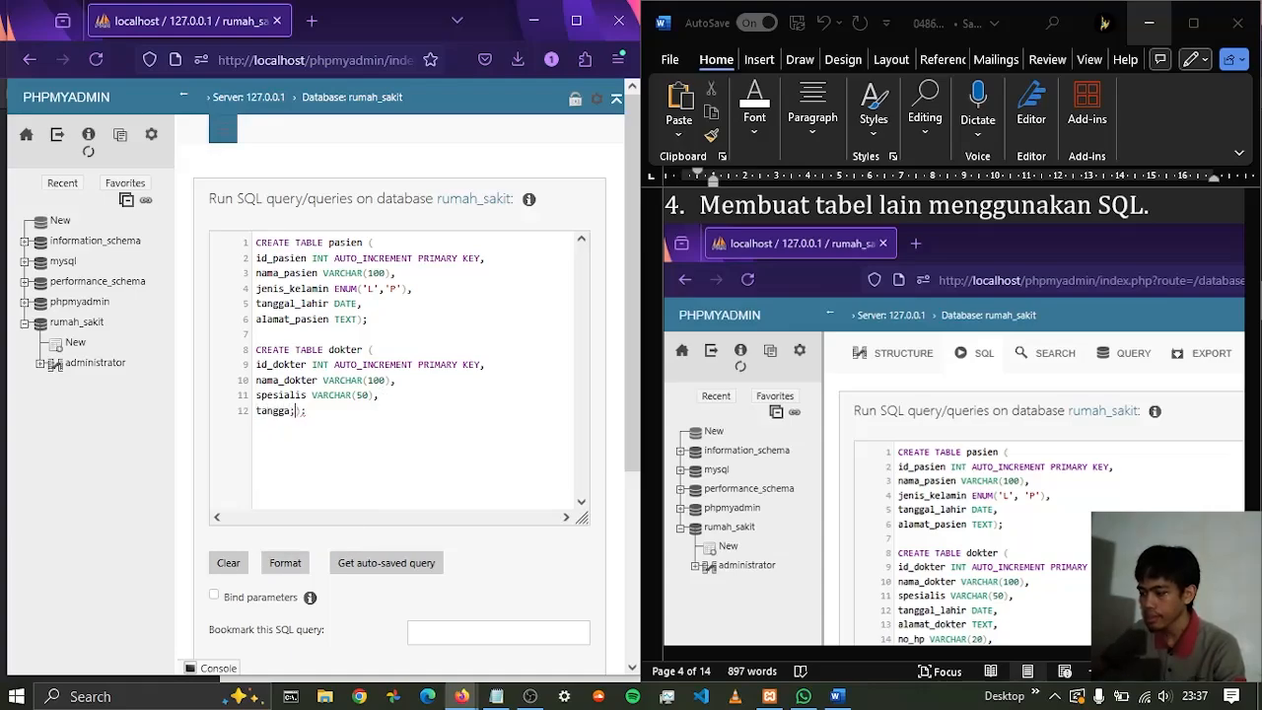
text(l_)
text(lahir DA)
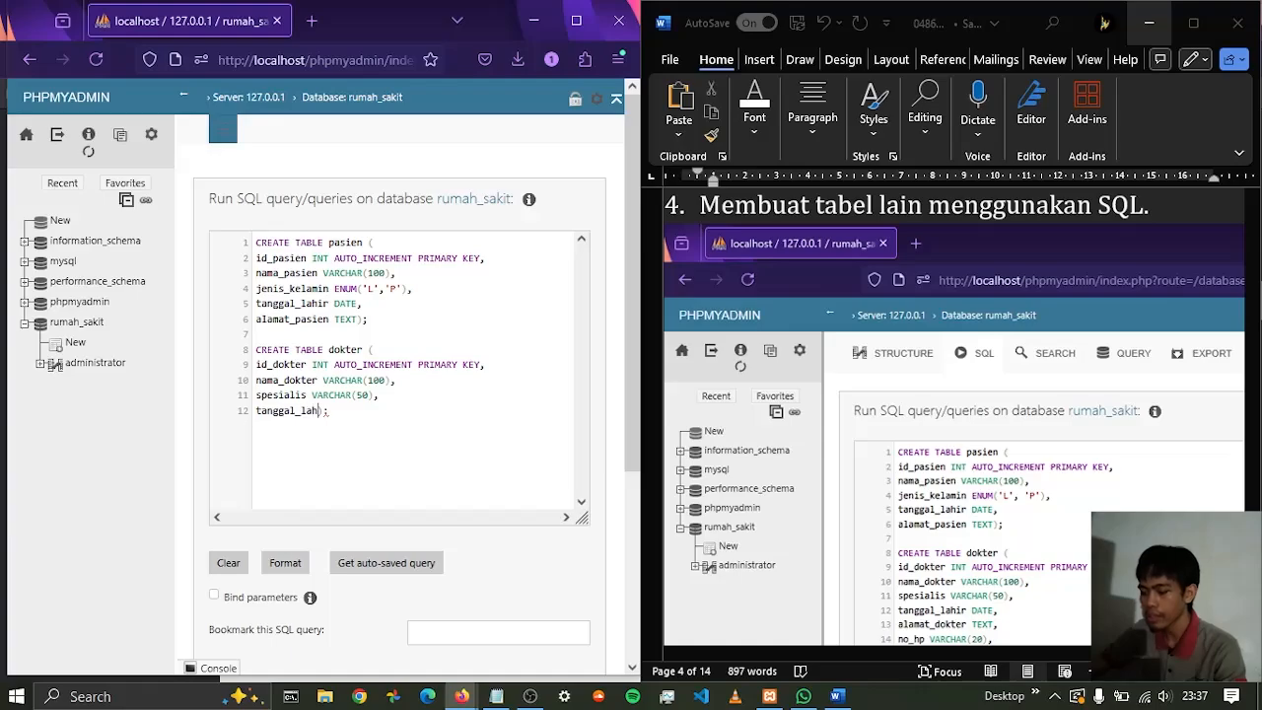
text(TE)
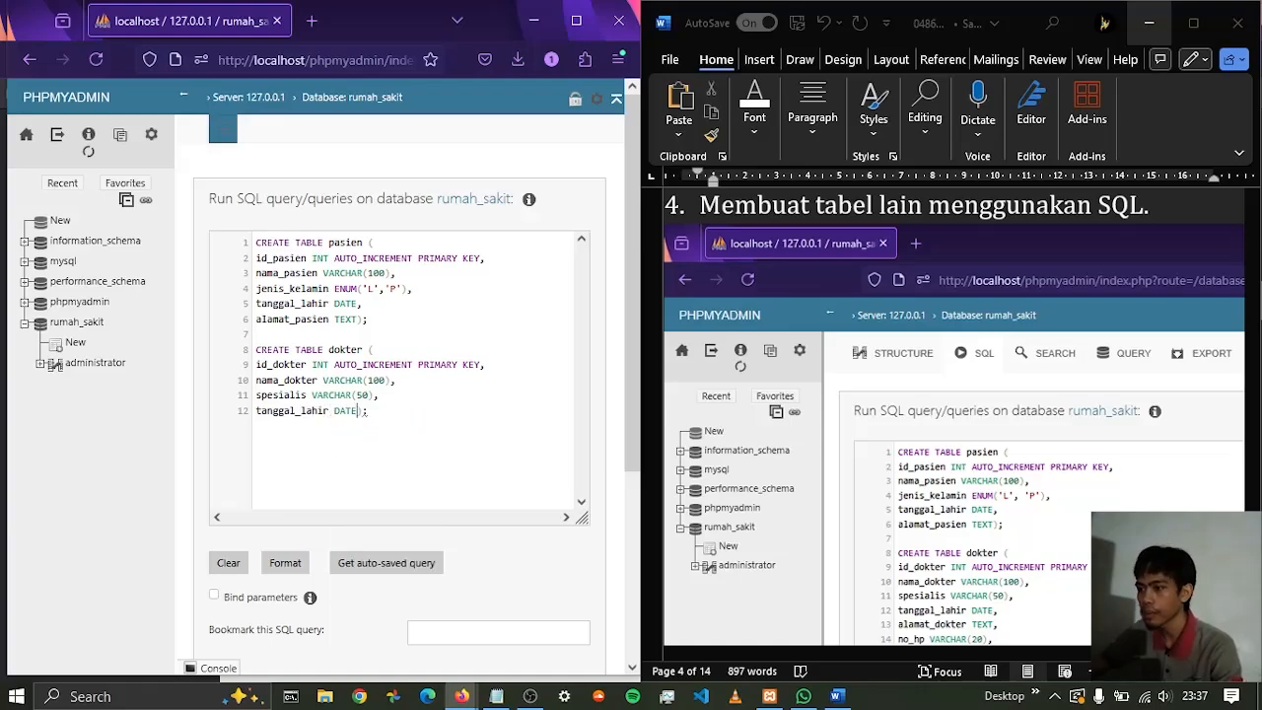
text(,)
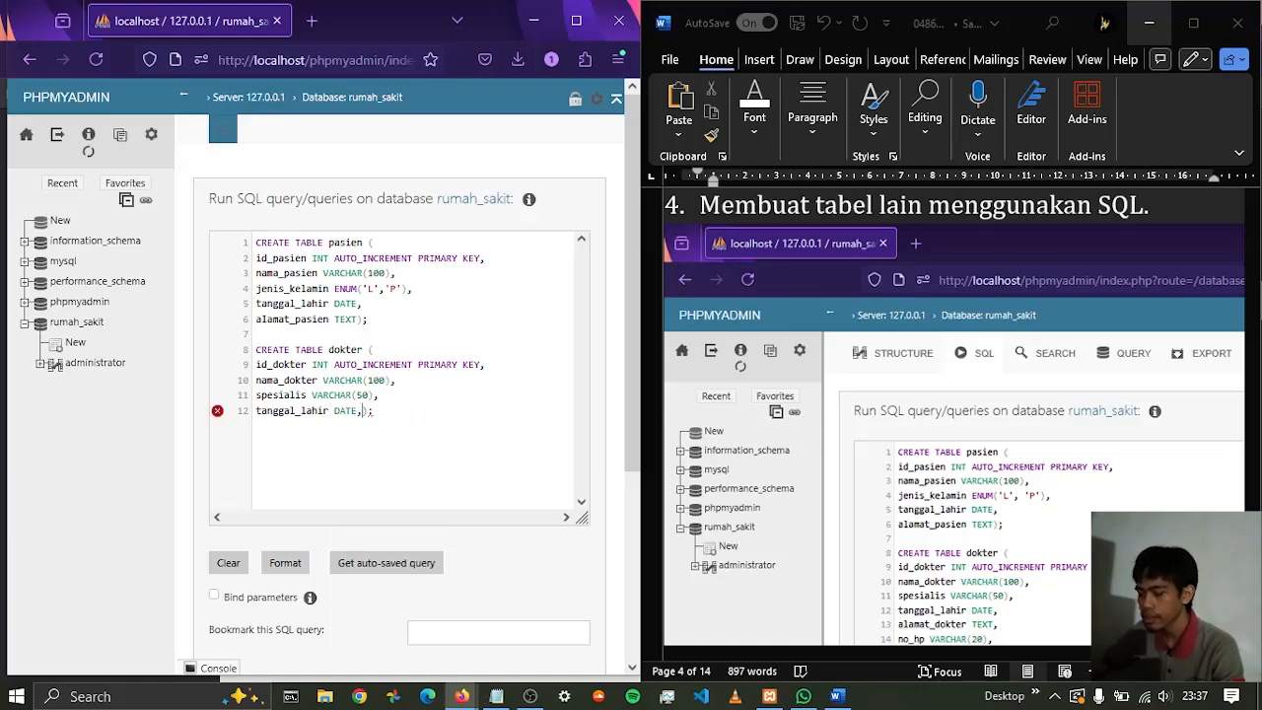
key(Return)
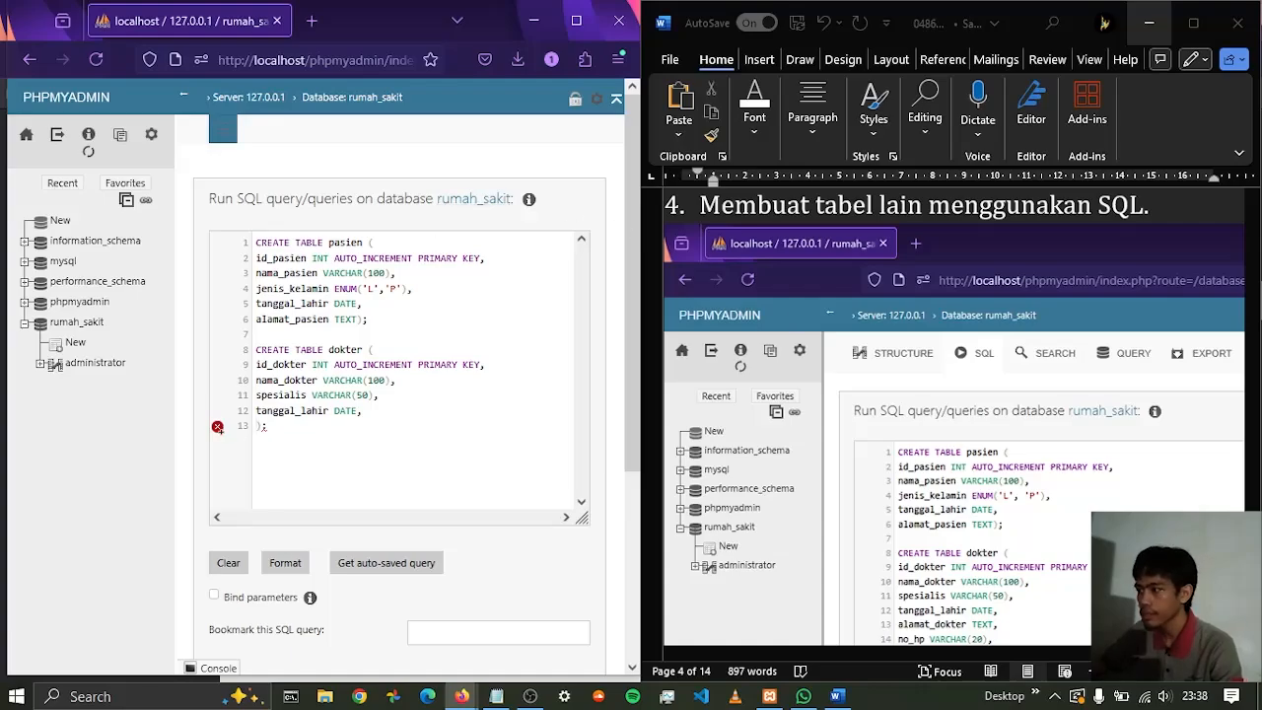
Find the attribute list of the dokter entity in the Word report
scroll(1029, 452, down, 10)
scroll(1032, 463, down, 10)
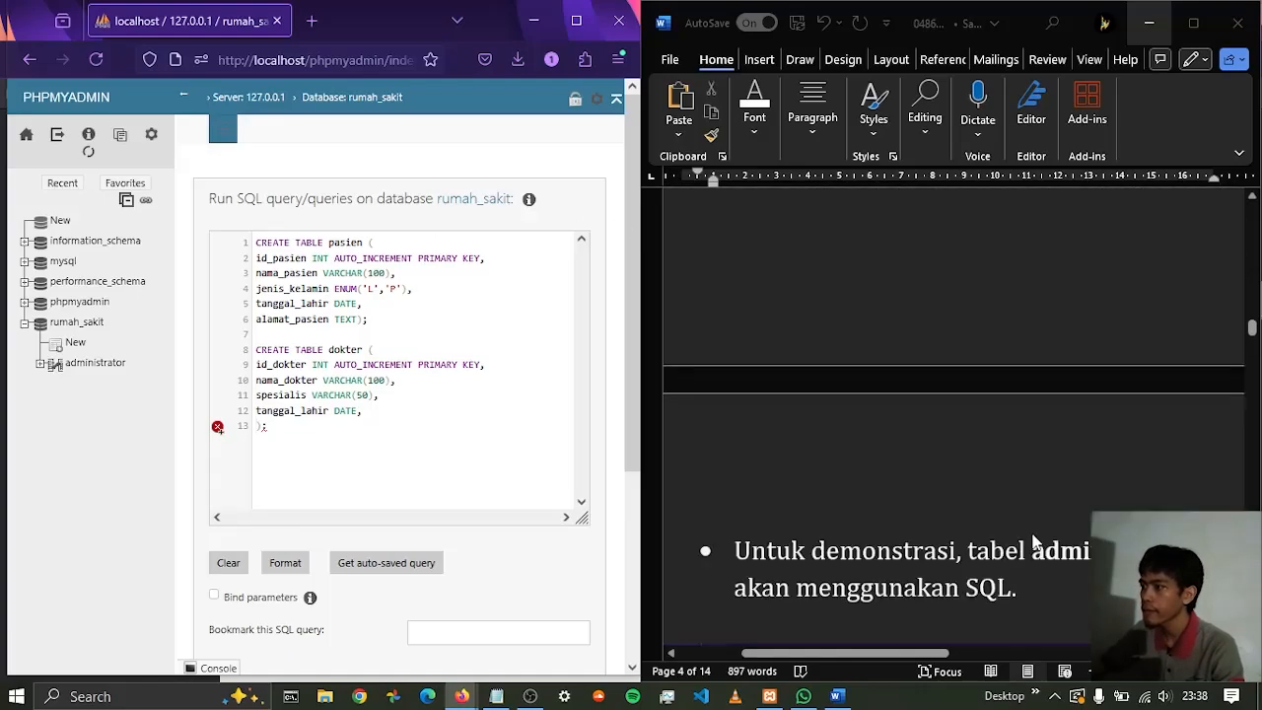
scroll(986, 390, up, 15)
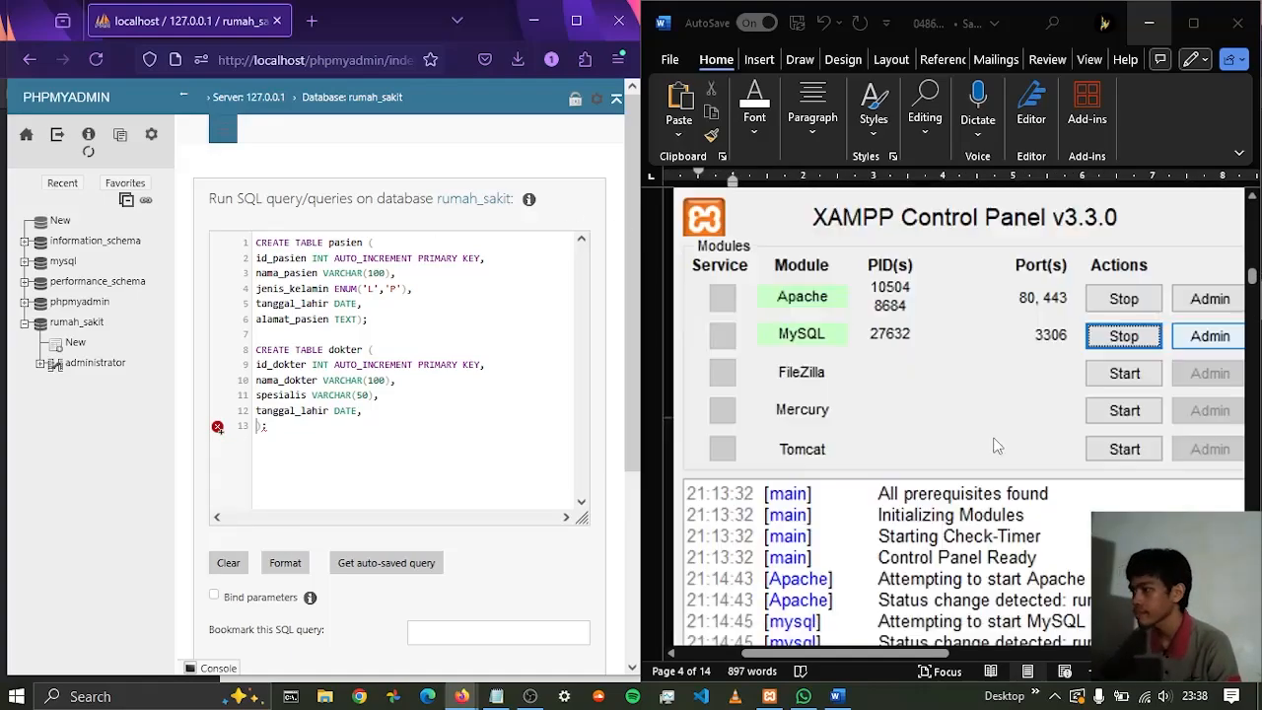
scroll(979, 379, up, 10)
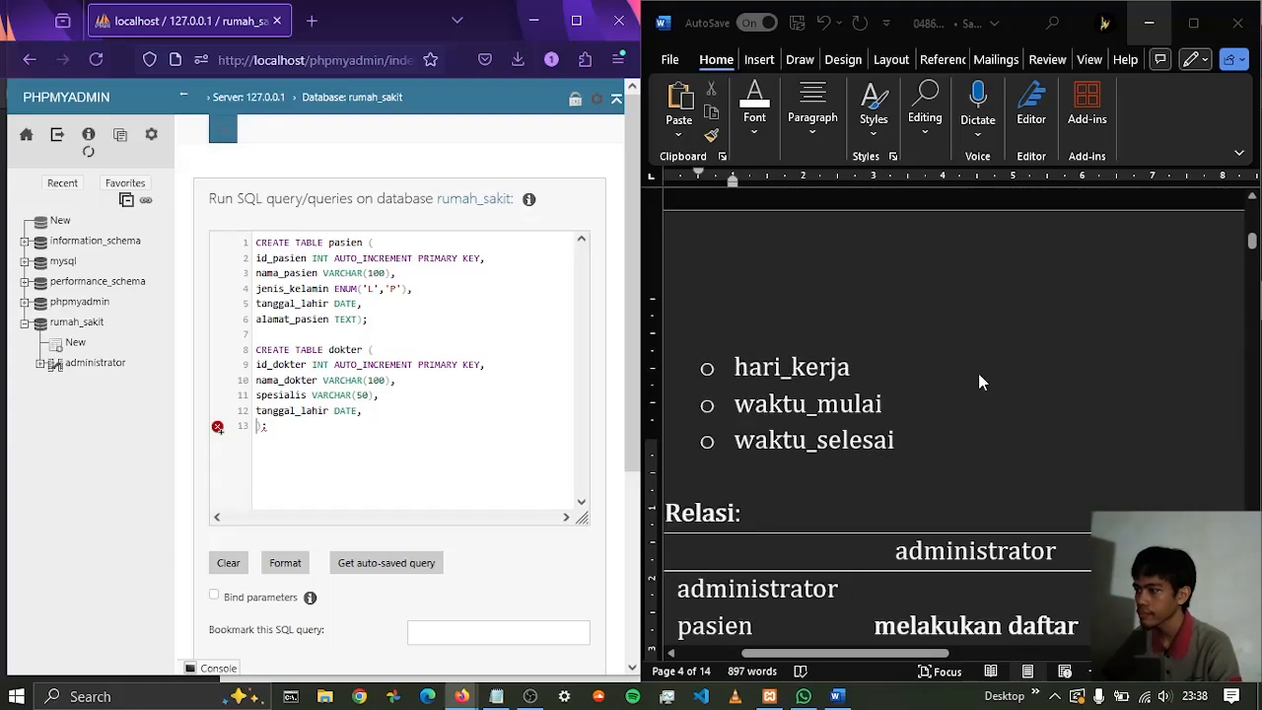
scroll(980, 364, up, 3)
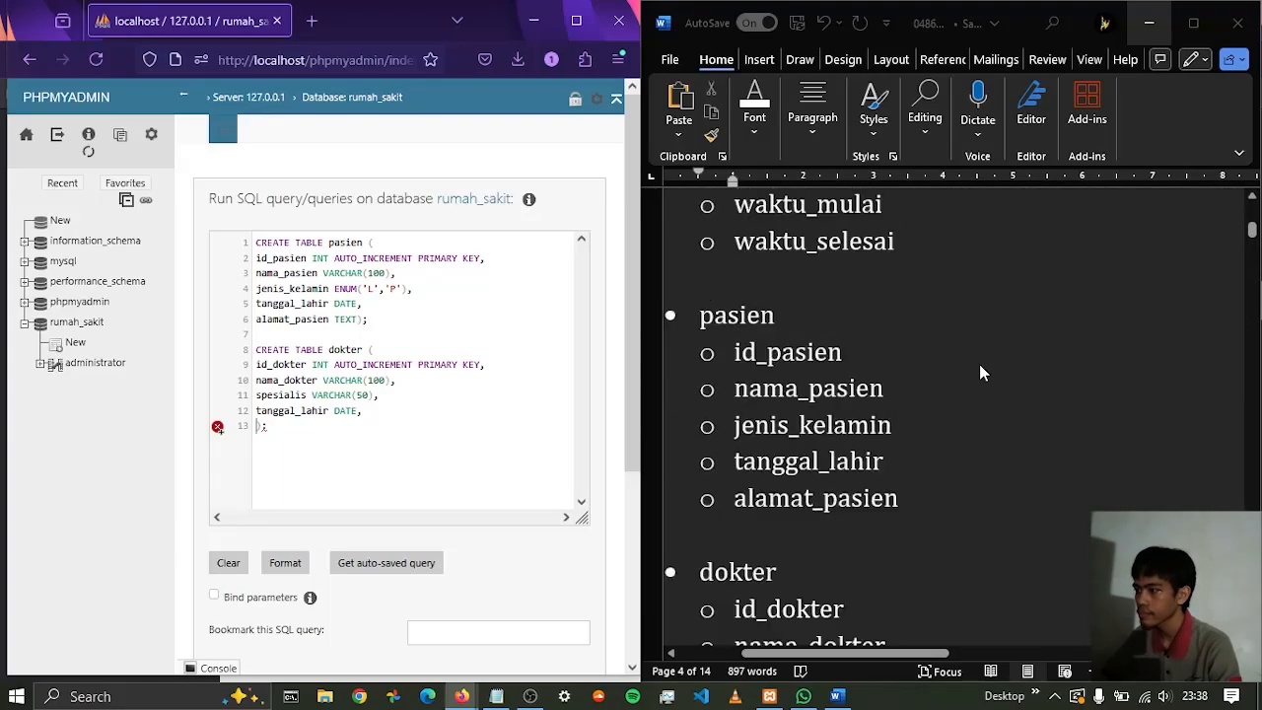
scroll(980, 364, down, 2)
scroll(979, 364, down, 3)
scroll(979, 364, down, 2)
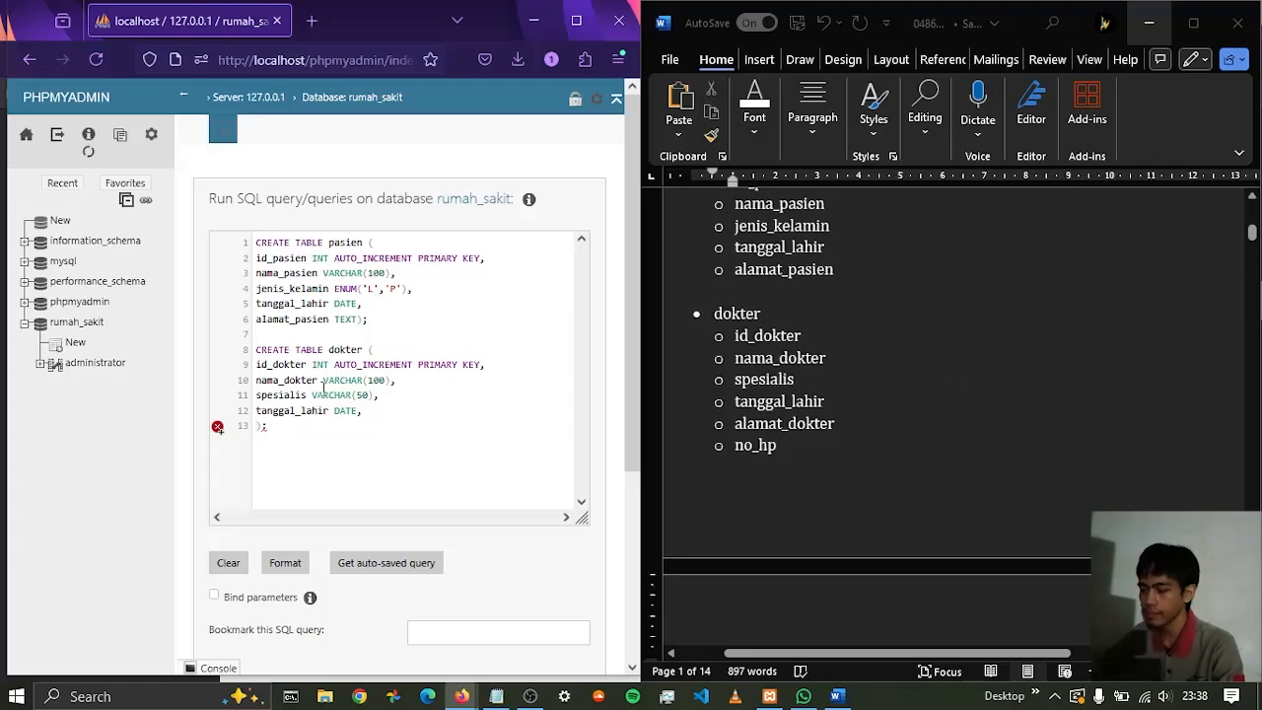
Add the alamat_dokter column with type TEXT to the dokter table, ending it with a comma and a line break
text(alamat)
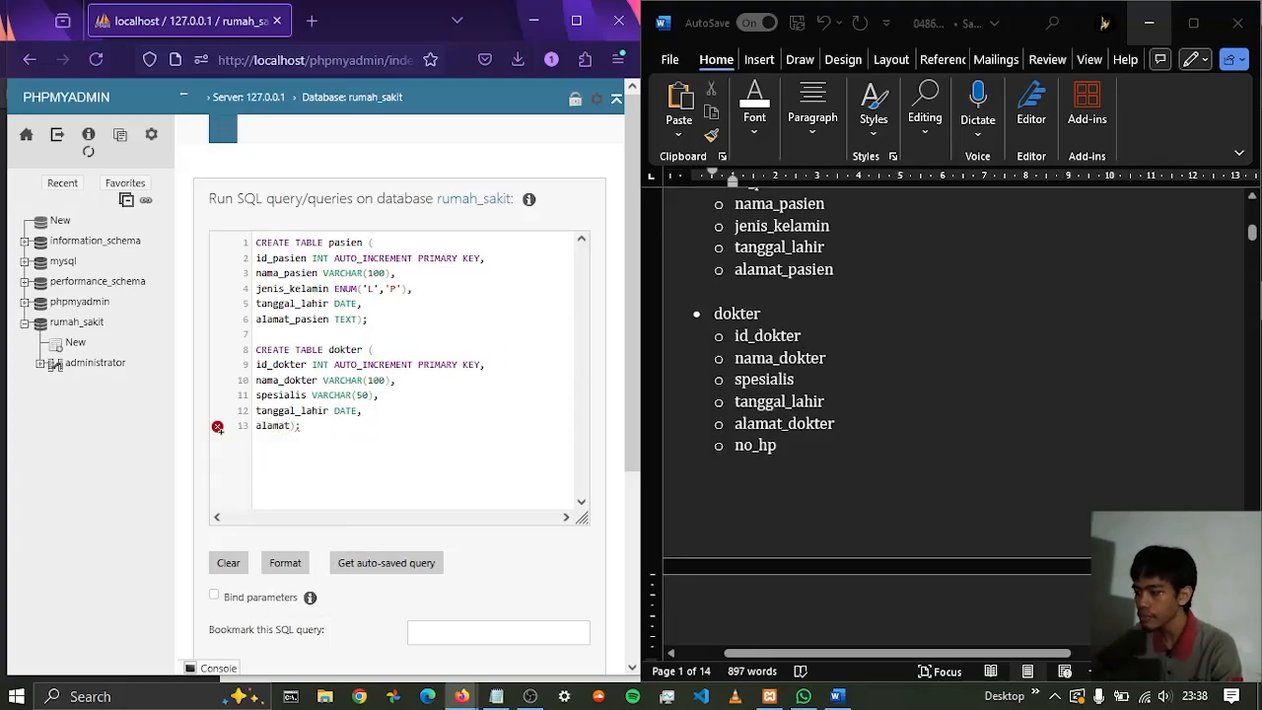
text(_dokter)
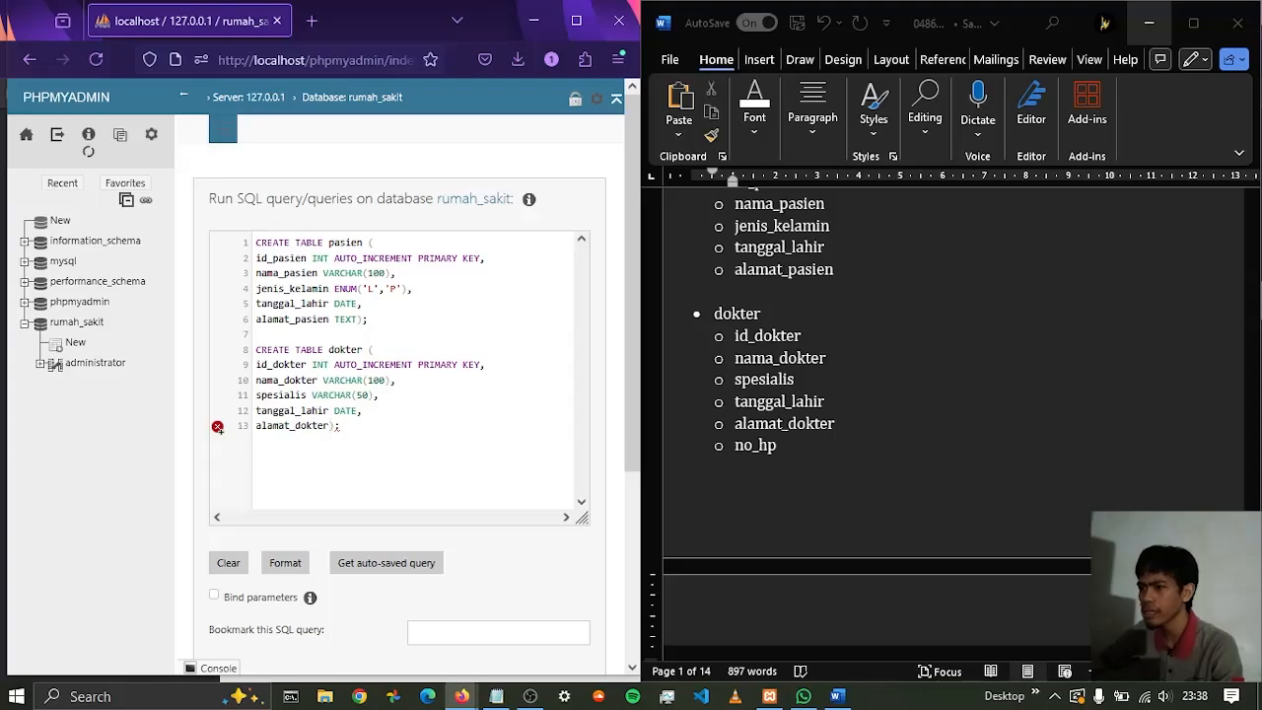
text( TEXT)
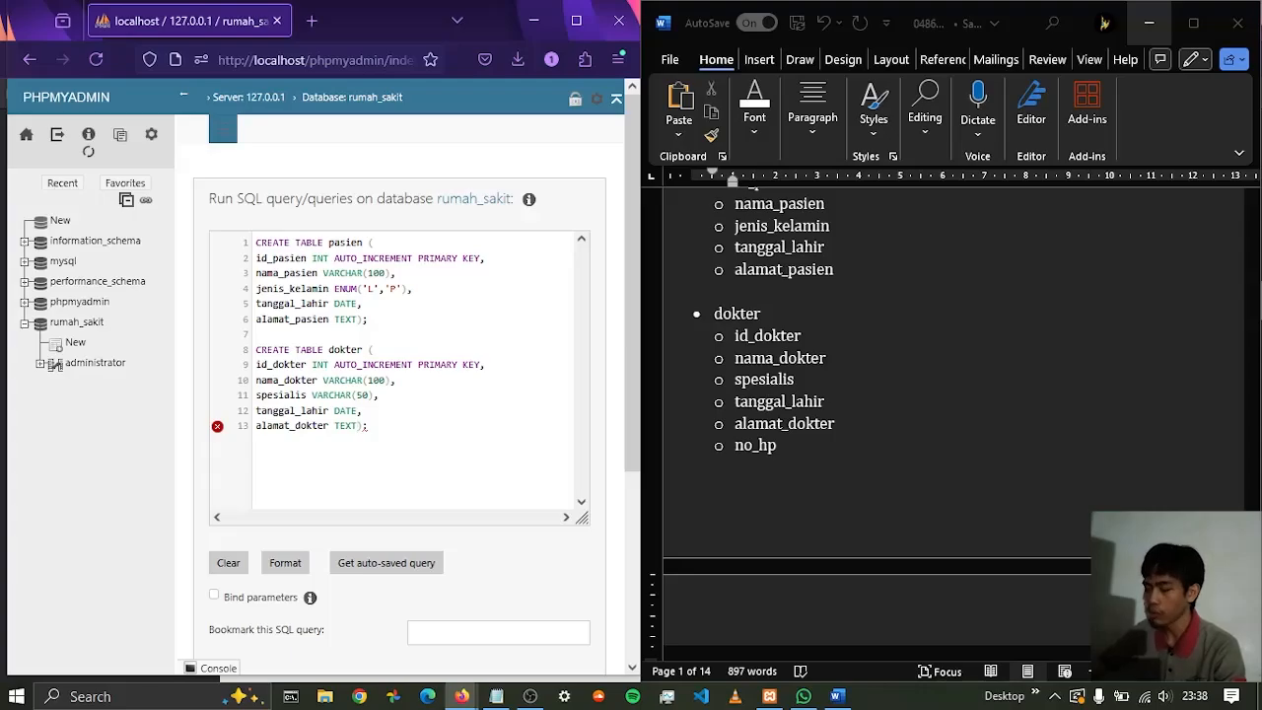
text(,)
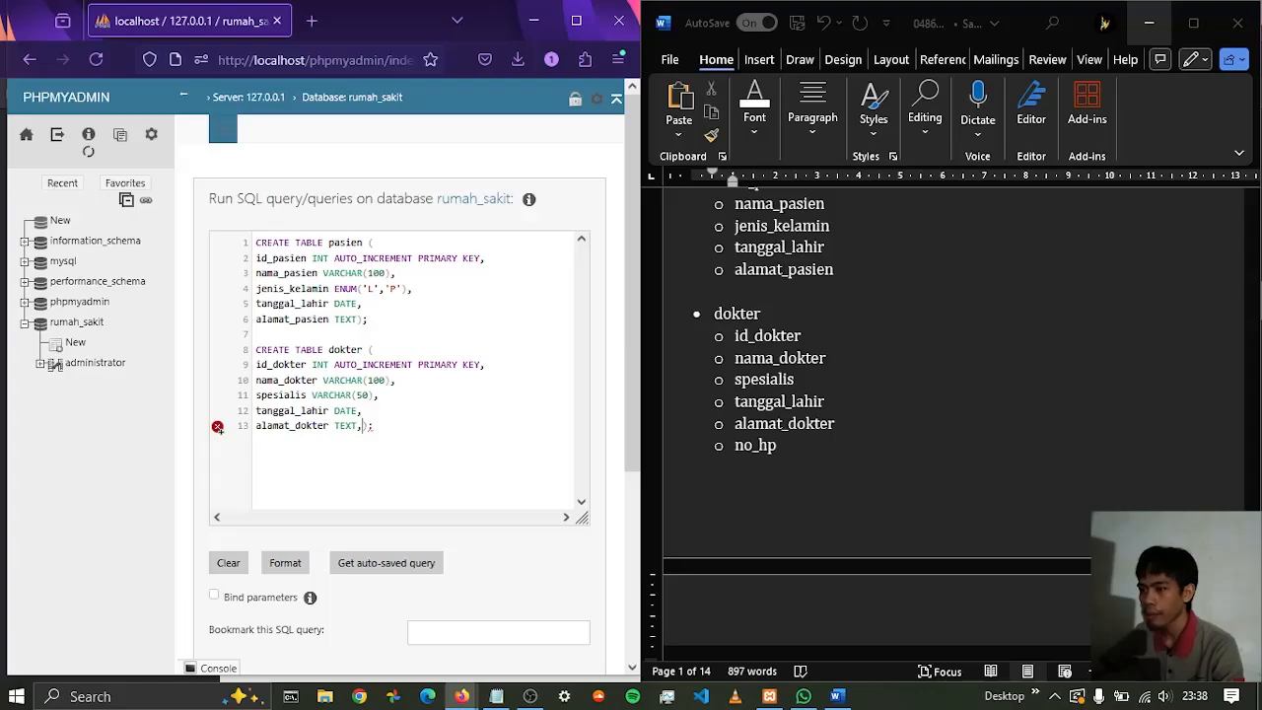
key(Return)
Add the no_hp column with type VARCHAR(20) to the dokter table, ending it with a comma and a line break
text(no)
text(_h)
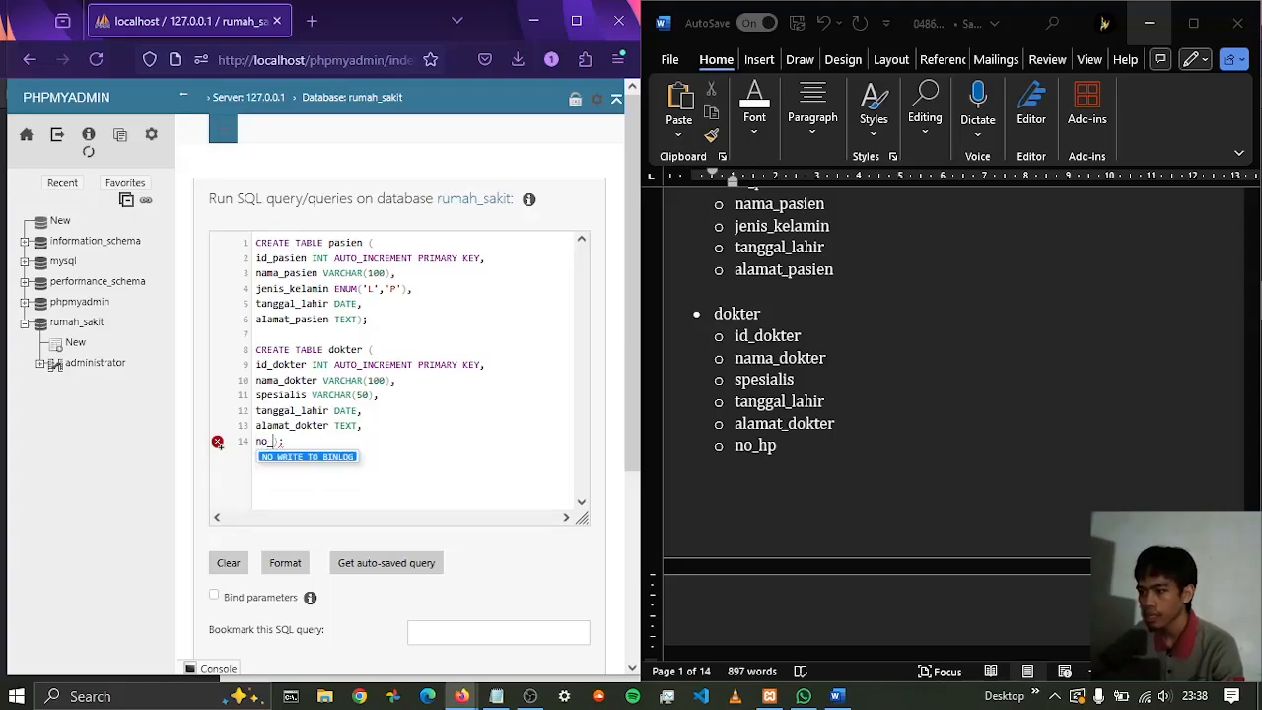
text(p)
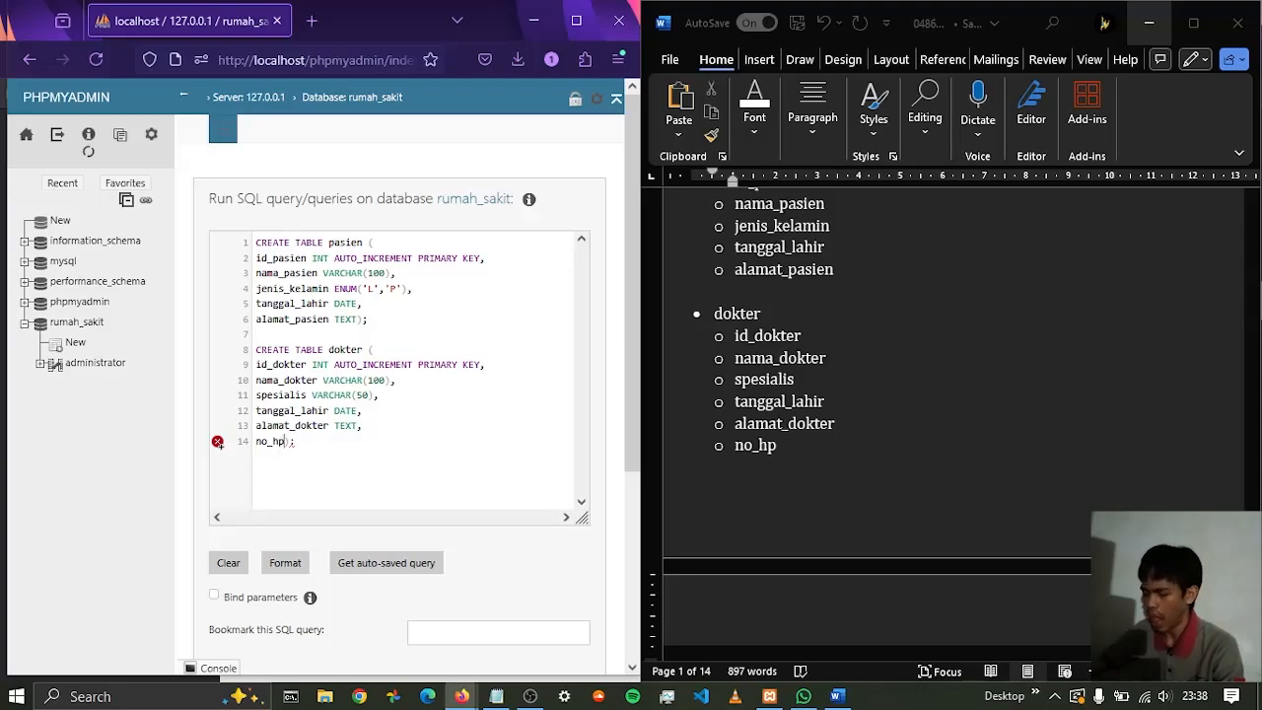
text( VA)
text(RC)
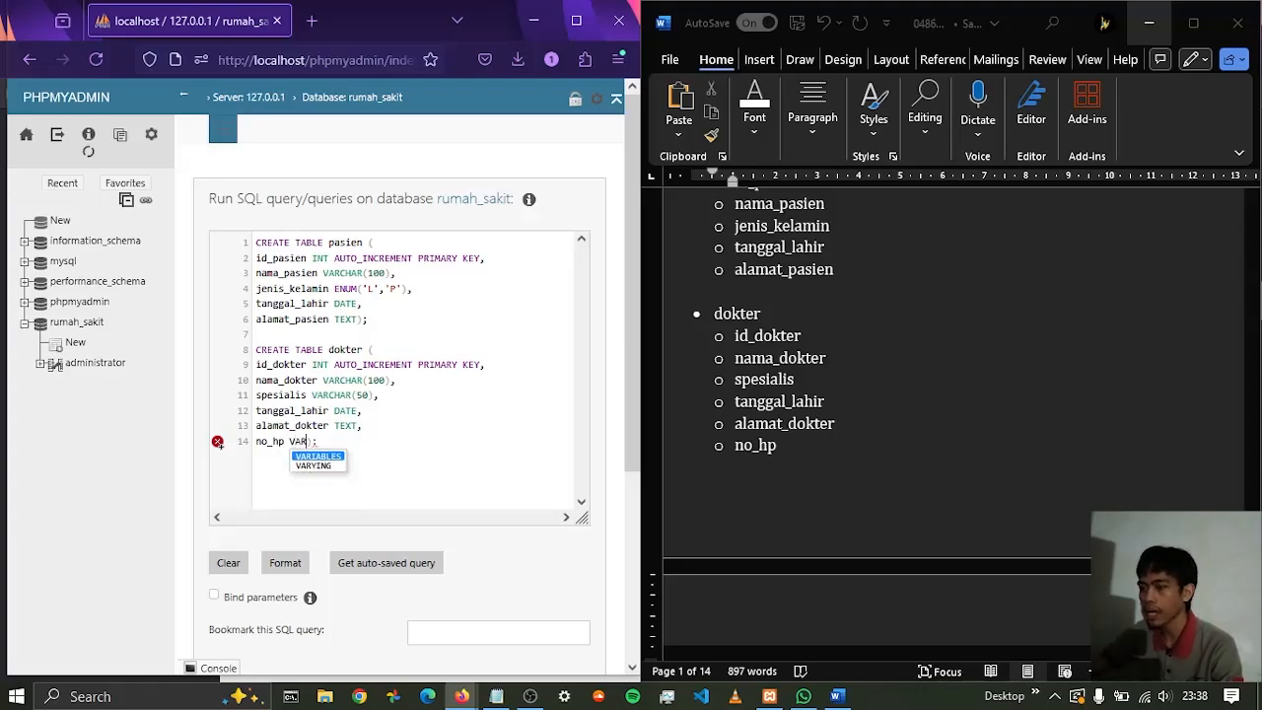
text(HAR()
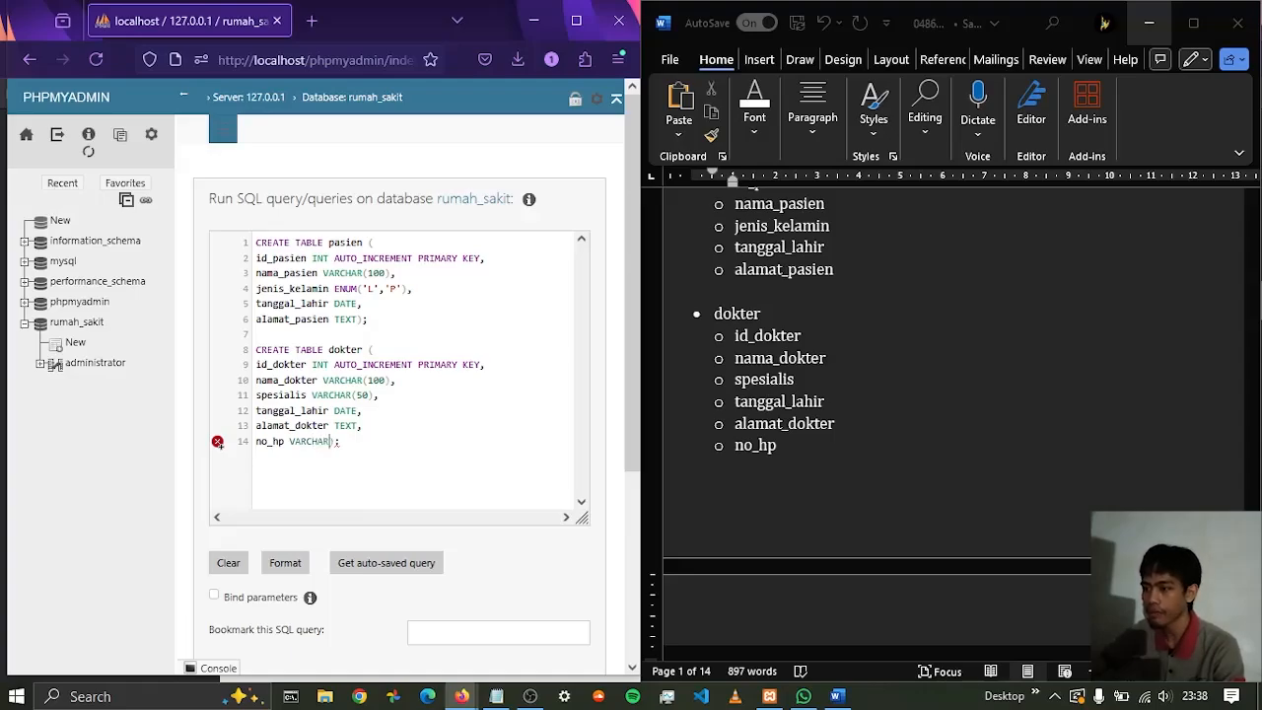
text(20))
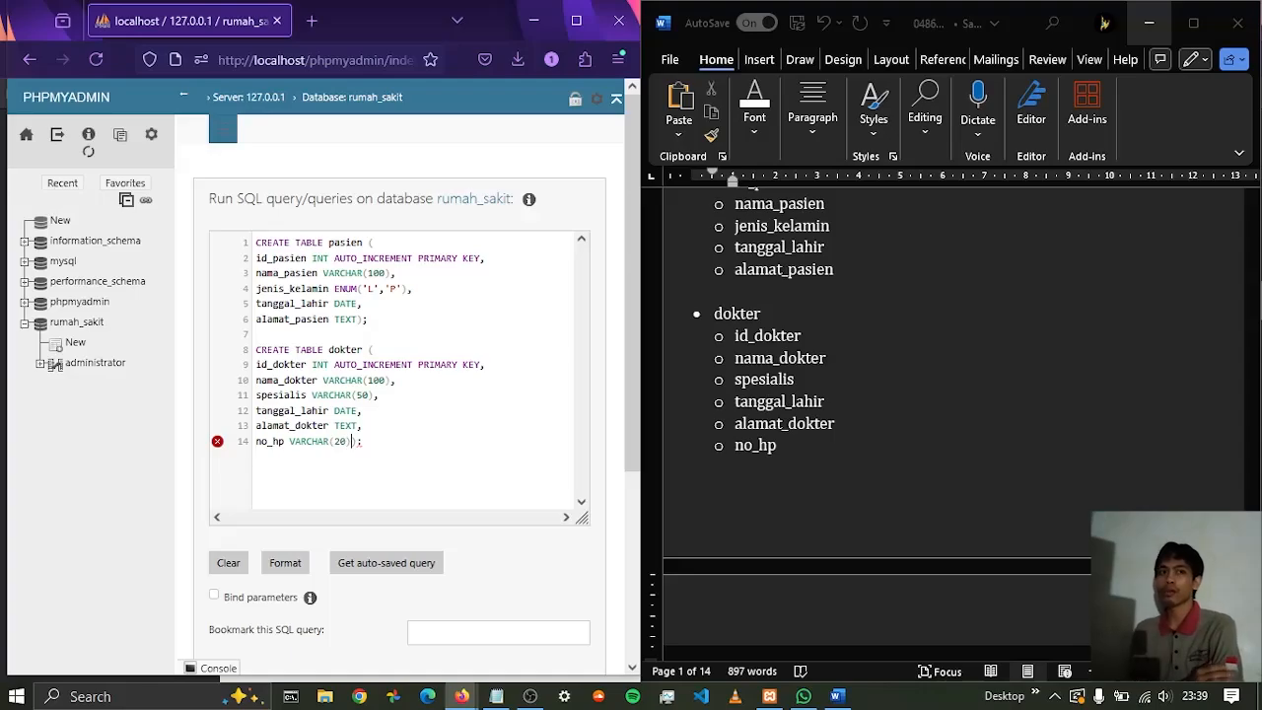
key(BackSpace)
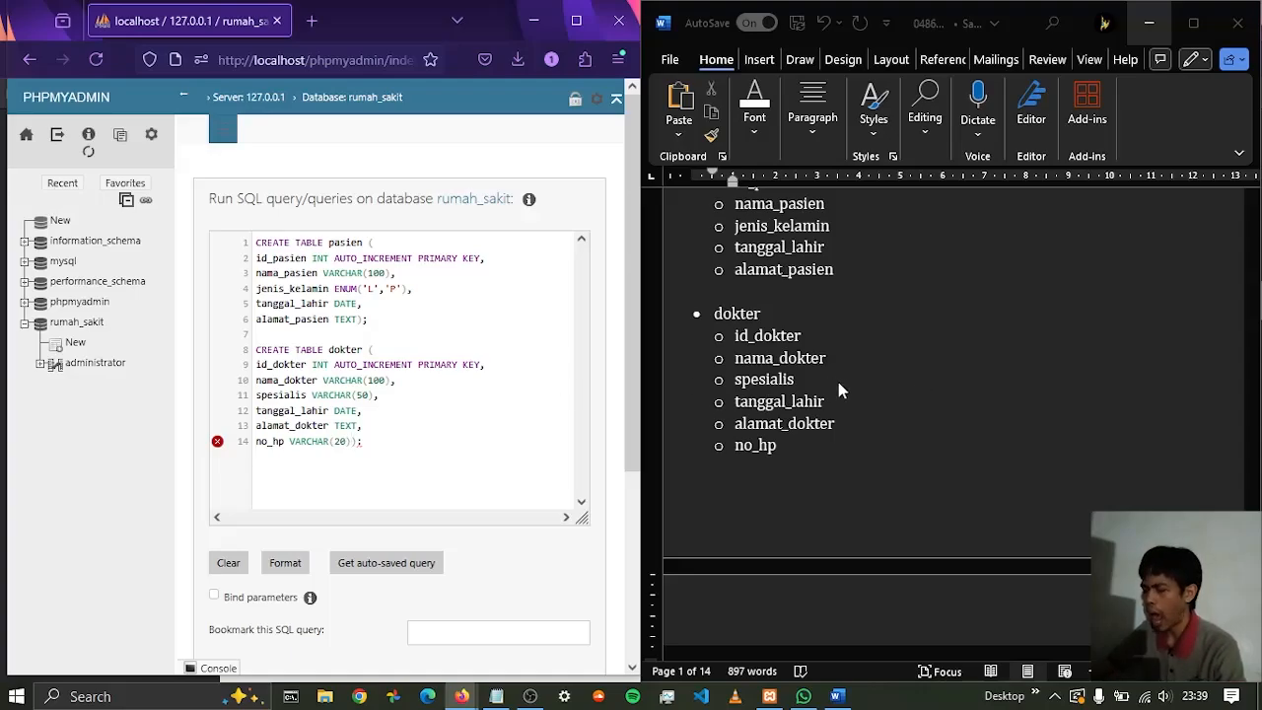
scroll(841, 391, down, 3)
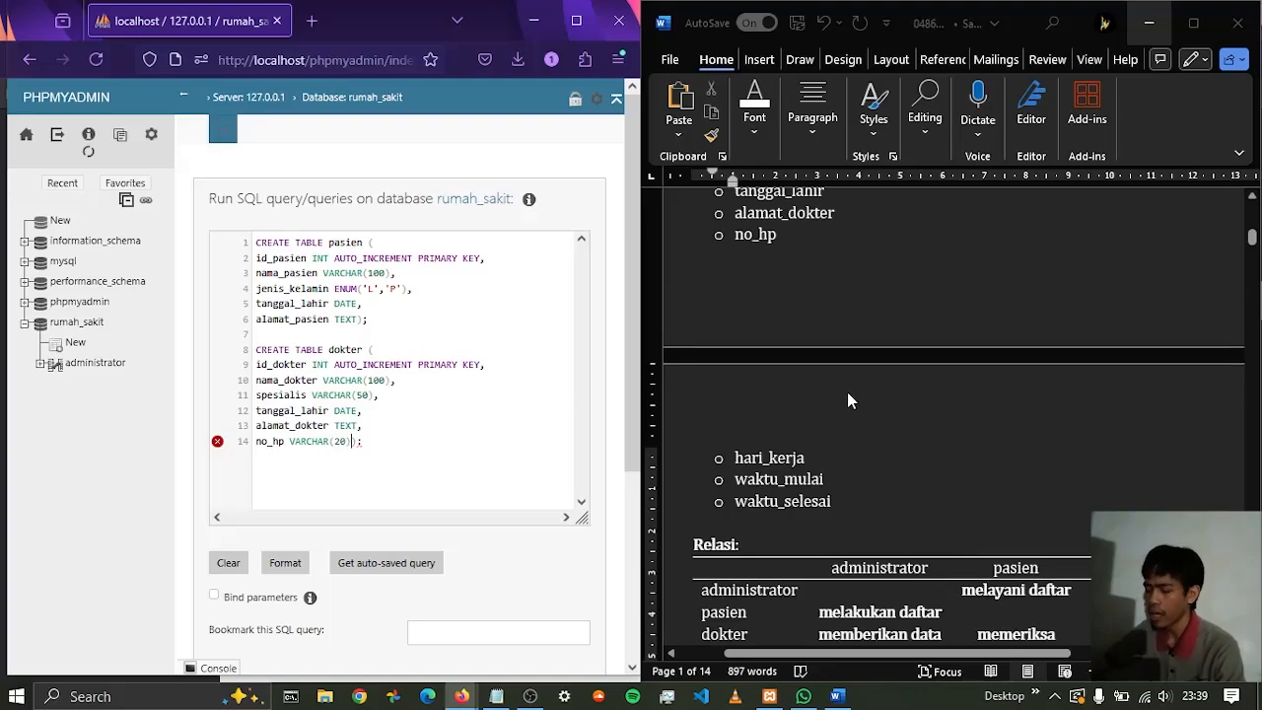
text(,)
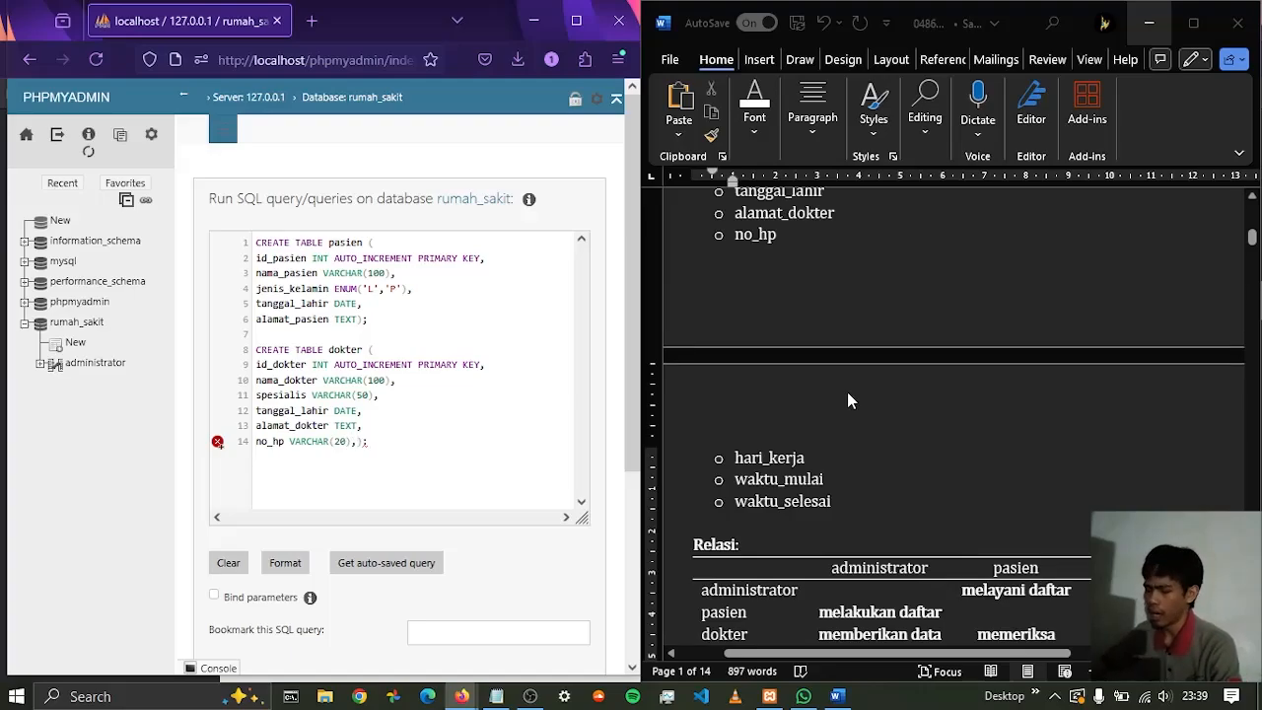
key(Return)
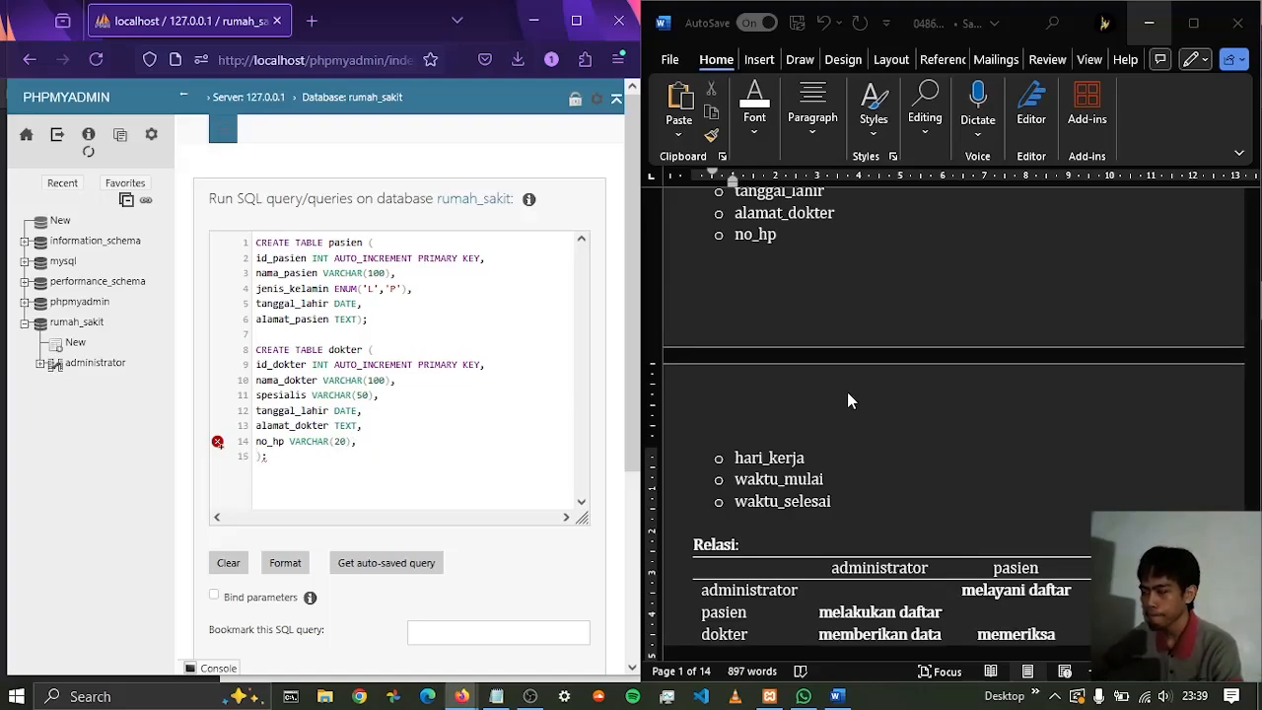
Start the hari_kerja column of the dokter table with type SET, listing the values 'Senin', 'Selasa' and 'Rabu'
text(hari)
text(_ke)
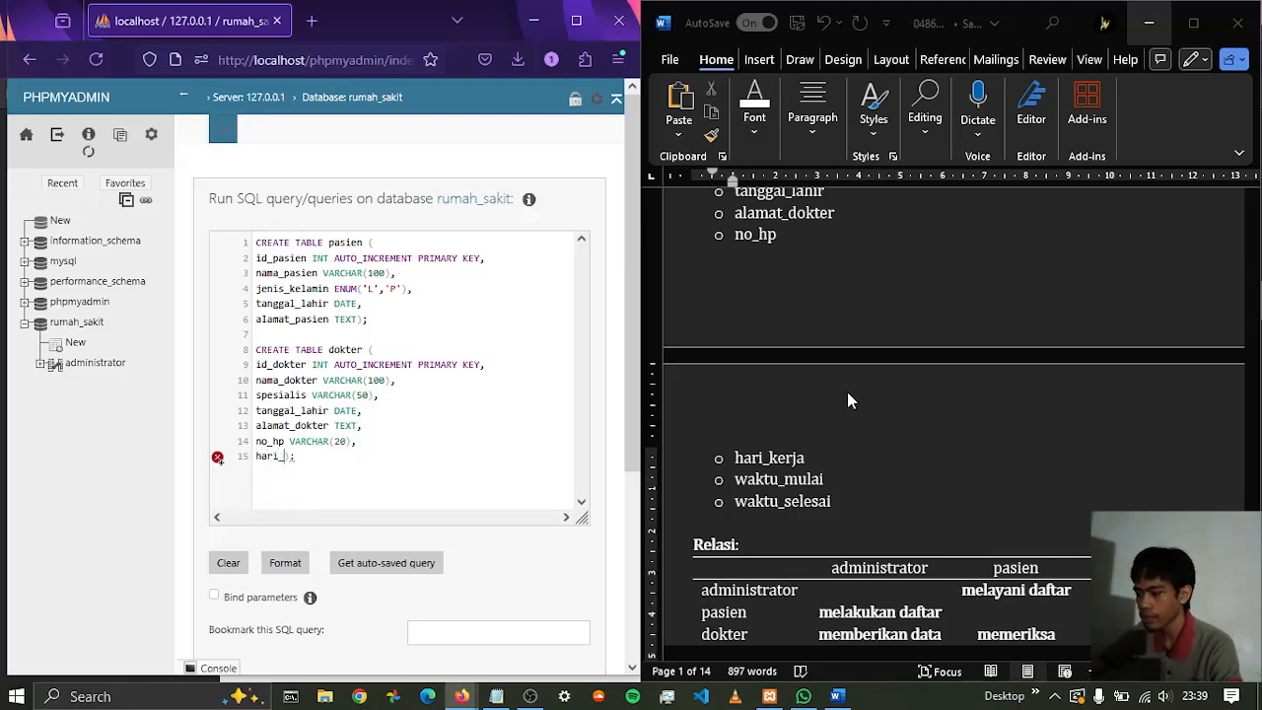
text(rja SET)
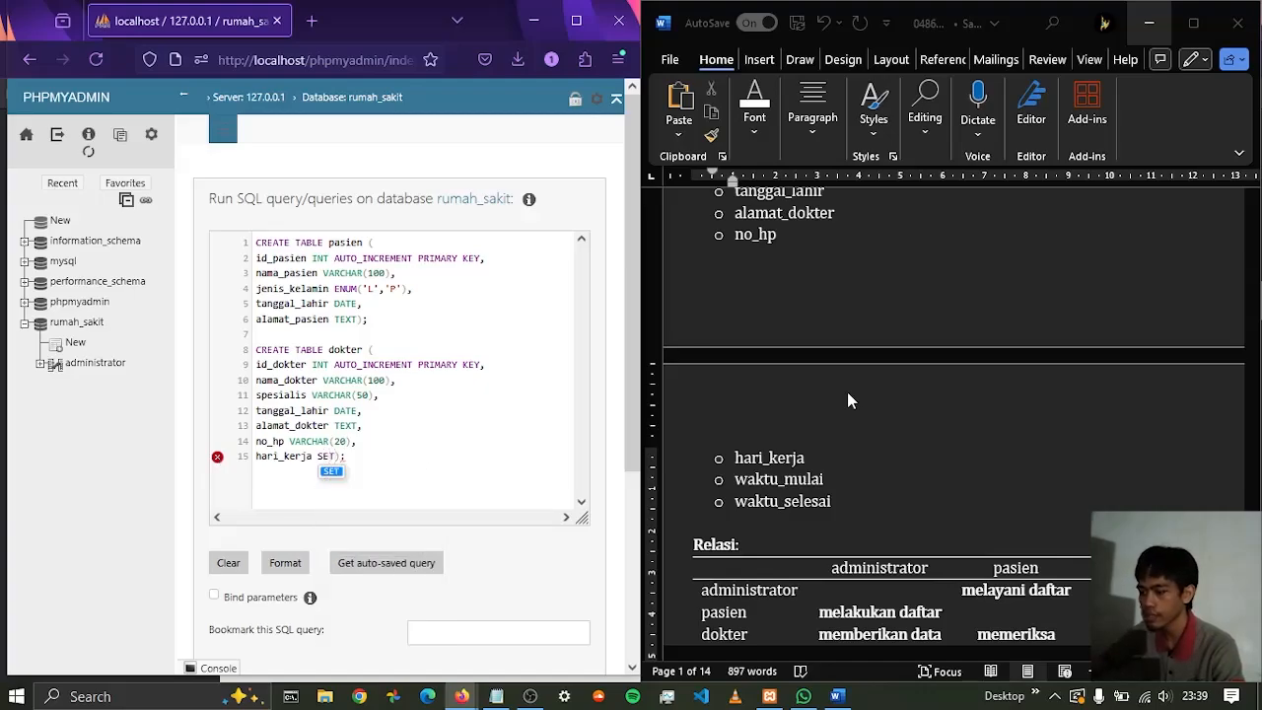
text(()
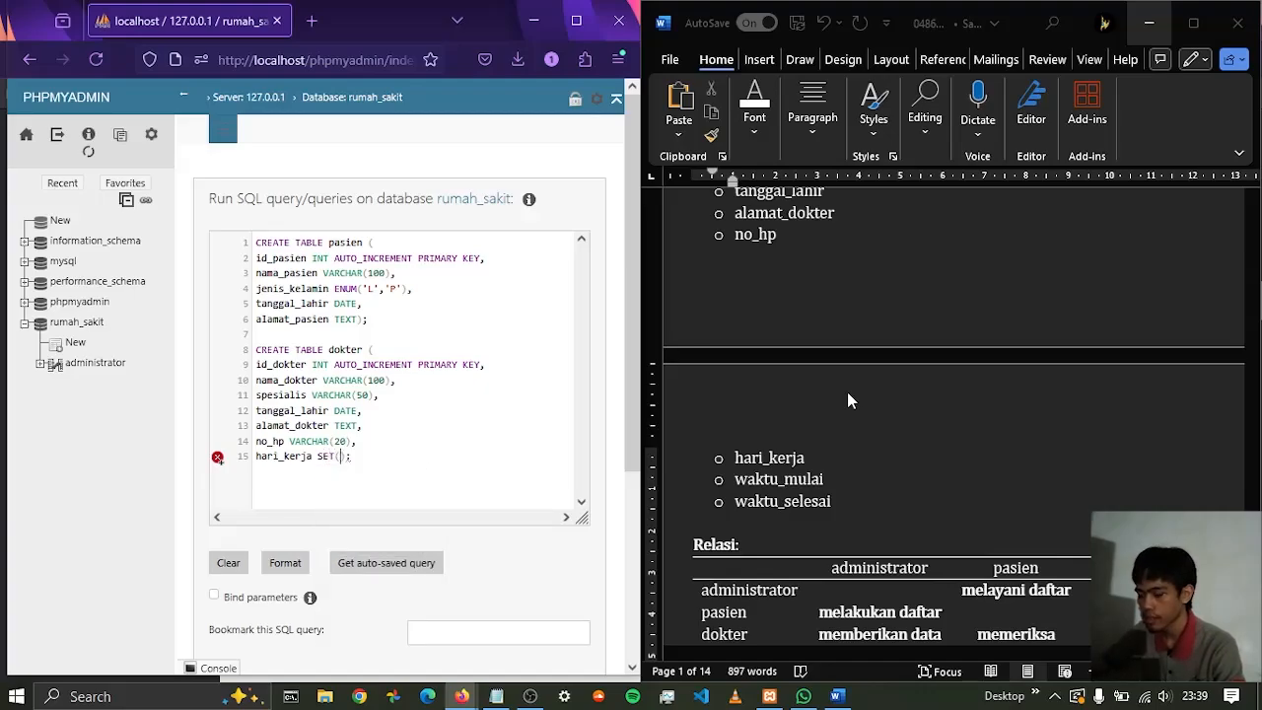
text('Senin)
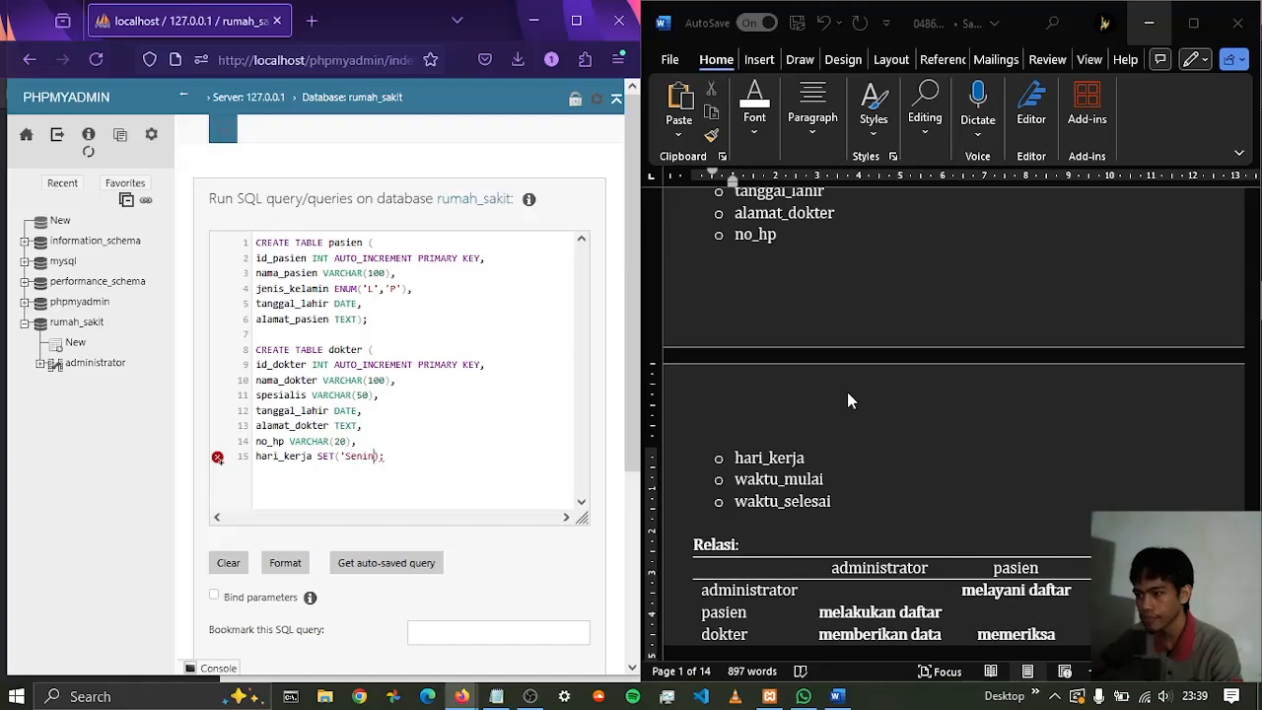
text(','Selasa)
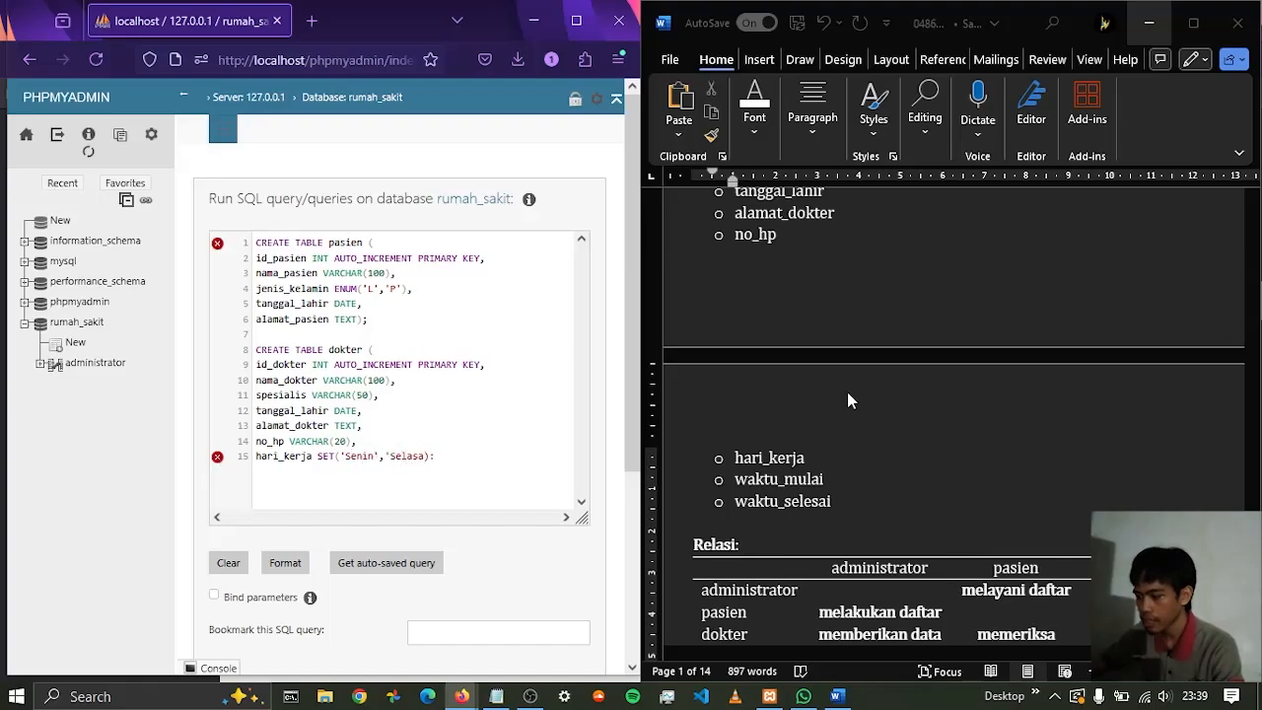
text(','R)
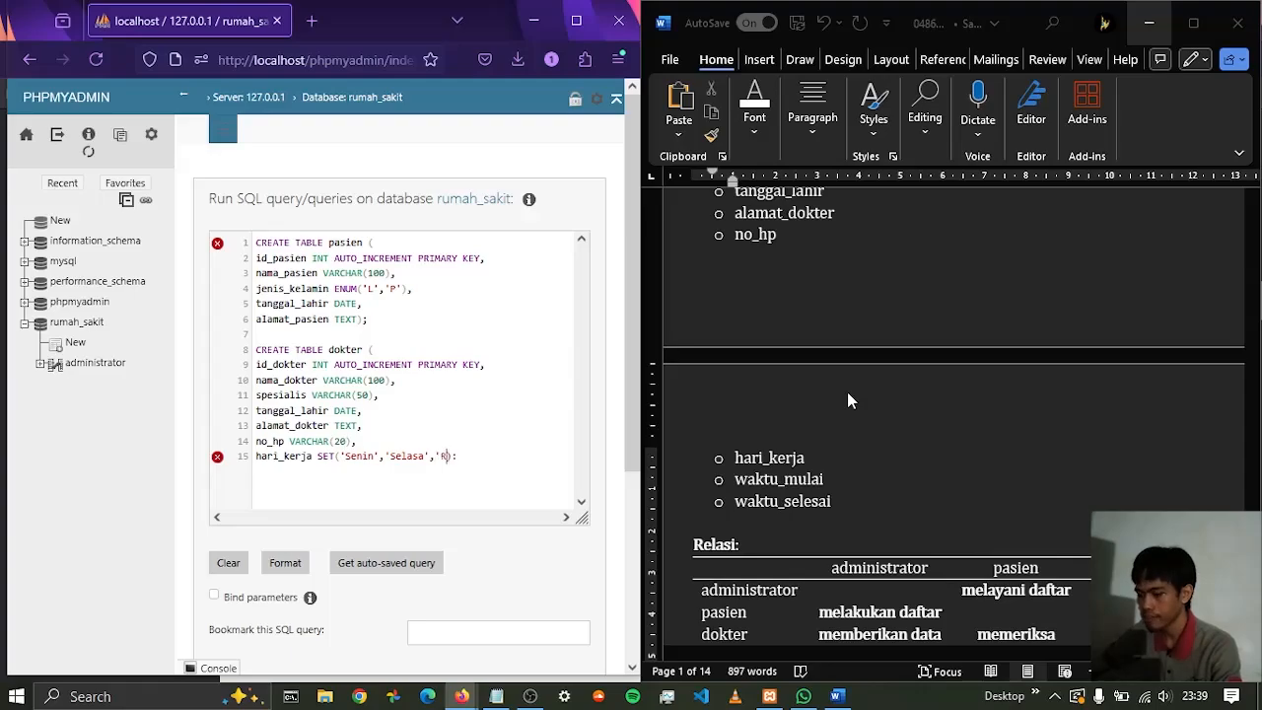
text(abu',')
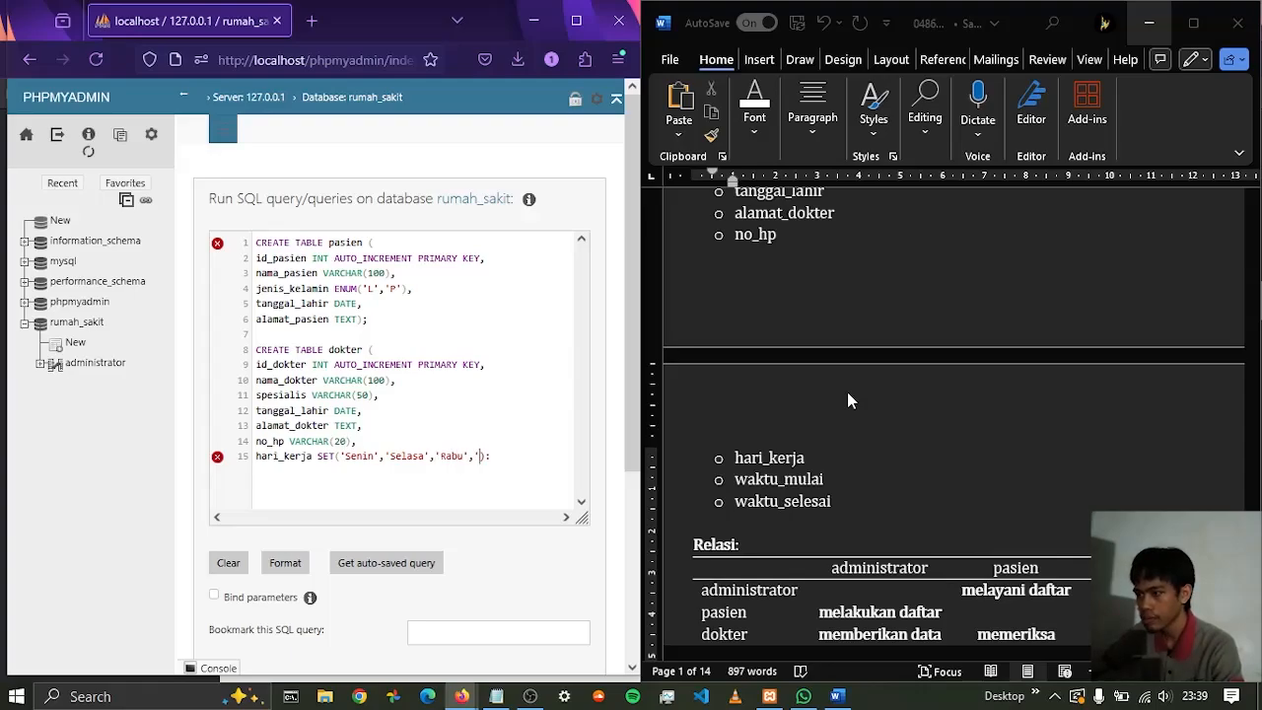
text(Kamis','Jum)
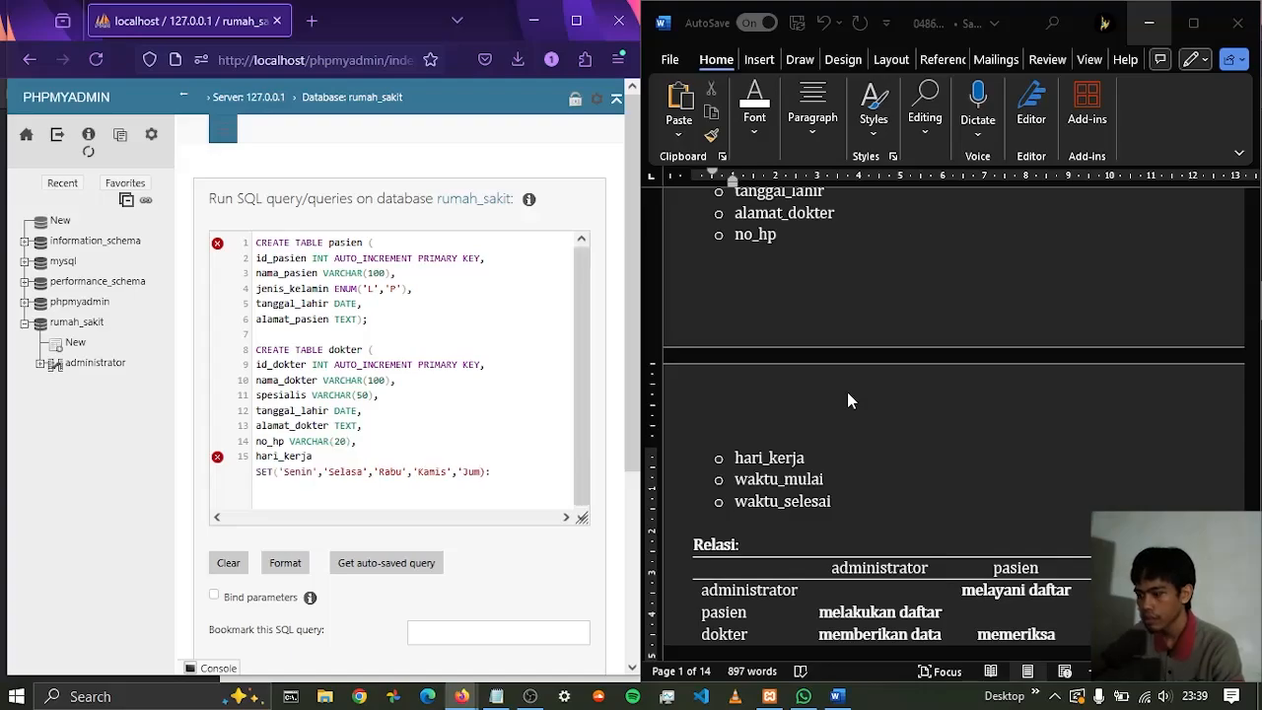
text(at','Sabtu)
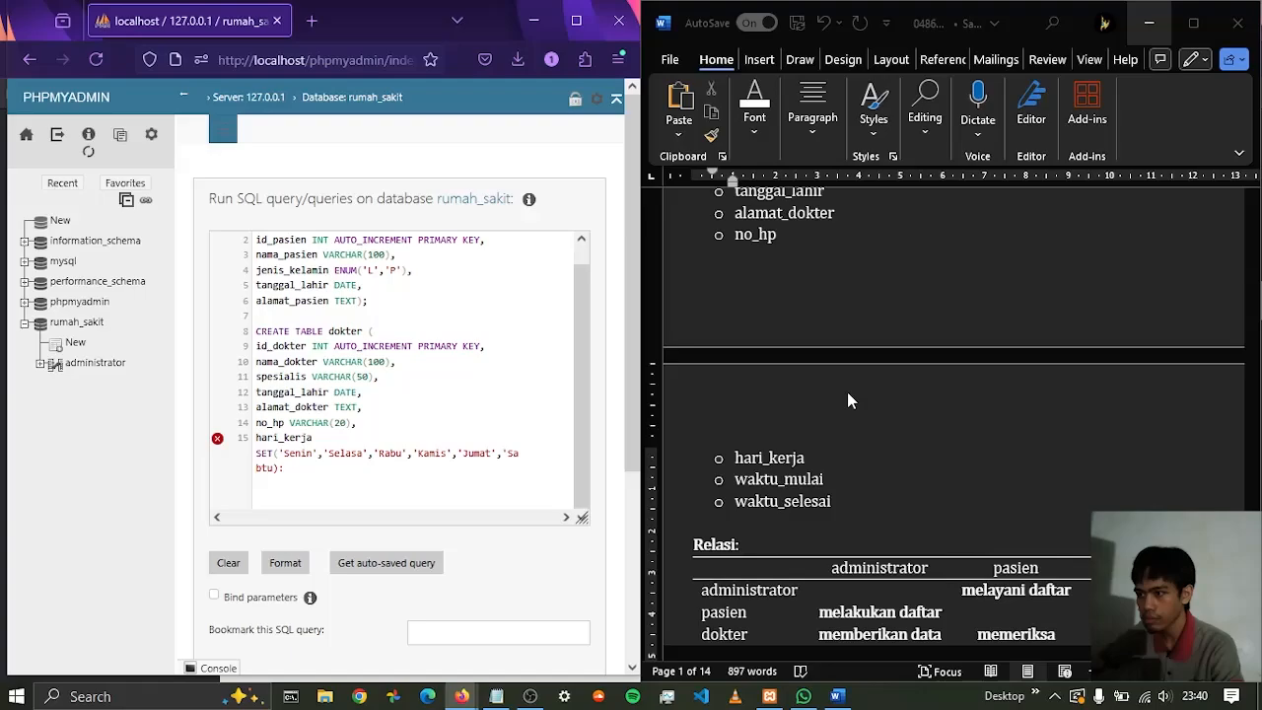
text(','Mi)
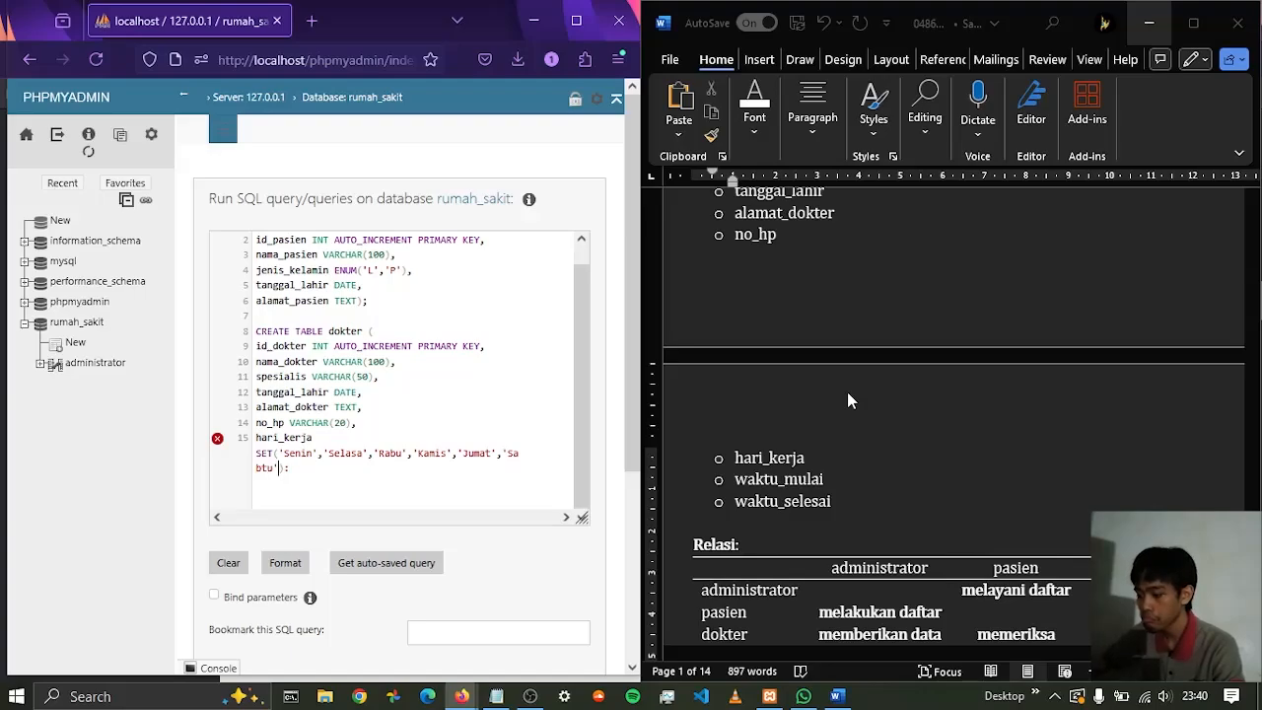
text(nggu')
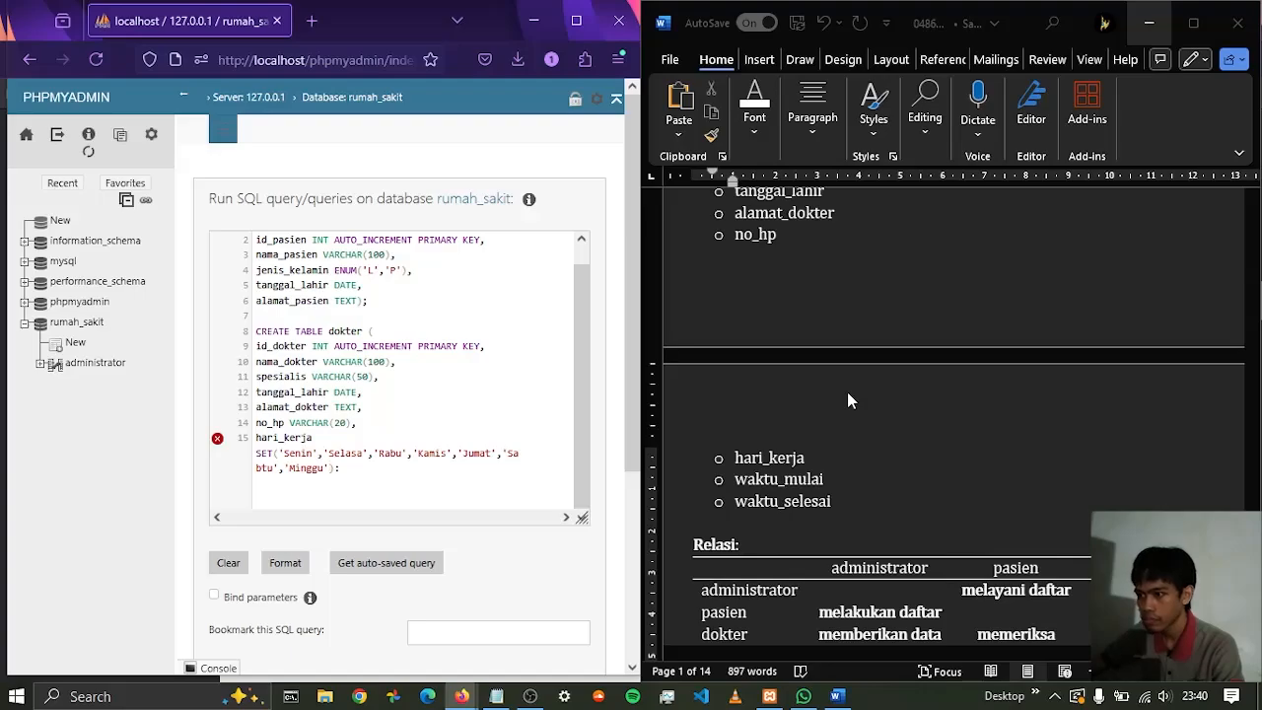
text(),)
Complete the hari_kerja SET with 'Kamis', 'Jumat', 'Sabtu' and 'Minggu', closing the list with a parenthesis, a comma and a line break
key(Return)
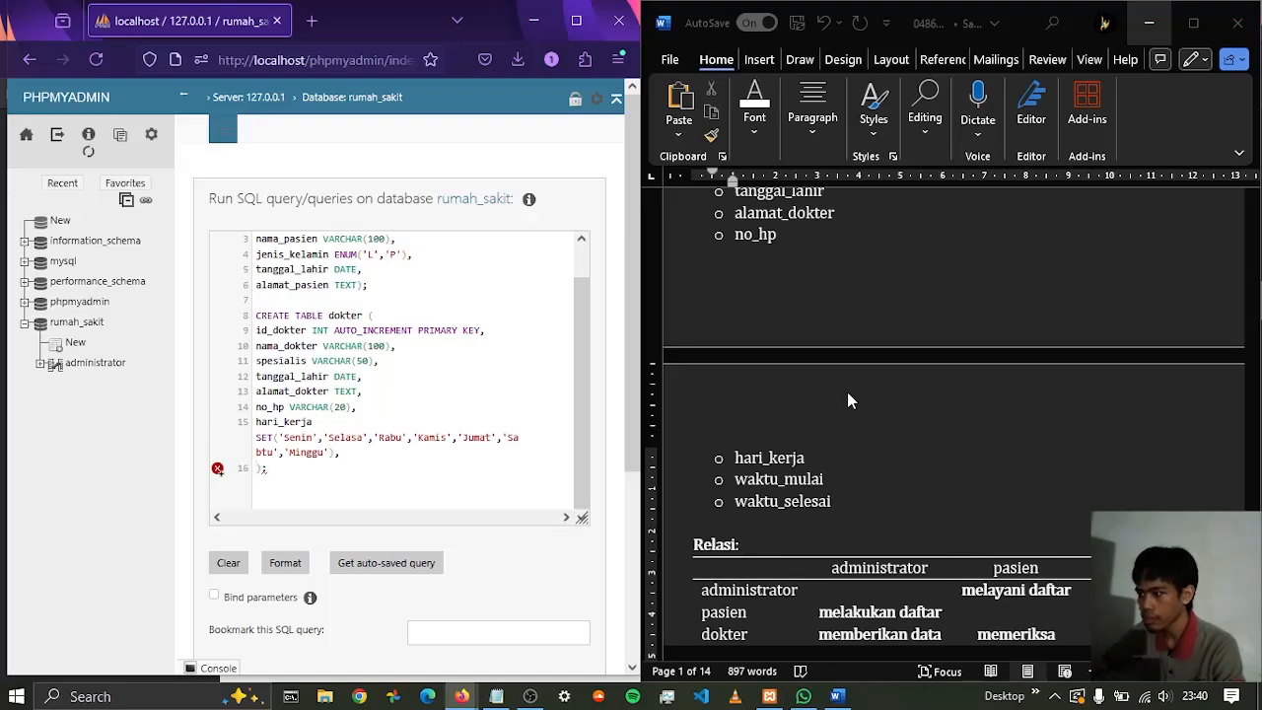
Add the waktu_mulai column with type TIME to the dokter table, ending it with a comma and a line break
text(waktu_mulai)
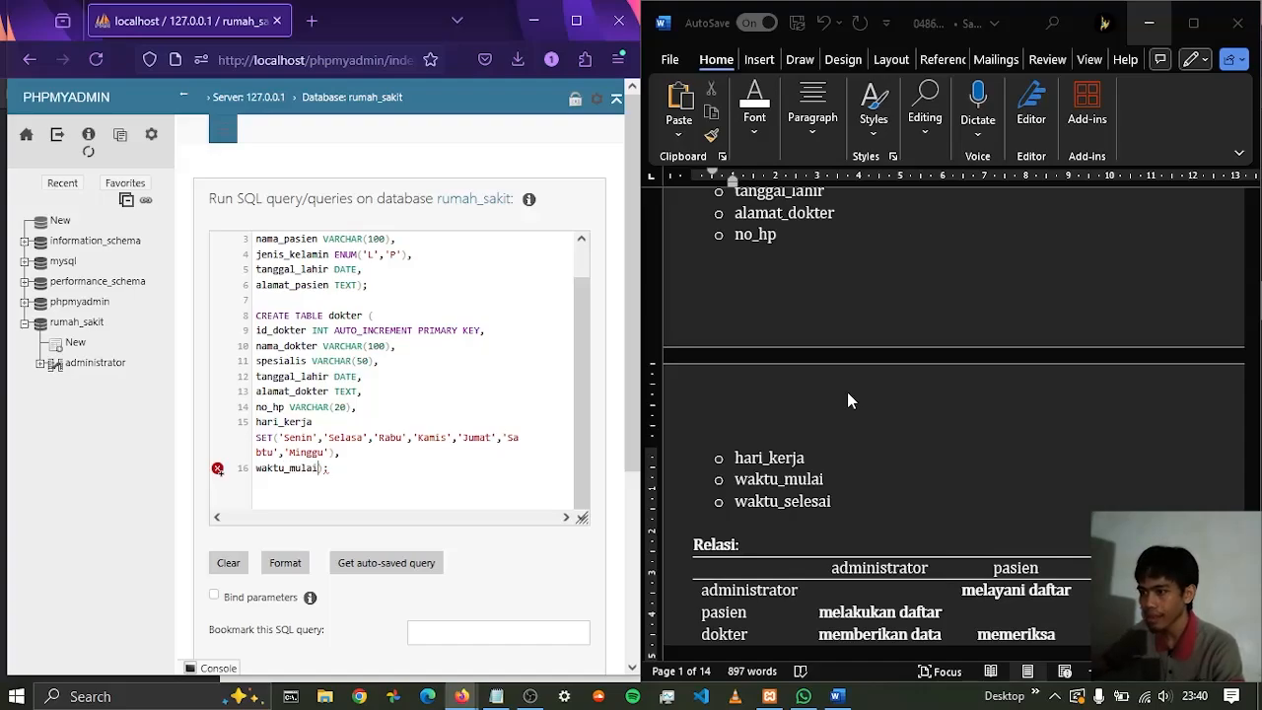
text( TIME)
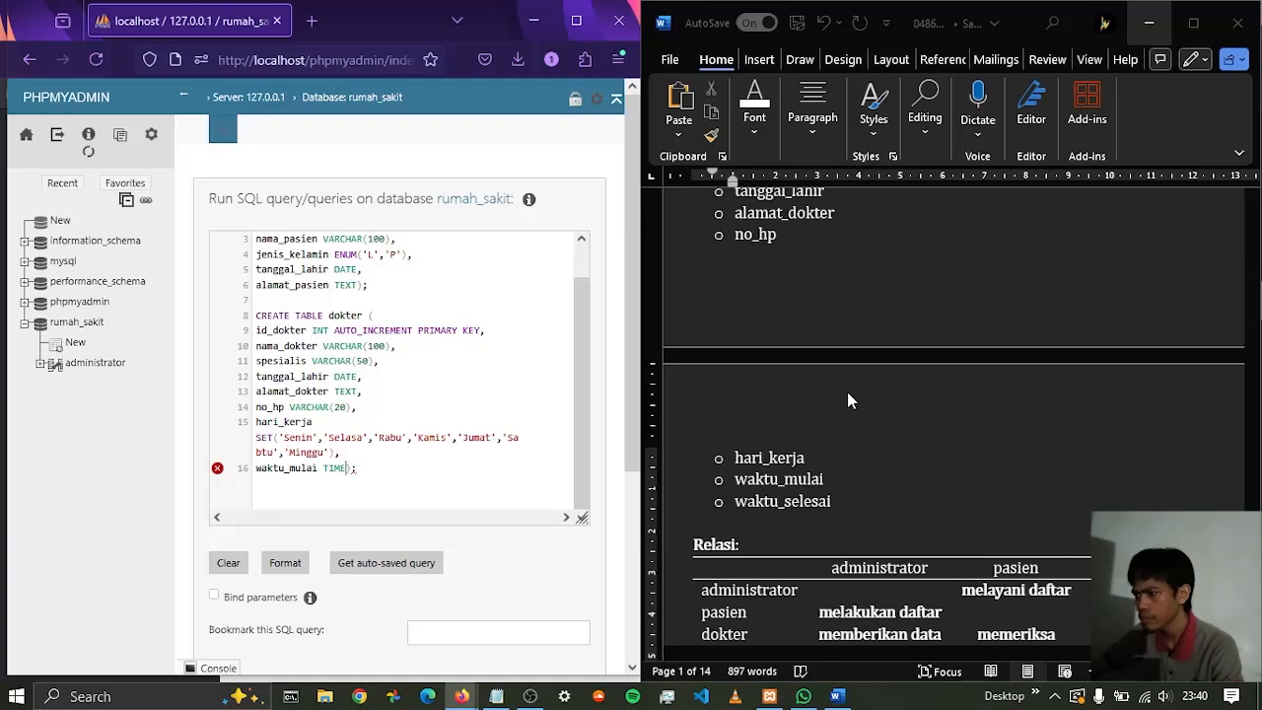
text(,)
key(Return)
Add the waktu_selesai column with type TIME as the last column of the dokter table
text(waktu)
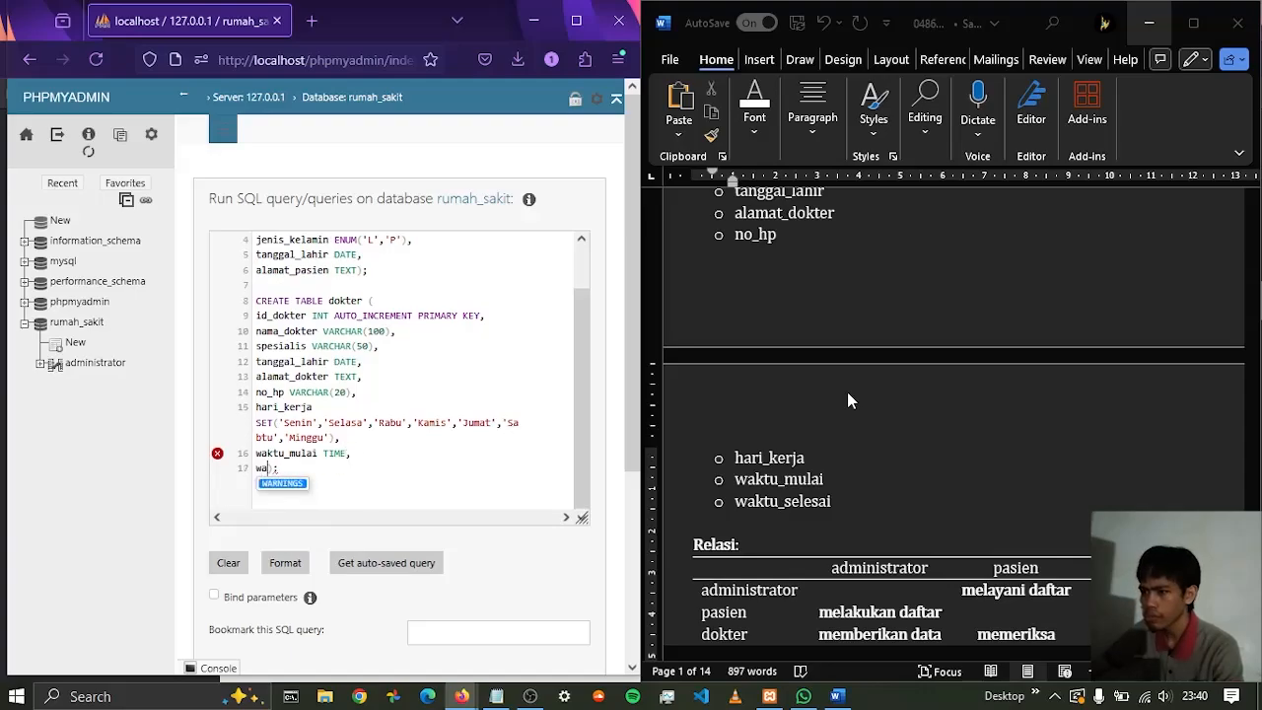
text(_sl)
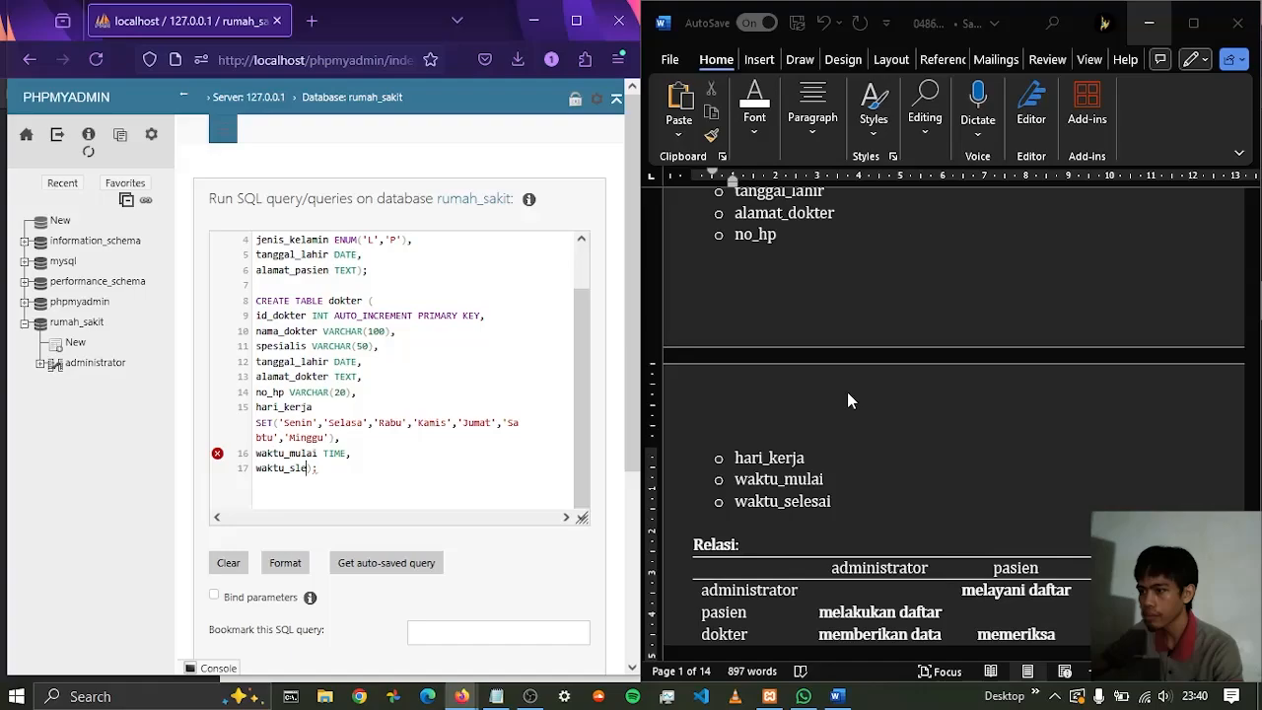
key(BackSpace)
text(elesai TIM)
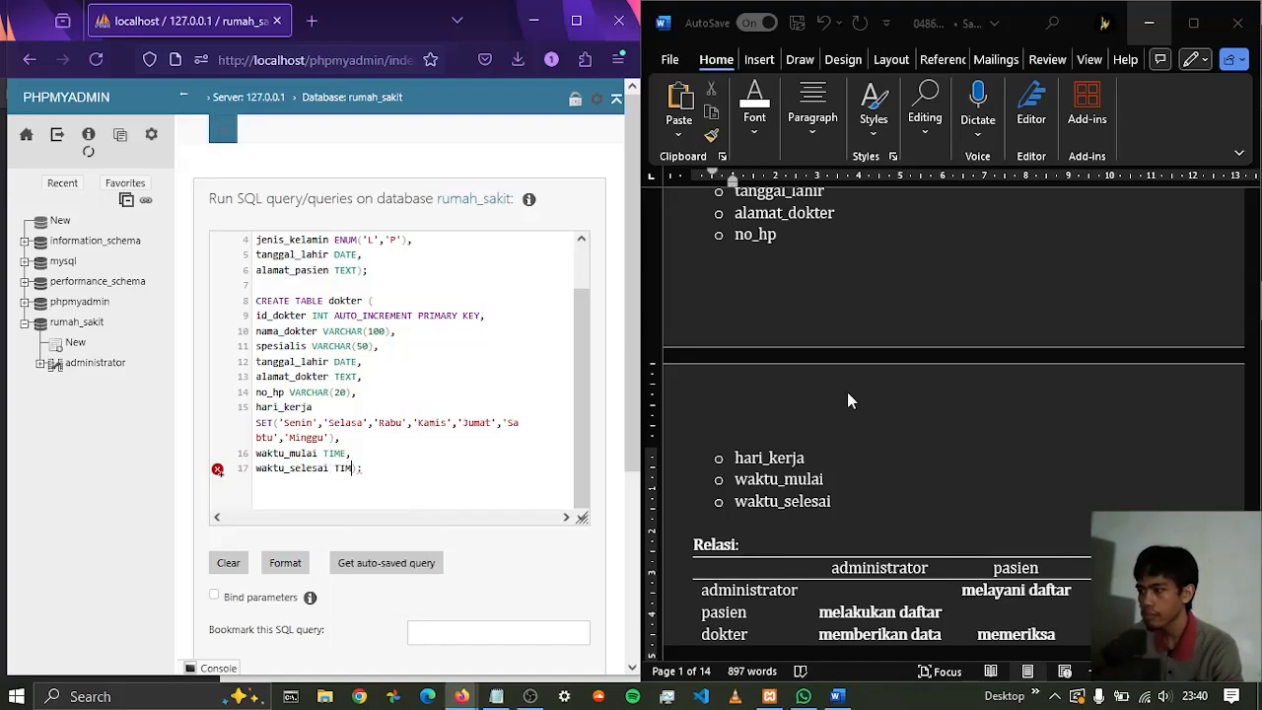
text(E)
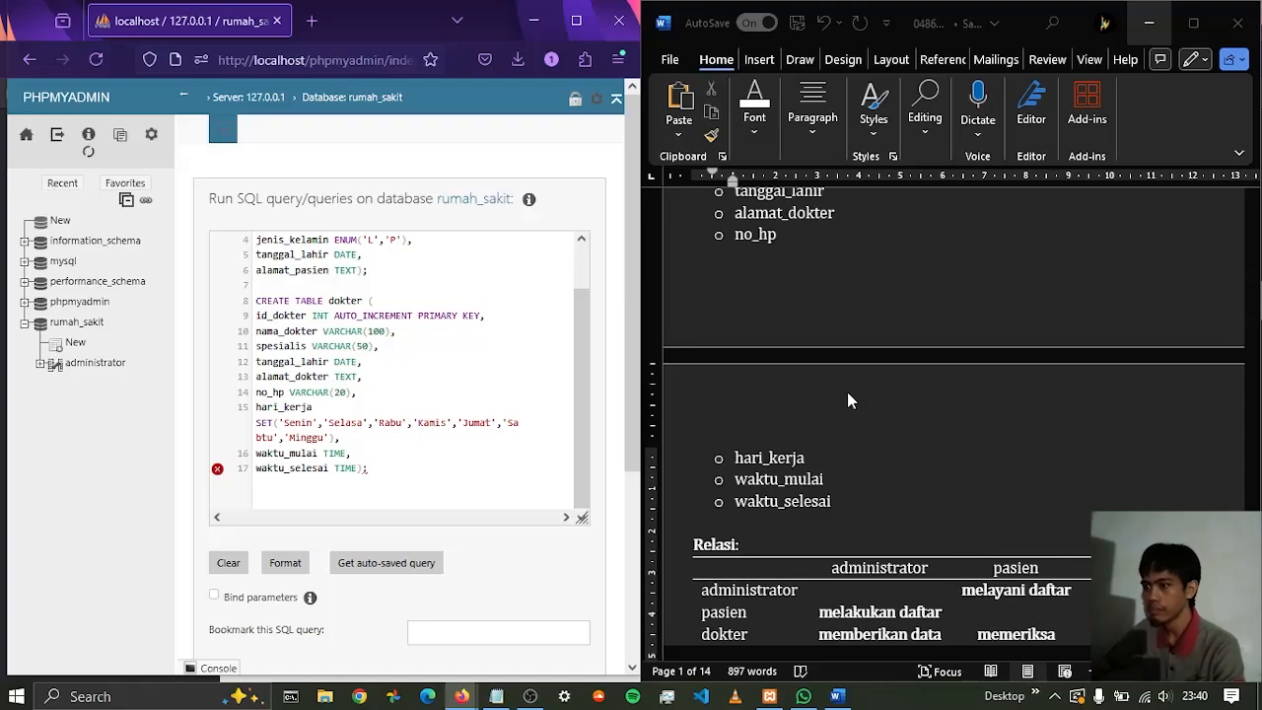
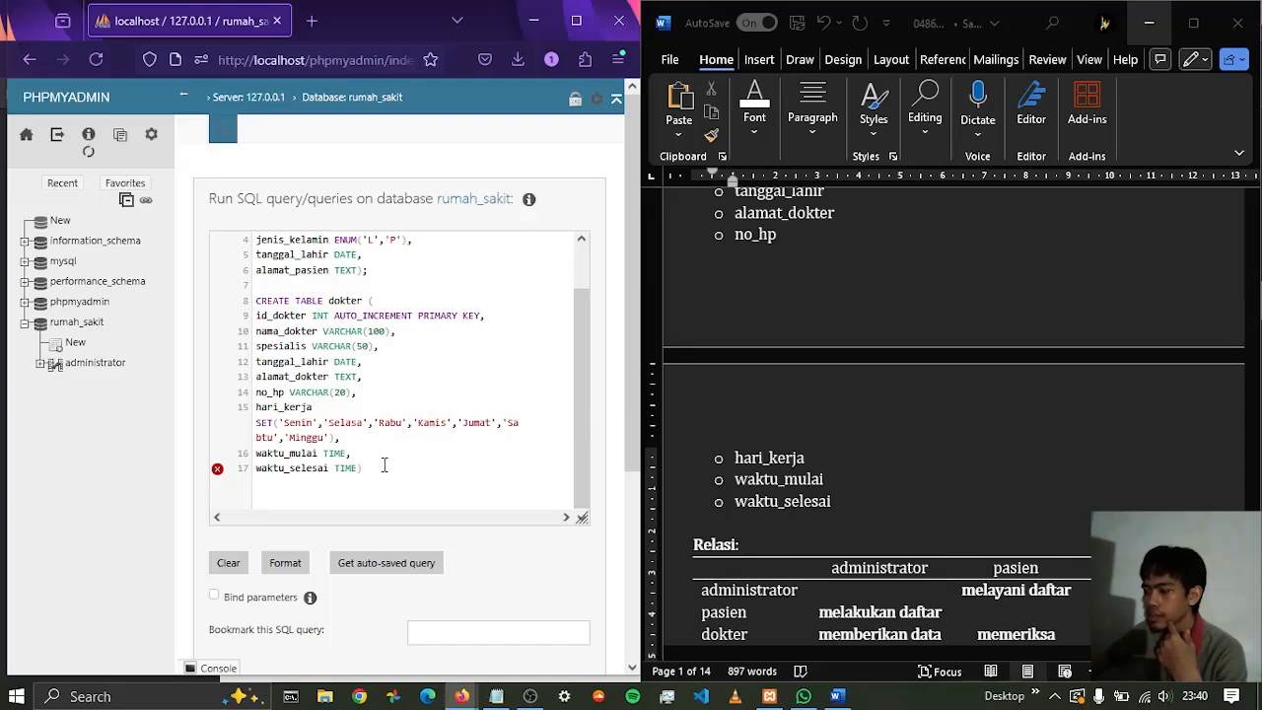
End the dokter CREATE TABLE statement with a semicolon
click(385, 468)
text(;)
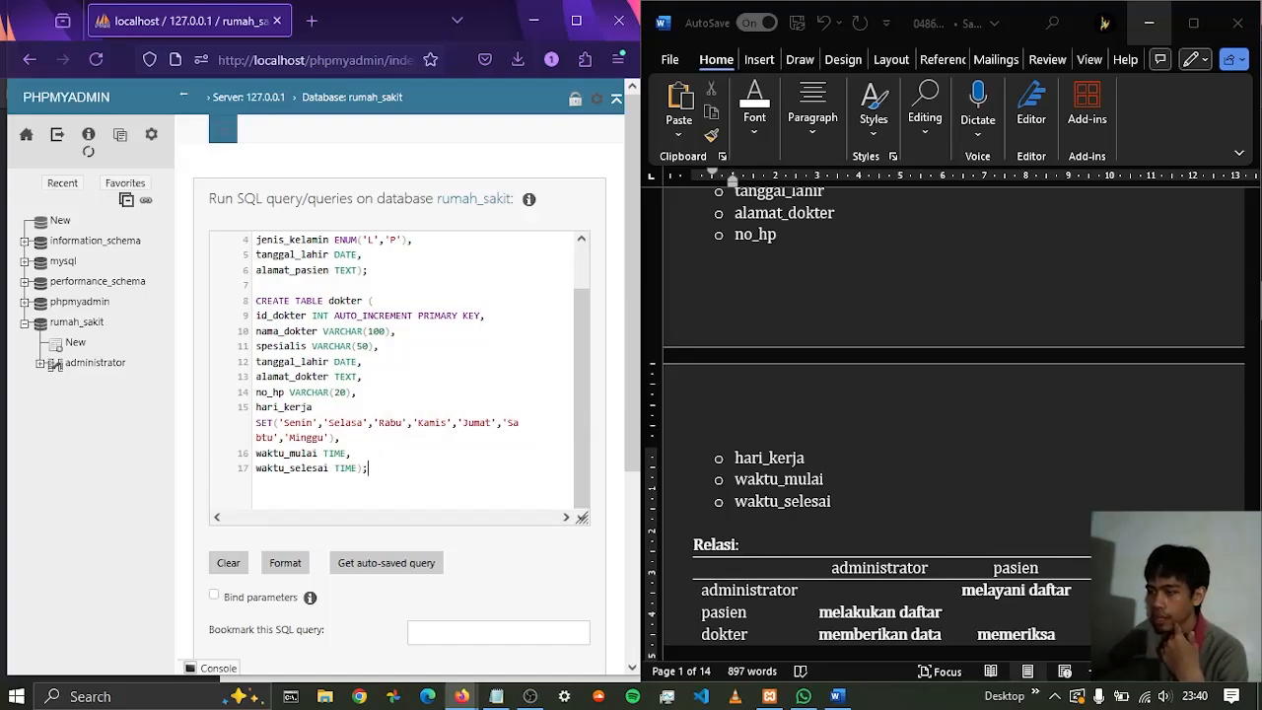
Check the pasien and dokter CREATE TABLE statements against the entity and attribute lists in the Word report
scroll(404, 355, up, 2)
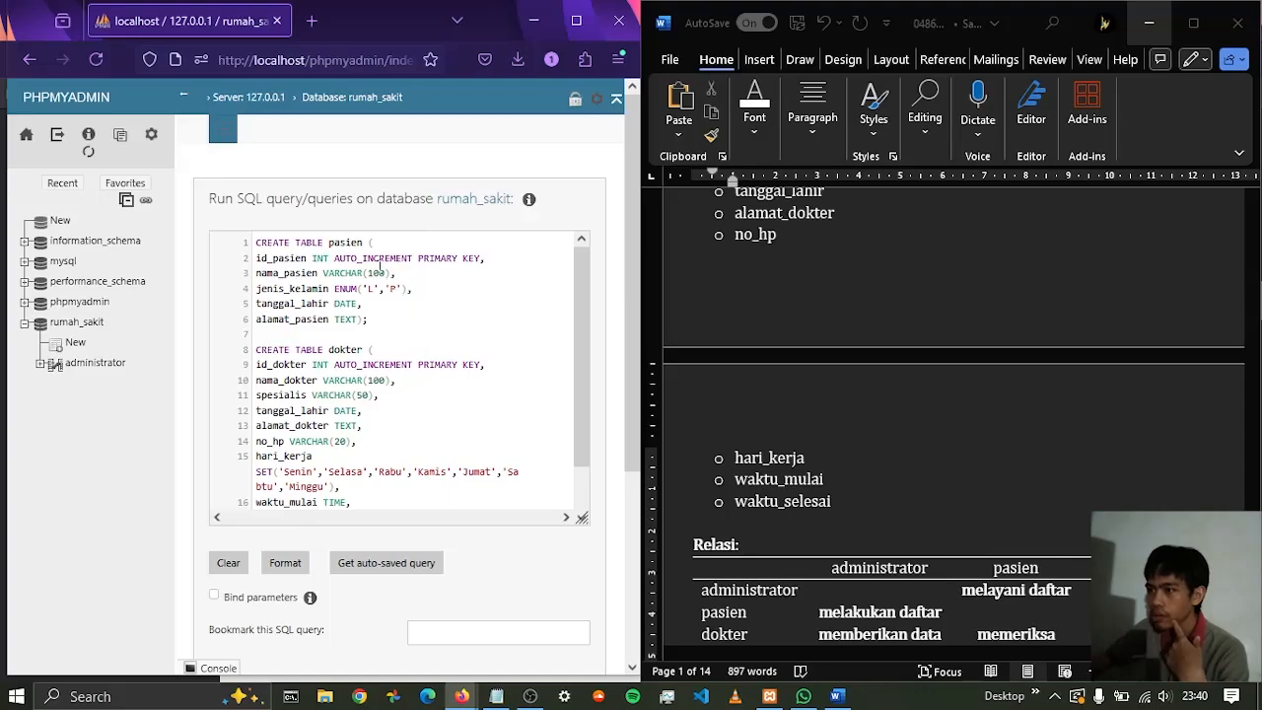
scroll(379, 355, down, 2)
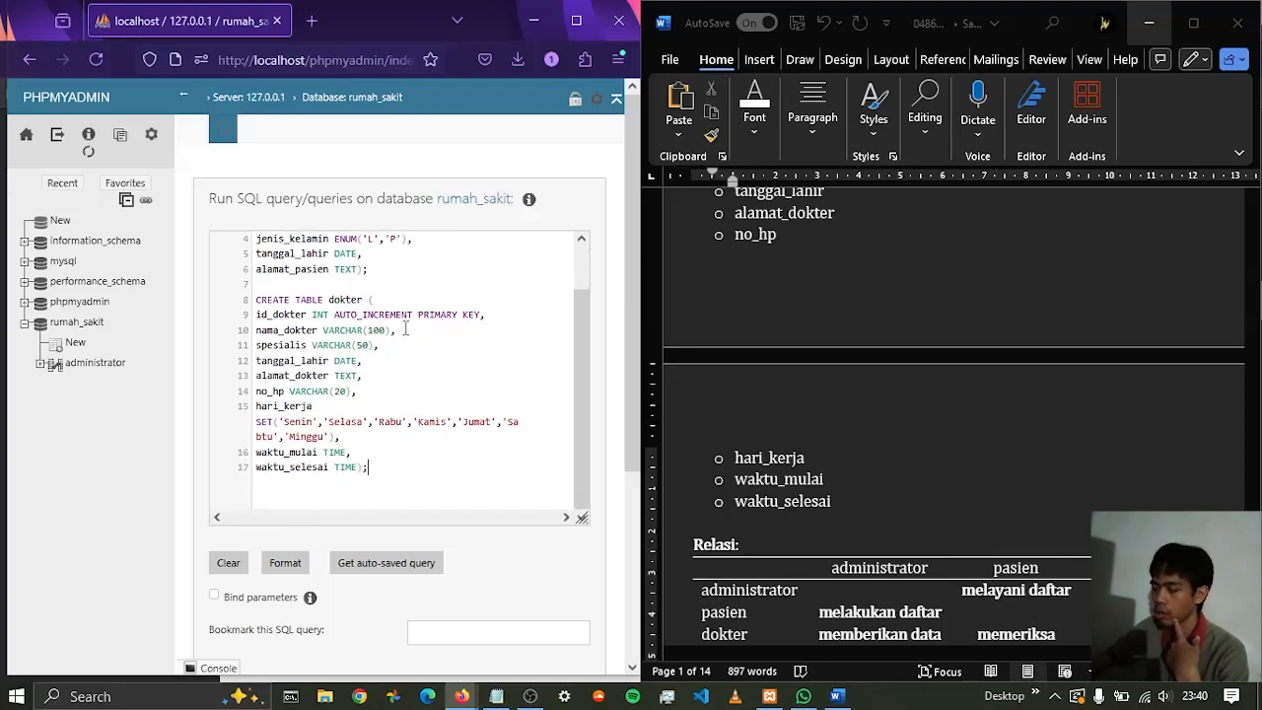
scroll(878, 349, up, 2)
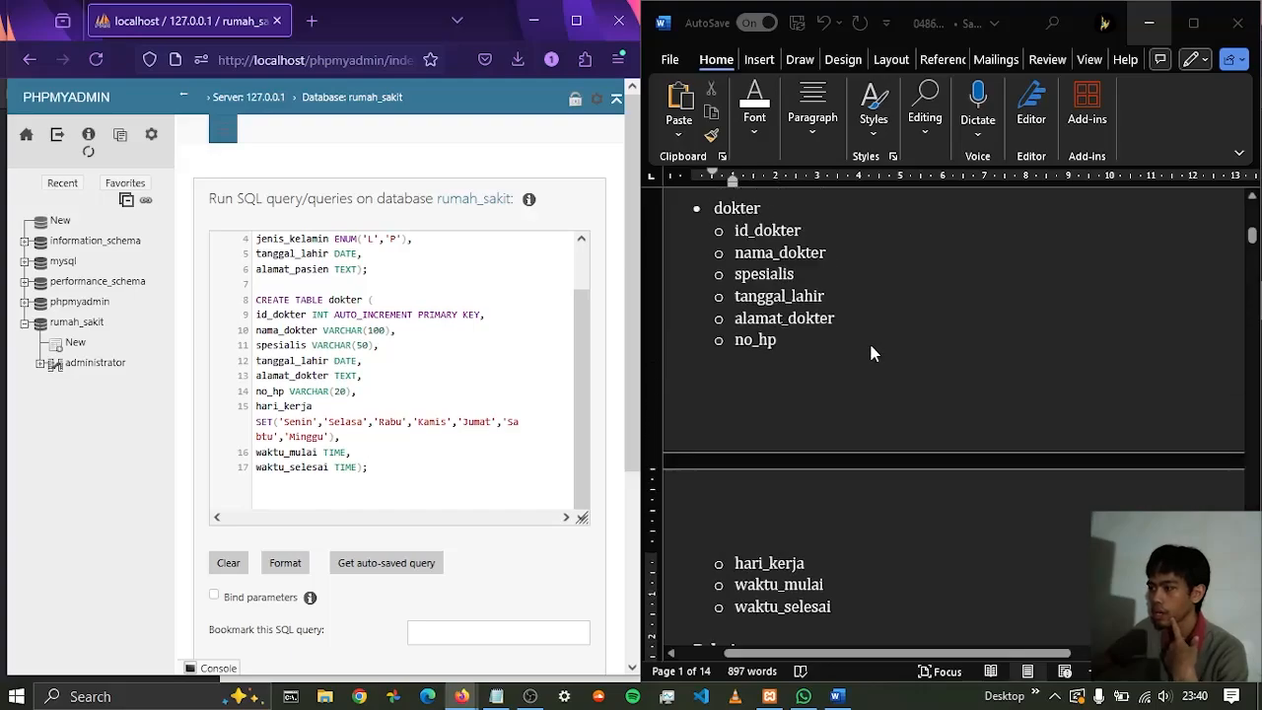
scroll(872, 347, up, 5)
scroll(825, 359, up, 2)
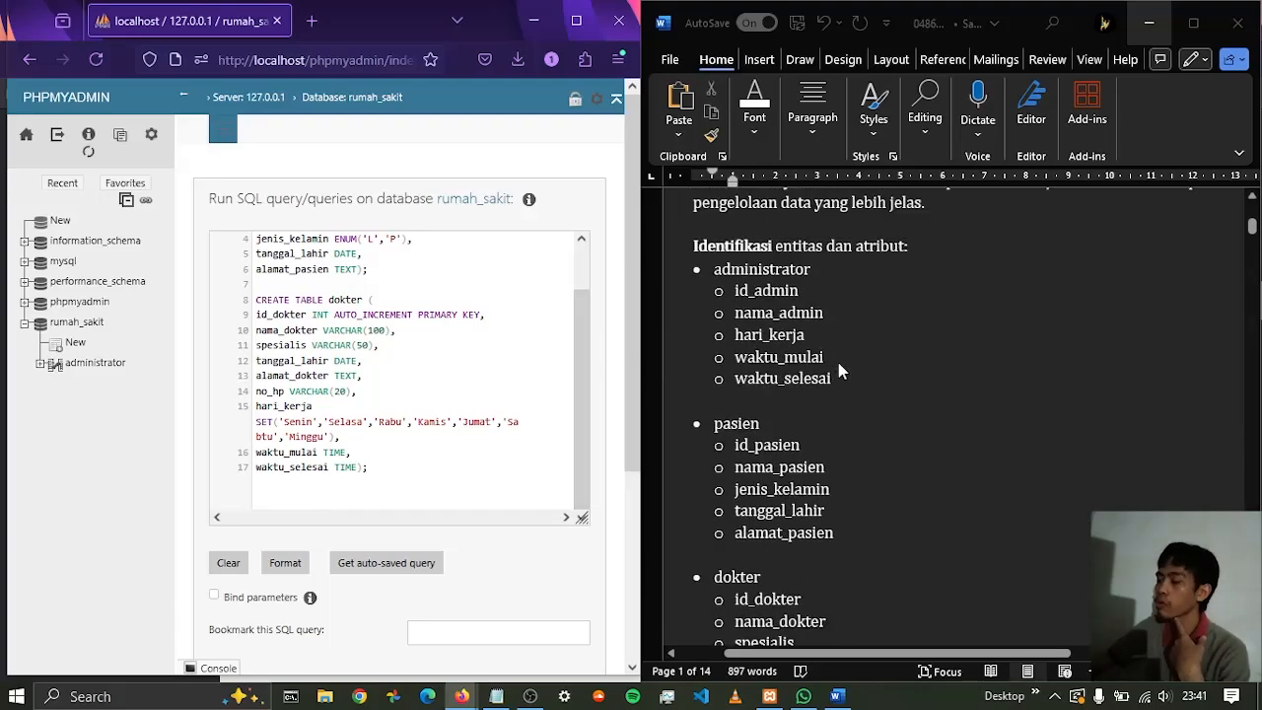
scroll(402, 340, up, 1)
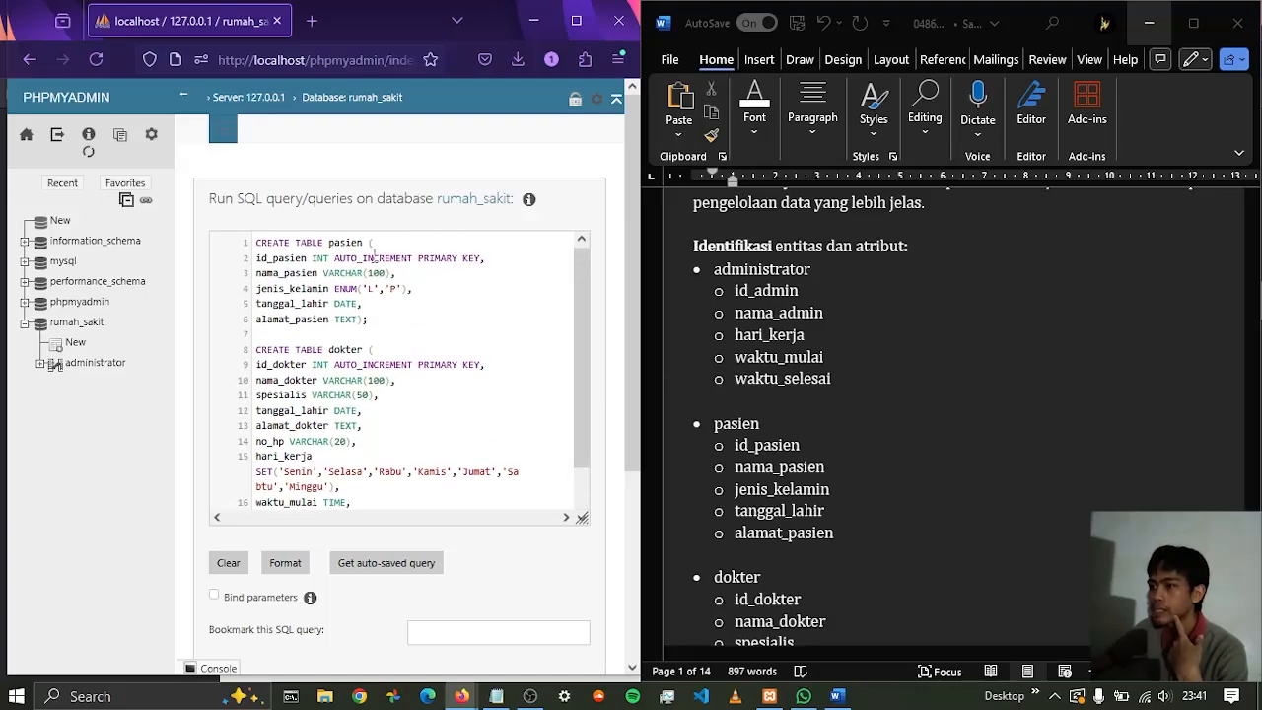
scroll(397, 321, down, 1)
scroll(402, 338, up, 1)
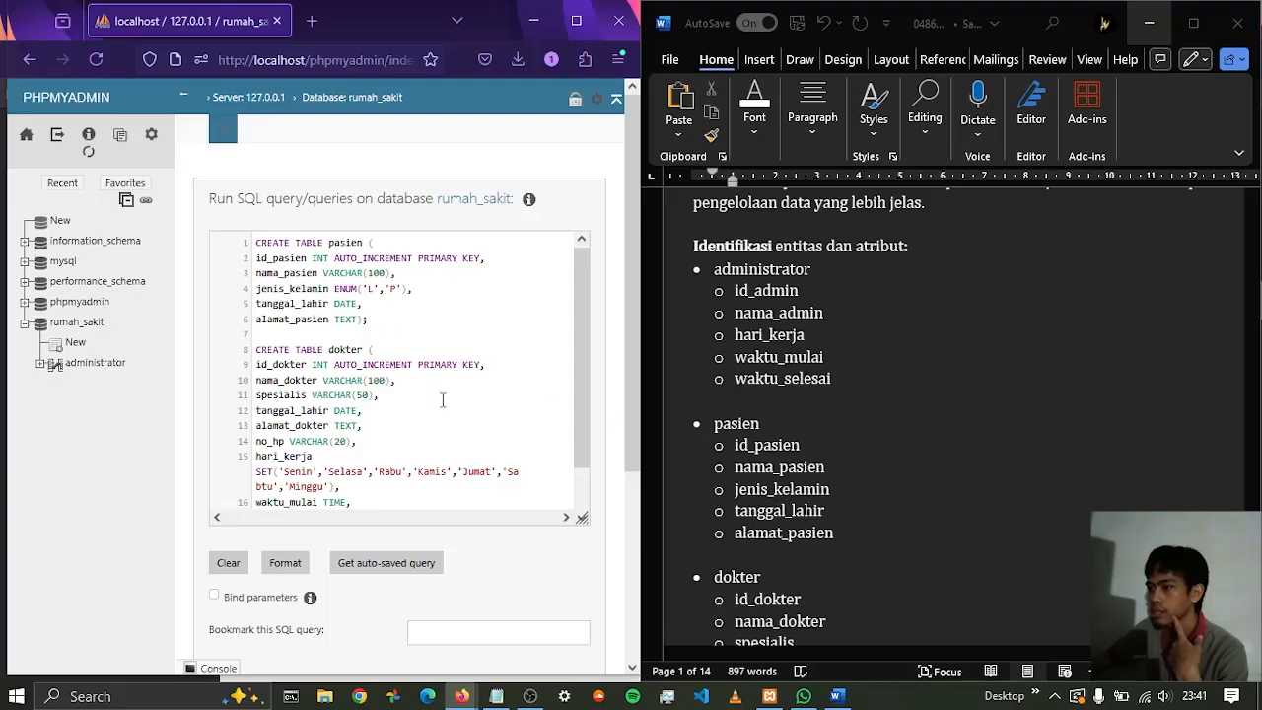
scroll(365, 364, down, 2)
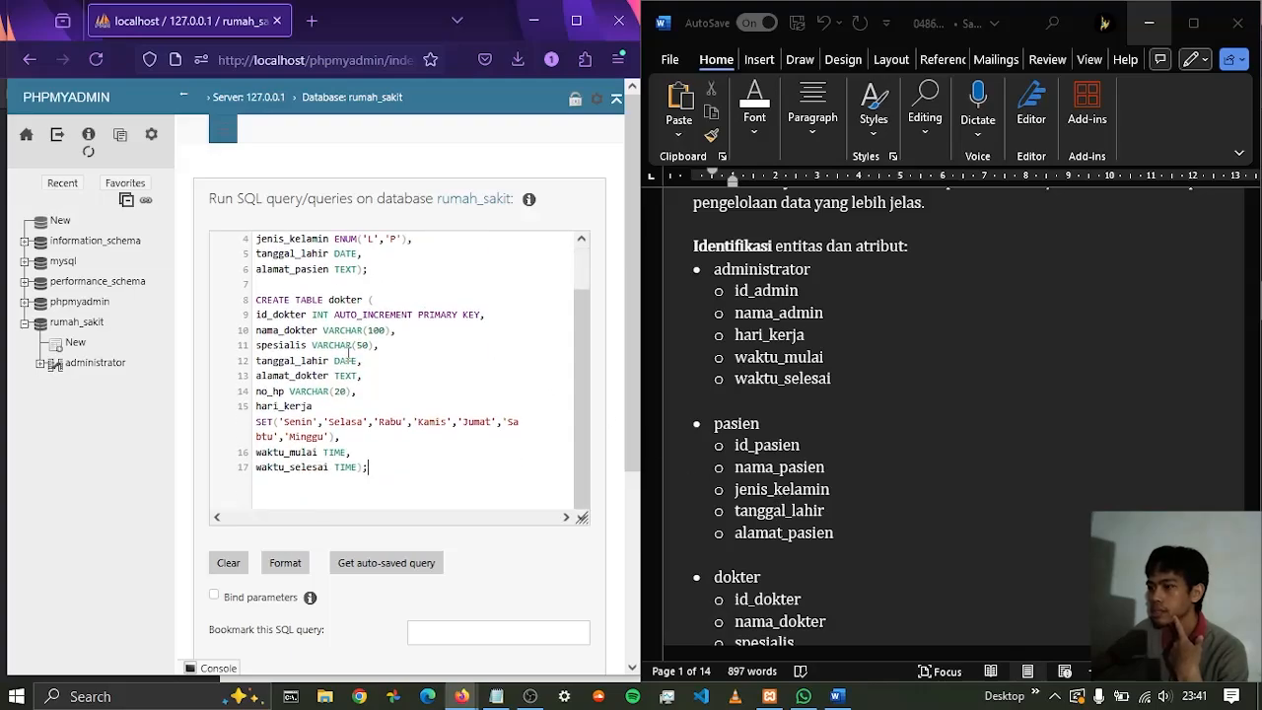
scroll(848, 433, down, 3)
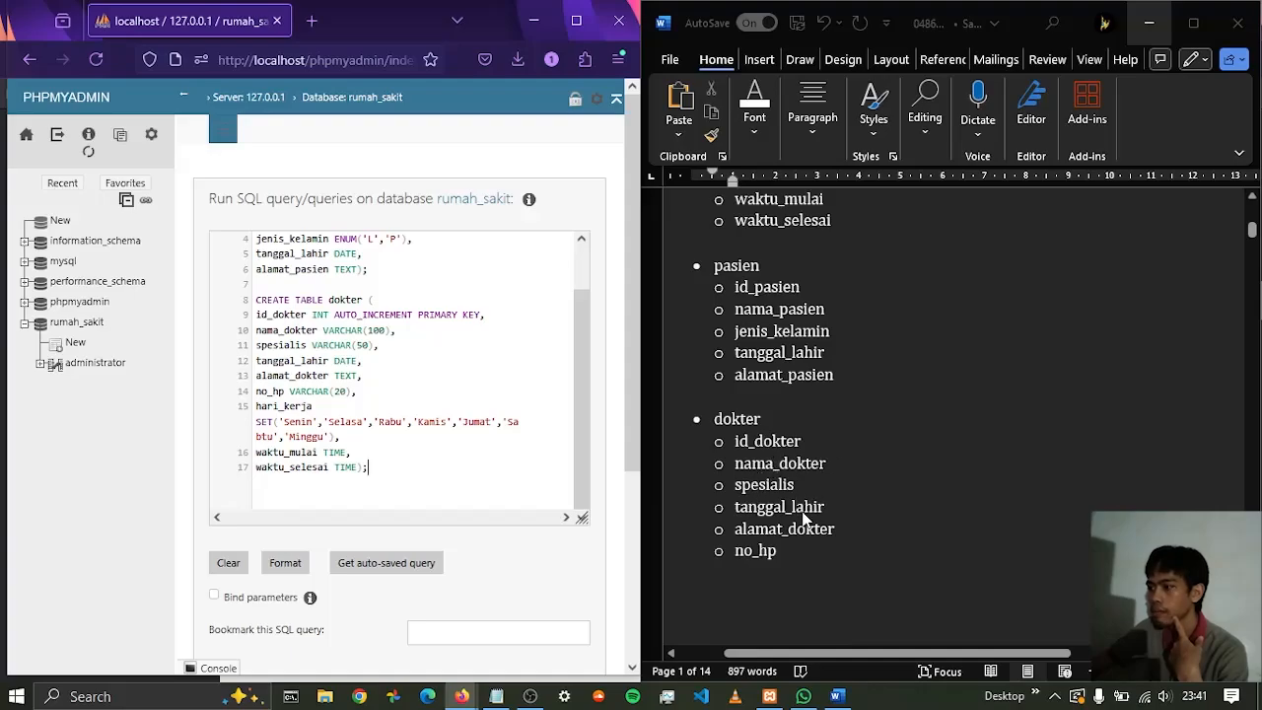
scroll(806, 440, down, 7)
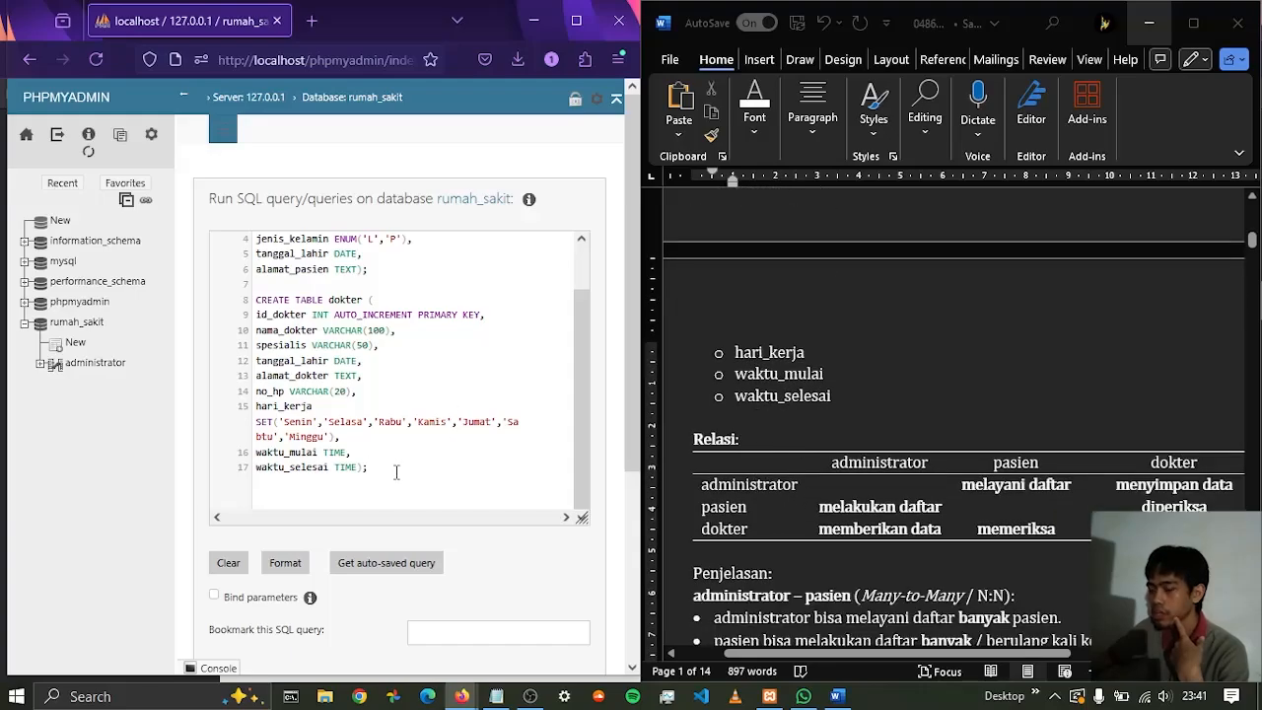
scroll(948, 392, down, 4)
scroll(918, 381, up, 4)
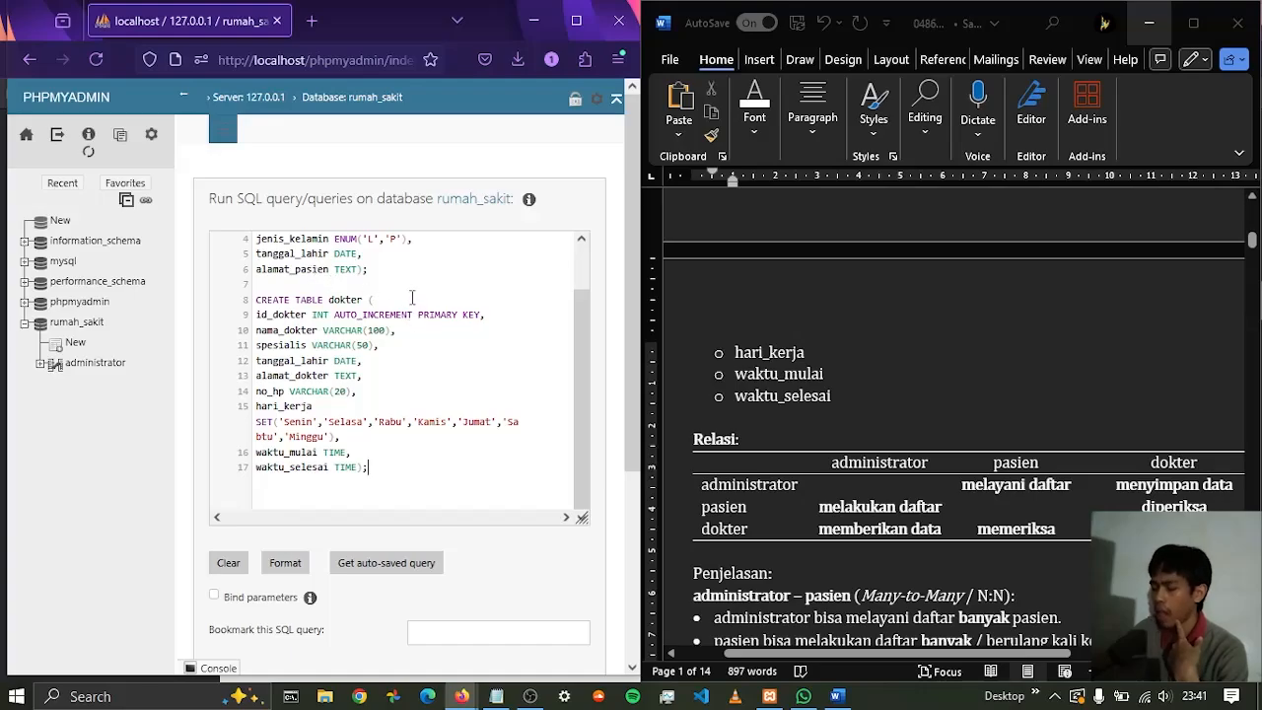
scroll(412, 301, up, 1)
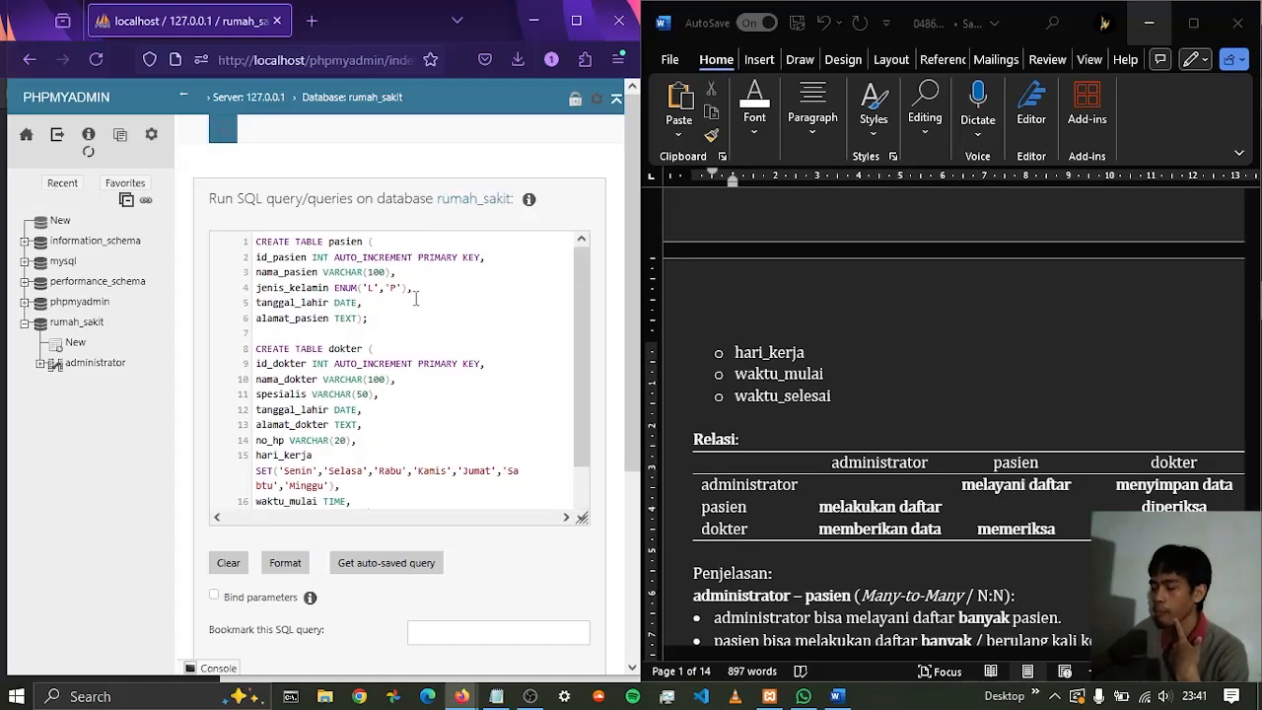
scroll(414, 300, down, 1)
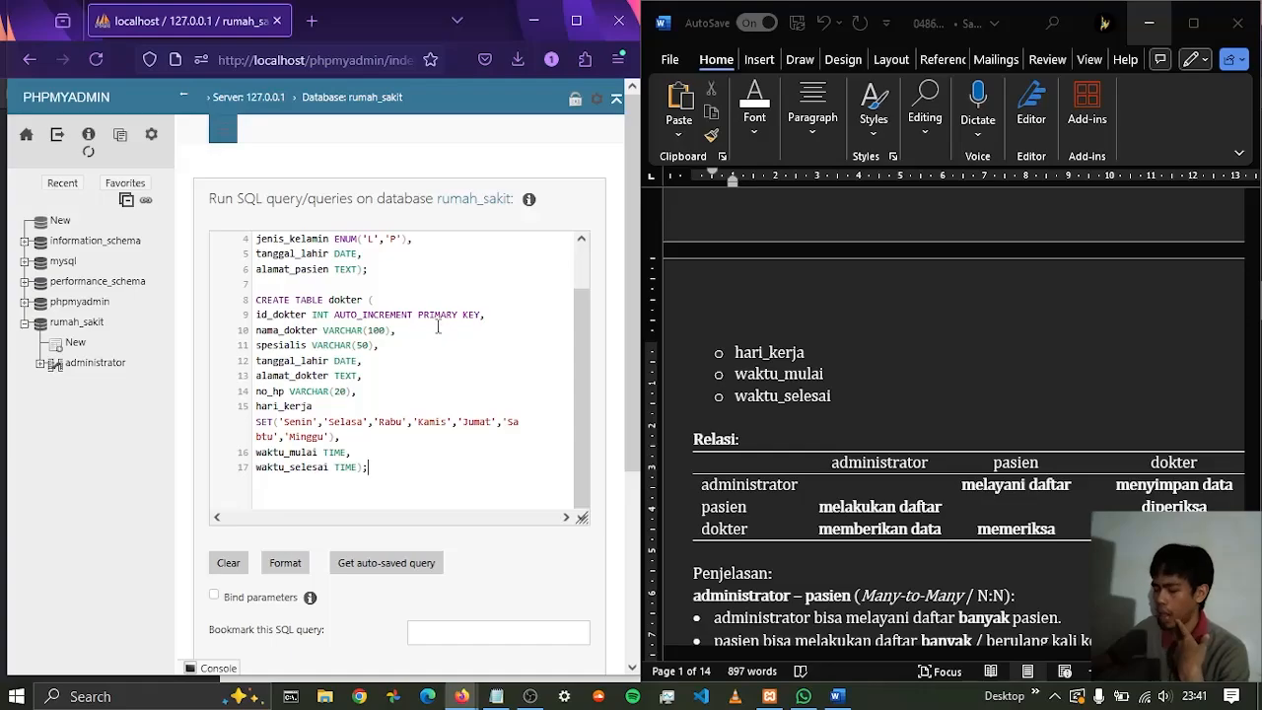
Start a CREATE TABLE daftar statement below the dokter table, separated by a blank line, with empty parentheses and a closing semicolon
click(393, 471)
scroll(681, 373, down, 15)
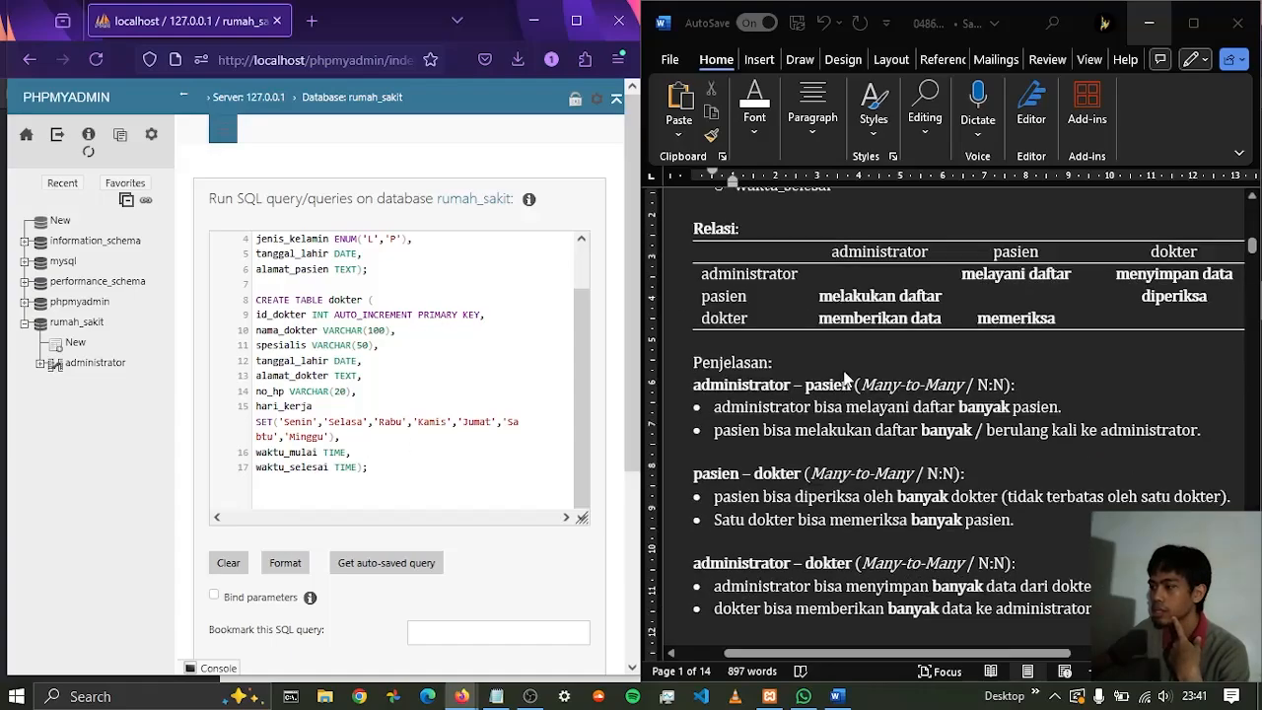
scroll(838, 373, up, 2)
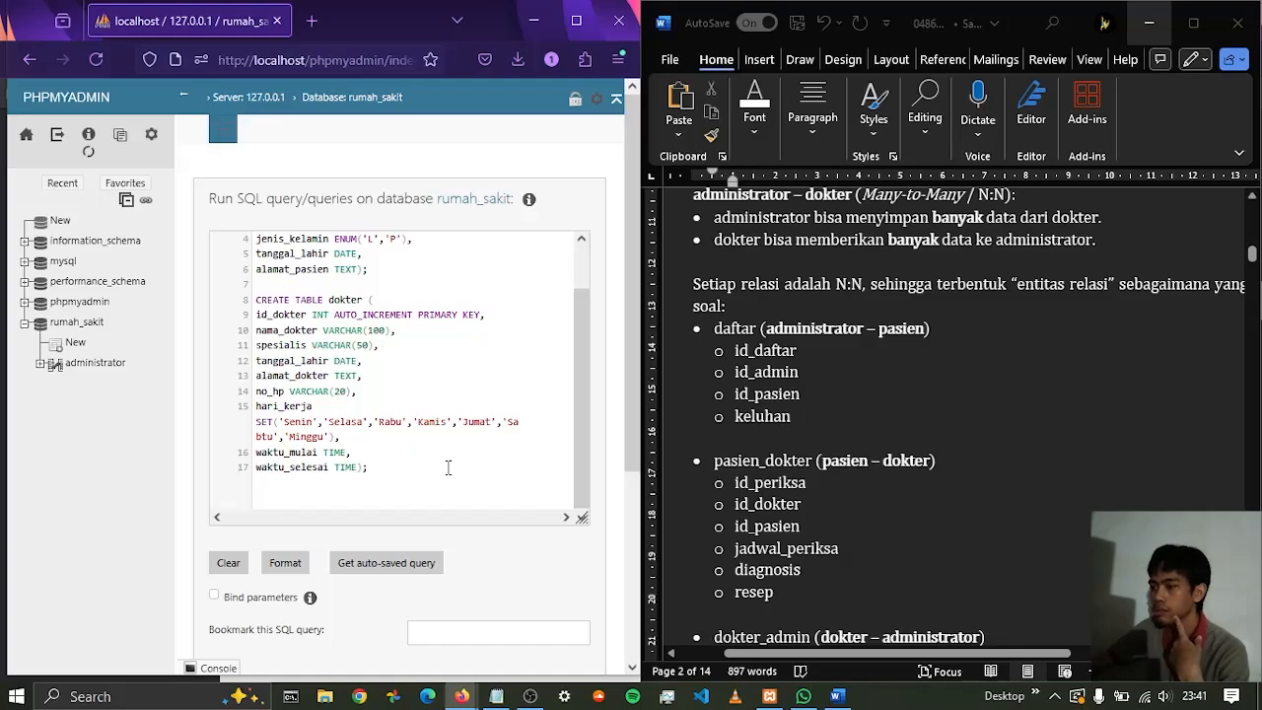
key(Return)
key(Return)
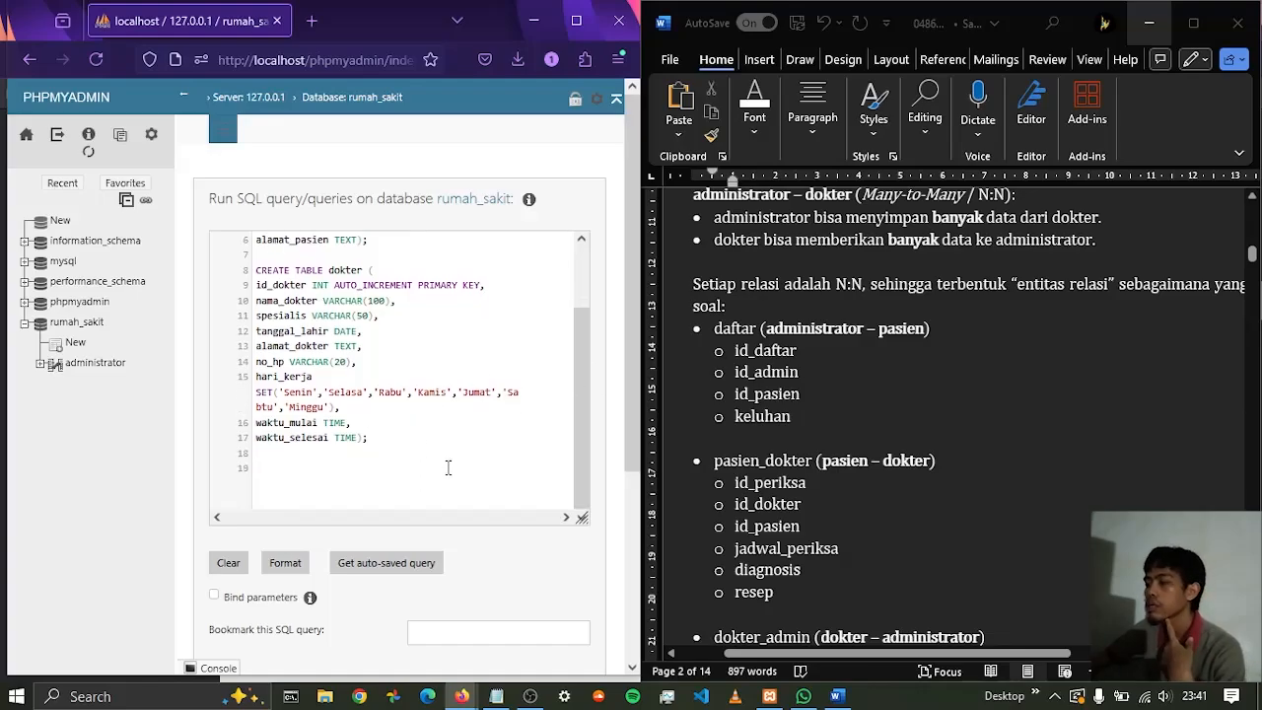
text(CREATE)
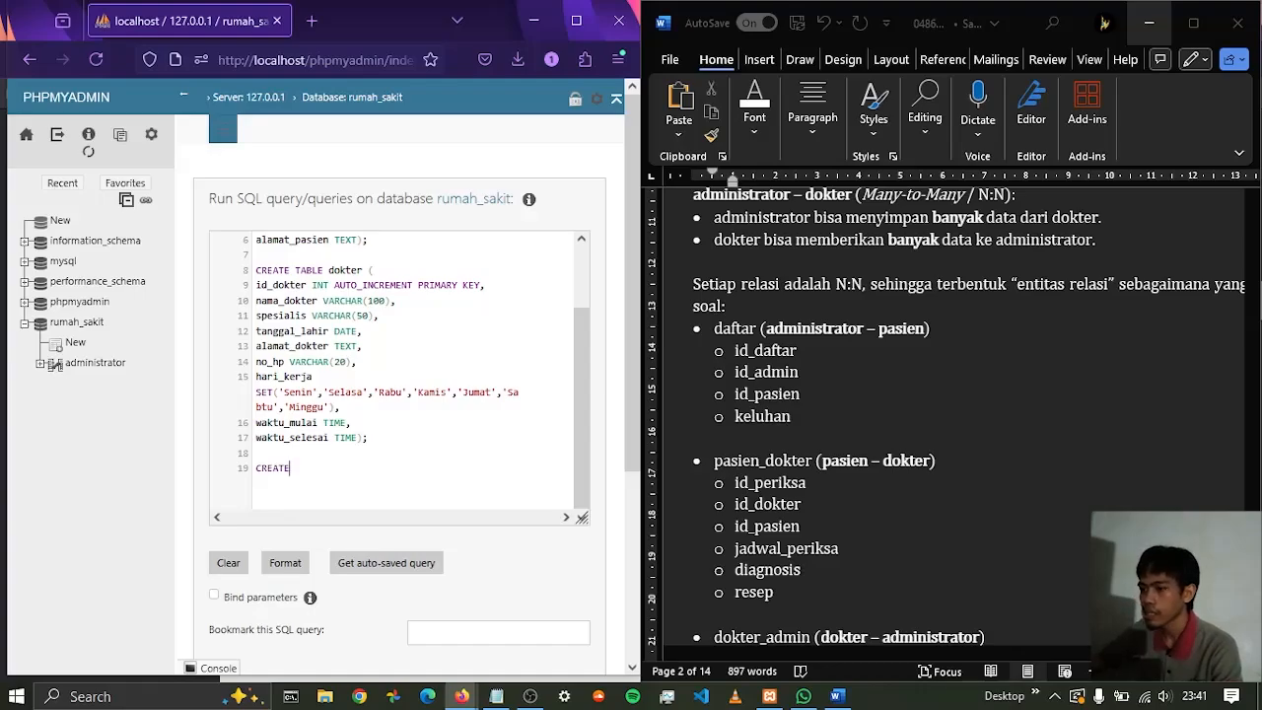
text( TABLE)
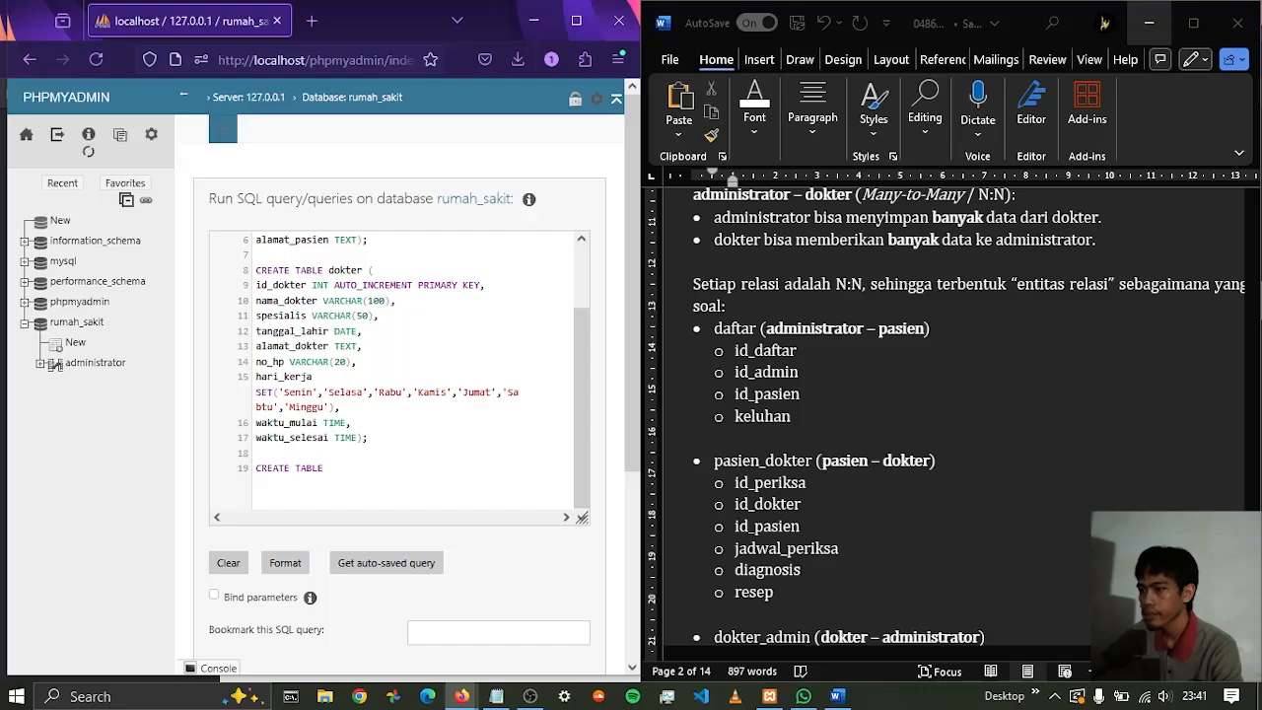
text( daf)
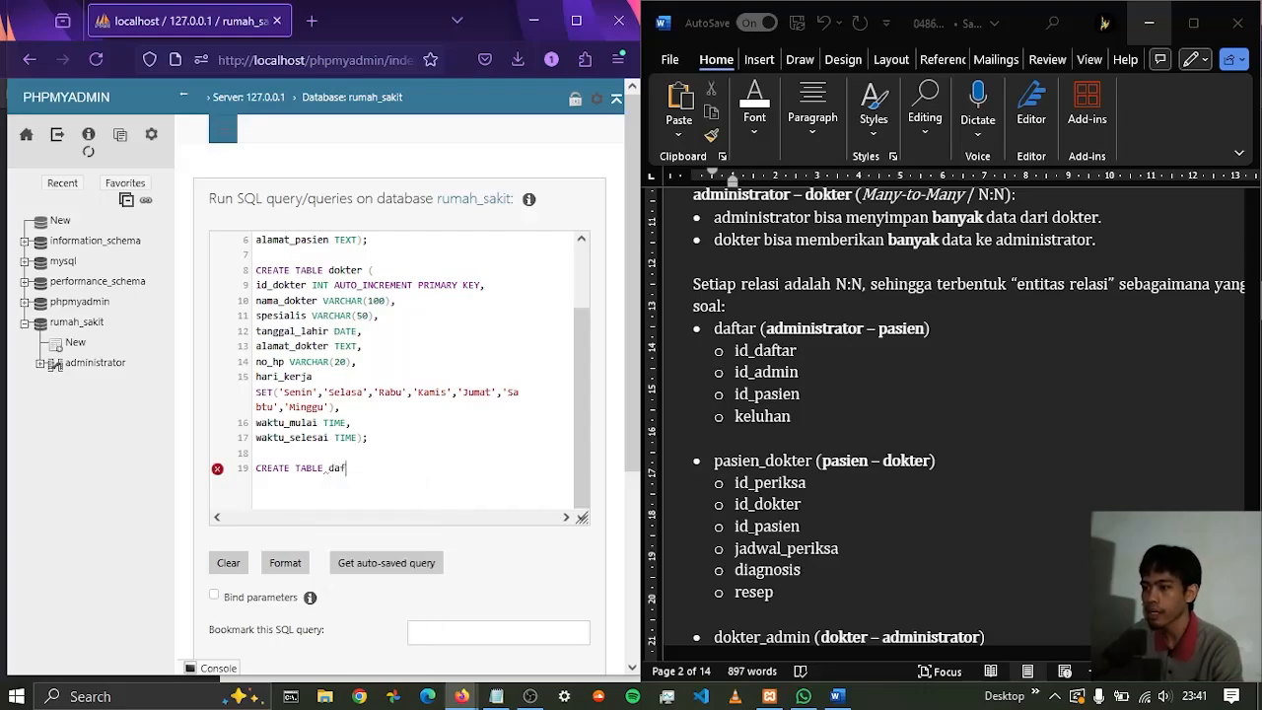
text(tar ();)
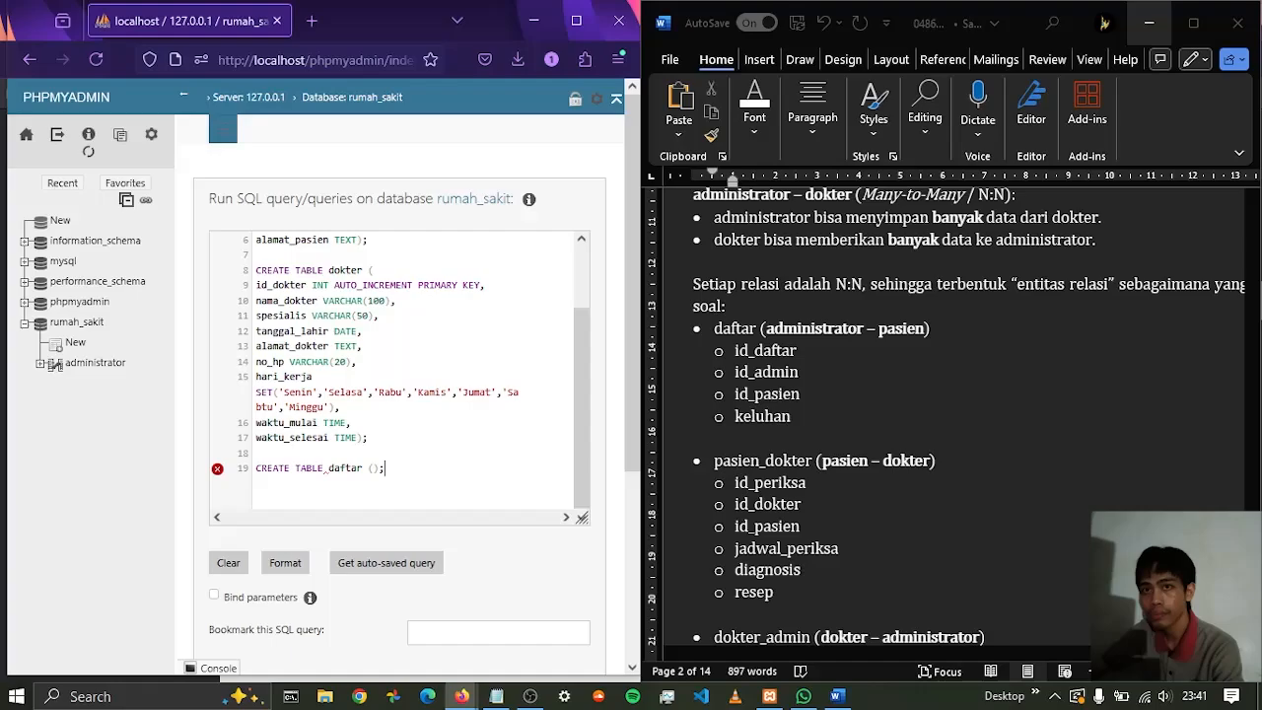
key(Left)
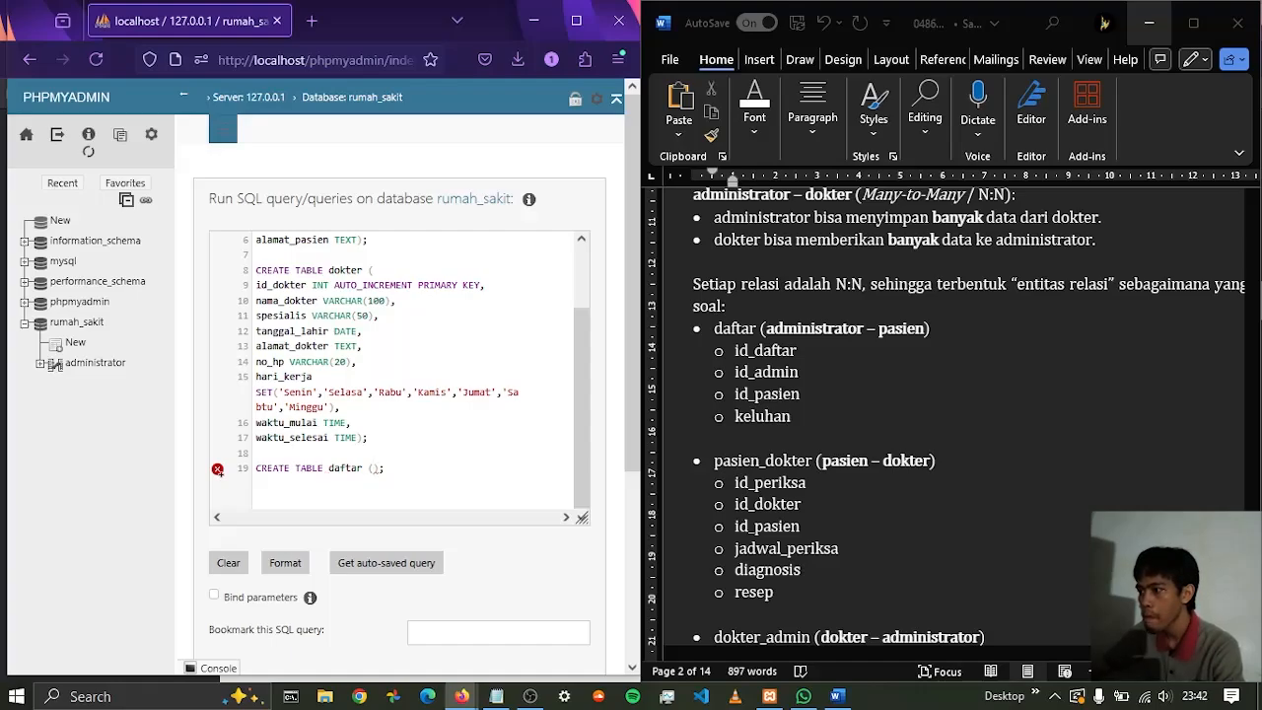
Add the id_daftar column as INT AUTO_INCREMENT PRIMARY KEY on its own line in the daftar table, ending with a comma and a line break
key(Return)
text(id_)
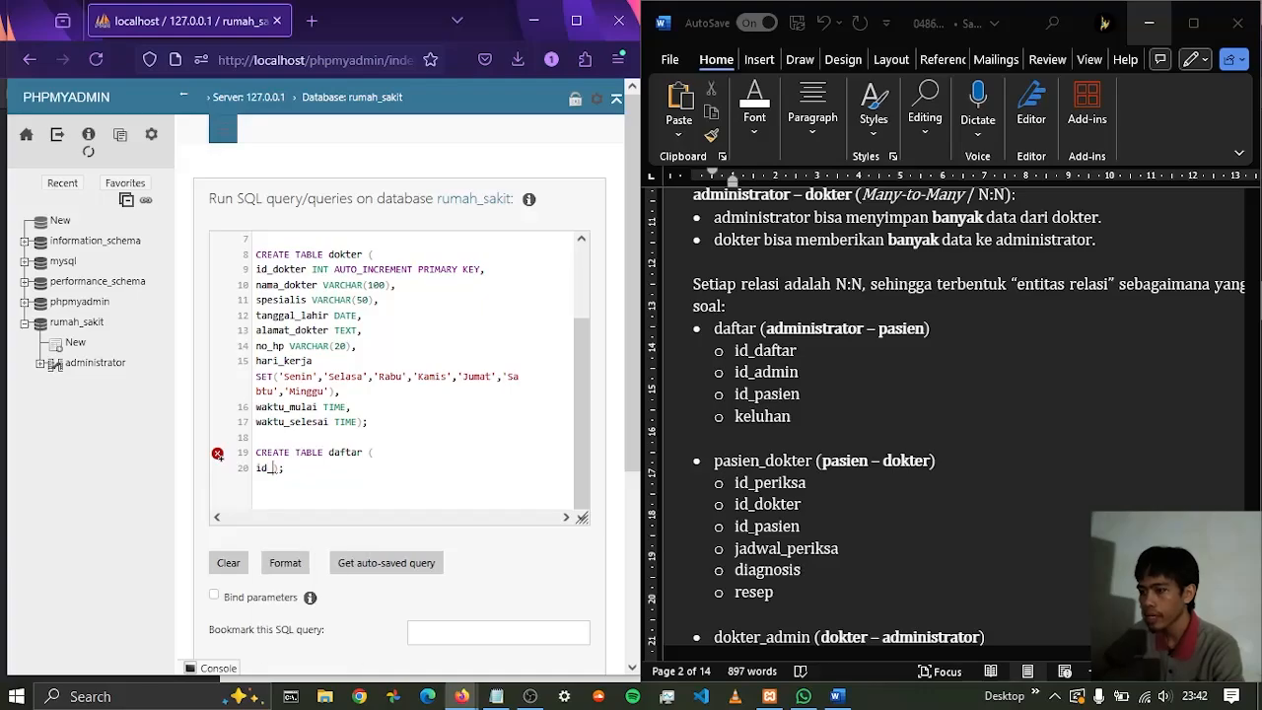
text(daftar)
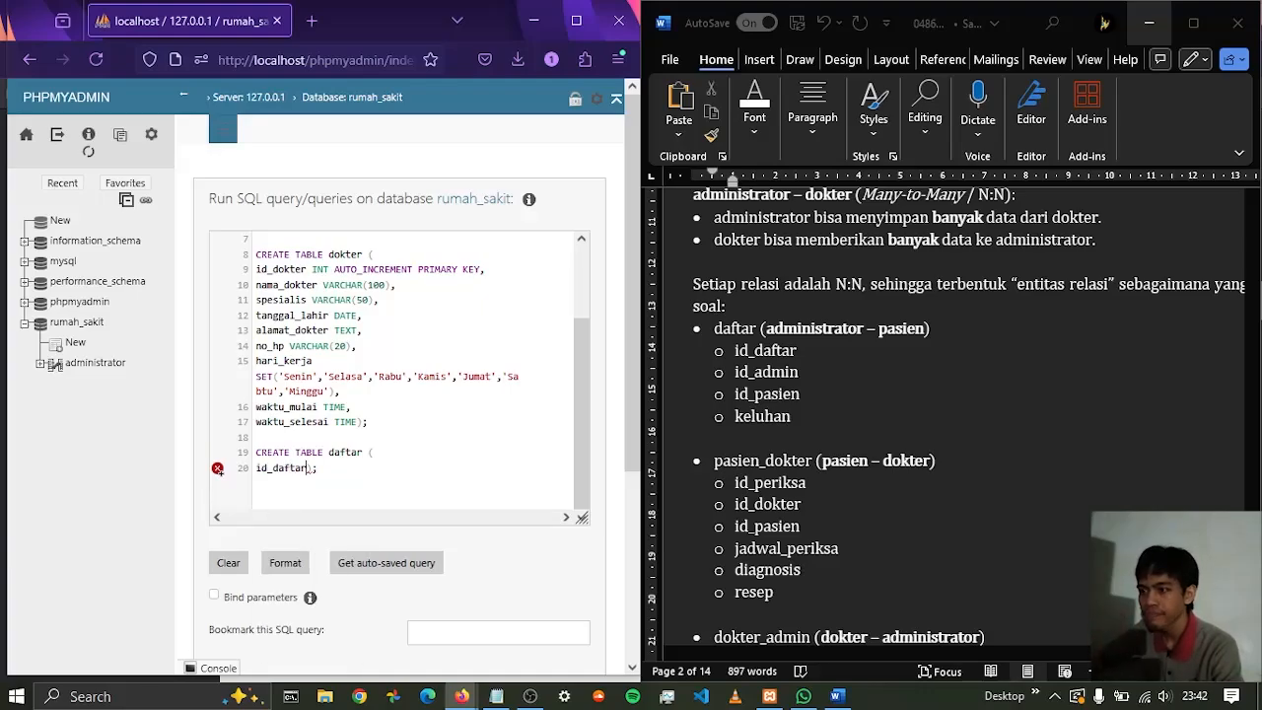
text( INT )
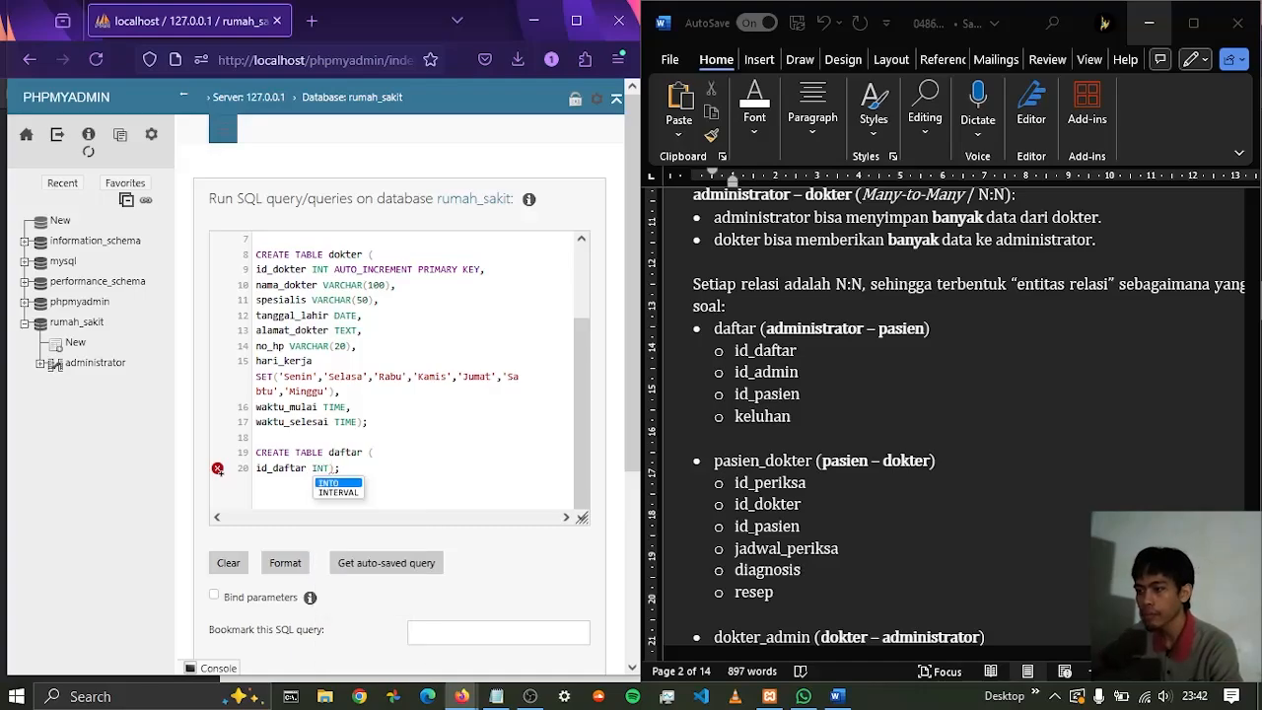
text(AUTO)
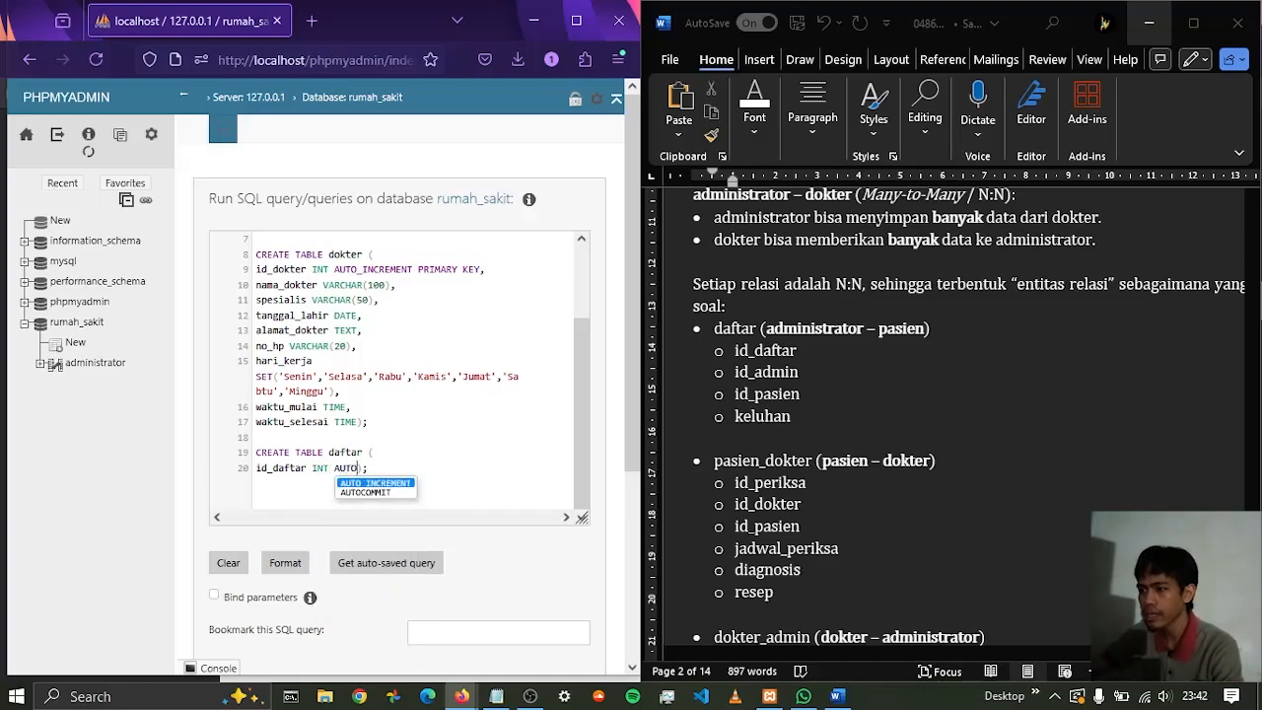
key(Return)
text(PR)
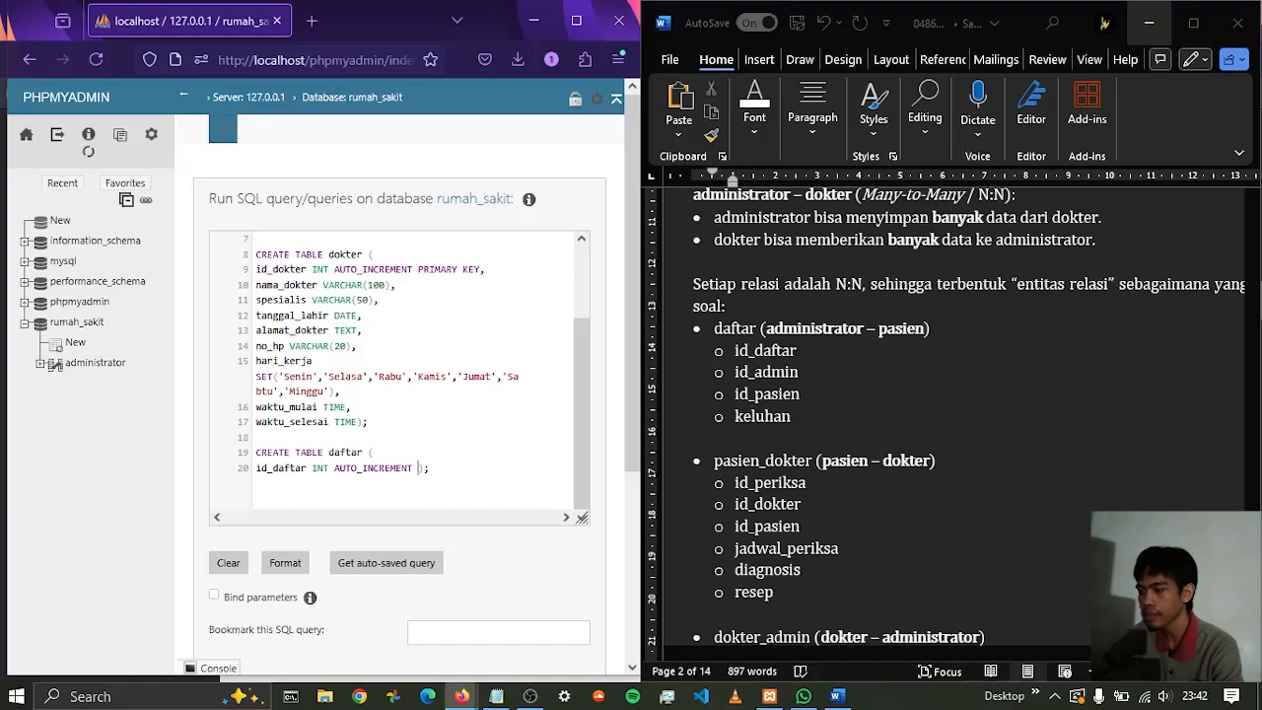
text(IMARY K)
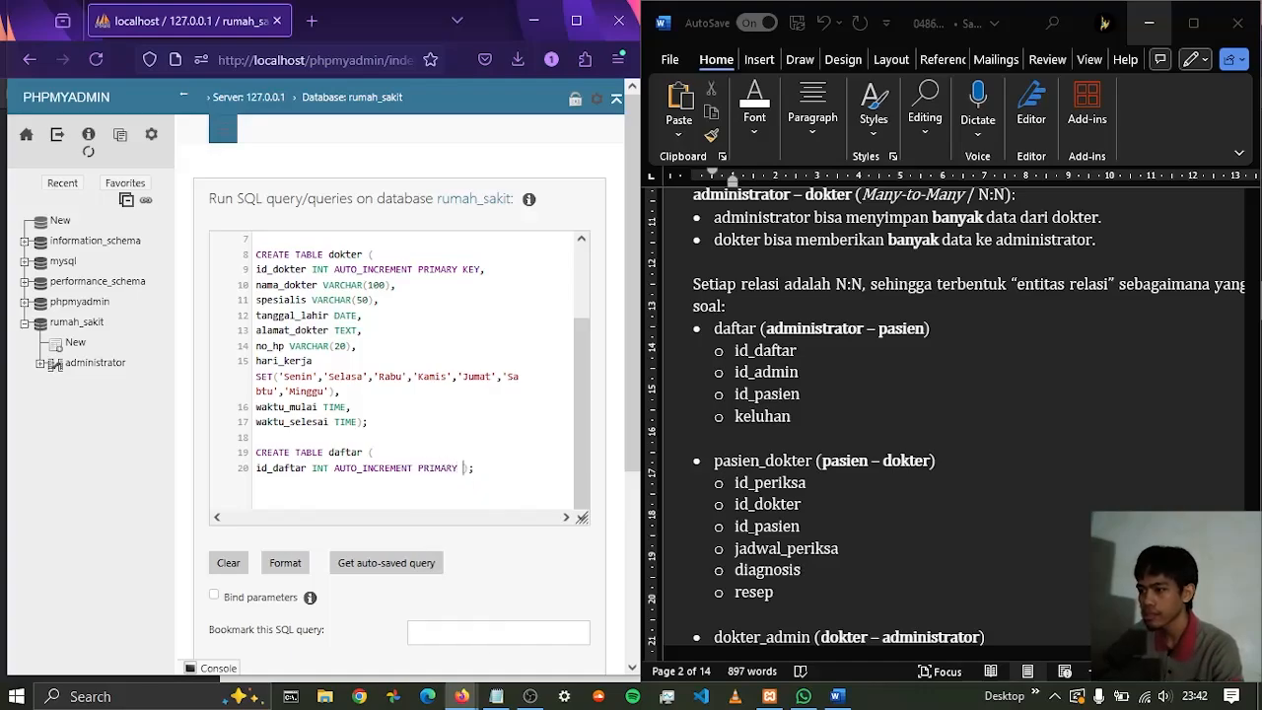
text(EY)
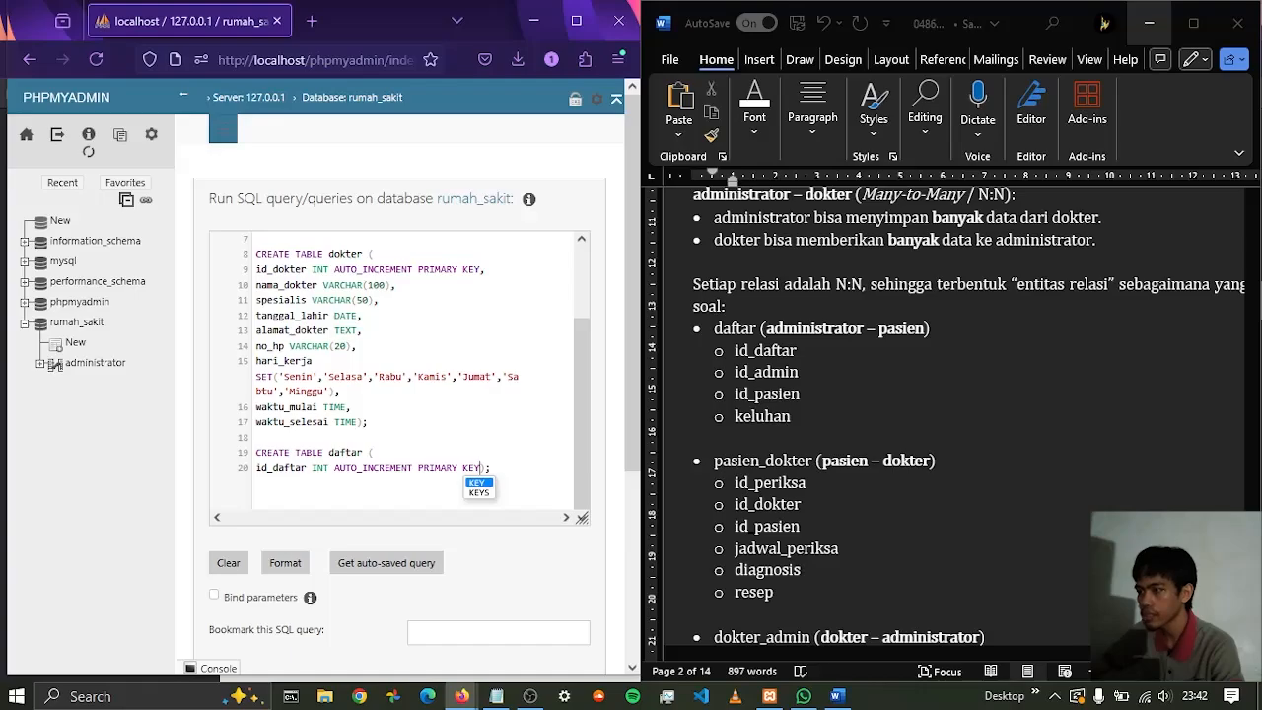
text(,)
key(Return)
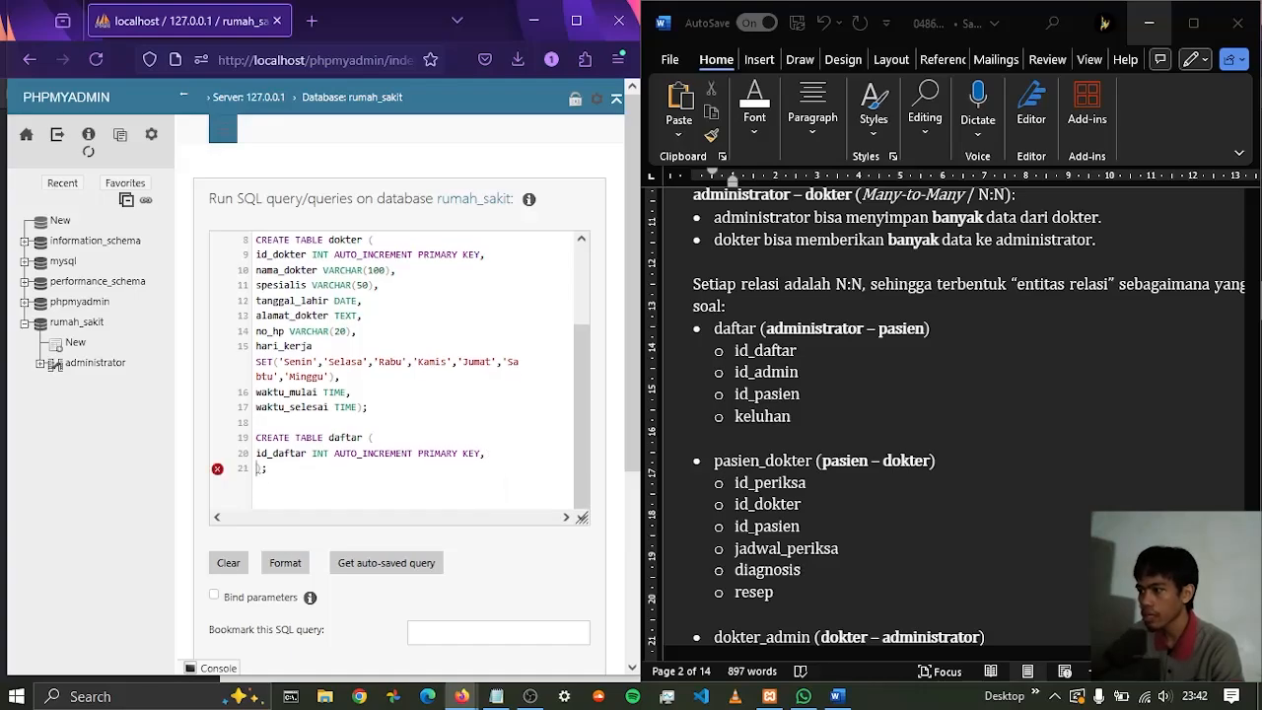
Add the id_admin column with type INT to the daftar table, ending it with a comma and a line break
text(id_ad)
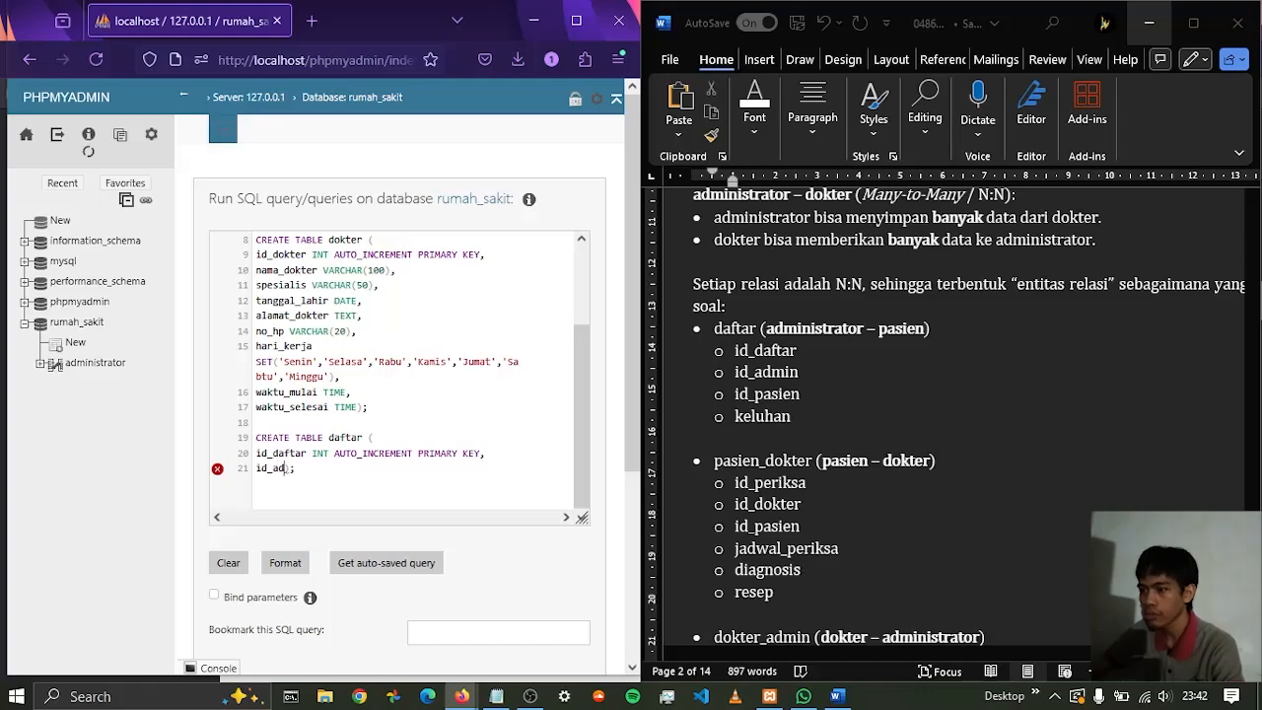
text(min)
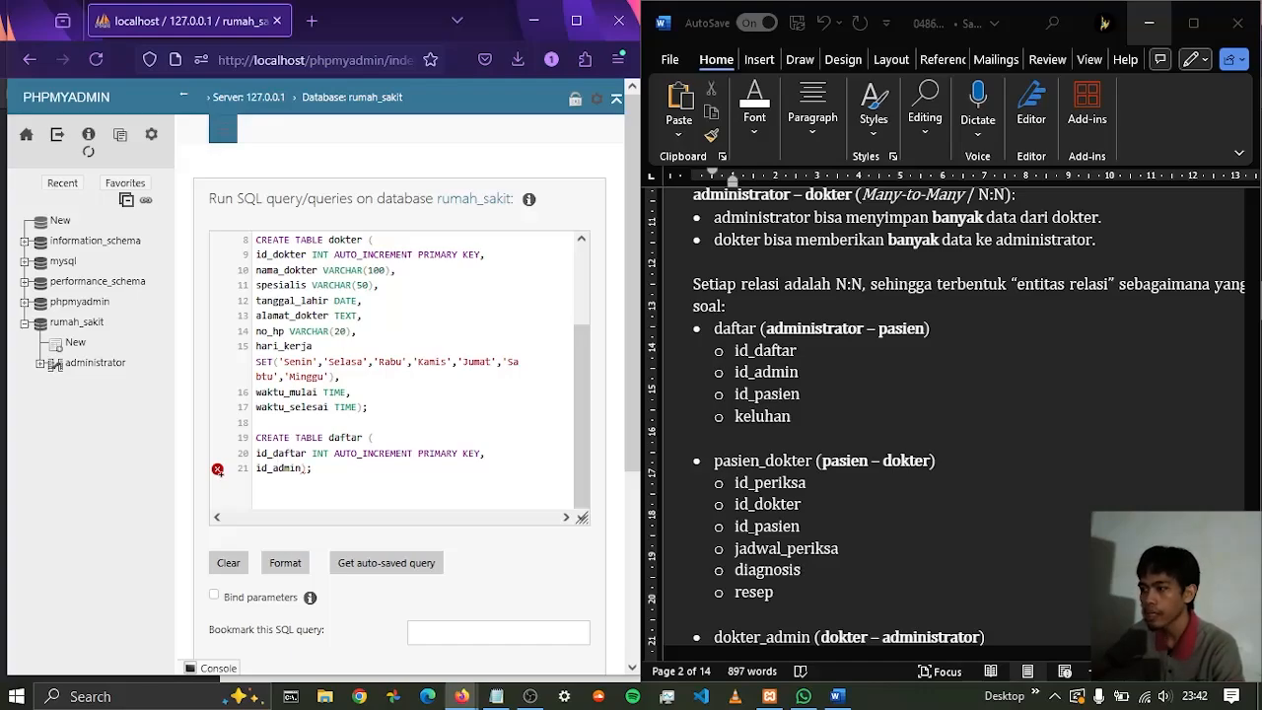
text( INT)
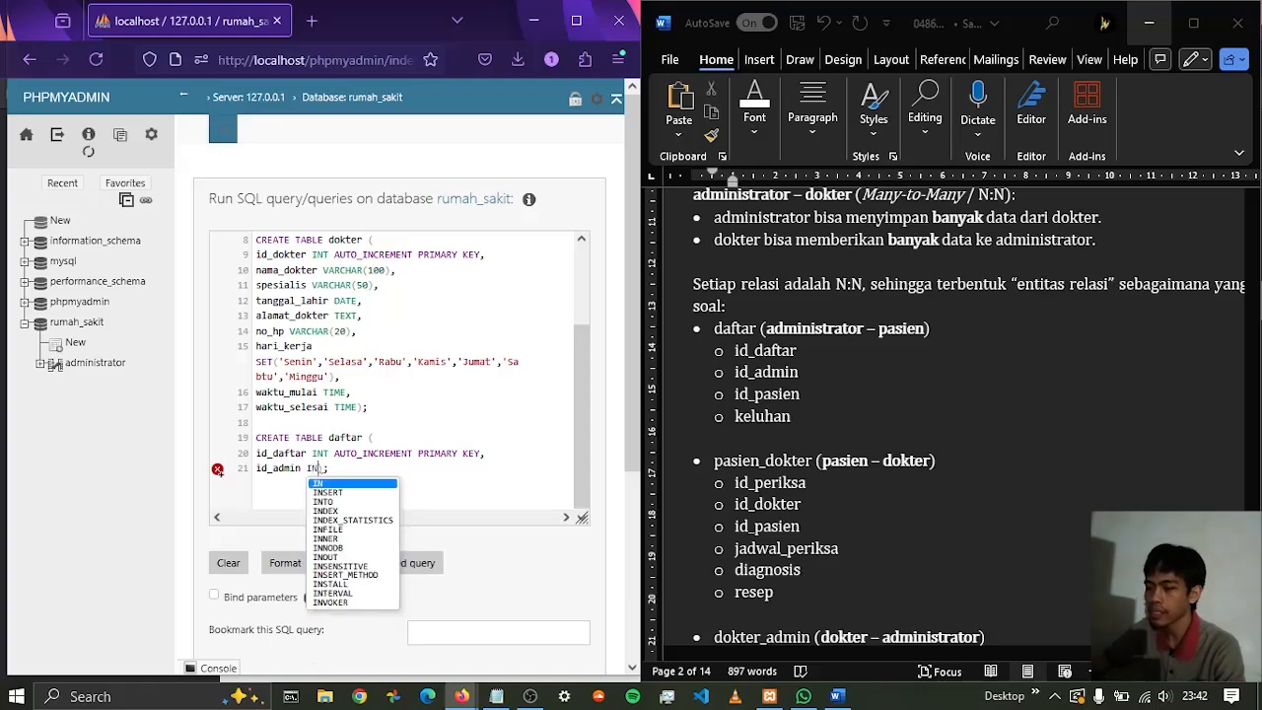
text(,)
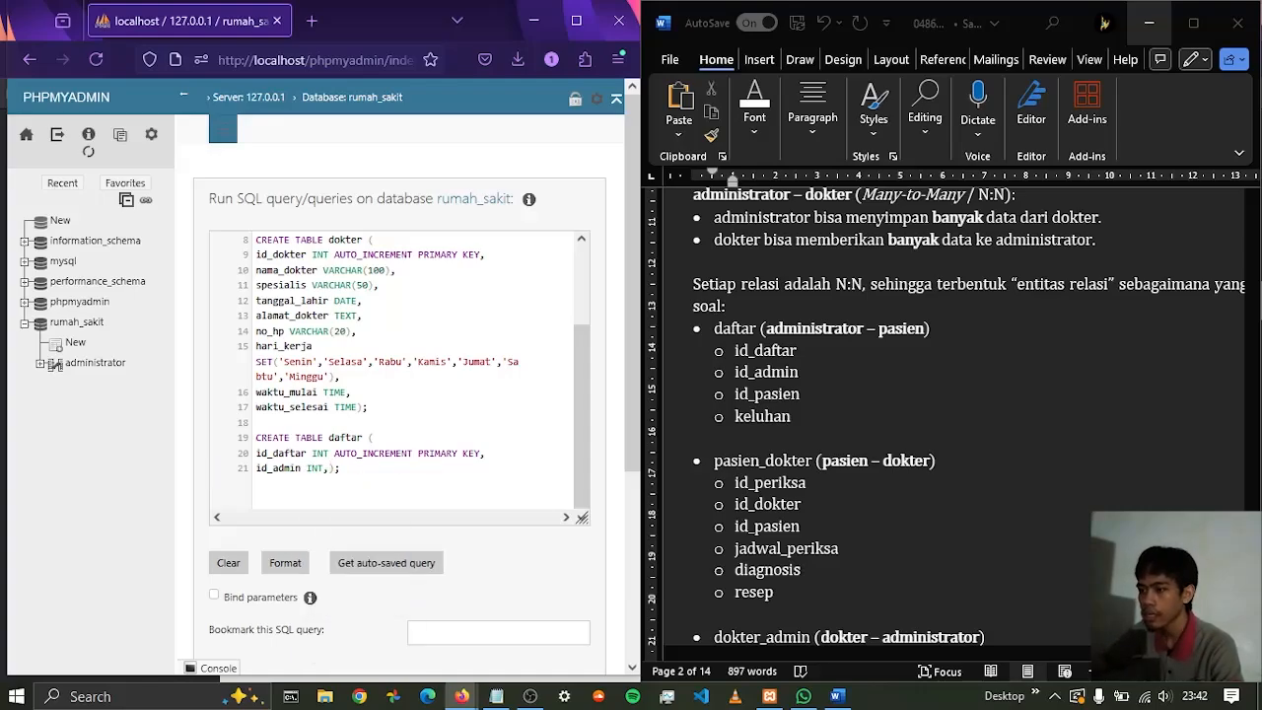
key(Return)
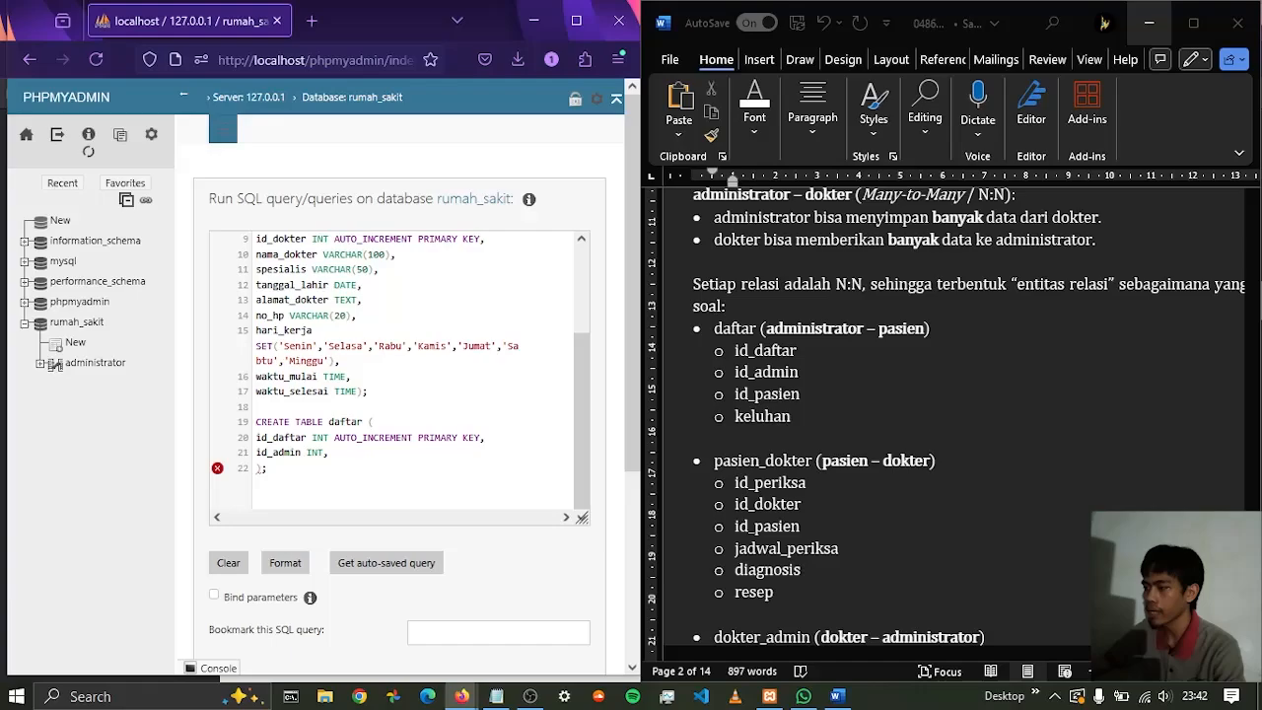
scroll(339, 304, up, 2)
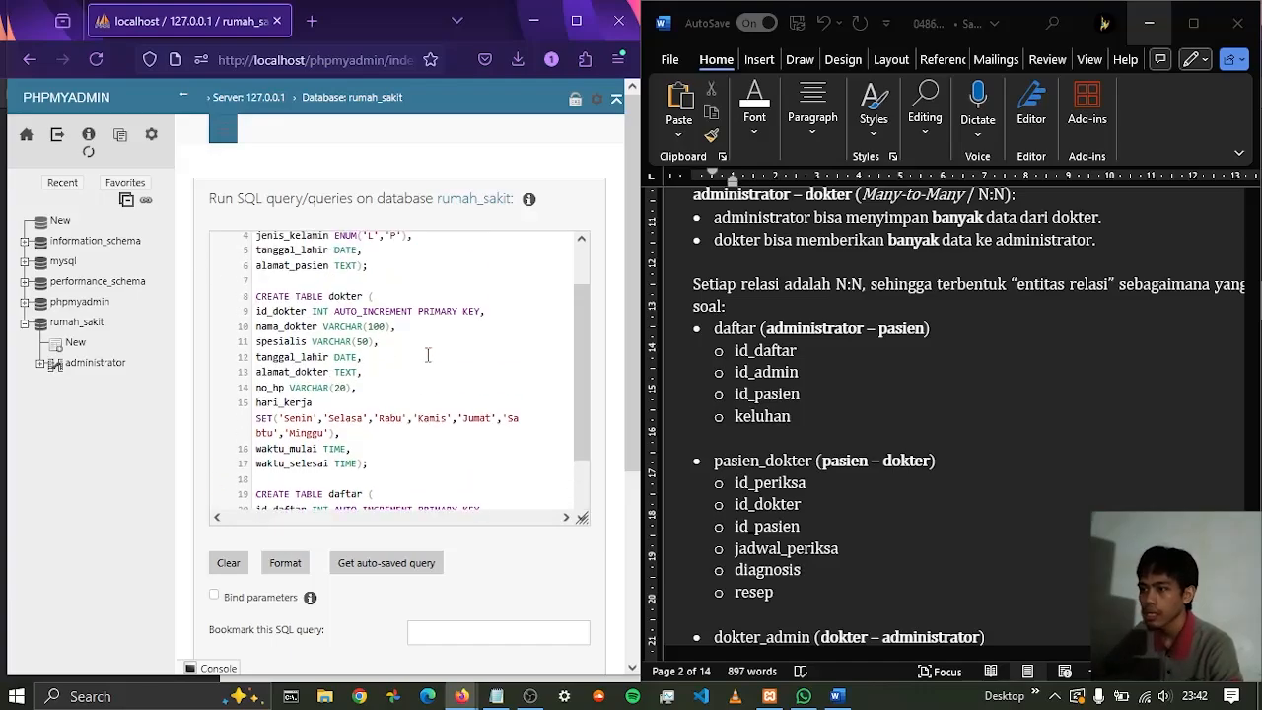
Add the id_pasien column with type INT to the daftar table, matching the pasien table's key, ending with a comma and a line break
scroll(340, 304, up, 1)
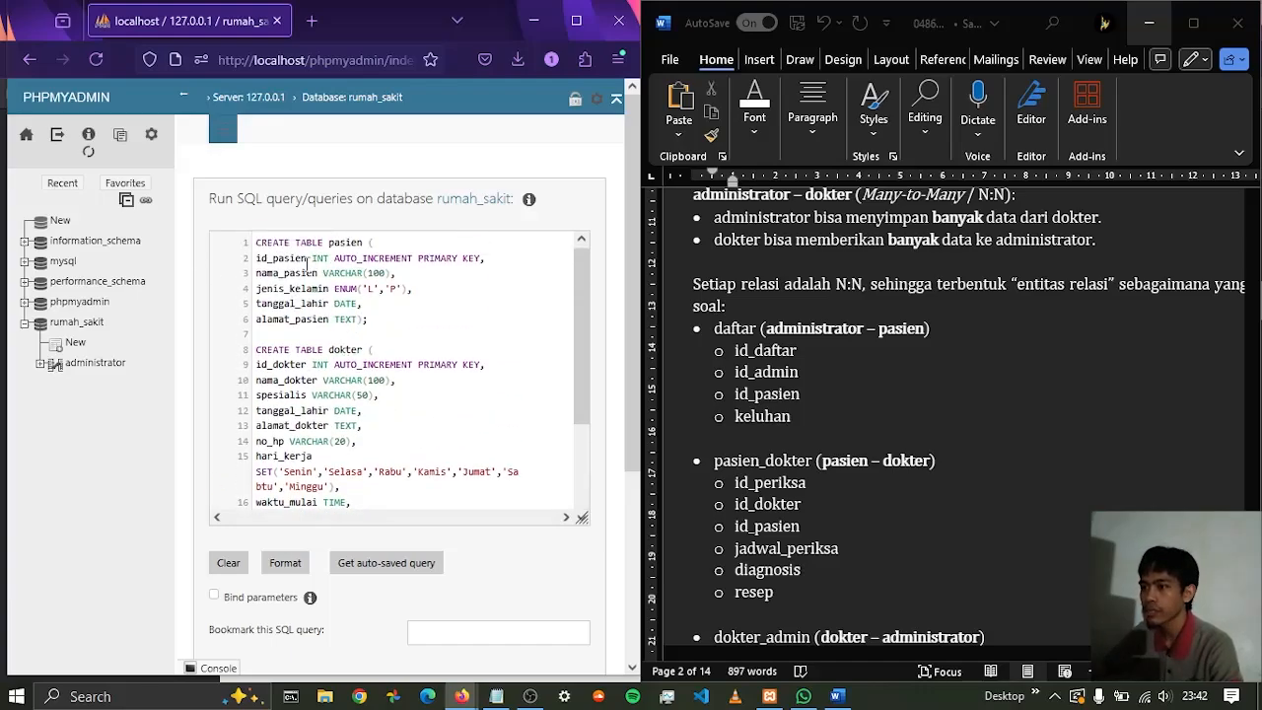
scroll(426, 301, down, 3)
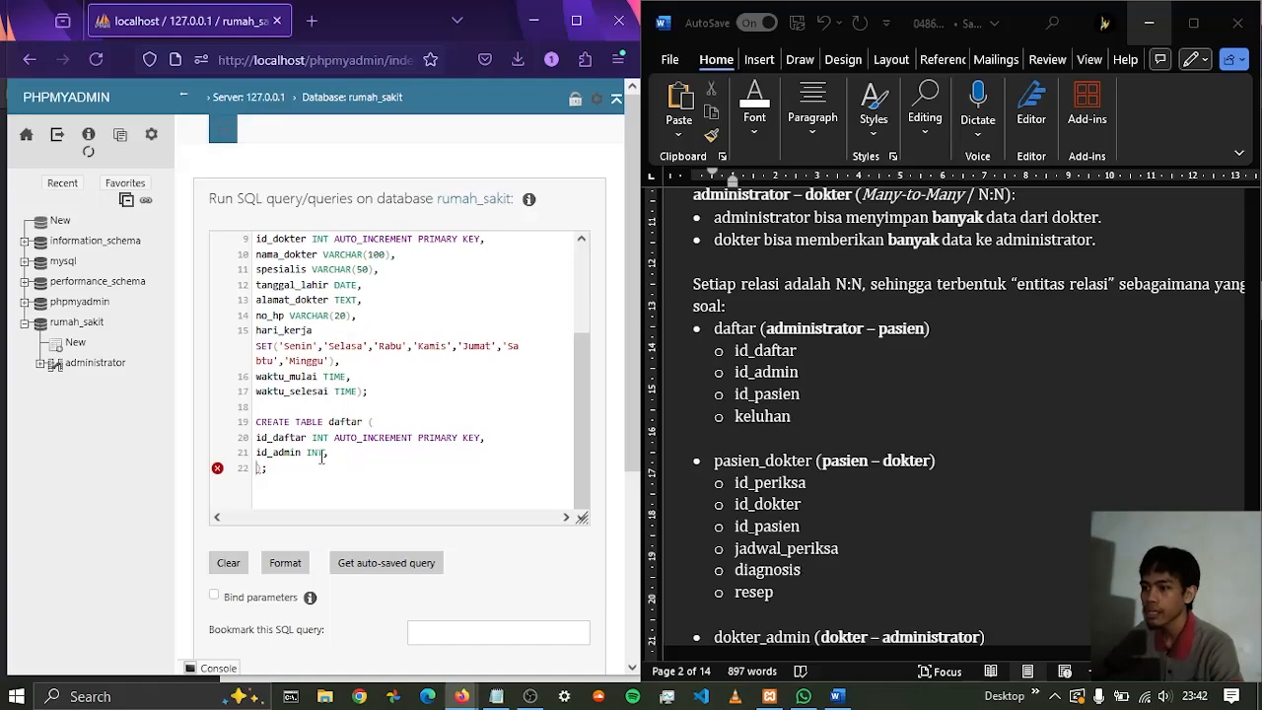
scroll(376, 281, up, 3)
drag(273, 259, 339, 264)
scroll(340, 373, down, 3)
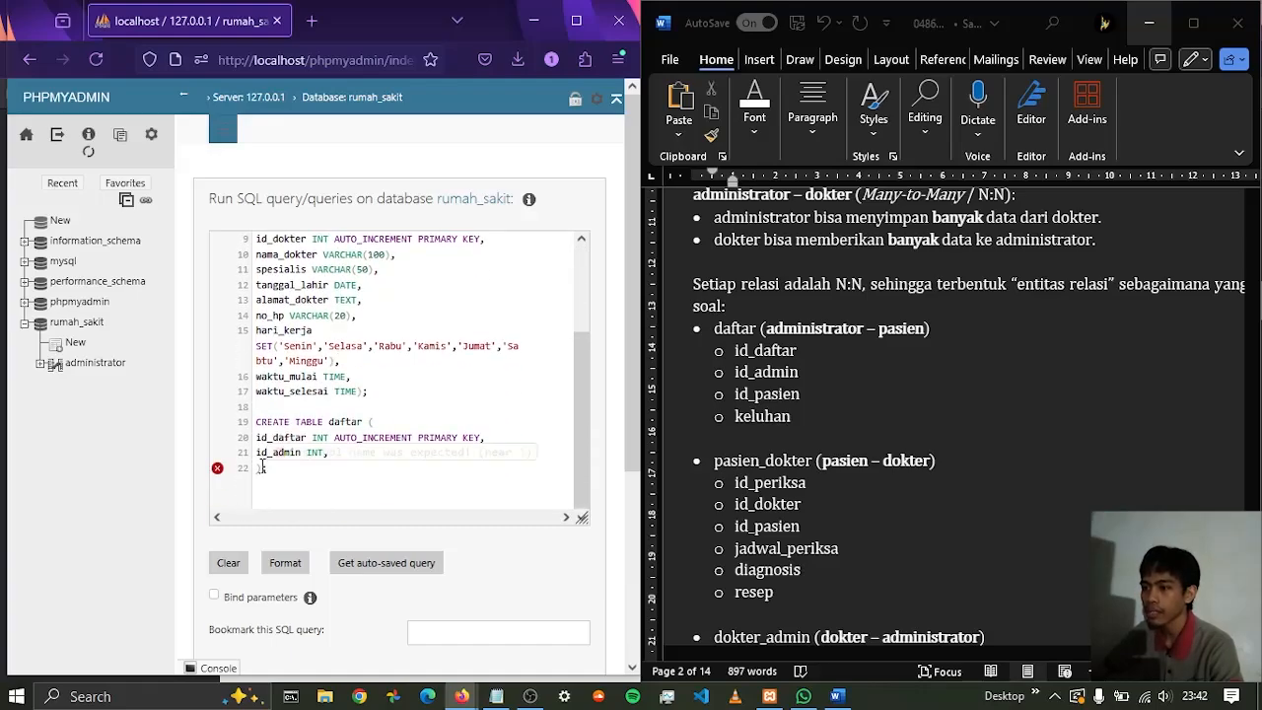
mouse_move(259, 467)
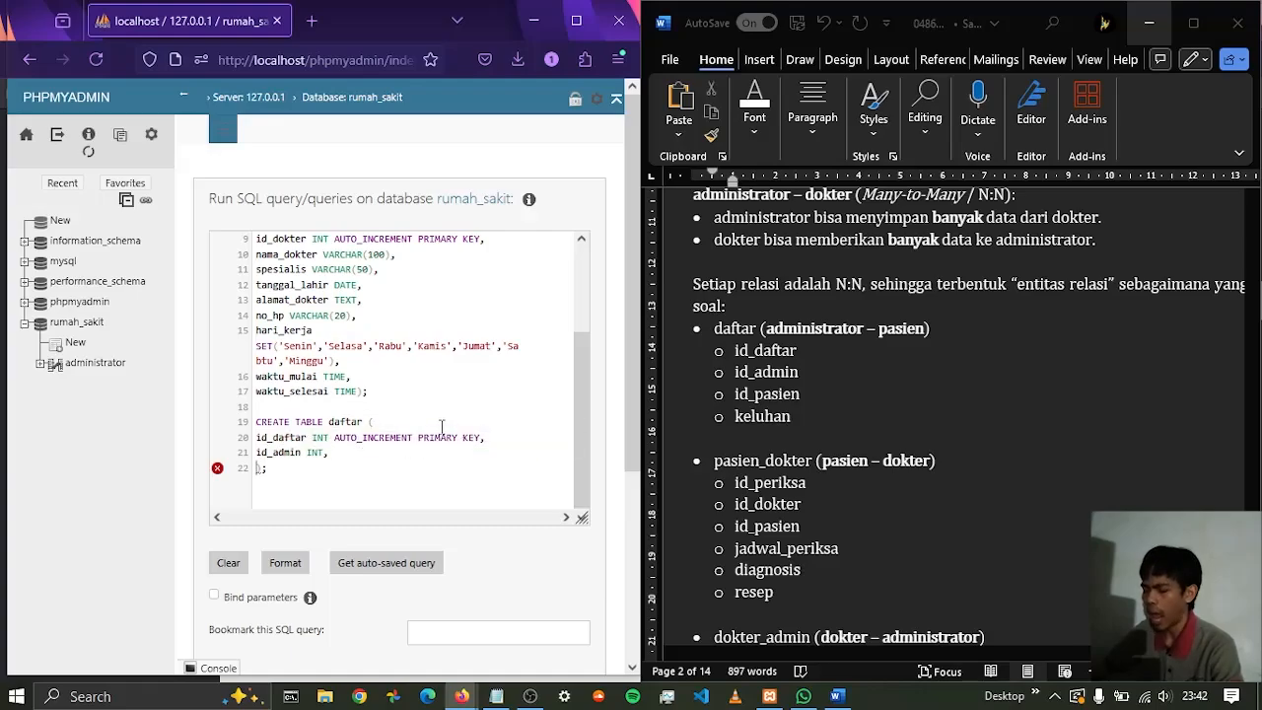
text(id)
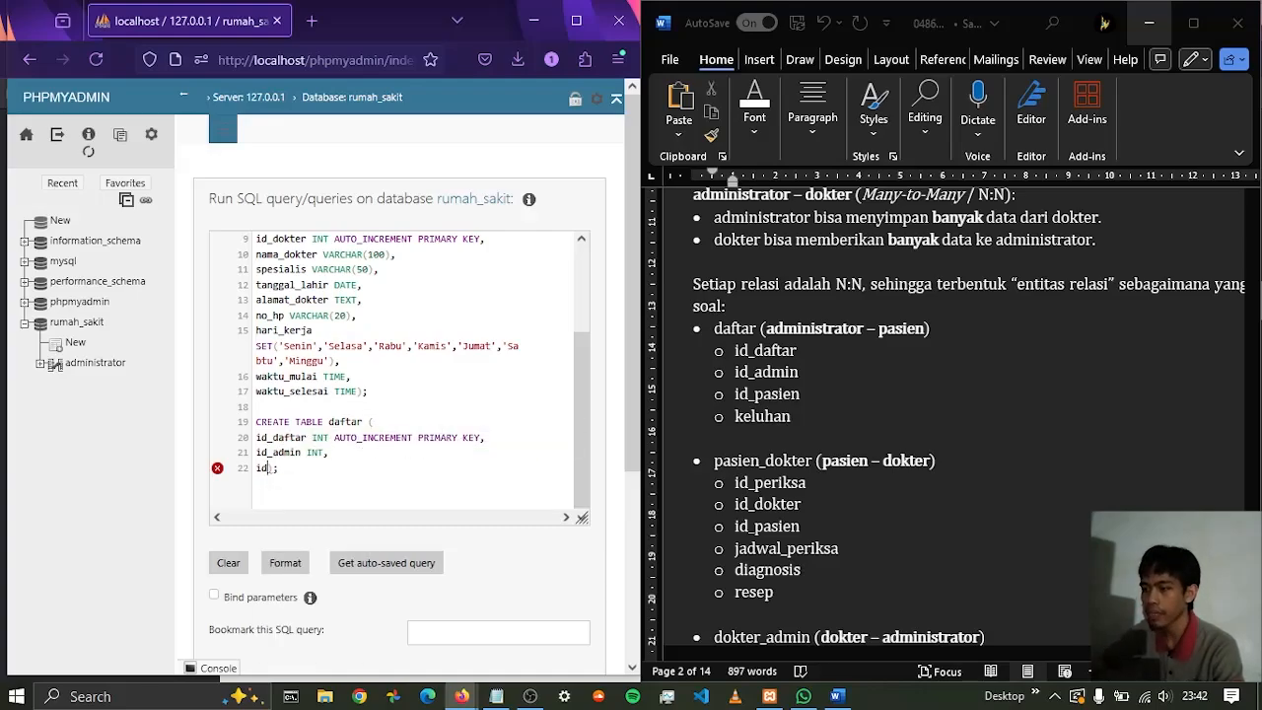
text(_)
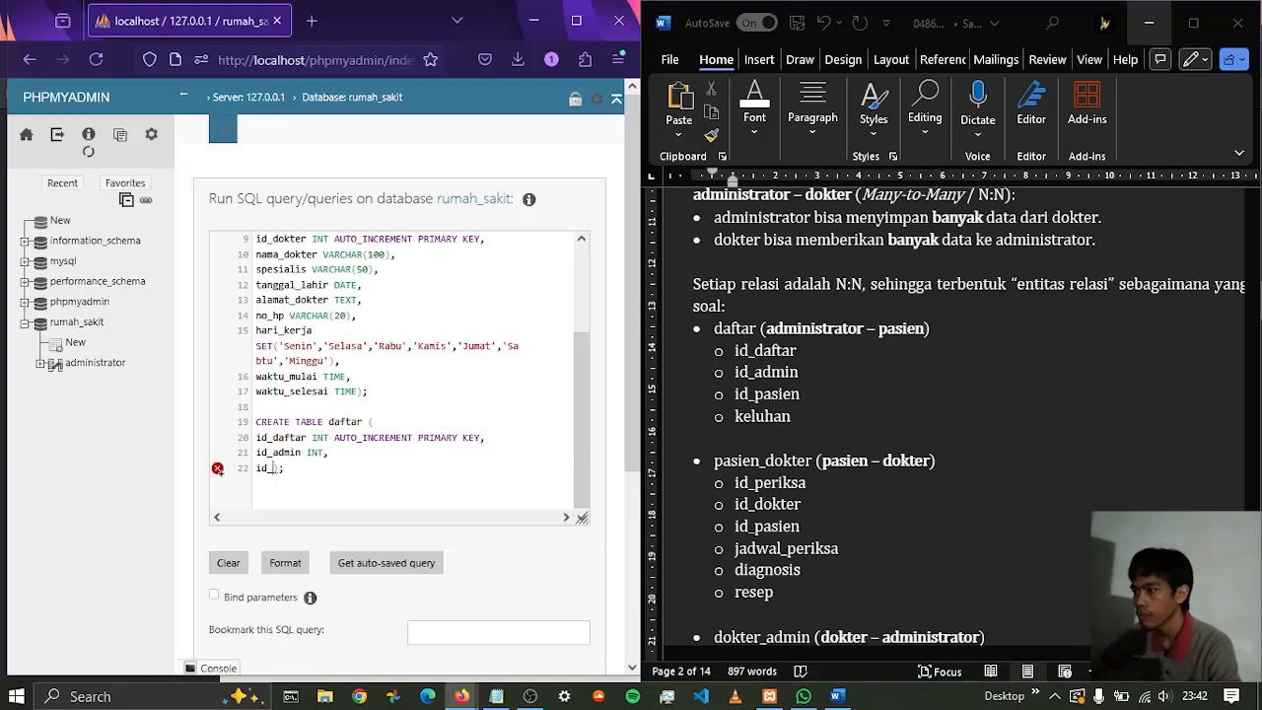
text(pasien)
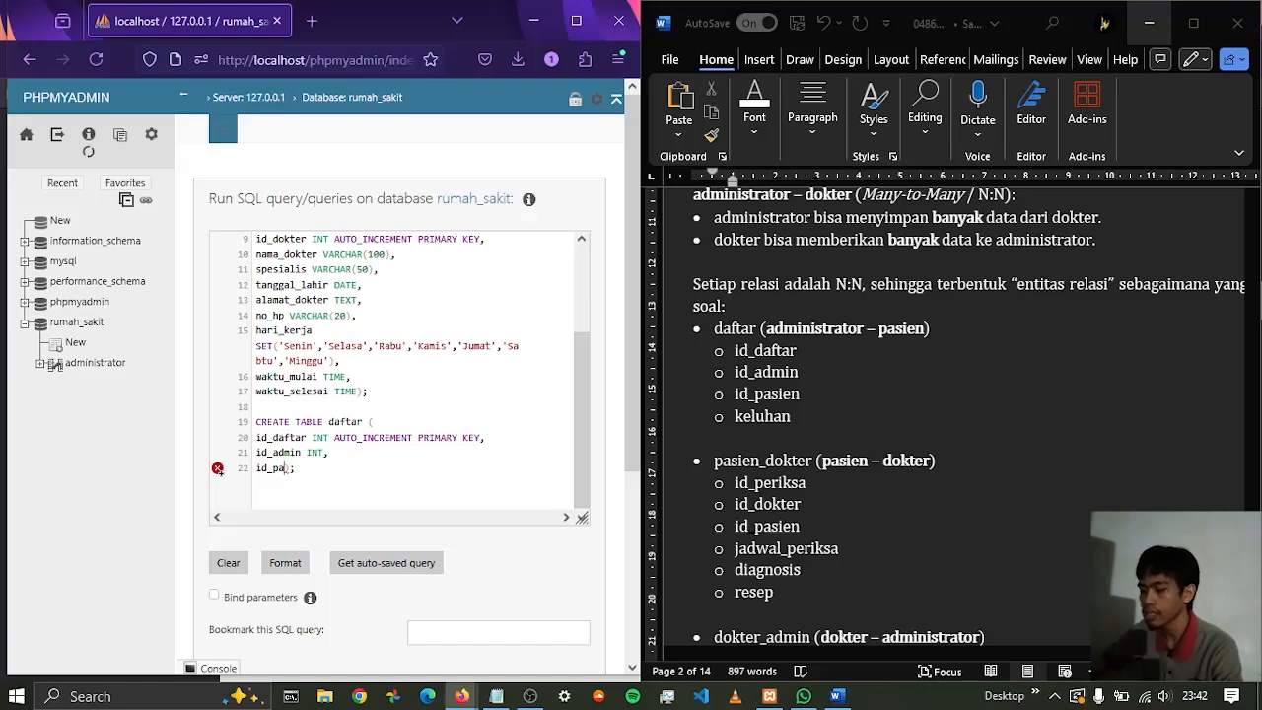
text( INT)
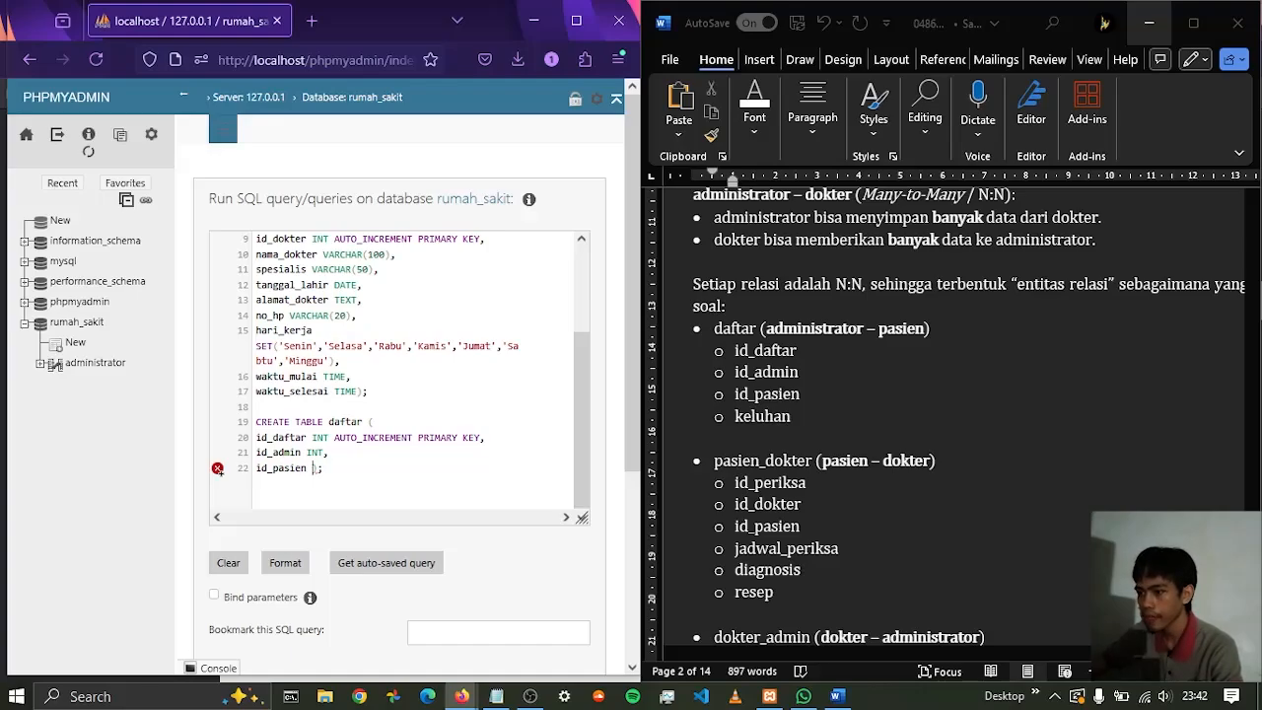
text(,)
key(Return)
Add the keluhan column with type TEXT to the daftar table, ending with a comma and a line break
text(keluhan )
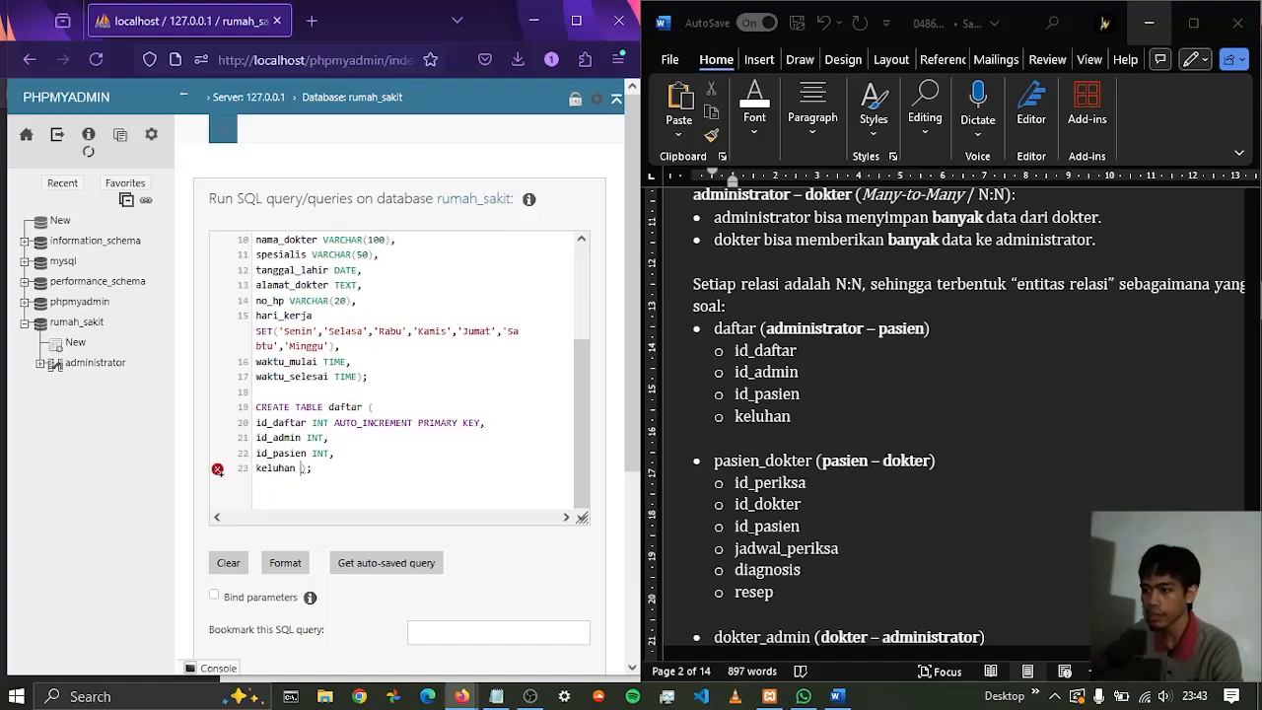
text(TEXT)
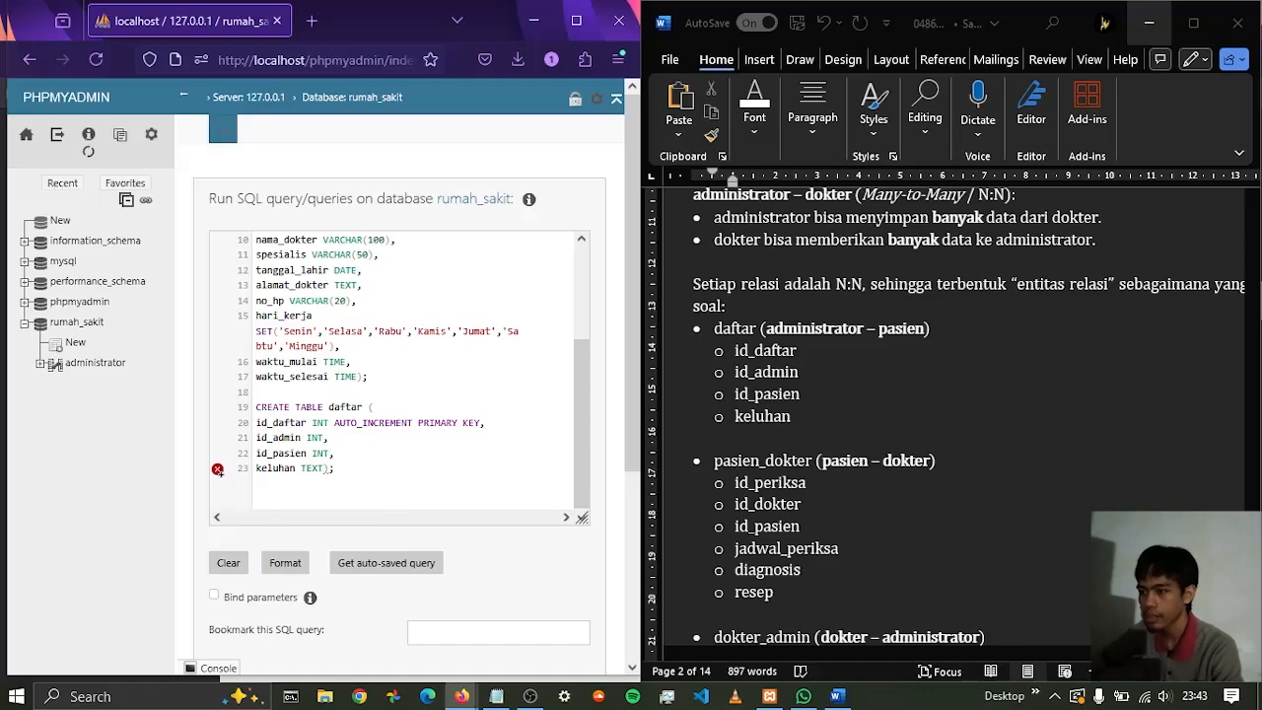
text(,)
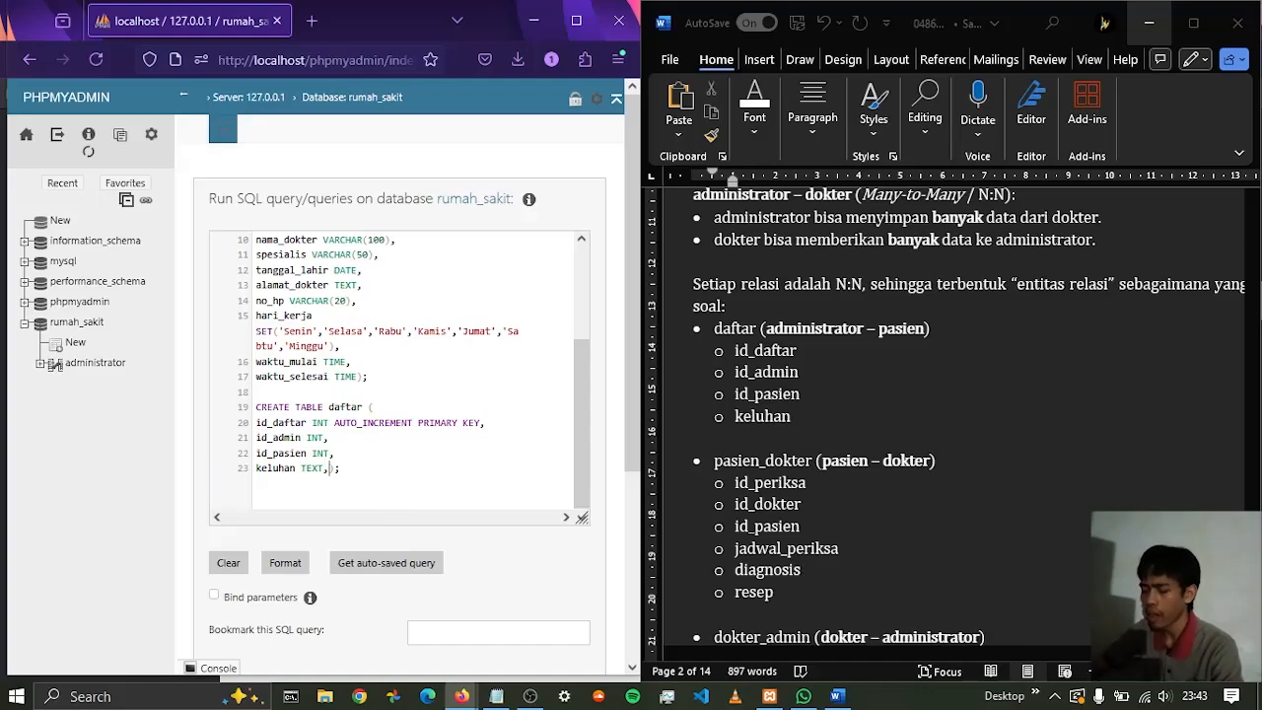
key(Return)
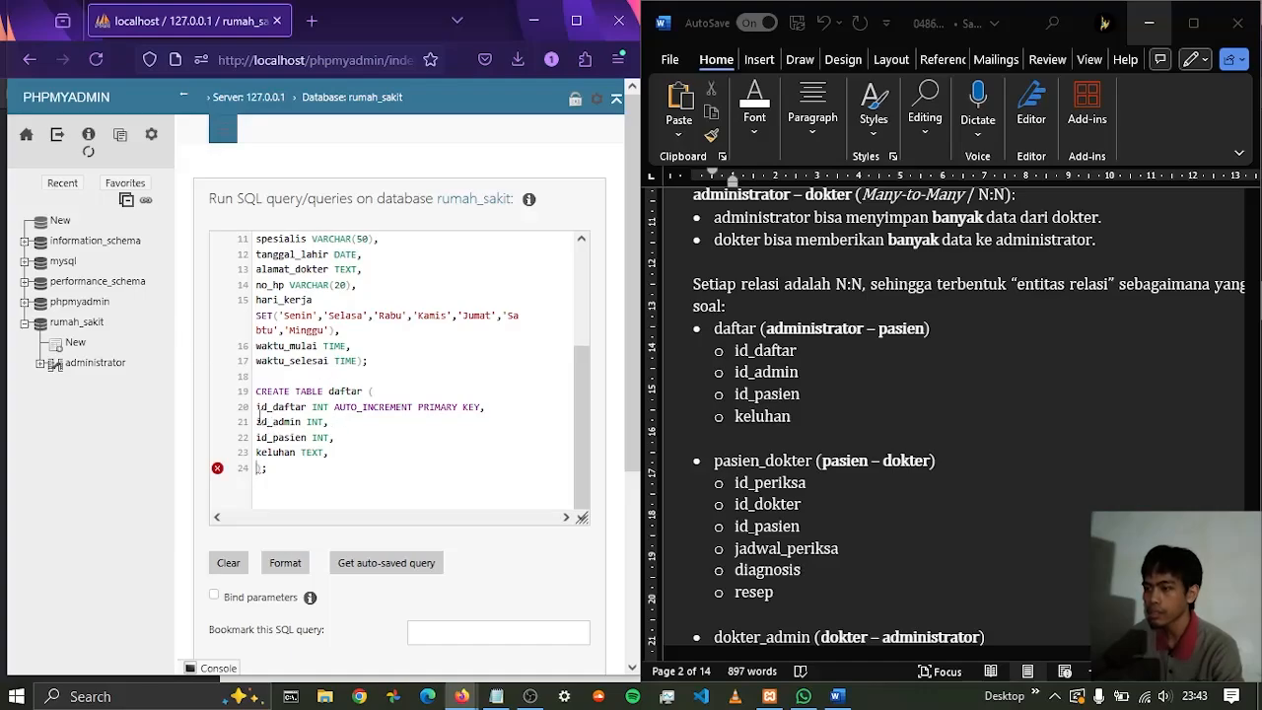
Examine the id_admin and id_pasien columns of the daftar table against the id_pasien primary key in the pasien statement
drag(259, 418, 333, 420)
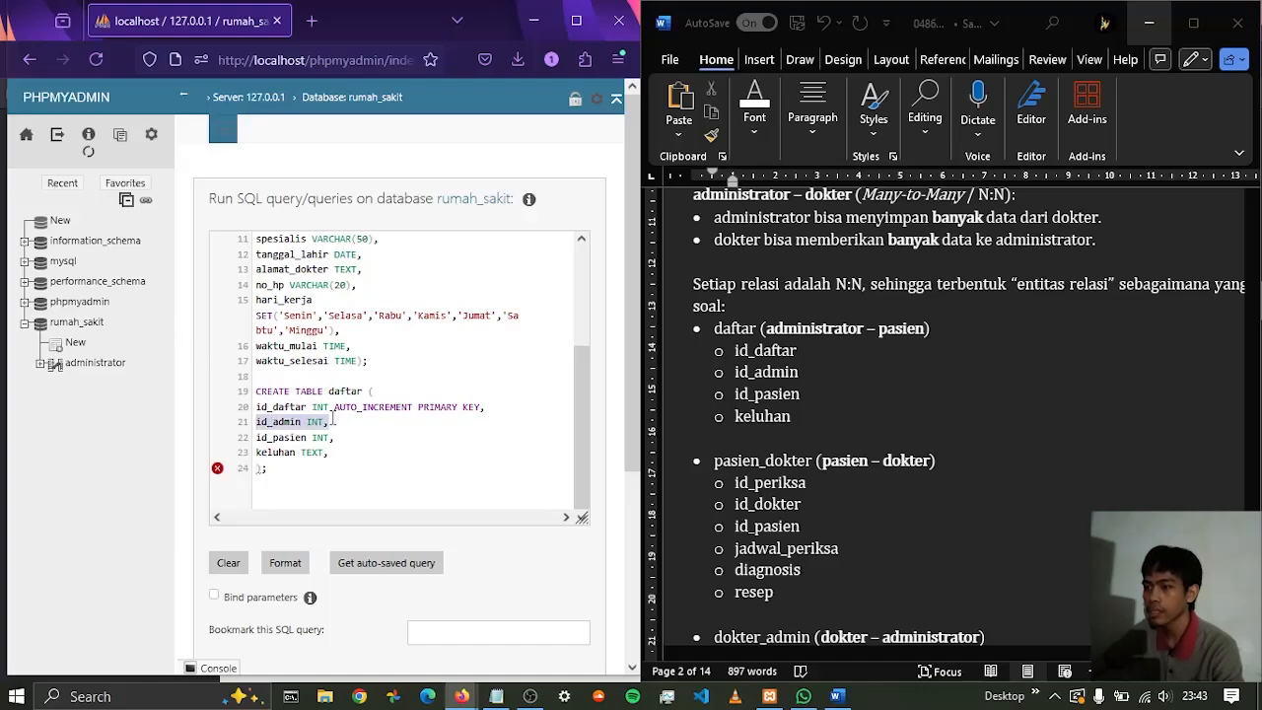
click(281, 426)
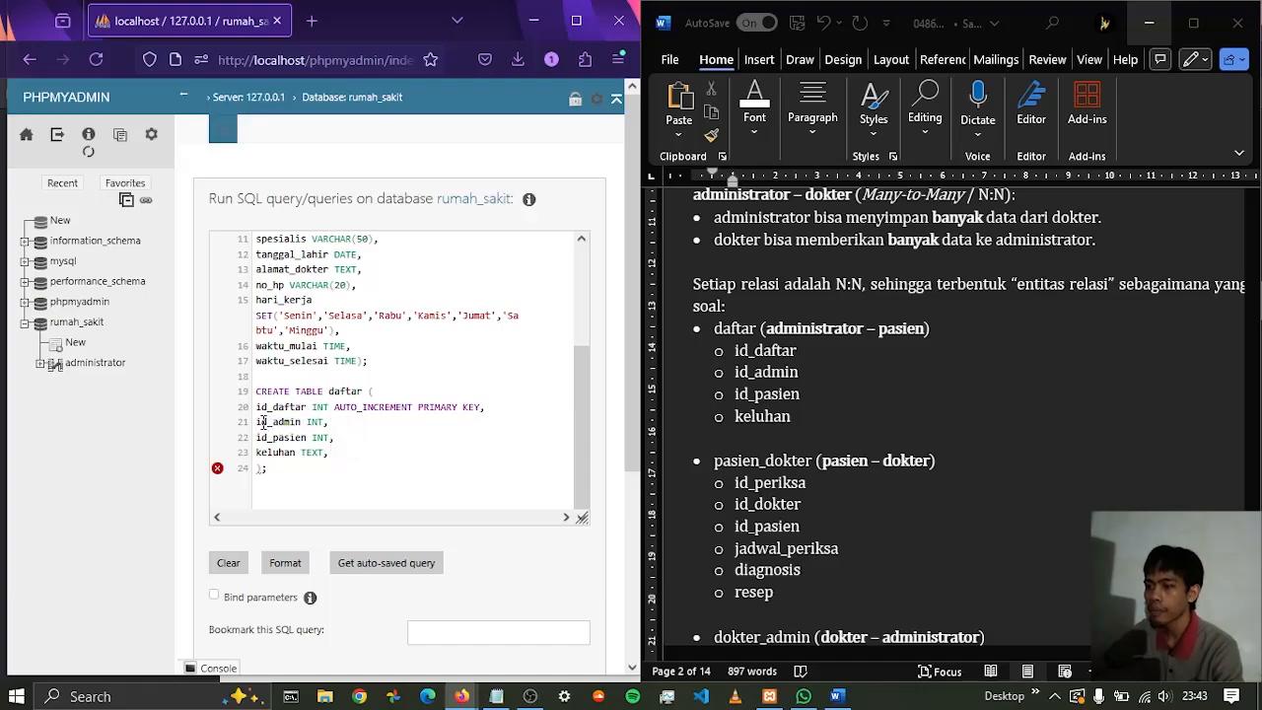
drag(263, 423, 328, 438)
click(256, 438)
scroll(317, 414, up, 3)
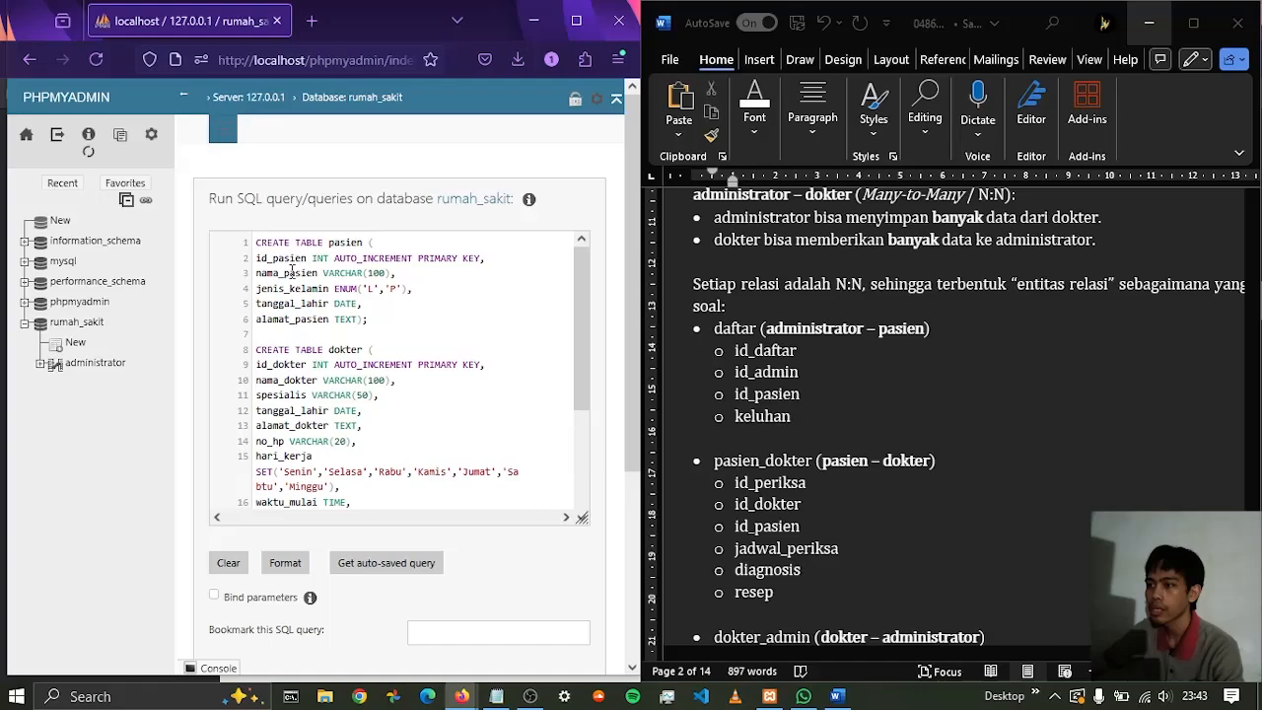
drag(329, 241, 363, 243)
triple_click(288, 258)
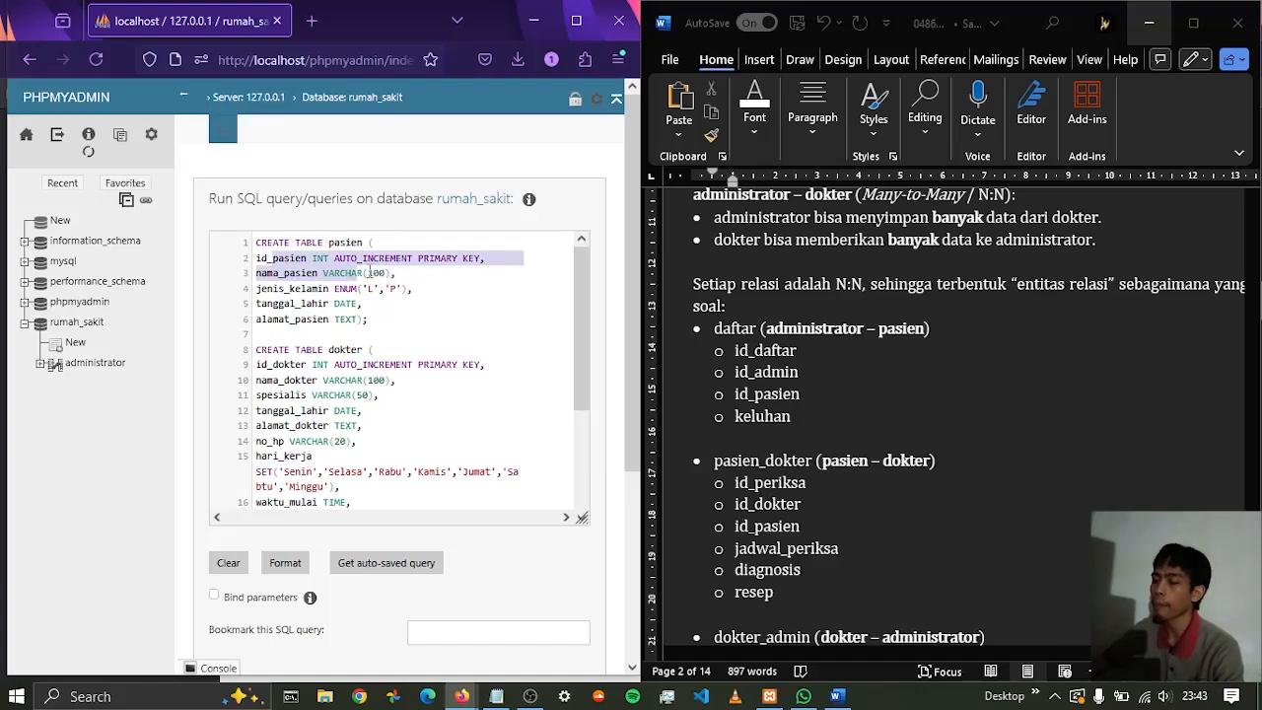
scroll(346, 361, down, 3)
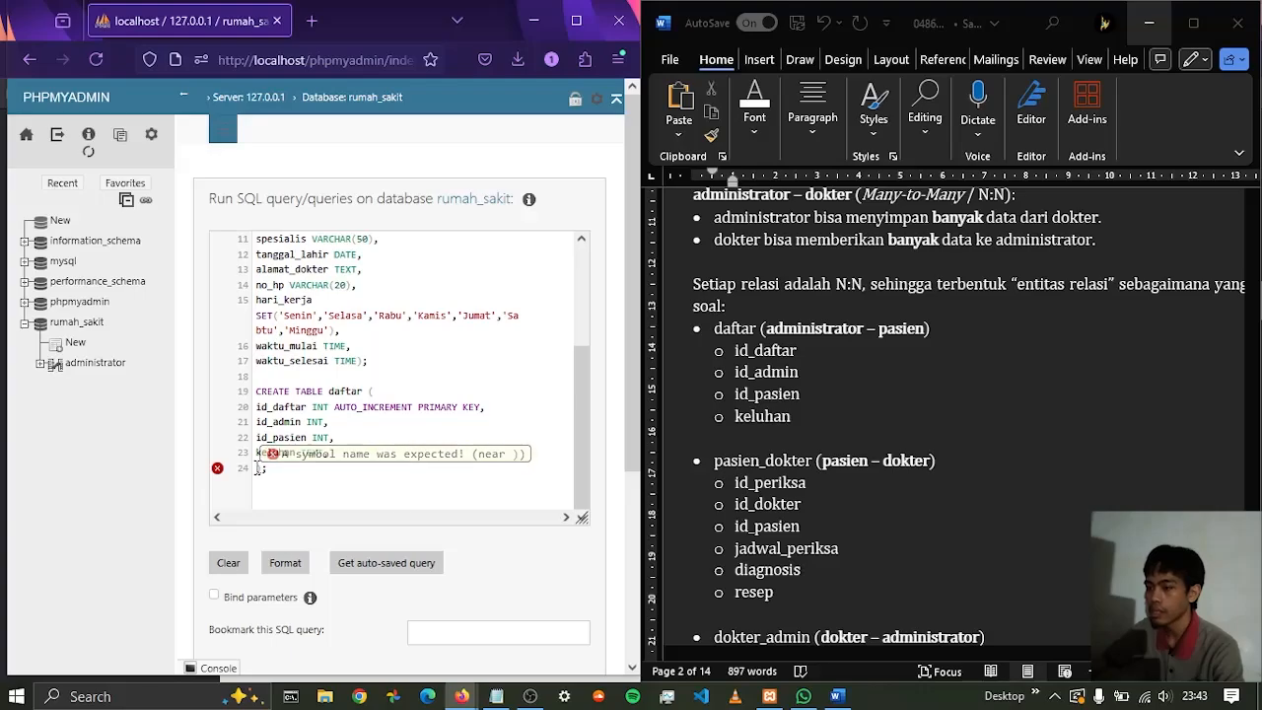
Start a FOREIGN KEY constraint on id_admin on the last line inside the daftar table
text(FORE)
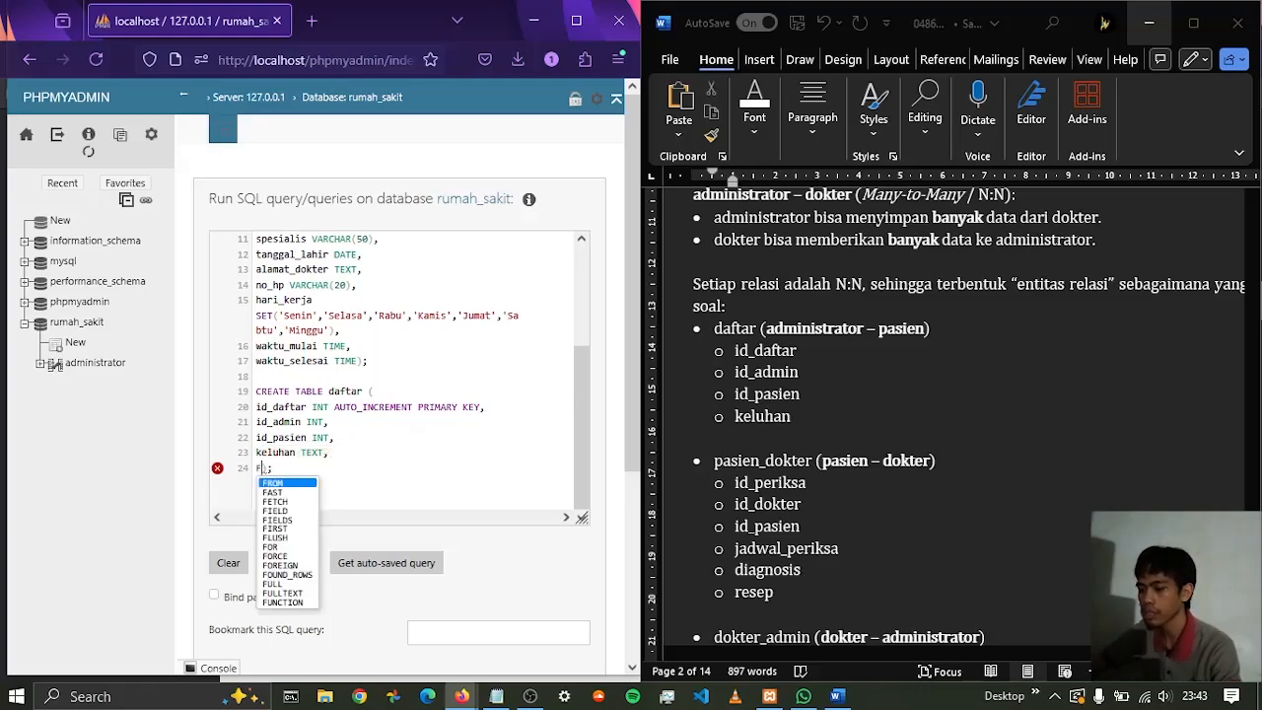
text(IGN KEY)
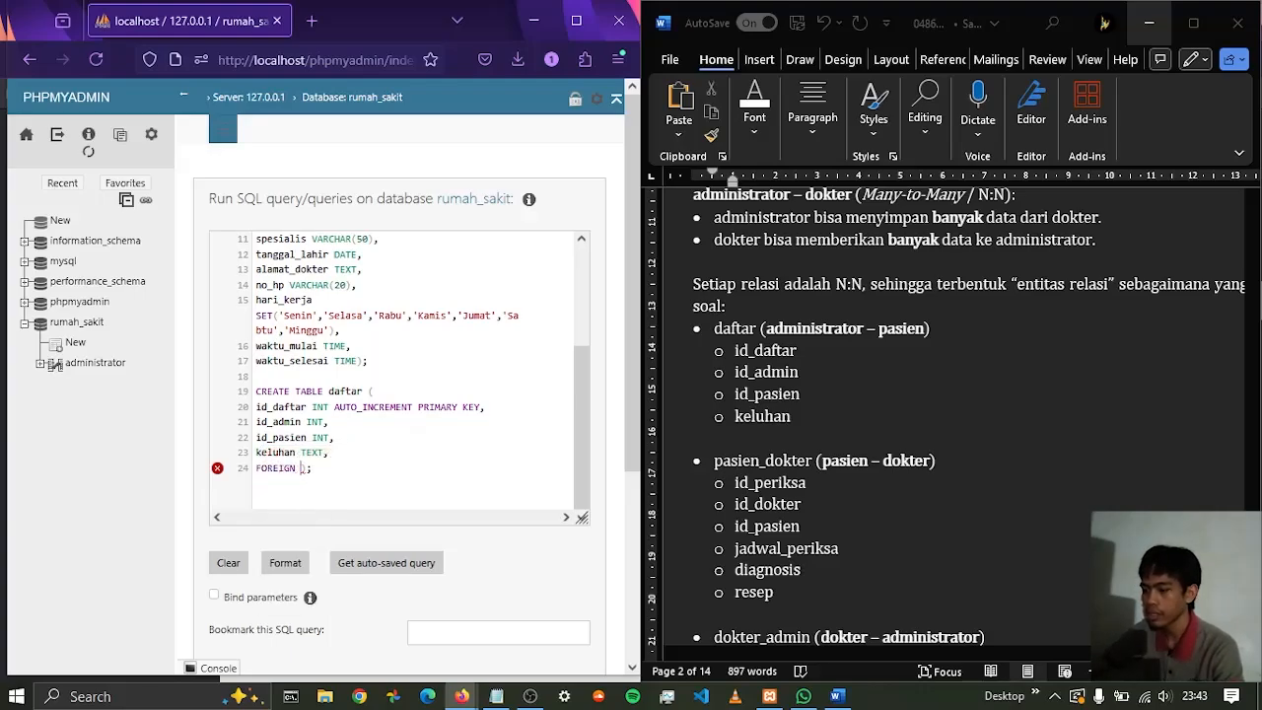
text( ()
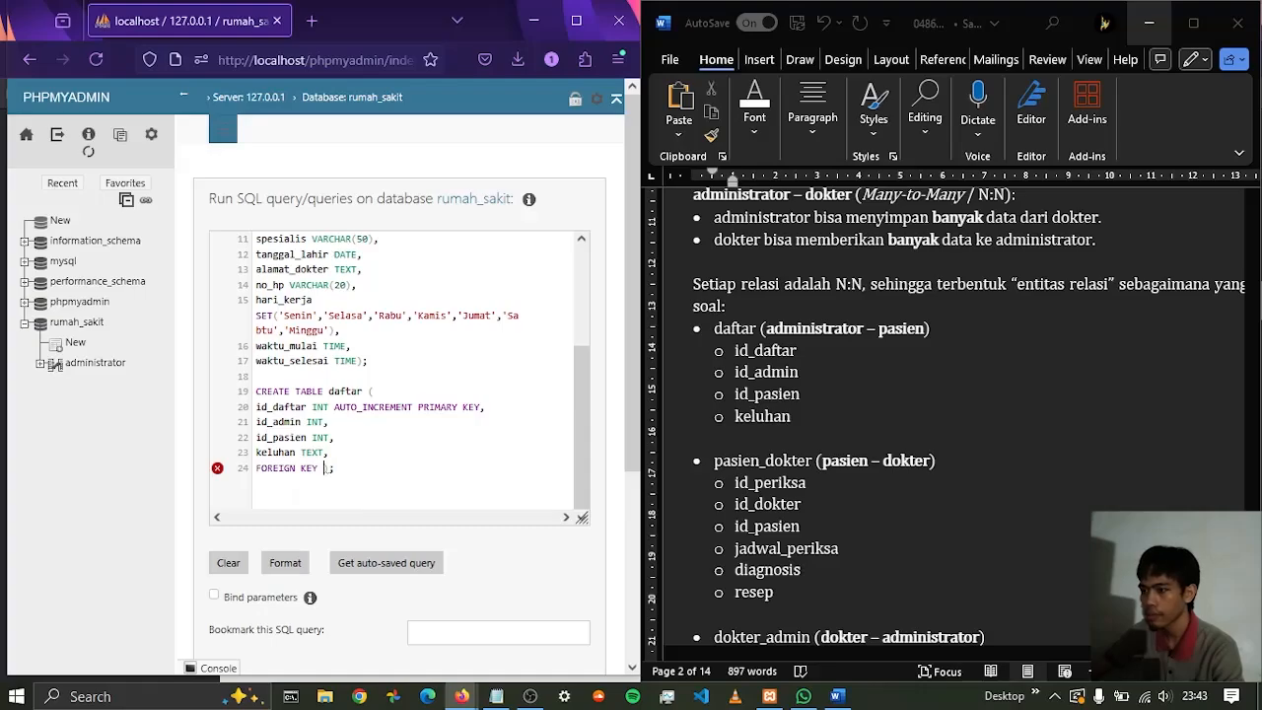
text(id)
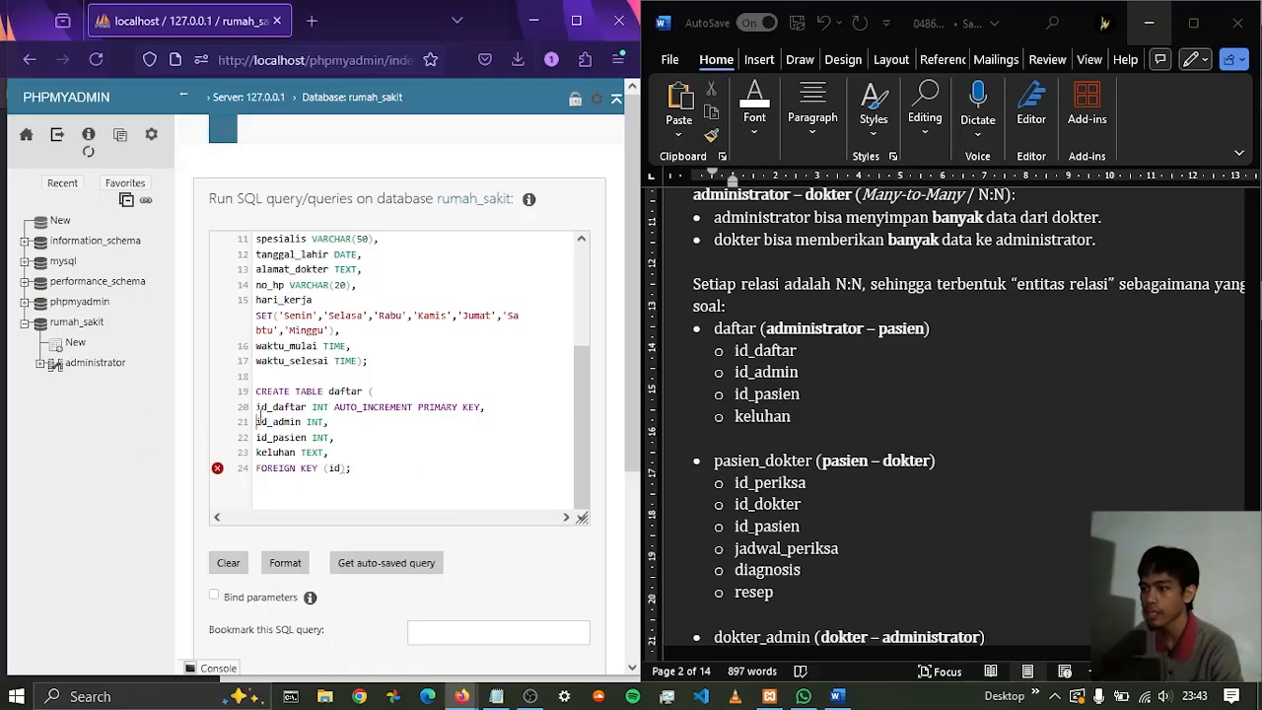
double_click(278, 422)
drag(300, 422, 353, 469)
click(341, 467)
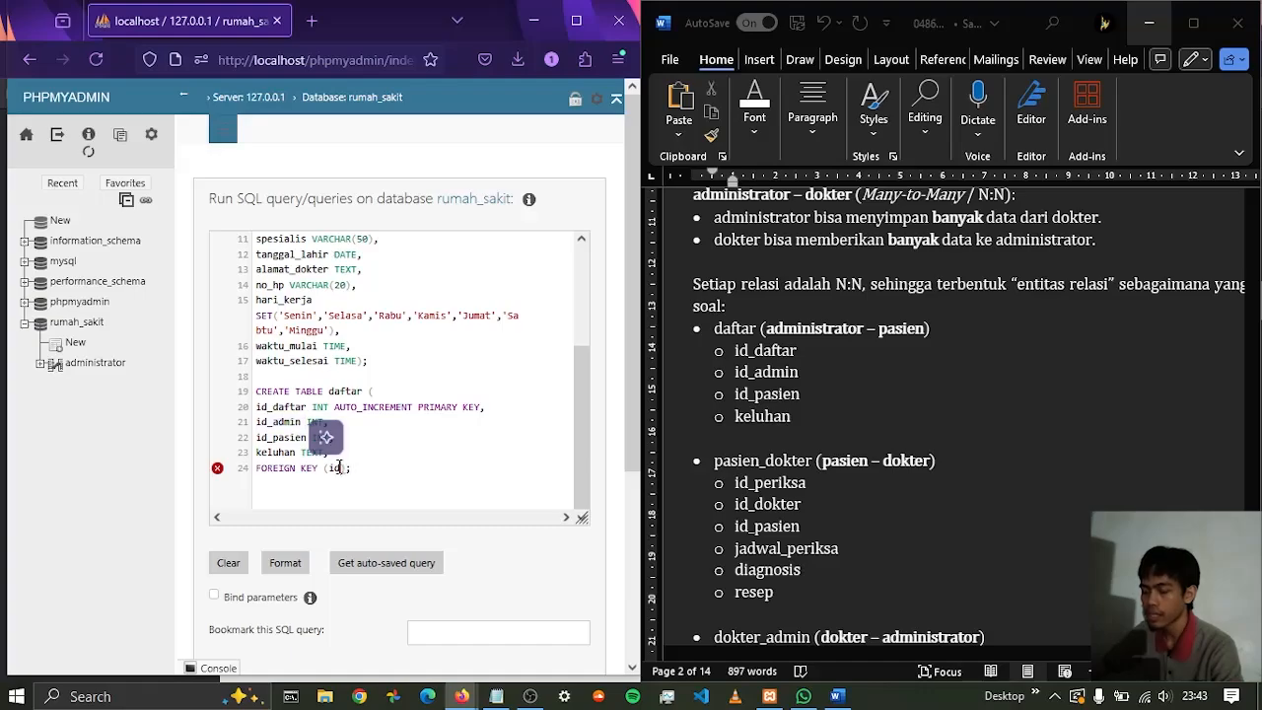
text(_)
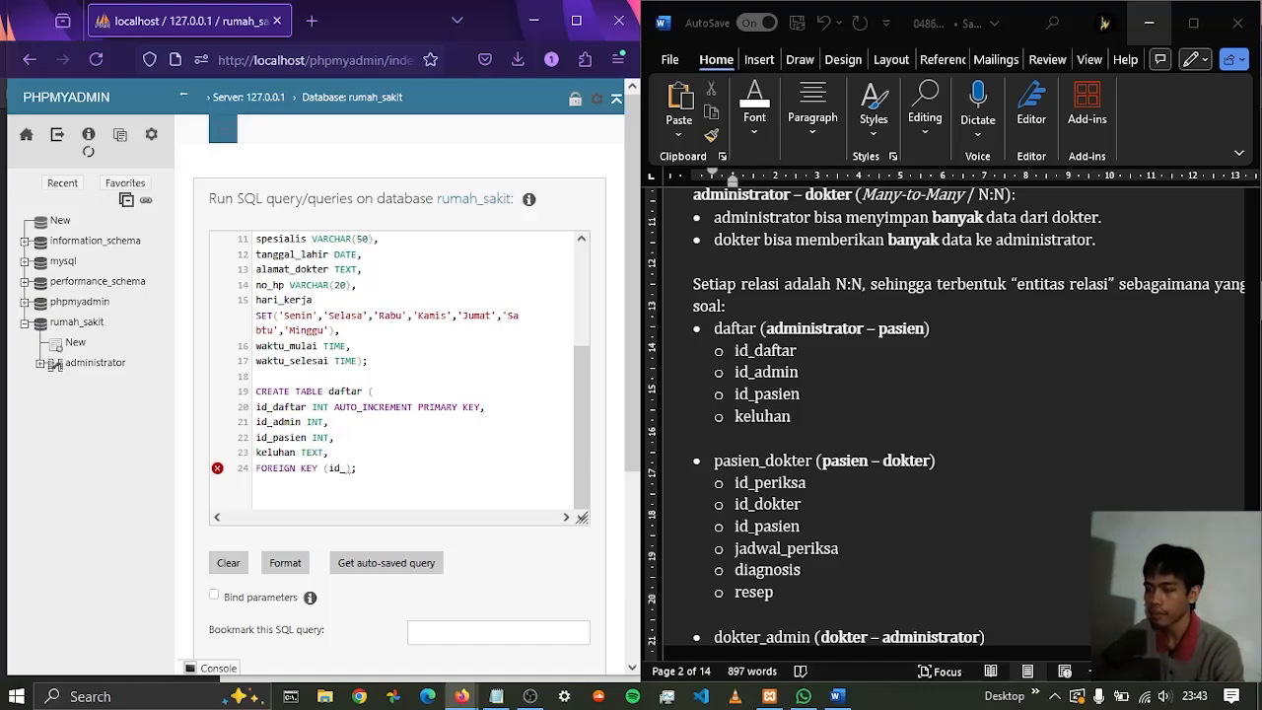
text(admin))
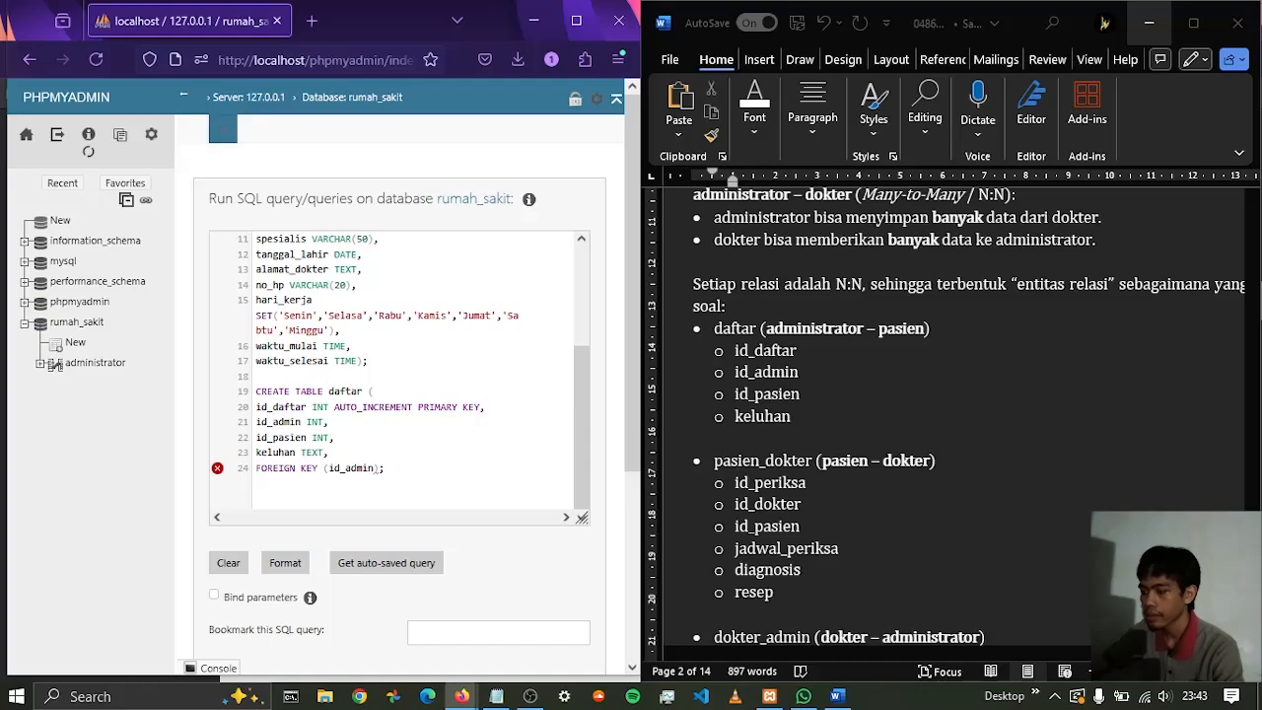
text( REFERENCES)
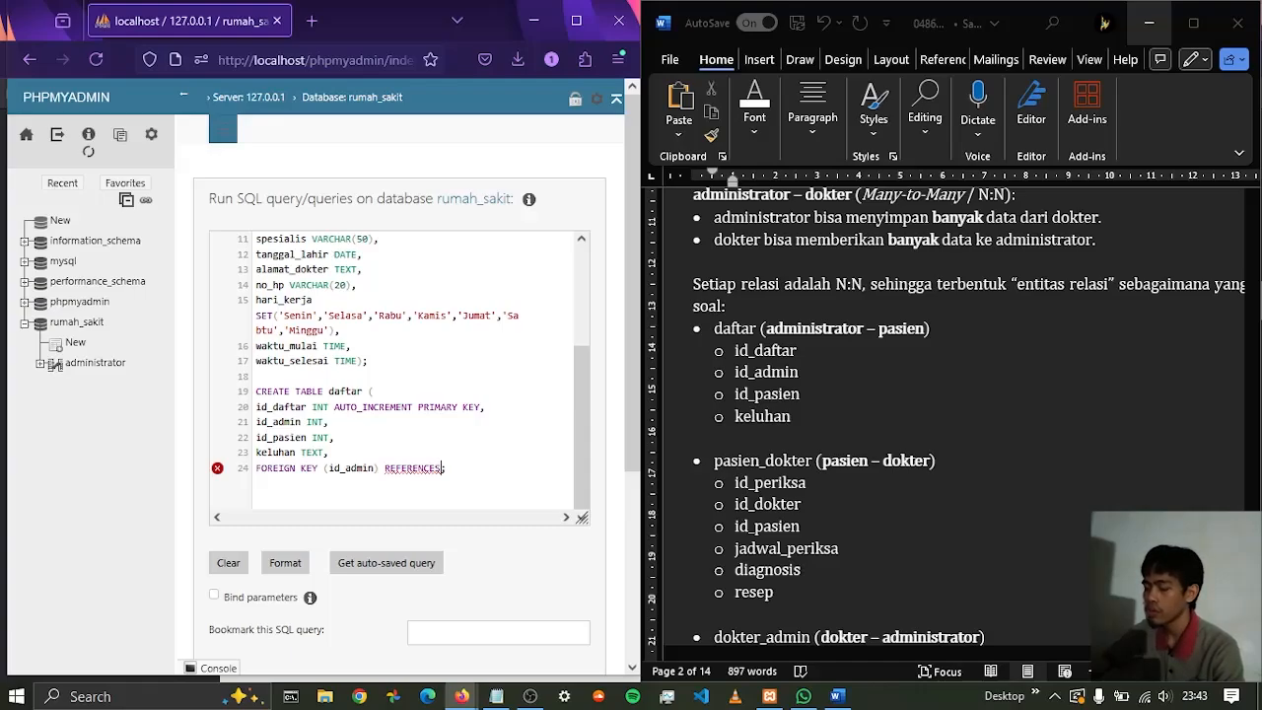
Make the id_admin foreign key reference administrator(id_admin), followed by a comma and a line break before the statement's closing parenthesis
text(a)
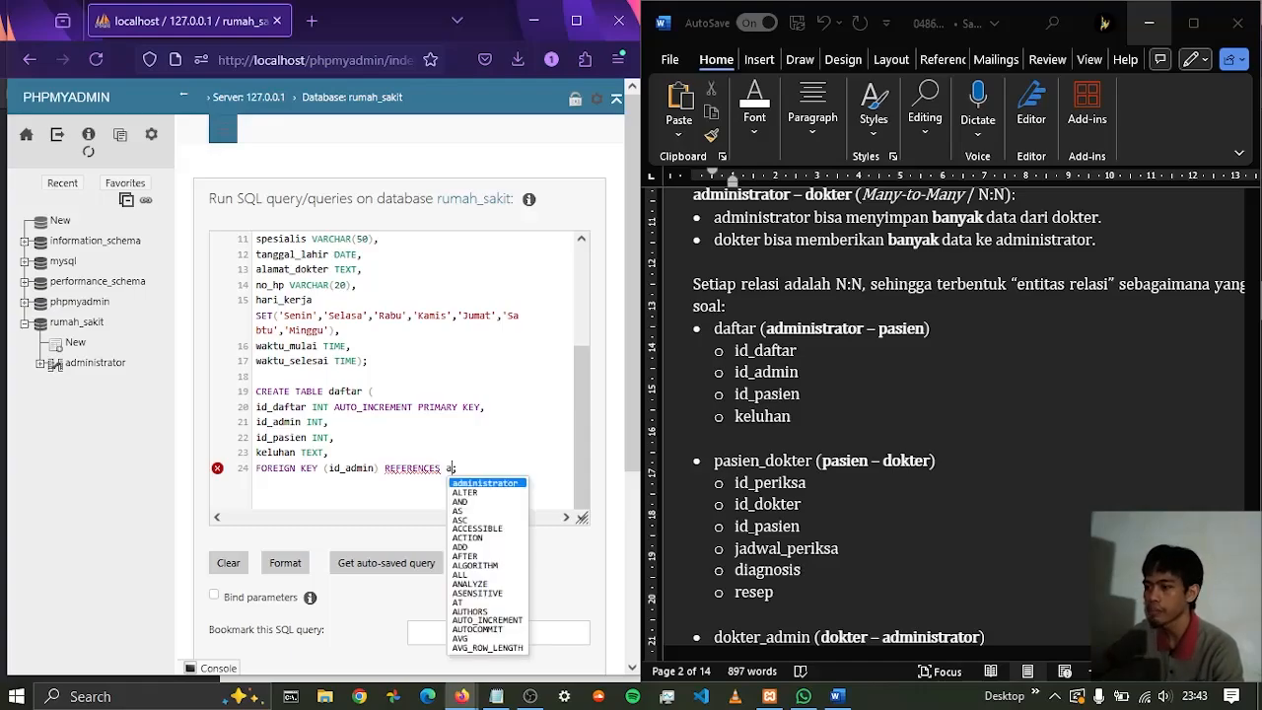
key(Return)
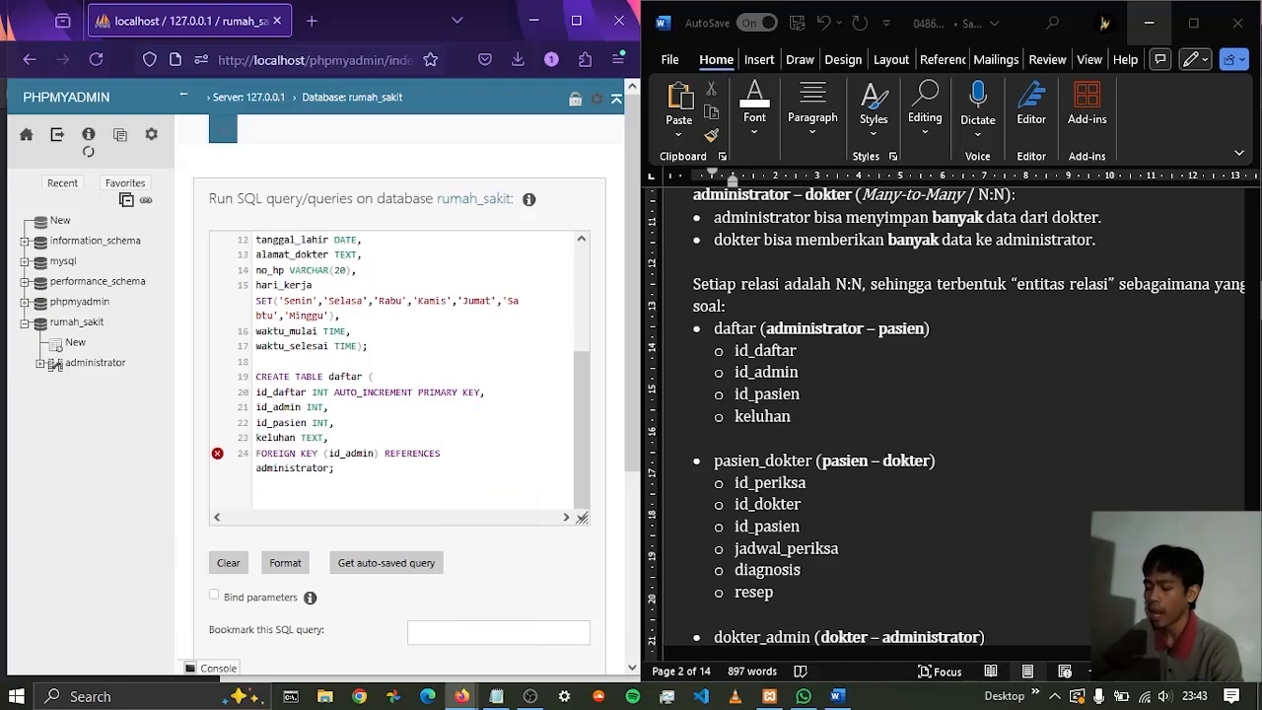
text((id)
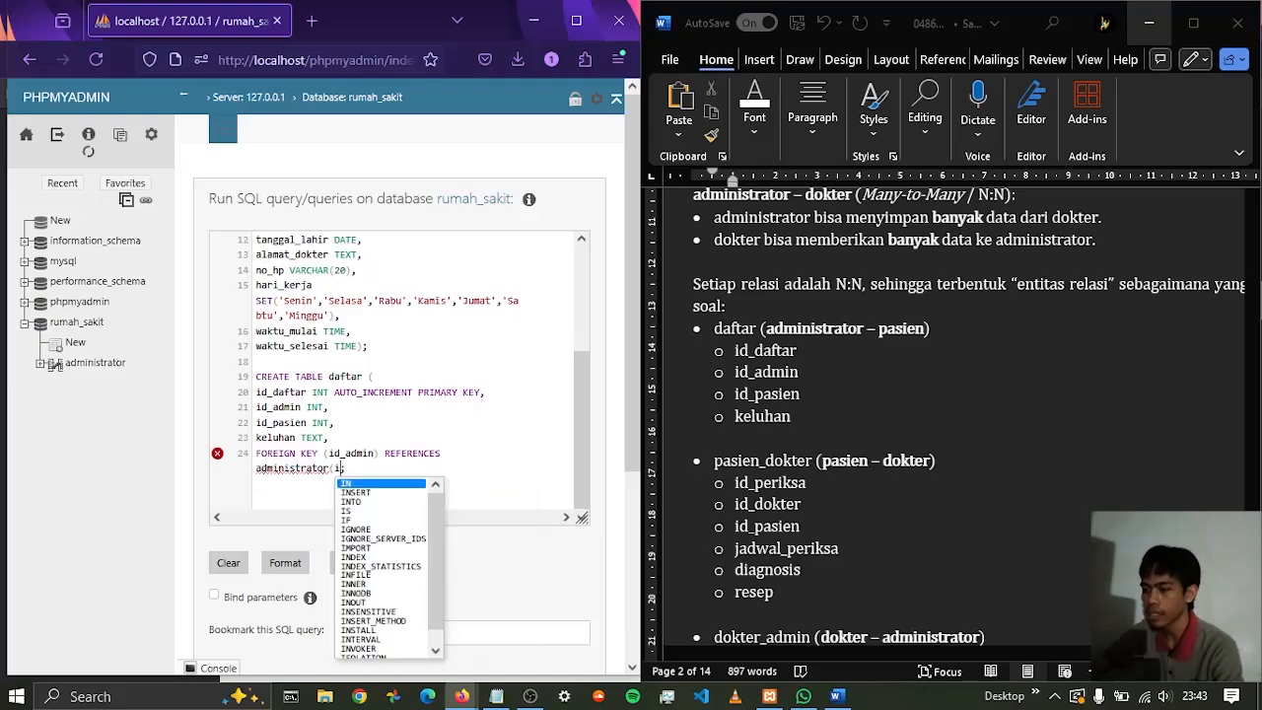
text(_admin)
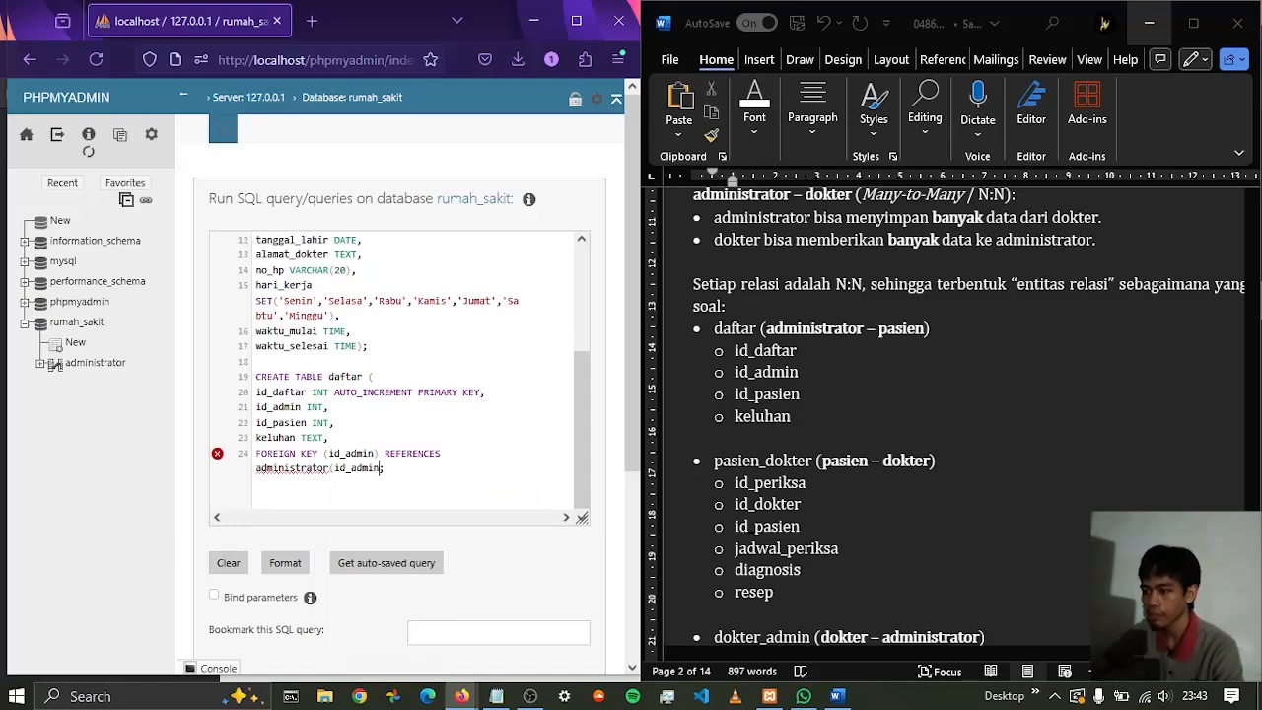
text())
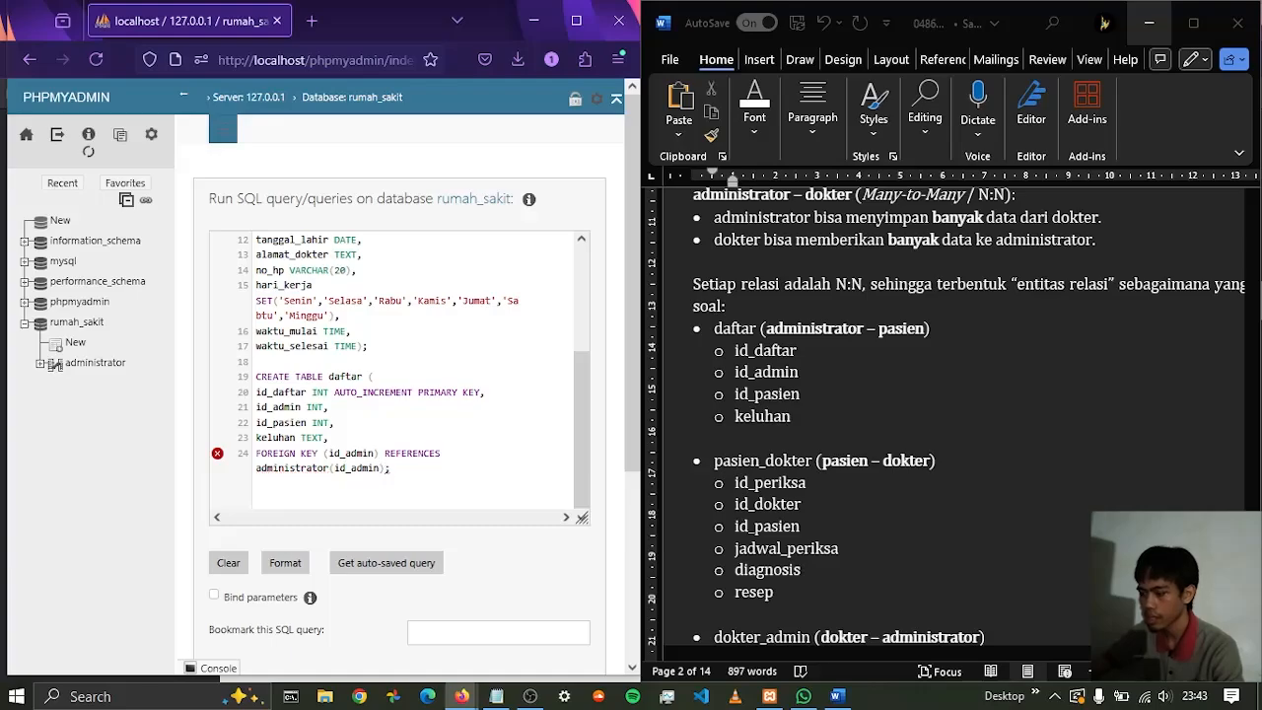
text(,)
key(Return)
key(BackSpace)
key(BackSpace)
key(BackSpace)
key(BackSpace)
key(BackSpace)
key(BackSpace)
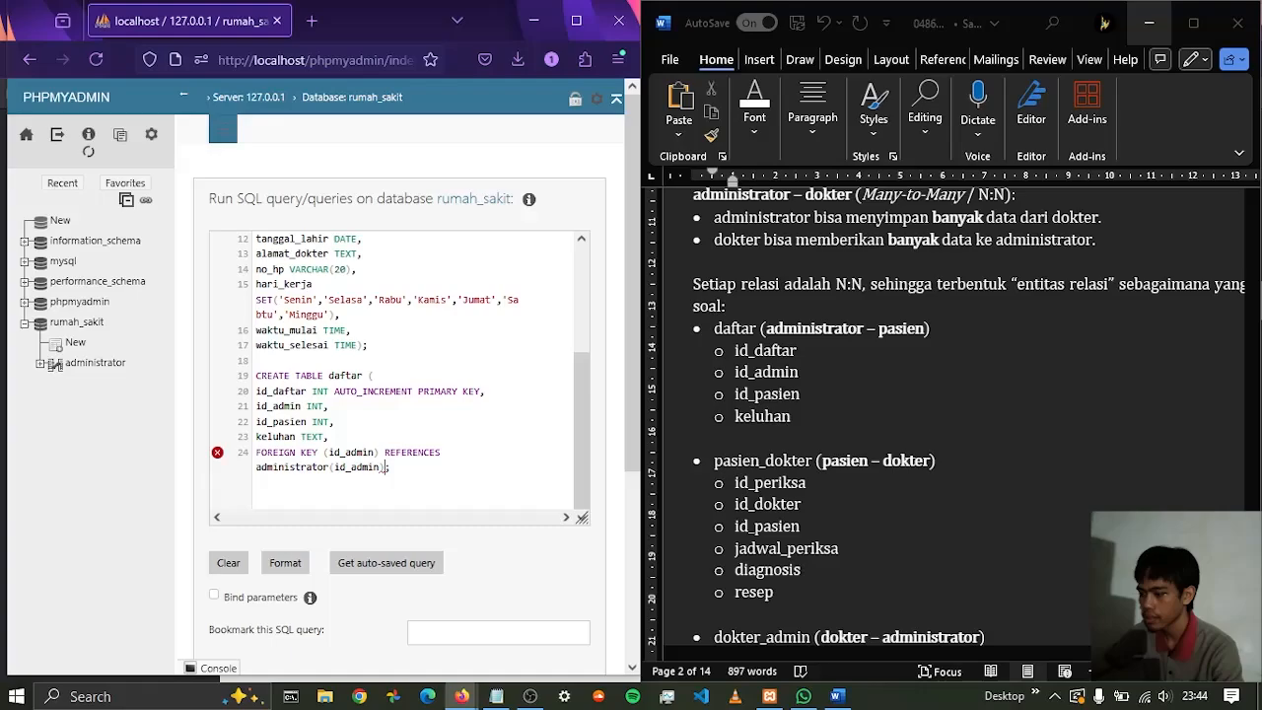
text(,,)
key(Return)
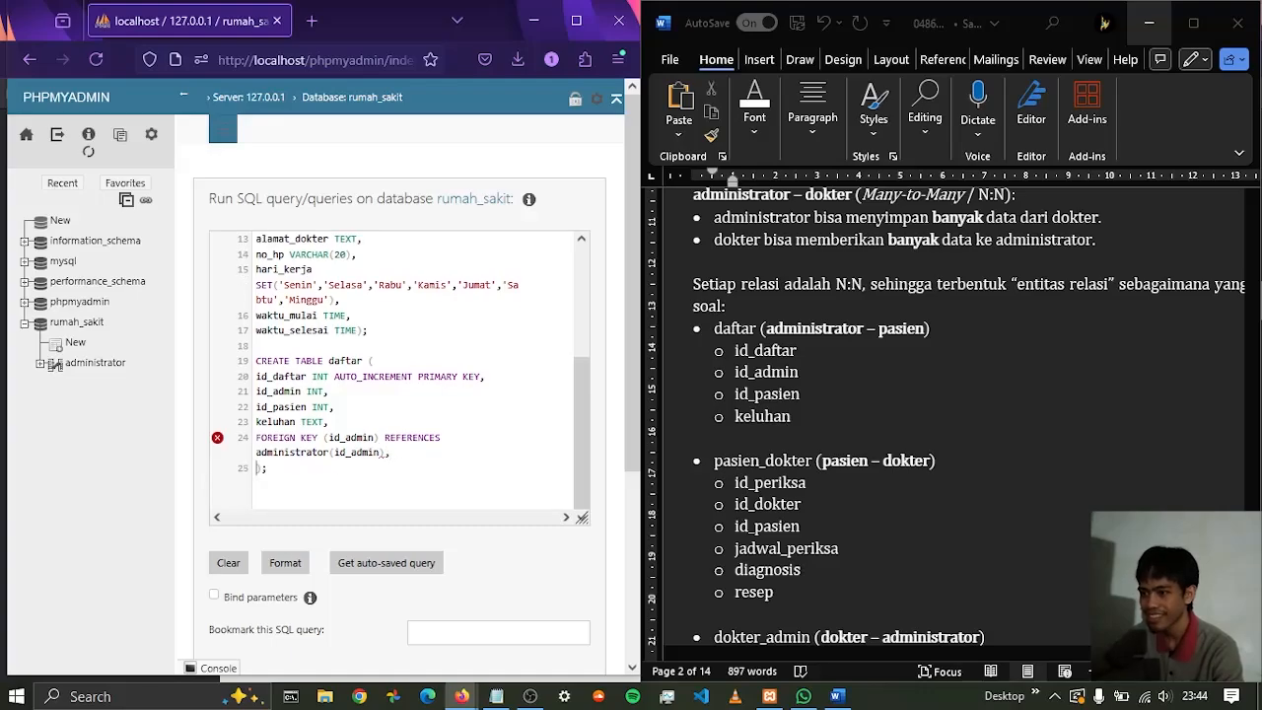
Add a FOREIGN KEY constraint on id_pasien on the line below the id_admin foreign key in the daftar table
text(FOREIGN)
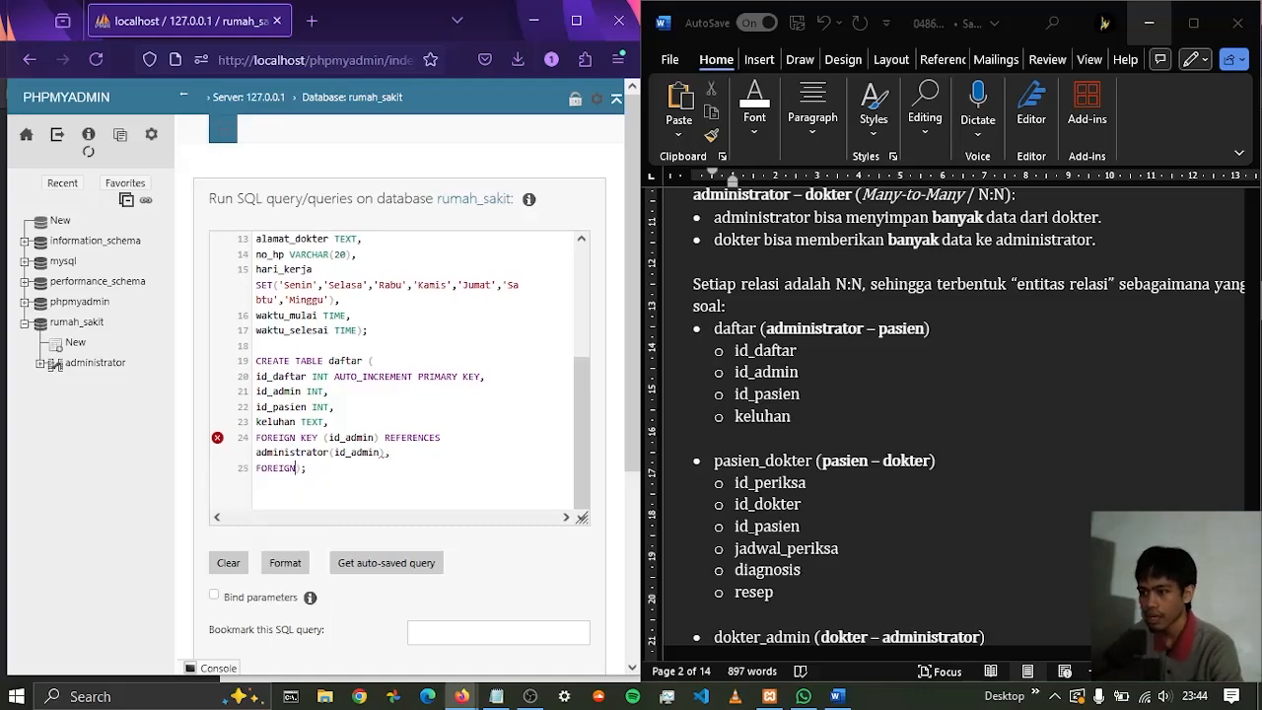
text( KEY)
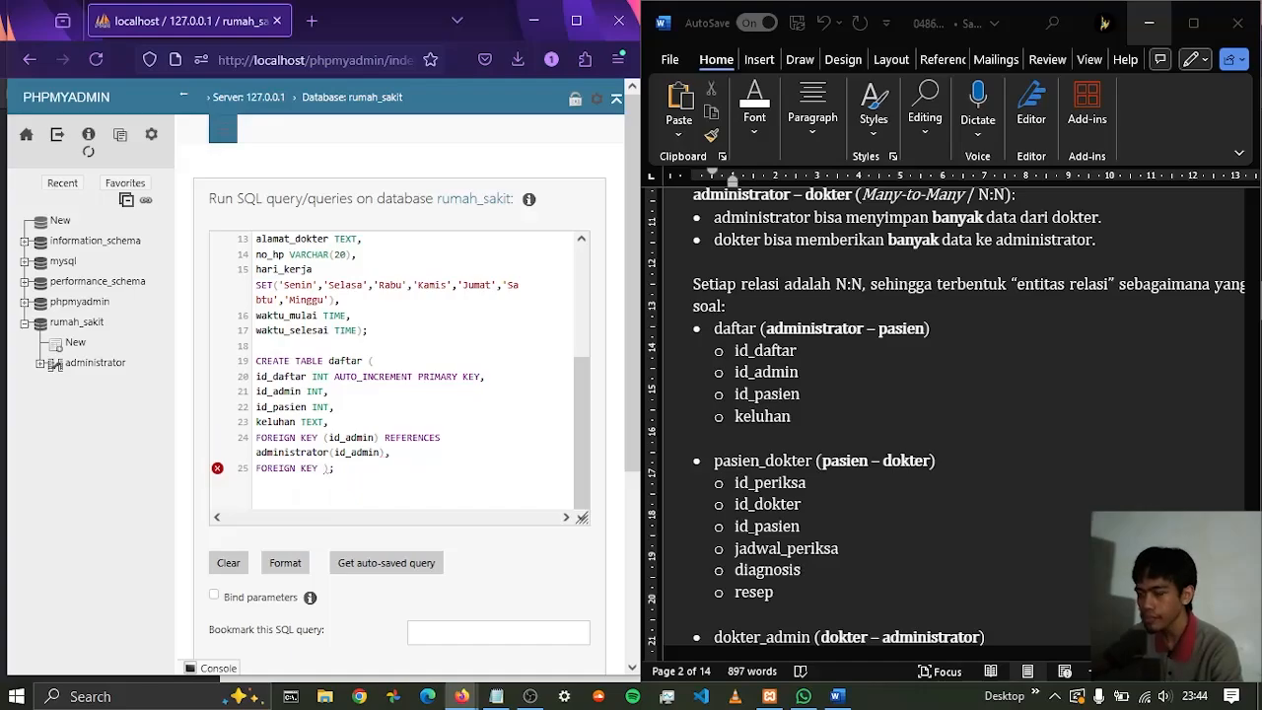
text( (id_pasien)
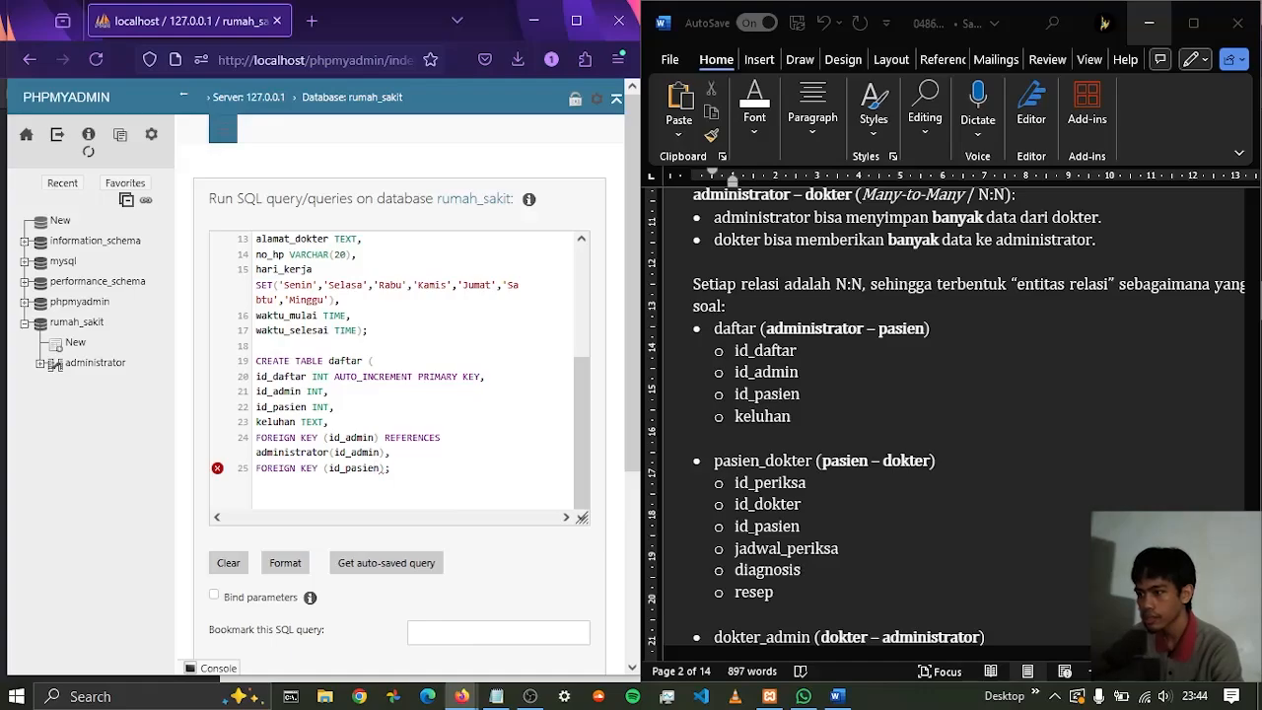
text())
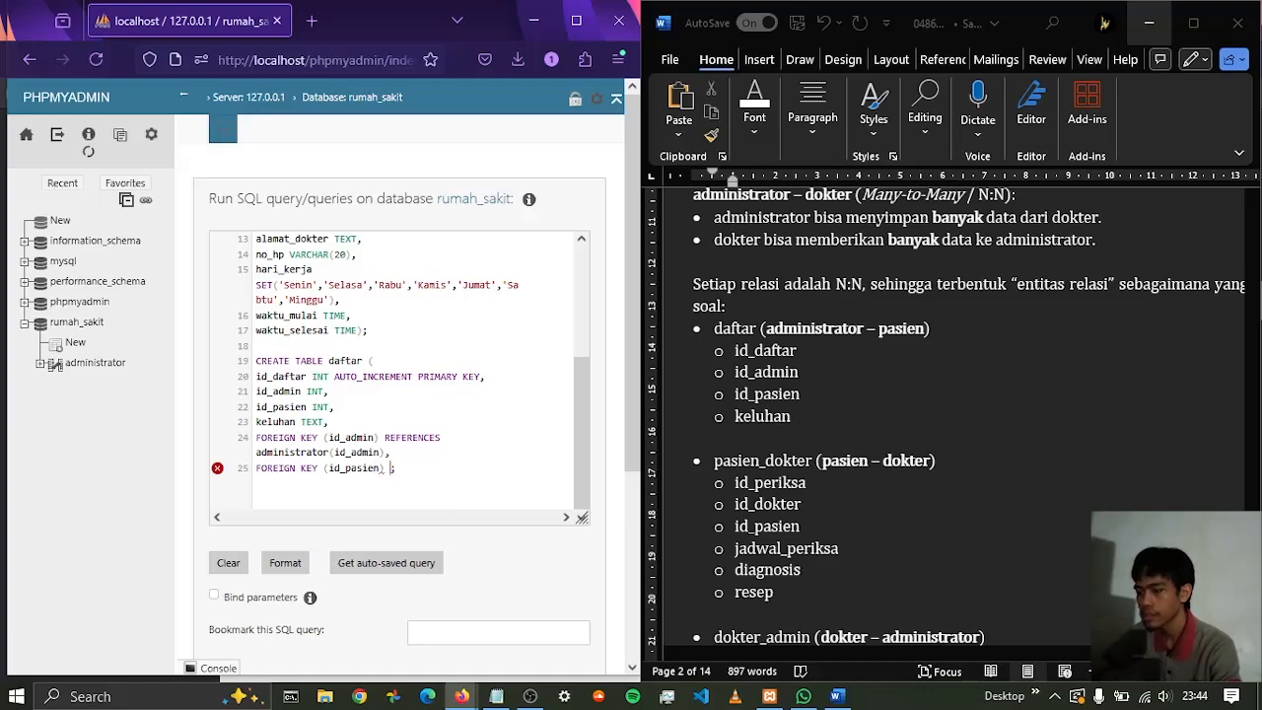
text( REFE)
Make the id_pasien foreign key reference pasien(id_pasien) and put the daftar statement's closing parenthesis on its own line
key(Return)
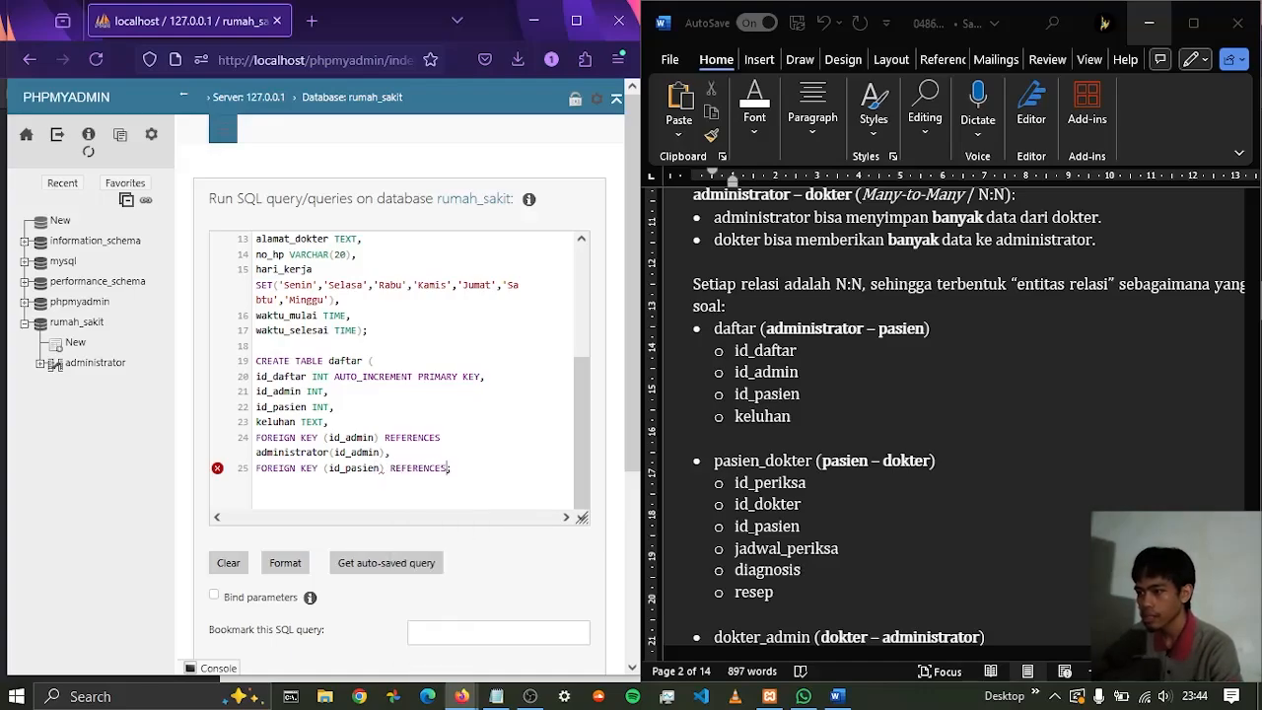
text(pasien)
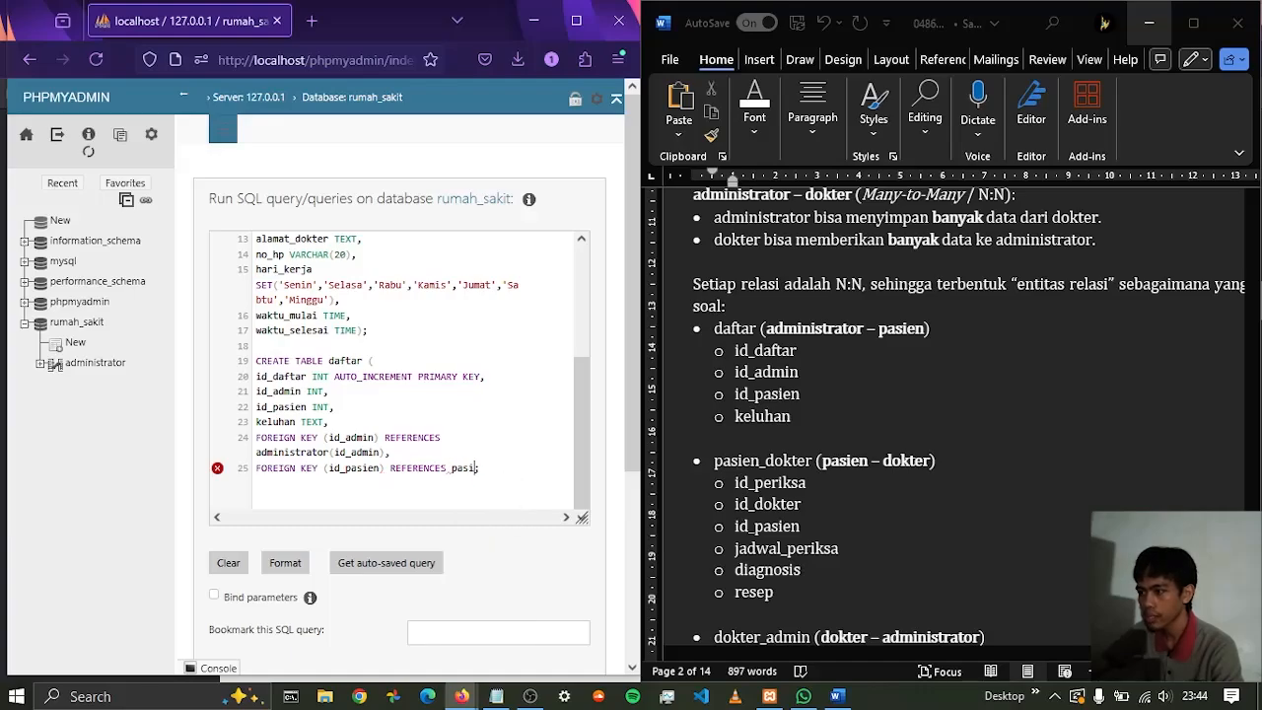
text((id_p)
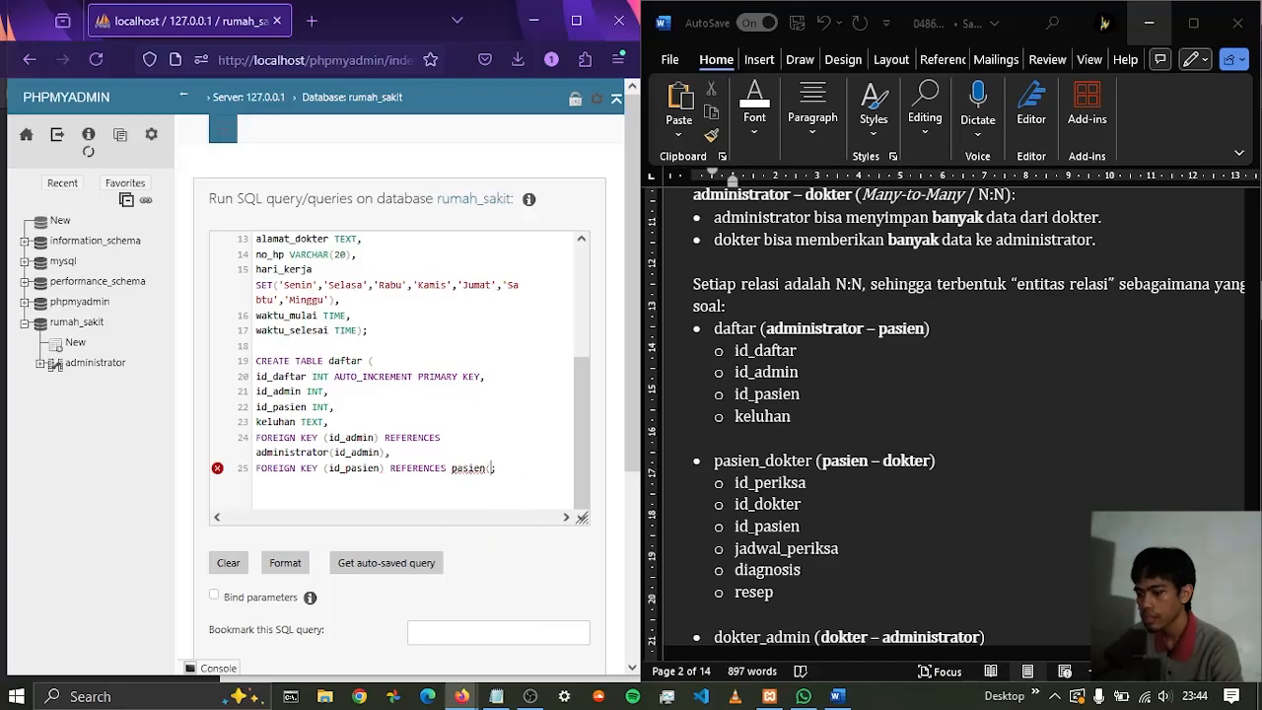
text(asien))
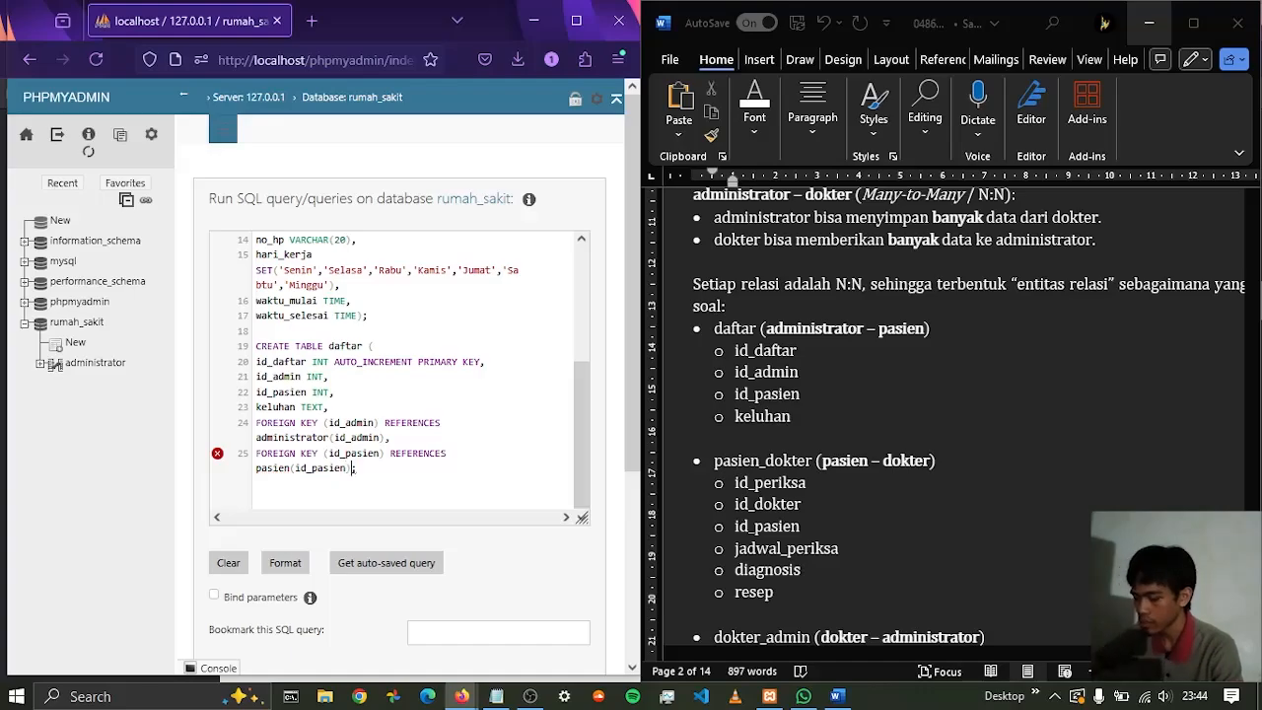
scroll(870, 376, down, 10)
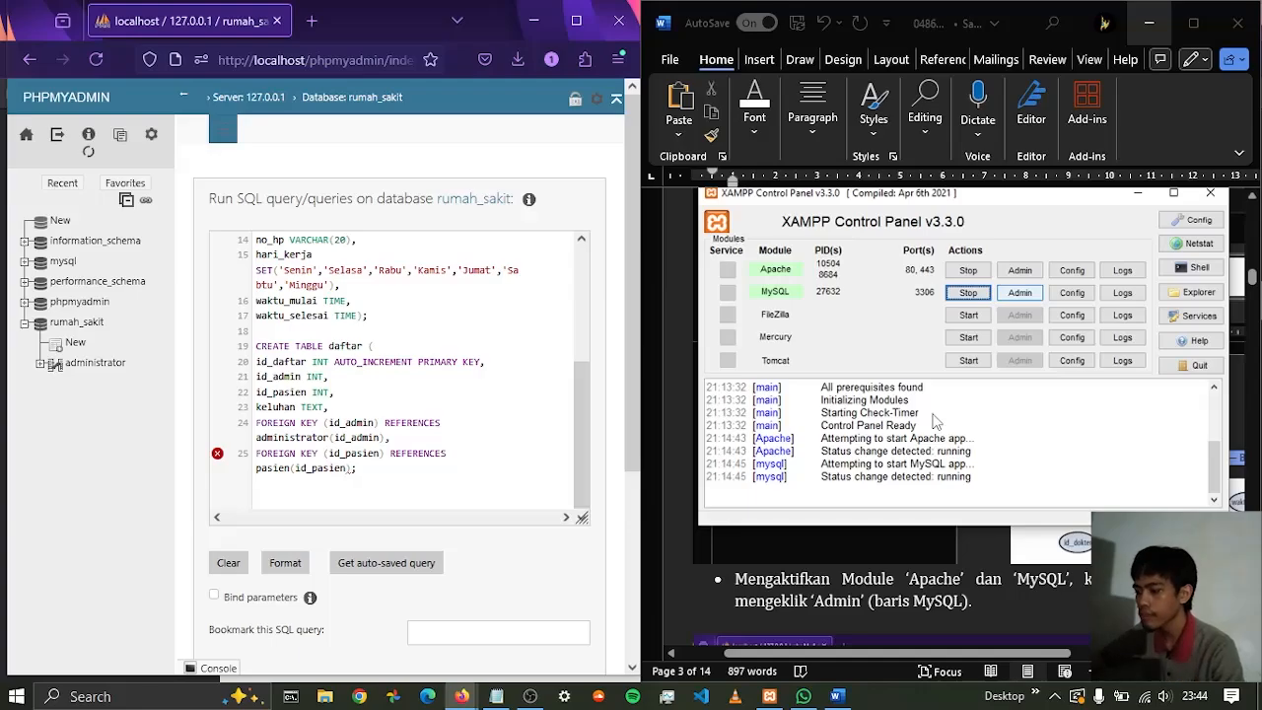
key(Return)
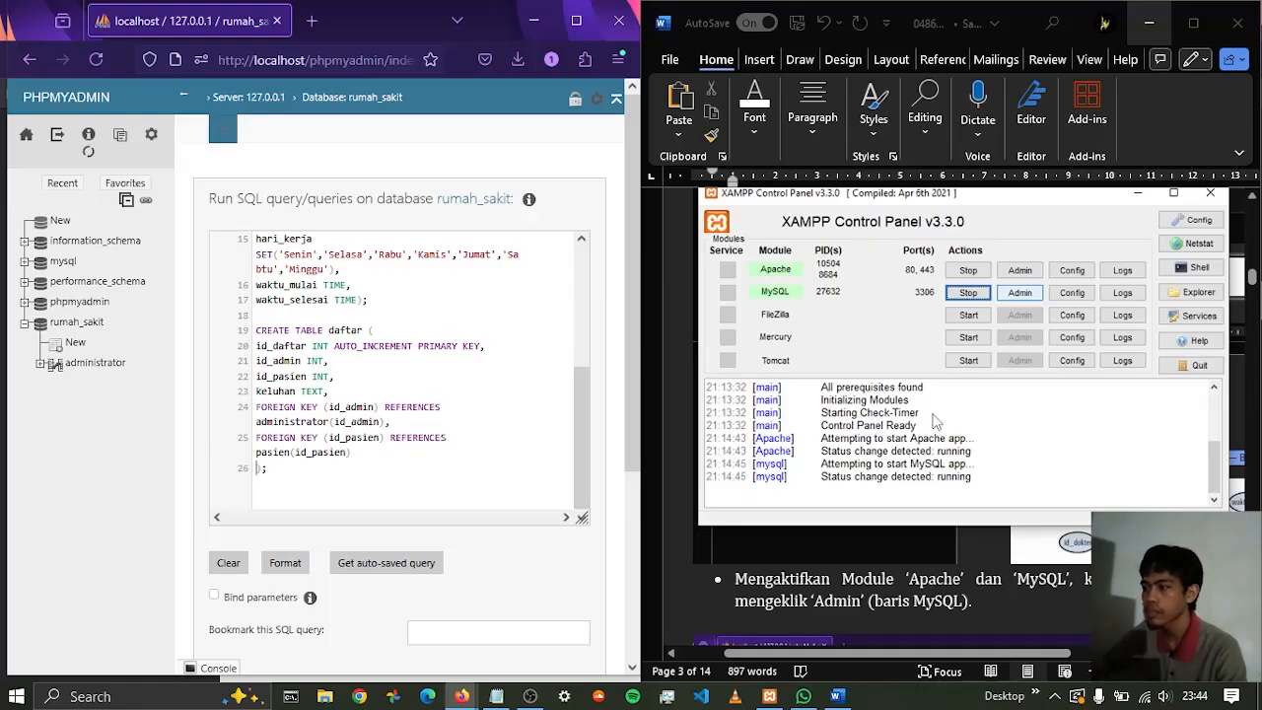
Examine the Word report's screenshot of the relation table statements and its column list for the pasien_dokter entity
scroll(966, 439, down, 10)
scroll(974, 415, down, 15)
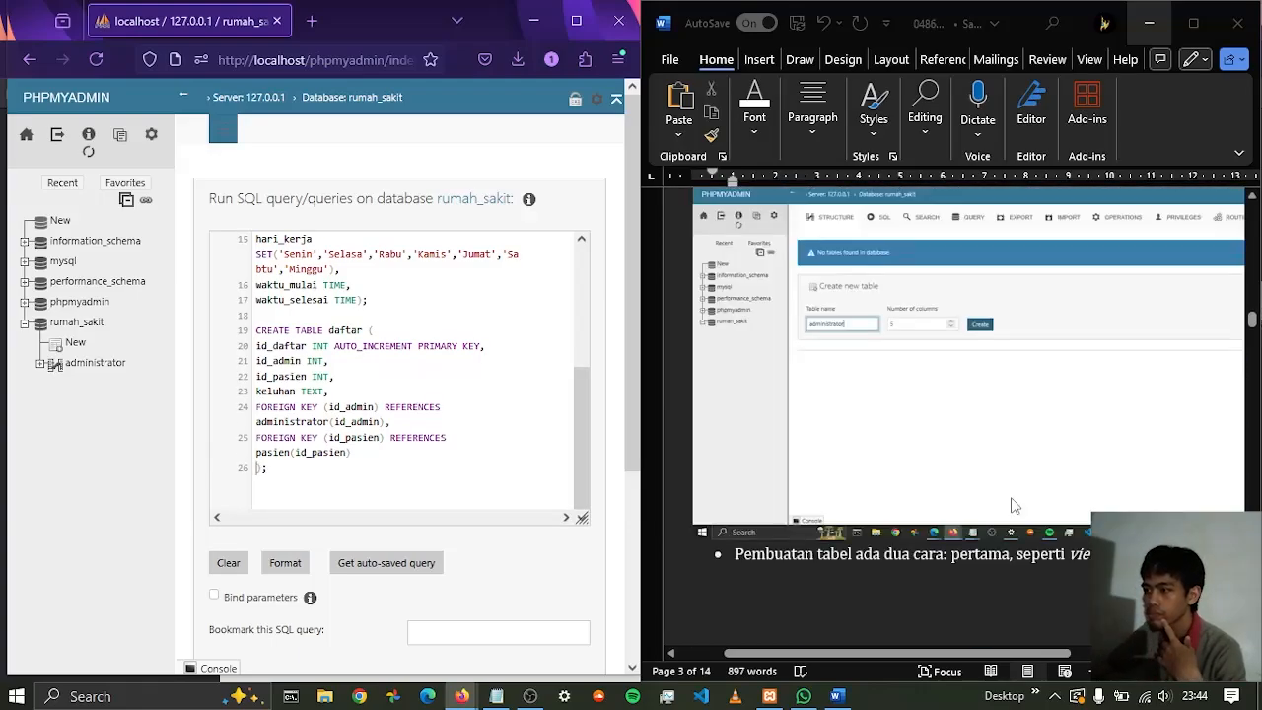
scroll(1009, 485, down, 10)
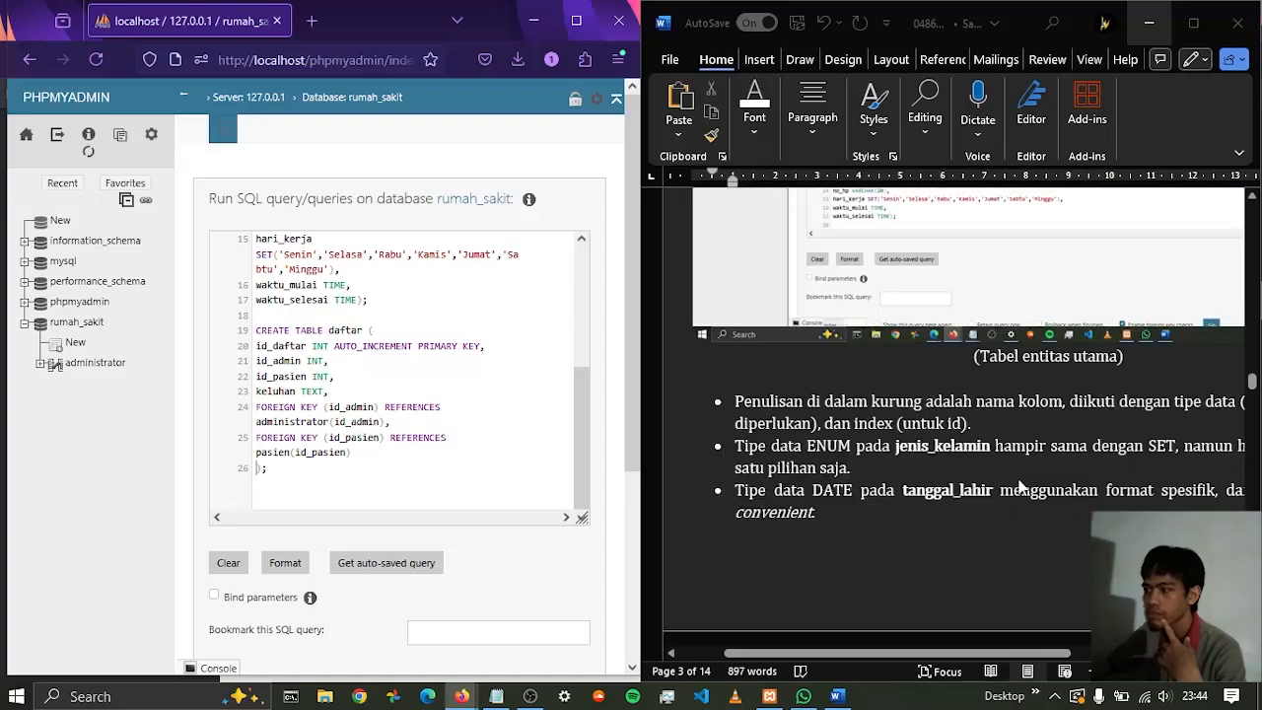
scroll(1021, 483, down, 15)
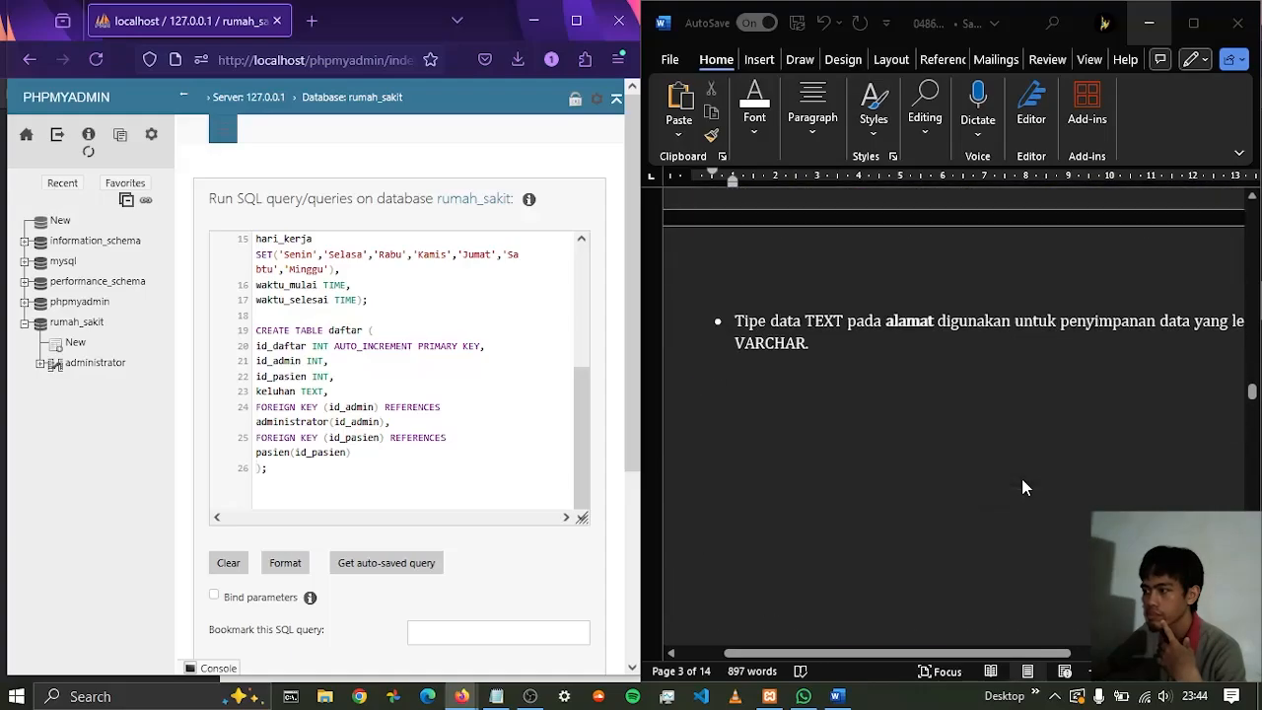
scroll(1027, 487, up, 1)
scroll(955, 337, up, 4)
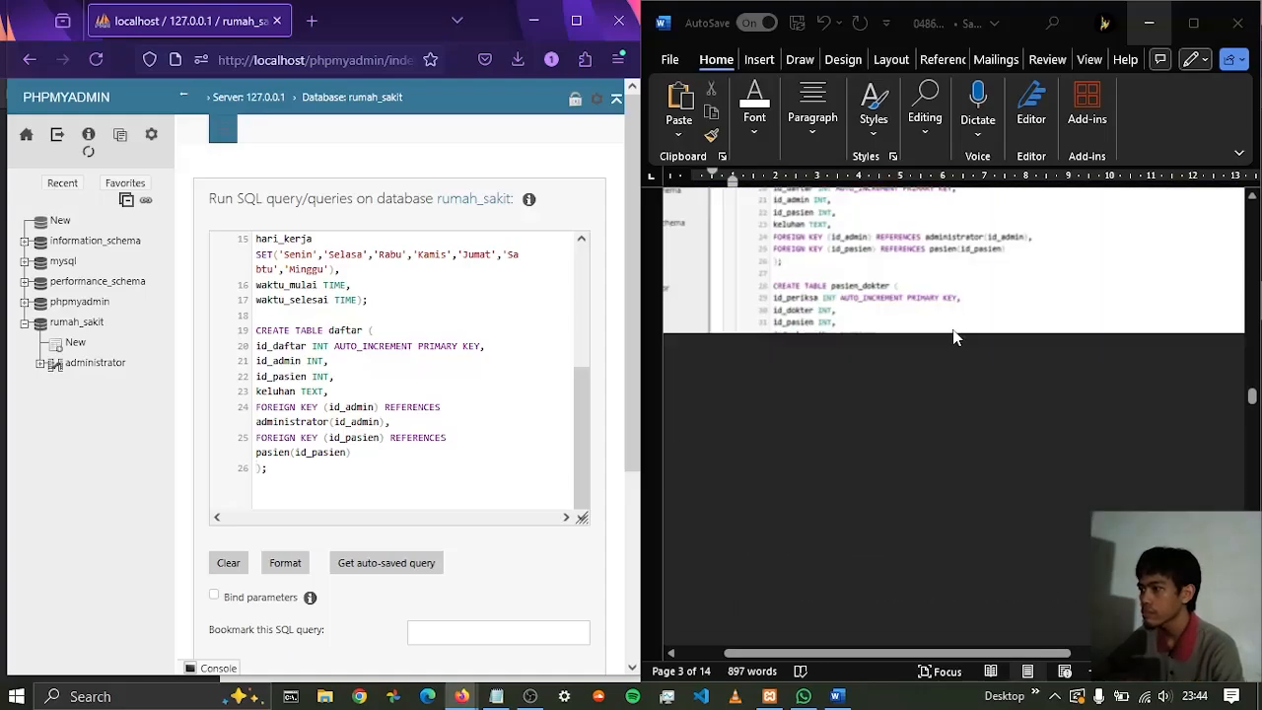
scroll(919, 339, up, 2)
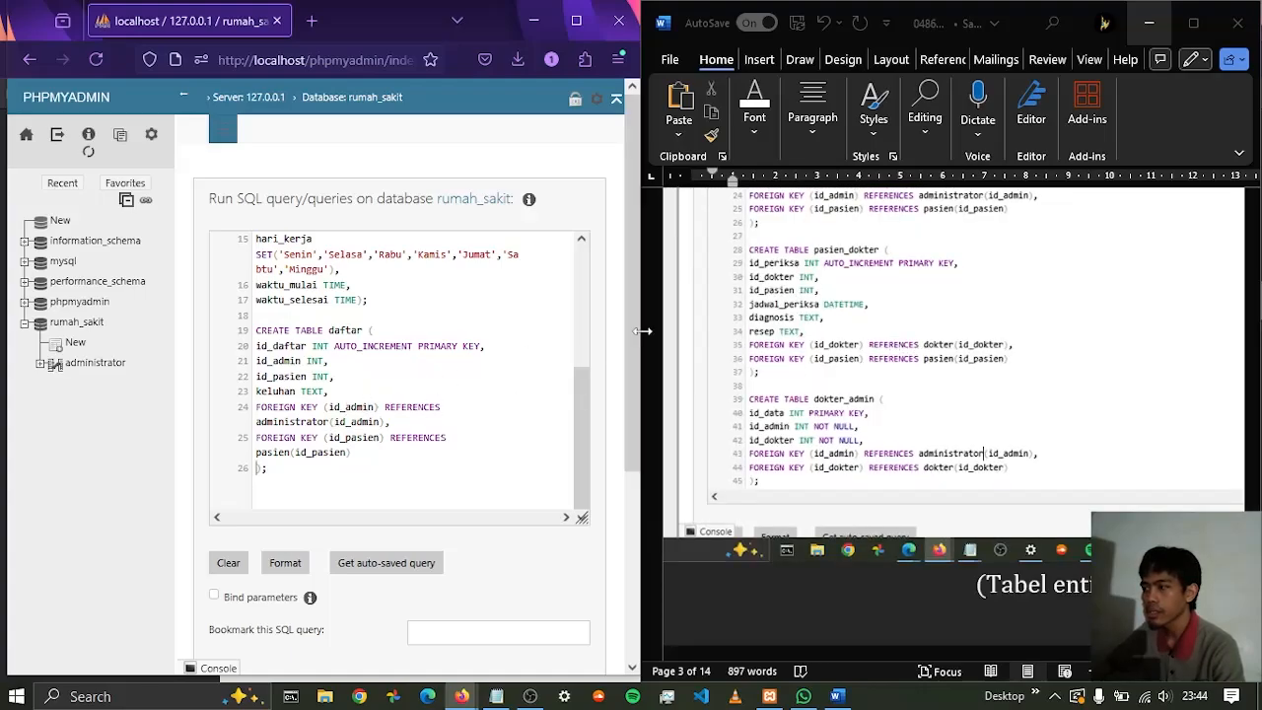
scroll(815, 335, up, 5)
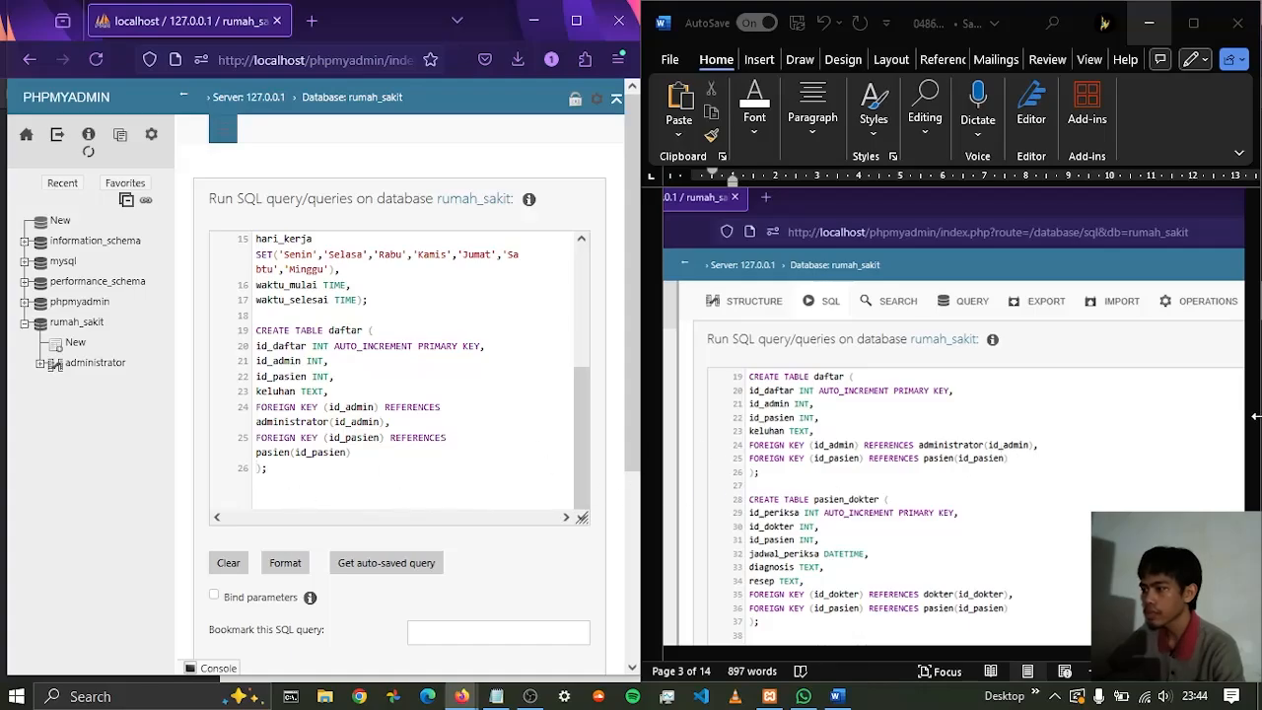
scroll(1174, 473, up, 3)
drag(1252, 391, 1253, 256)
ctrl+scroll(945, 298, down, 5)
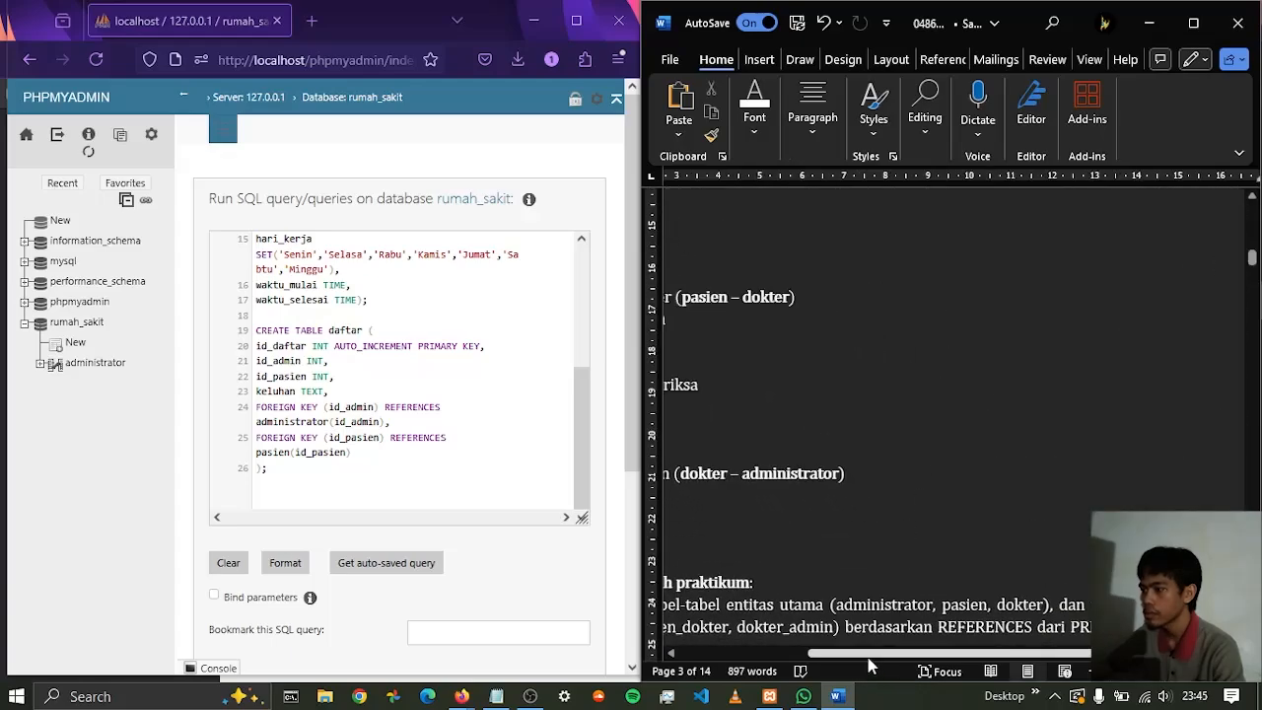
drag(809, 651, 717, 651)
ctrl+scroll(913, 369, down, 2)
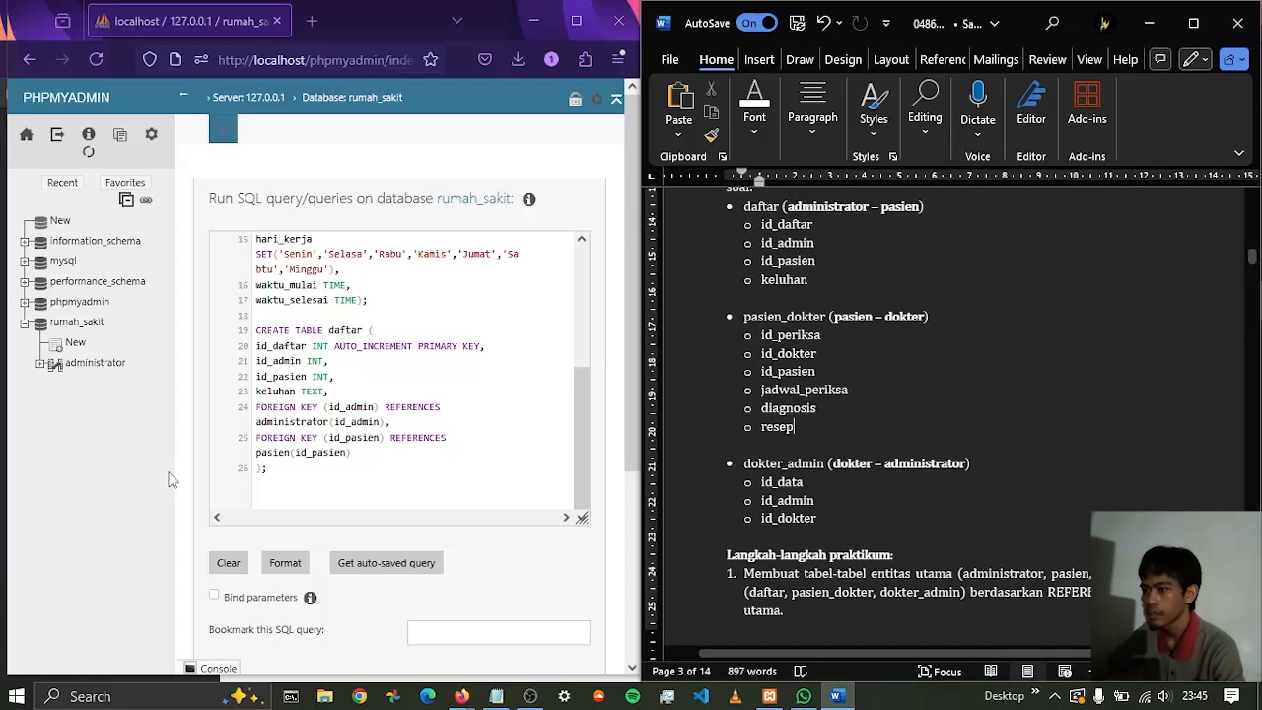
Start a CREATE TABLE pasien_dokter statement after a blank line below daftar, with the closing parenthesis and semicolon on their own line
click(276, 501)
key(Return)
key(Return)
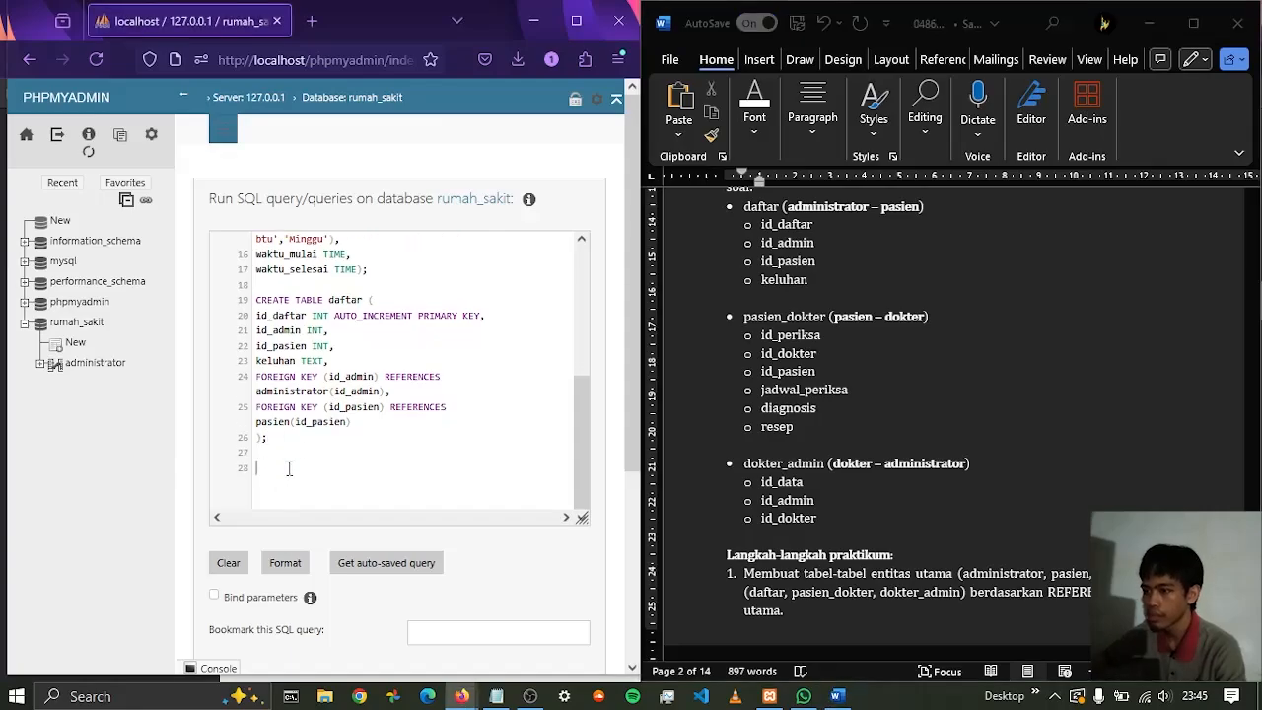
text(CREATE)
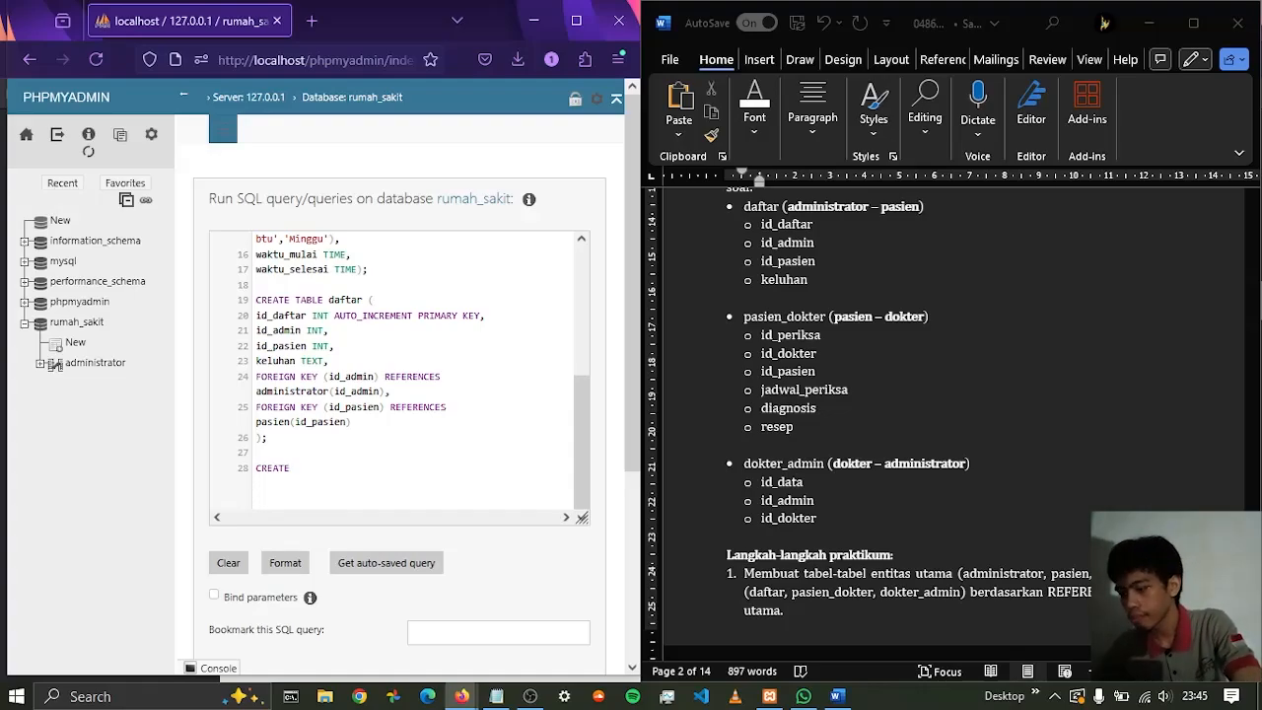
text( TABLE)
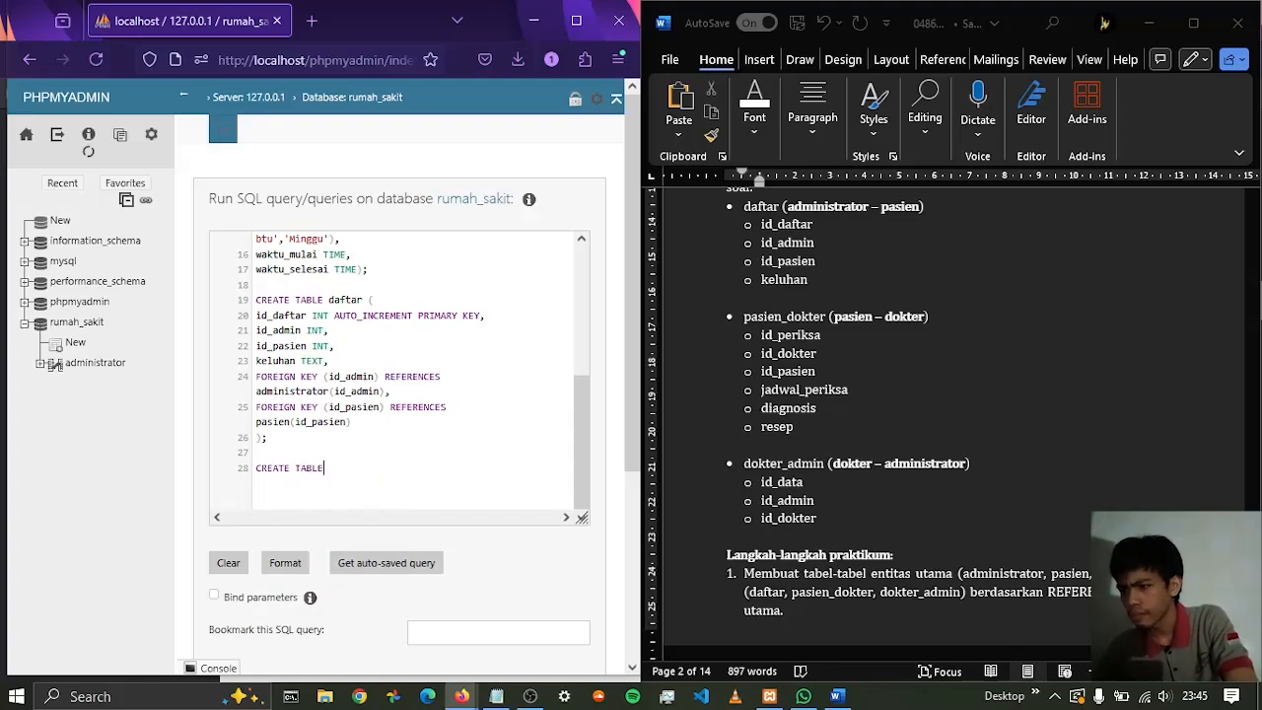
text( p)
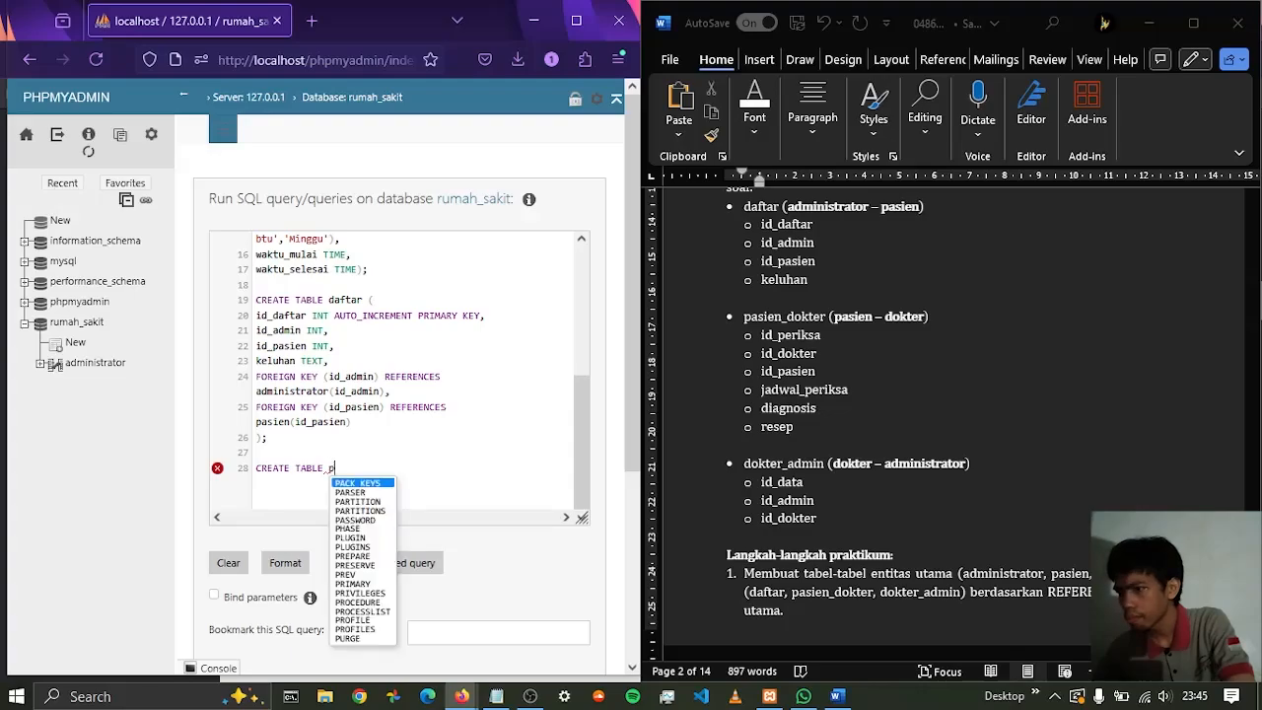
text(asien_)
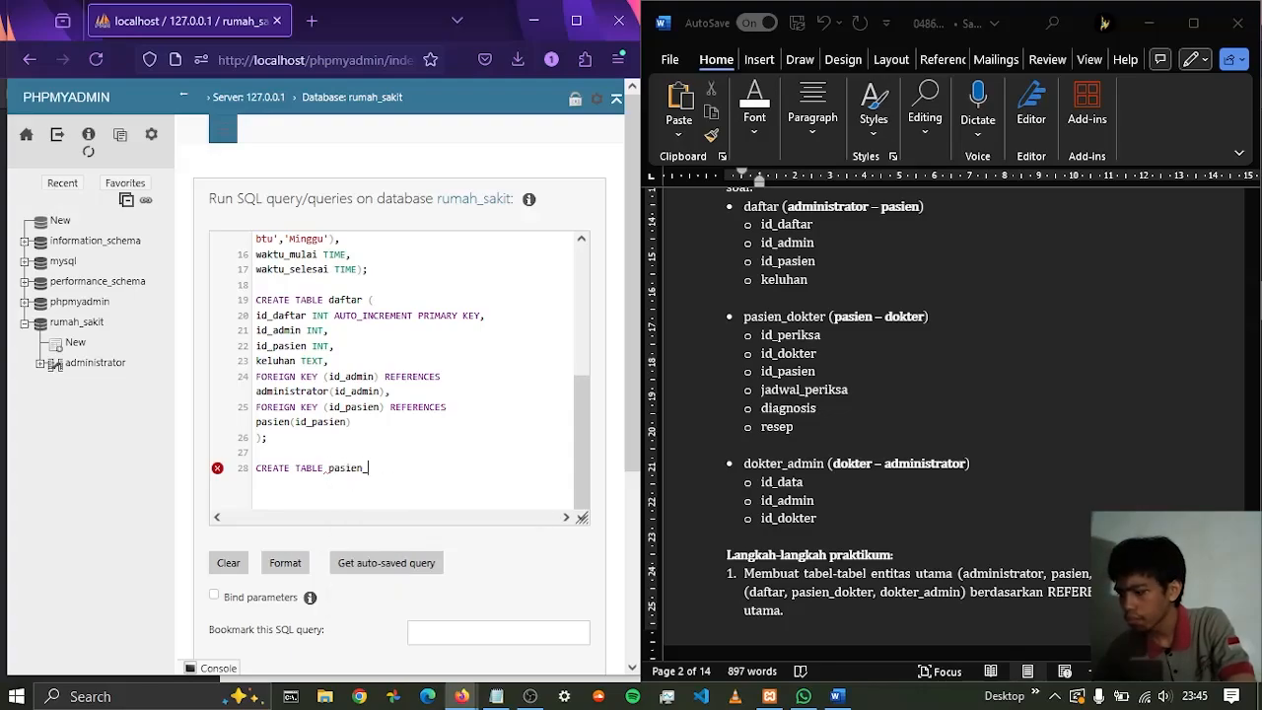
text(dokter)
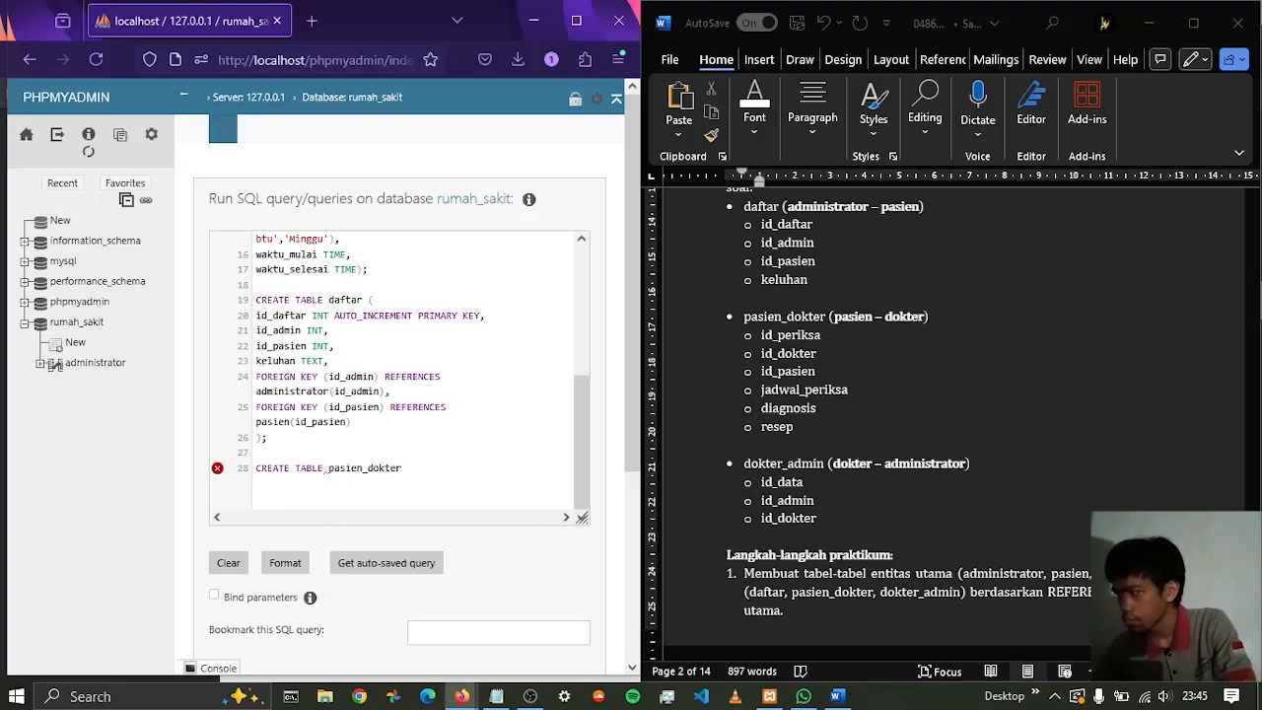
text( ()
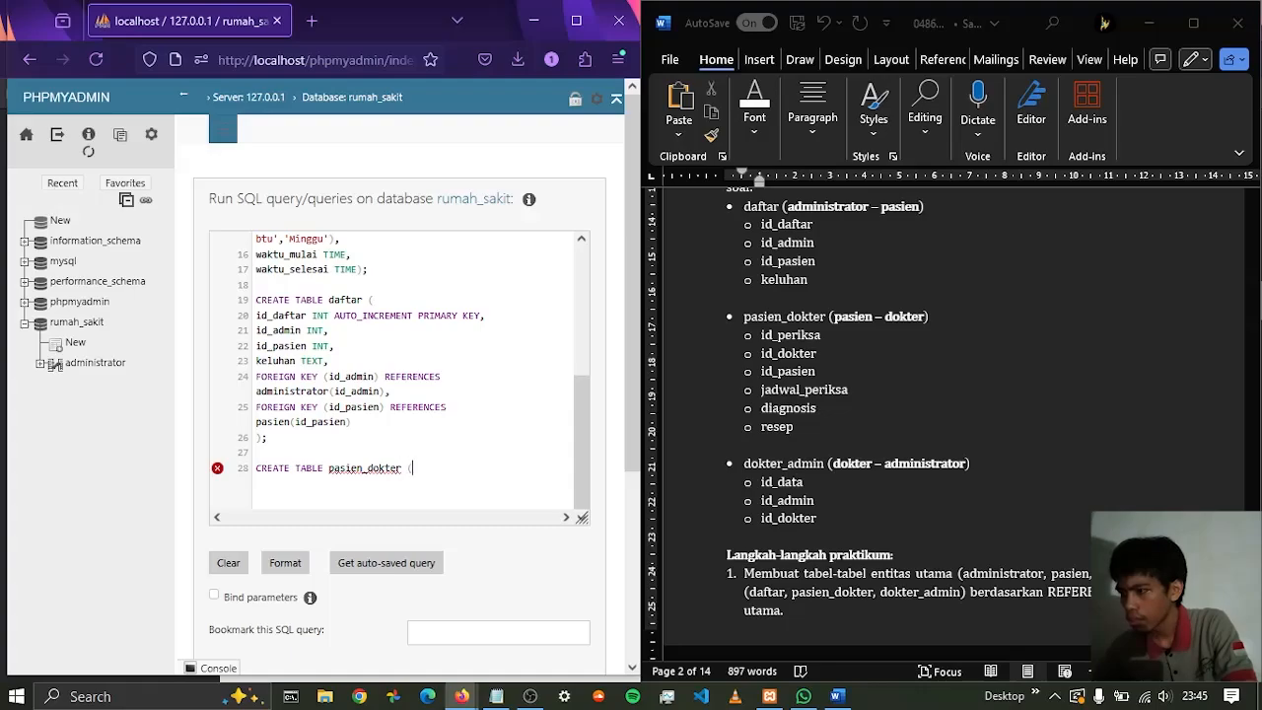
text();)
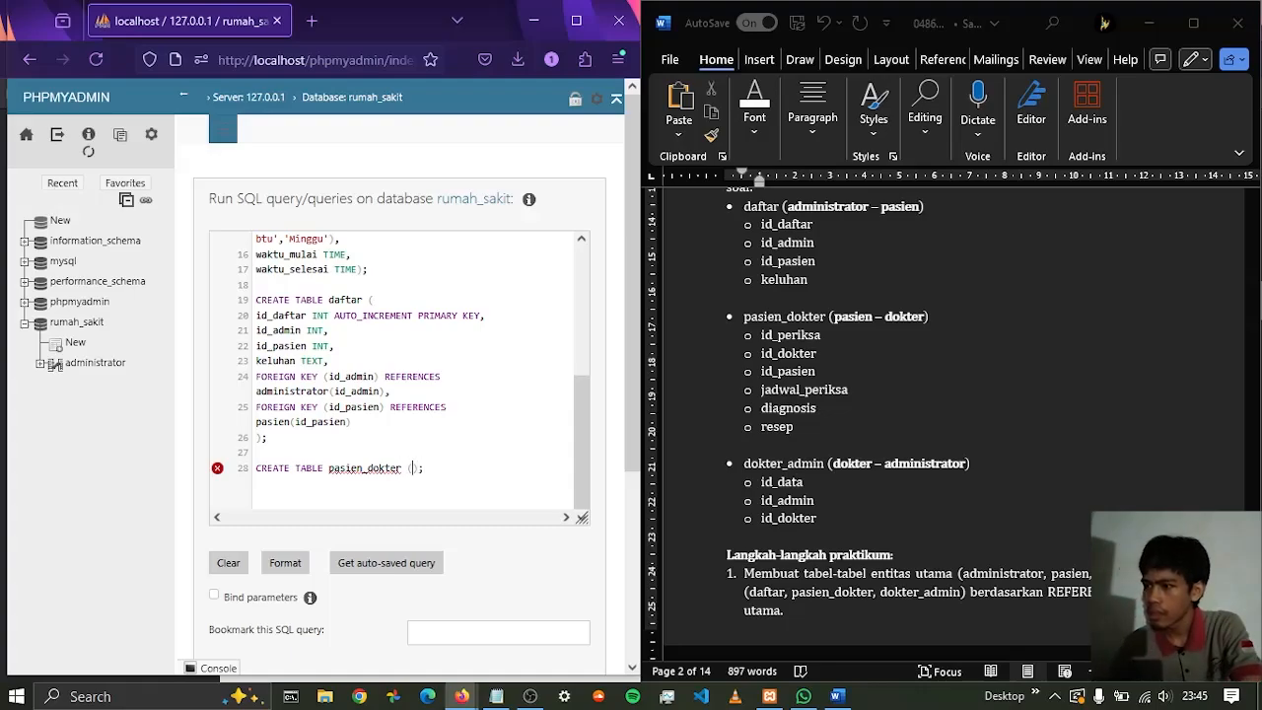
key(Return)
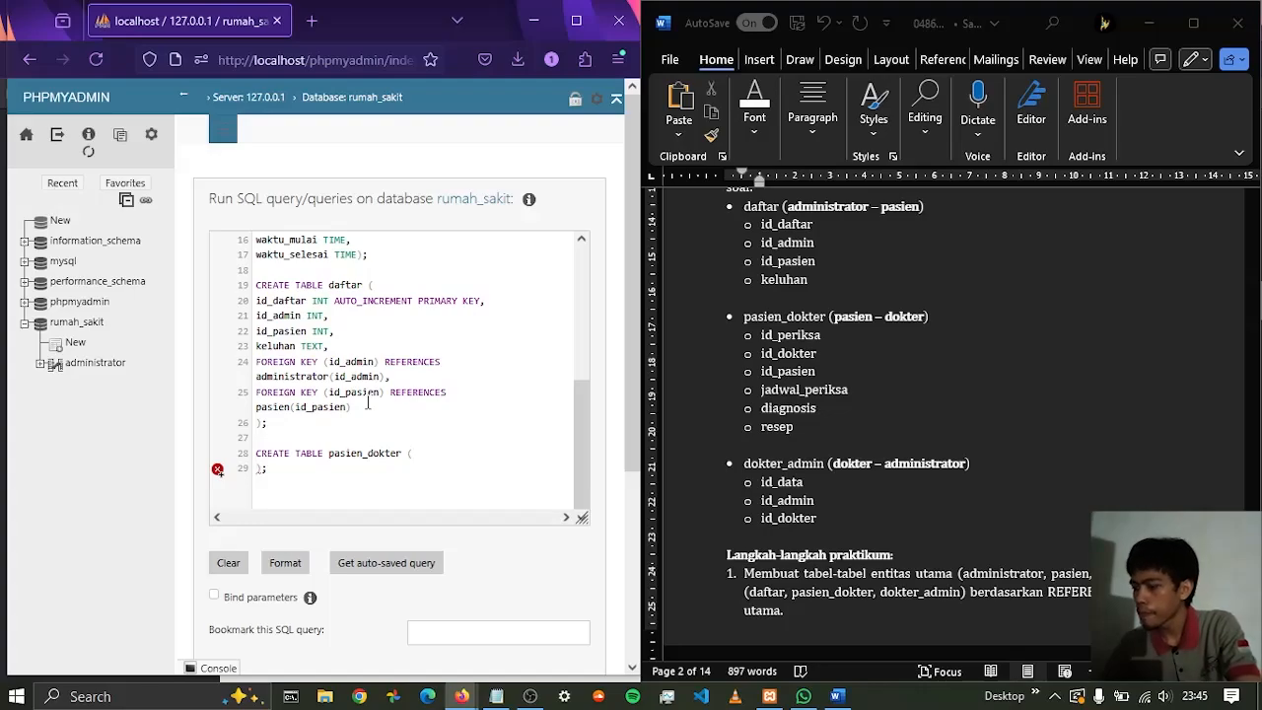
Add the id_periksa column as INT AUTO_INCREMENT PRIMARY KEY to the pasien_dokter table, ending with a comma and a line break
text(id_periksa)
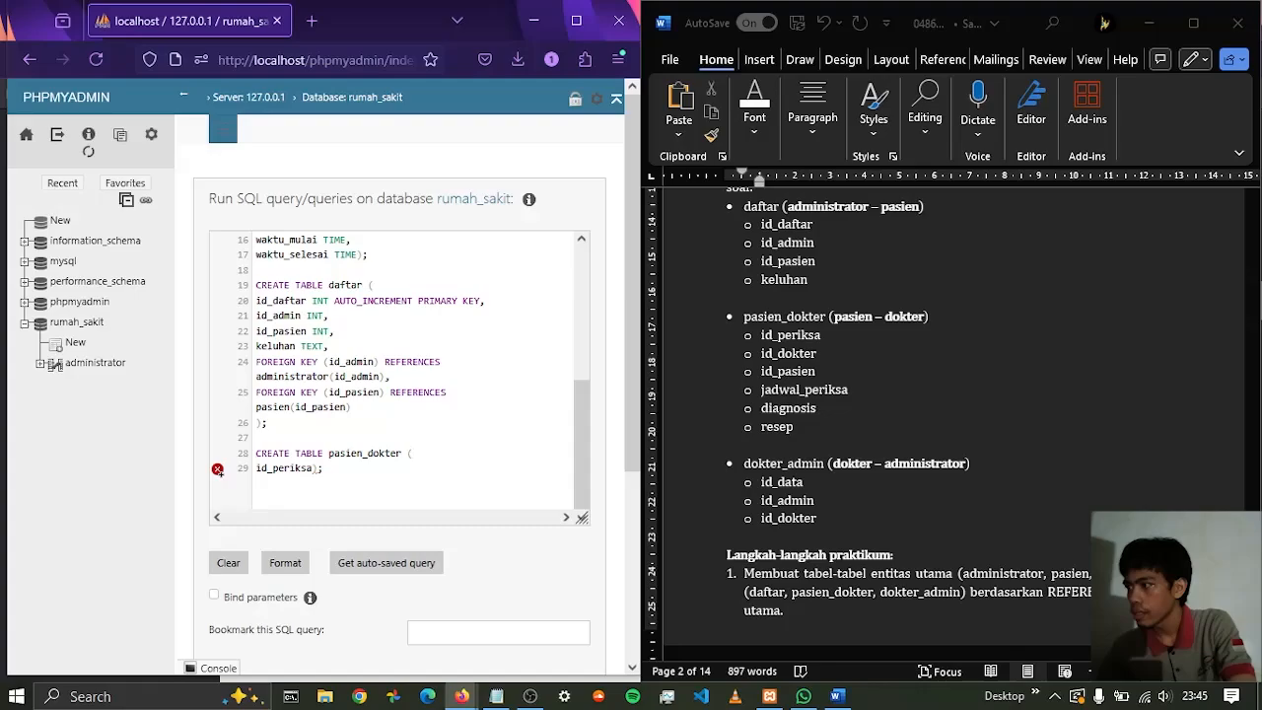
text( INT)
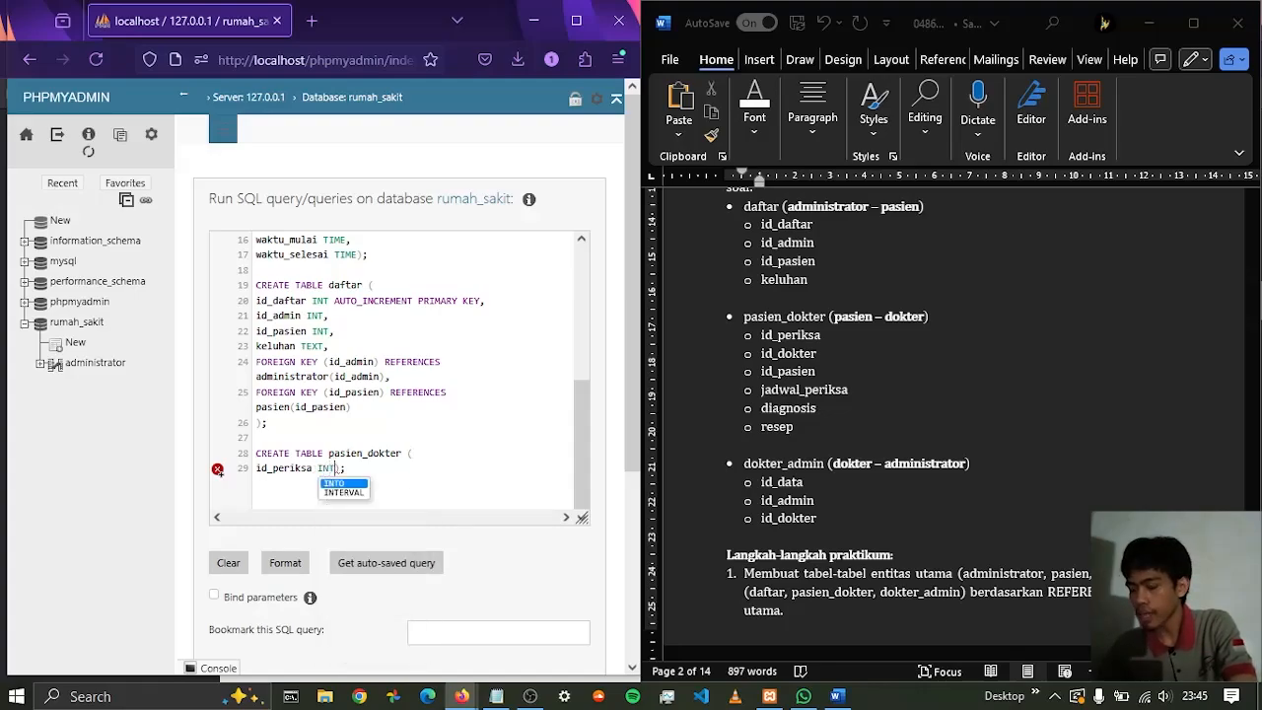
text( AUT)
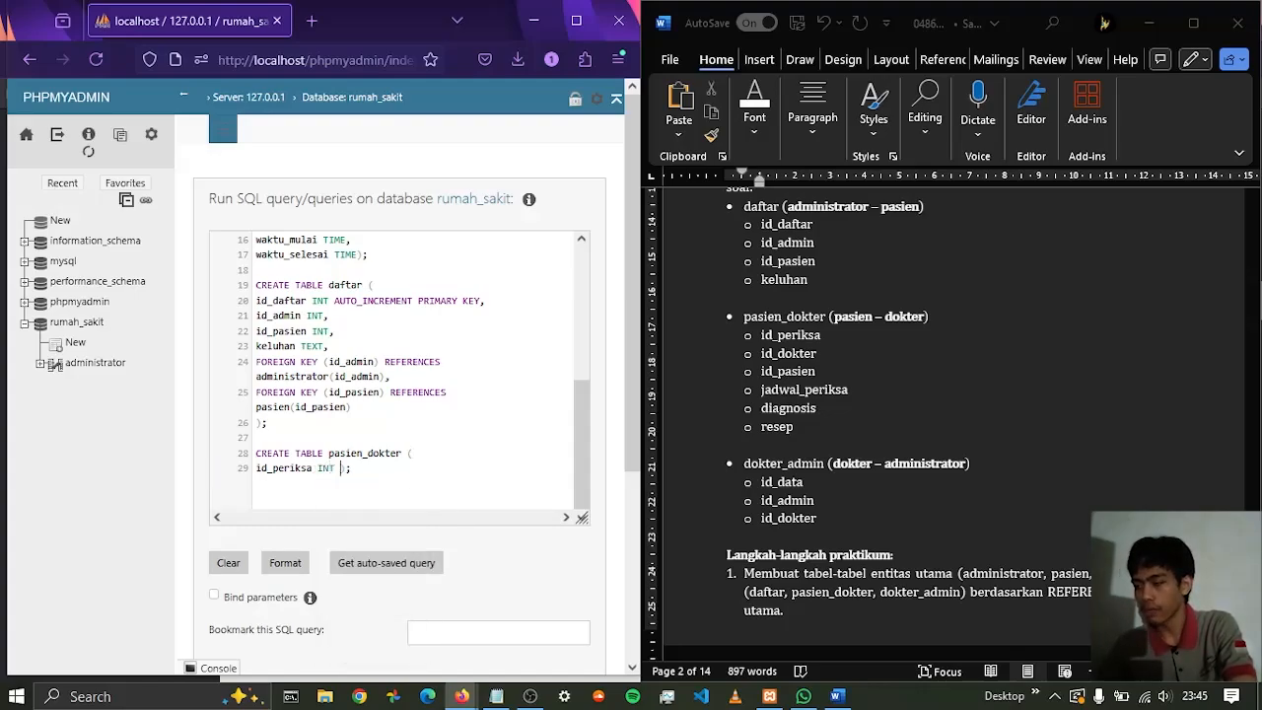
text(O)
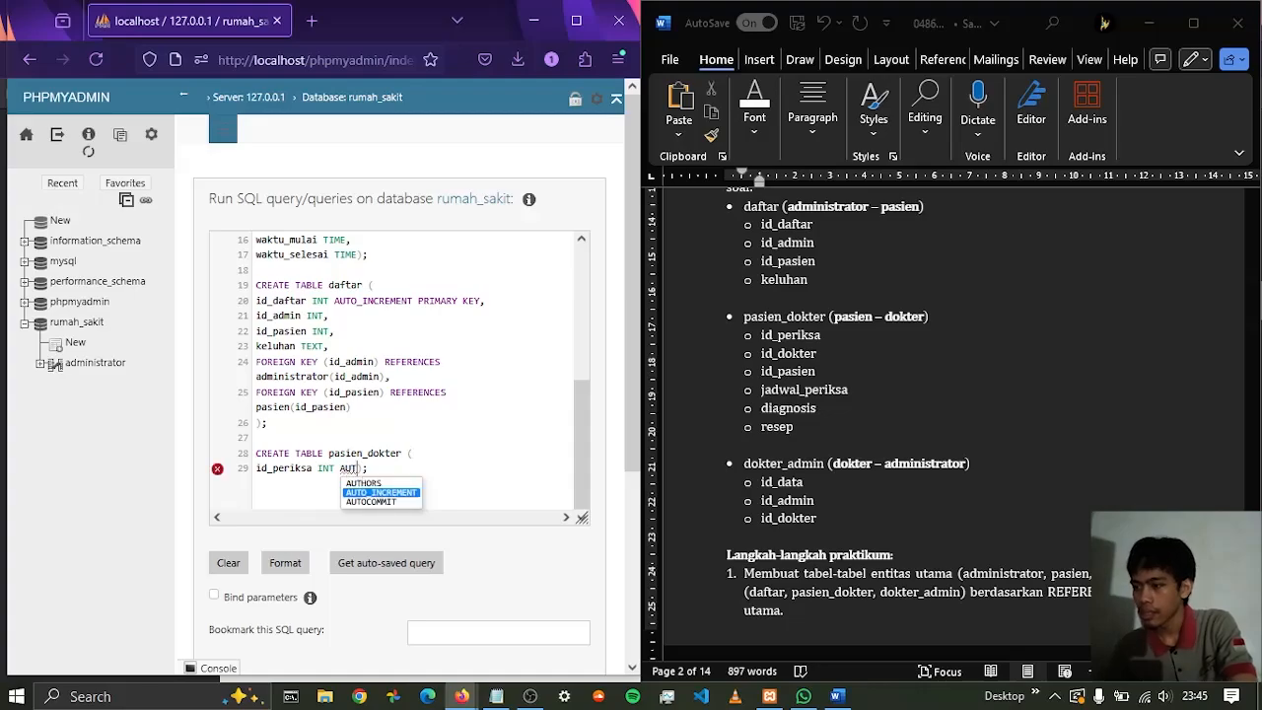
key(Return)
text(PRIM)
key(Return)
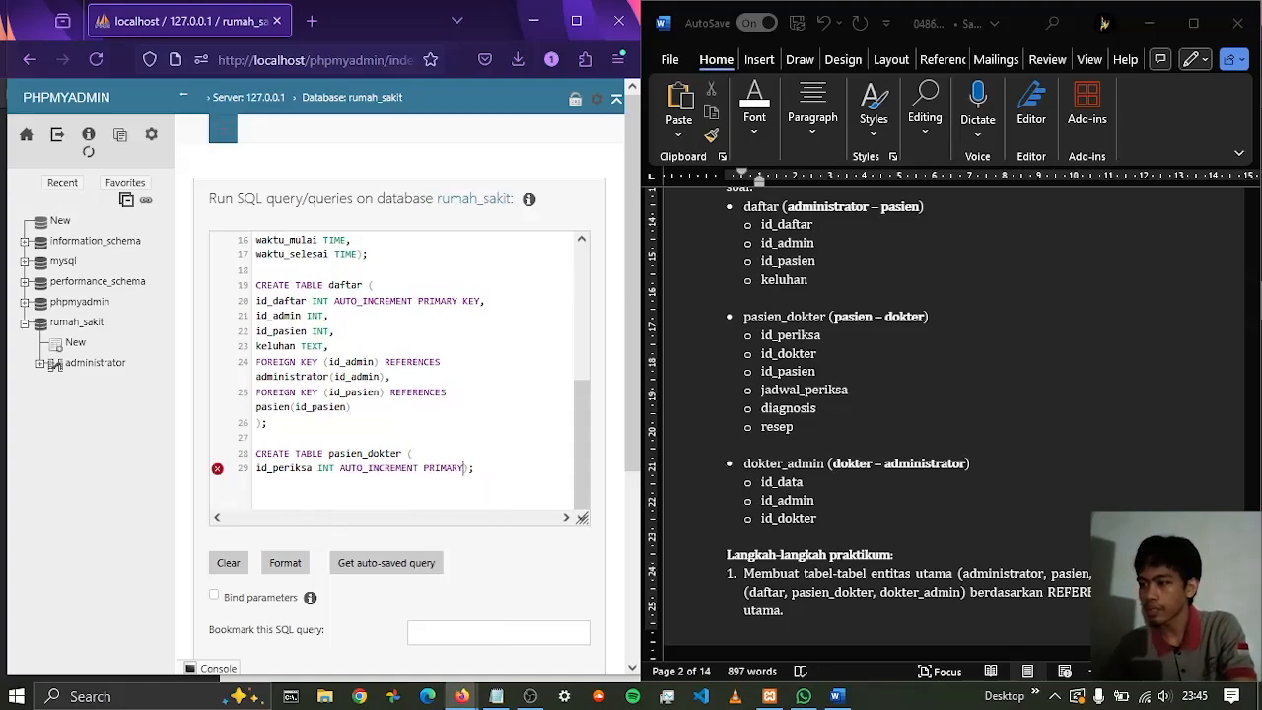
text(KEY,)
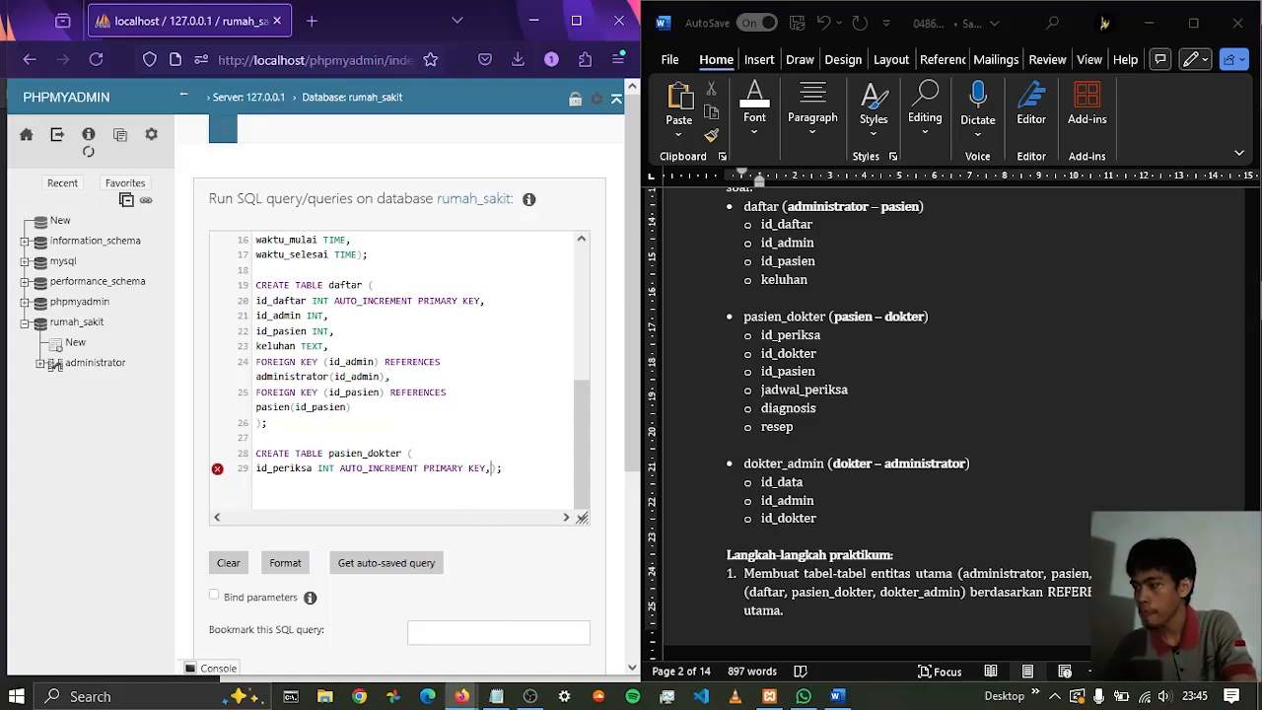
key(Return)
Add the id_dokter column as INT to the pasien_dokter table, ending with a comma and a line break
text(id)
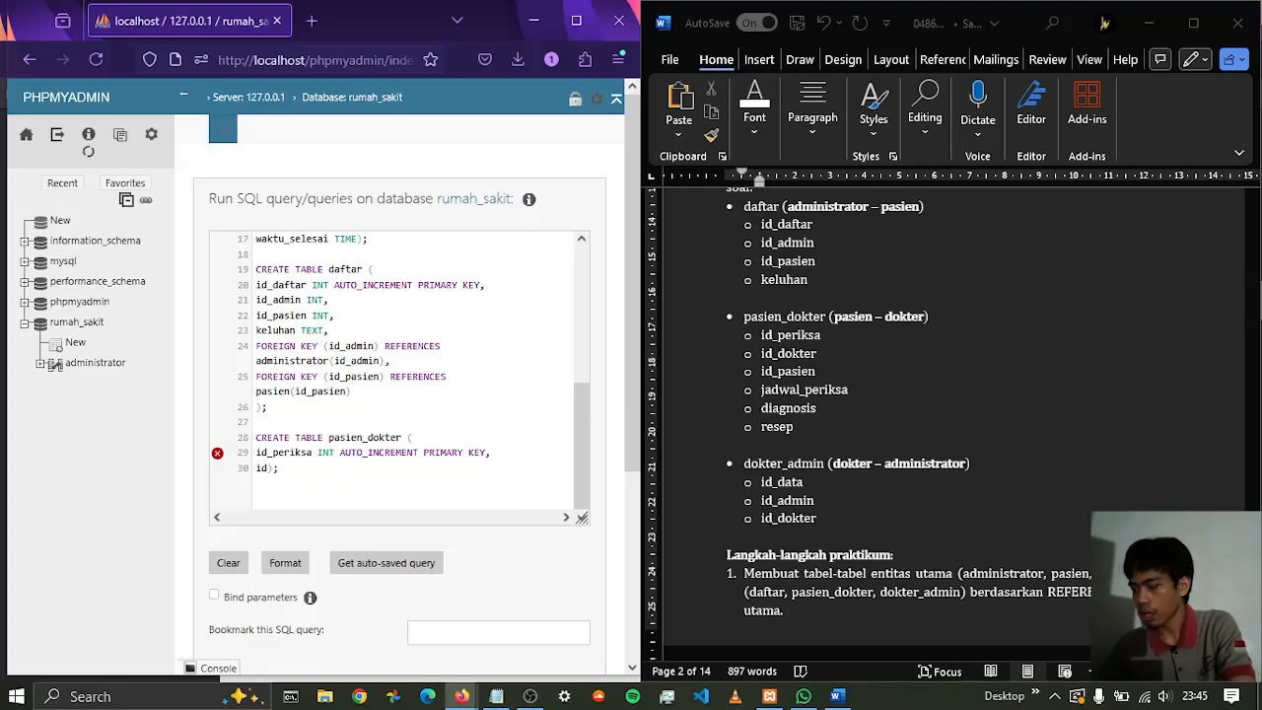
text(_dokter)
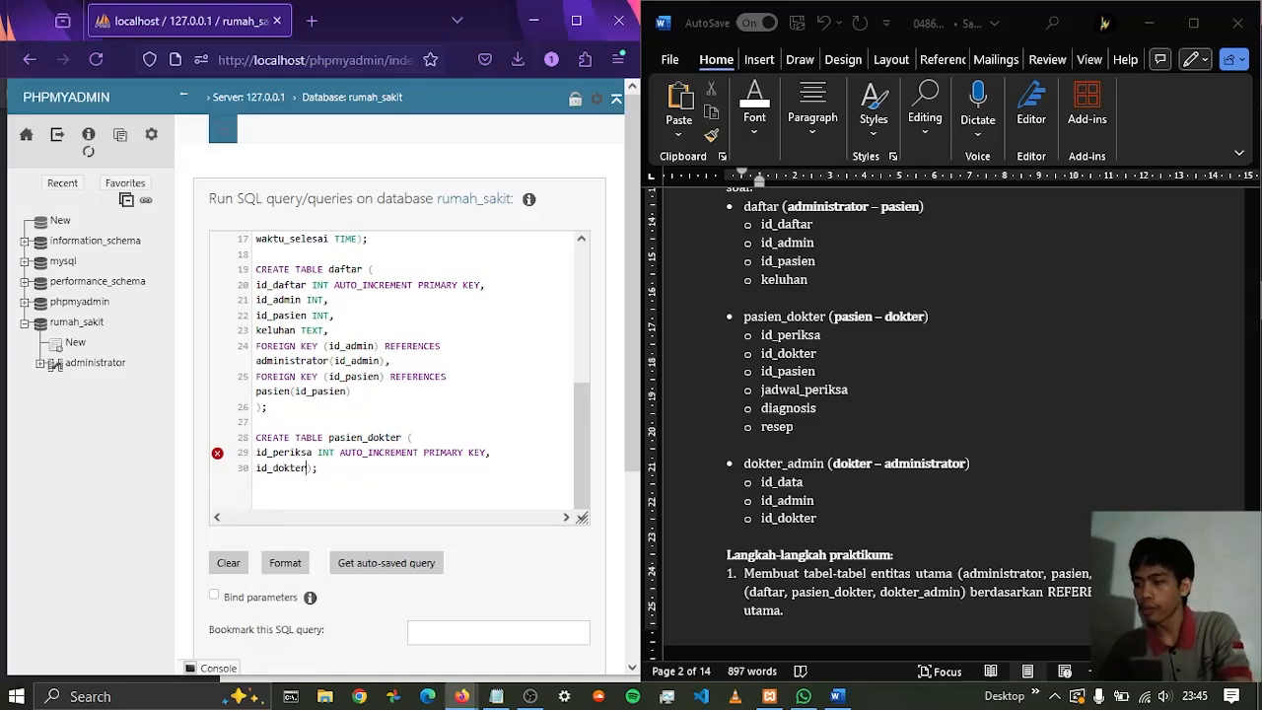
text( INT)
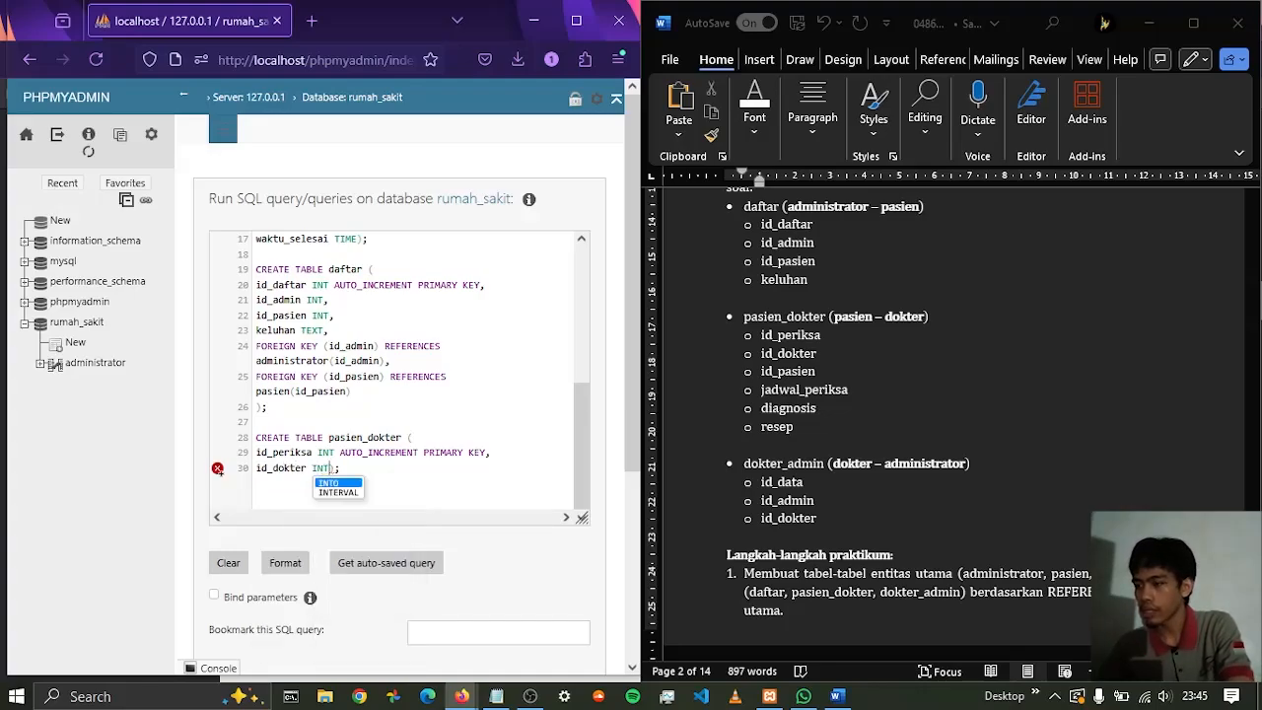
text(,)
key(Return)
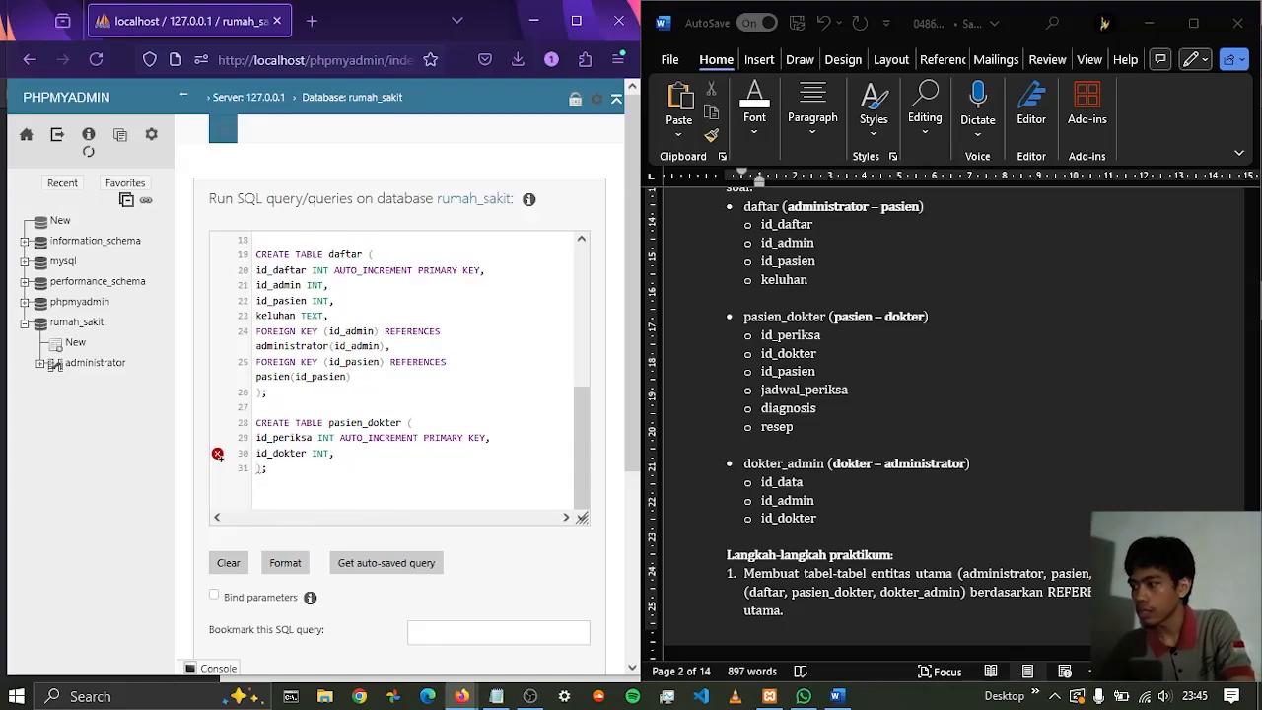
Add the id_pasien column as INT below id_dokter, ending with a comma and a line break
text(id_)
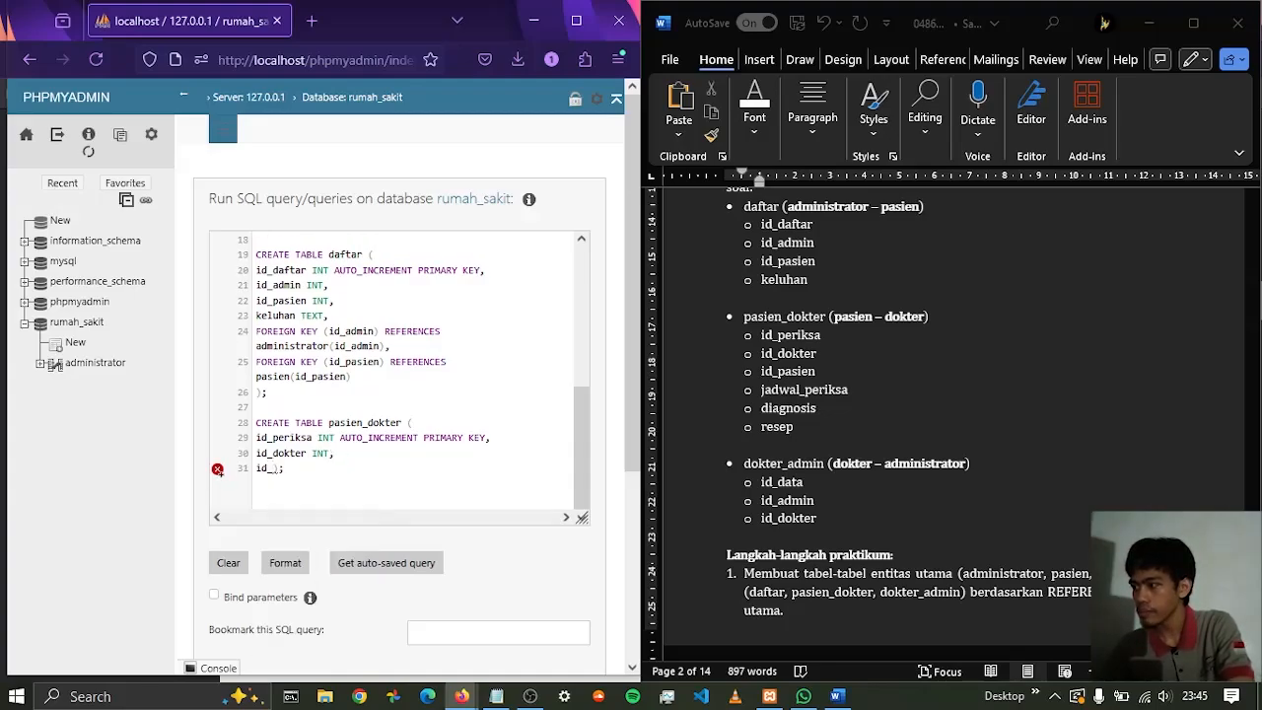
text(pasien)
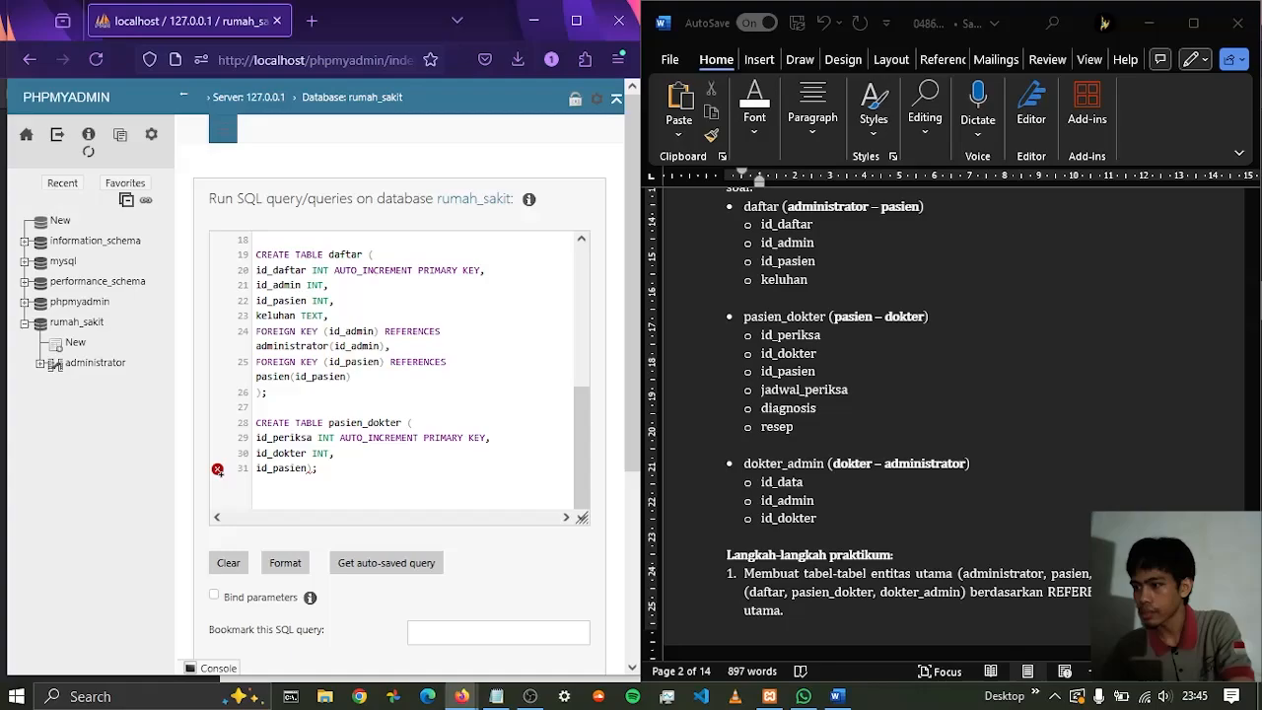
text( INT)
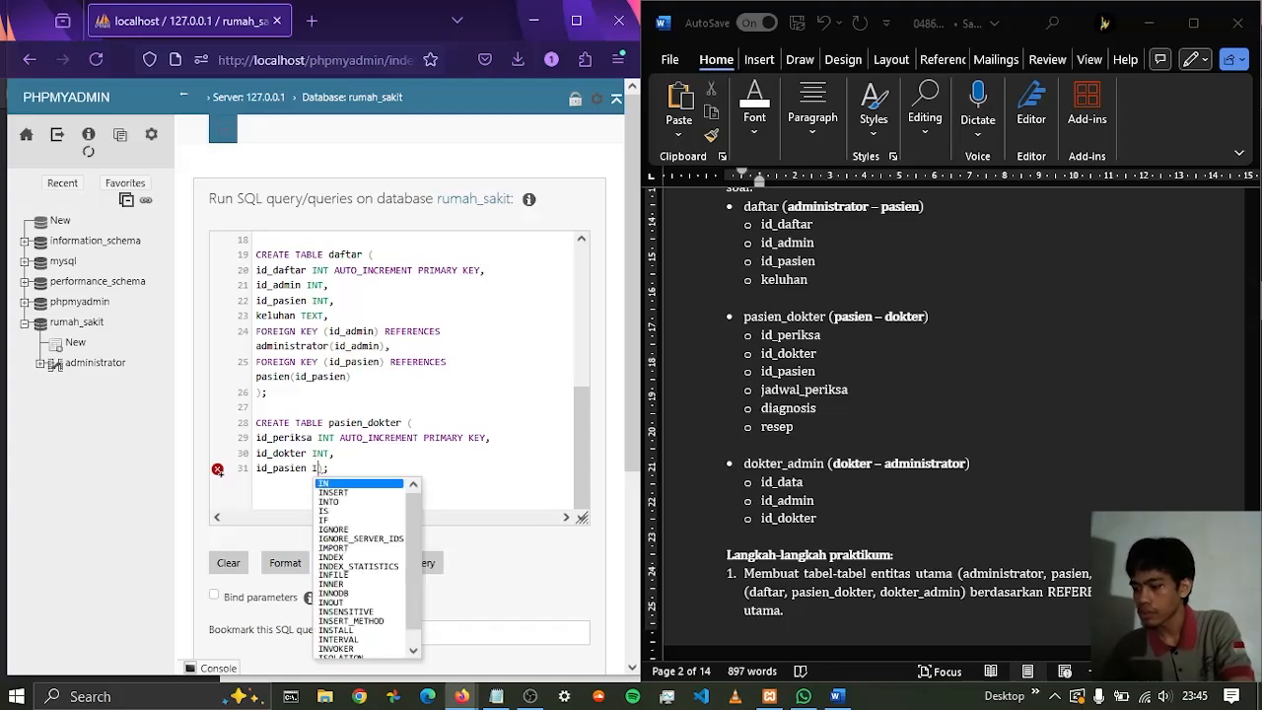
text(,)
key(Return)
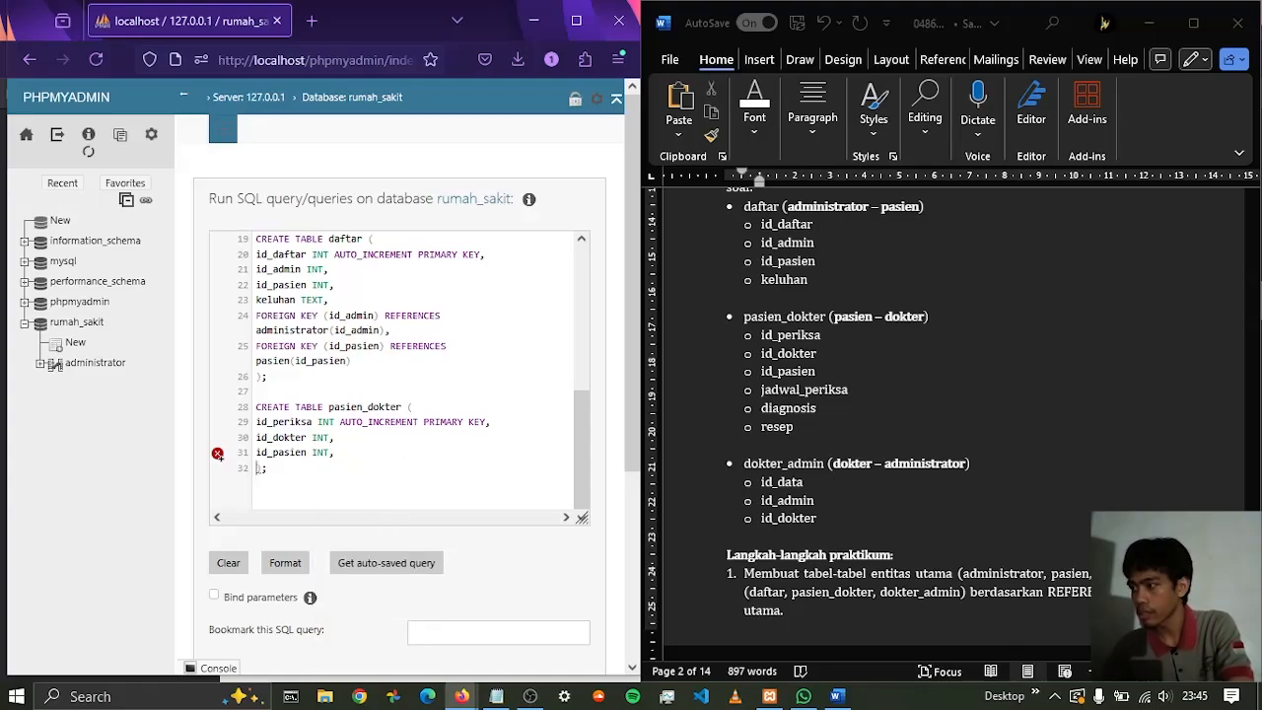
Add the jadwal_periksa column as DATETIME to the pasien_dokter table, ending with a comma and a line break
text(jadwa)
text(l_periks)
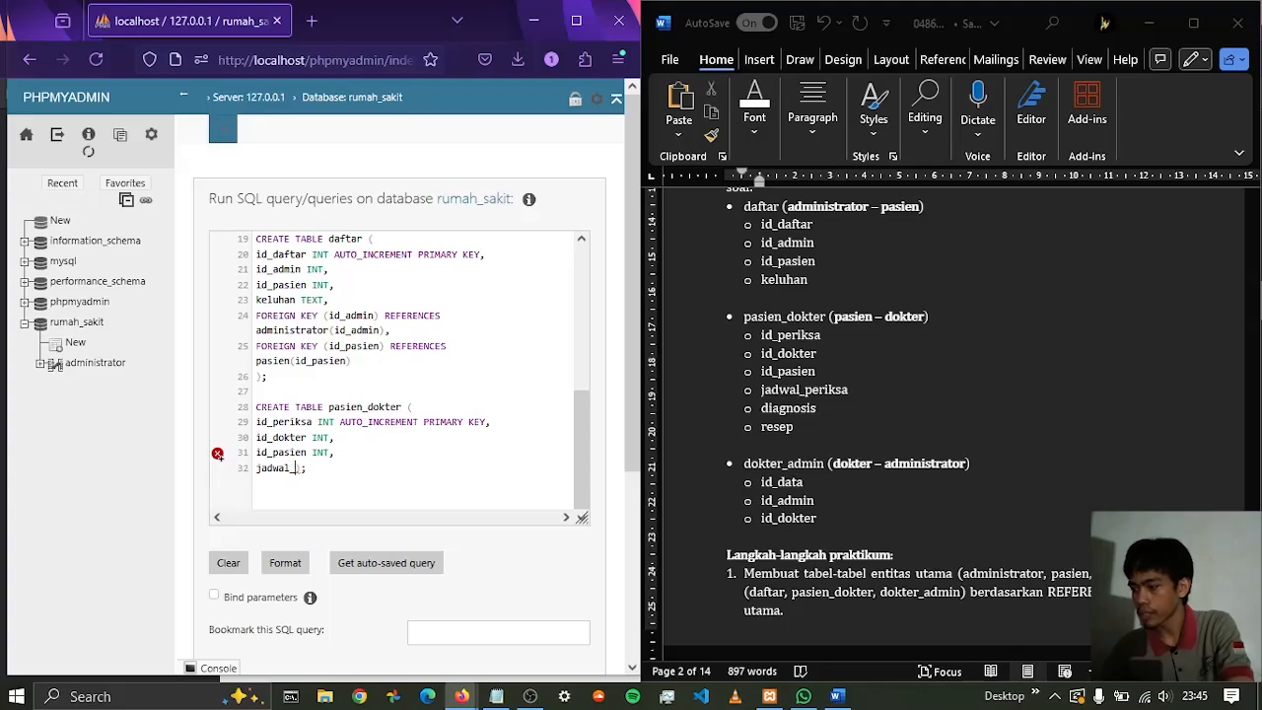
text(a)
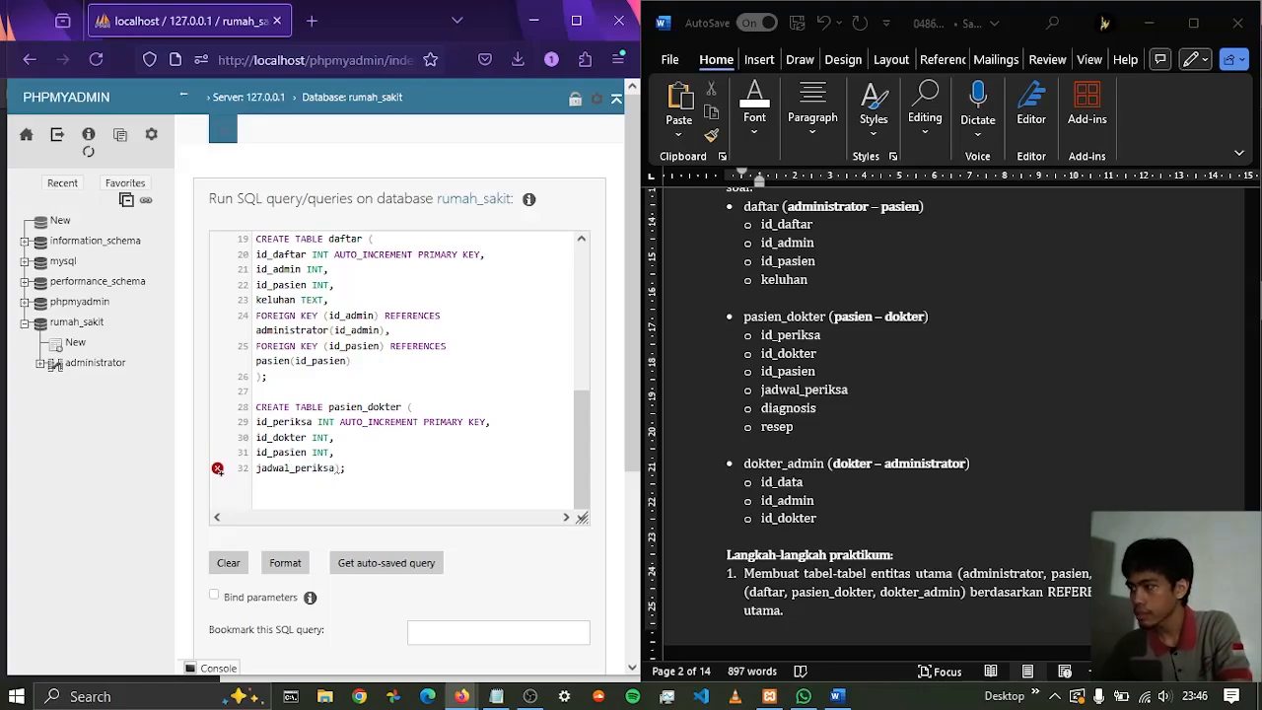
text(,)
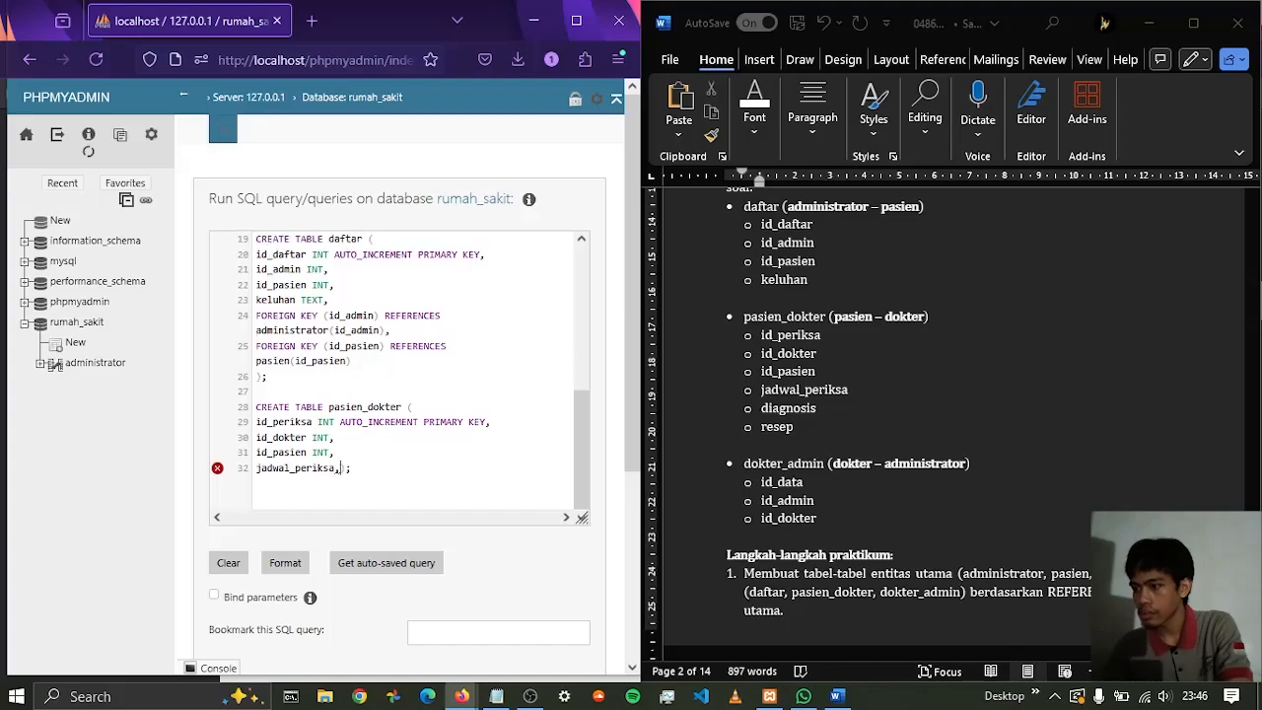
key(BackSpace)
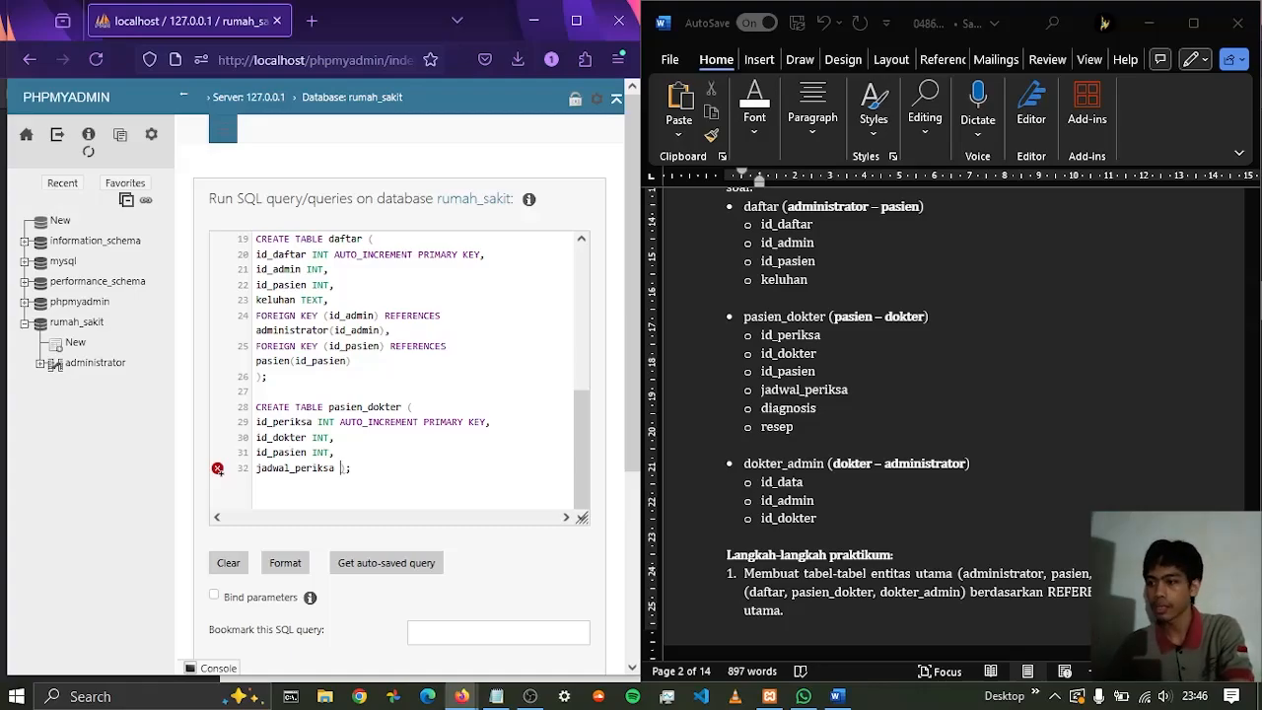
text(DATE)
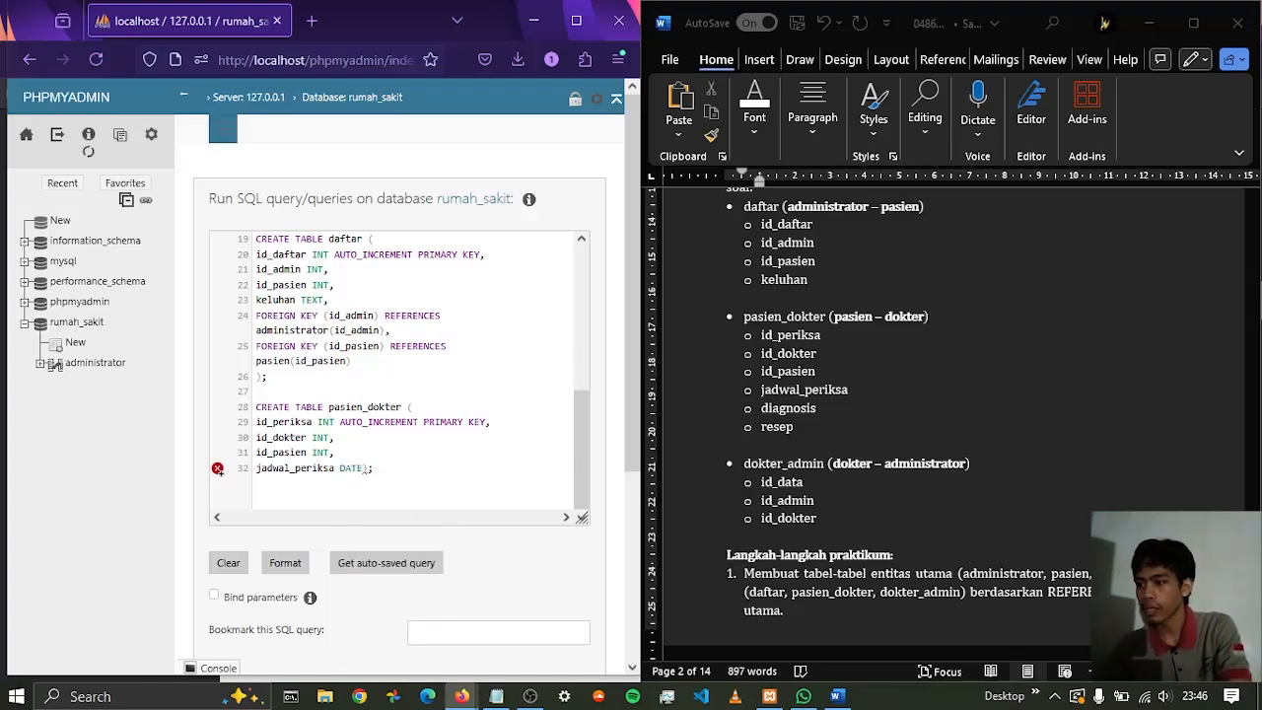
text(TIME)
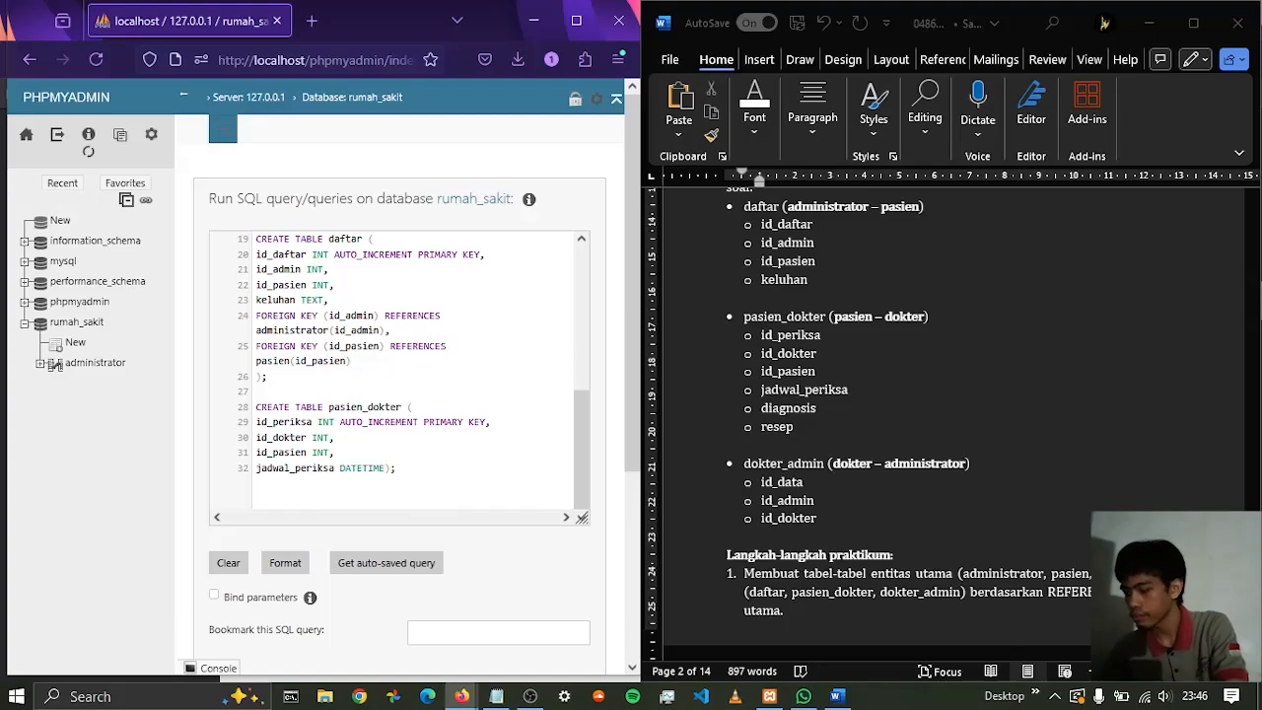
text(,)
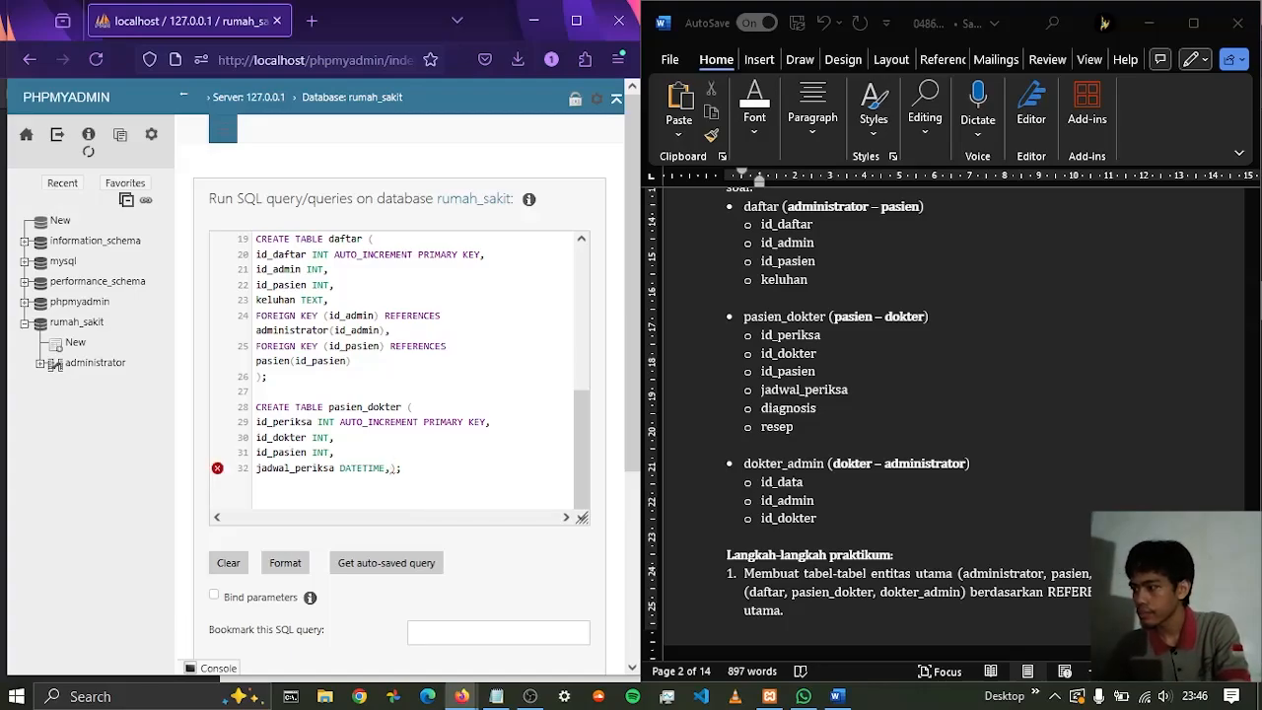
key(Return)
Add the diagnosis column as TEXT below jadwal_periksa, ending with a comma and a line break
text(dia)
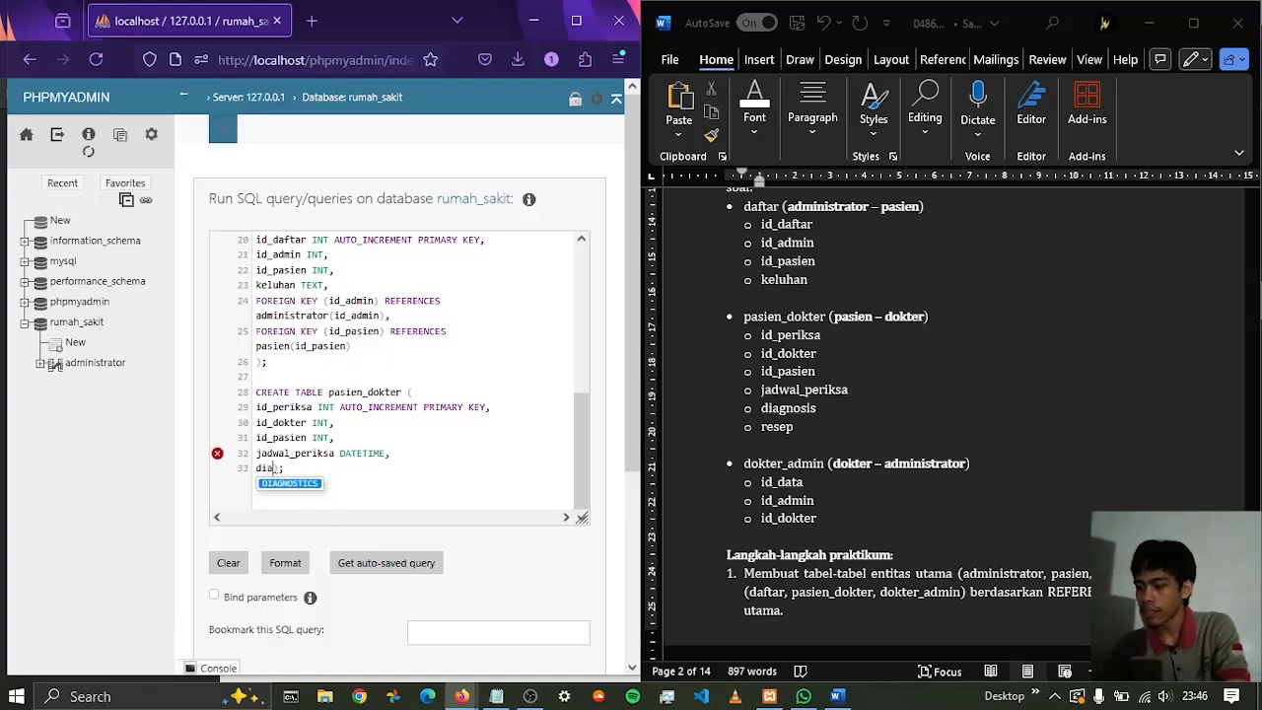
text(gno)
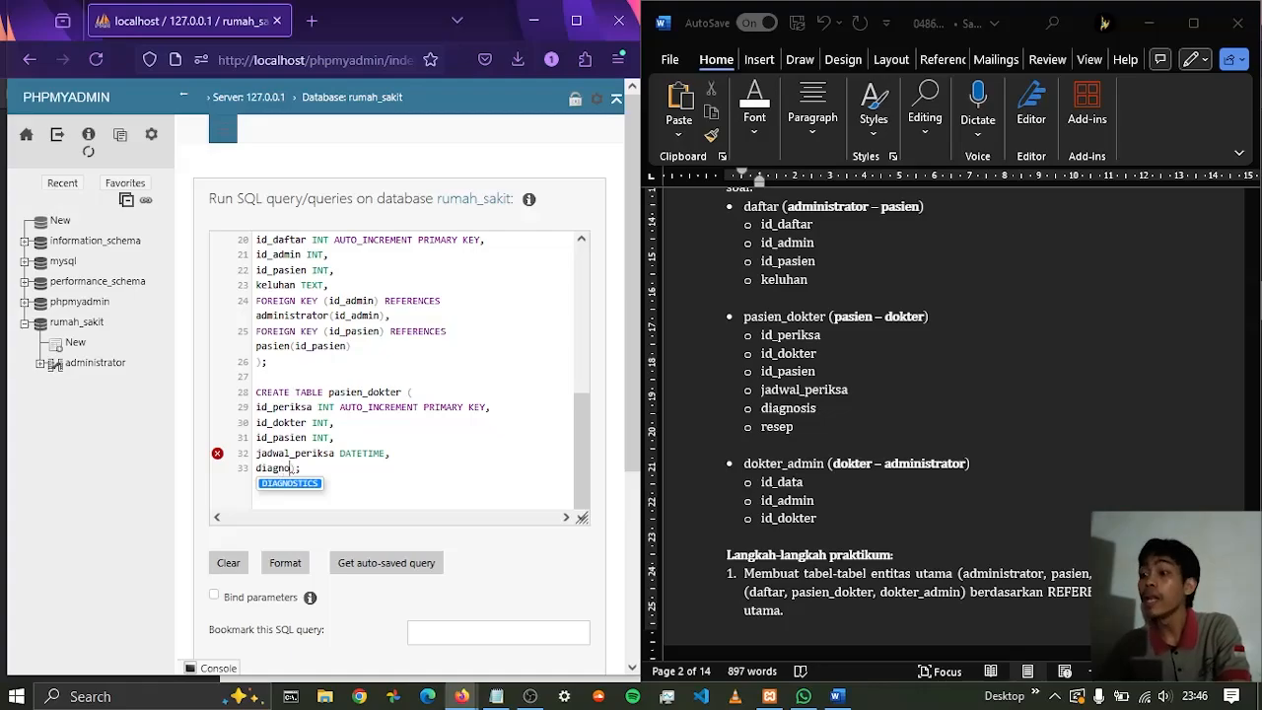
text(sis )
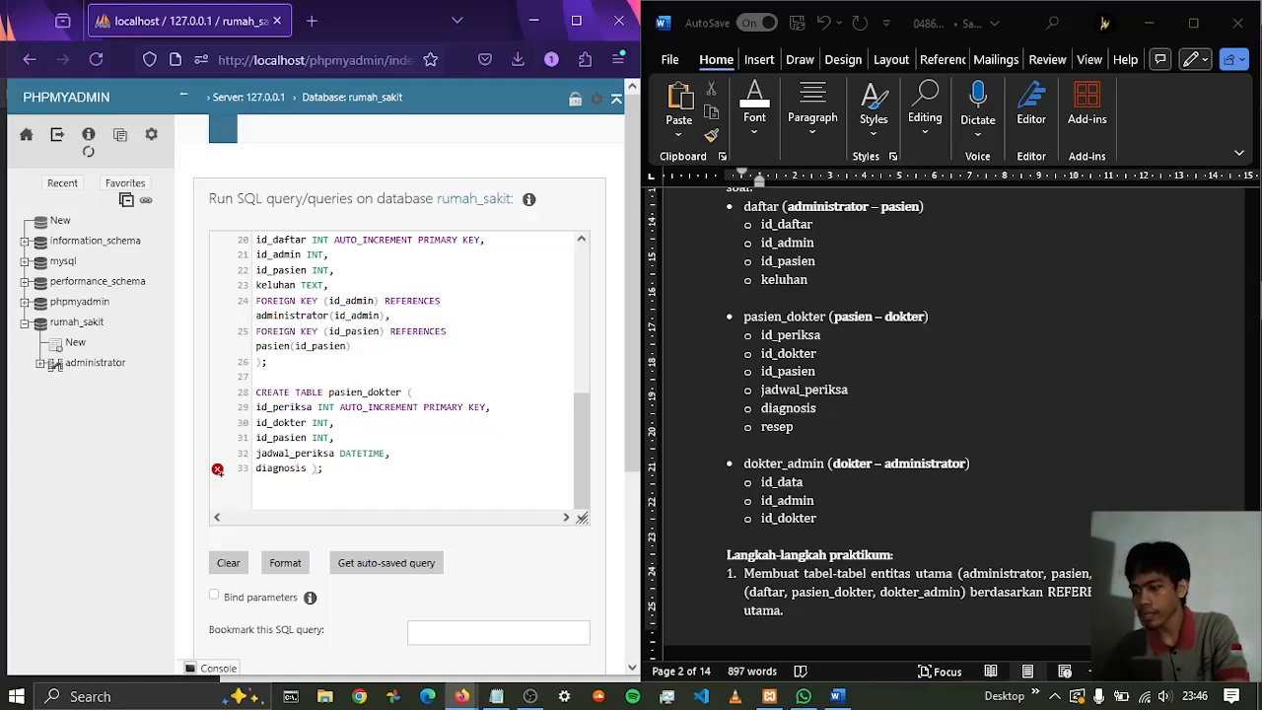
text(TEXT)
text(,)
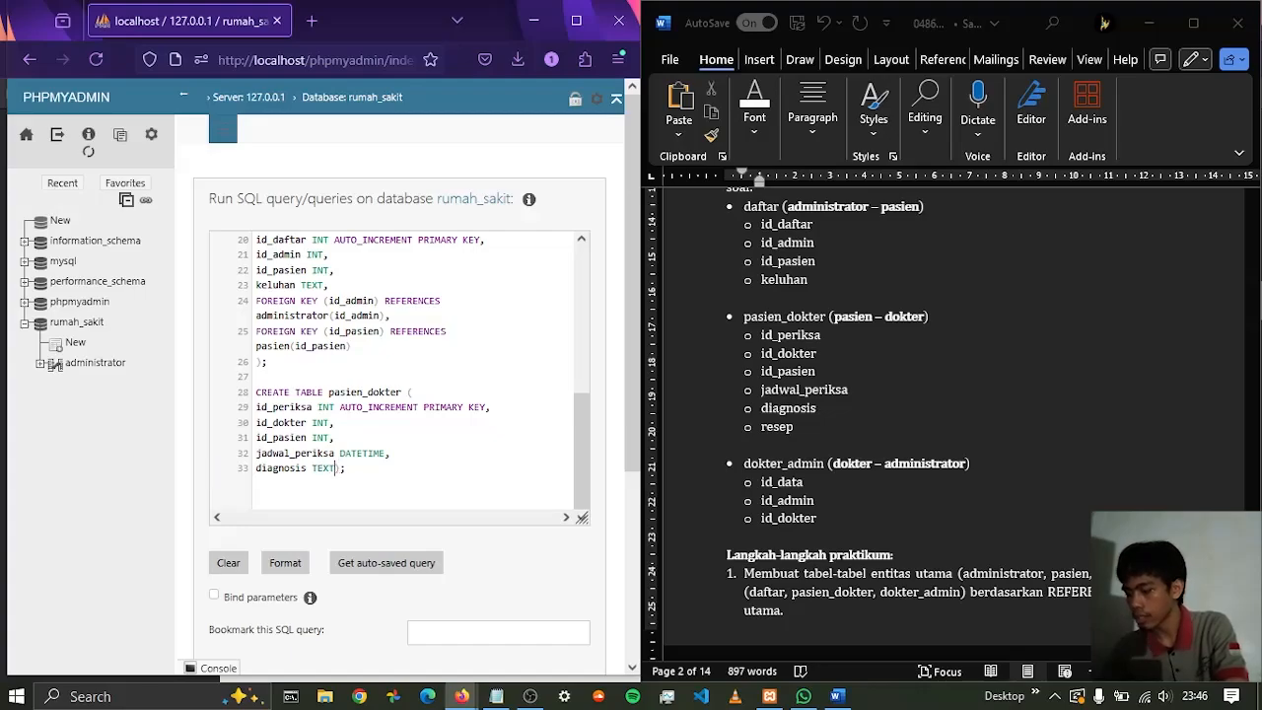
key(Return)
Add the resep column as TEXT below diagnosis, ending with a comma and a line break
text(resep)
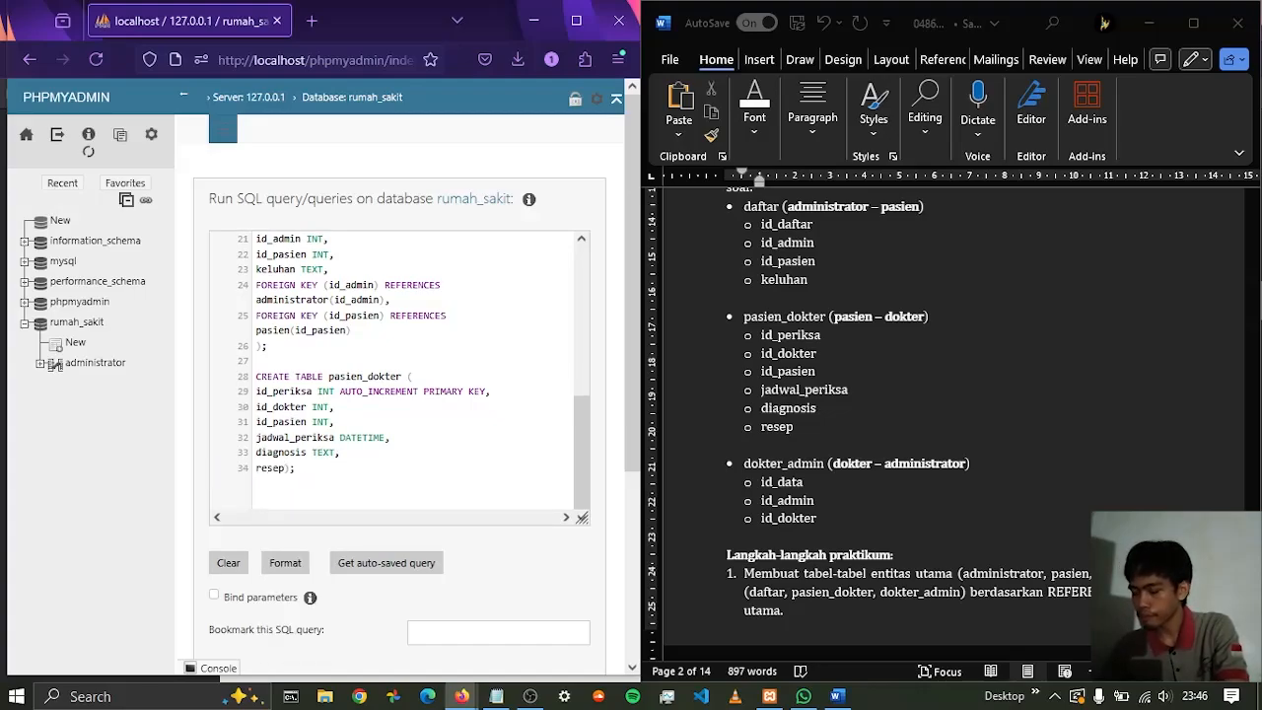
text( TEXT)
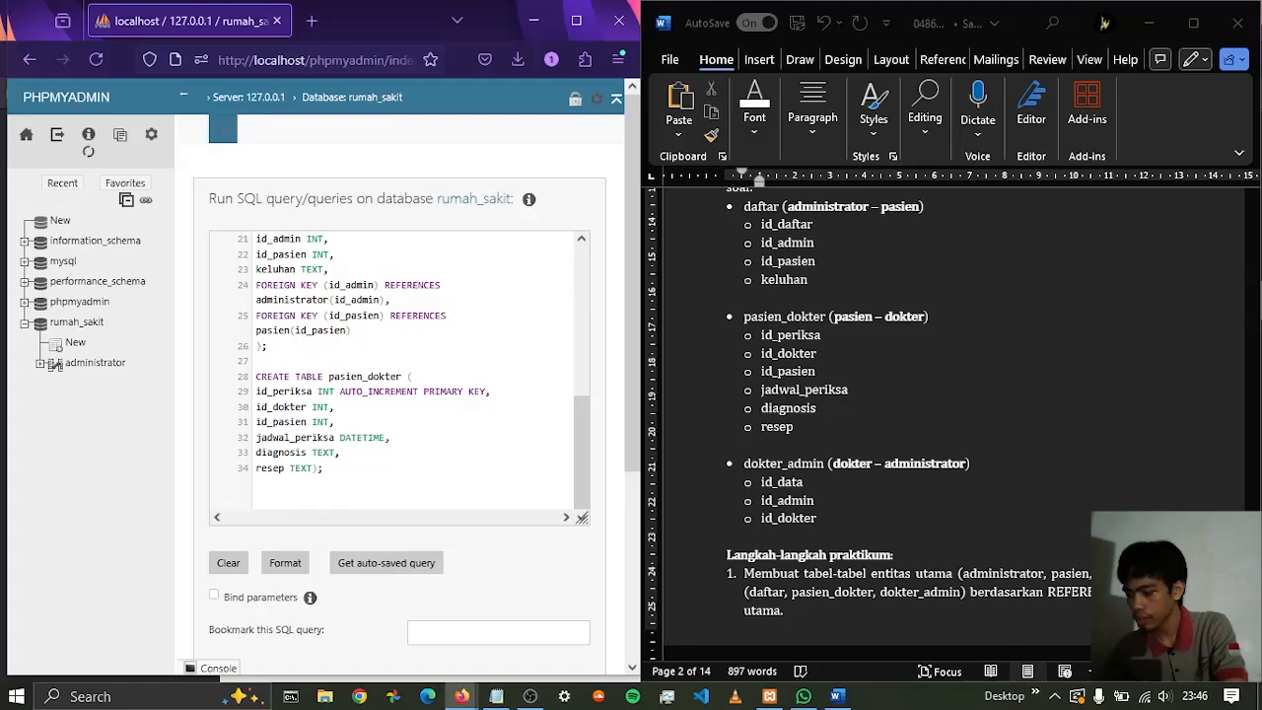
text(,)
key(Return)
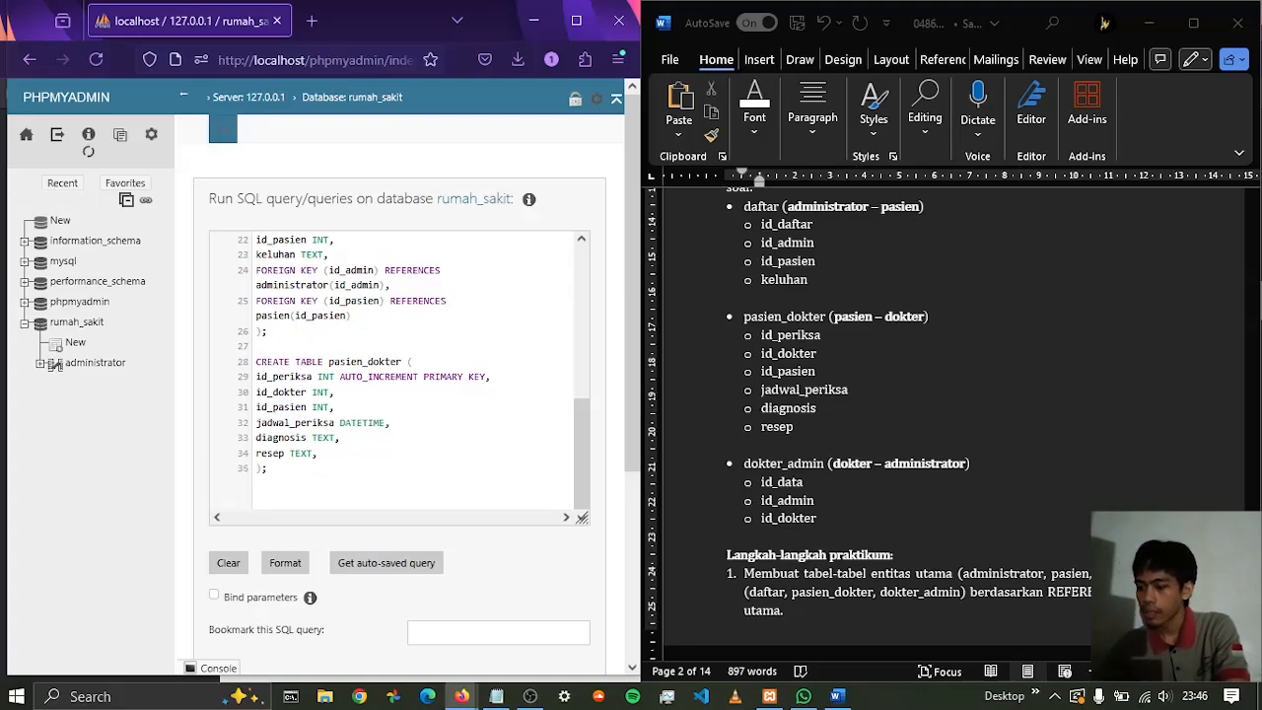
Start a FOREIGN KEY (id_dokter) REFERENCES clause below the resep column of the pasien_dokter table
text(FOREIGN)
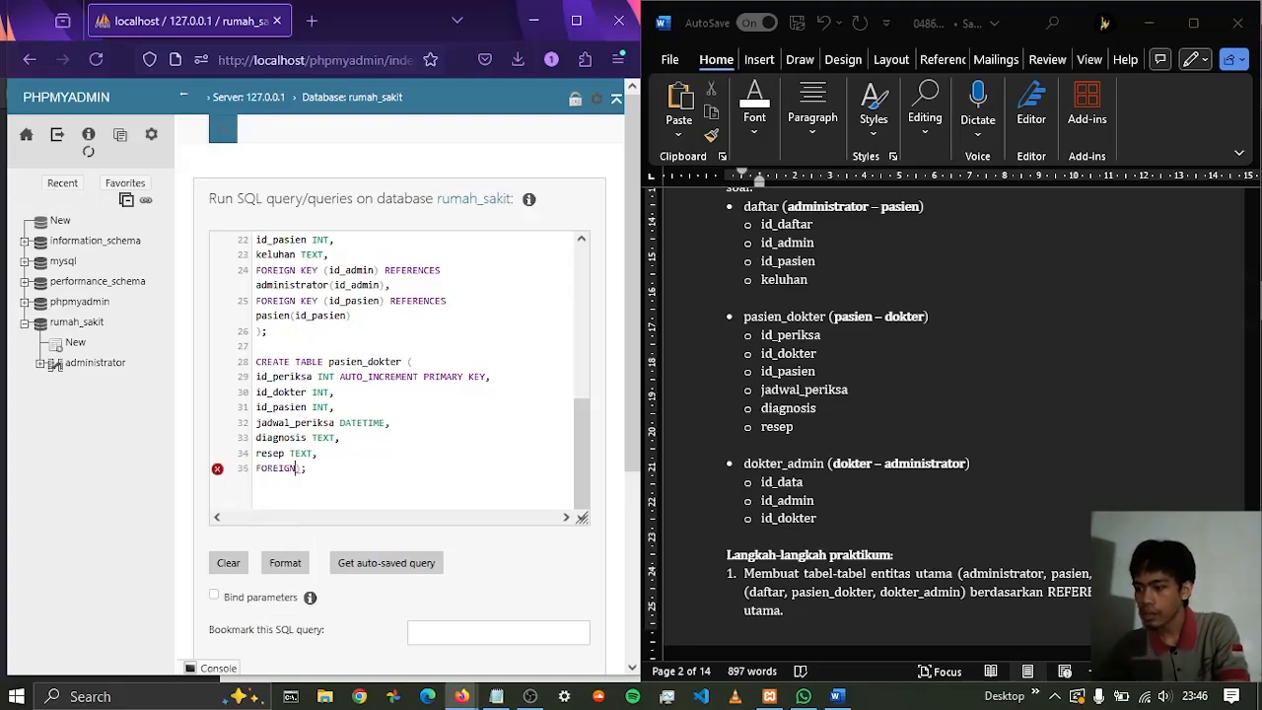
text( KEY ()
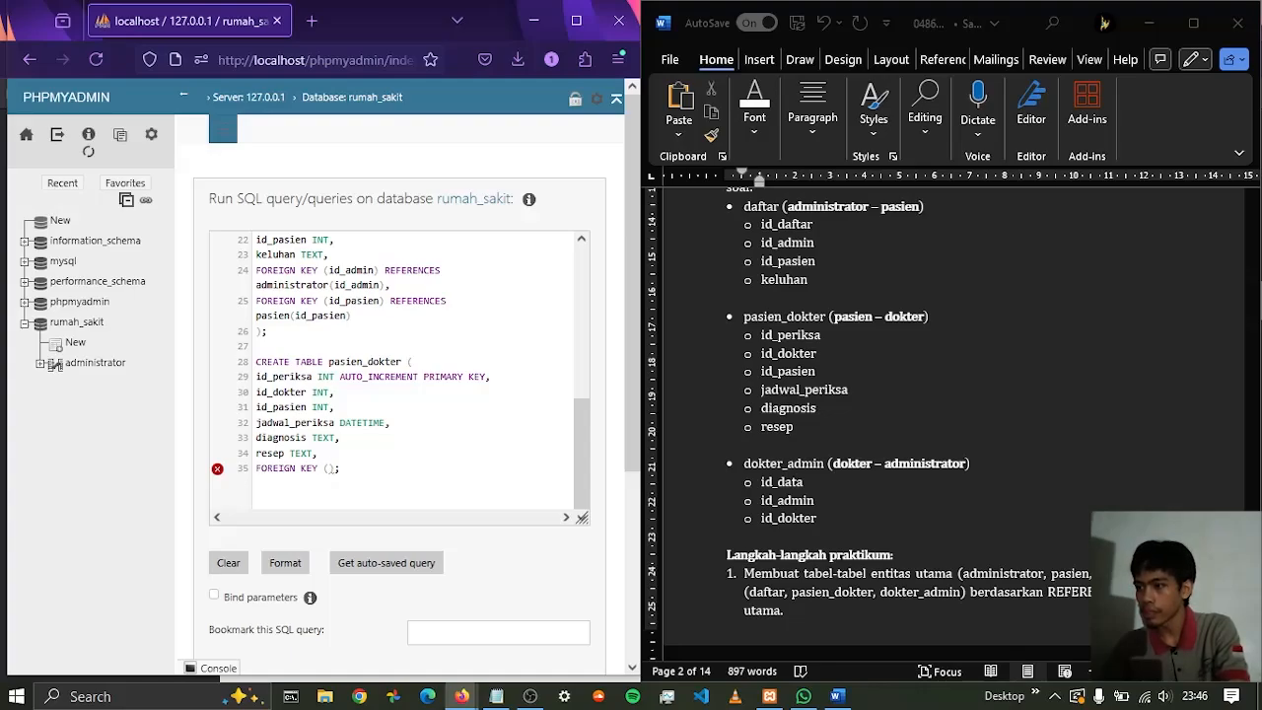
text(id_dokter)
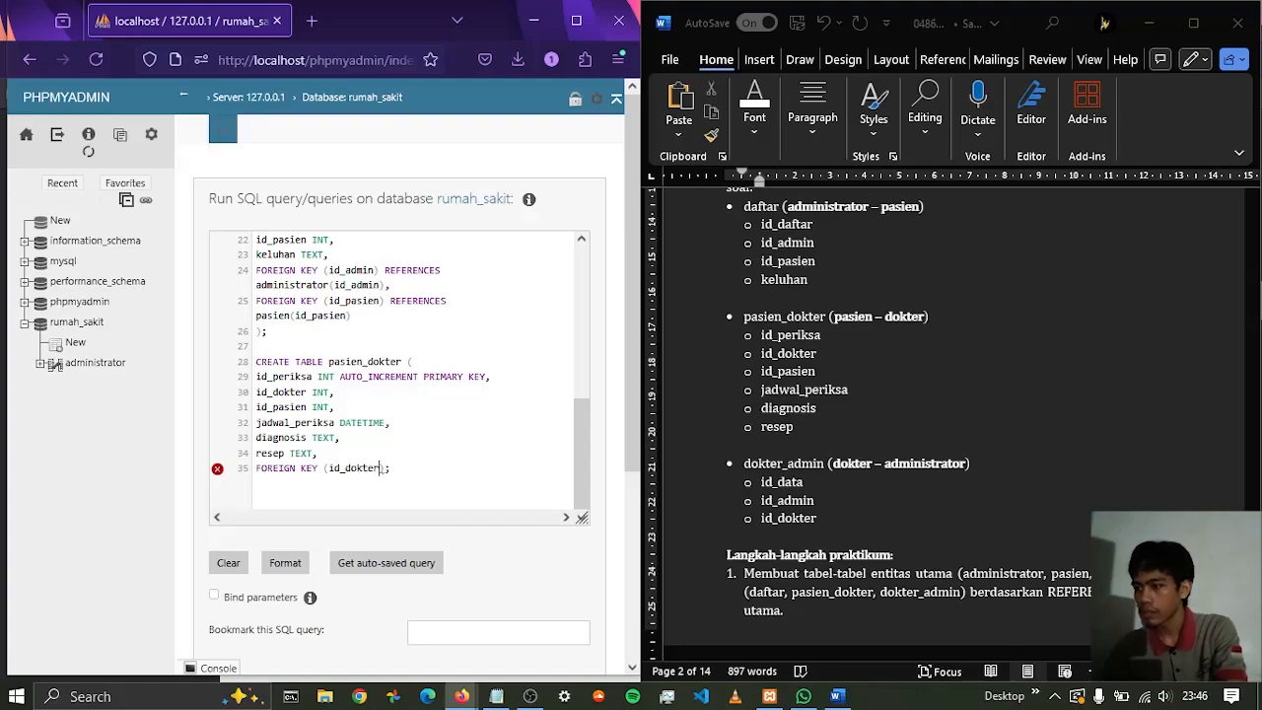
text() REFERENCES)
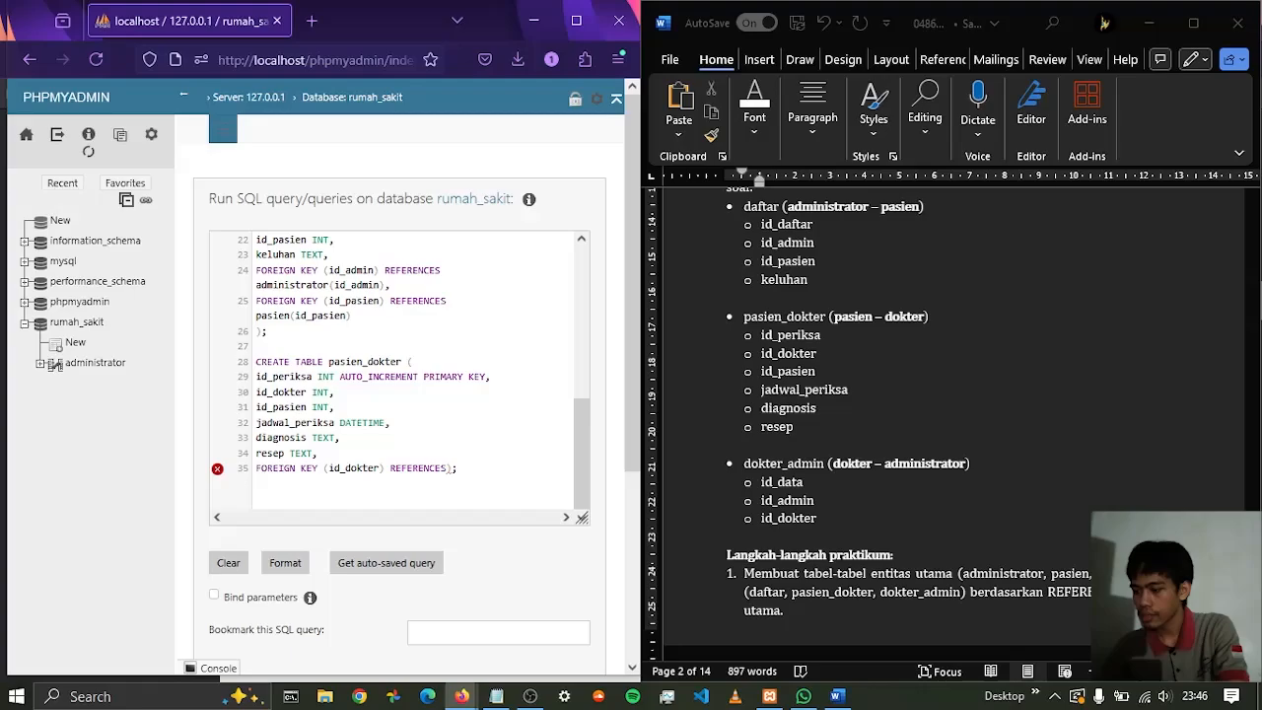
text( dok)
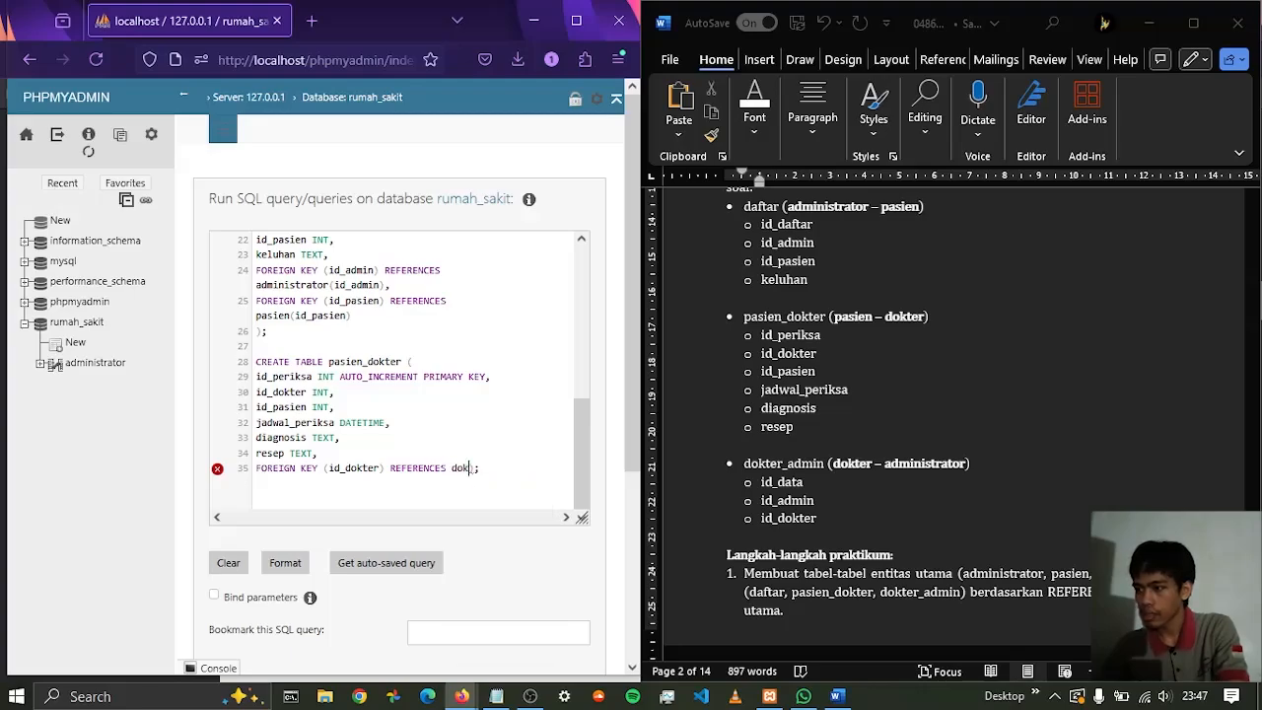
text(ter(id)
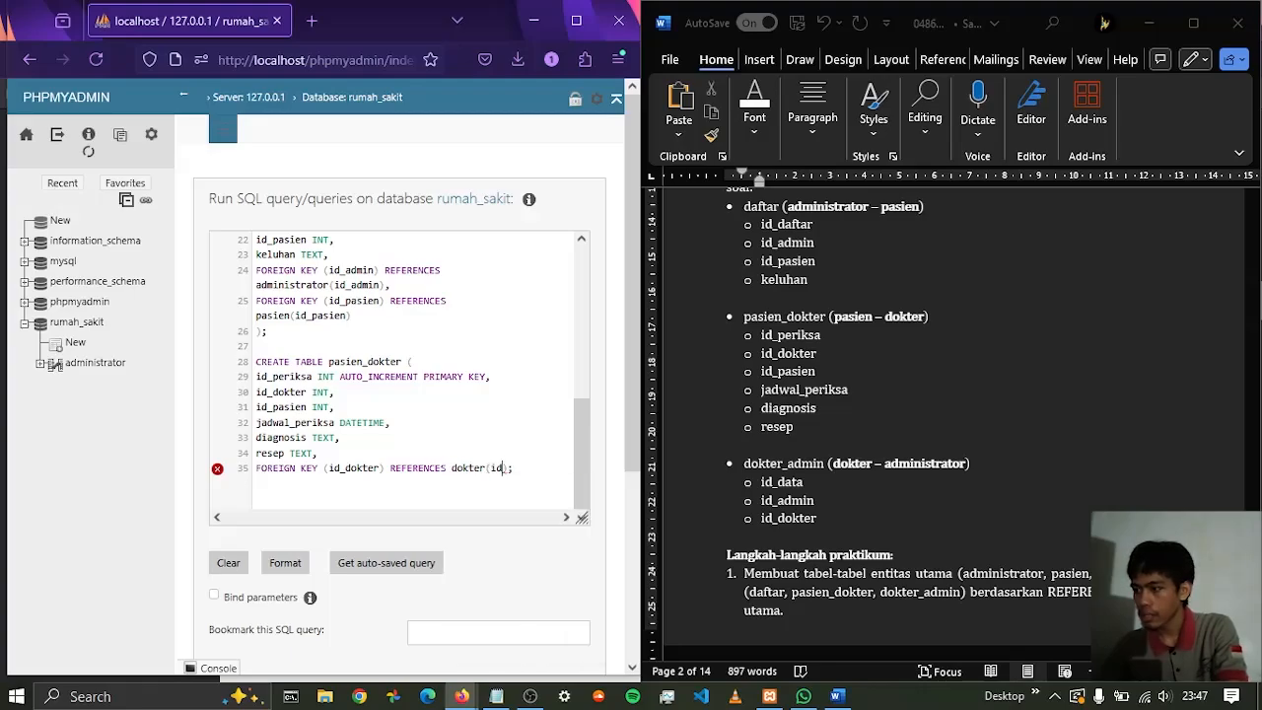
text(_dokter))
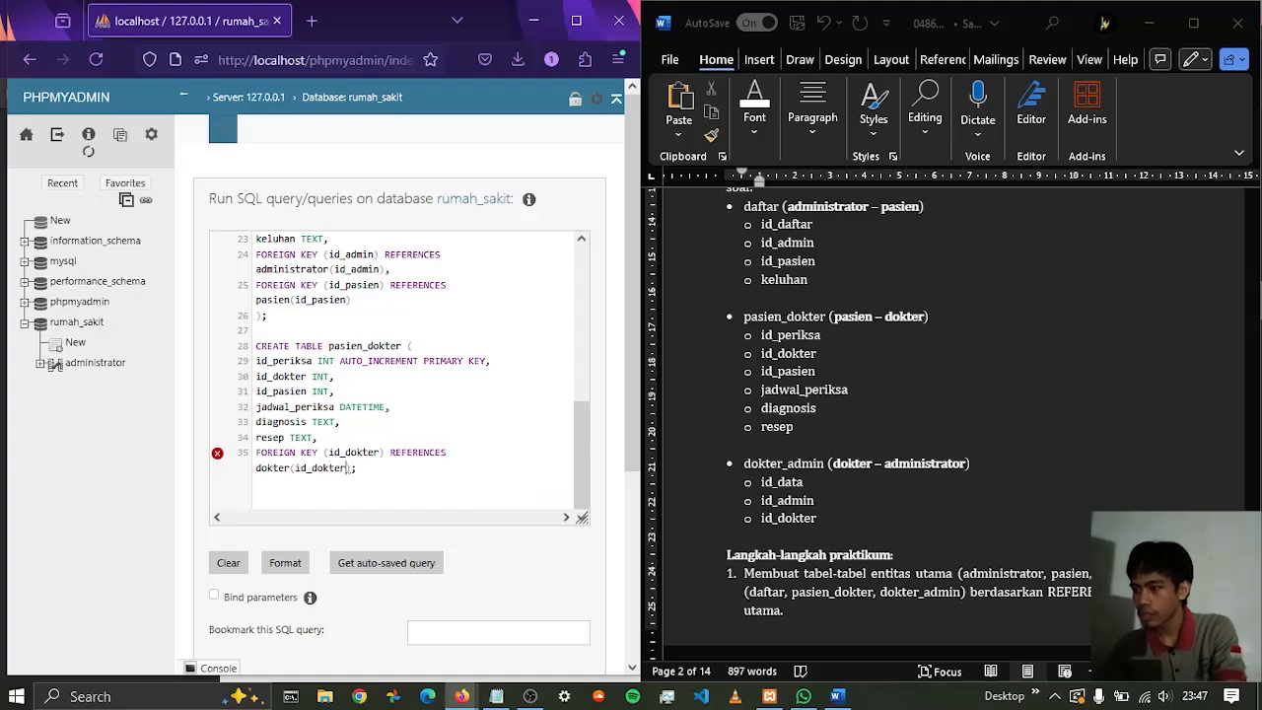
text())
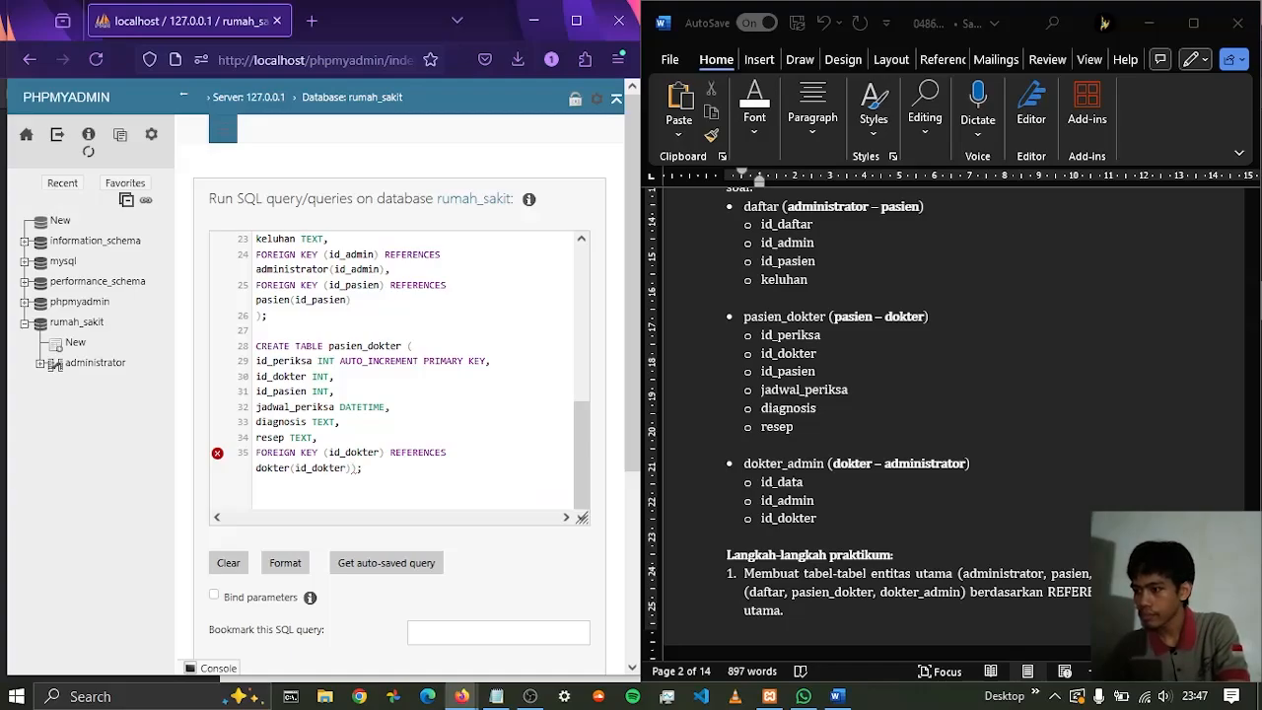
Make the id_dokter foreign key reference dokter(id_dokter), ending with a comma and a line break
key(BackSpace)
text(,)
key(Return)
Add FOREIGN KEY (id_pasien) REFERENCES pasien(id_pasien) to the pasien_dokter table, moving the closing bracket onto its own line
text(fore);)
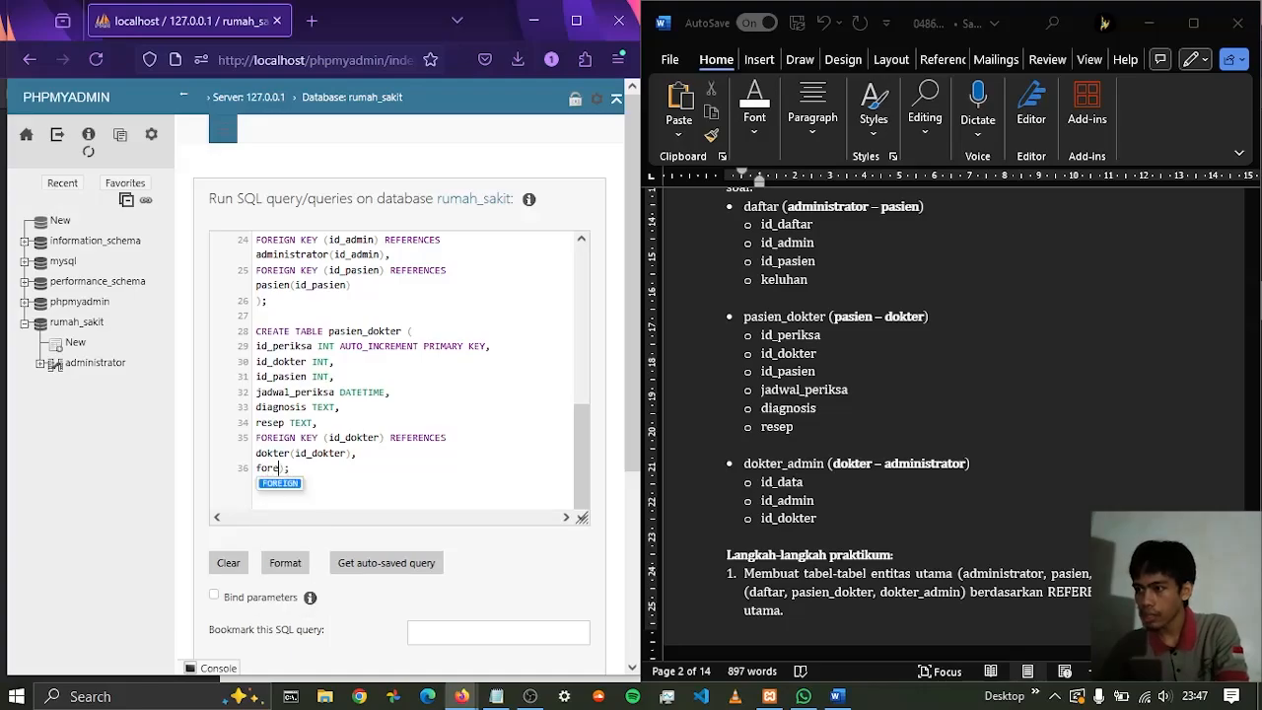
key(Return)
text(KEY)
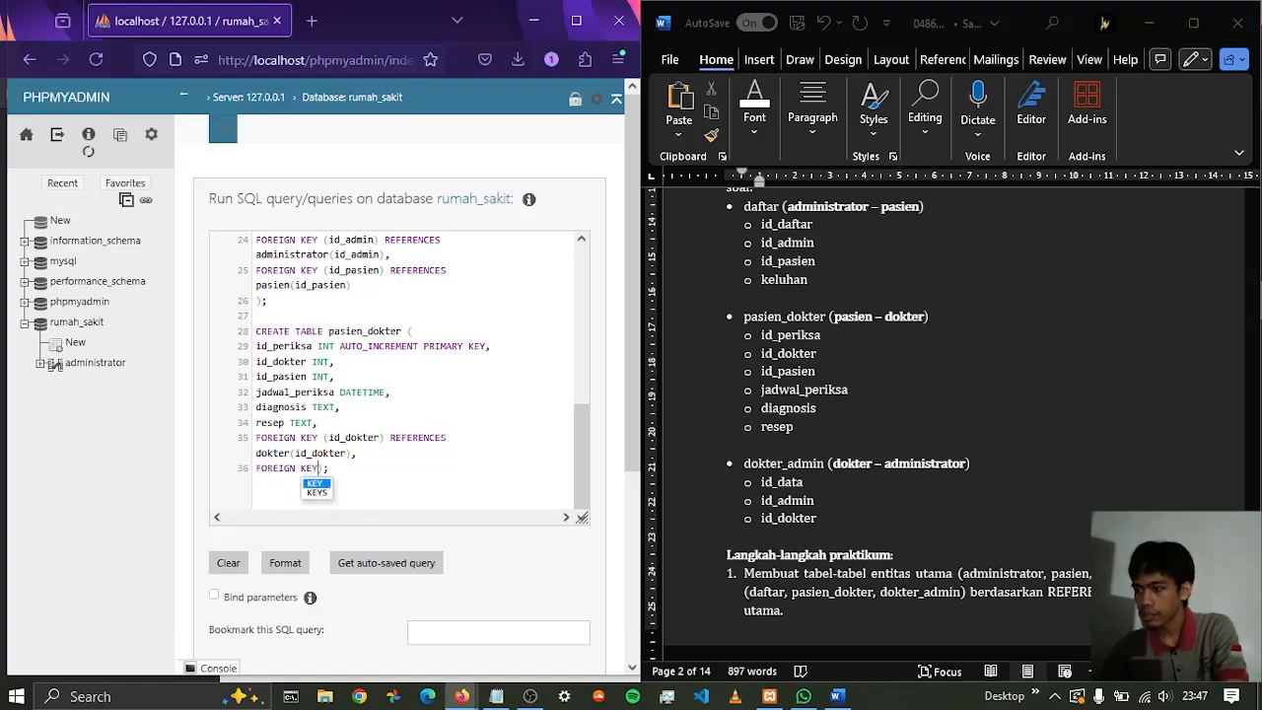
text( (id_p)
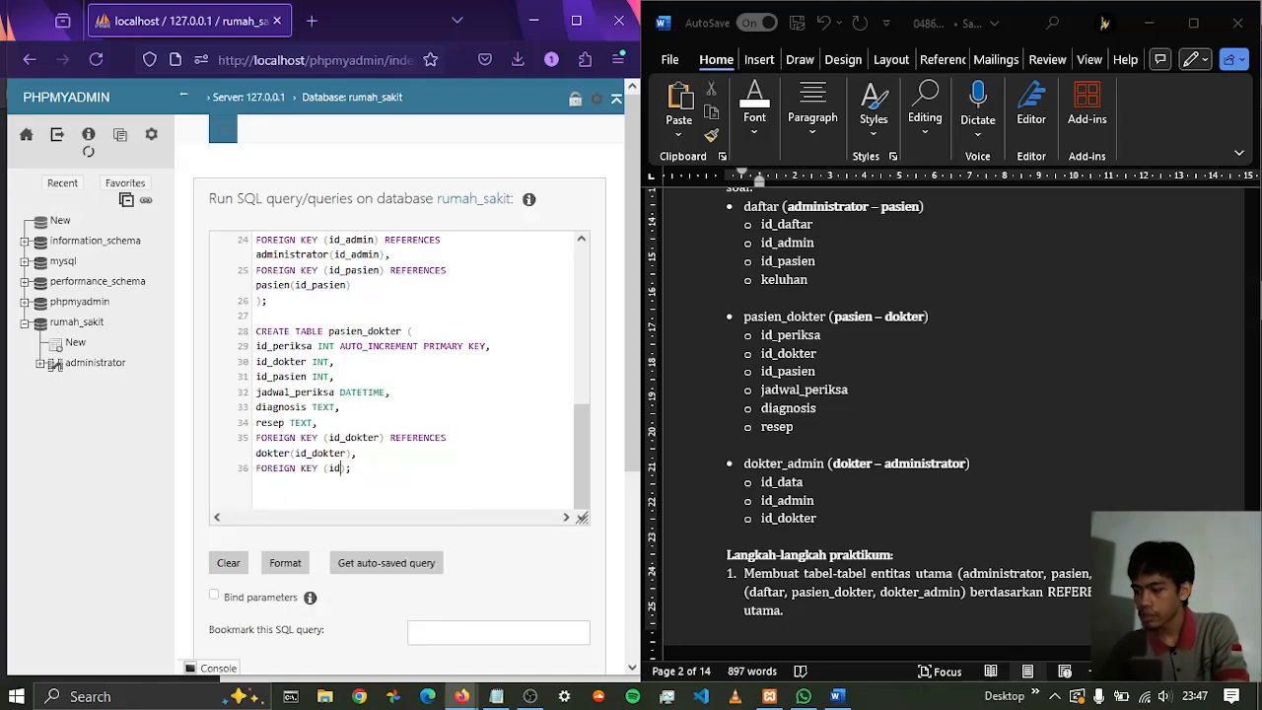
text(asien) ref)
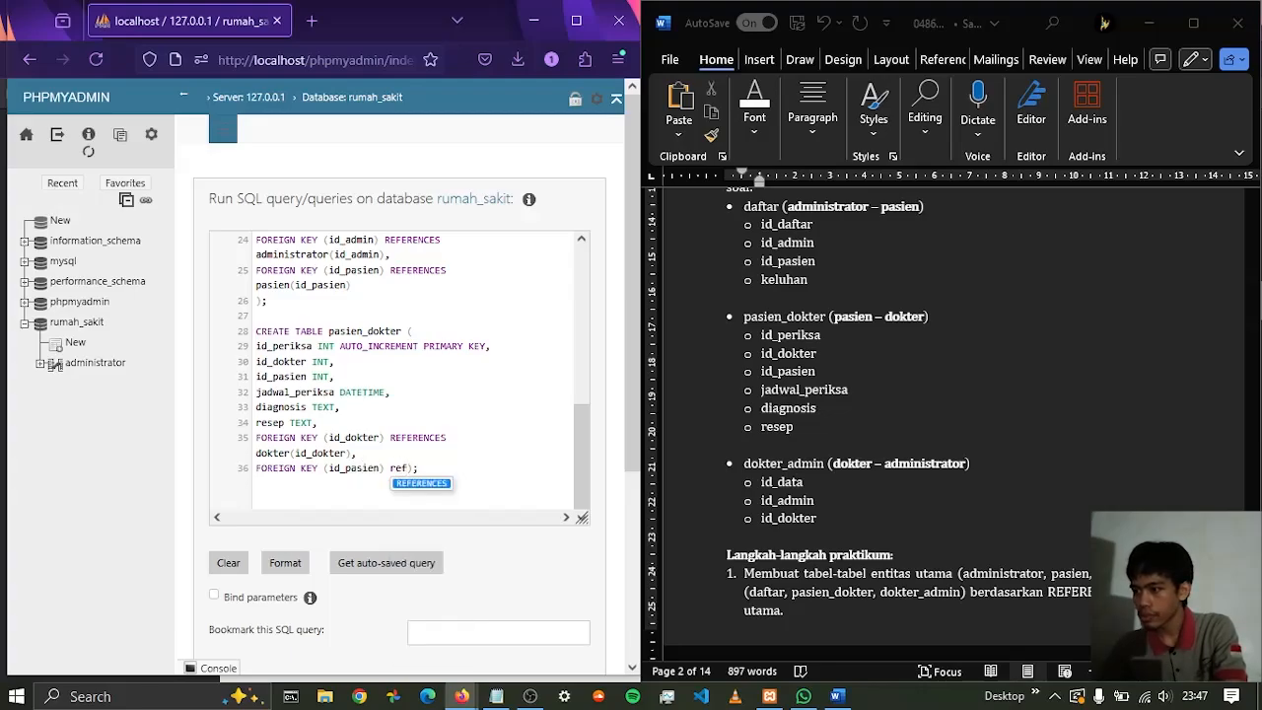
key(Return)
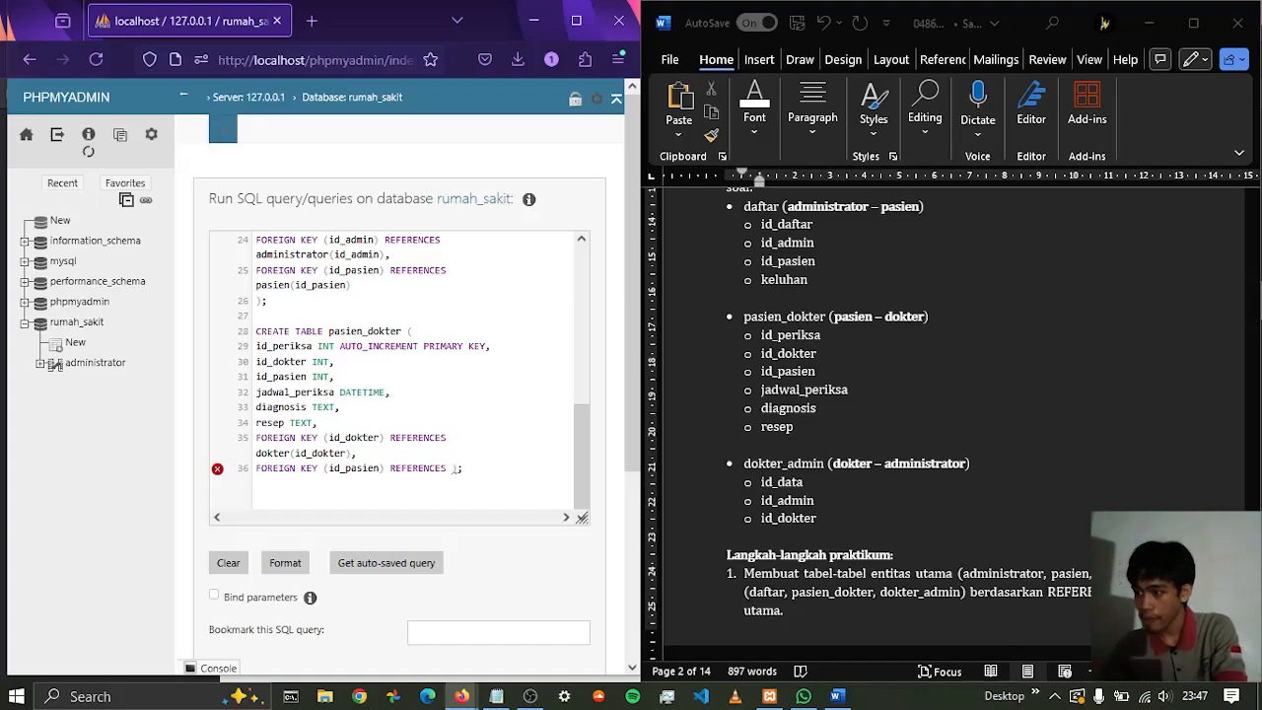
text(pasien)
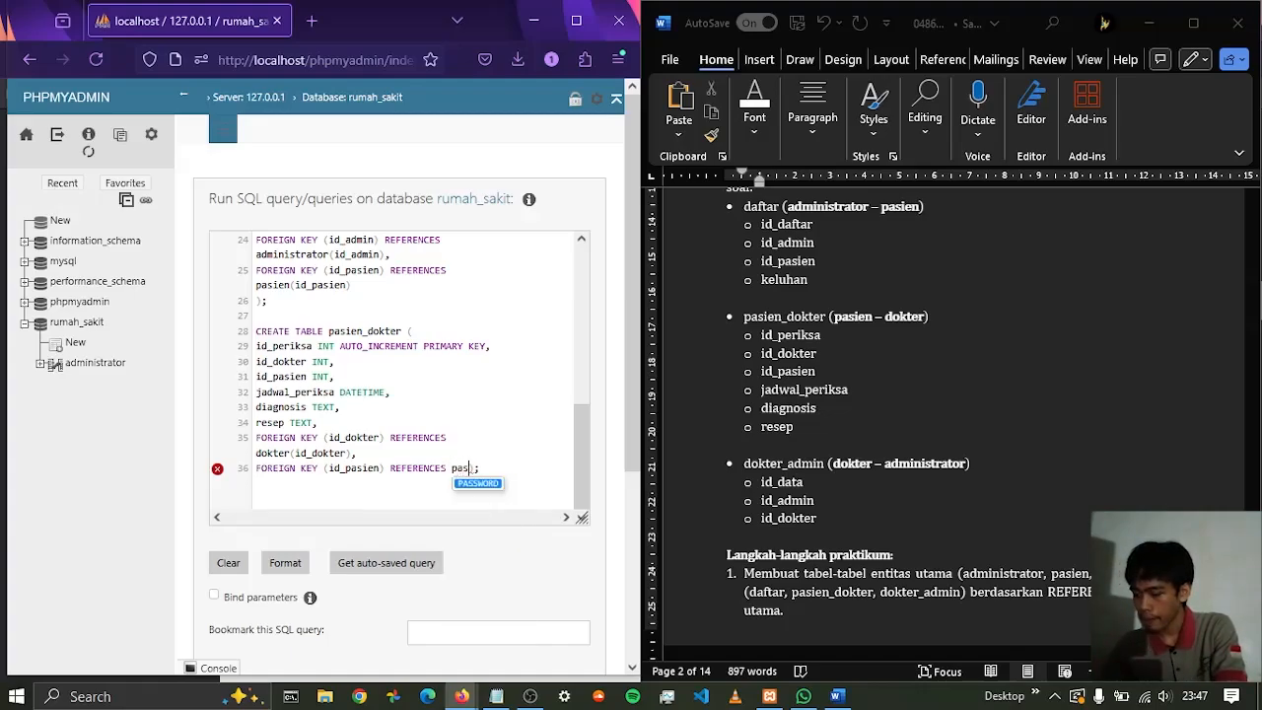
text((id)
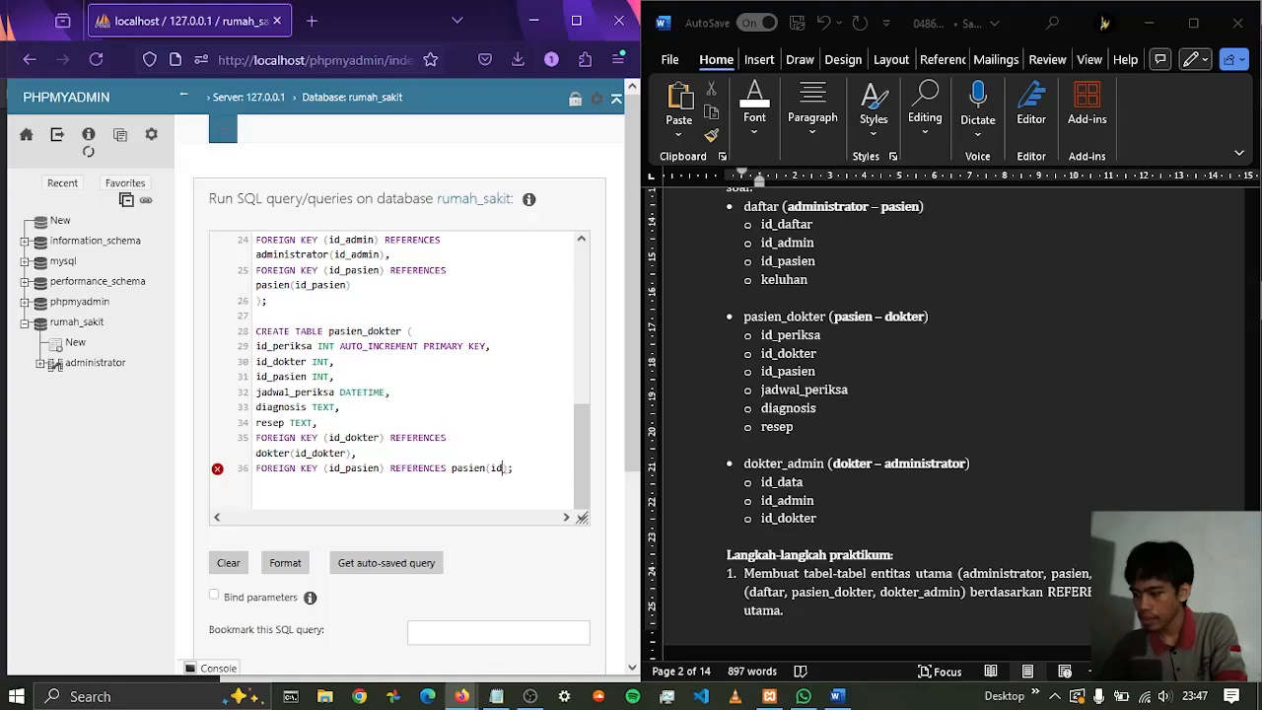
text(_pasien))
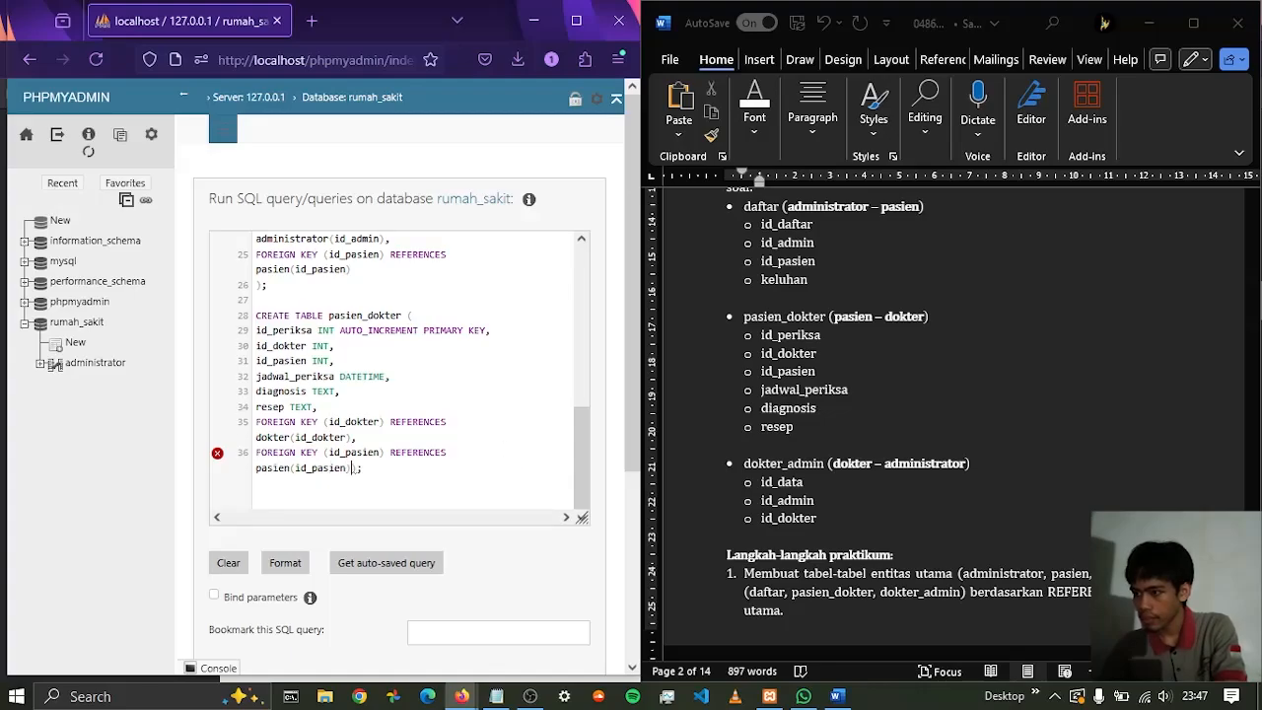
key(Return)
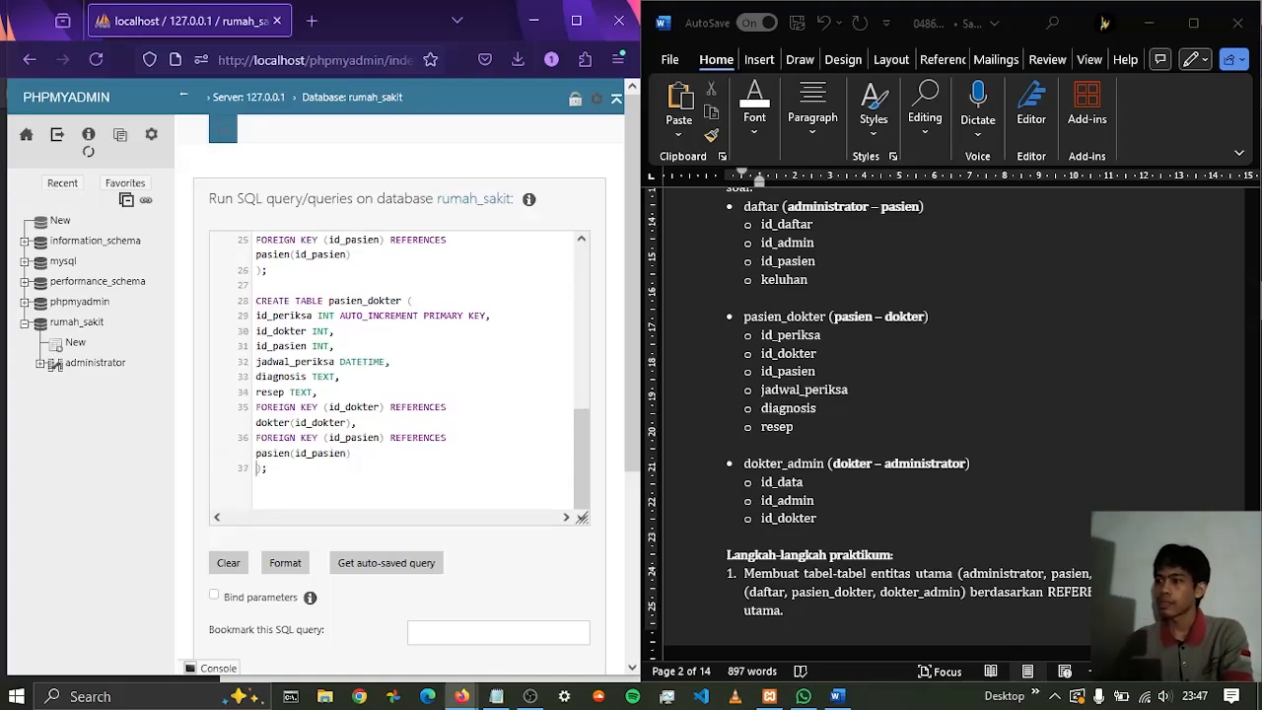
Start a CREATE TABLE dokter_admin statement one blank line below the pasien_dokter table, with the closing bracket and semicolon on a new line
click(337, 467)
key(Return)
key(Return)
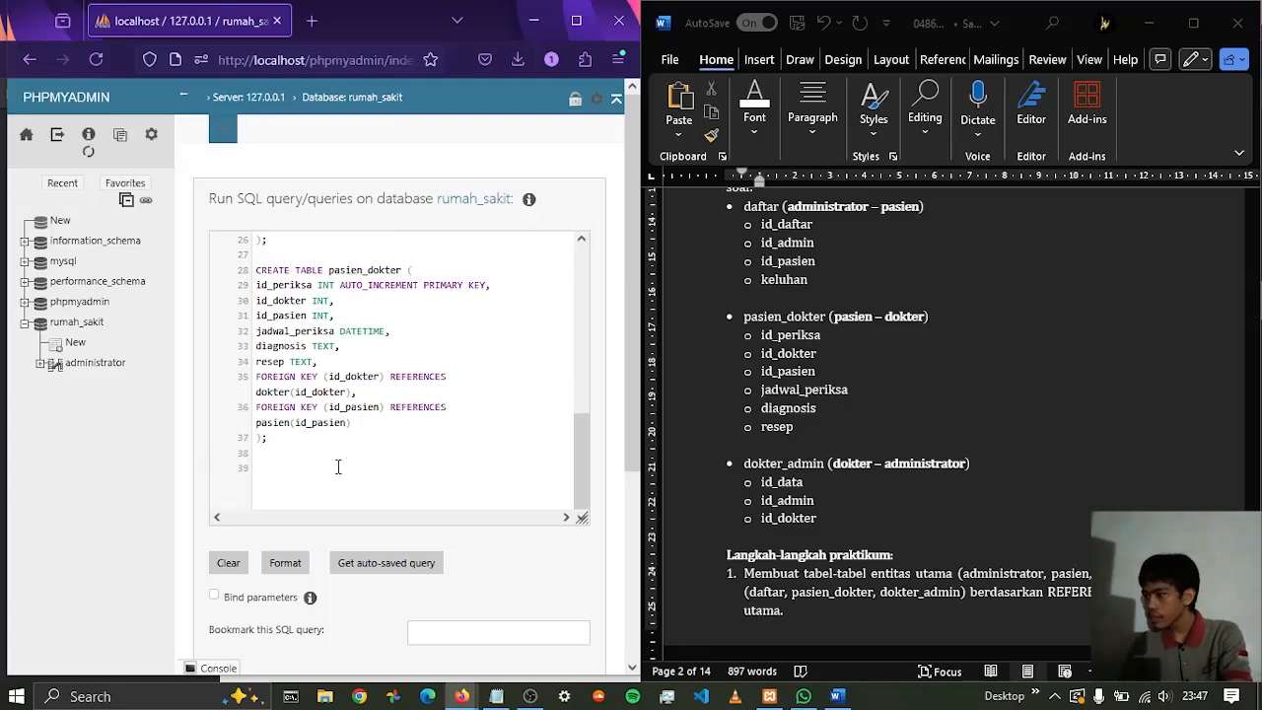
text(CREATE)
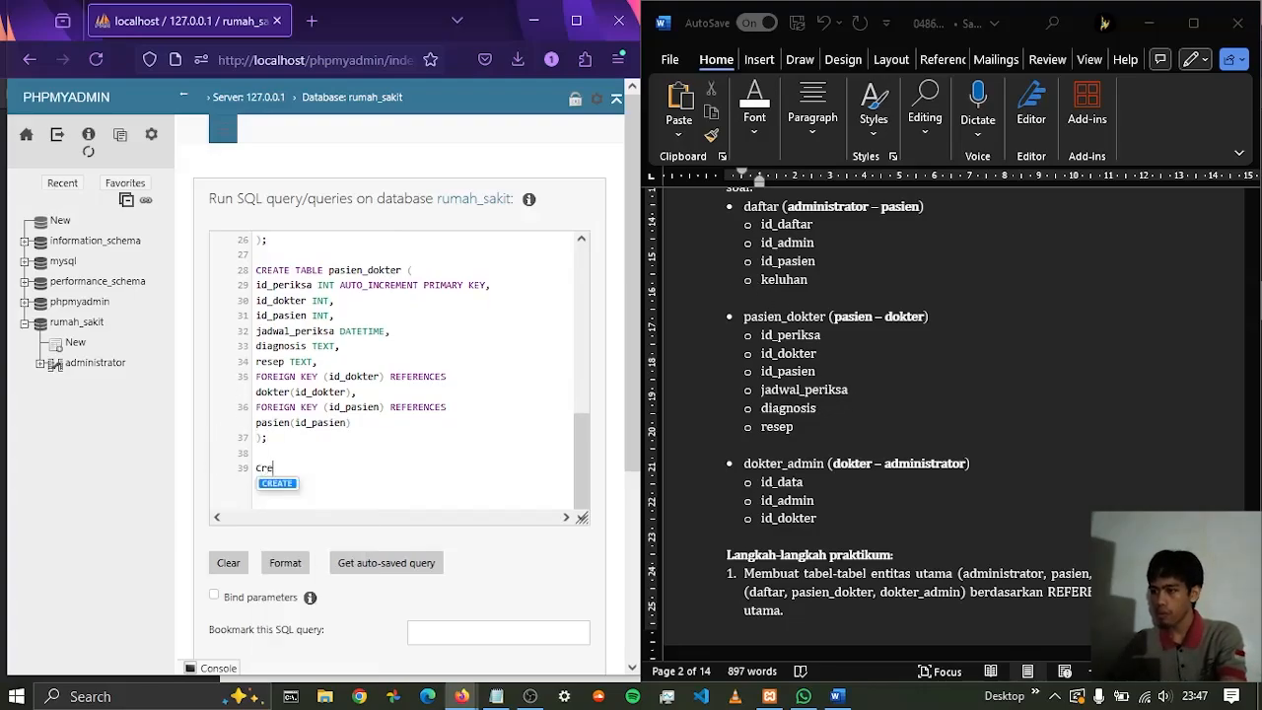
text( TABLE)
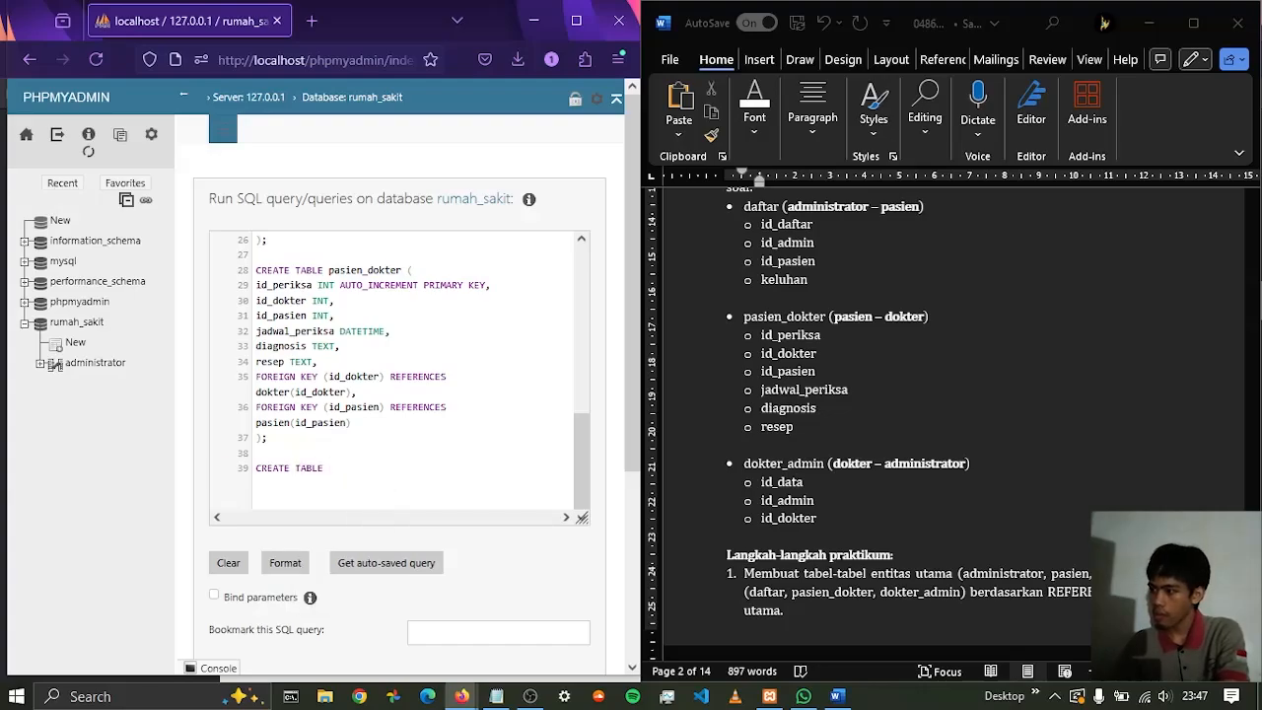
text( dokt)
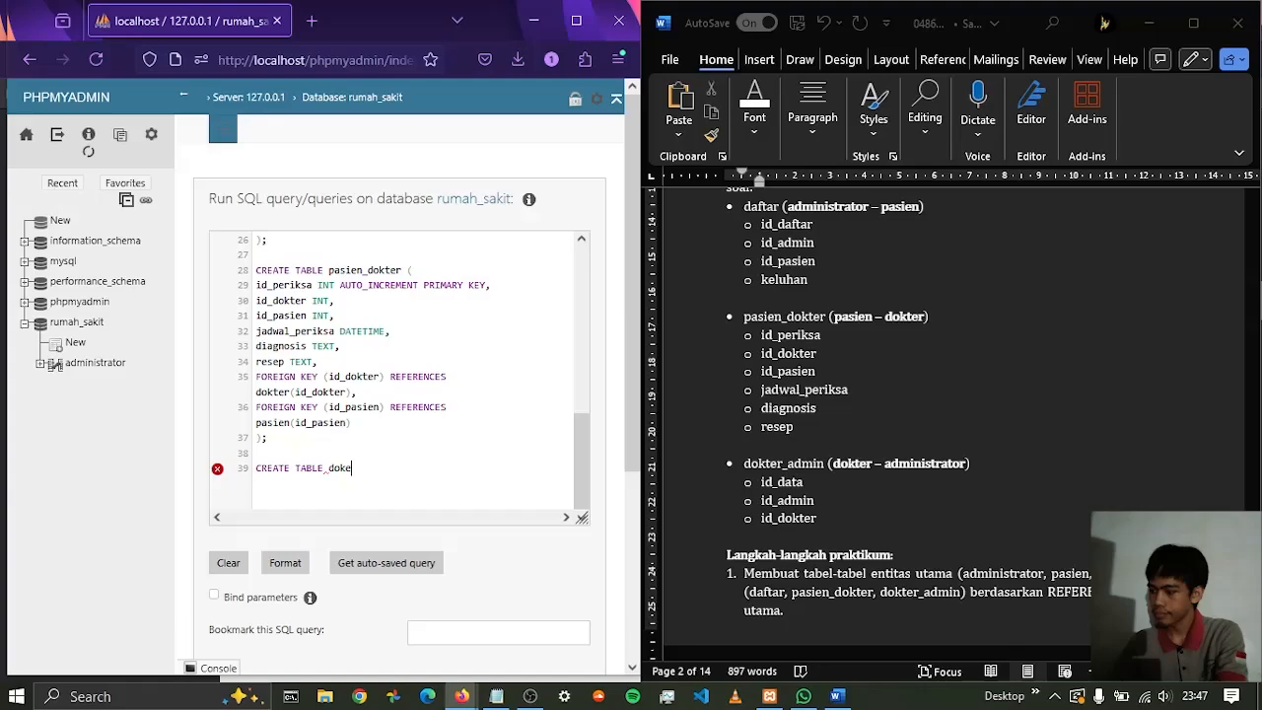
text(er_admin)
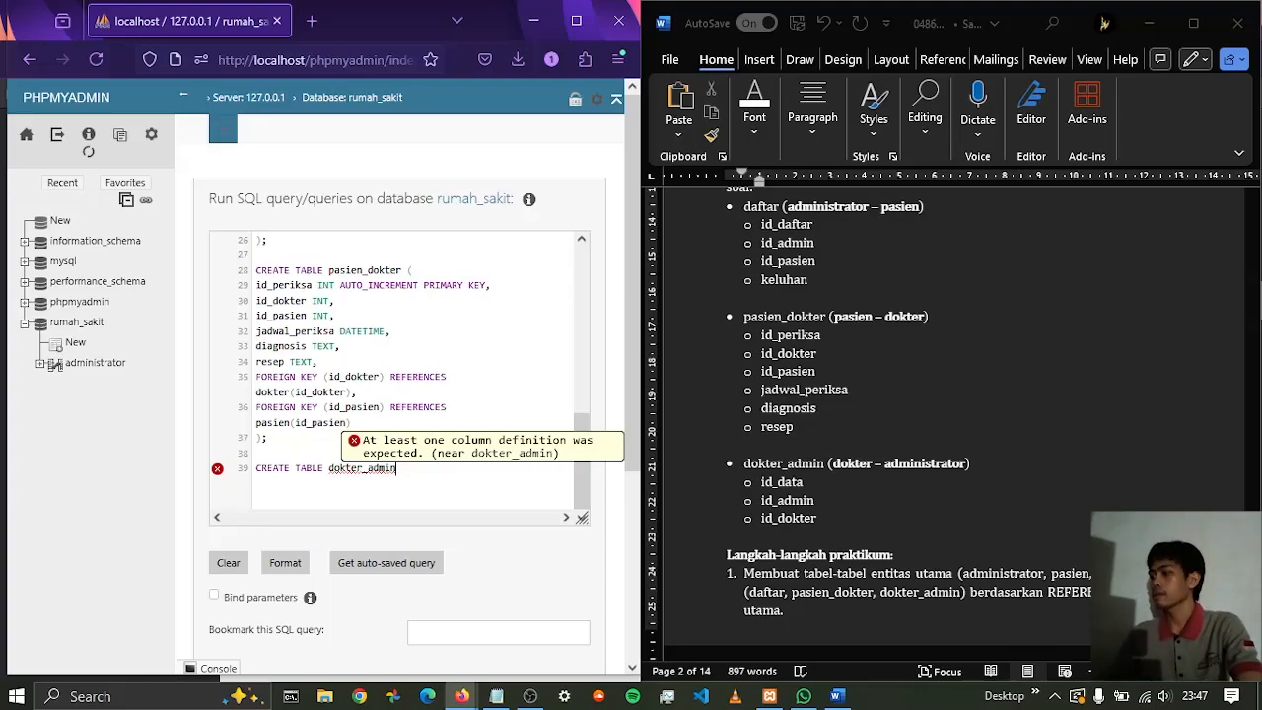
text(();)
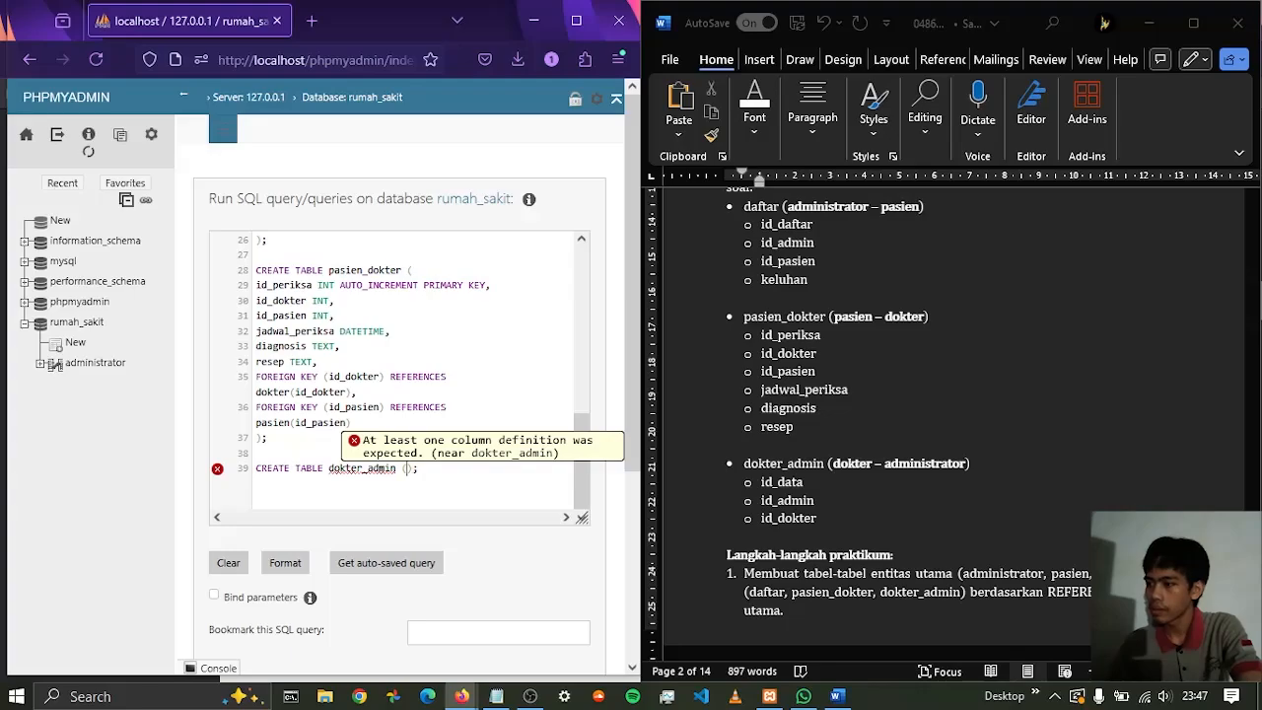
key(Return)
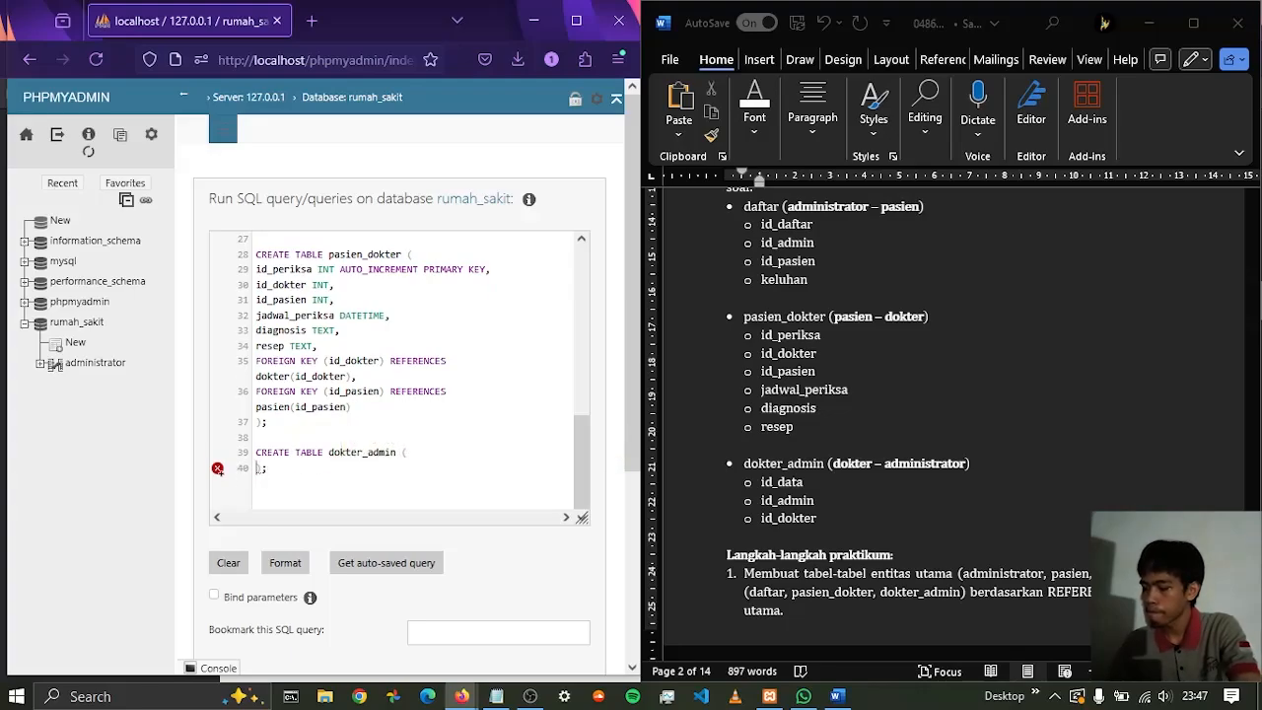
Add the id_data column as INT AUTO_INCREMENT PRIMARY KEY to the dokter_admin table, ending with a comma and a line break
text(id_data)
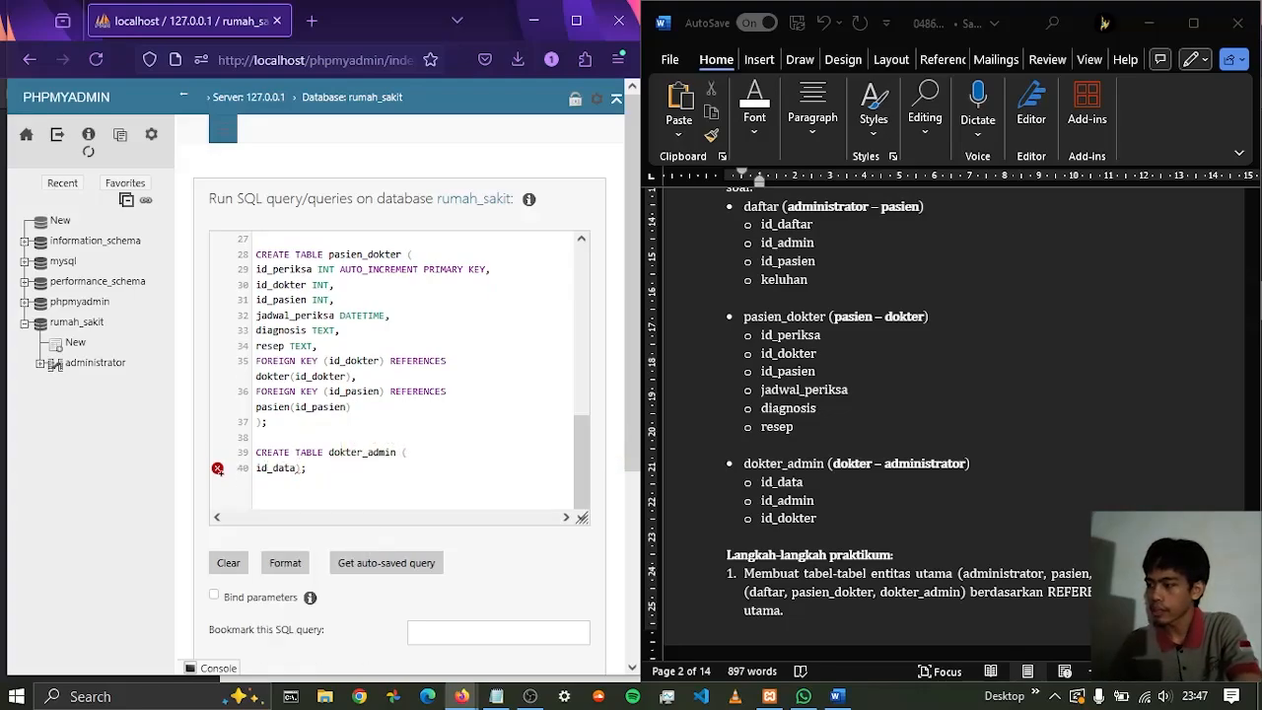
text( INT)
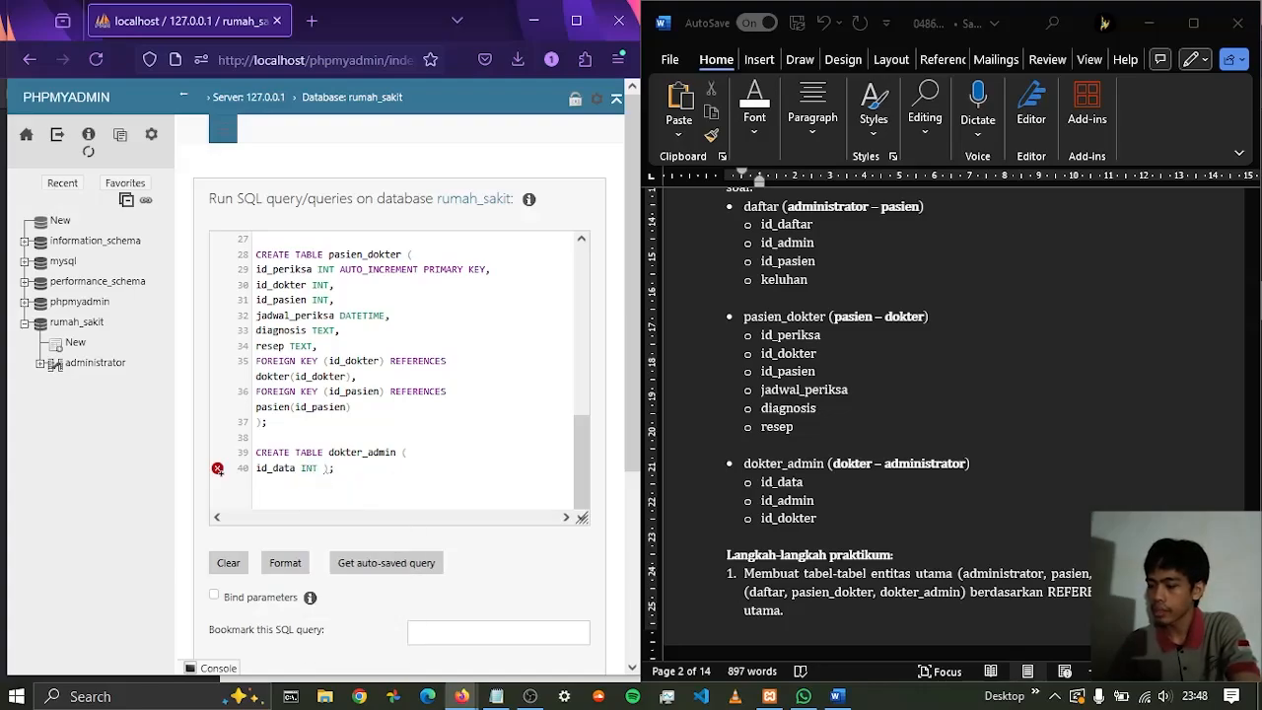
text( AUTO)
key(Return)
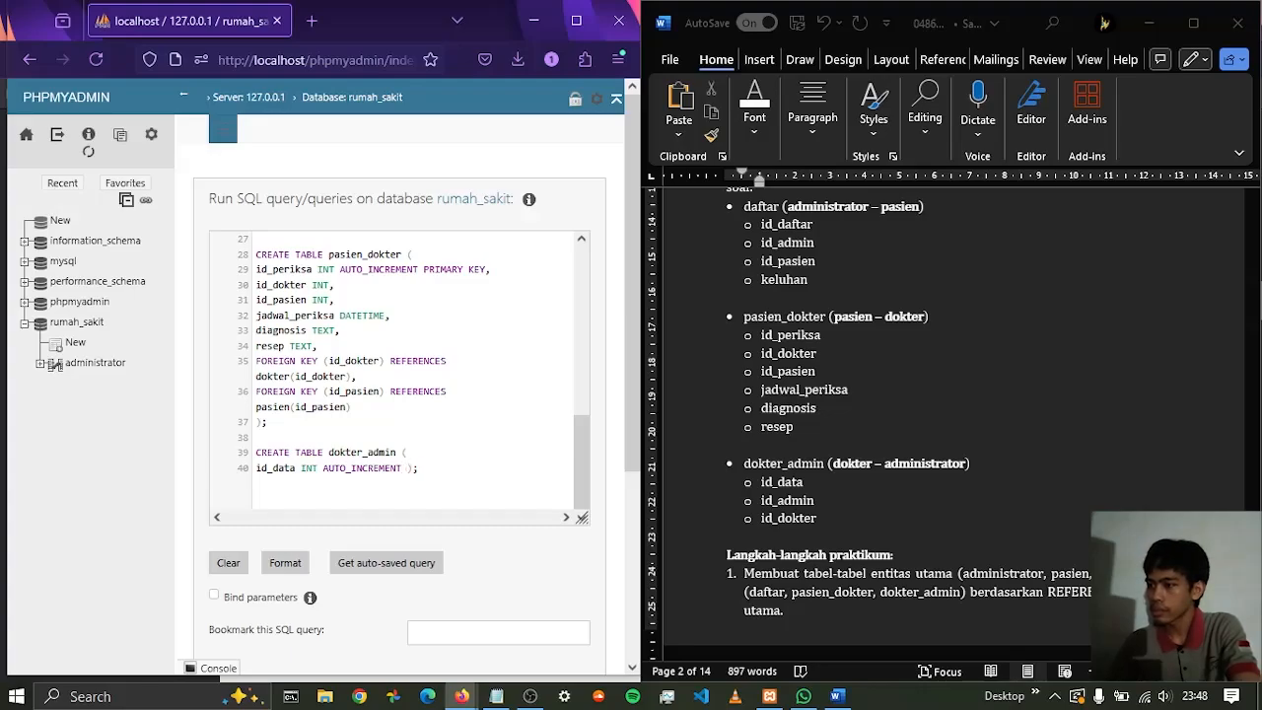
text(PR)
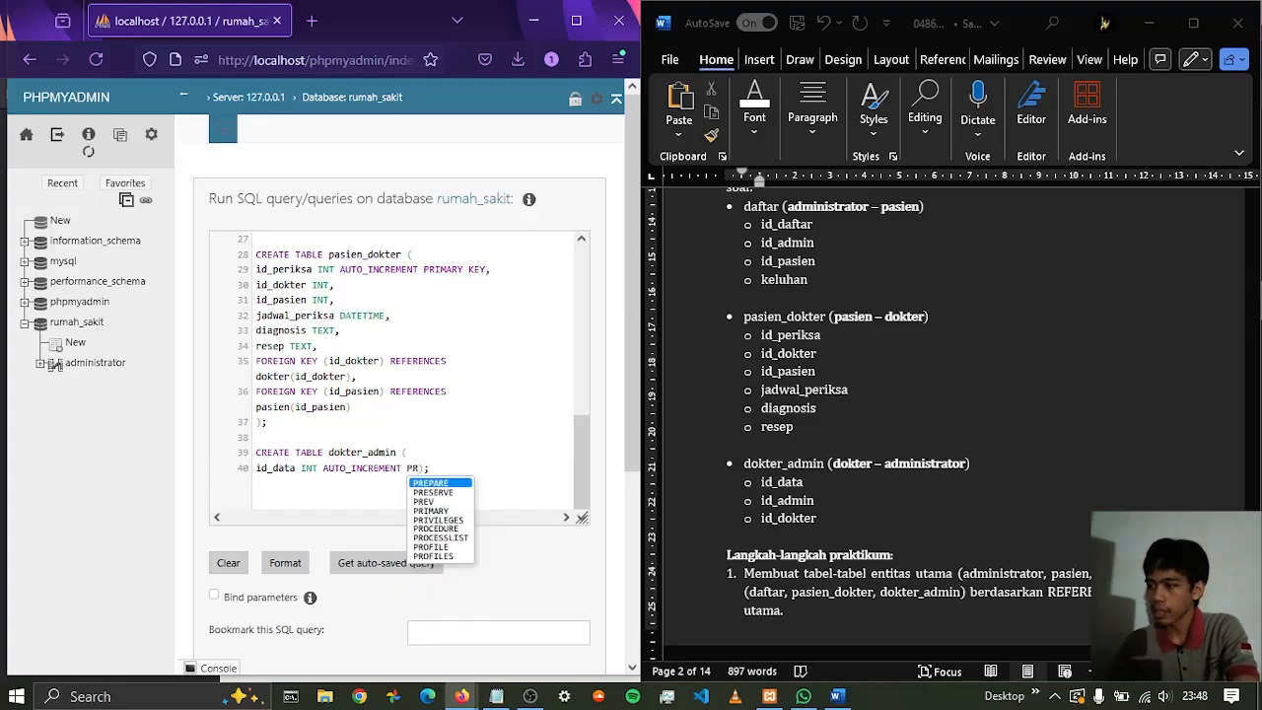
text(MA)
key(BackSpace)
key(BackSpace)
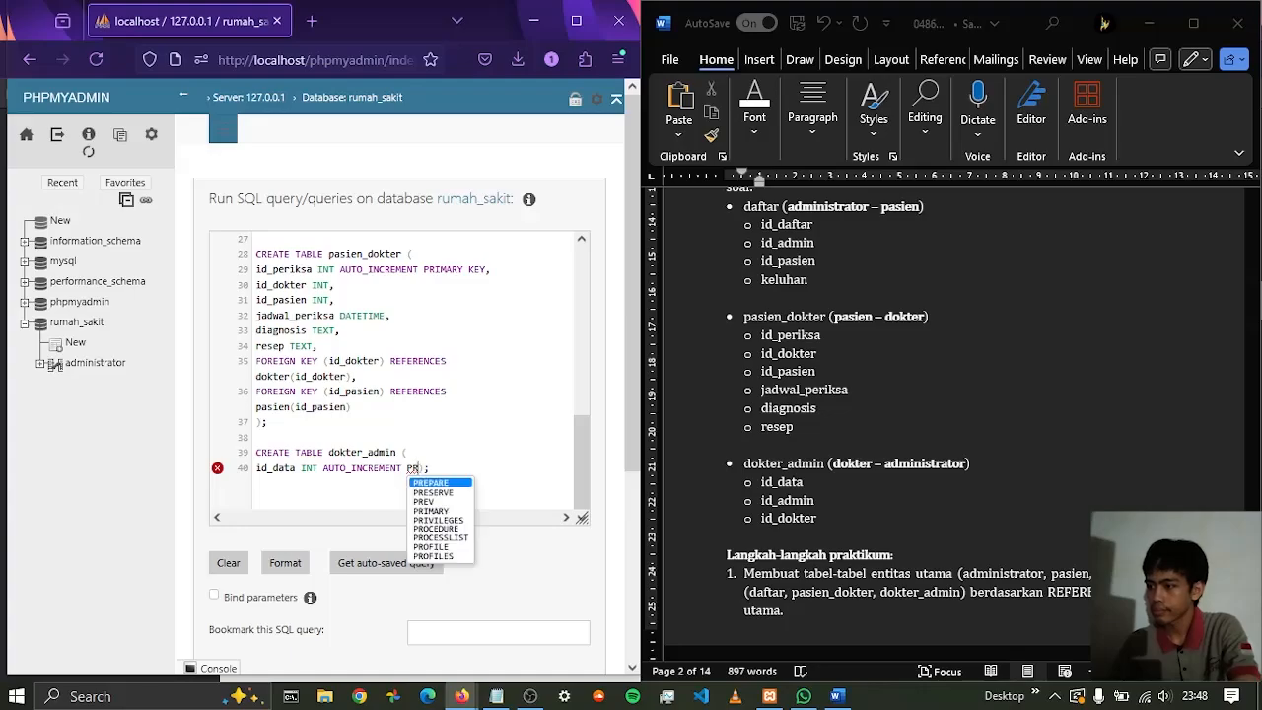
text(I)
key(Return)
text(KEY)
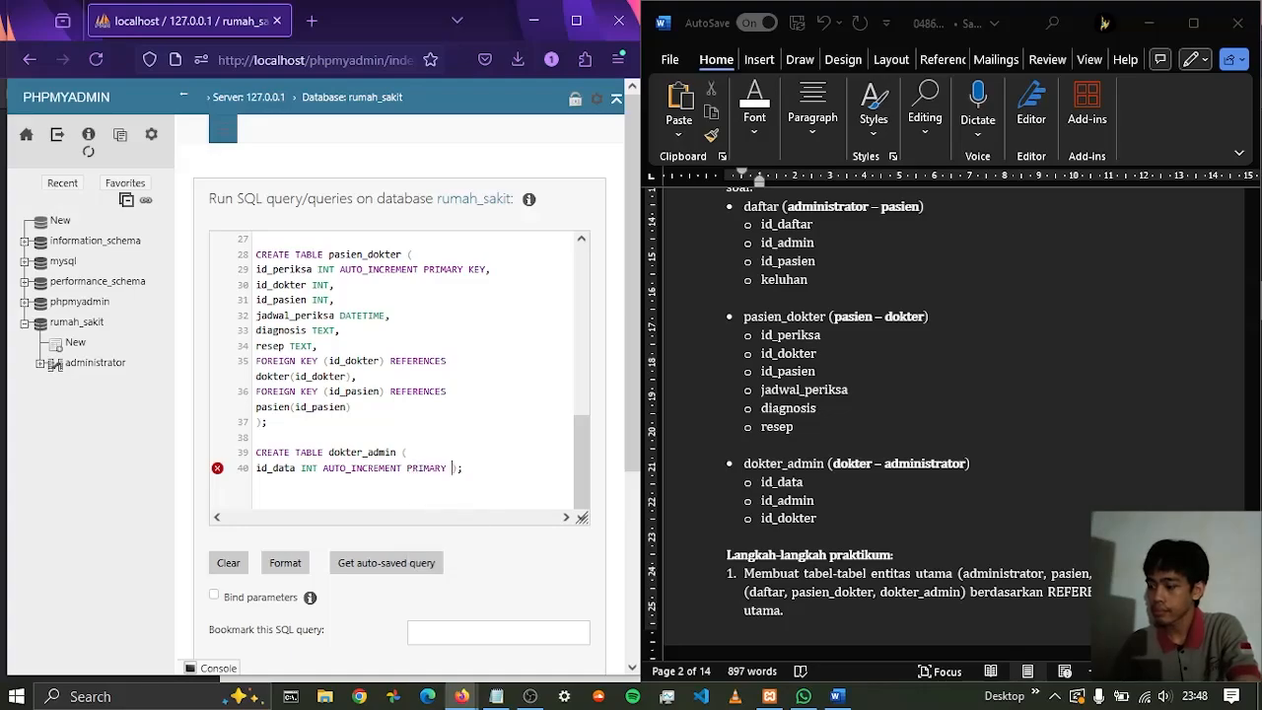
text(,)
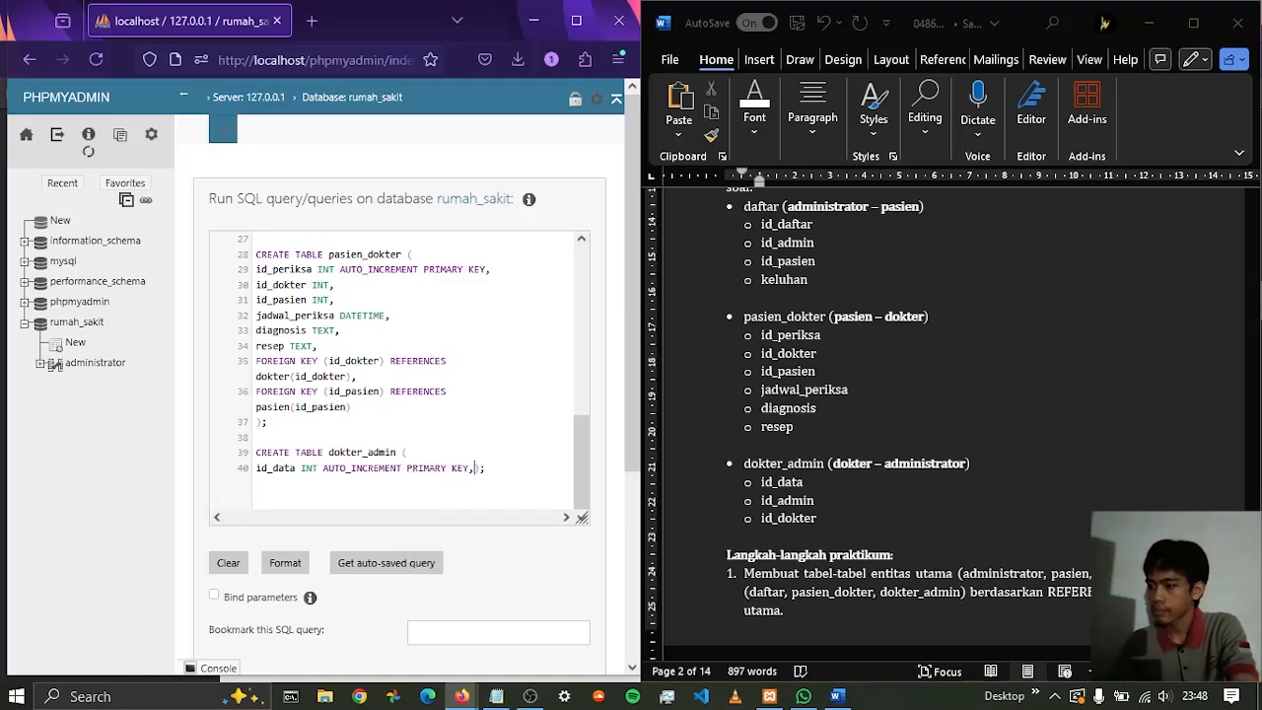
key(Return)
Add the id_admin and id_dokter columns as INT below id_data, each ending with a comma and a line break
text(id_admi)
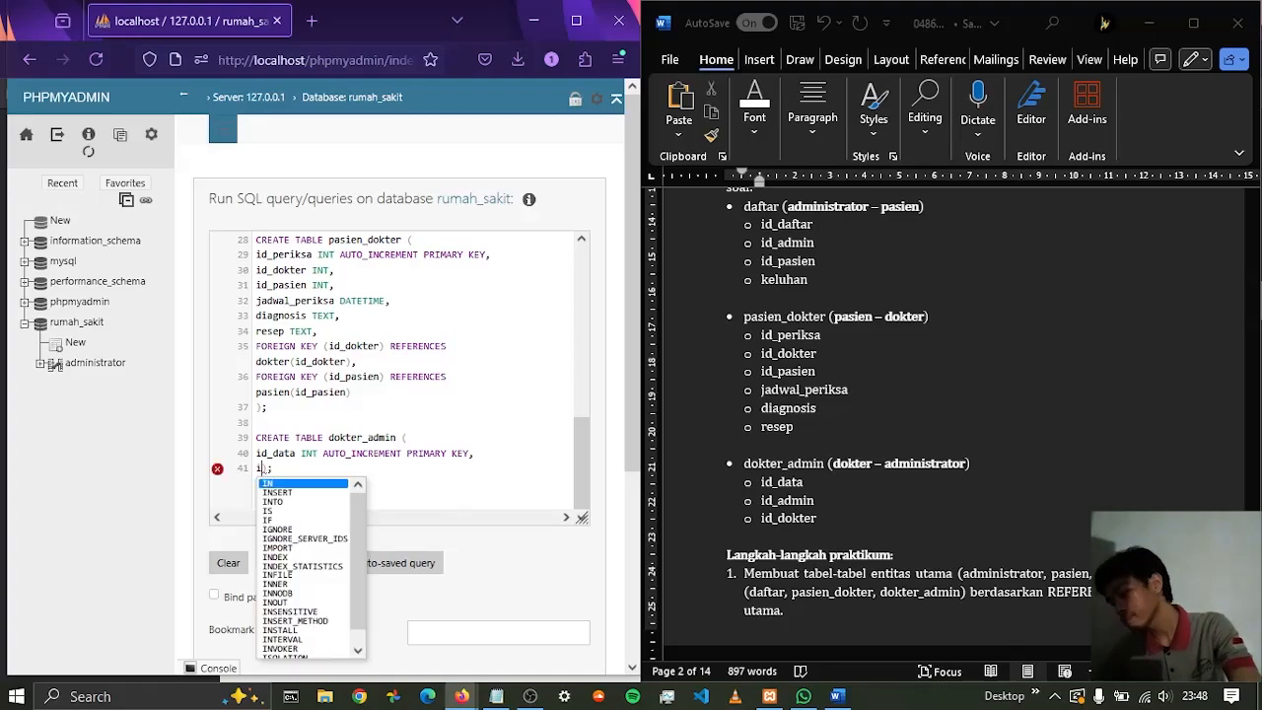
text(n)
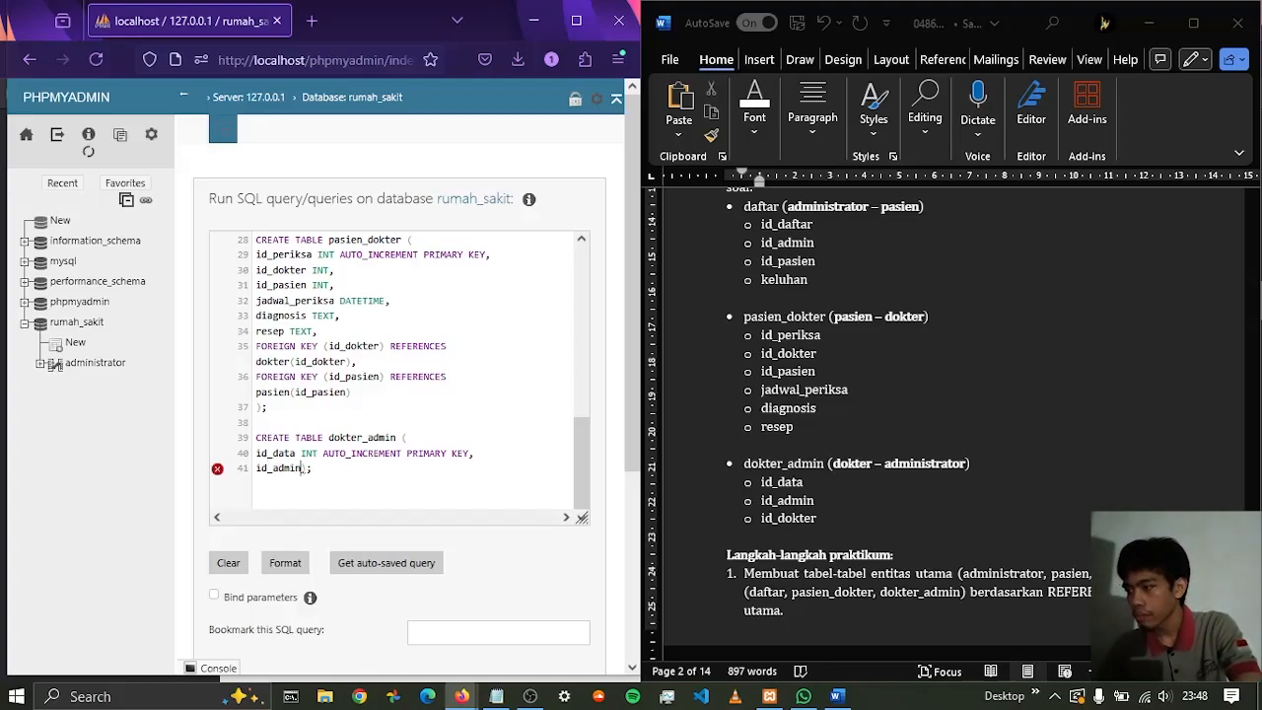
text( INT)
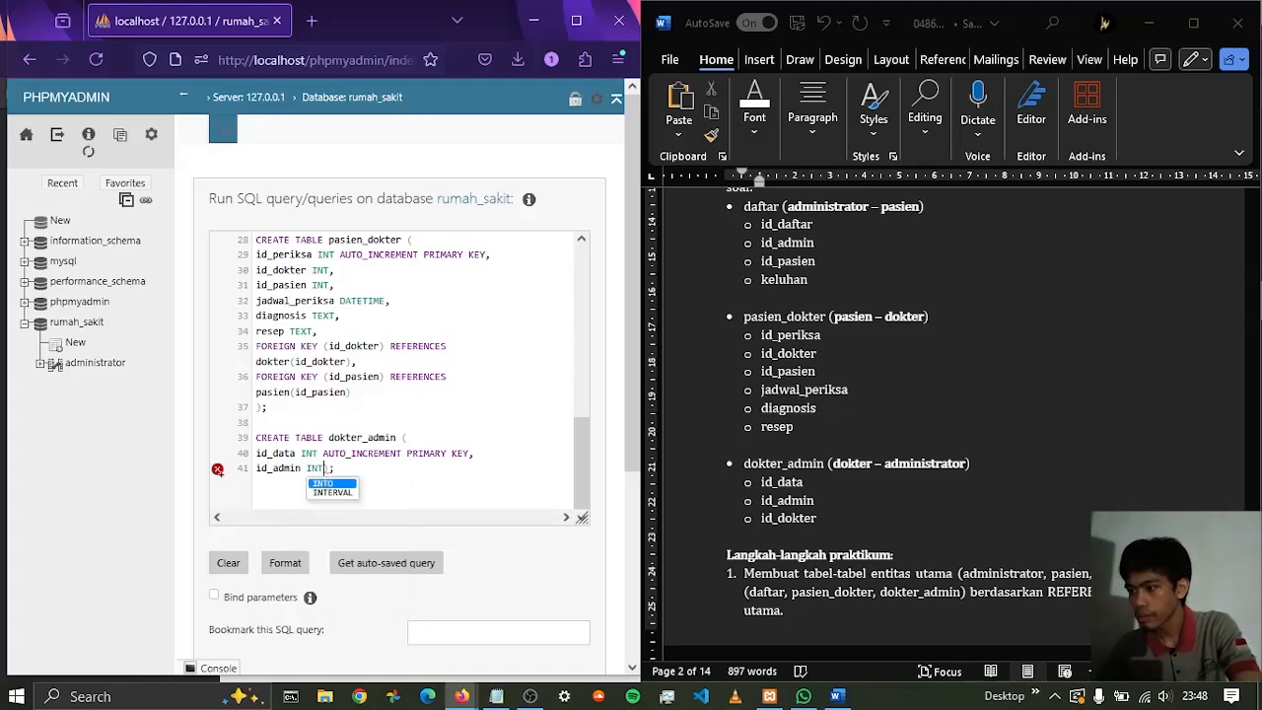
text(,)
key(Return)
text(id)
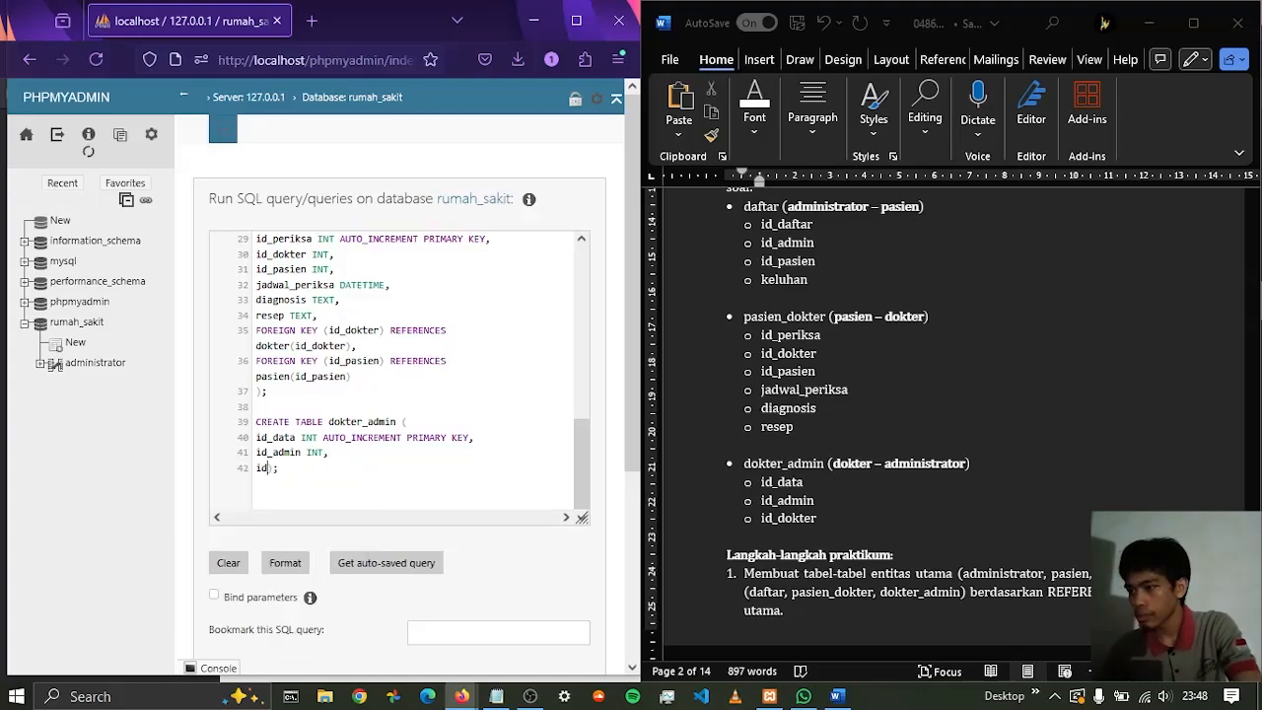
text(_dokter)
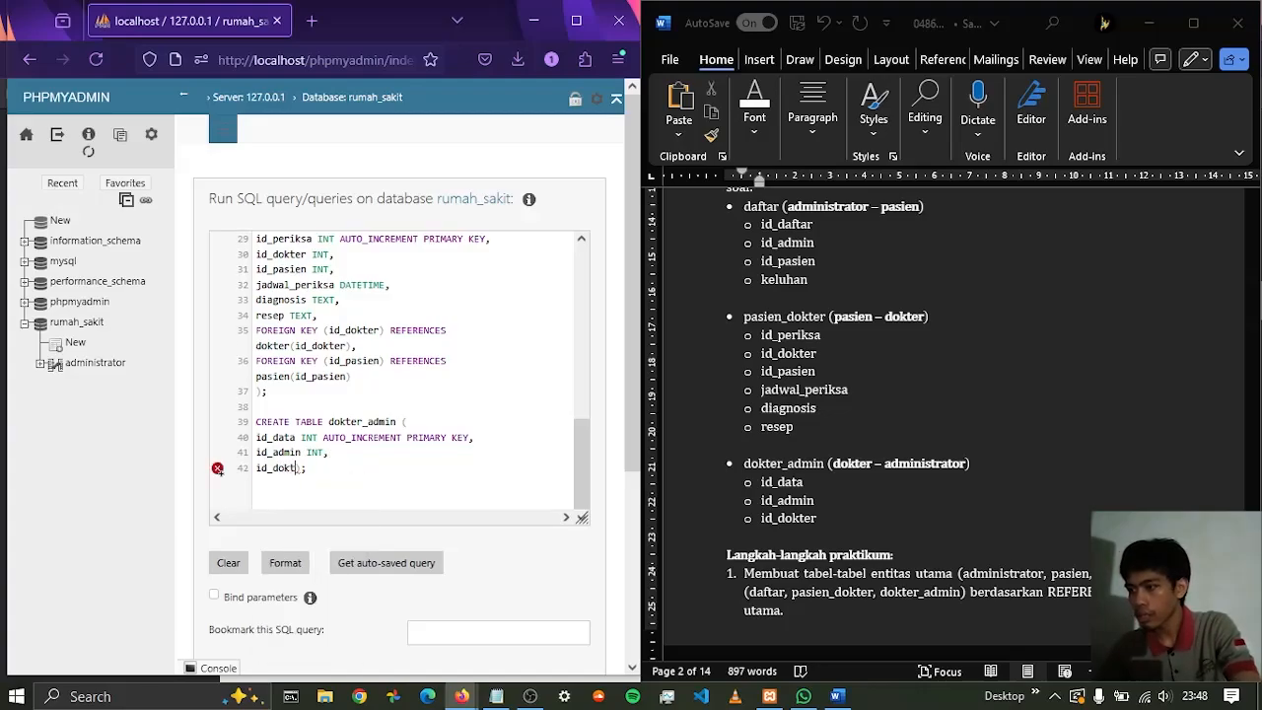
text( INT)
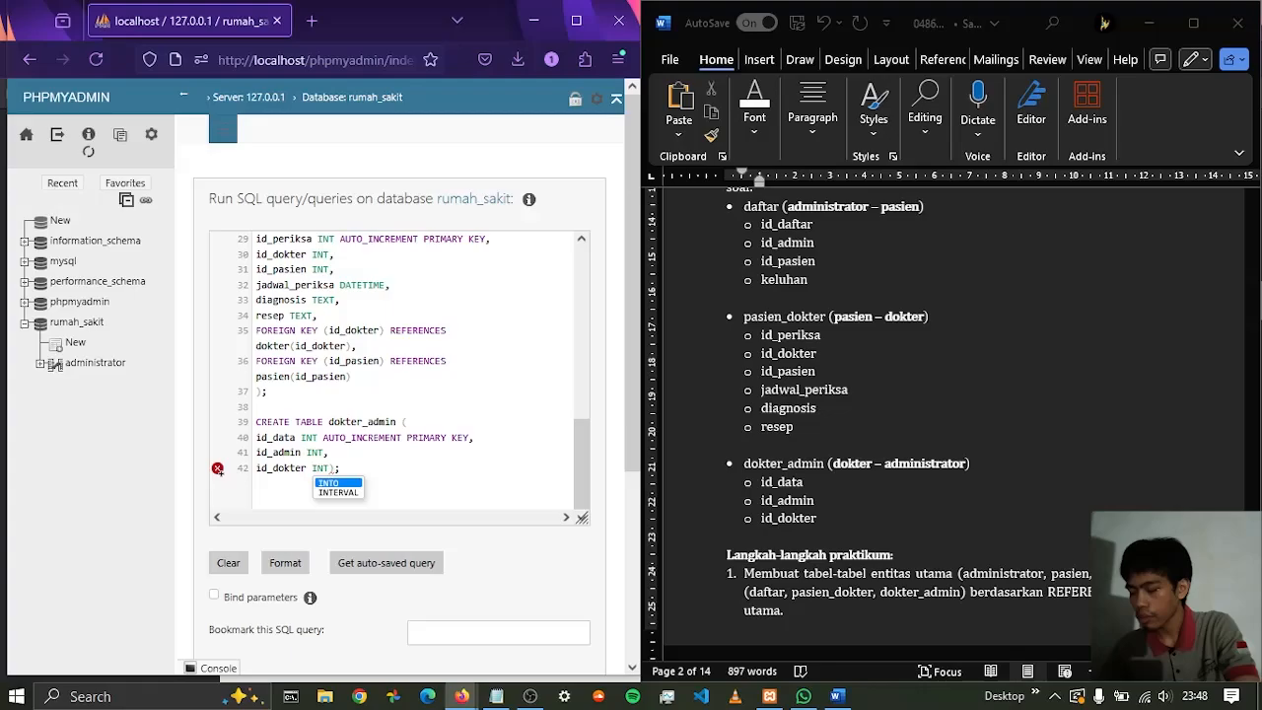
text(,)
key(Return)
Add FOREIGN KEY (id_admin) REFERENCES administrator(id_admin) below the id_dokter column of the dokter_admin table, ending with a comma and a line break
text(FOREIGN)
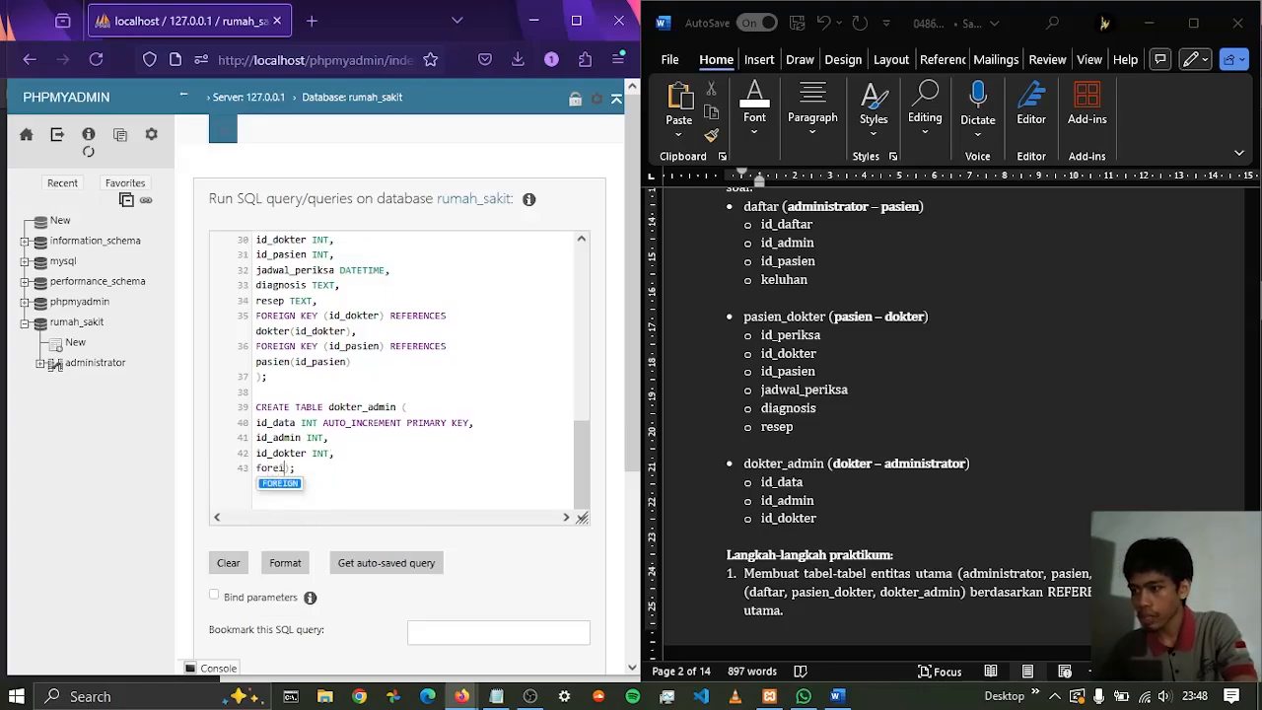
text( KEY (id)
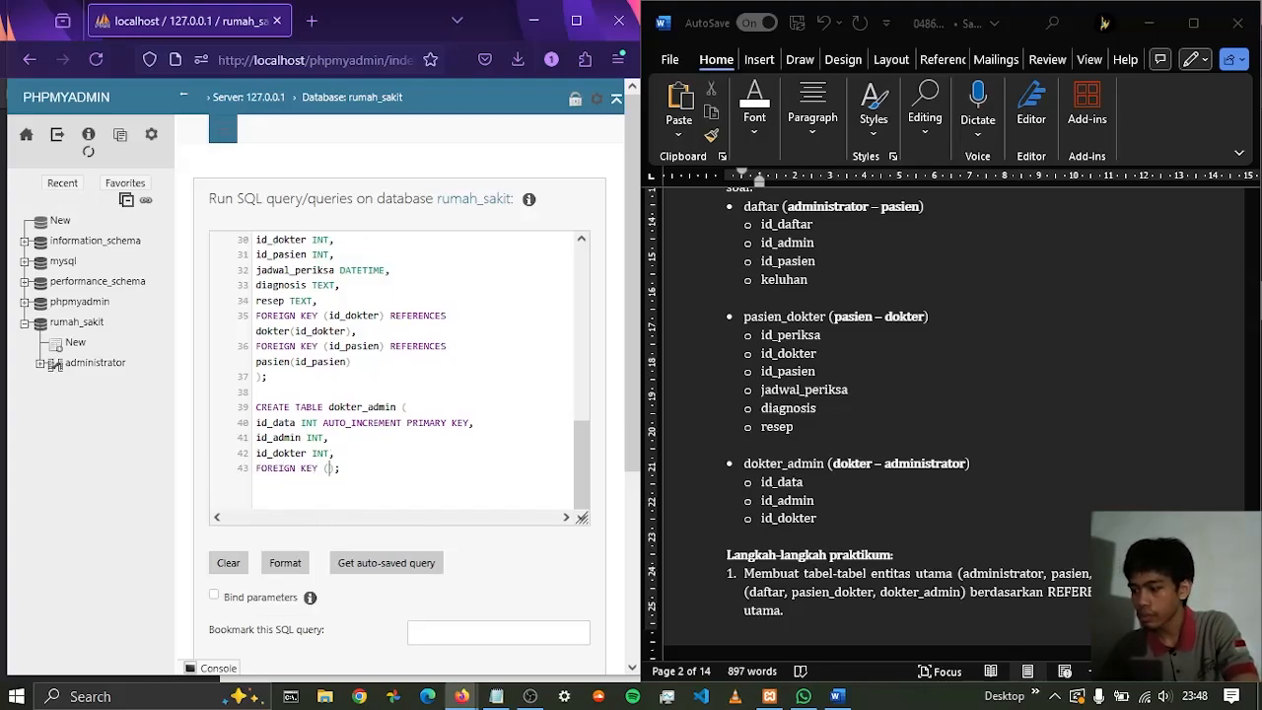
text(_admin) r)
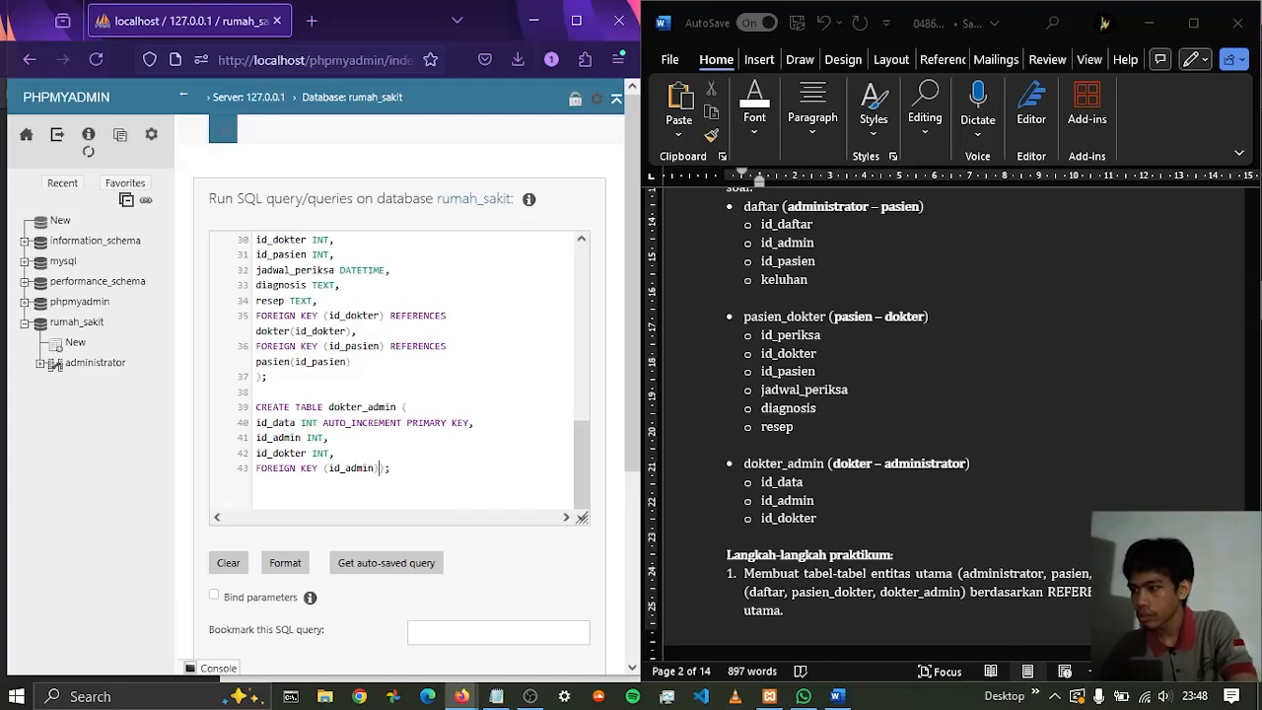
text(ef)
key(Return)
text(fr)
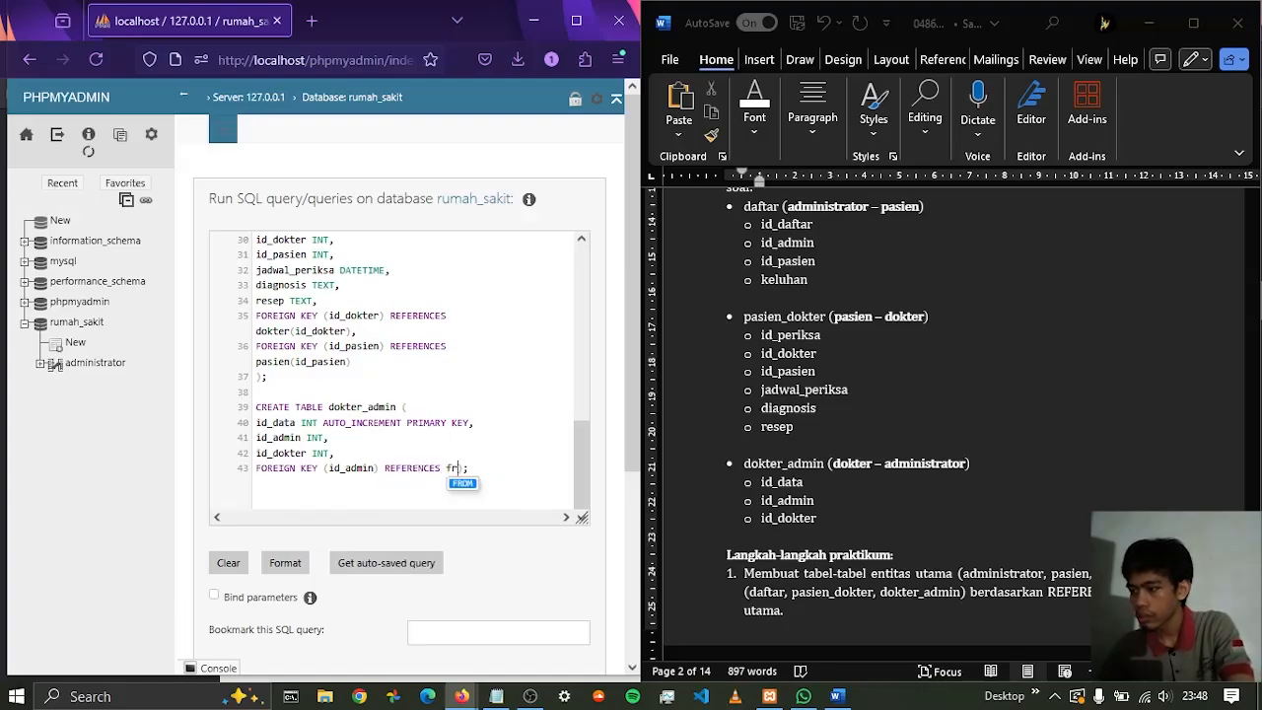
key(BackSpace)
key(BackSpace)
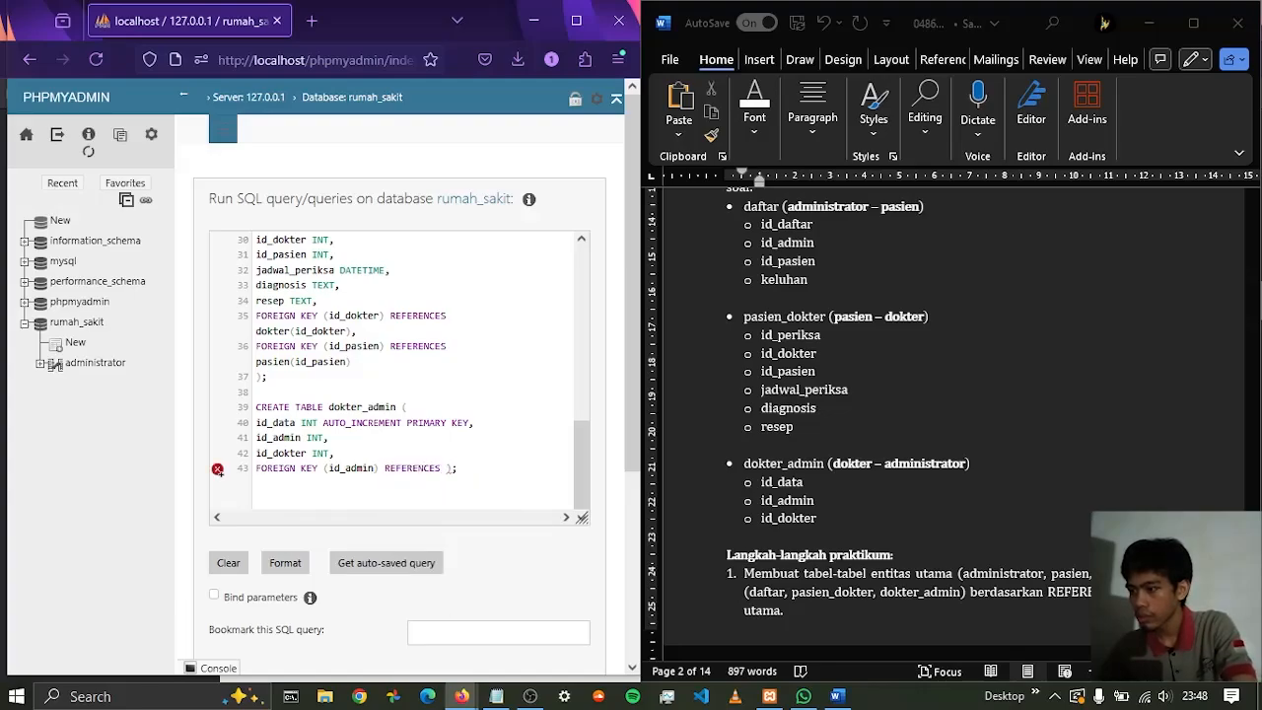
text(a)
key(Return)
text((id_admin)
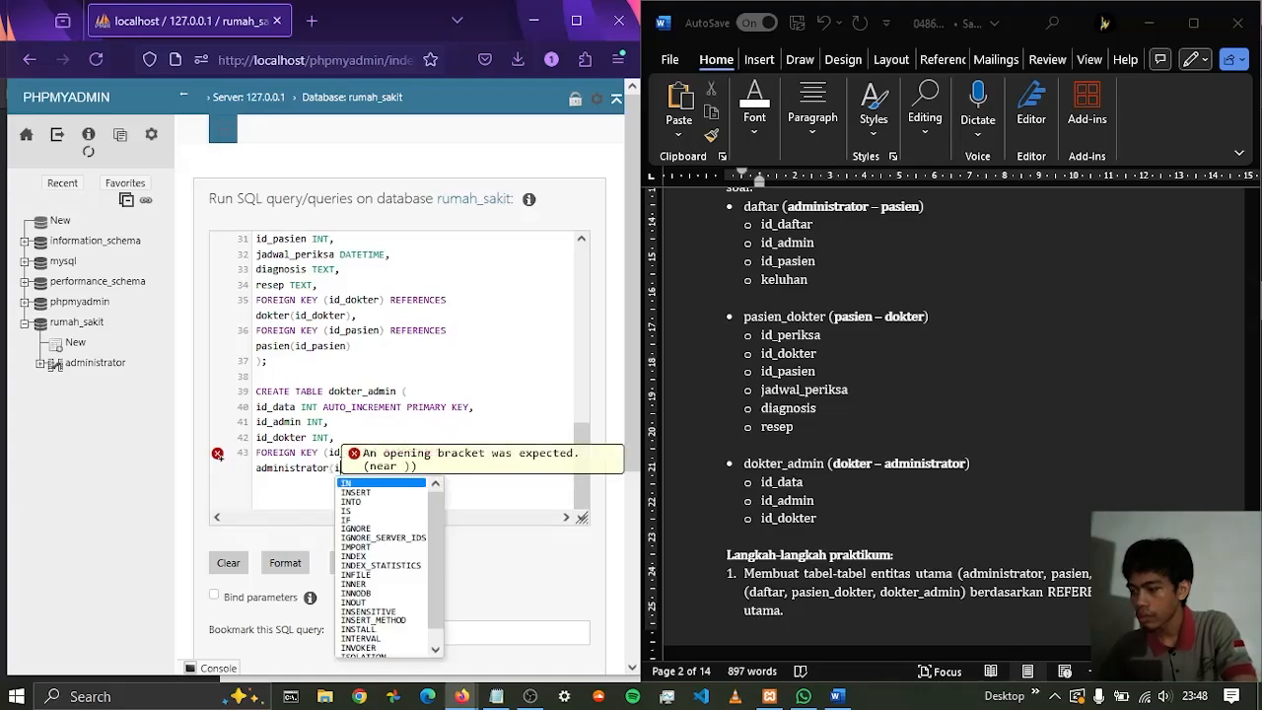
text())
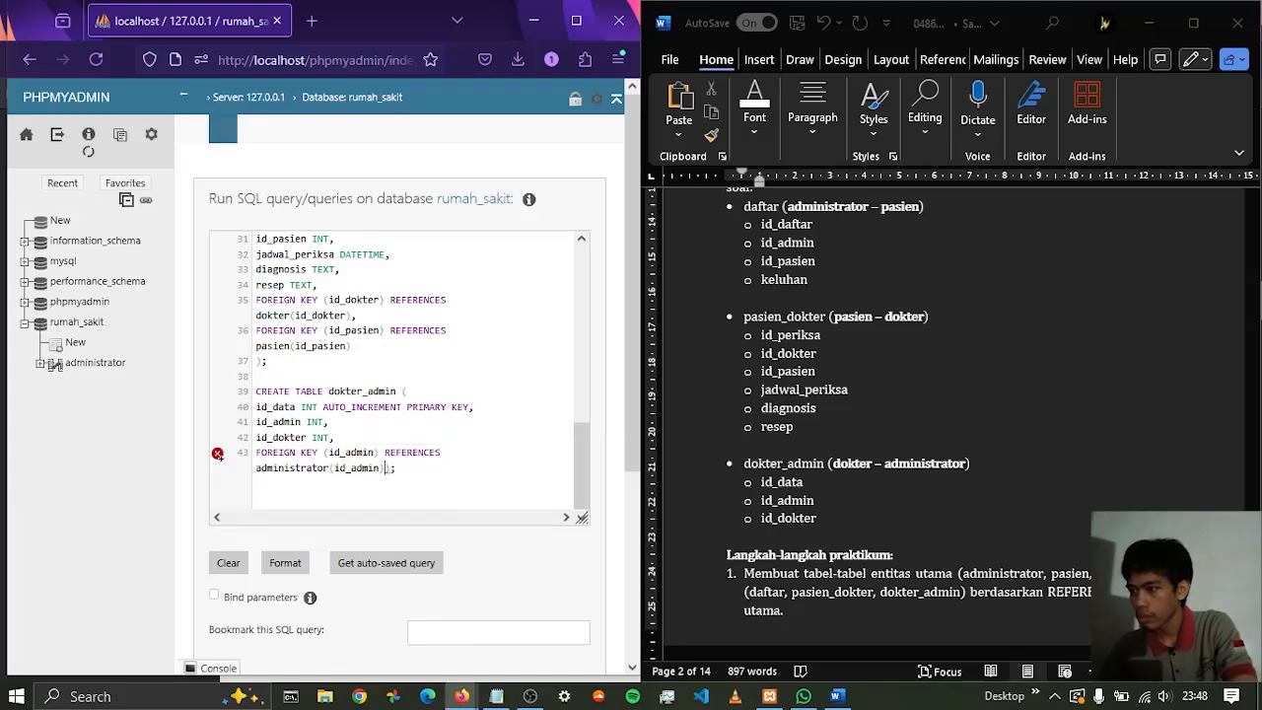
text(,)
key(Return)
text(REFERENCES);)
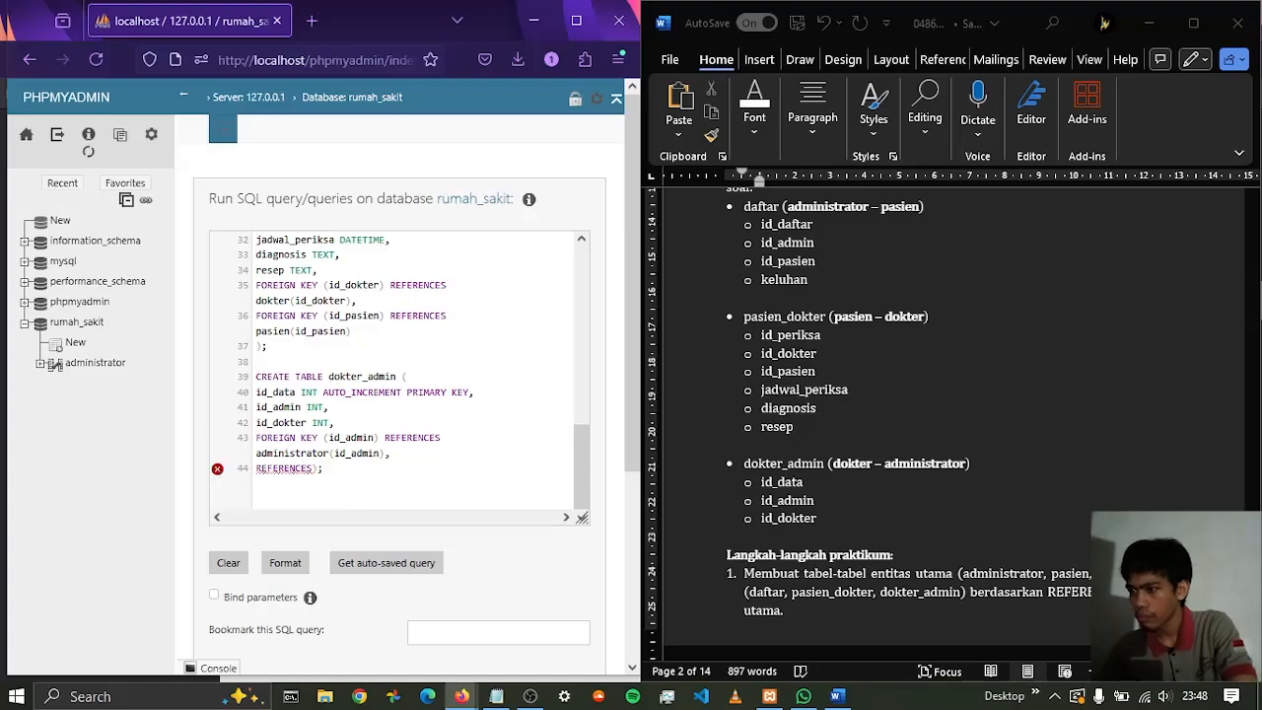
key(BackSpace)
key(BackSpace)
key(BackSpace)
key(BackSpace)
key(BackSpace)
key(BackSpace)
key(BackSpace)
key(BackSpace)
key(BackSpace)
key(BackSpace)
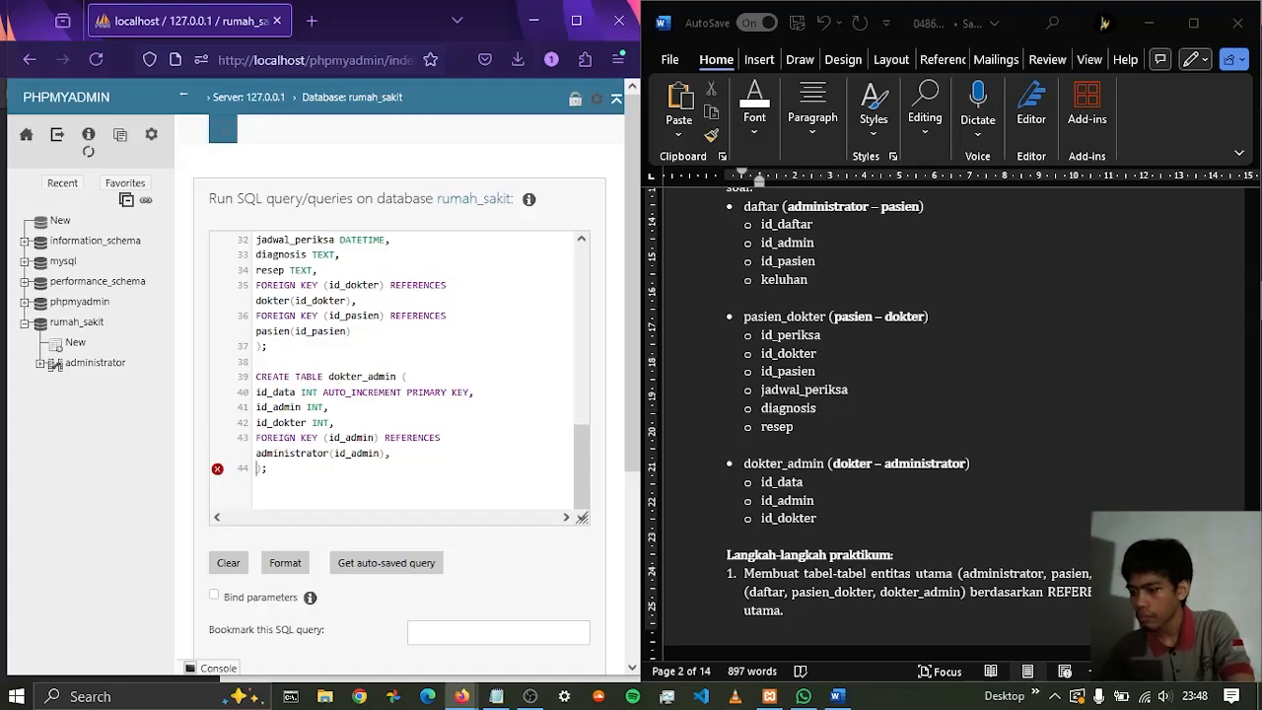
Try adding FOREIGN KEY (id_dokter) REFERENCES(id_dokter) to the dokter_admin table, with the closing bracket and semicolon on their own line
text(FOREIGN KE)
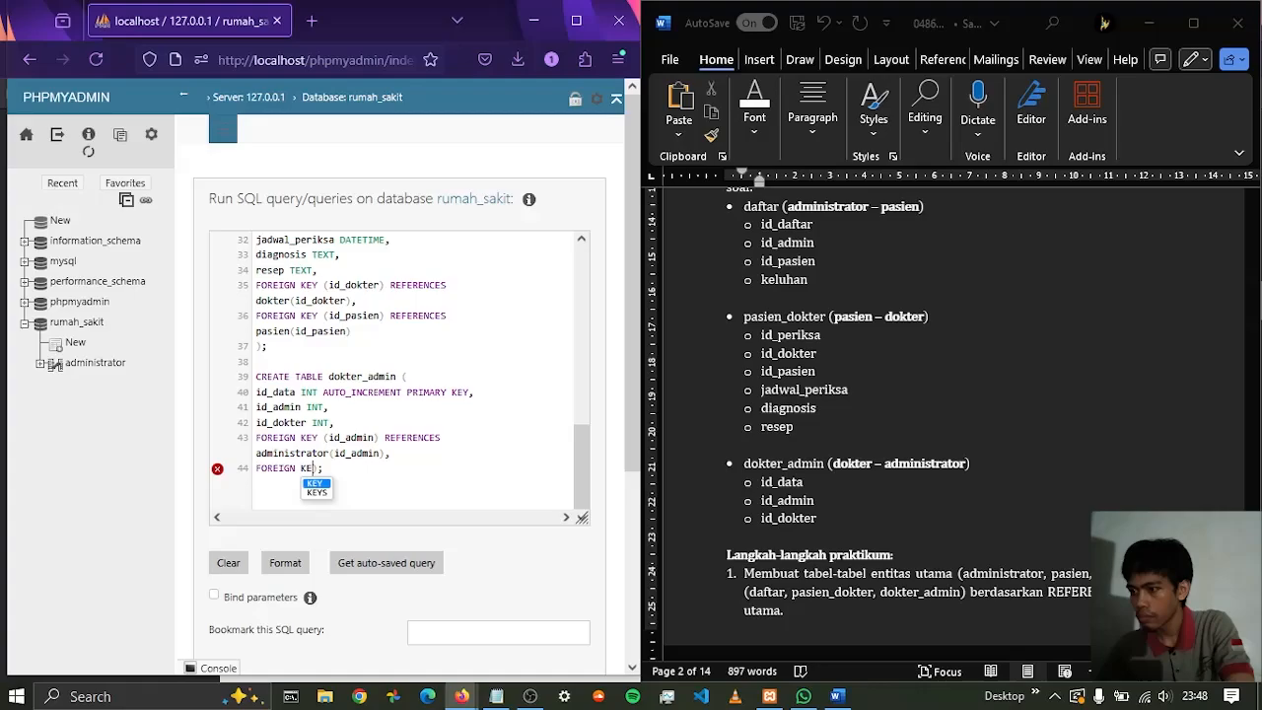
text(Y (id)
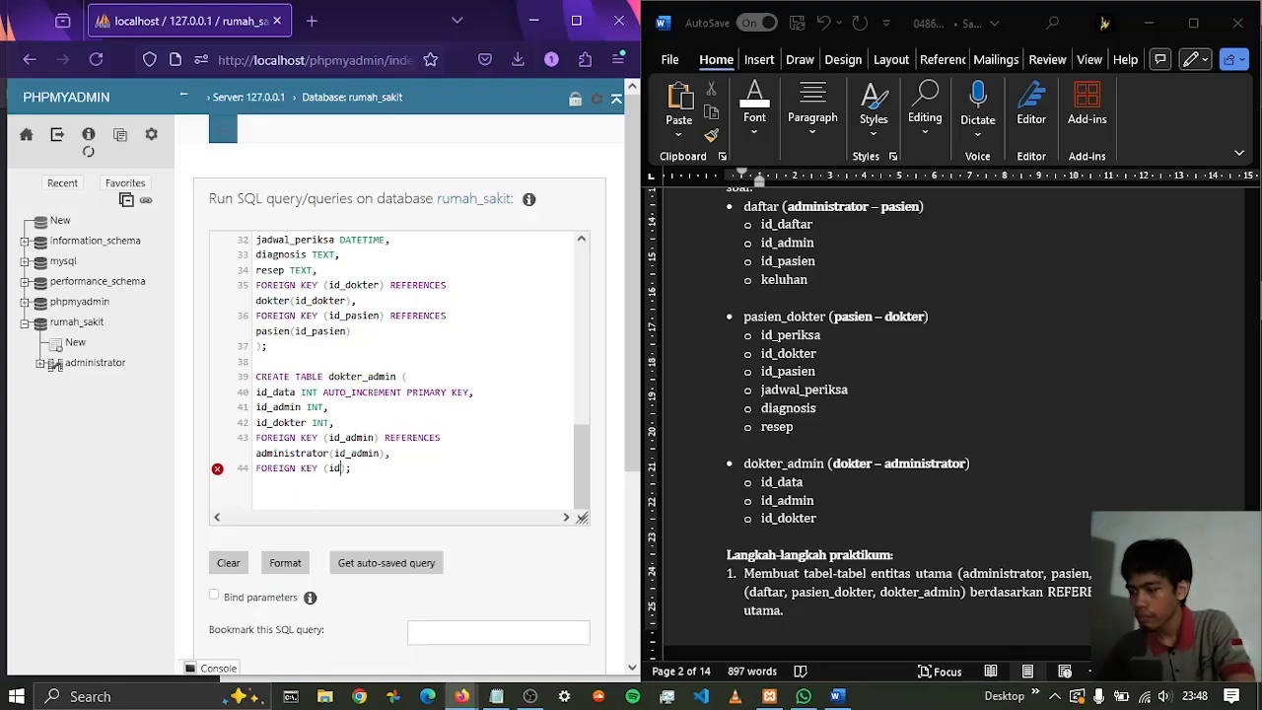
text(_dokt)
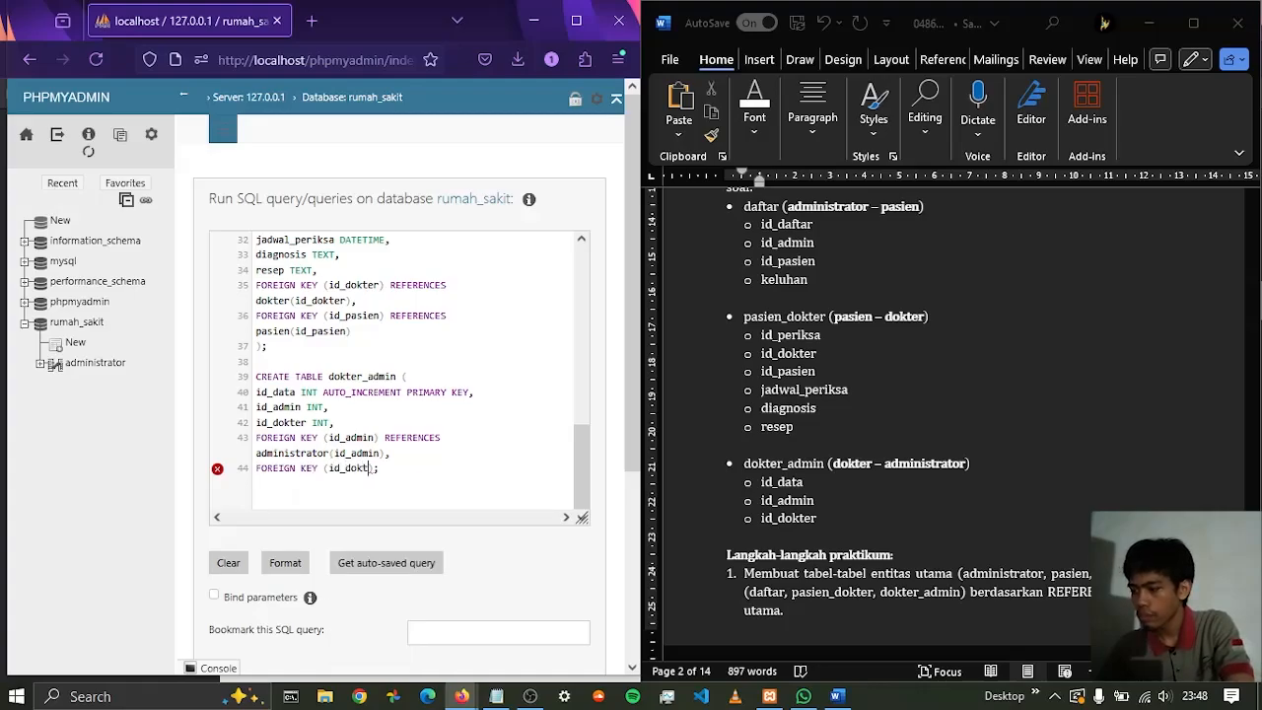
text(er) re)
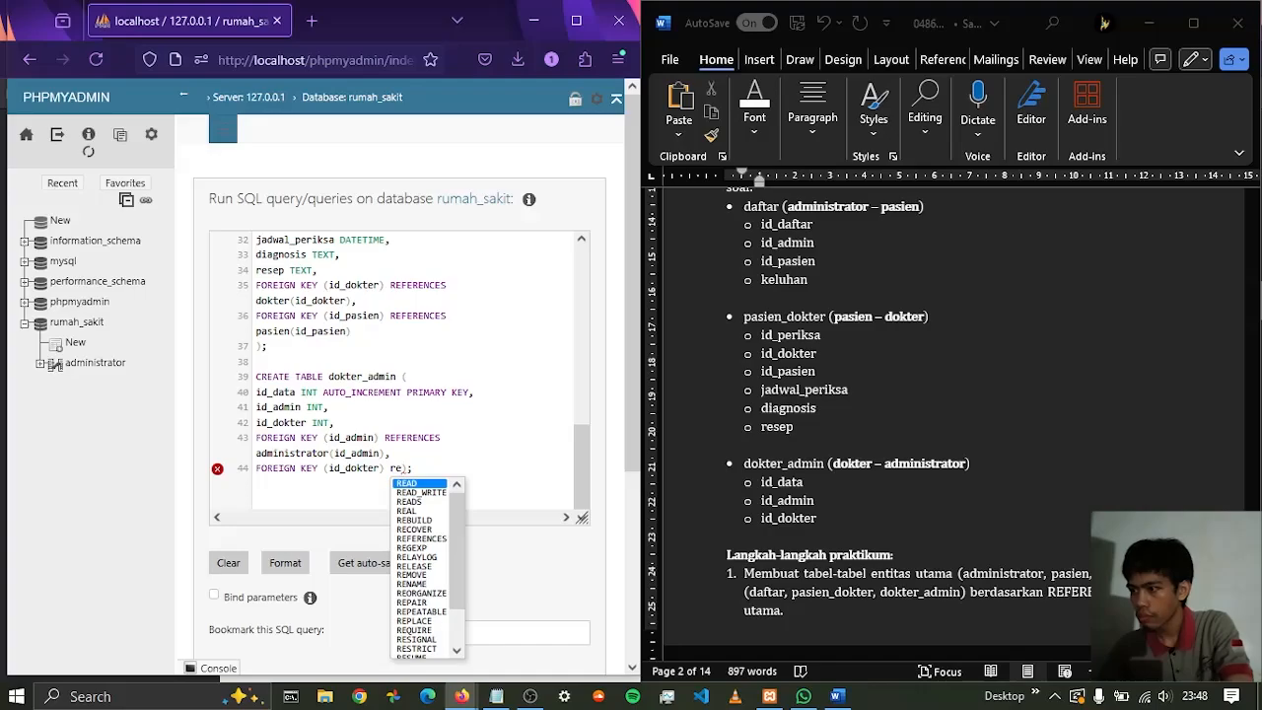
text(FERENCES)
text((id-d)
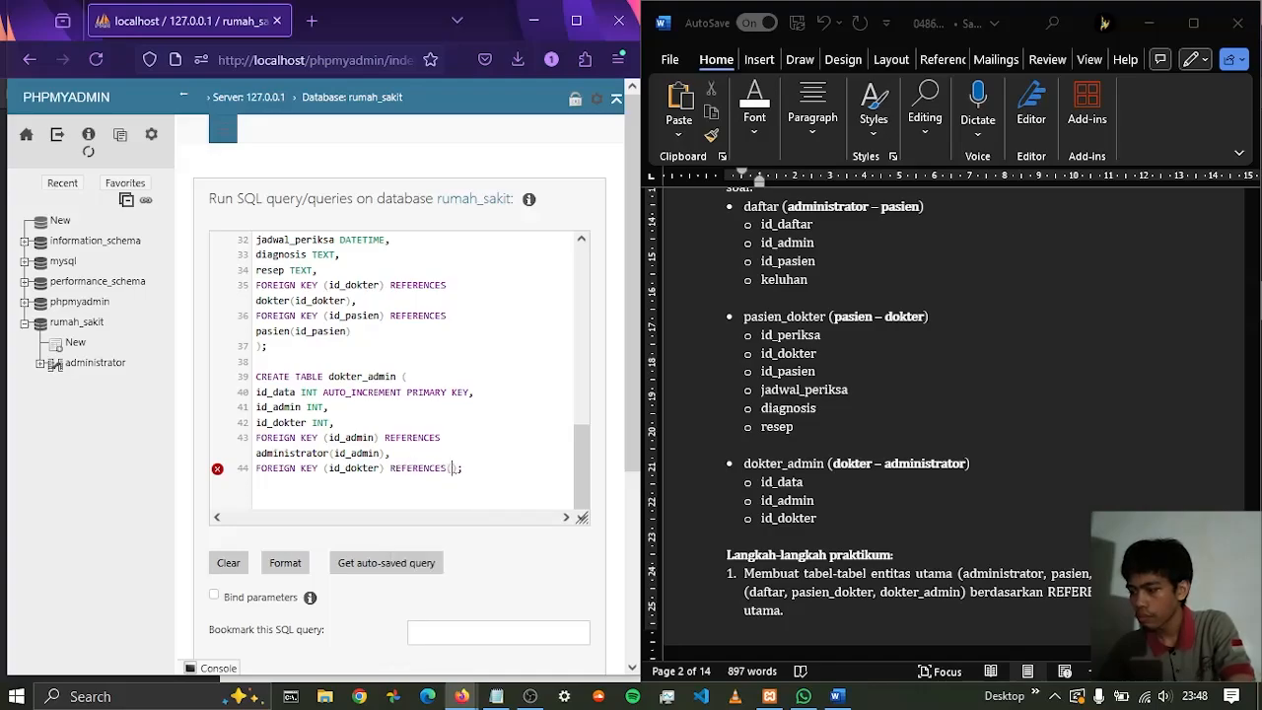
key(BackSpace)
key(BackSpace)
text(_dokter))
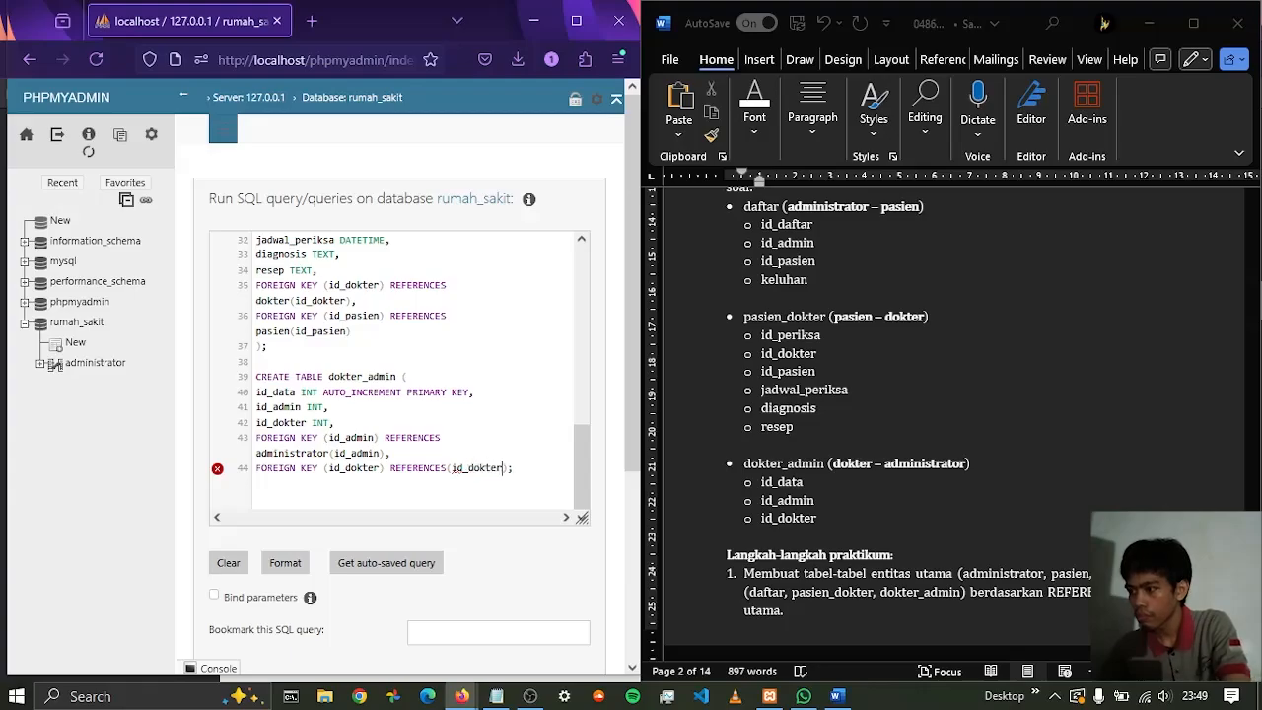
key(BackSpace)
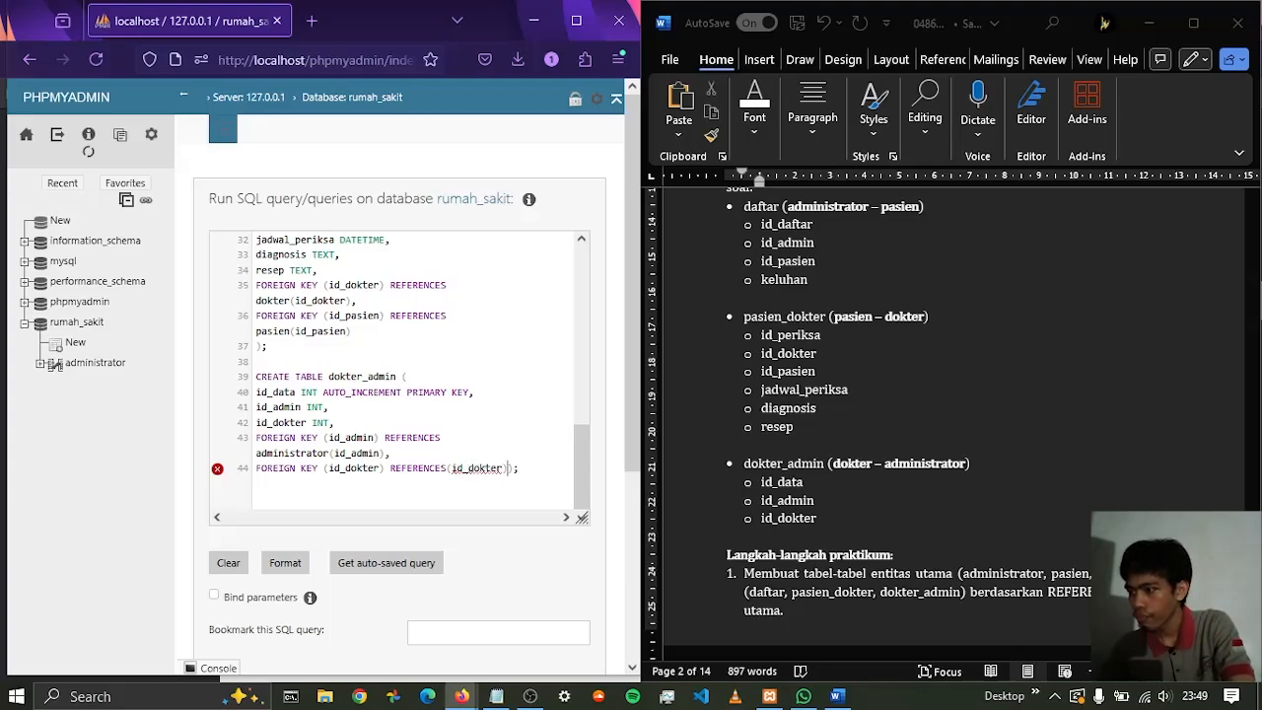
key(Return)
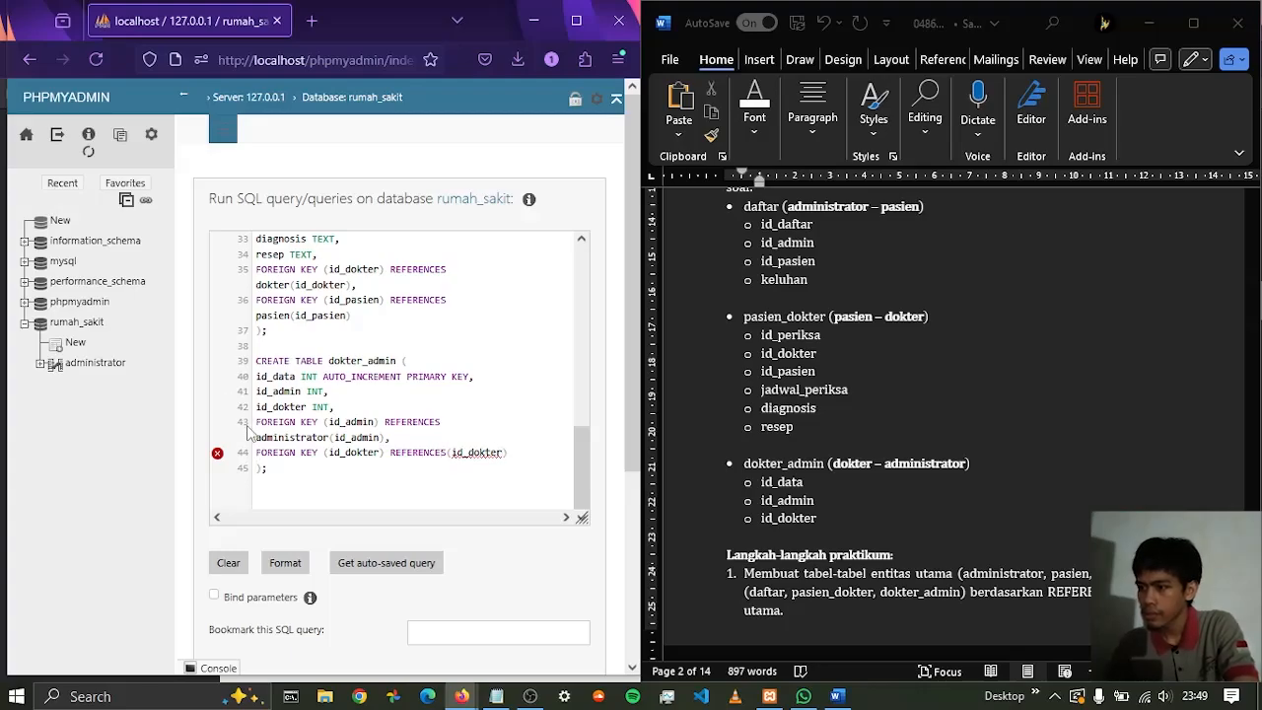
Check the syntax error on the id_dokter foreign key line and retype the brackets around the referenced id_dokter
mouse_move(226, 467)
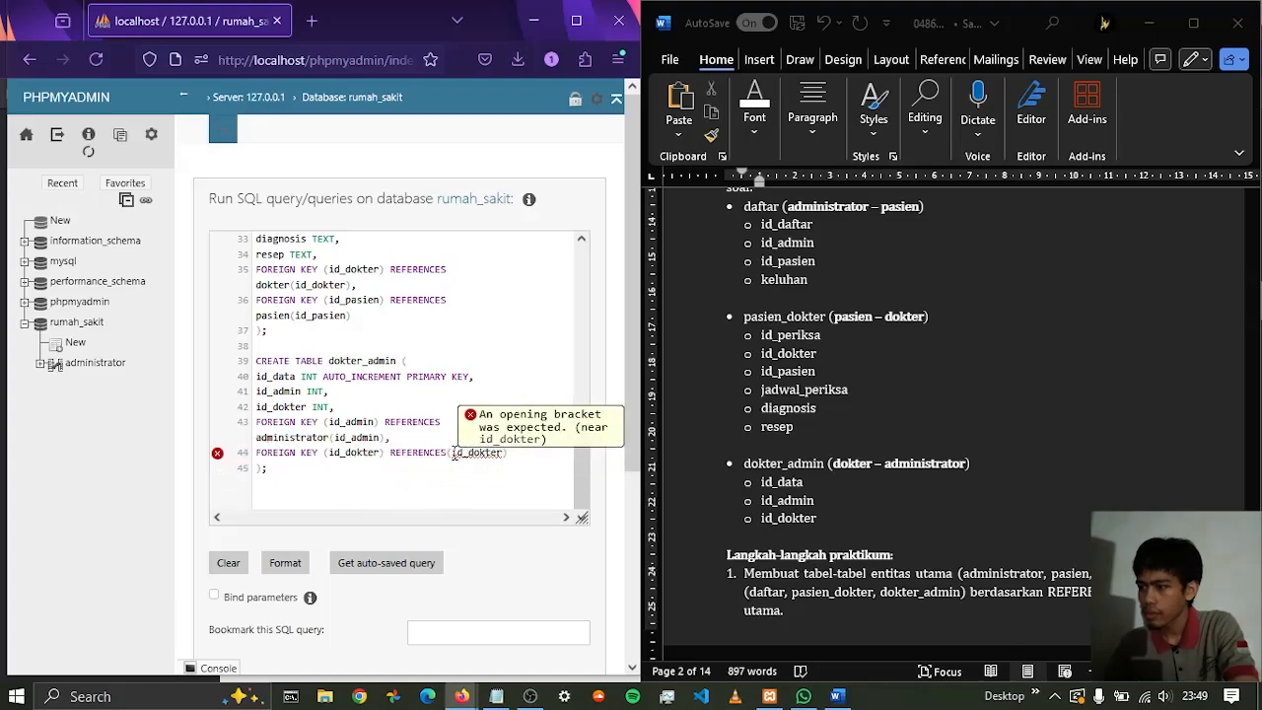
key(BackSpace)
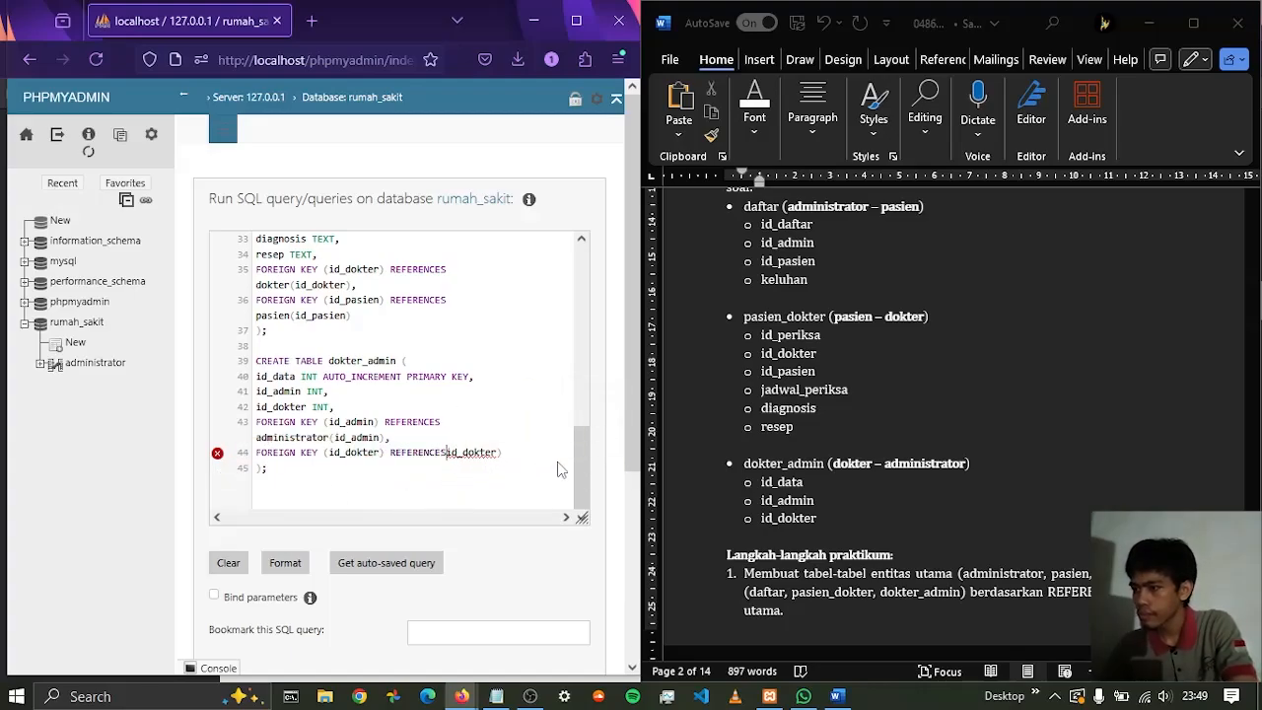
key(ctrl+space)
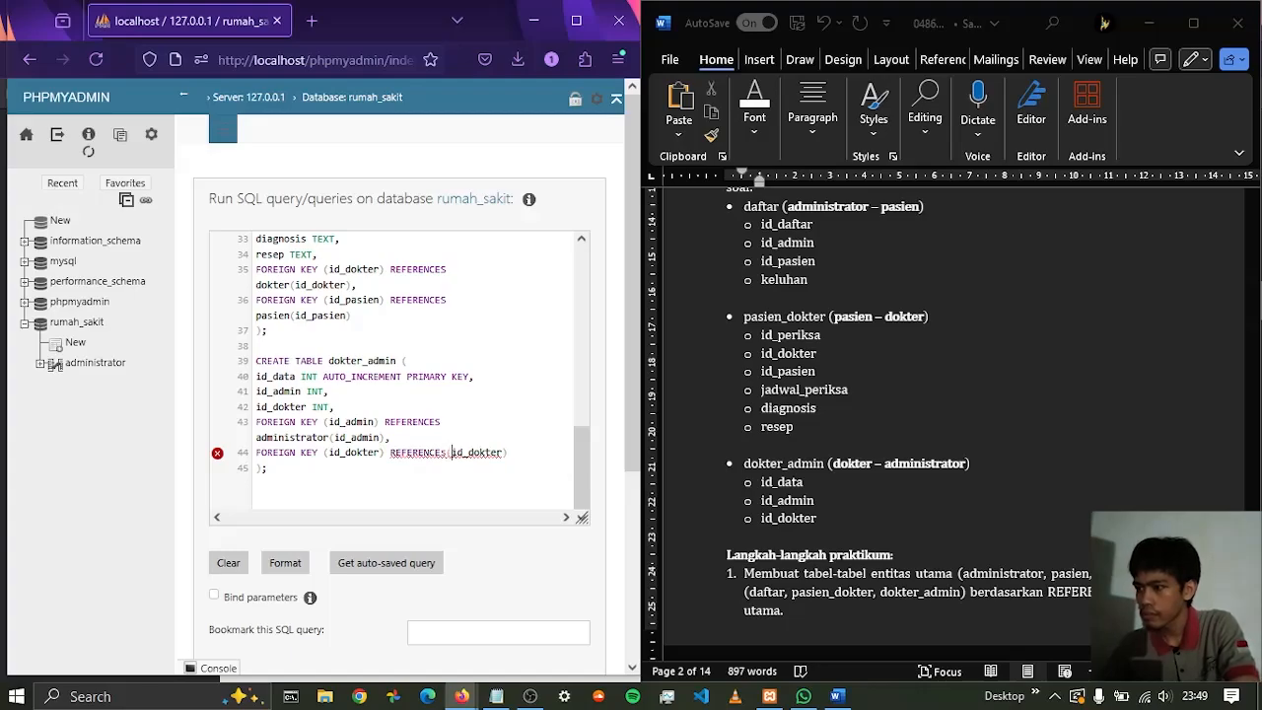
key(Right)
key(Right)
key(Right)
key(Right)
key(Right)
key(Right)
key(Right)
key(Right)
key(Right)
key(Right)
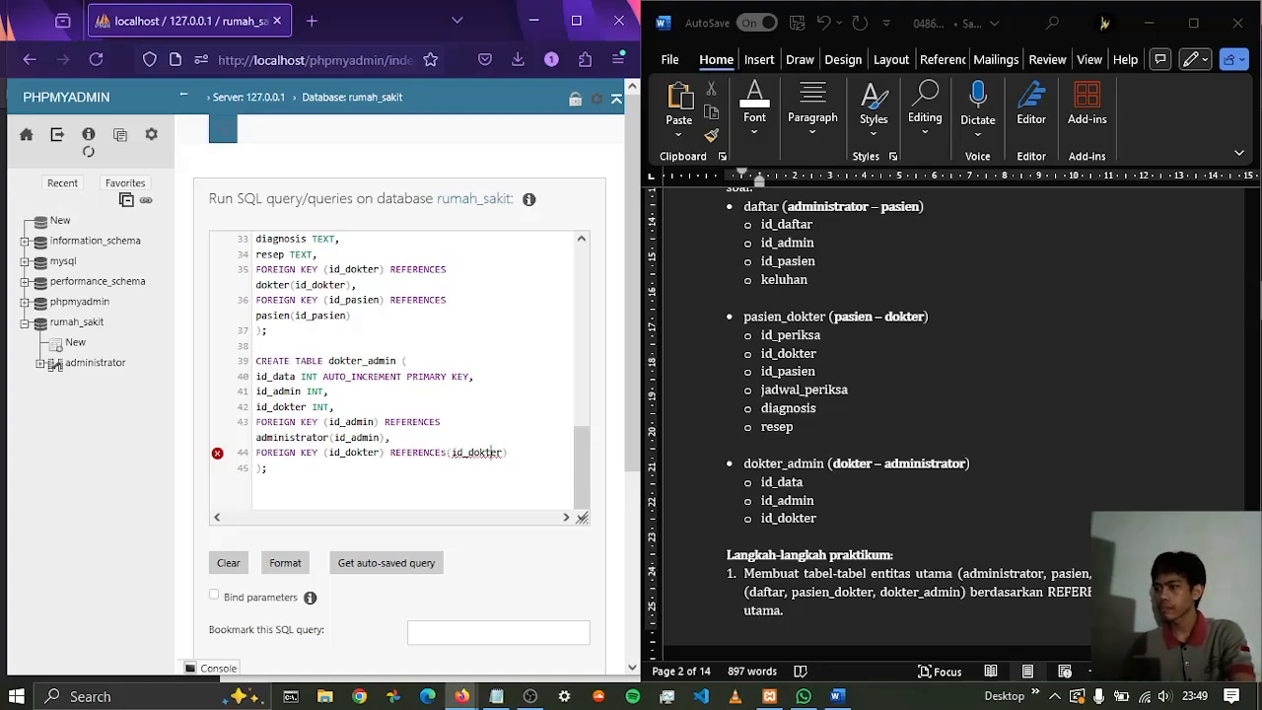
key(BackSpace)
text())
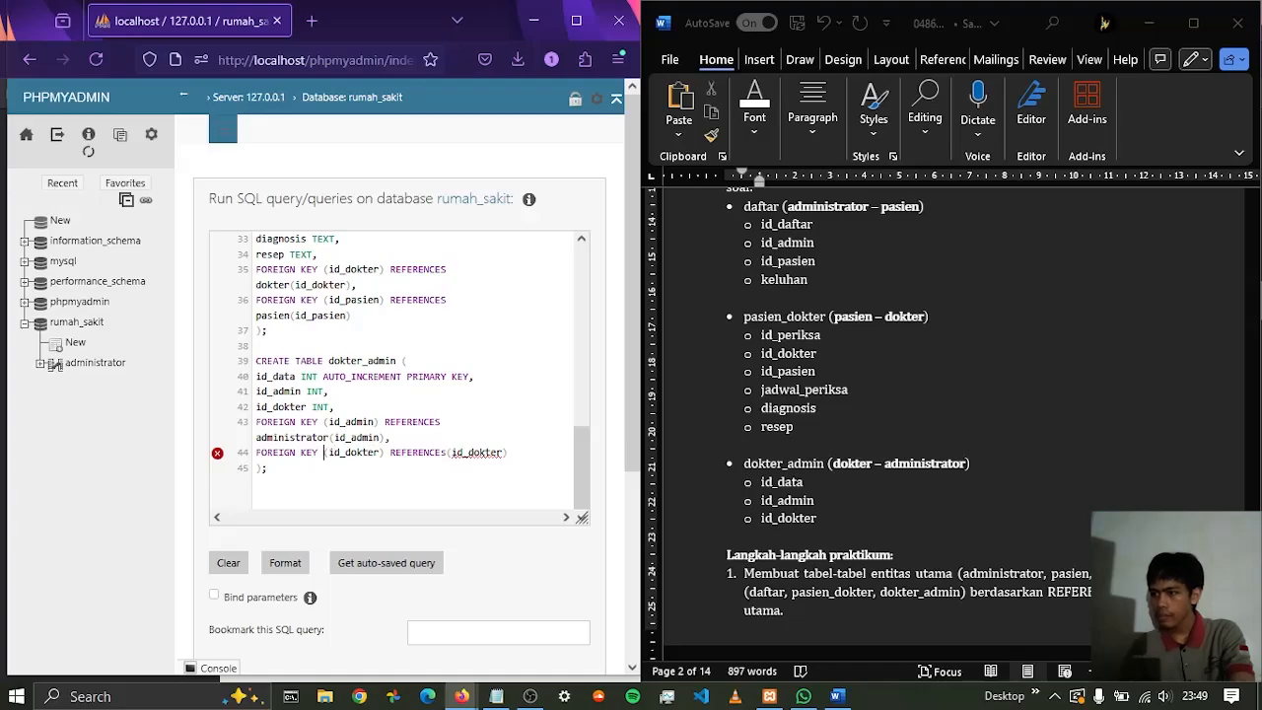
Retype the space and opening bracket between FOREIGN KEY and id_dokter, rechecking the brackets on that line
key(BackSpace)
key(BackSpace)
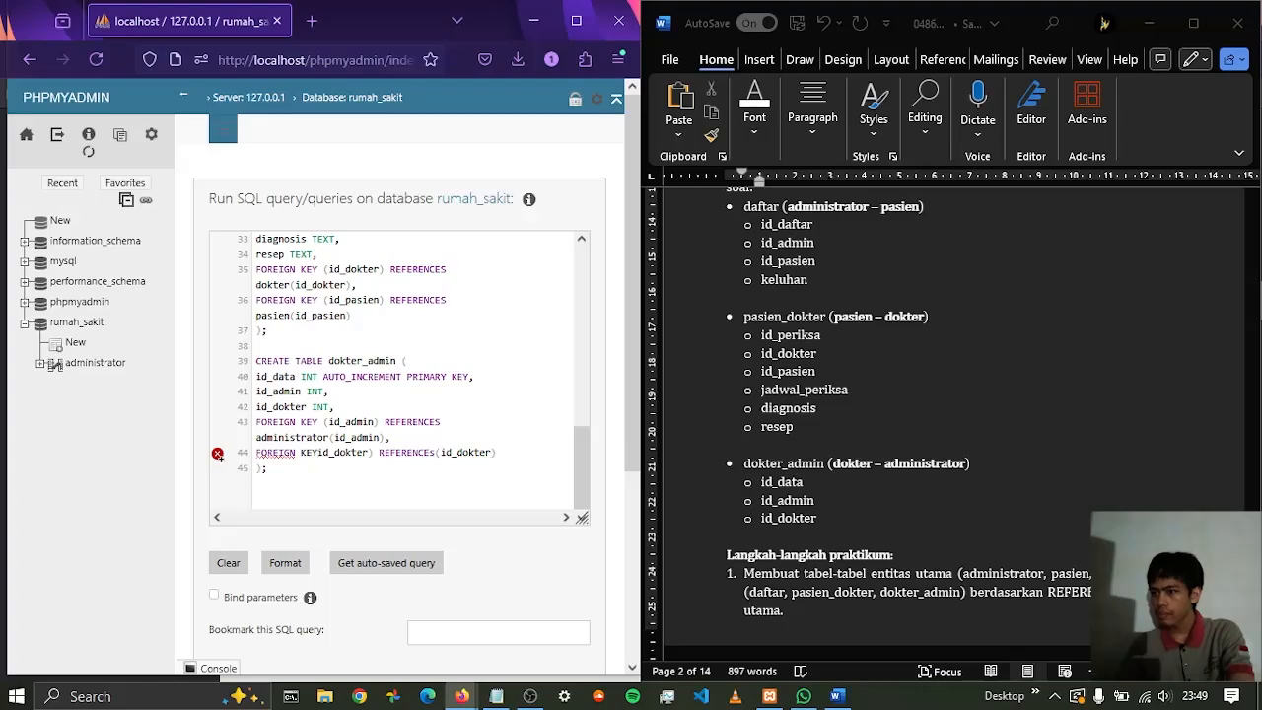
text(()
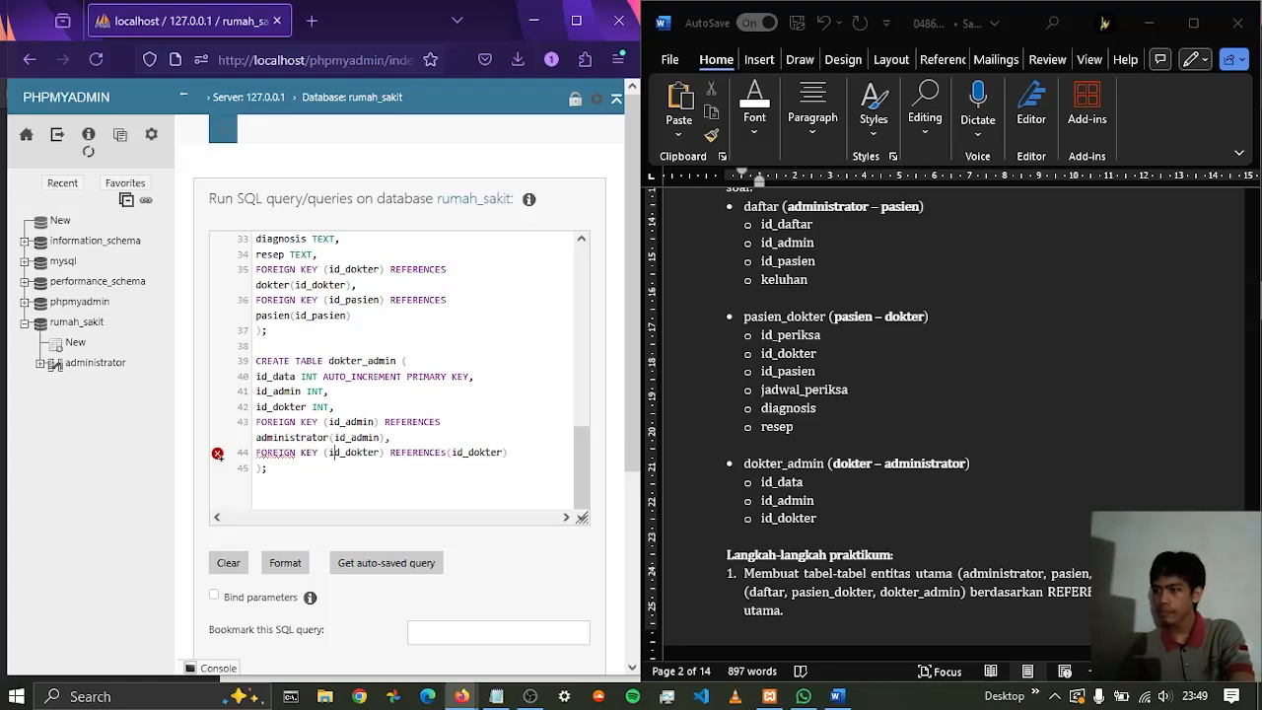
key(Right)
key(Right)
key(Right)
key(Right)
key(Right)
key(Right)
key(BackSpace)
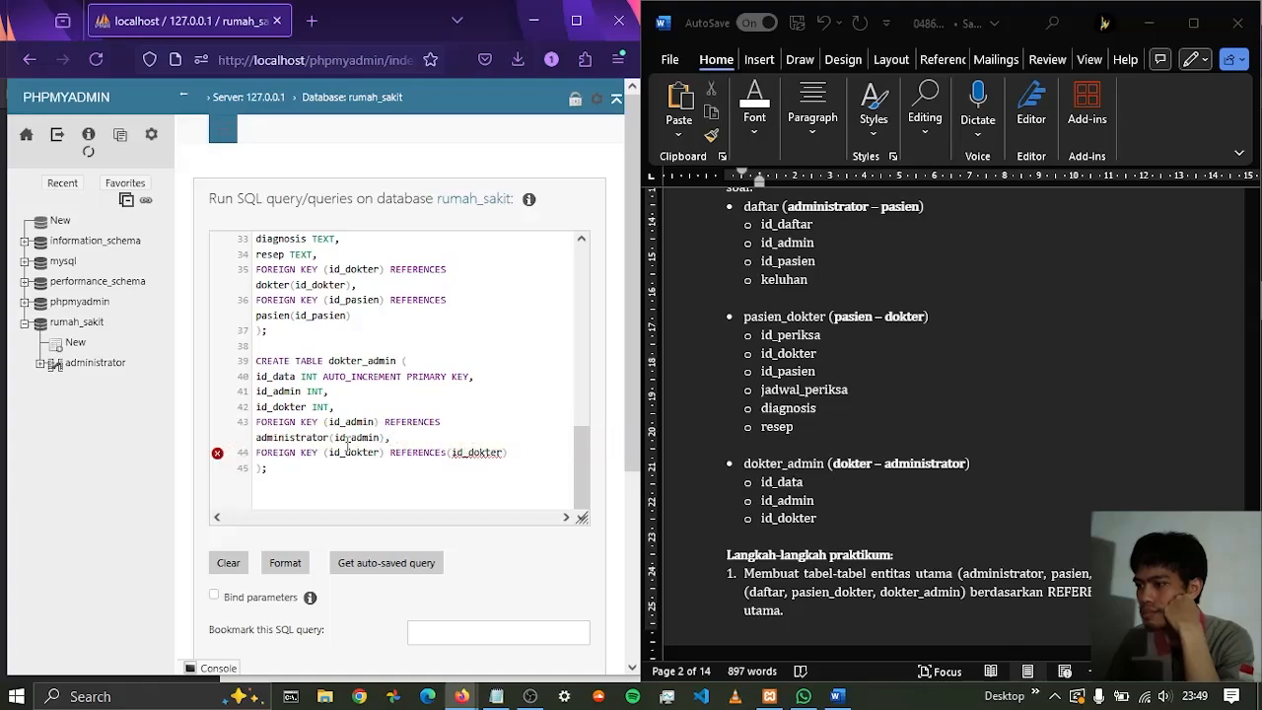
Delete the whole id_dokter foreign key line from the dokter_admin table
click(351, 437)
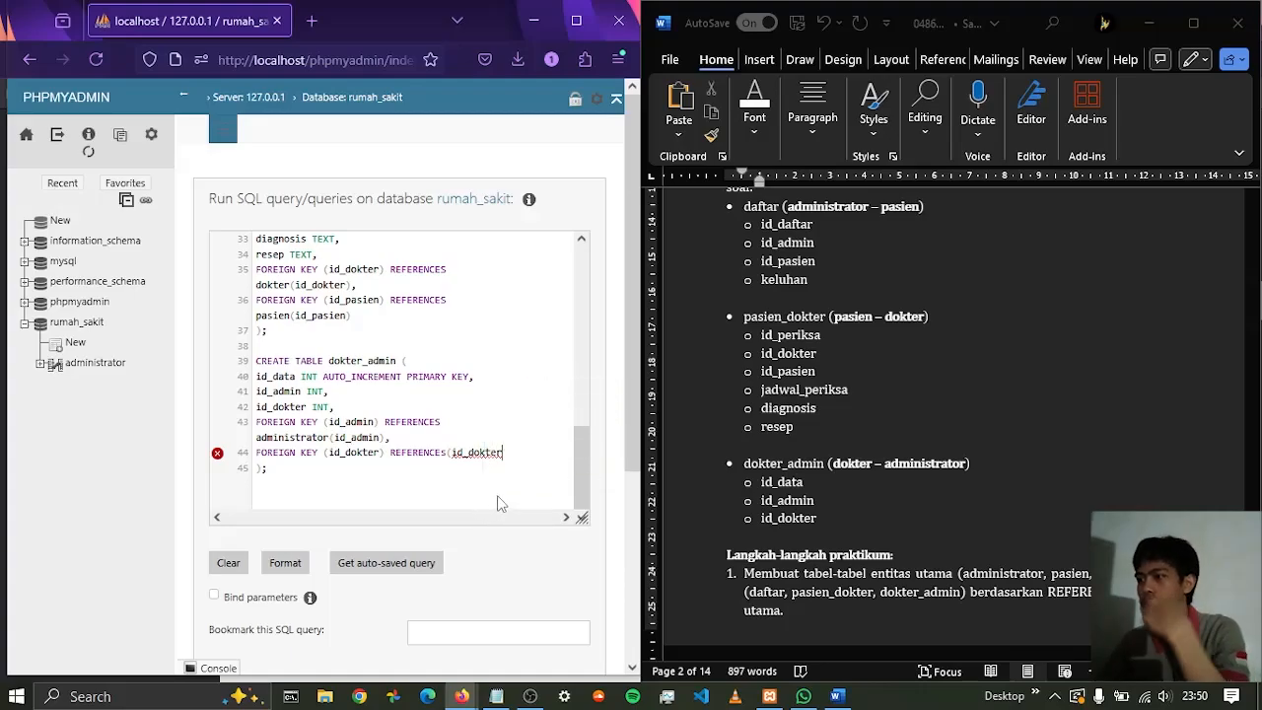
key(BackSpace)
key(BackSpace)
key(BackSpace)
key(BackSpace)
key(BackSpace)
key(BackSpace)
key(BackSpace)
key(BackSpace)
key(BackSpace)
key(BackSpace)
key(BackSpace)
key(BackSpace)
key(BackSpace)
key(BackSpace)
key(BackSpace)
key(BackSpace)
key(BackSpace)
key(BackSpace)
key(BackSpace)
key(BackSpace)
key(BackSpace)
key(BackSpace)
key(BackSpace)
key(BackSpace)
key(BackSpace)
key(BackSpace)
key(BackSpace)
key(BackSpace)
key(BackSpace)
key(BackSpace)
key(BackSpace)
key(BackSpace)
key(BackSpace)
key(BackSpace)
key(BackSpace)
key(BackSpace)
key(BackSpace)
key(BackSpace)
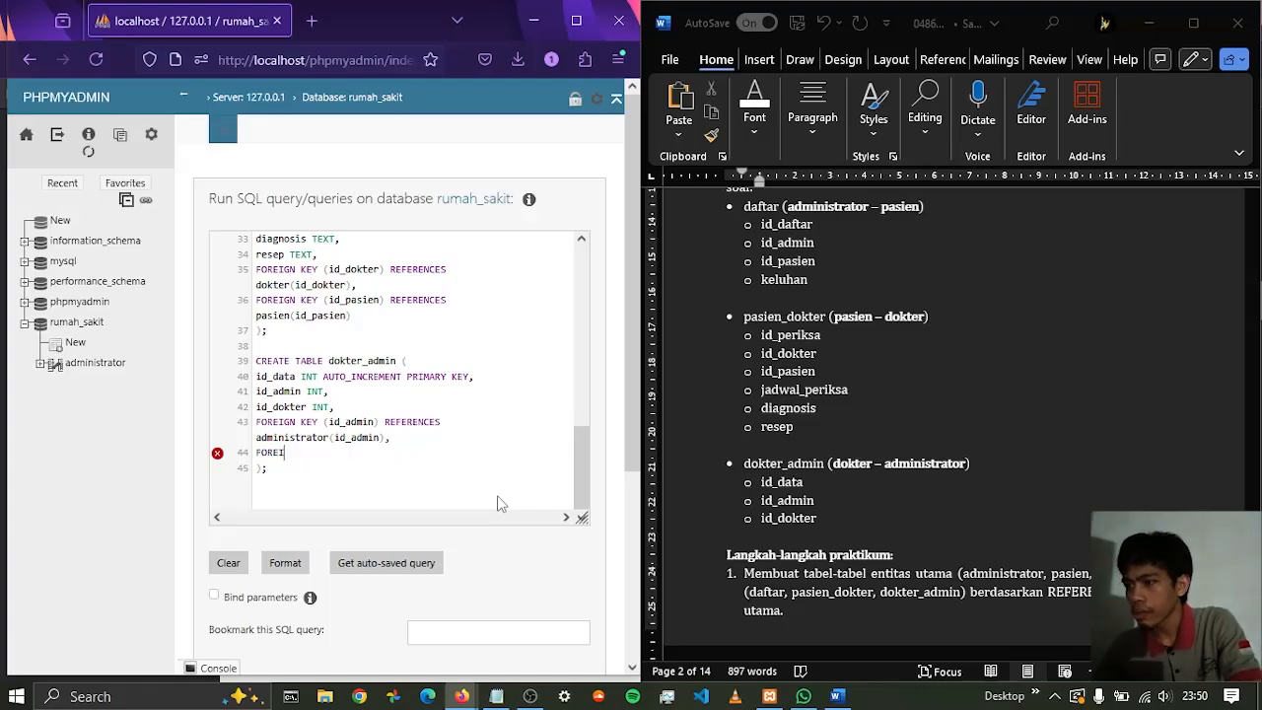
key(BackSpace)
key(BackSpace)
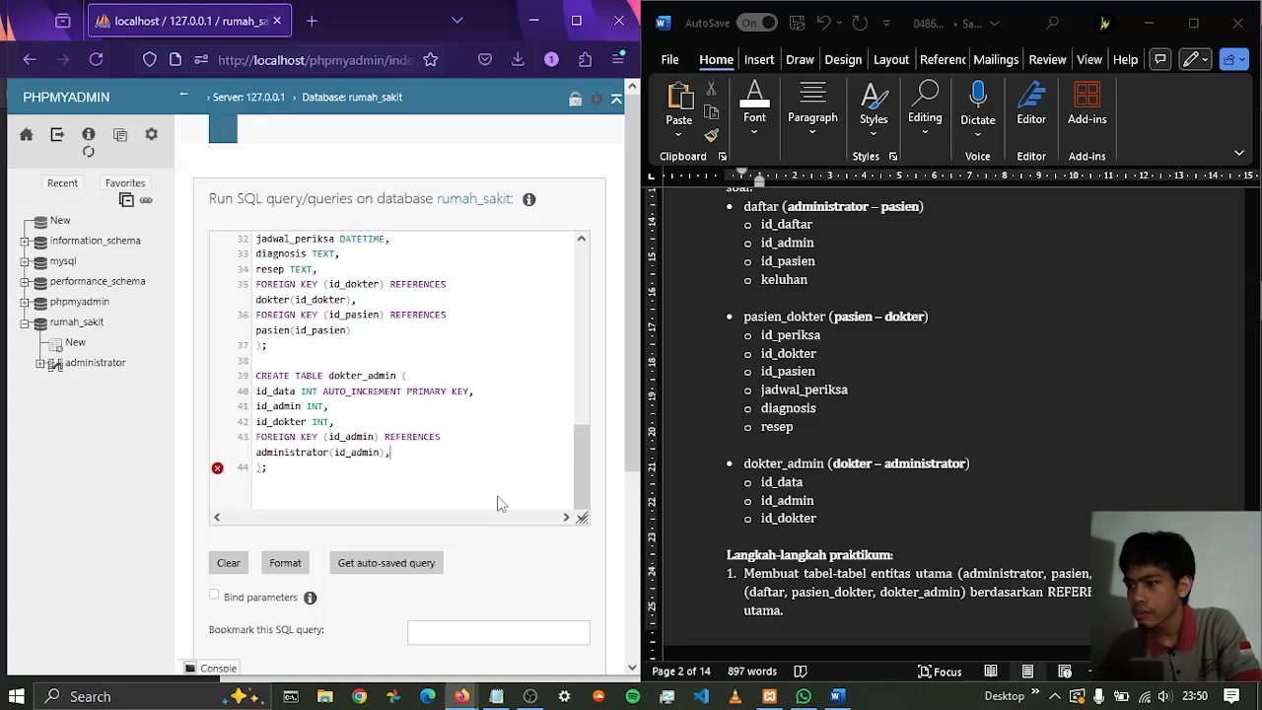
Retype the closing bracket, comma and line break after administrator(id_admin, leaving the table's closing bracket and semicolon on the next line
key(Return)
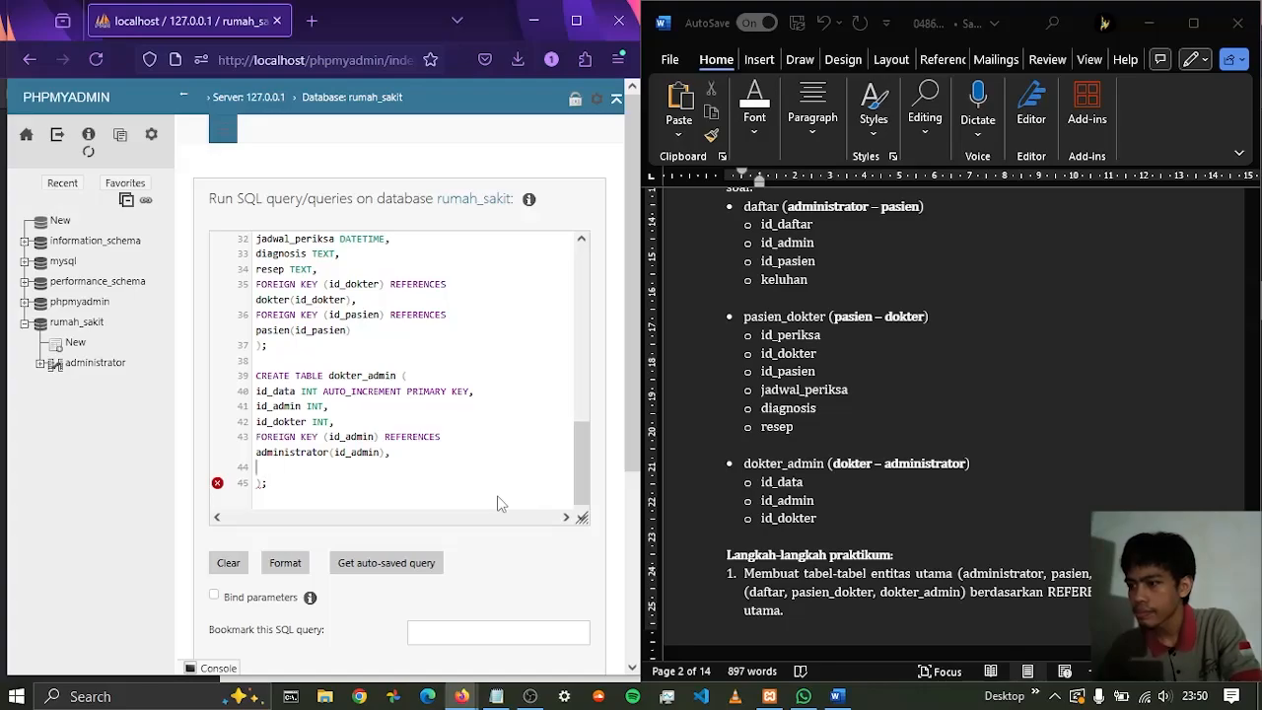
key(Delete)
key(Delete)
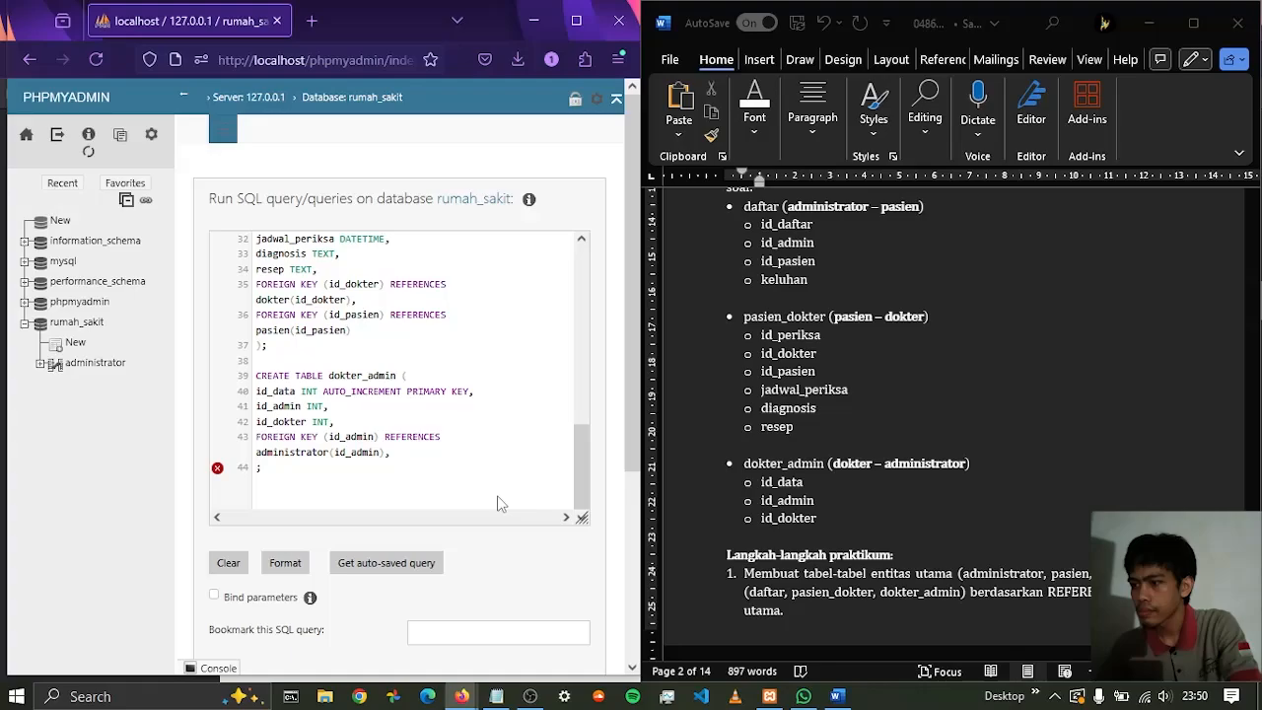
key(BackSpace)
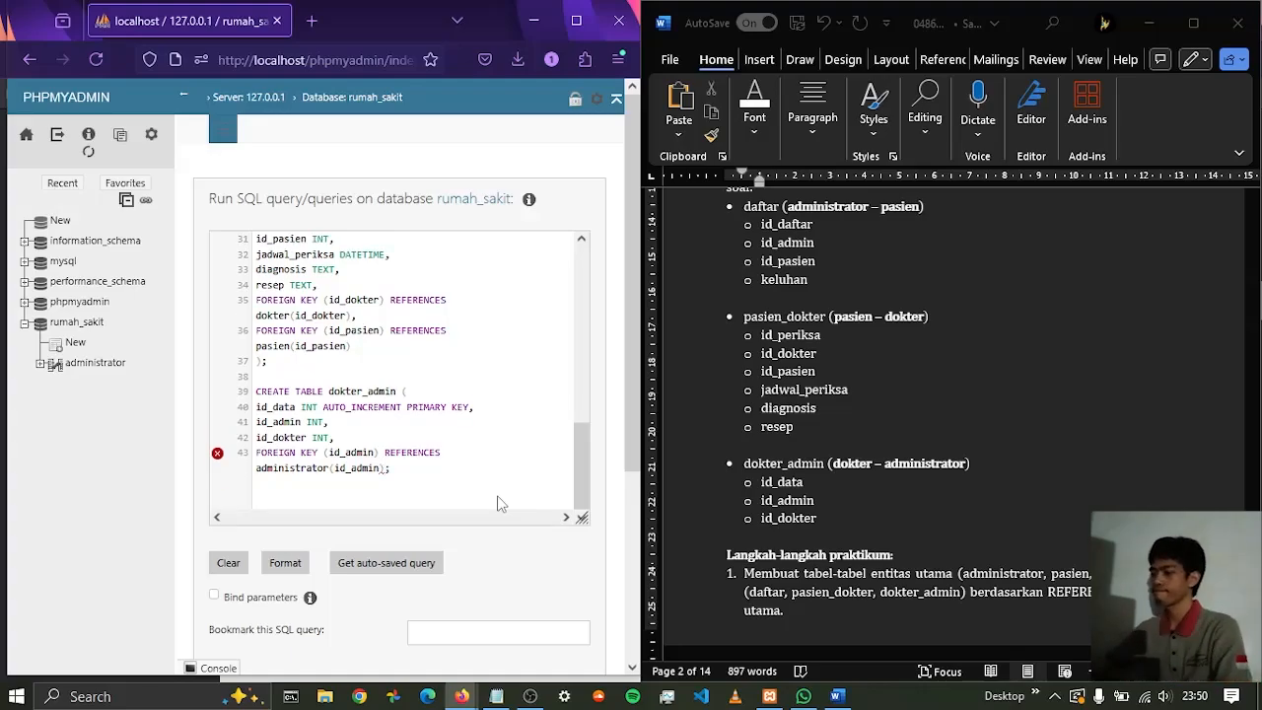
text())
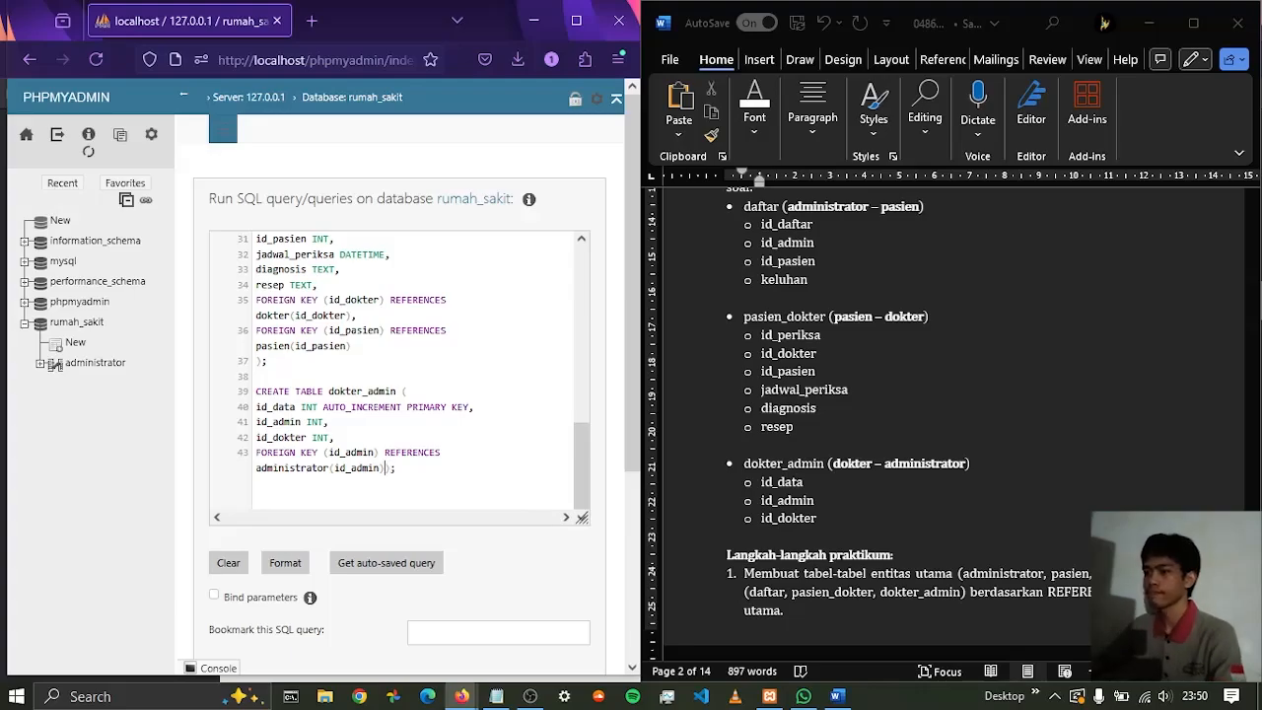
text(,)
key(Return)
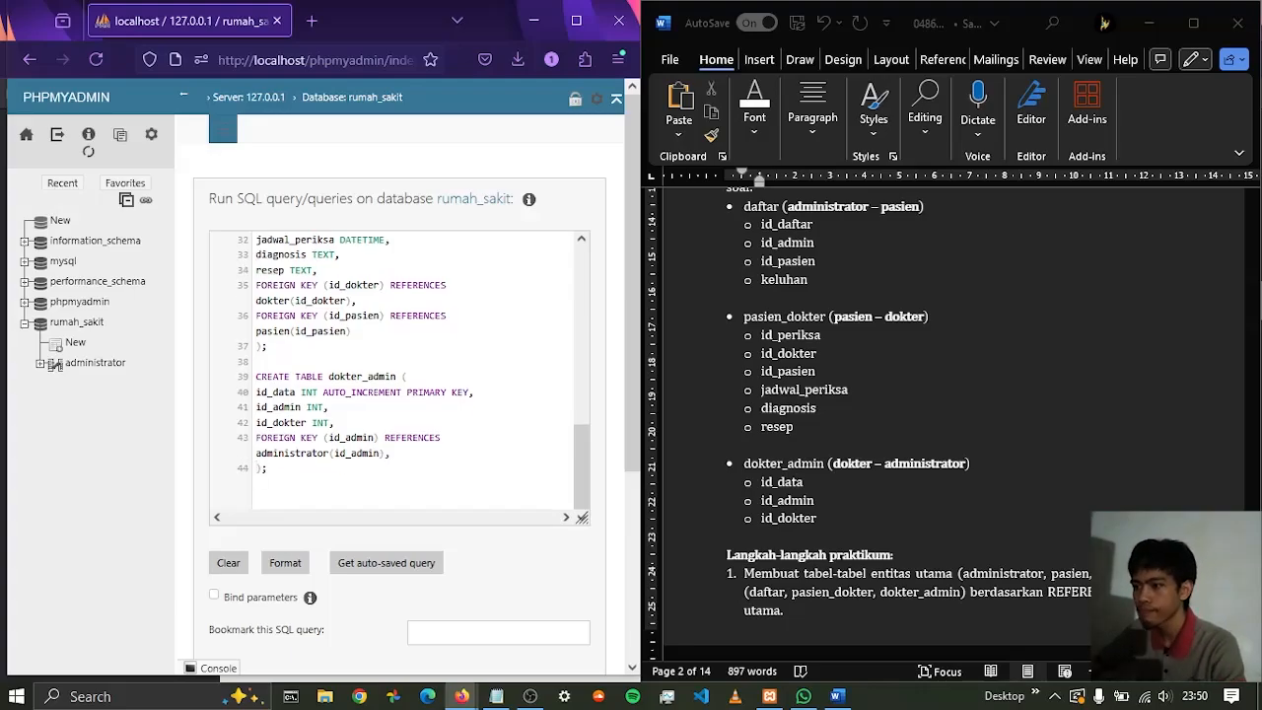
Begin a second foreign key line in the dokter_admin table with FOREIGN KEY (id_dokter
text(fore)
key(Return)
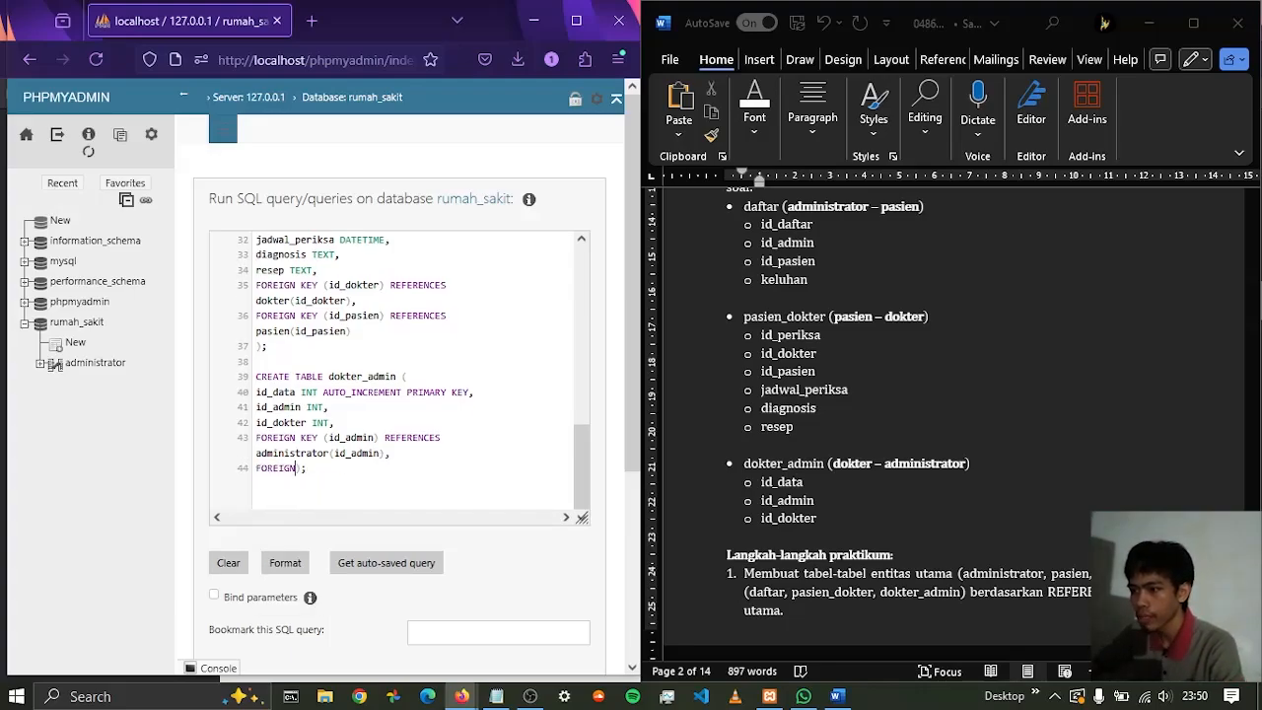
text(key)
key(Return)
text((id_ad)
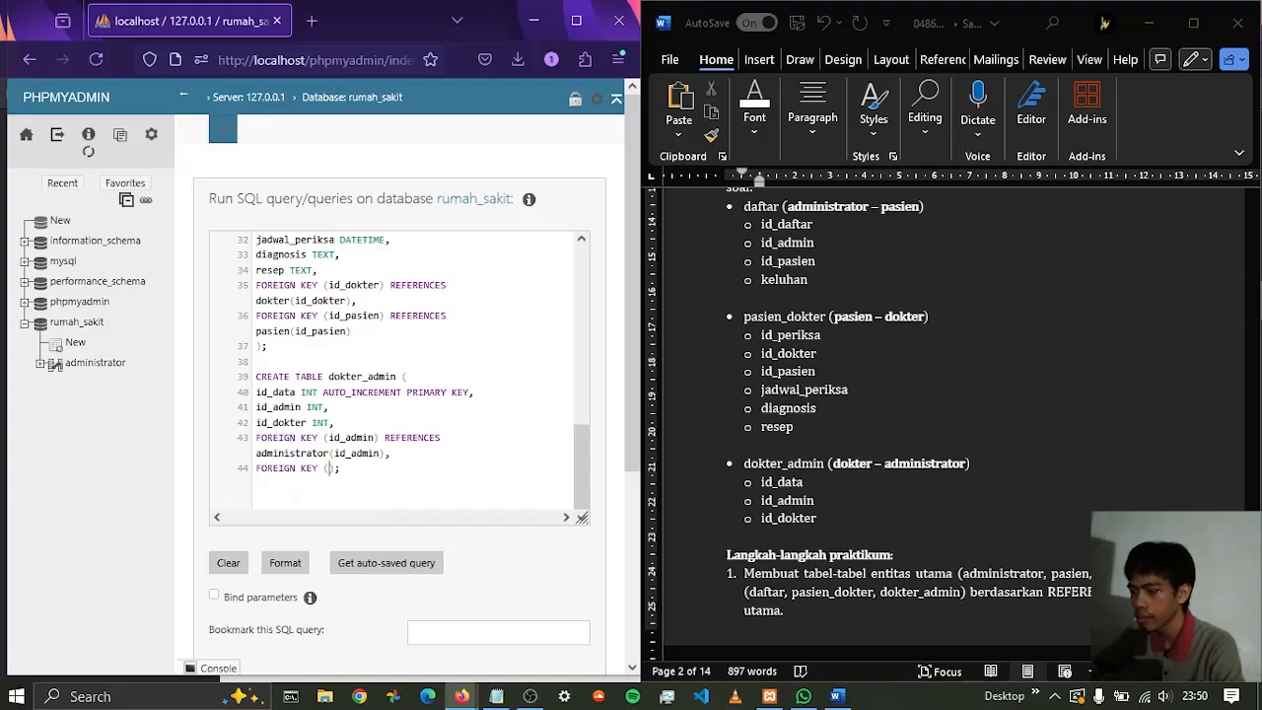
text(min)
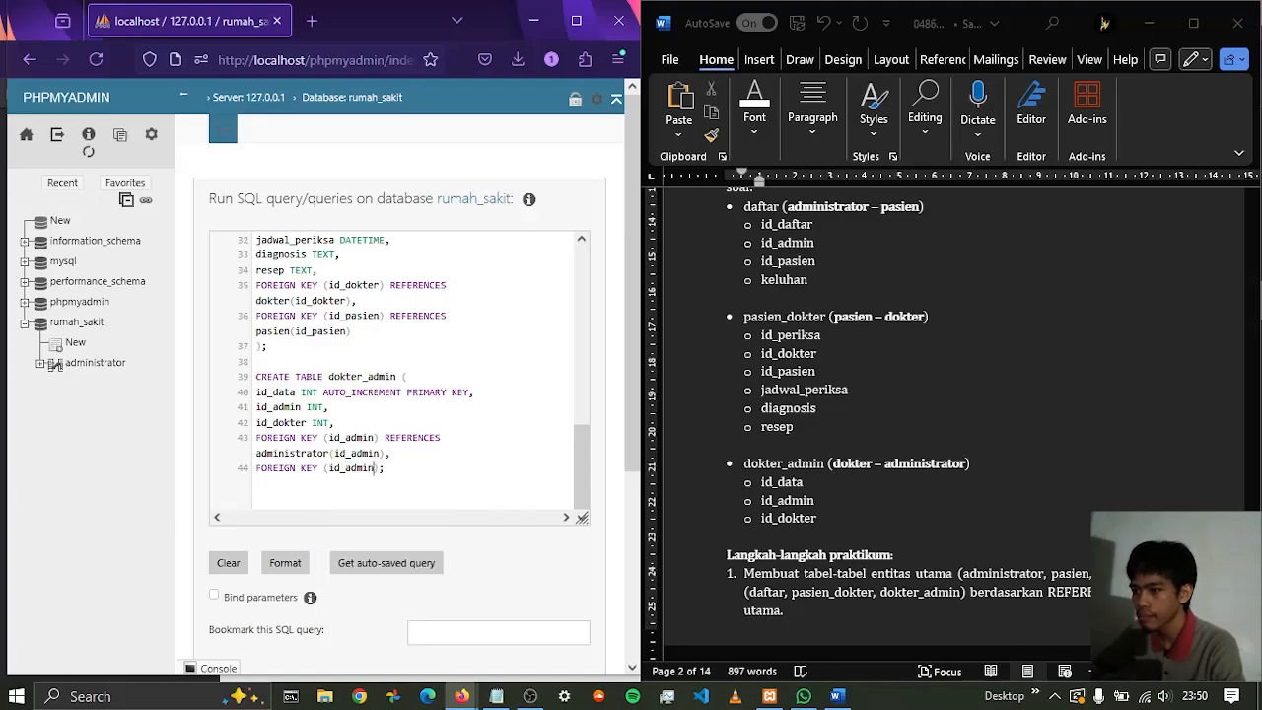
key(BackSpace)
key(BackSpace)
key(BackSpace)
key(BackSpace)
text(dokter)
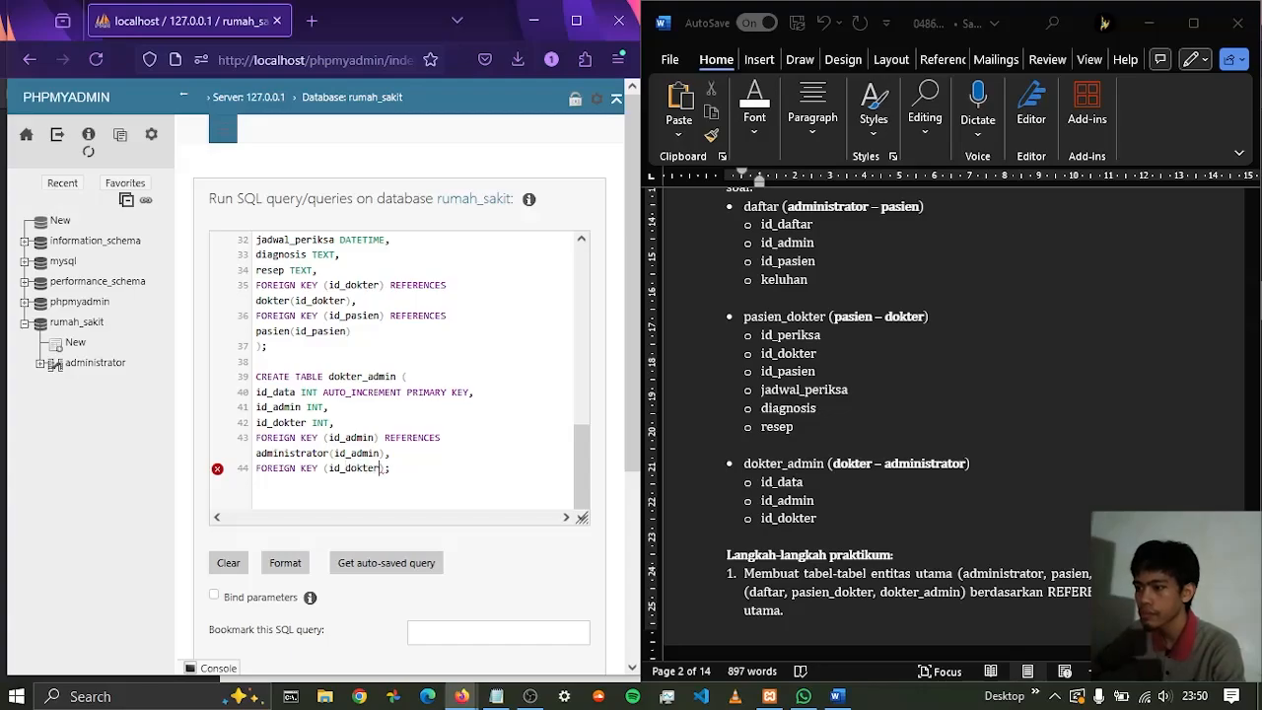
text() REFERENCES)
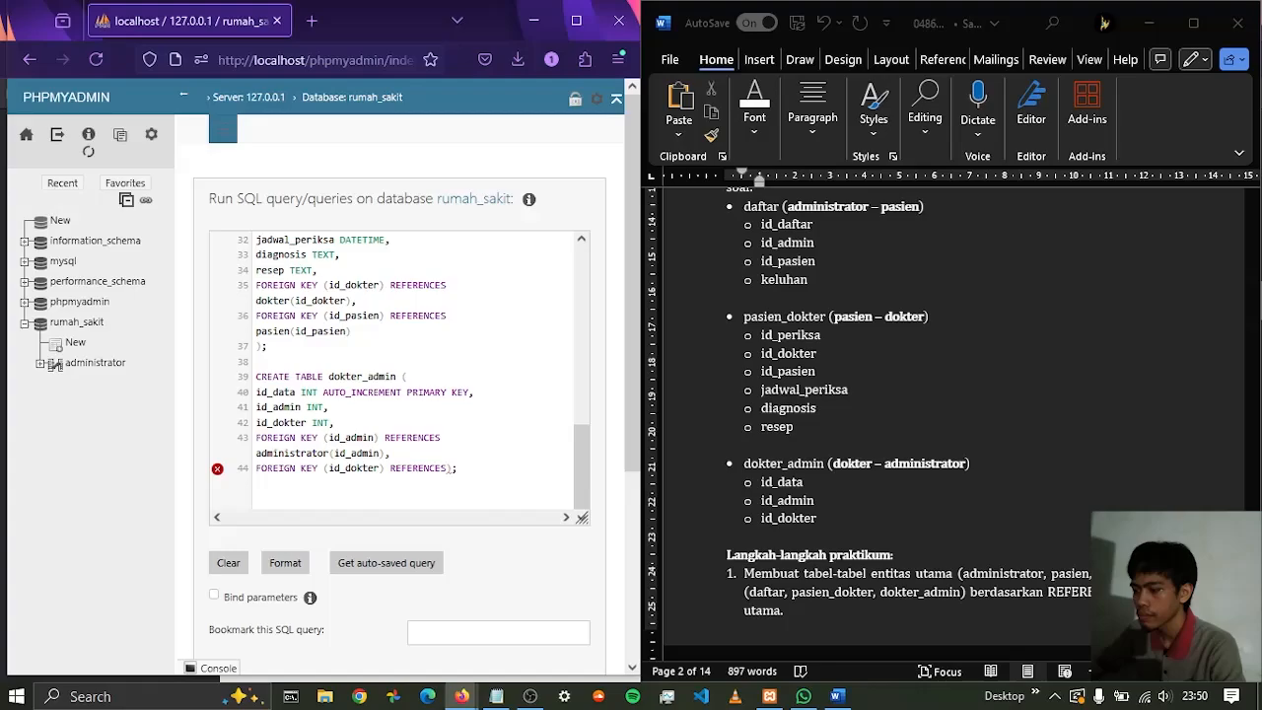
text((id_dokter))
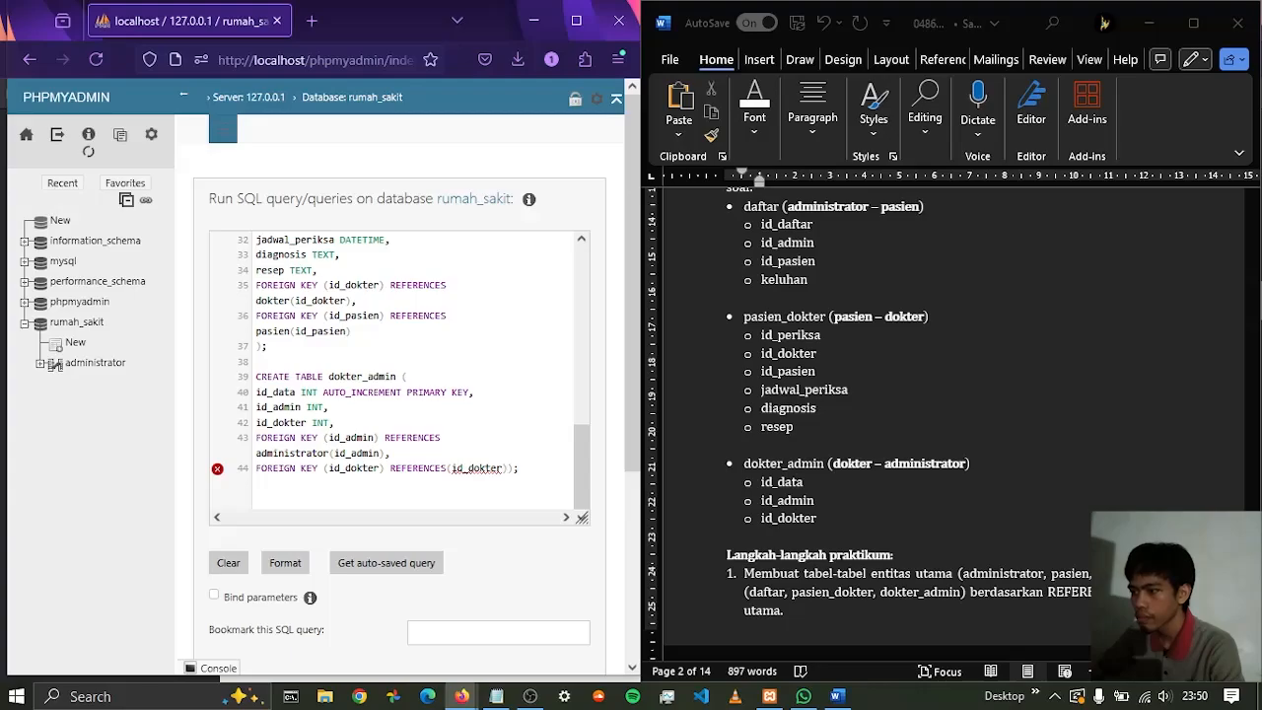
Complete that line with ) REFERENCES(id_dokter) and put the table's closing bracket and semicolon on their own line
key(Return)
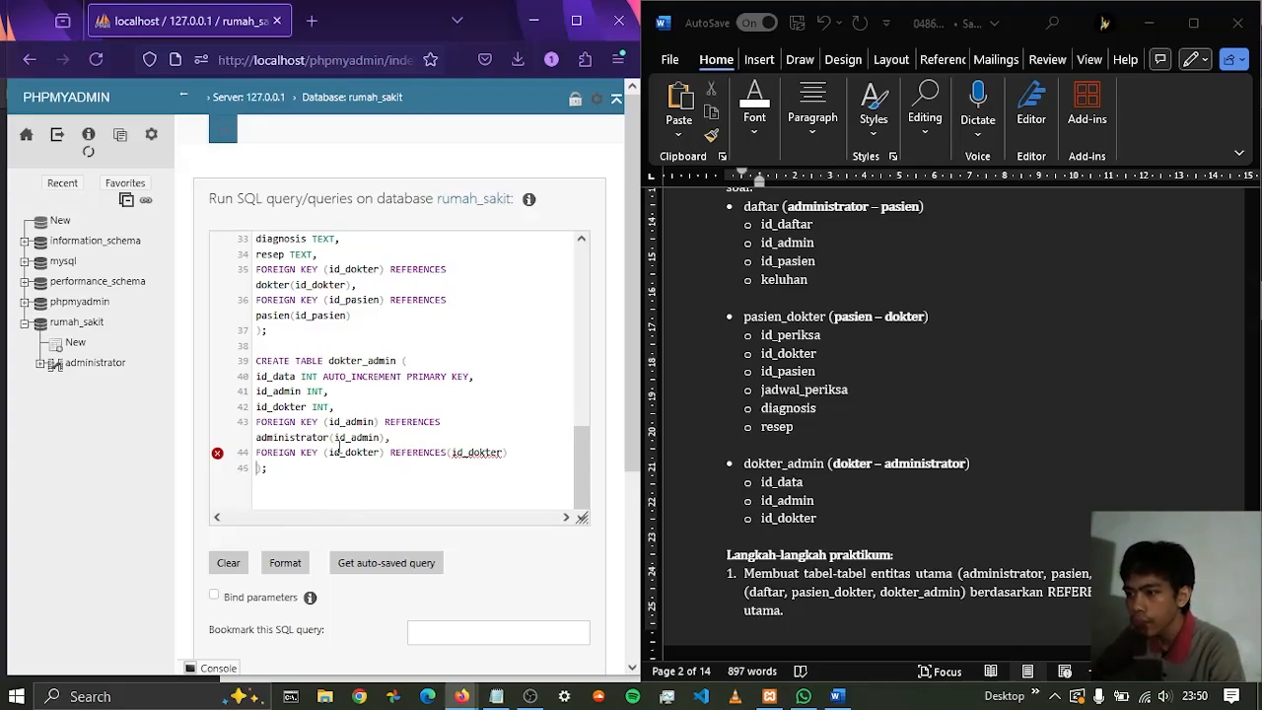
Insert the table name dokter before the referenced (id_dokter) in dokter_admin's last foreign key, following the SQL screenshot in the Word report
scroll(948, 466, down, 15)
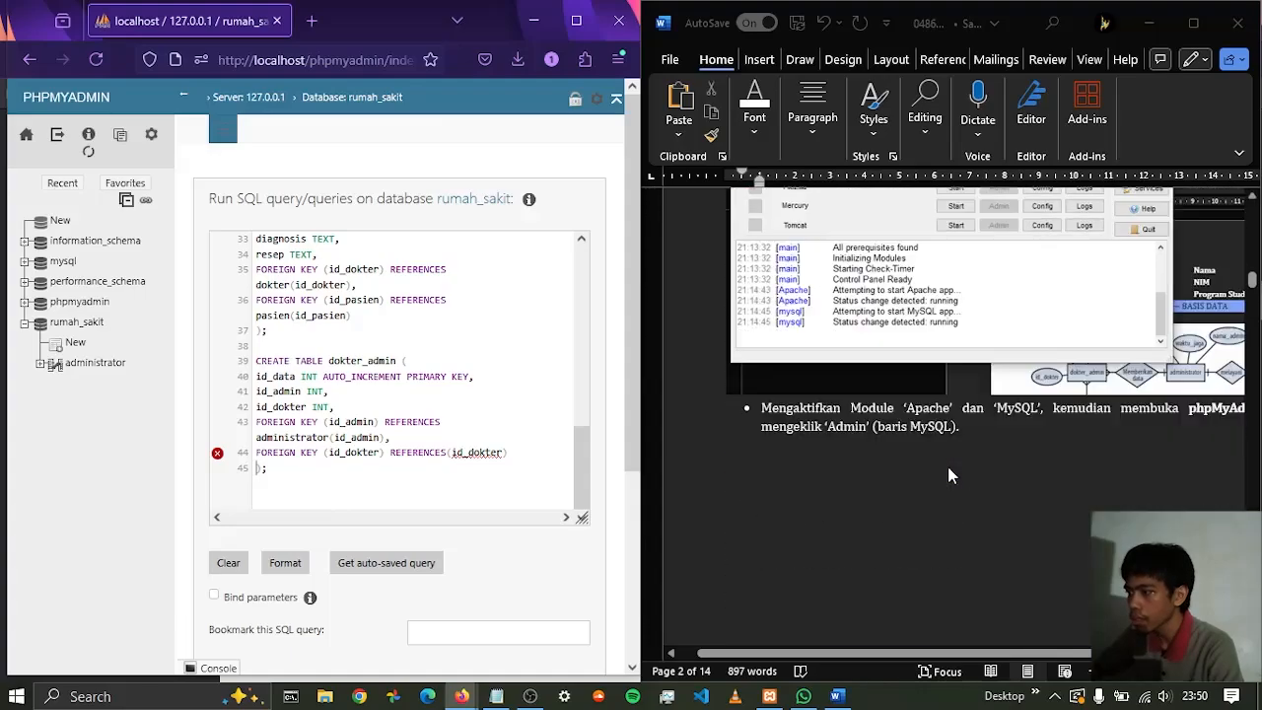
scroll(947, 474, down, 15)
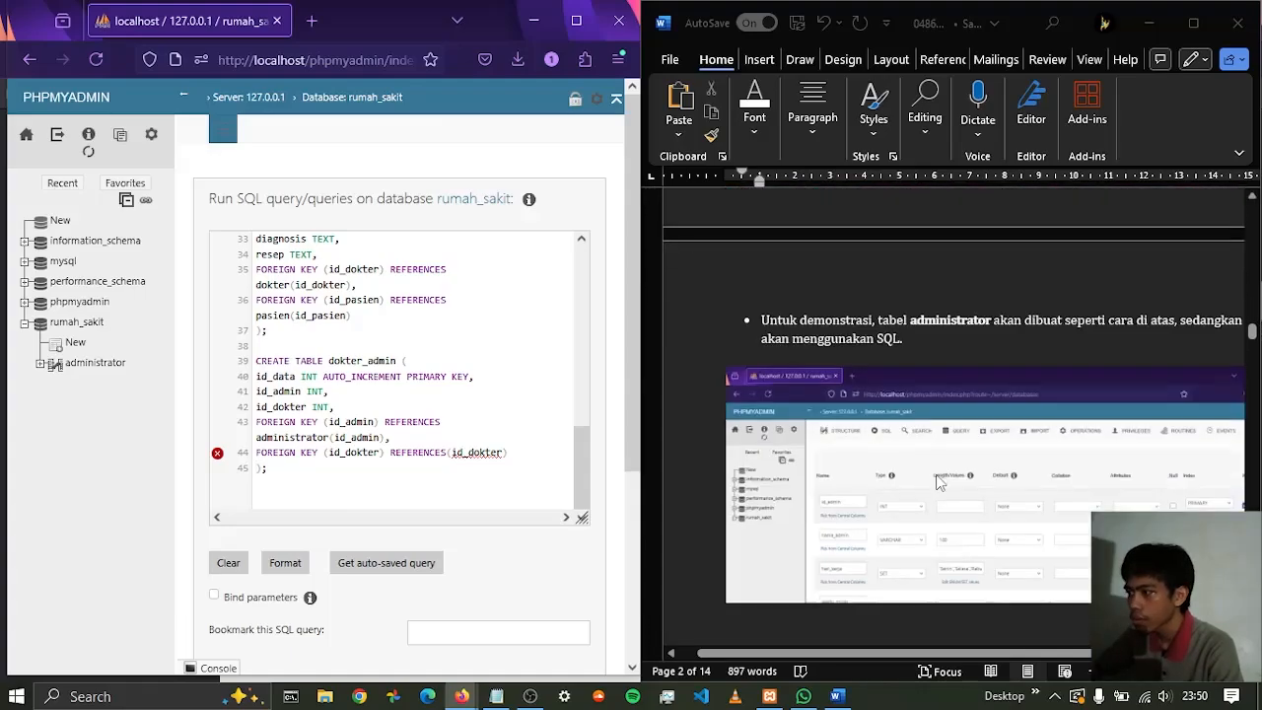
scroll(939, 467, down, 15)
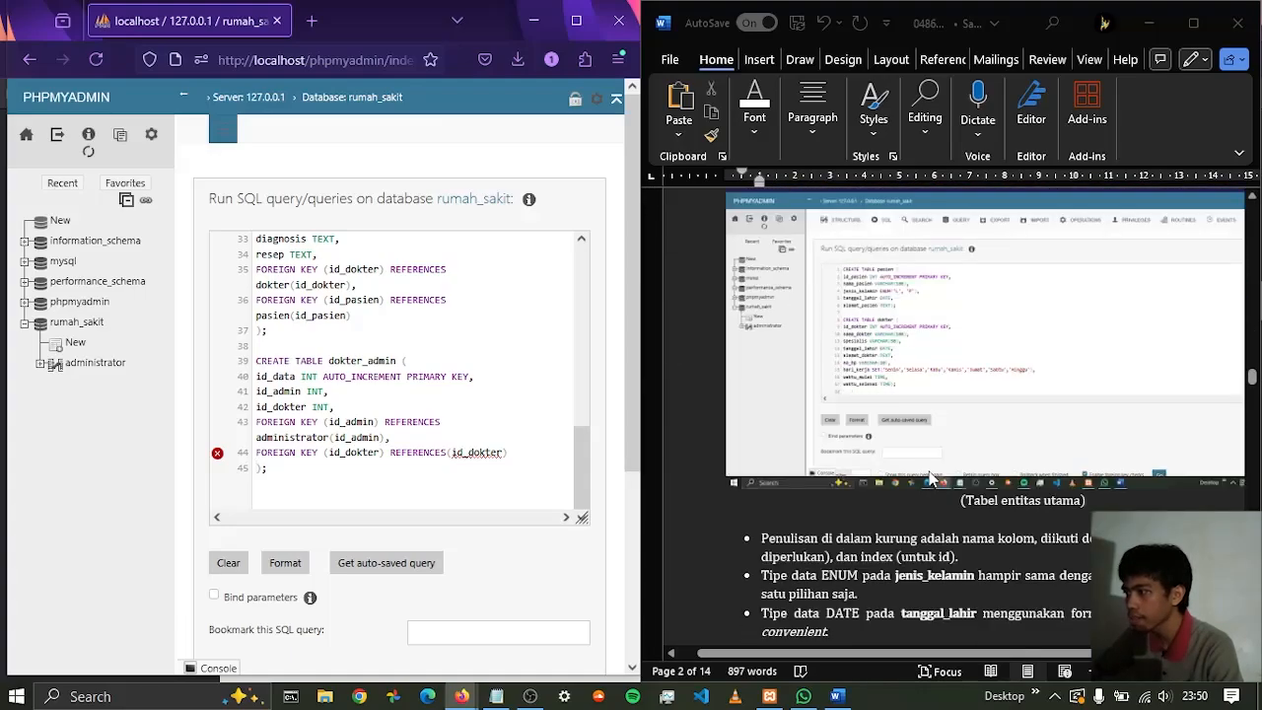
scroll(912, 471, down, 10)
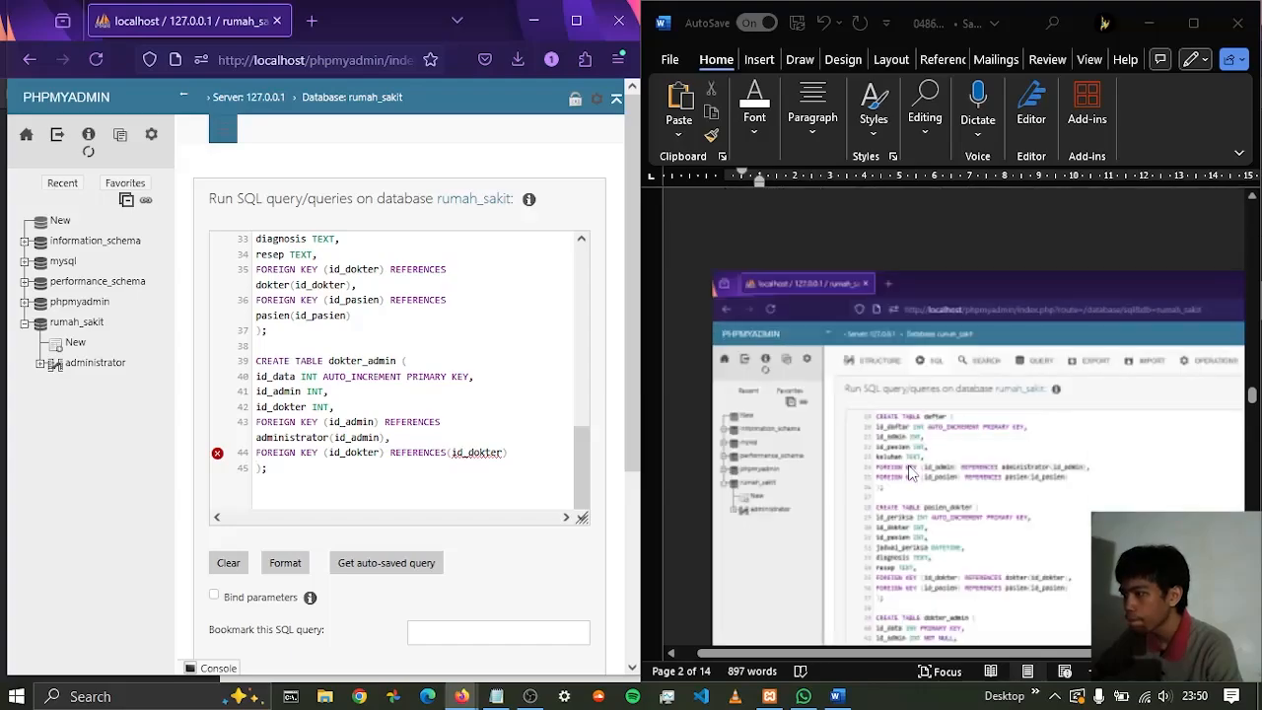
scroll(918, 475, down, 3)
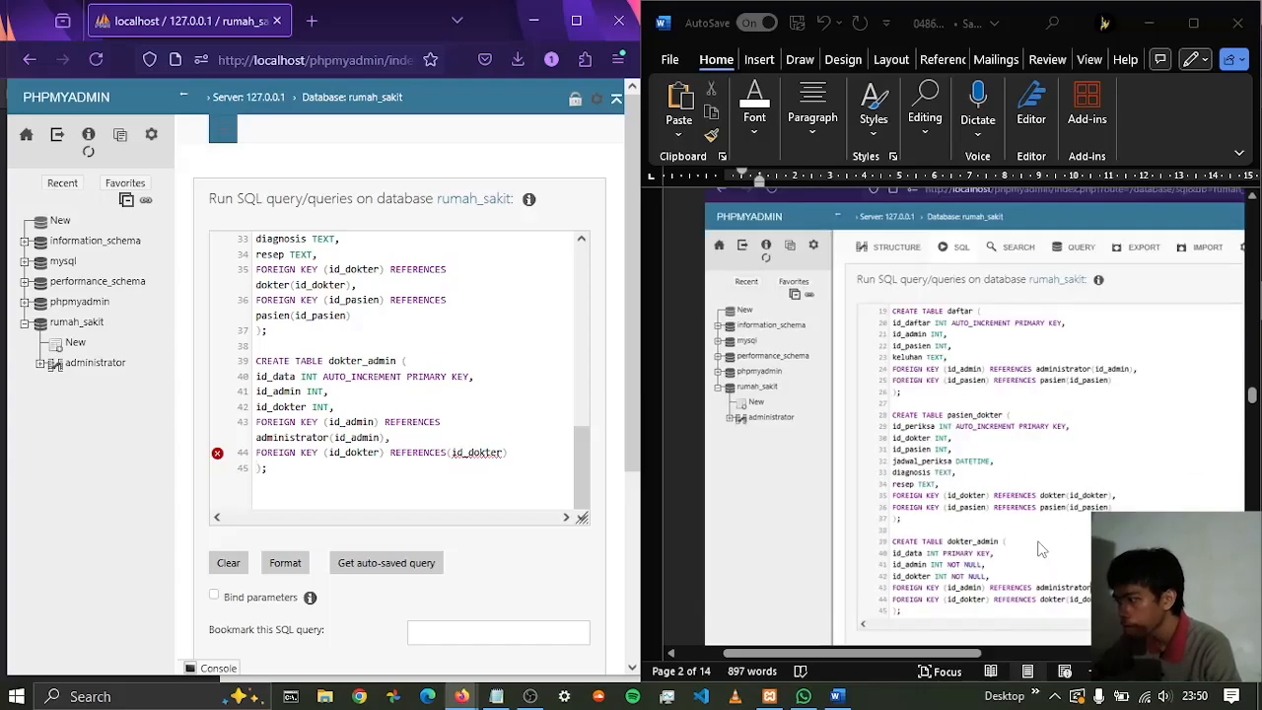
scroll(986, 533, up, 5)
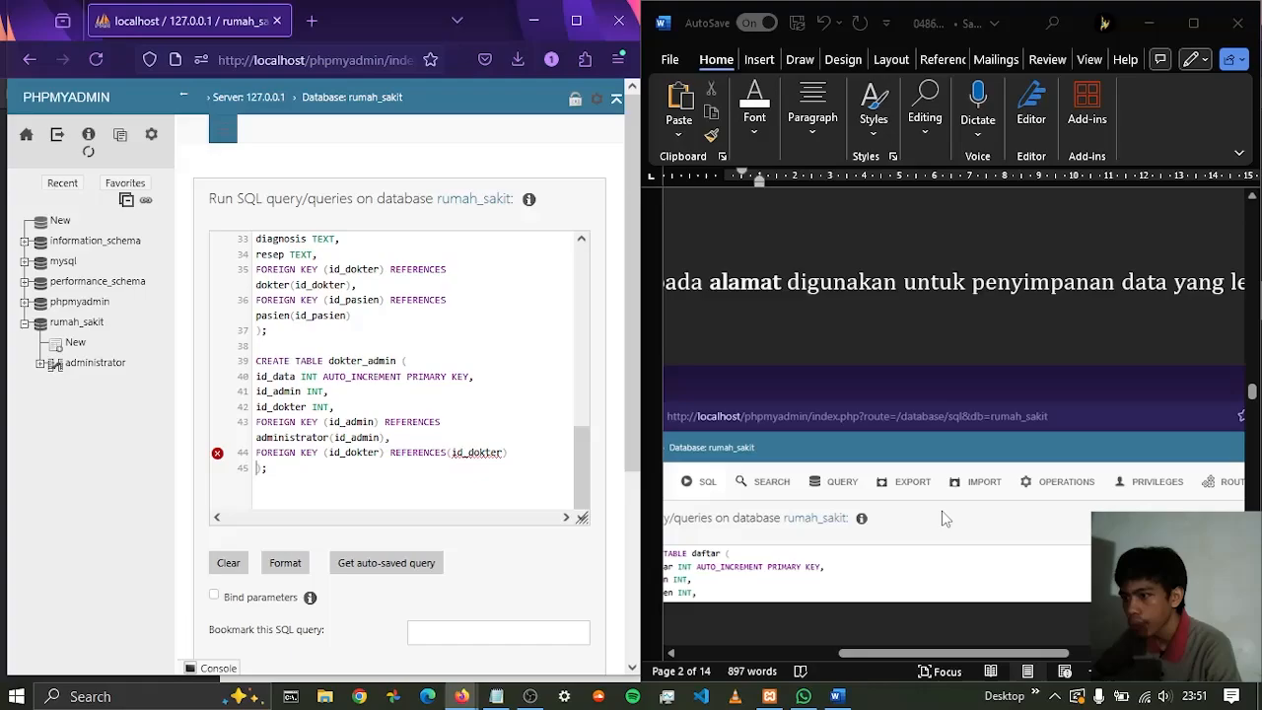
scroll(945, 519, down, 3)
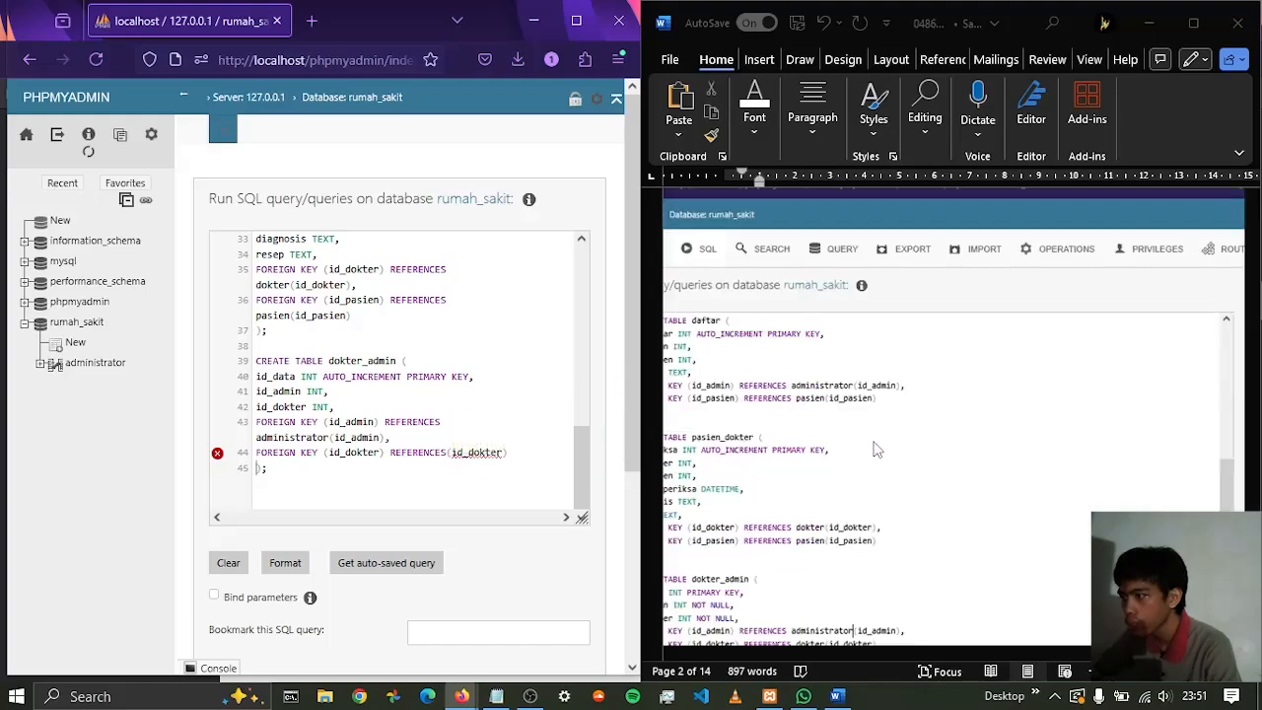
scroll(838, 538, down, 1)
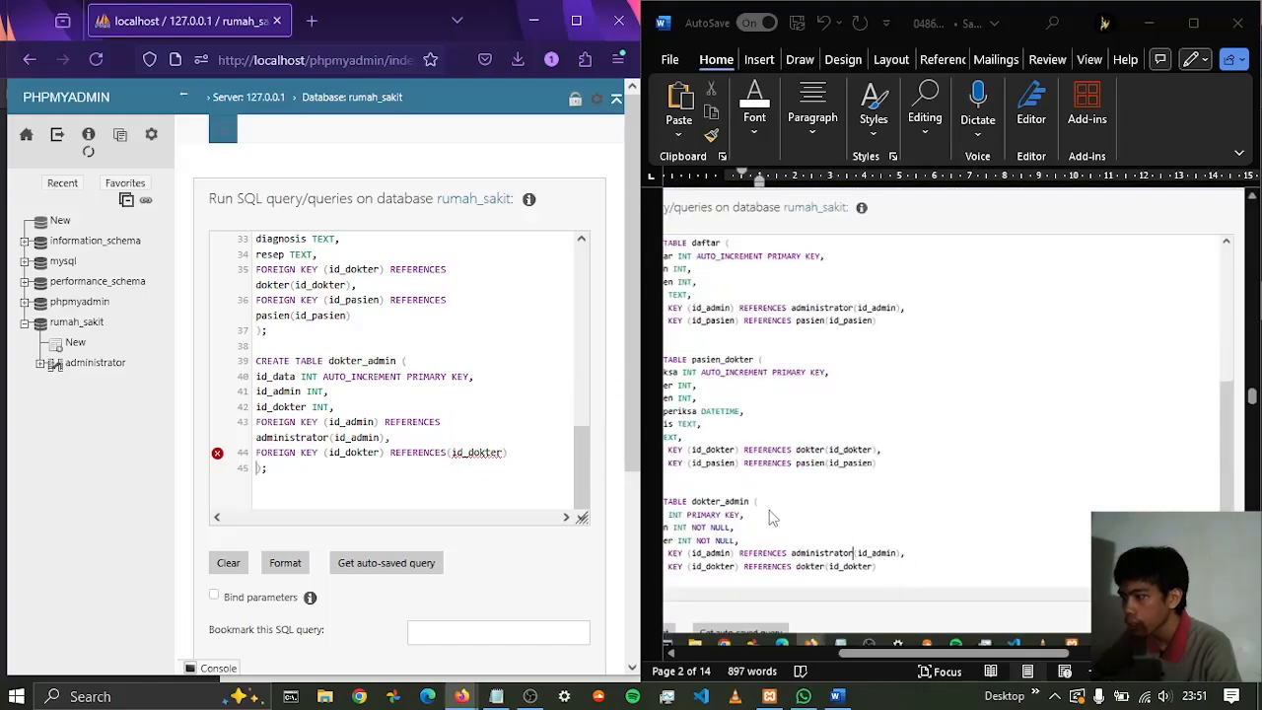
click(450, 452)
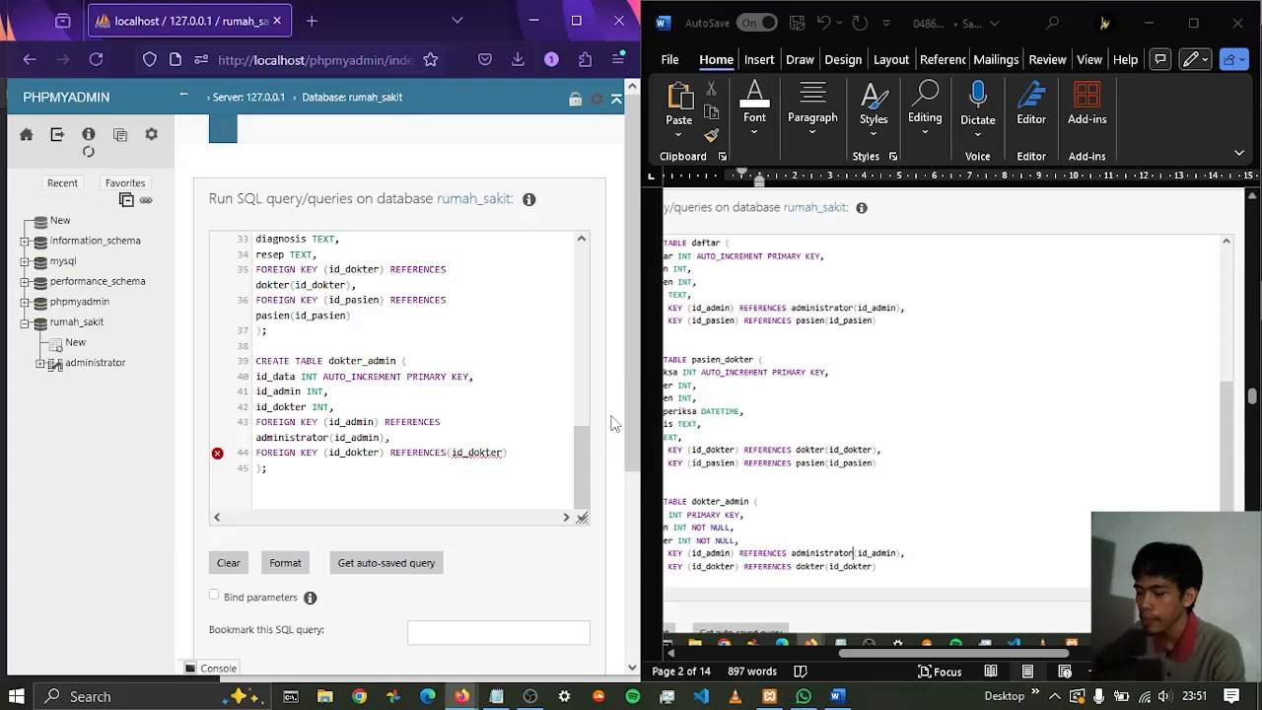
text(dokter)
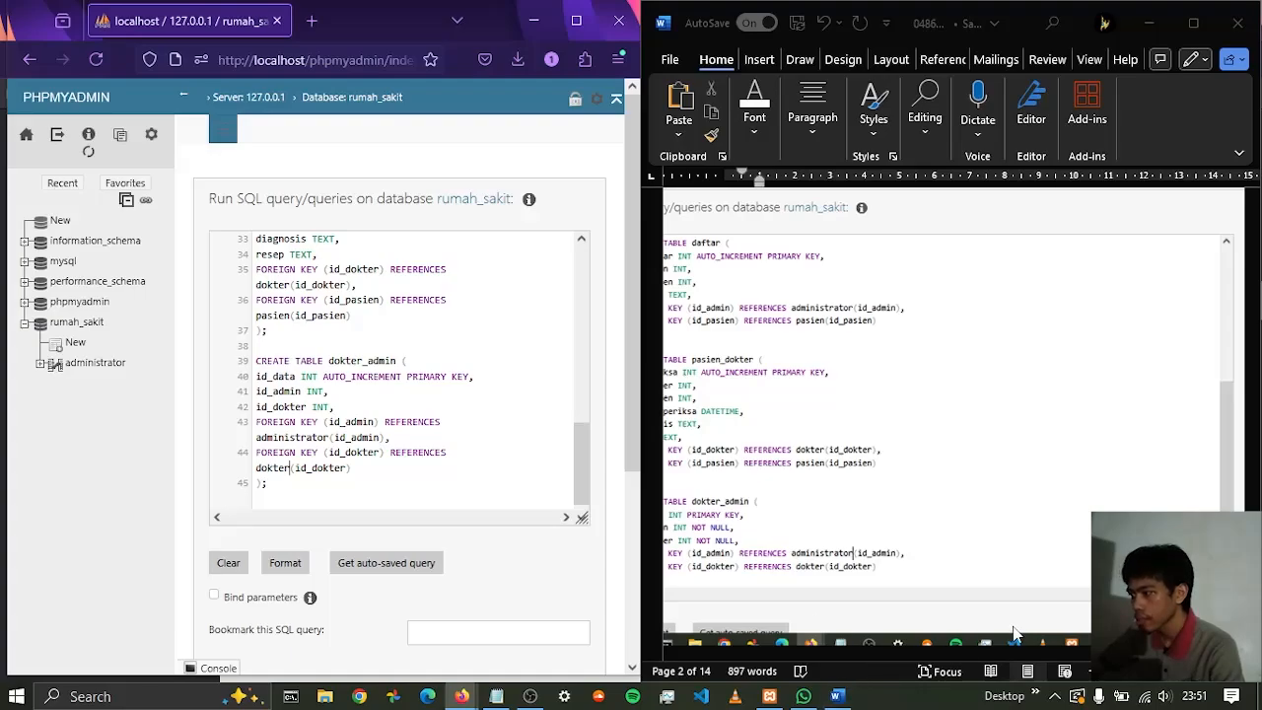
Compare the script with the SQL screenshot in the Word report and maximize the phpMyAdmin browser window
scroll(1015, 633, down, 2)
drag(933, 653, 858, 653)
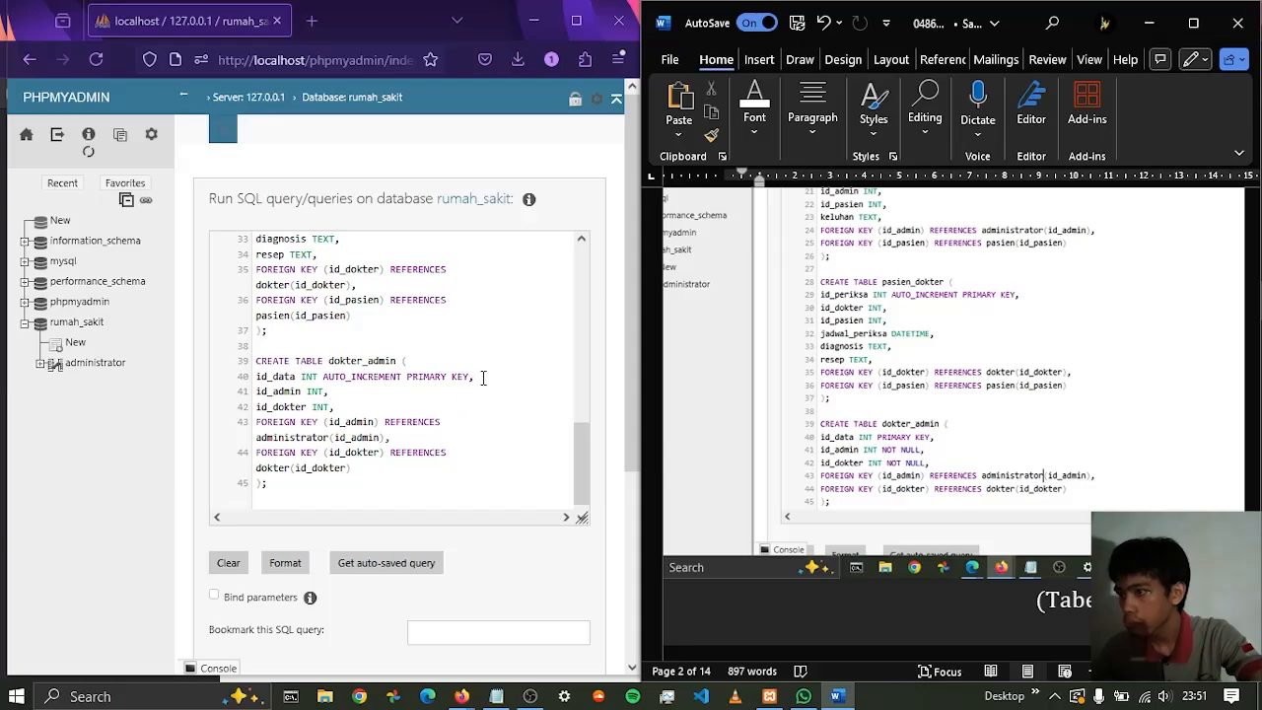
scroll(484, 378, up, 3)
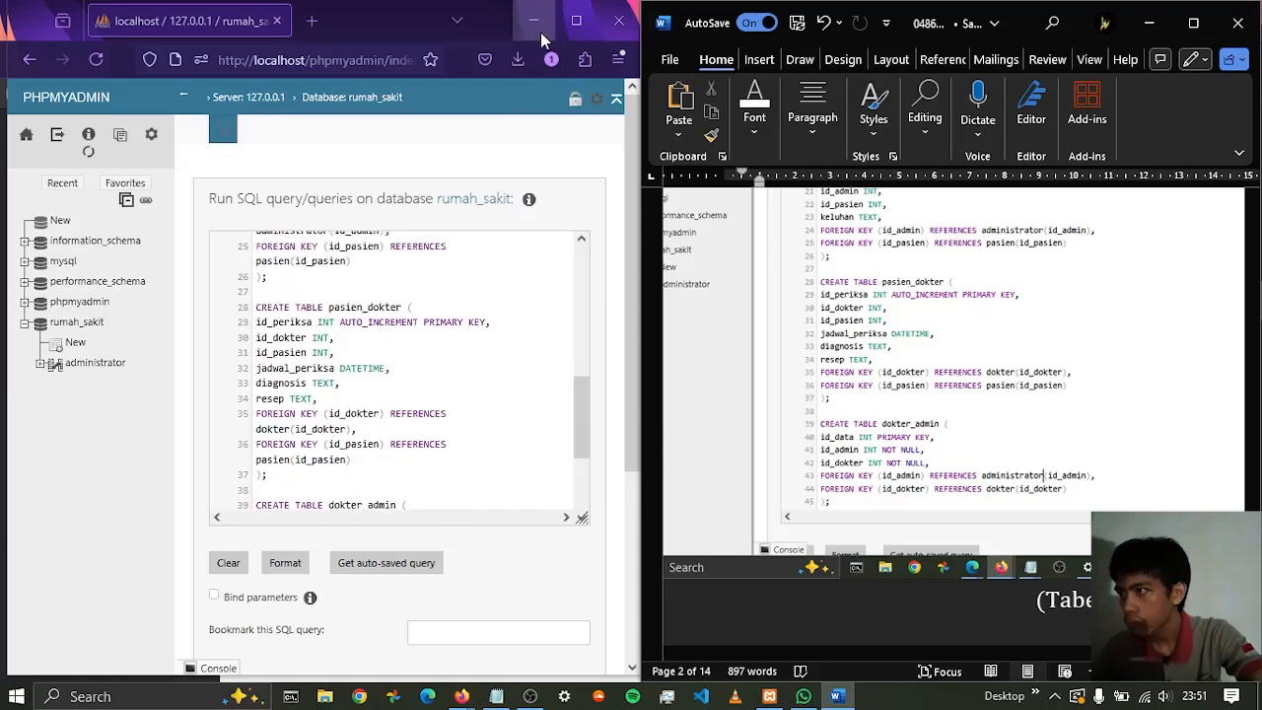
scroll(947, 415, up, 3)
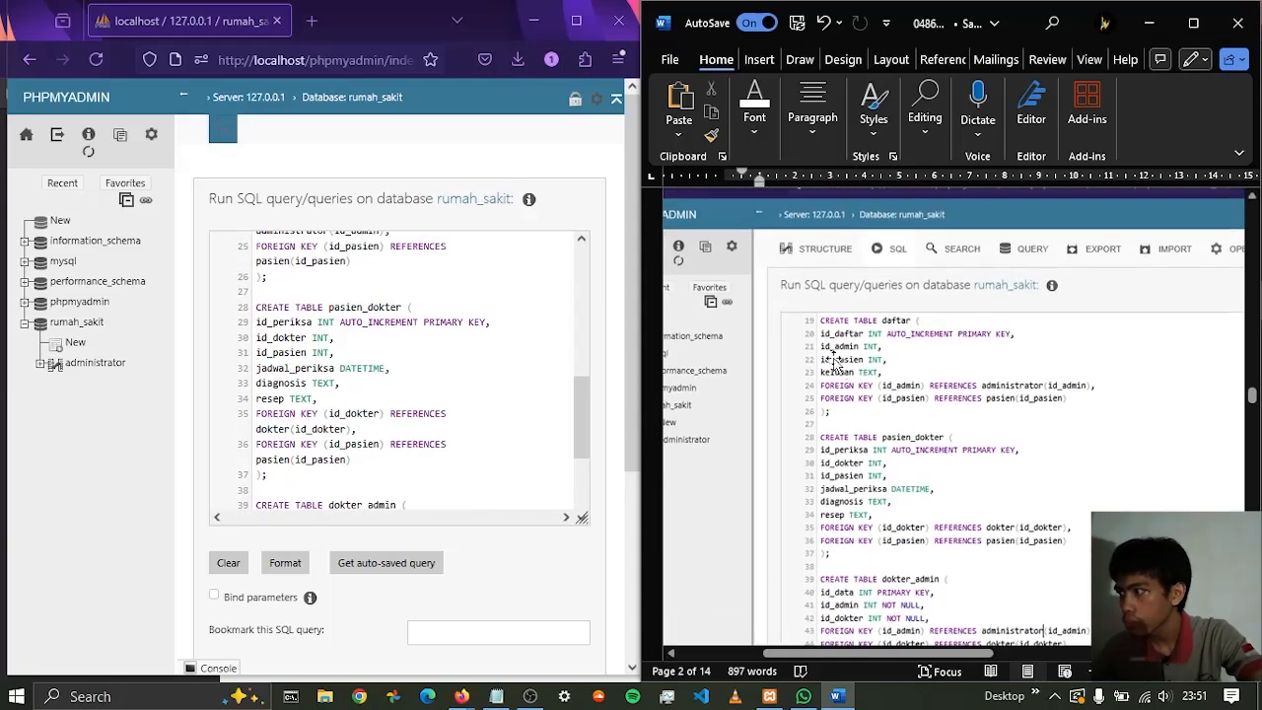
click(576, 21)
scroll(845, 471, up, 8)
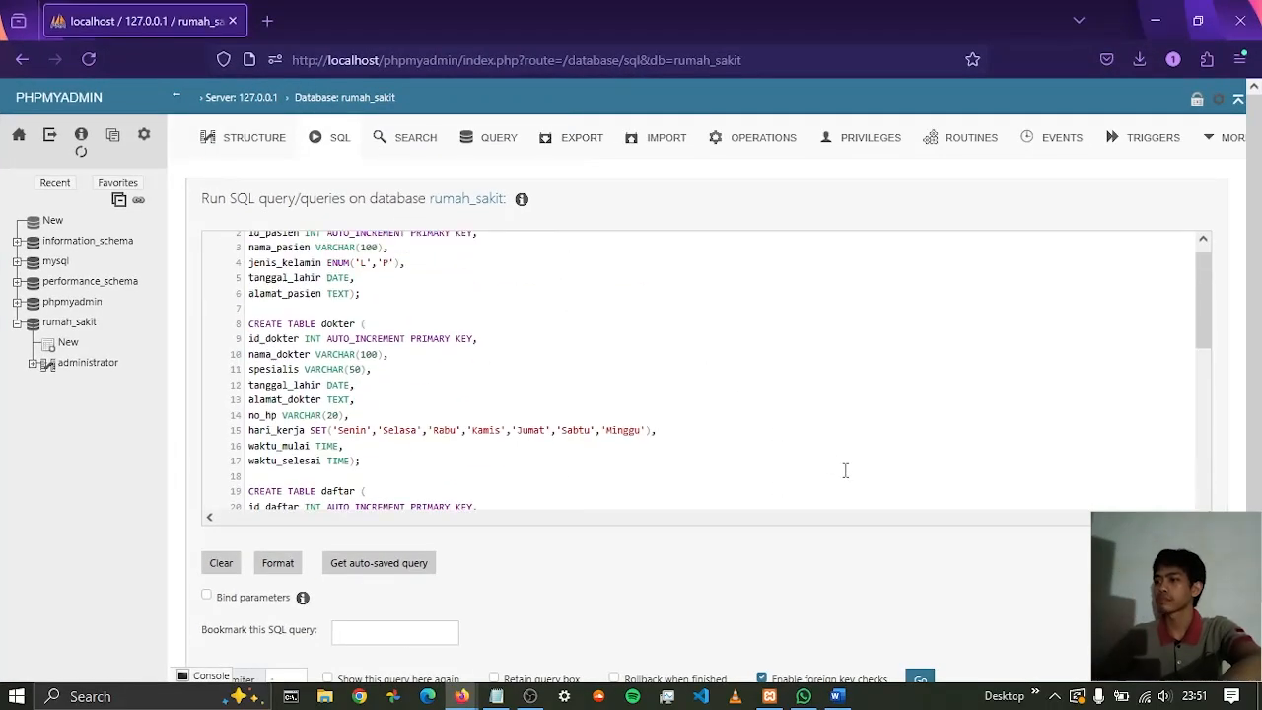
Review the full SQL script and run it to create the pasien, dokter, daftar, pasien_dokter and dokter_admin tables
scroll(381, 366, down, 3)
scroll(382, 366, down, 2)
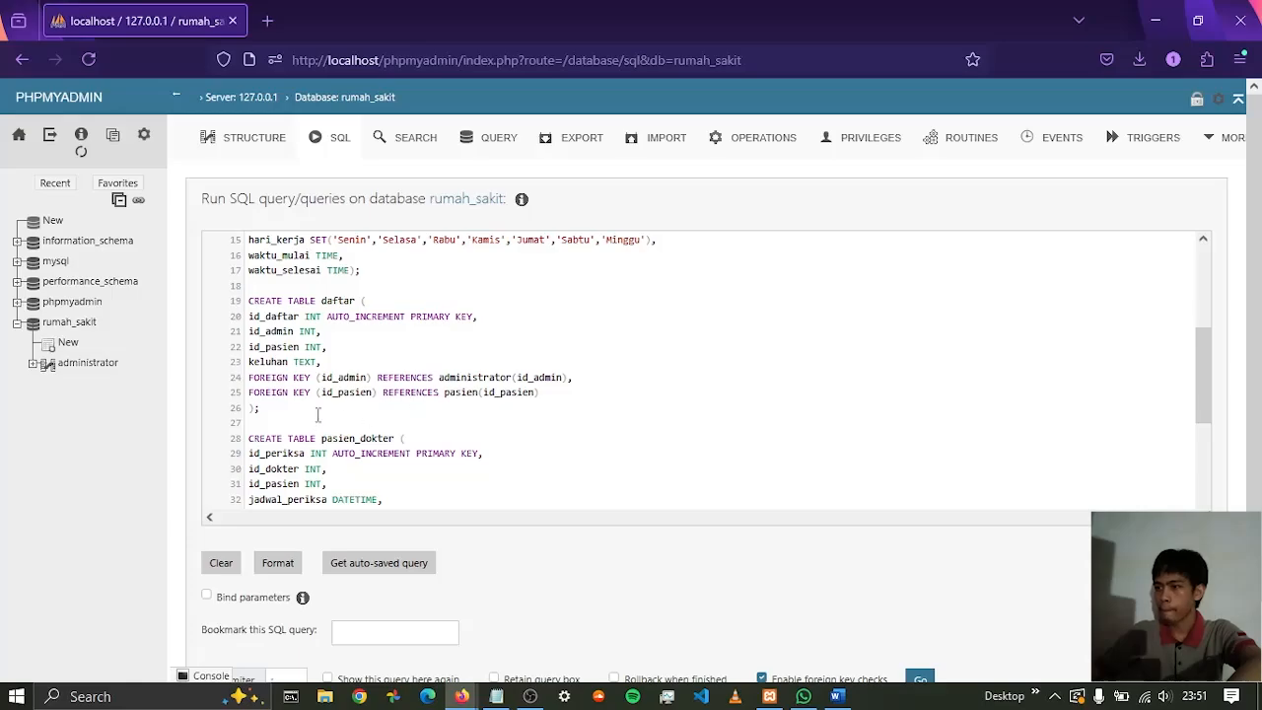
scroll(344, 408, down, 2)
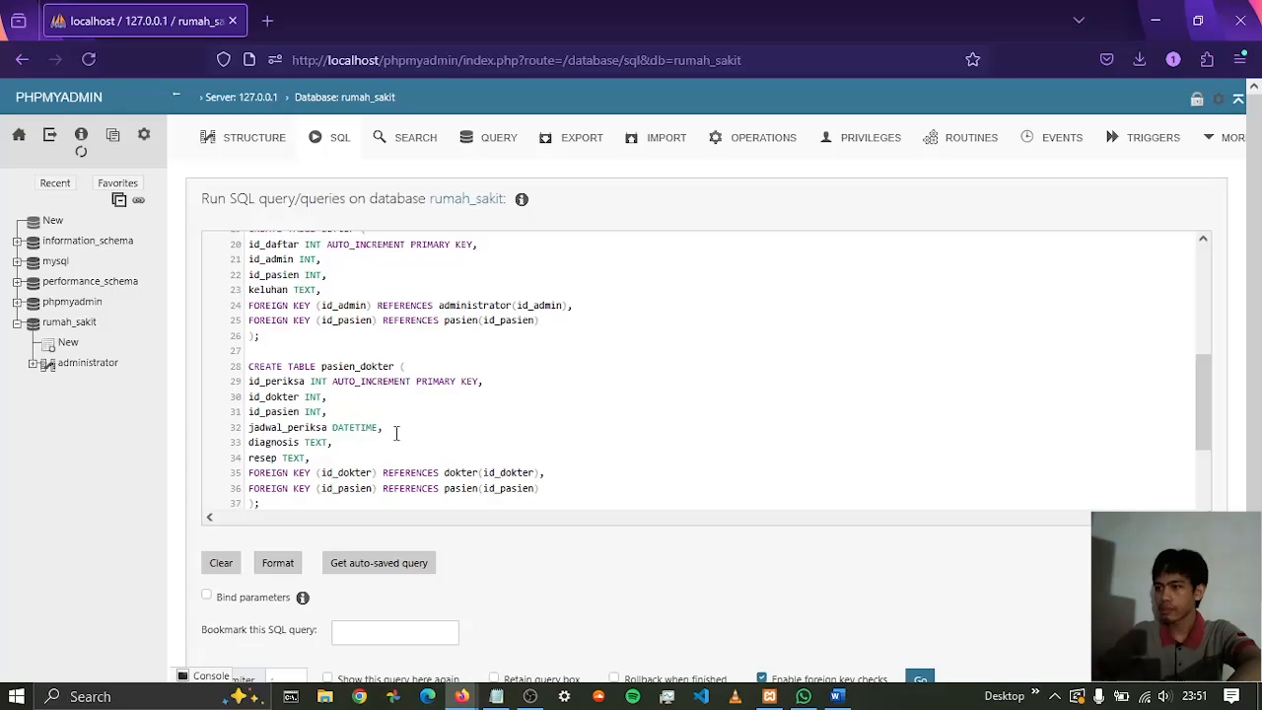
scroll(399, 434, down, 4)
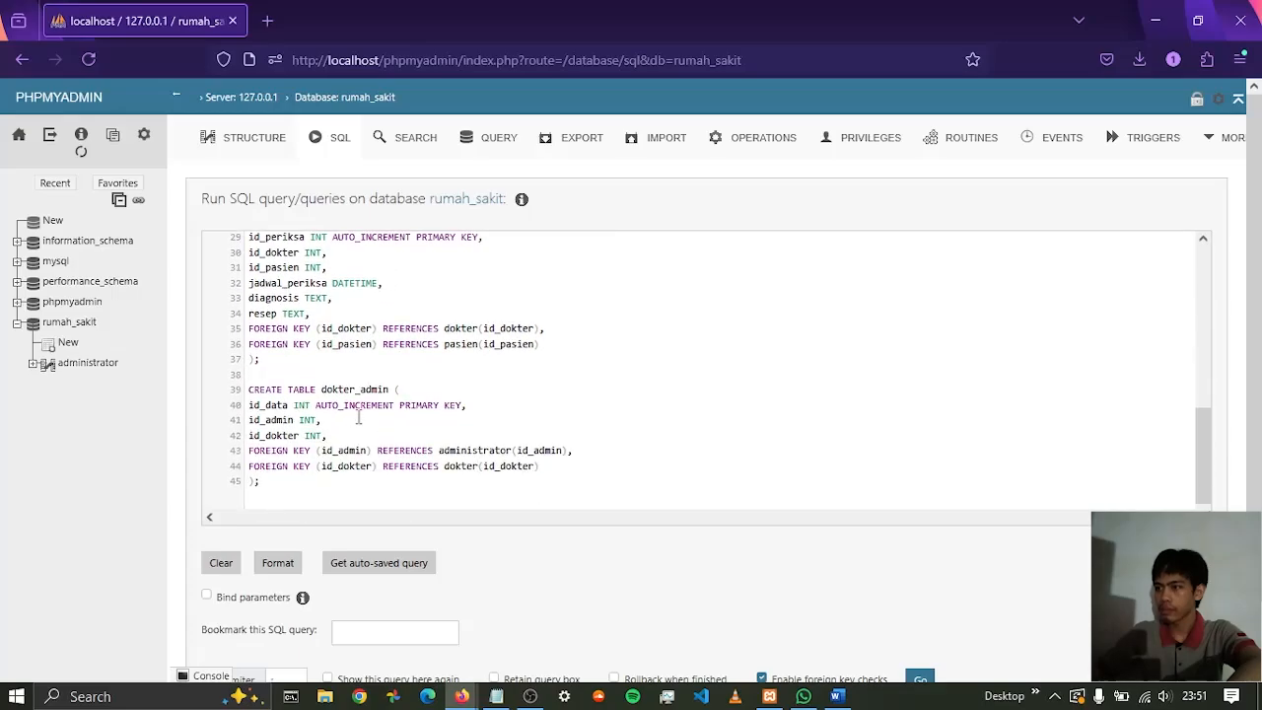
scroll(414, 412, down, 1)
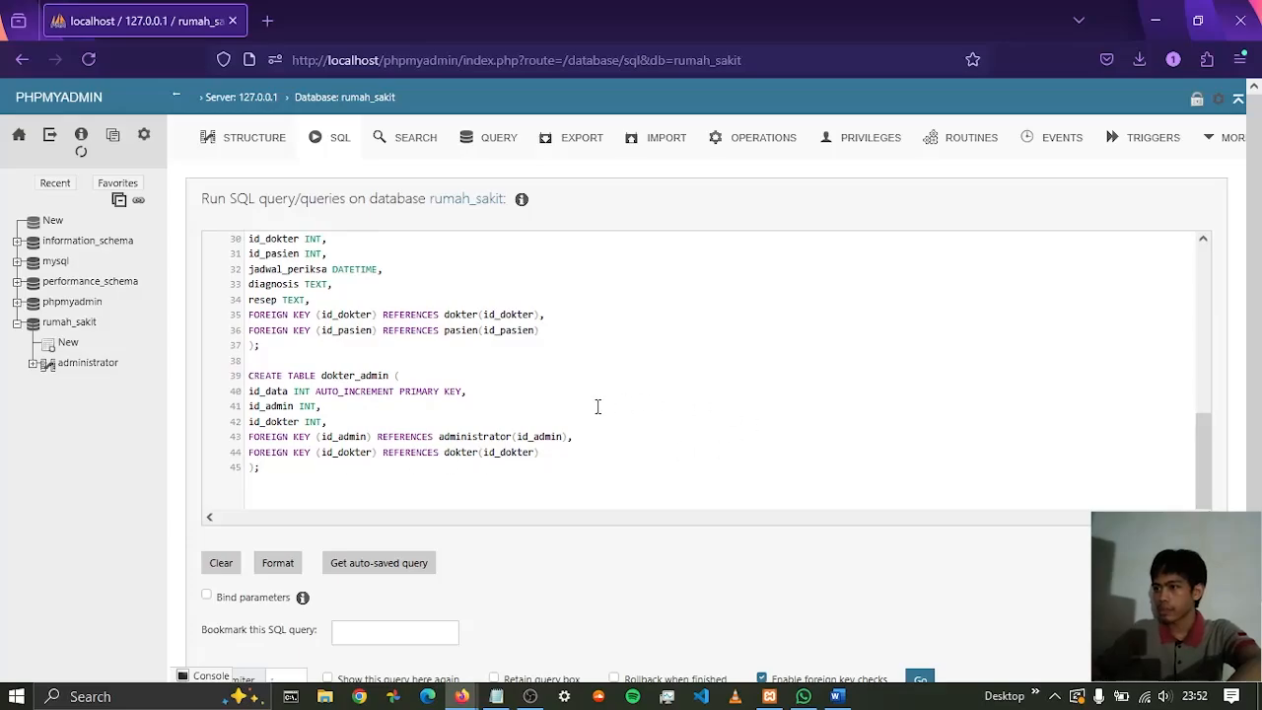
scroll(597, 407, down, 2)
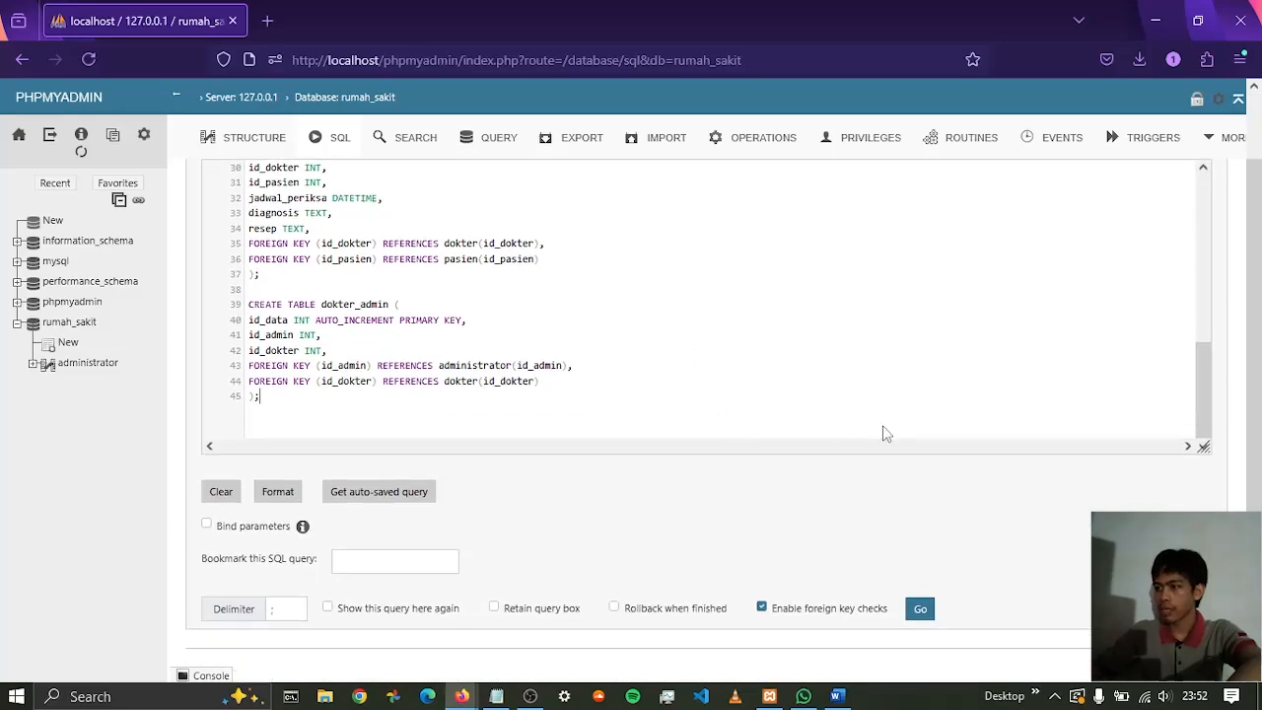
click(920, 609)
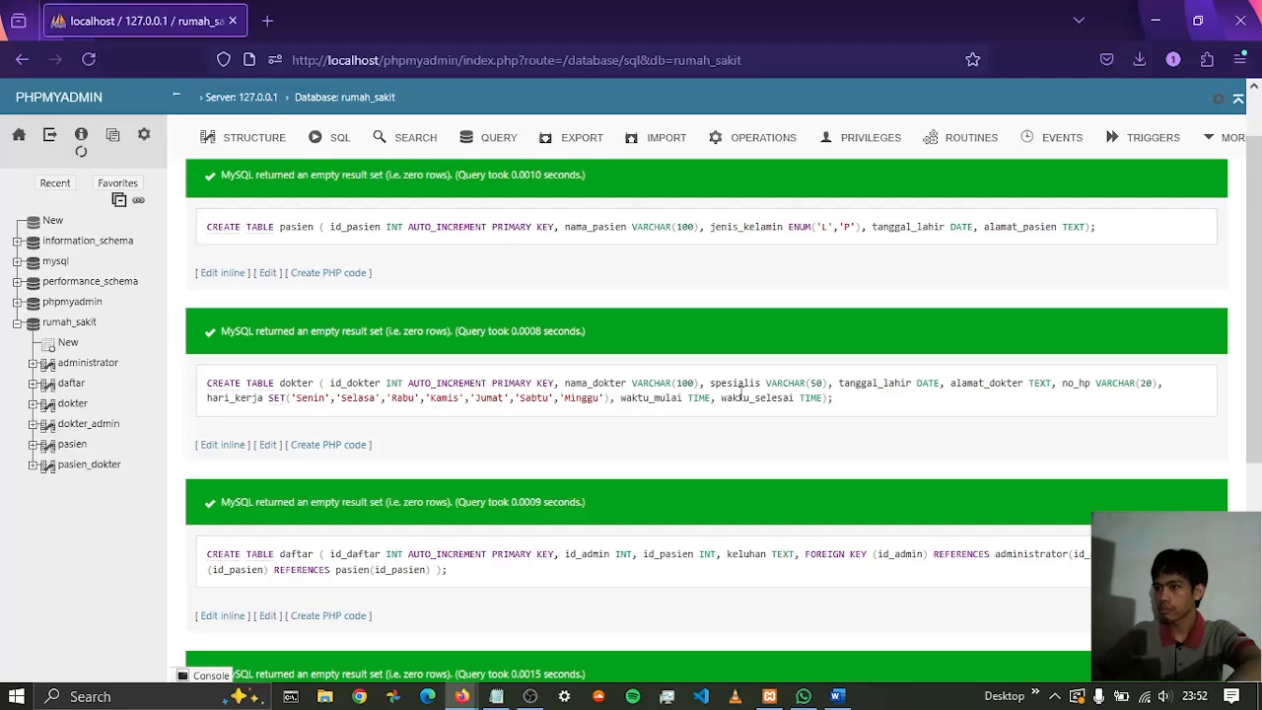
Check the results of the CREATE TABLE statements and show the table list of the rumah_sakit database
scroll(541, 237, down, 5)
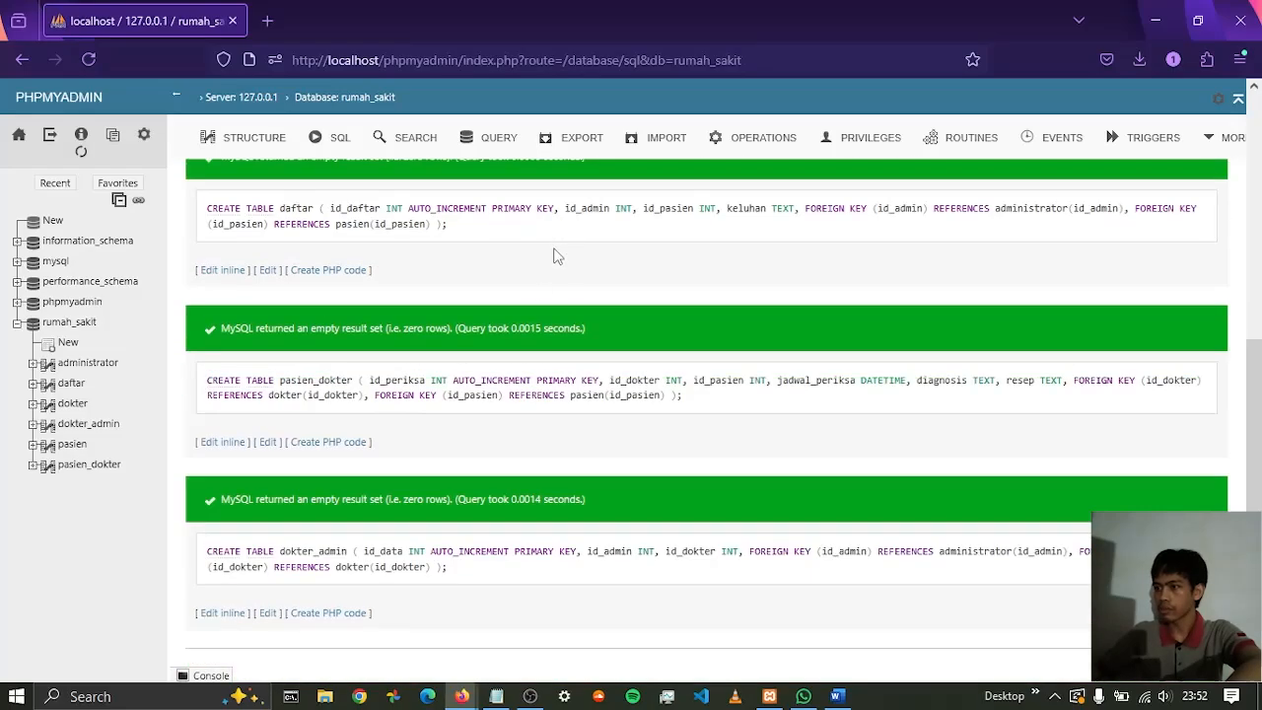
scroll(552, 253, up, 6)
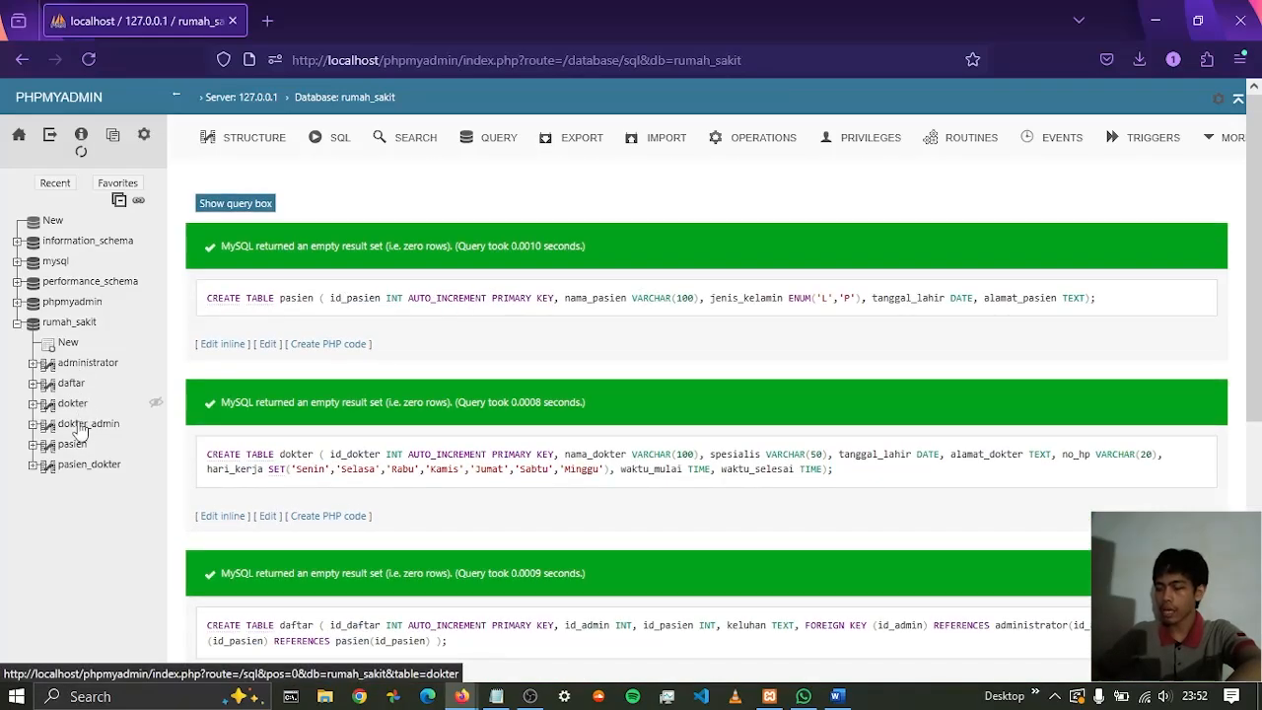
click(69, 326)
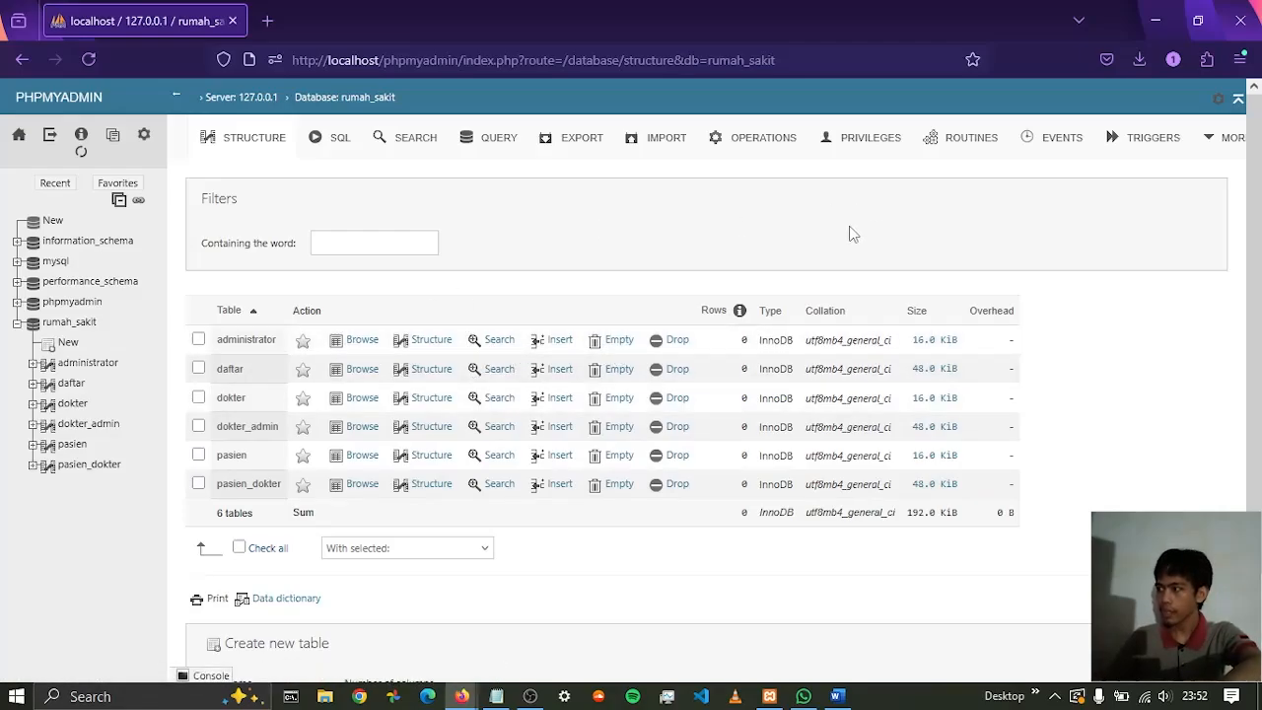
Open the Designer view of rumah_sakit and look over the tables and their relation lines
click(1231, 143)
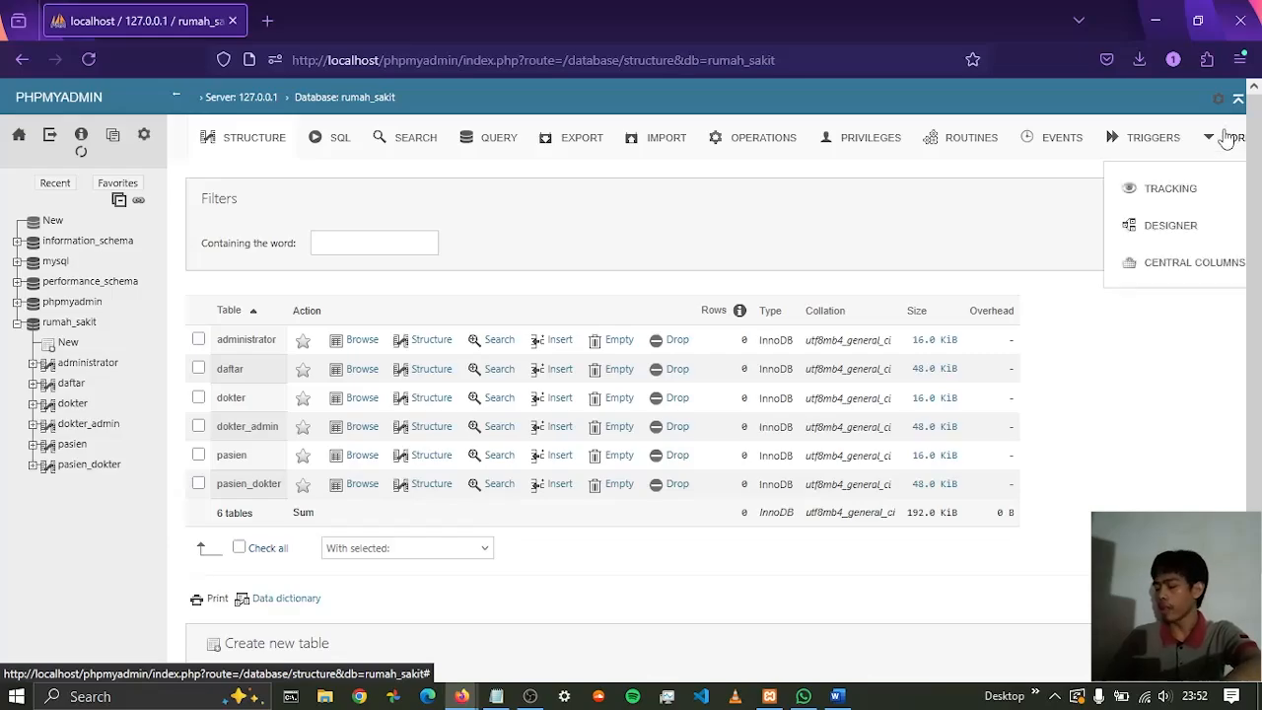
click(1151, 233)
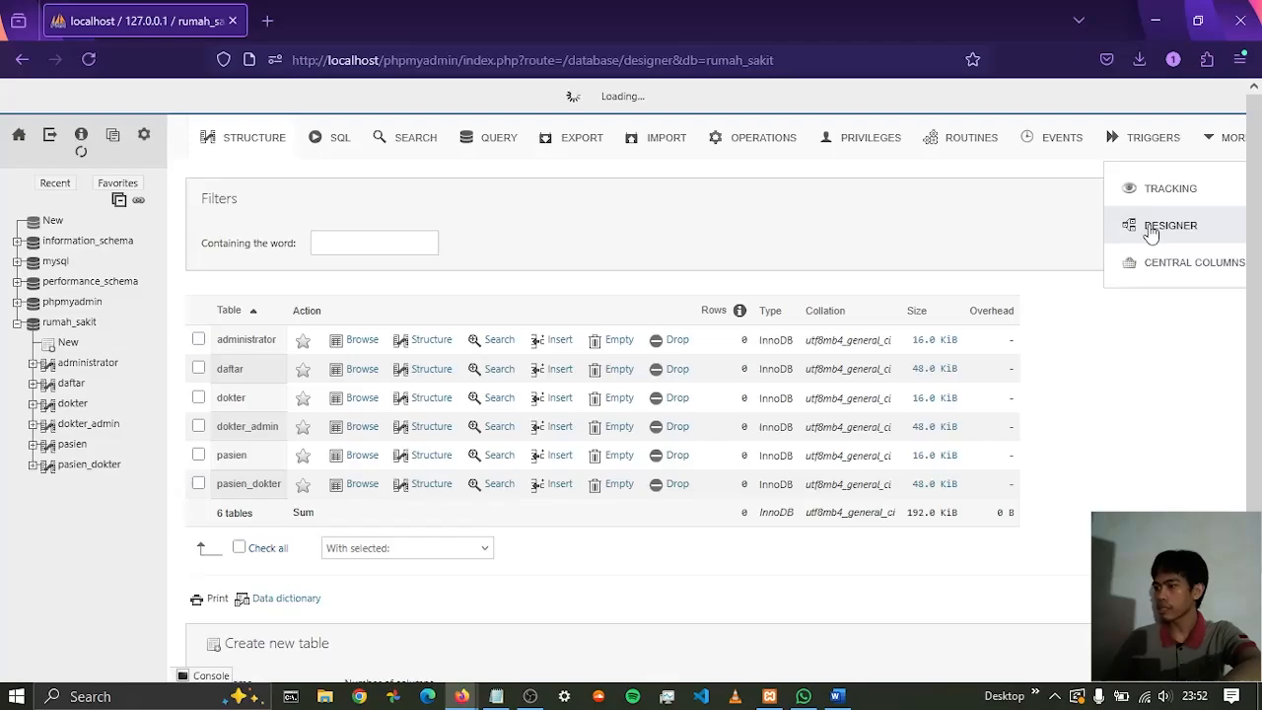
scroll(641, 430, down, 3)
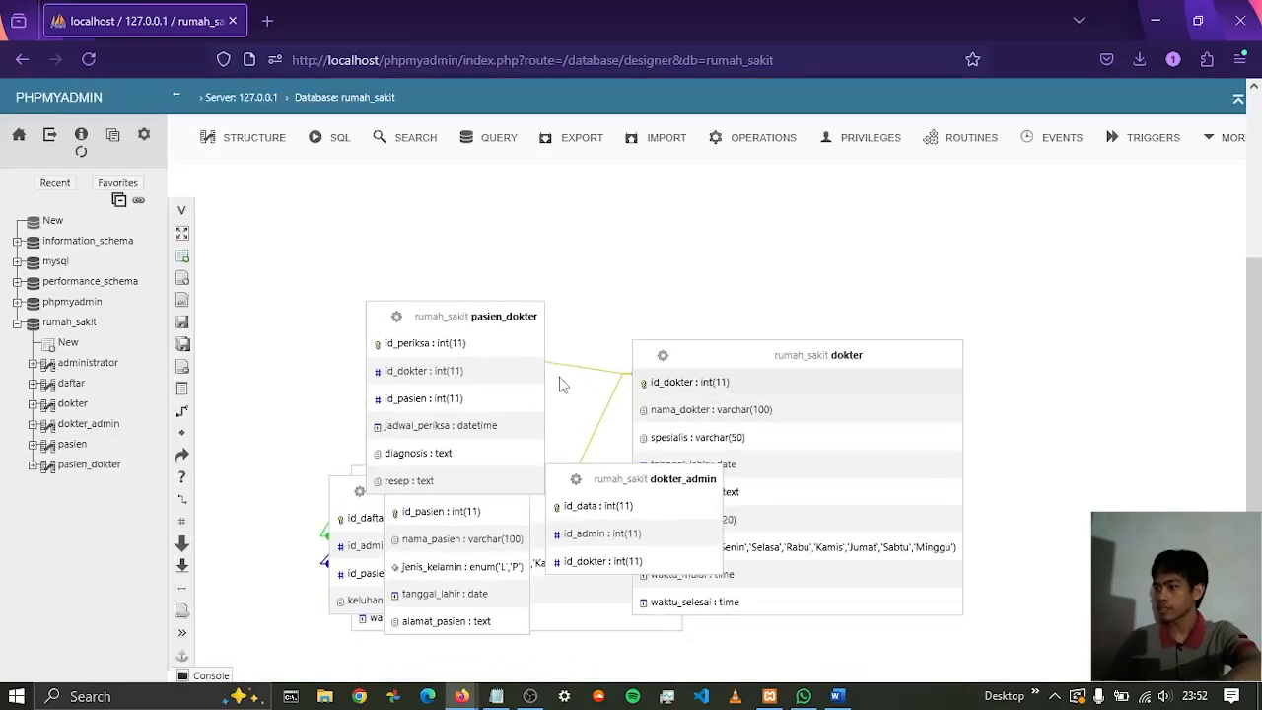
scroll(987, 387, up, 2)
scroll(651, 391, down, 2)
scroll(618, 429, up, 1)
Spread out the overlapping tables in the diagram, with dokter_admin above dokter and pasien_dokter beside dokter
drag(864, 448, 452, 387)
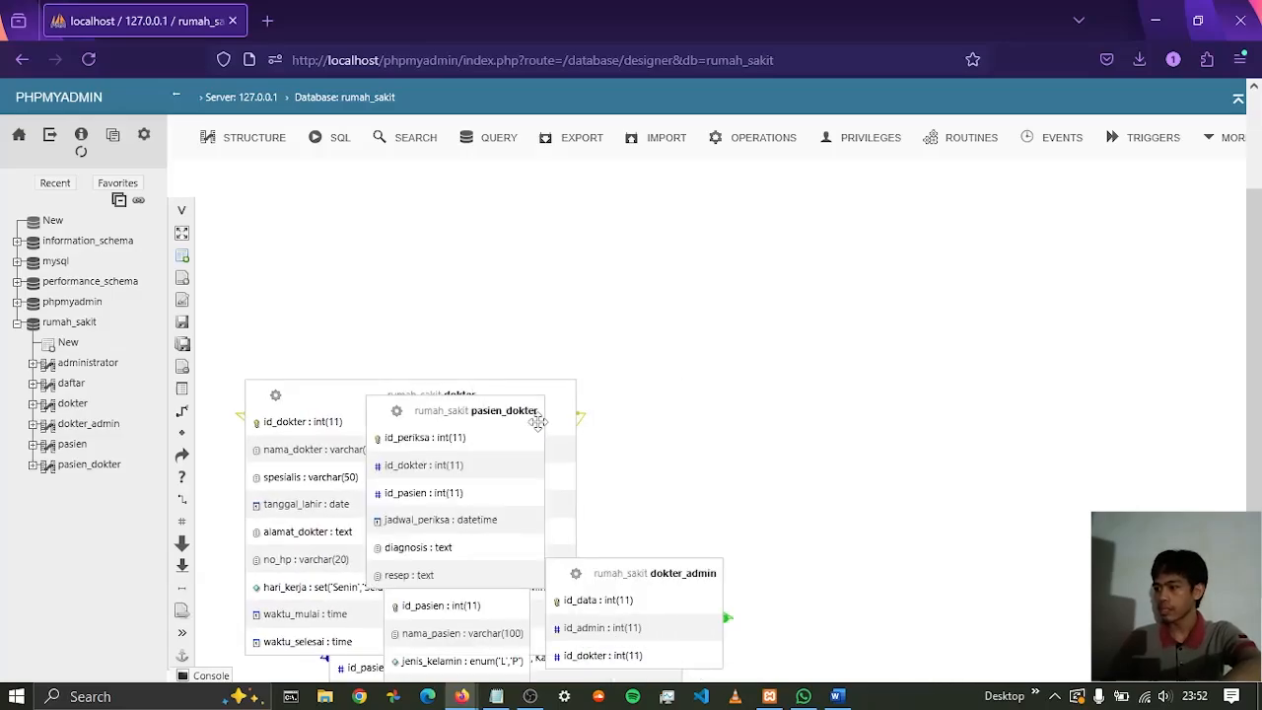
drag(688, 577, 765, 437)
drag(659, 438, 394, 375)
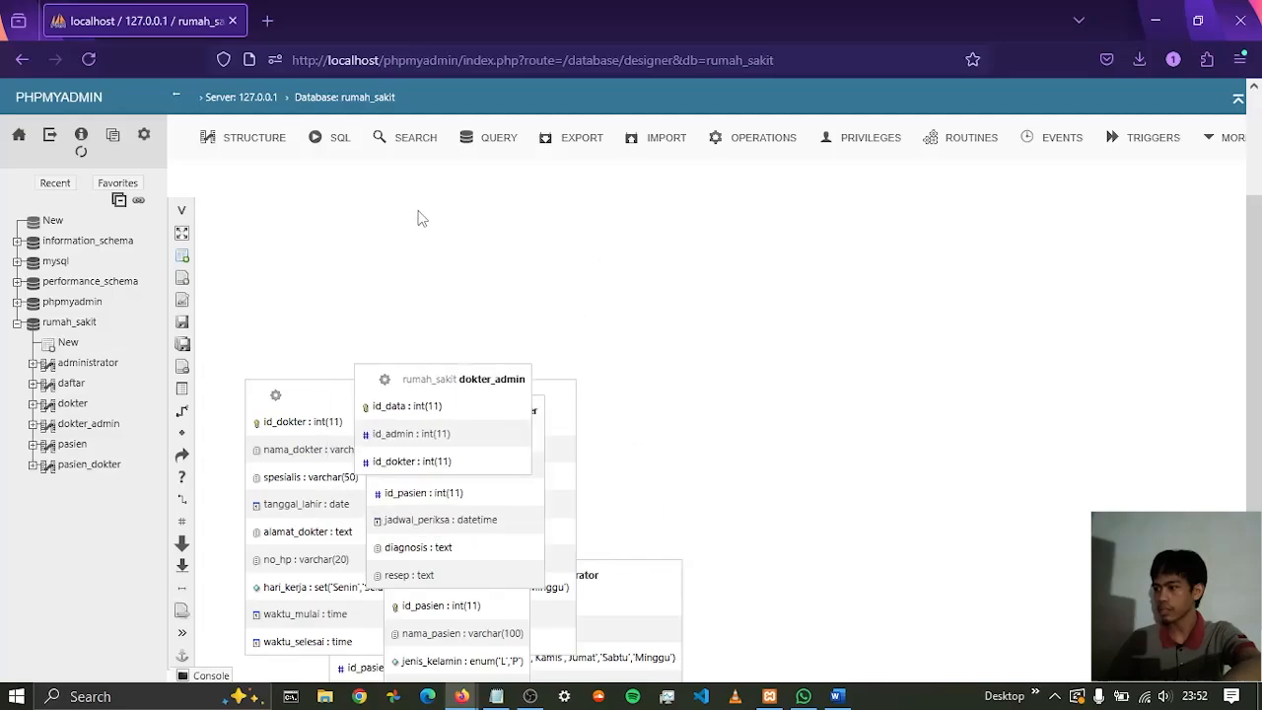
drag(526, 376, 480, 262)
drag(508, 407, 771, 449)
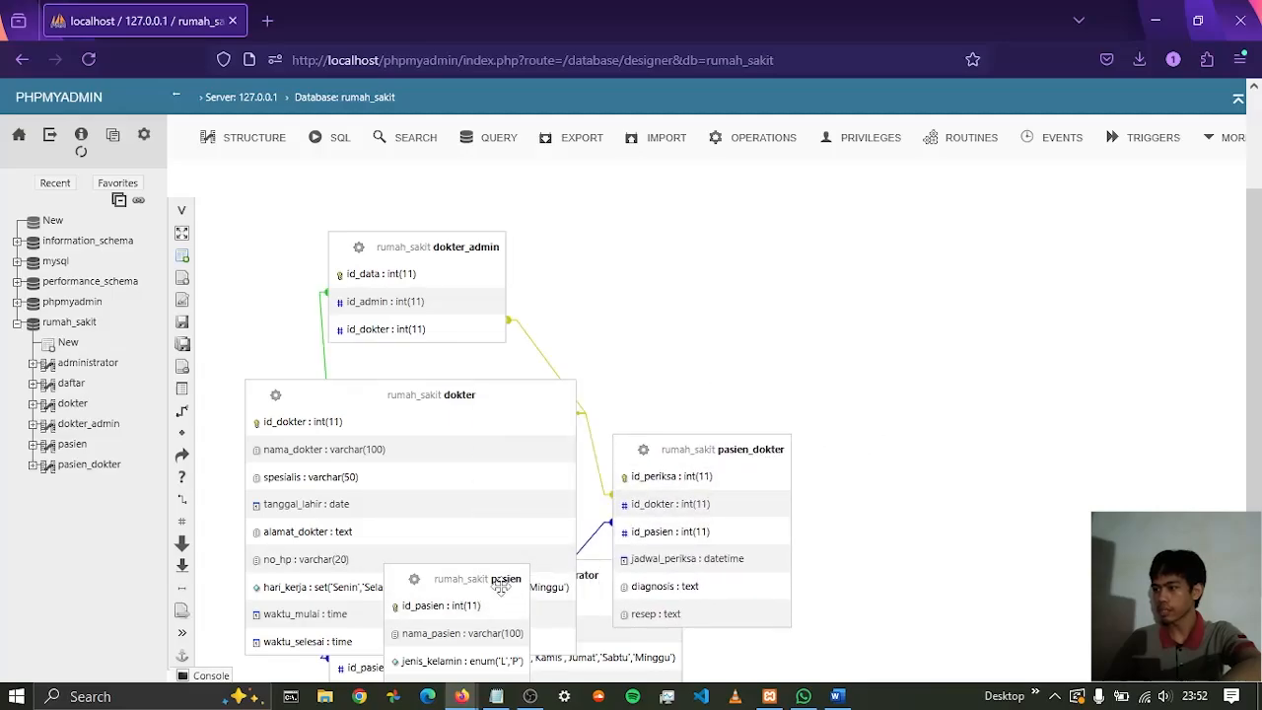
Place pasien beside pasien_dokter, administrator above pasien_dokter and daftar above pasien, shifting dokter to uncover daftar
drag(504, 585, 1016, 460)
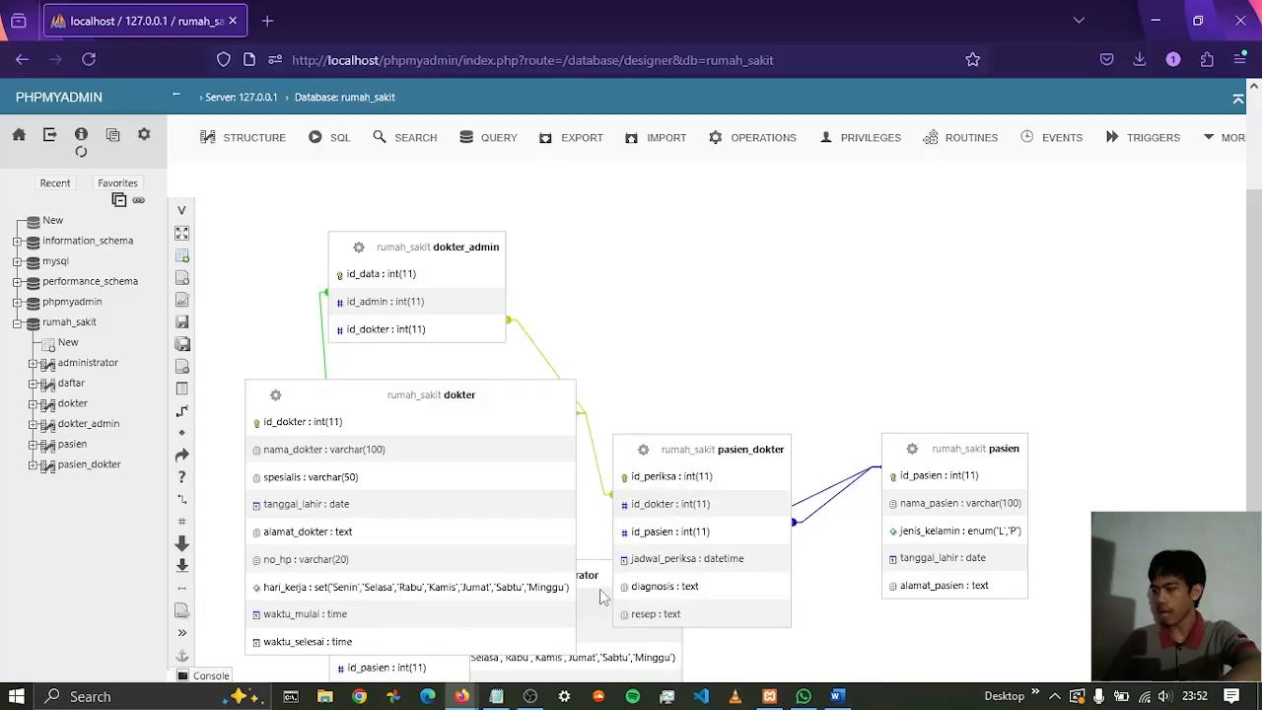
drag(591, 577, 783, 232)
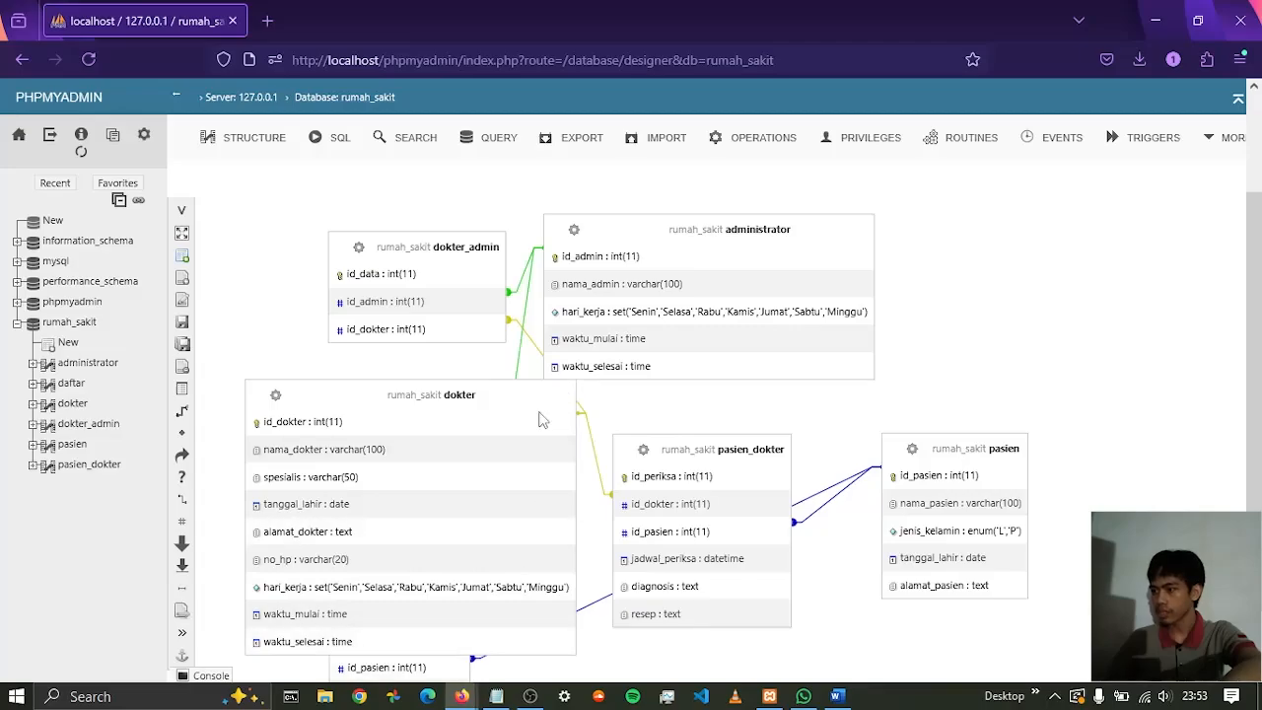
drag(520, 399, 475, 286)
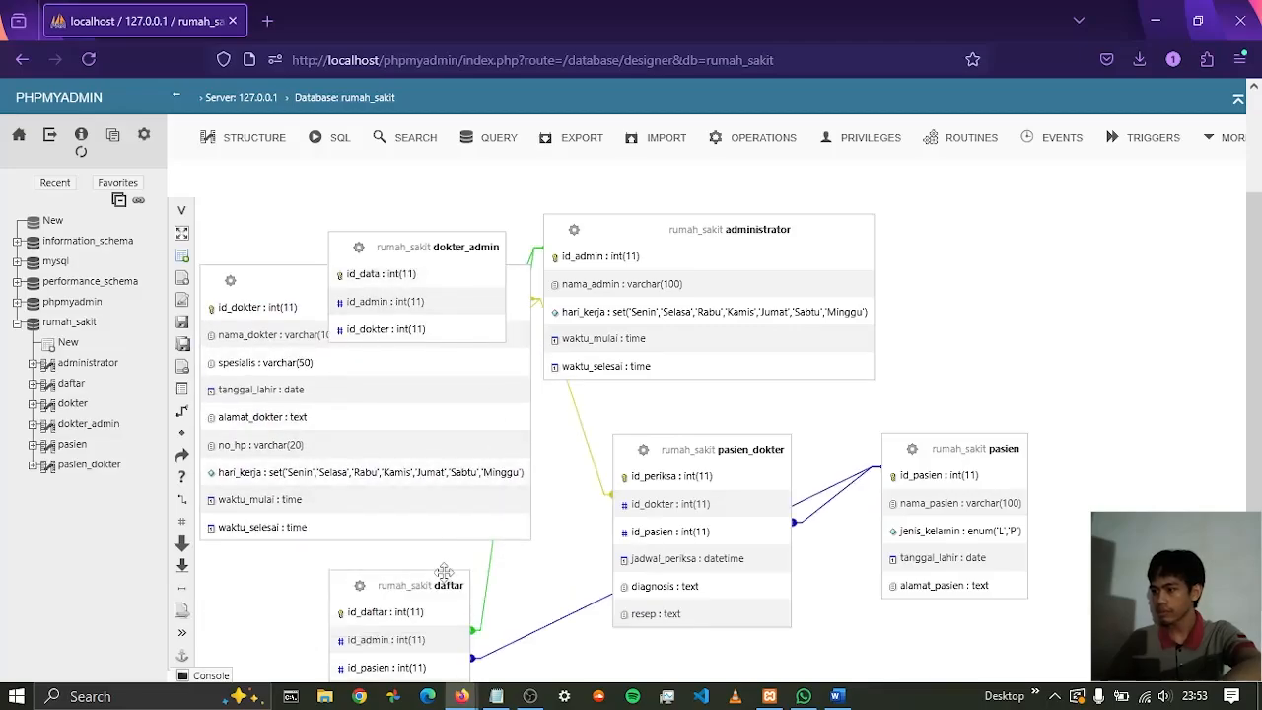
drag(444, 572, 1033, 310)
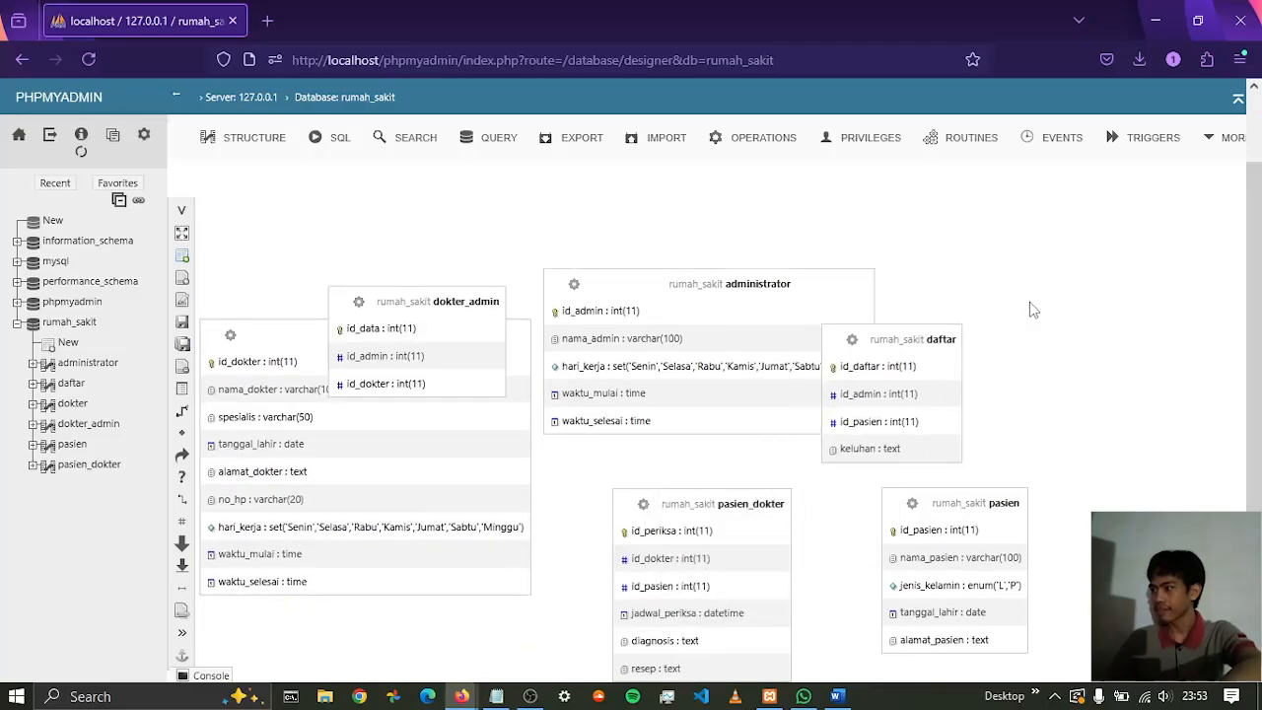
drag(905, 333, 976, 295)
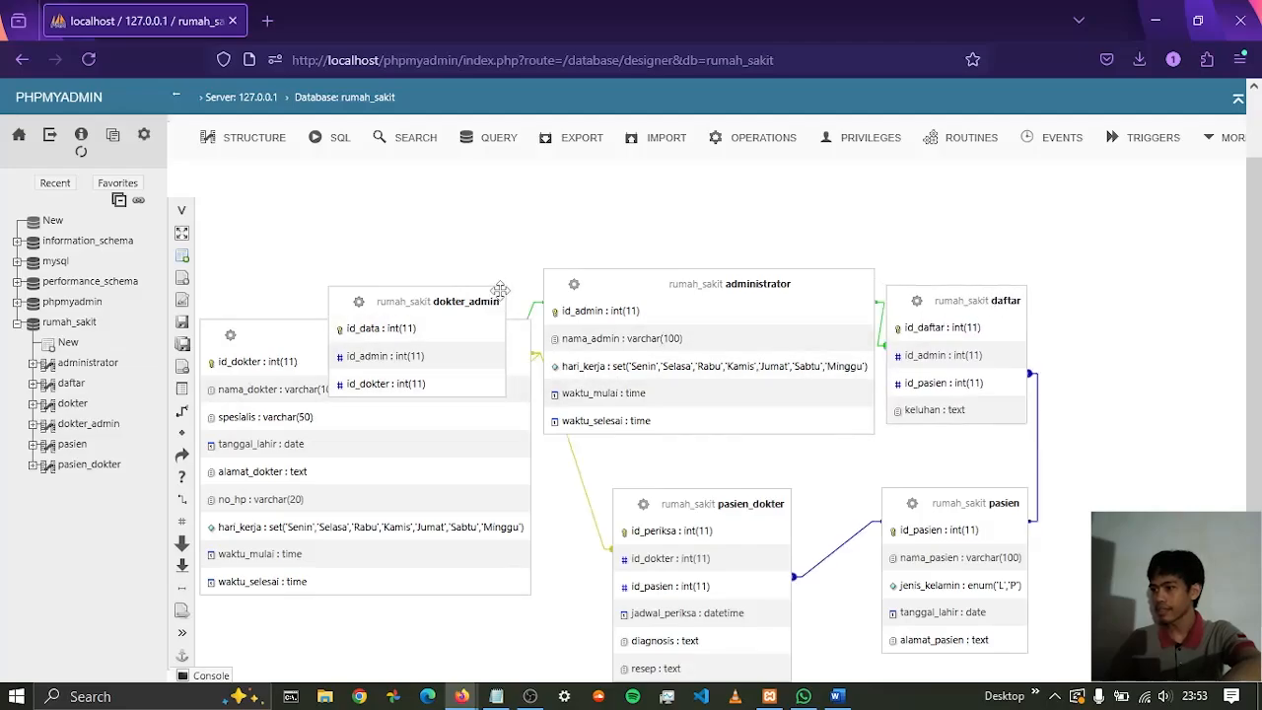
Align dokter_admin and administrator in an upper row and move dokter lower so their relation lines are clear
drag(501, 290, 468, 215)
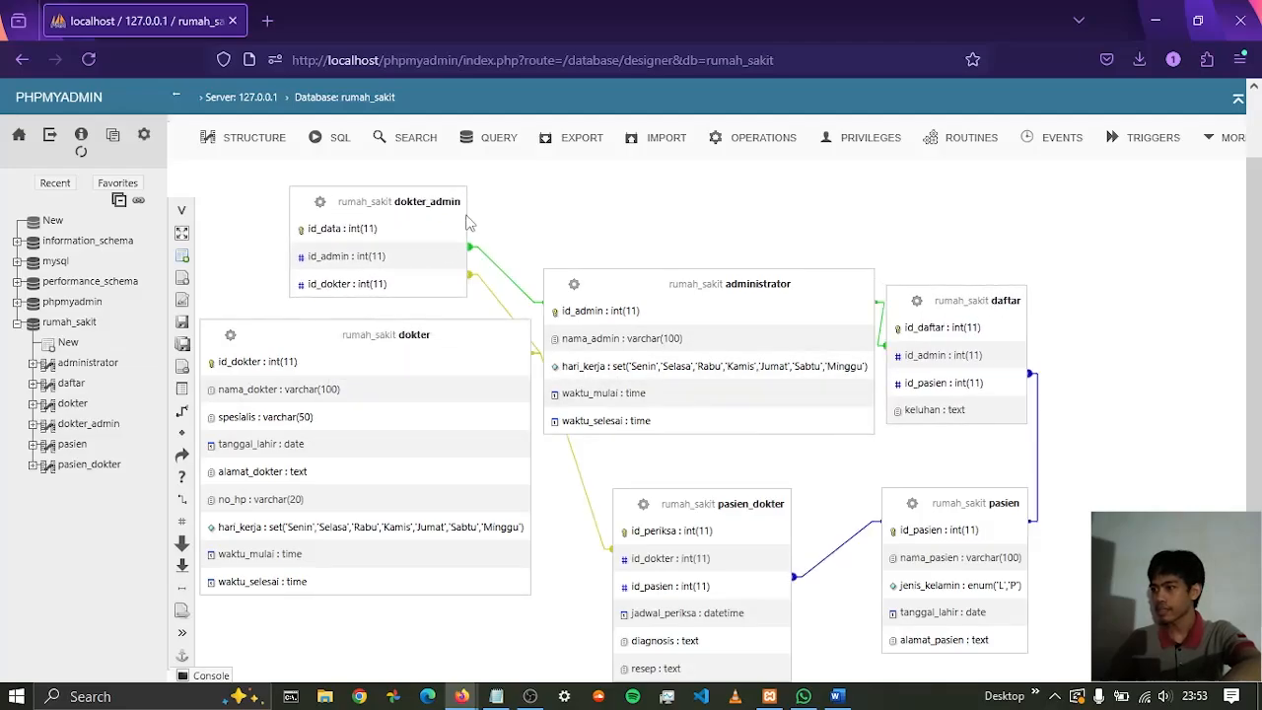
drag(726, 276, 732, 193)
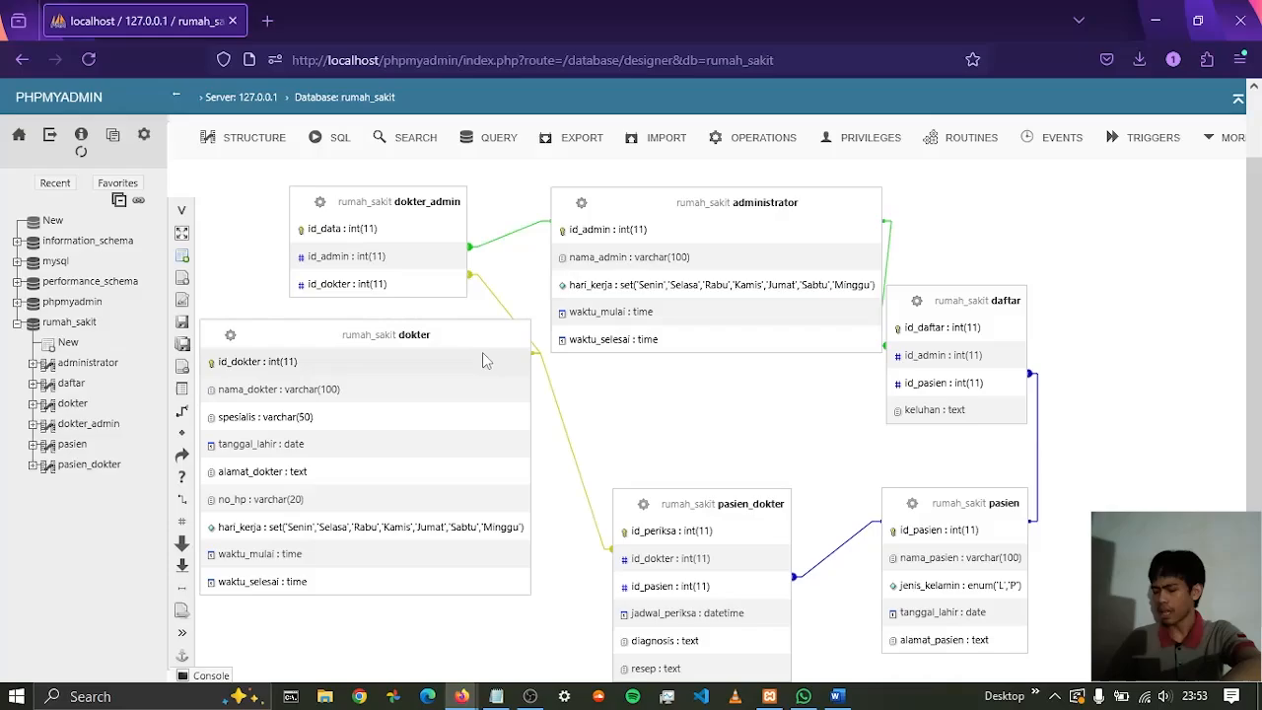
drag(453, 348, 468, 438)
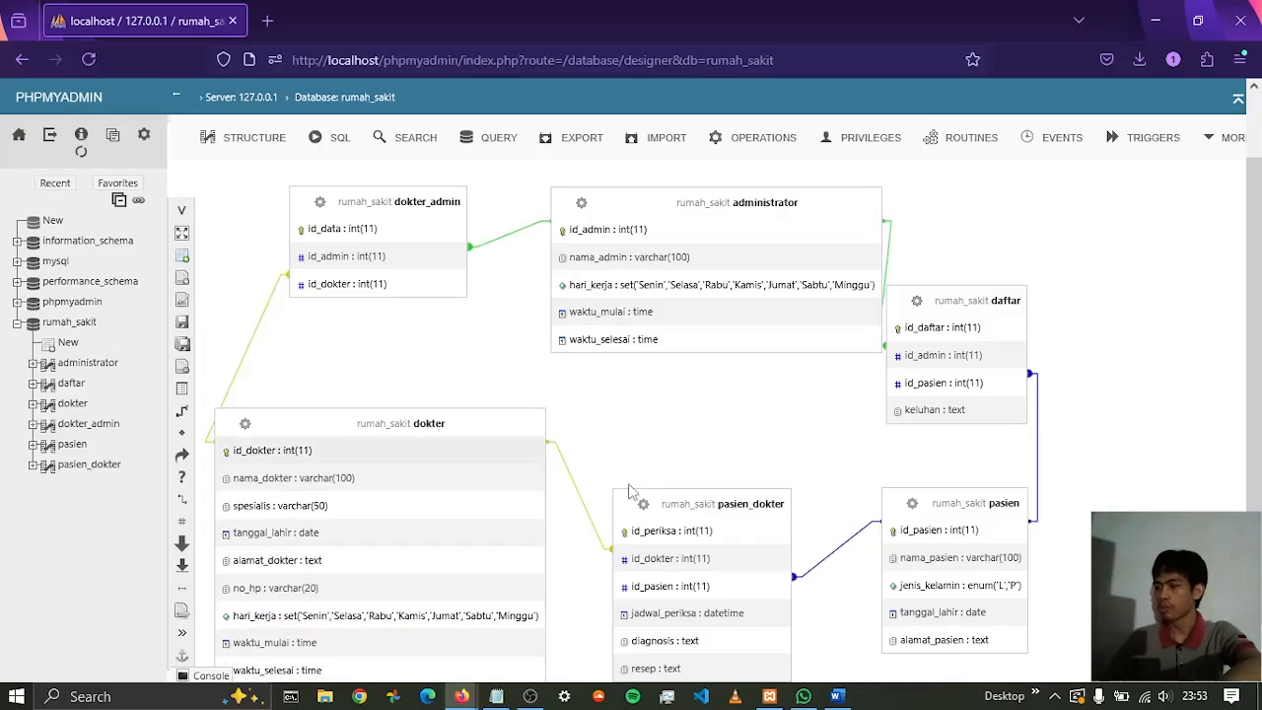
Fine-tune the positions of pasien_dokter, daftar and pasien, and review the relation lines across the whole diagram
drag(734, 508, 753, 476)
drag(971, 300, 1017, 281)
mouse_move(974, 501)
mouse_down()
mouse_move(1036, 502)
mouse_move(976, 503)
mouse_up()
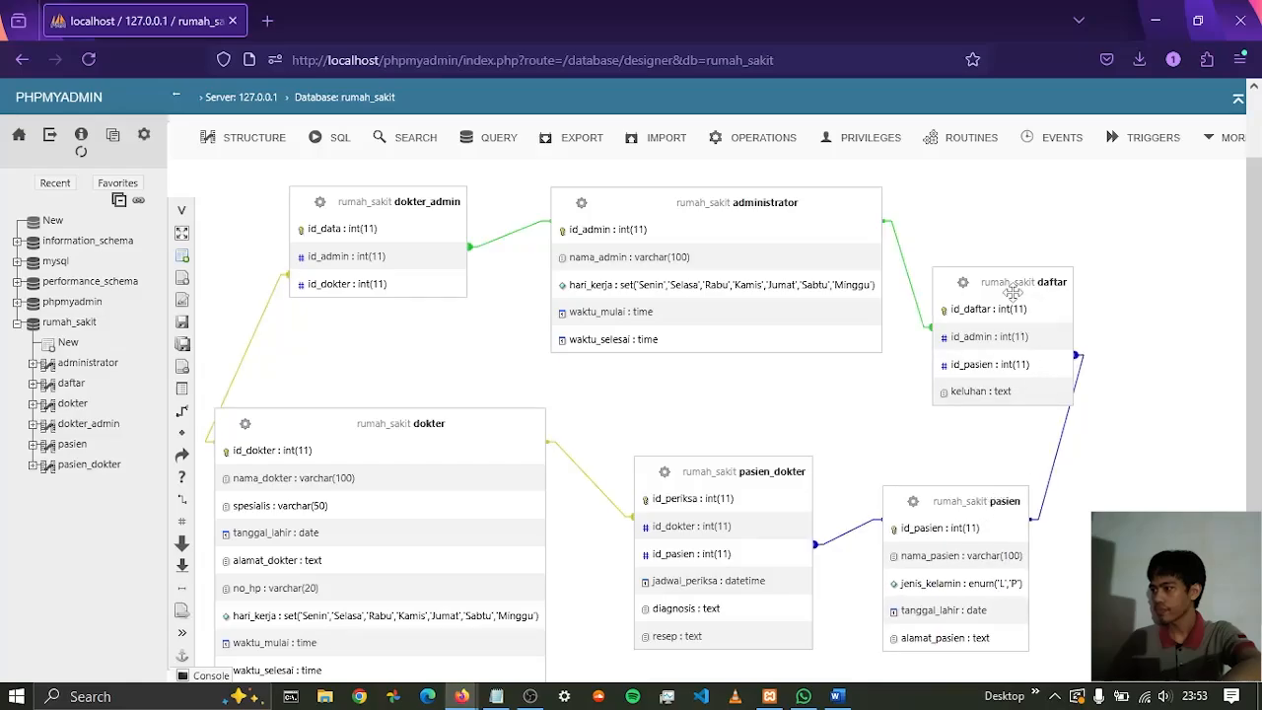
drag(1014, 293, 988, 276)
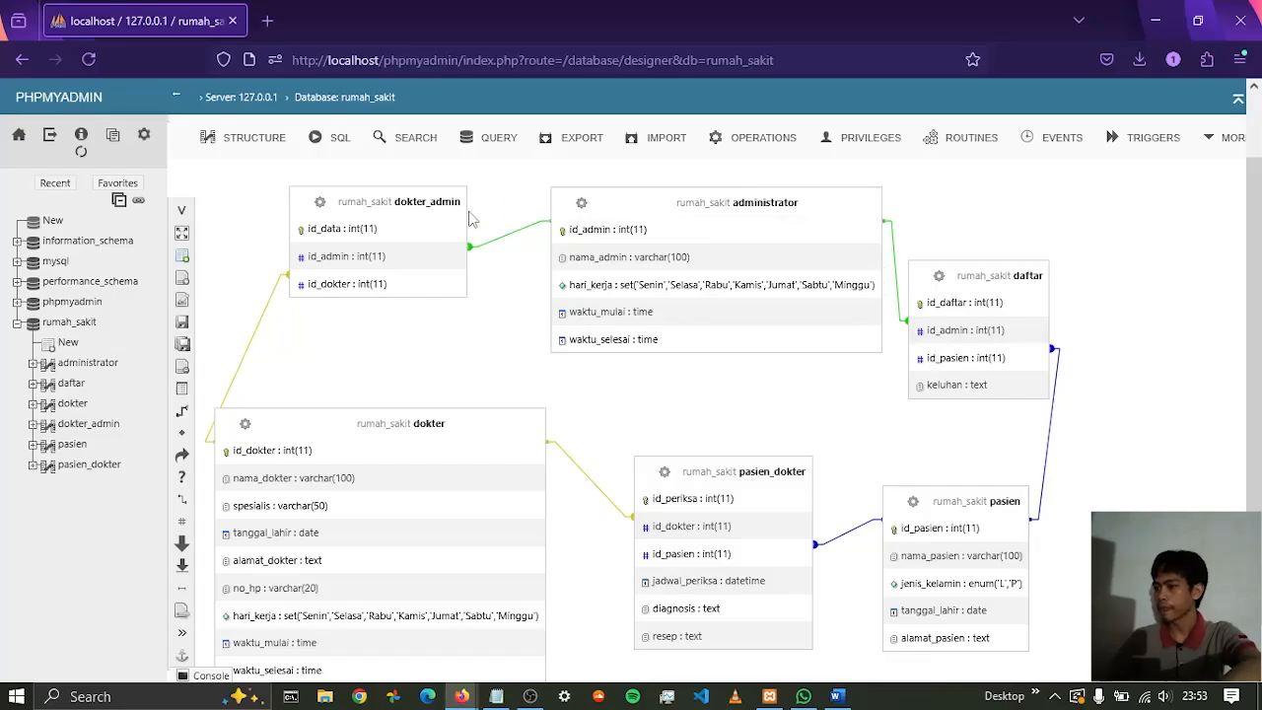
scroll(1142, 405, down, 1)
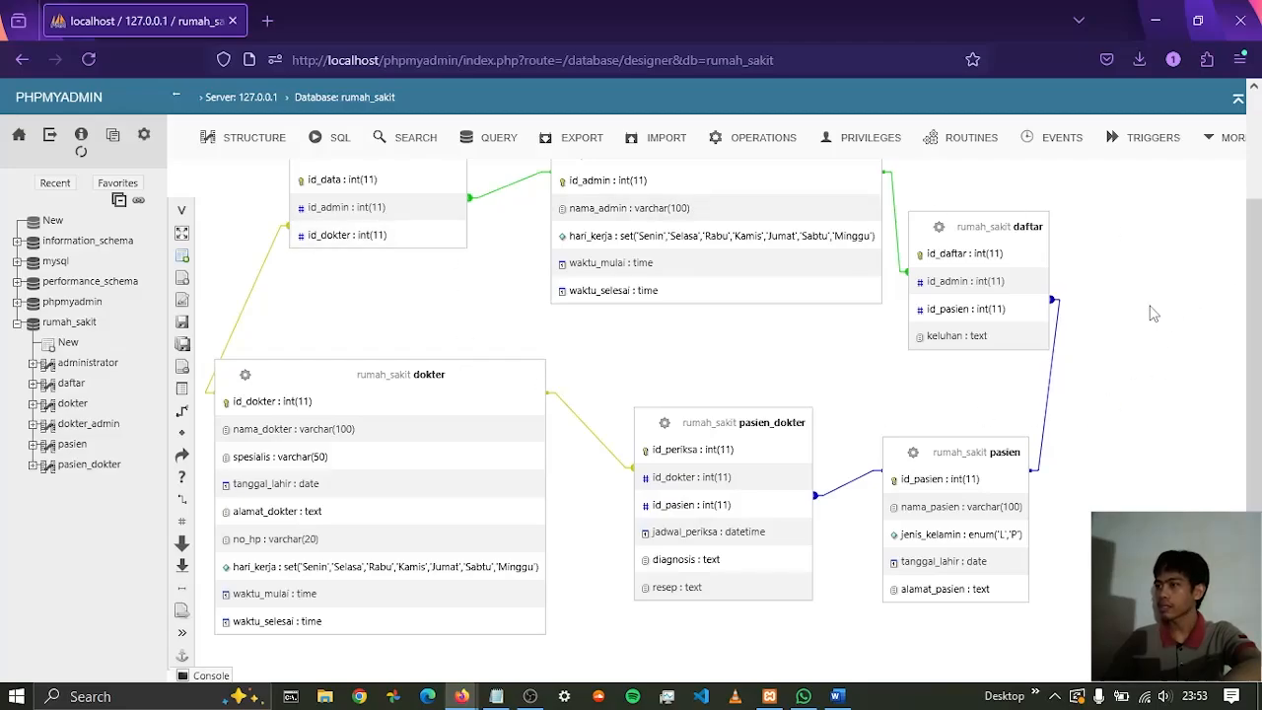
scroll(1104, 394, up, 2)
scroll(1075, 439, down, 2)
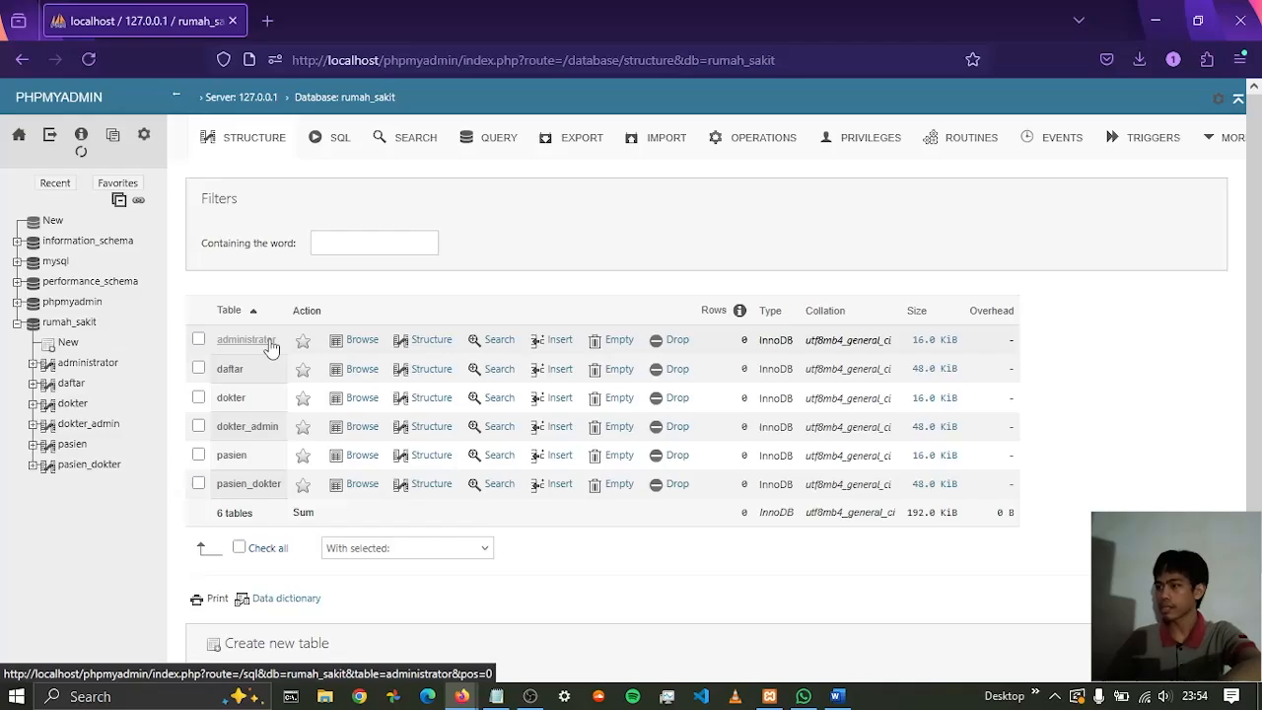
Open the SQL editor for the administrator table and replace the default query with the INSERT template
click(247, 339)
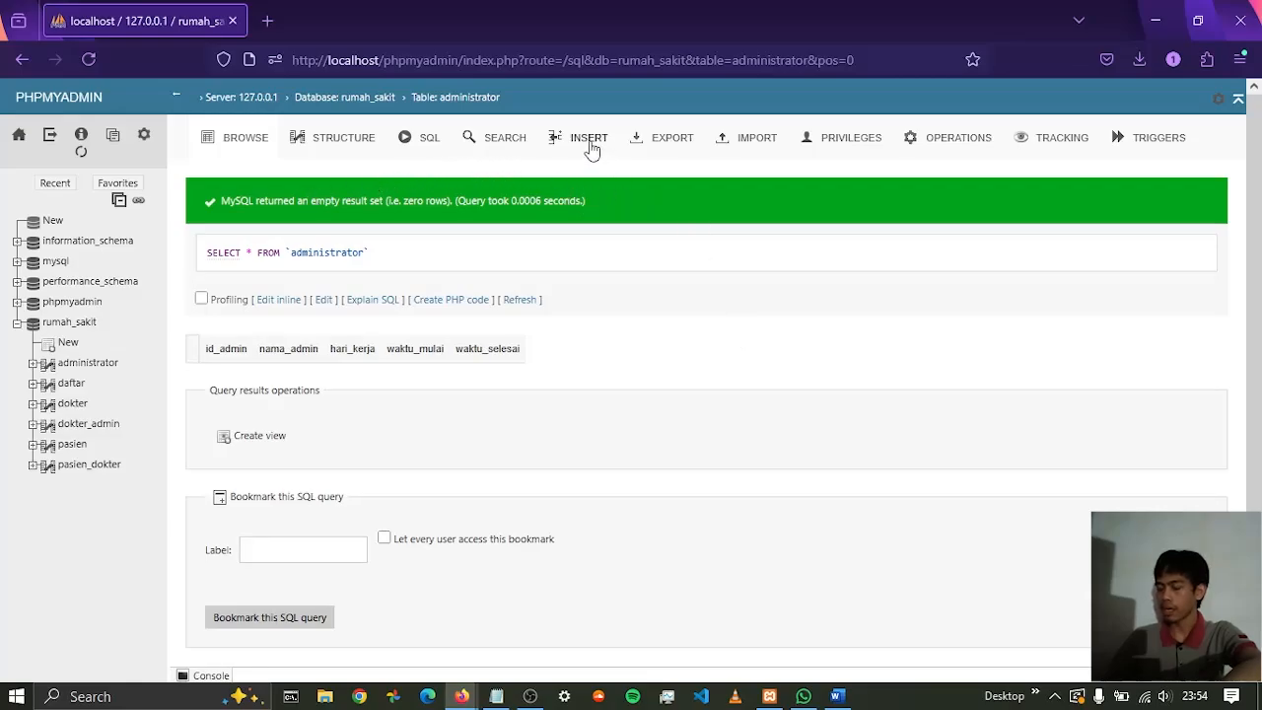
click(431, 146)
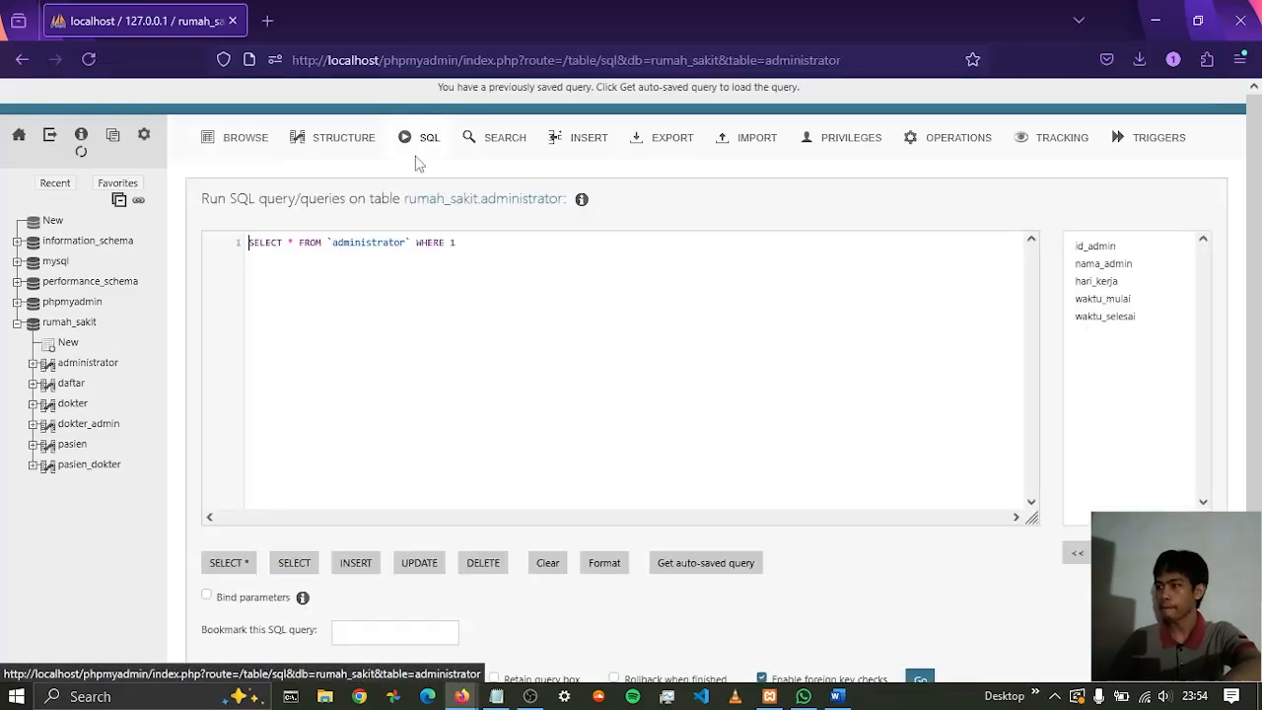
click(543, 568)
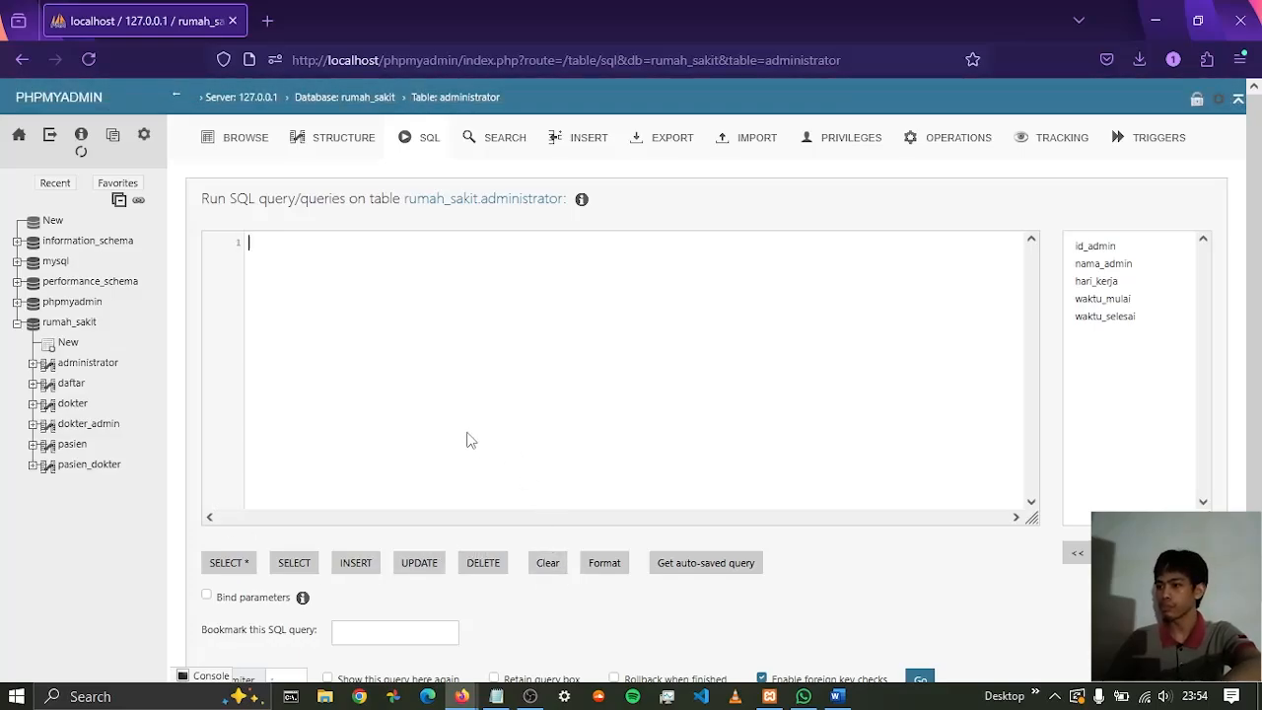
click(356, 563)
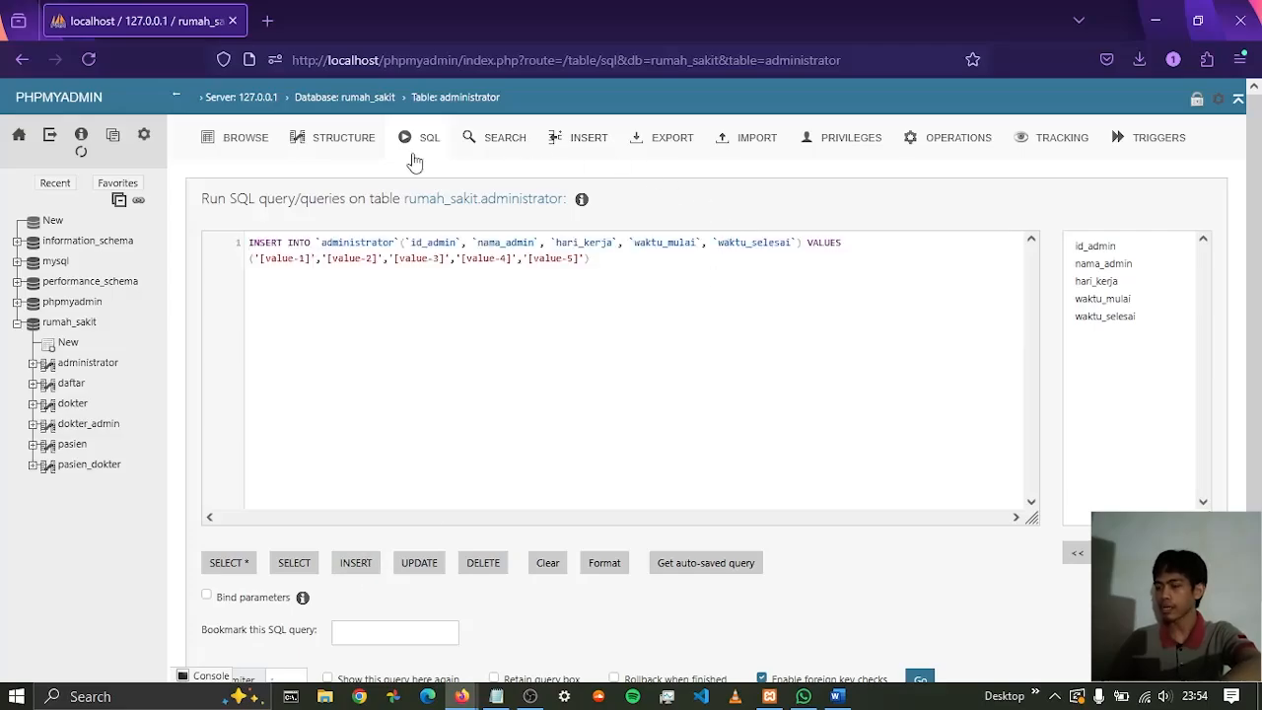
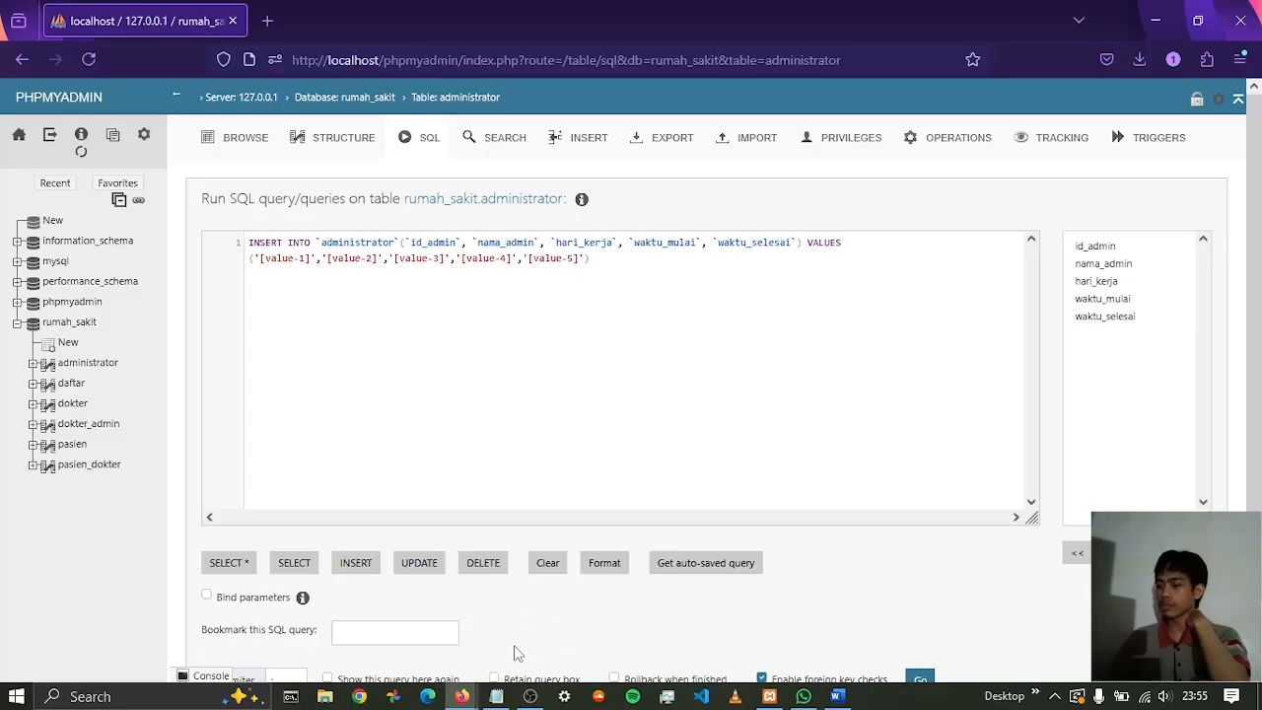
Switch to the rumah_sakit notes in Notepad and copy all the data rows of the admin section
click(496, 696)
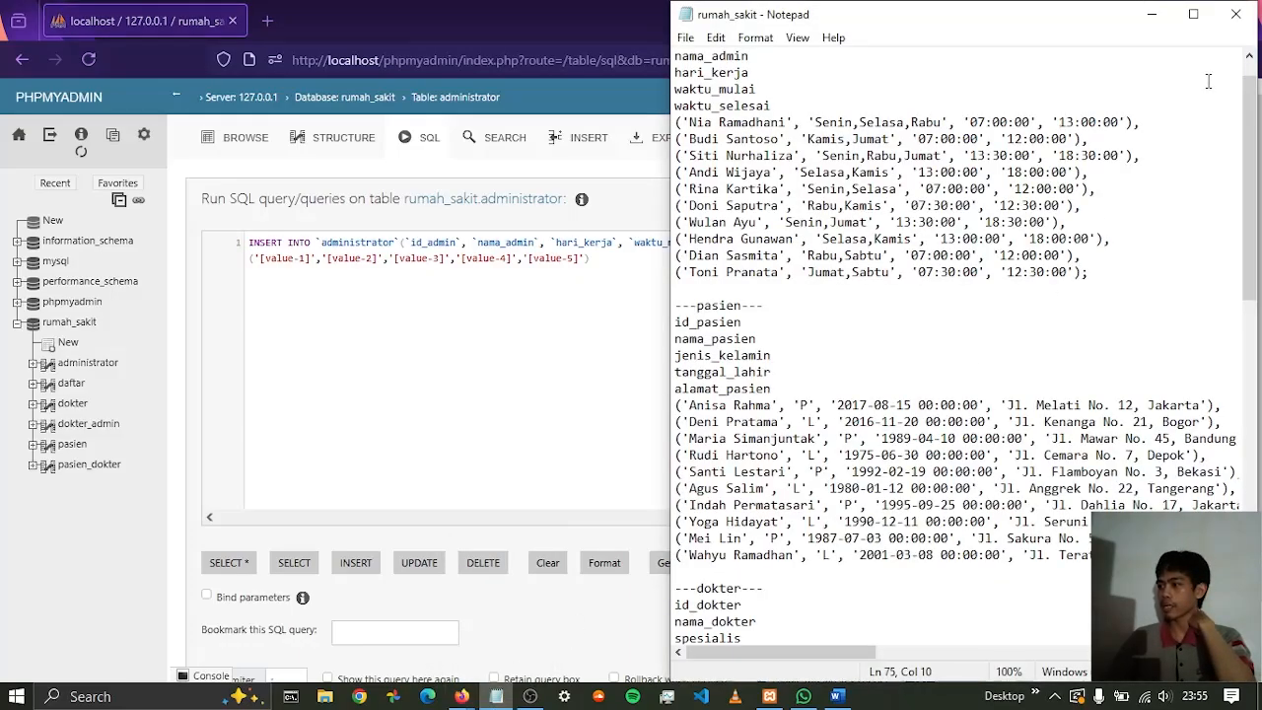
scroll(937, 237, up, 1)
scroll(899, 201, down, 1)
scroll(900, 201, up, 1)
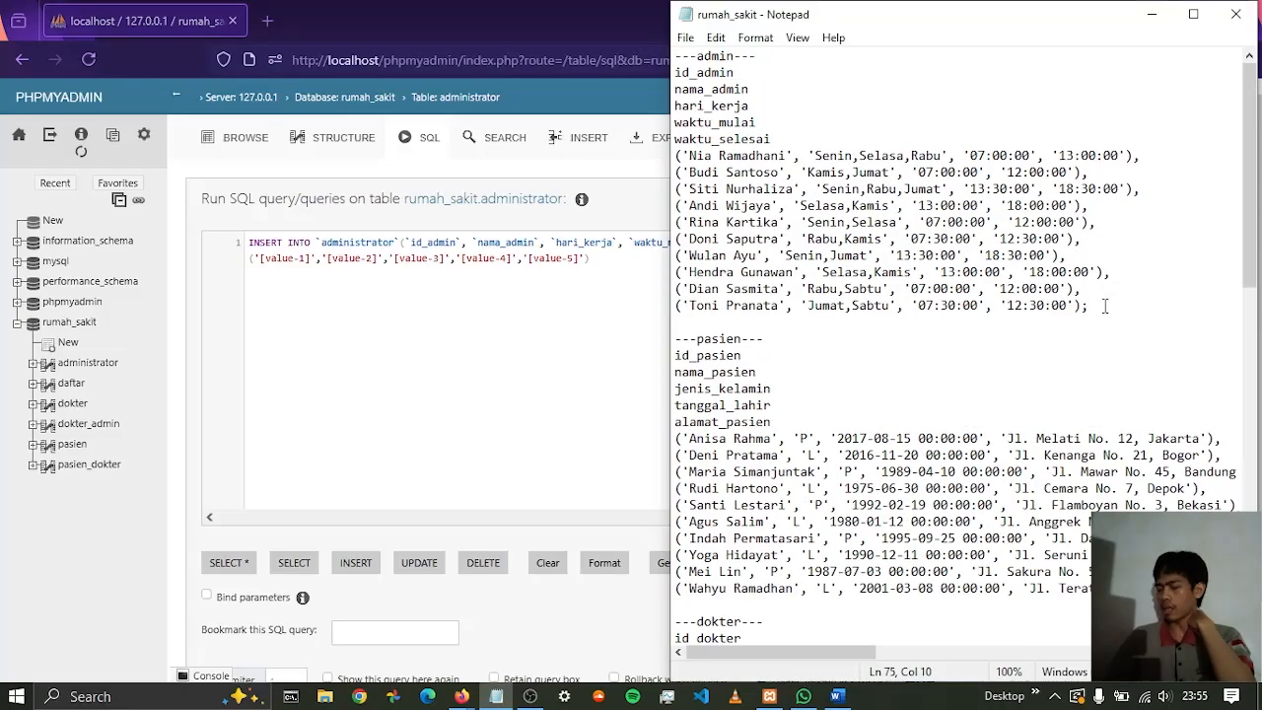
drag(1095, 306, 676, 156)
key(ctrl+c)
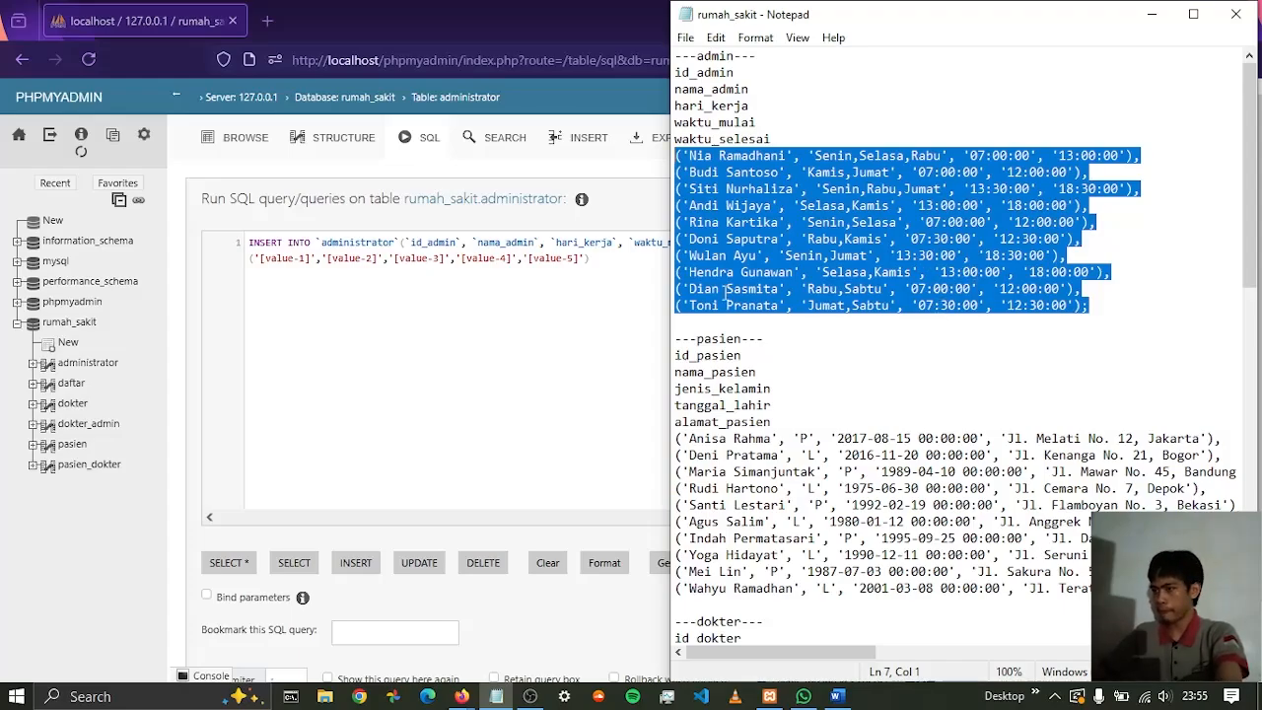
Replace the placeholder values in the administrator INSERT query with the copied rows, starting them on a new line after VALUES
click(595, 280)
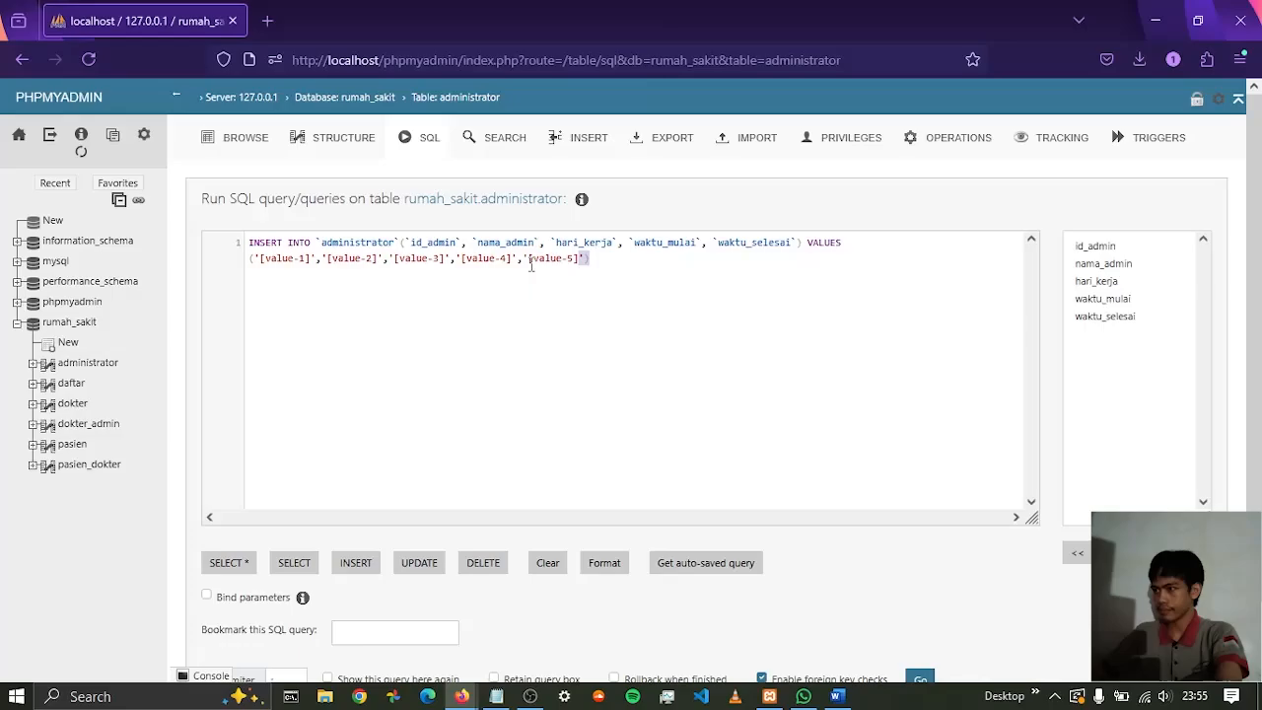
drag(250, 278, 247, 262)
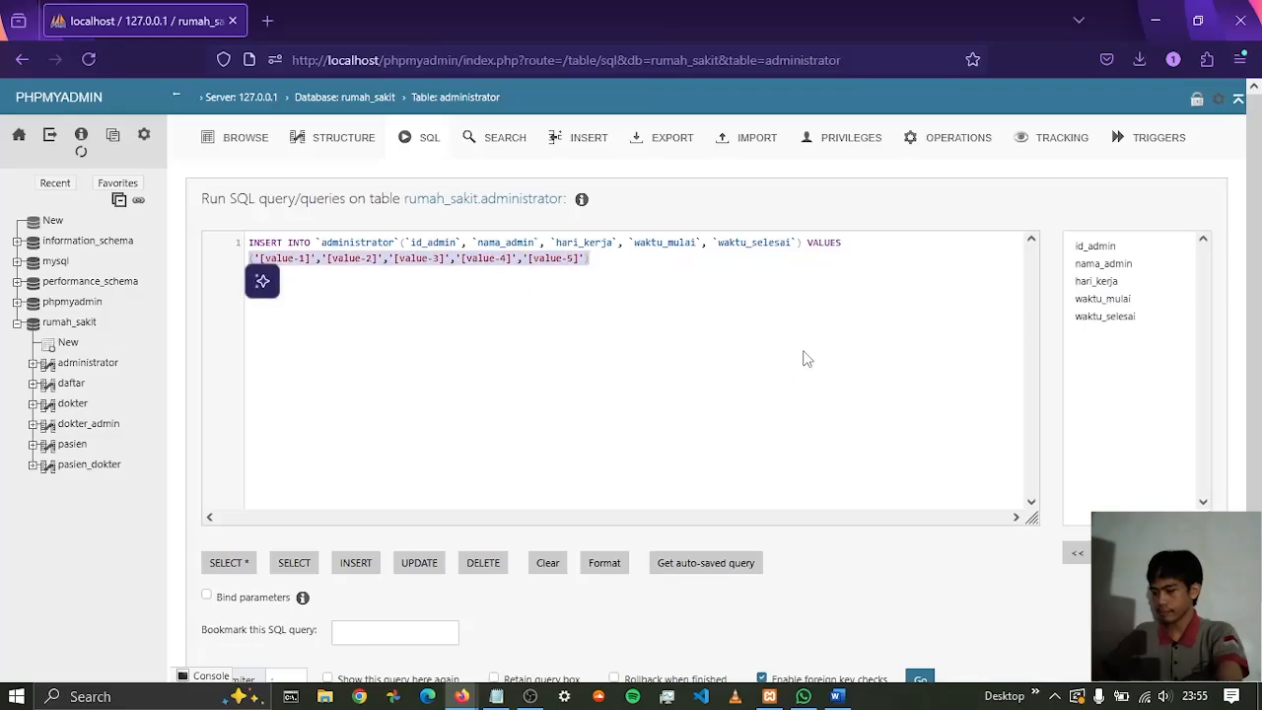
key(ctrl+v)
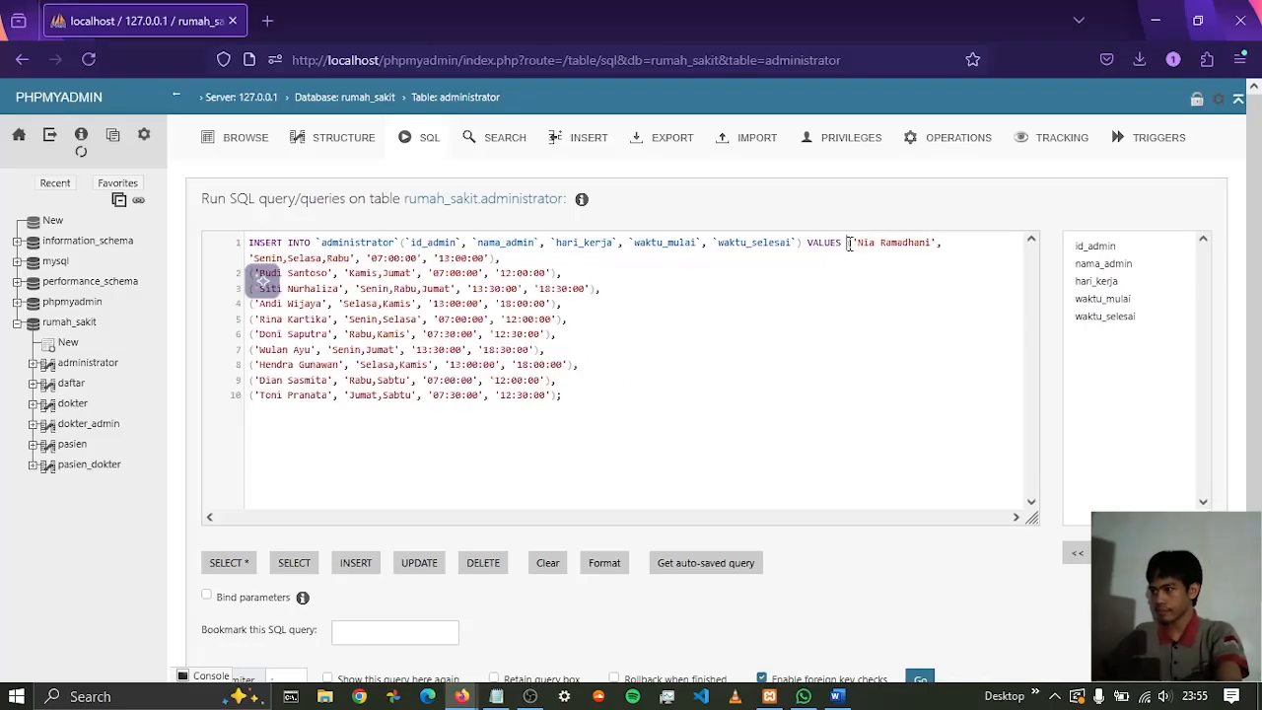
key(BackSpace)
key(Return)
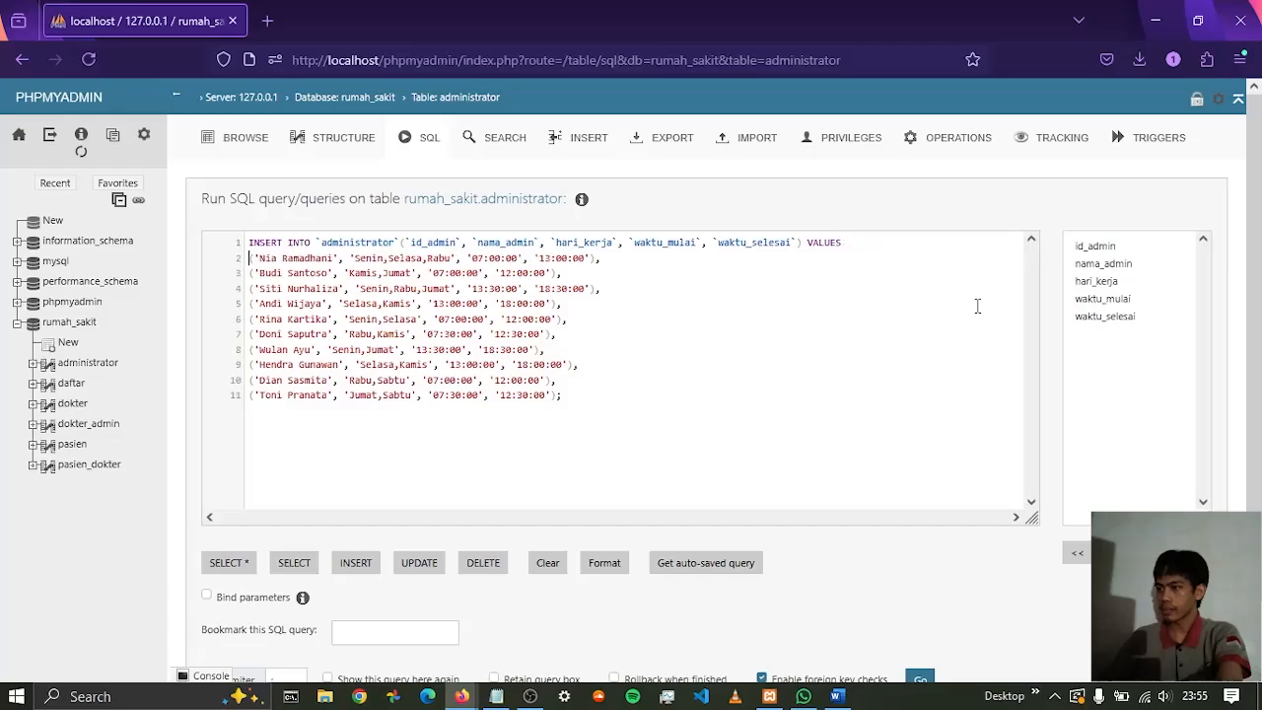
text(()
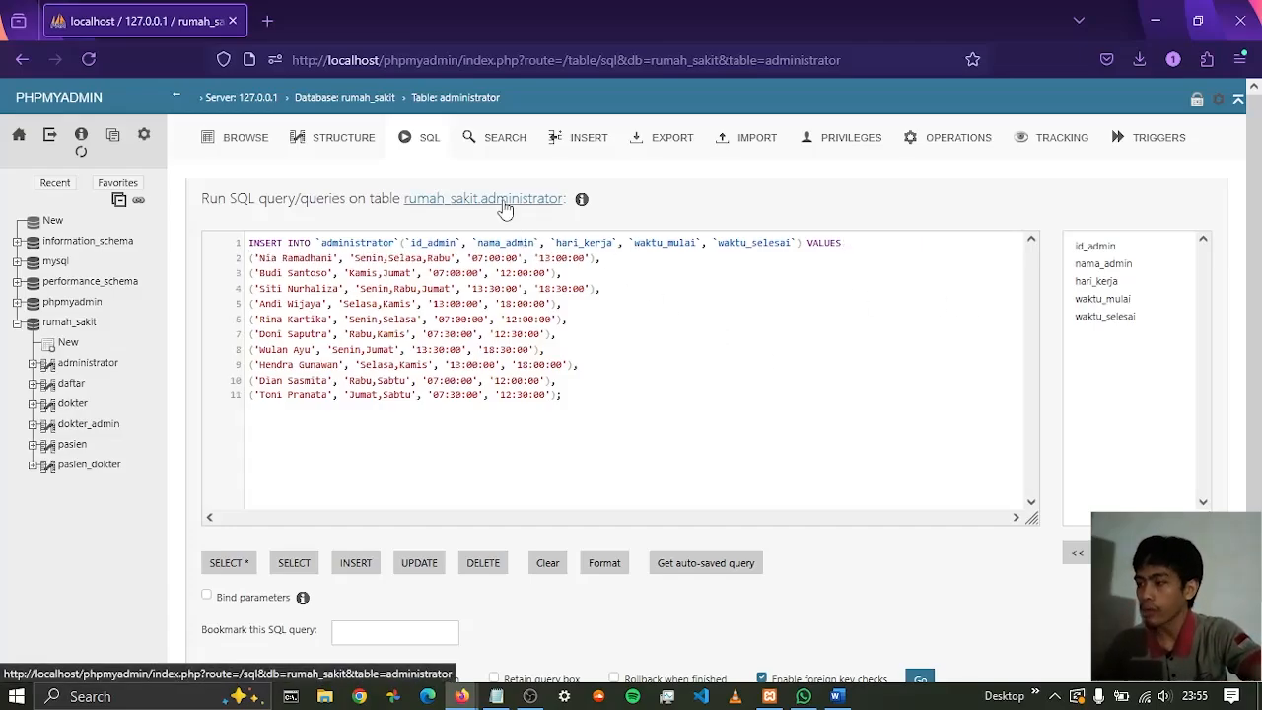
Remove the id_admin column and its trailing comma from the INSERT column list
click(458, 242)
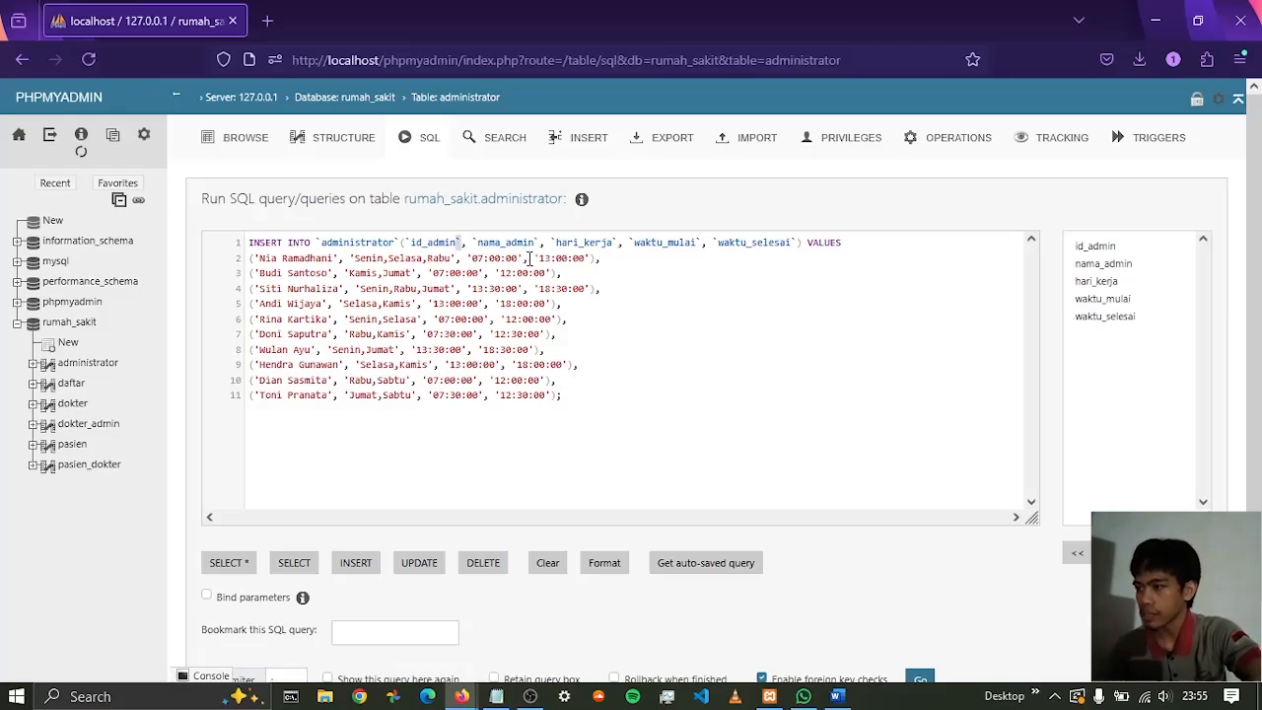
key(shift+Left)
key(shift+Left)
key(shift+Left)
key(shift+Left)
key(shift+Left)
key(shift+Left)
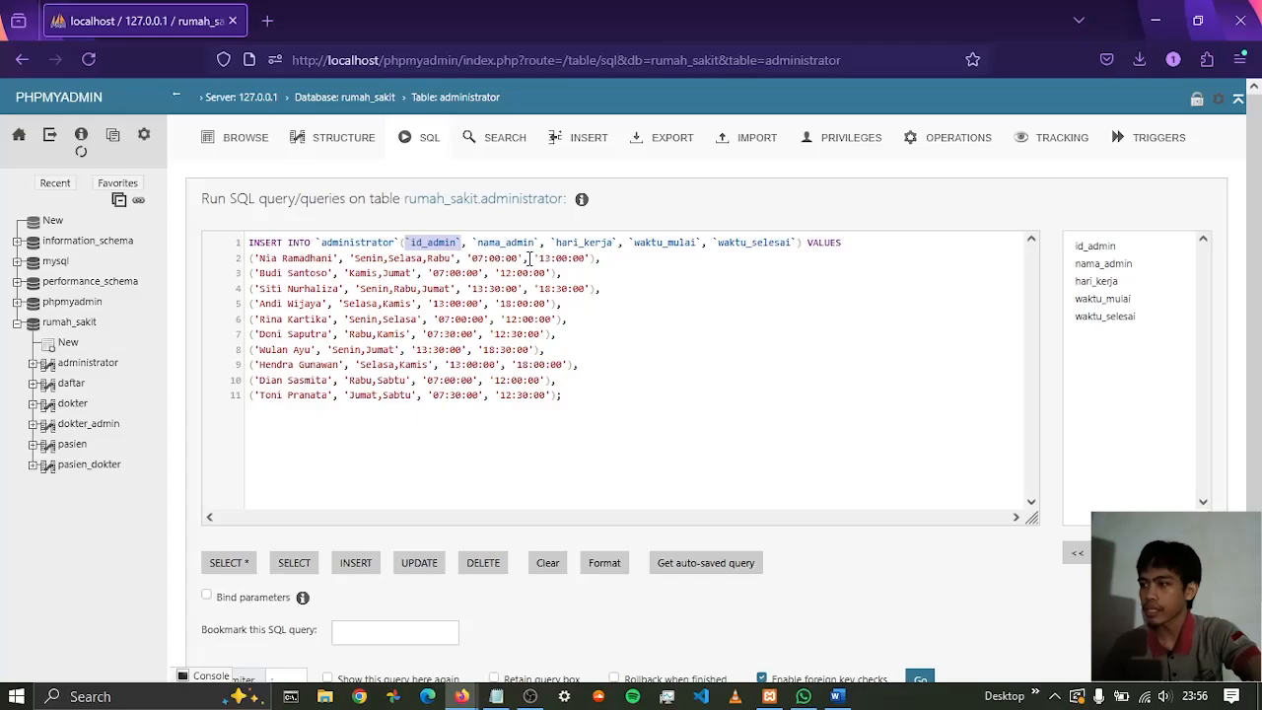
key(Delete)
key(Delete)
key(Delete)
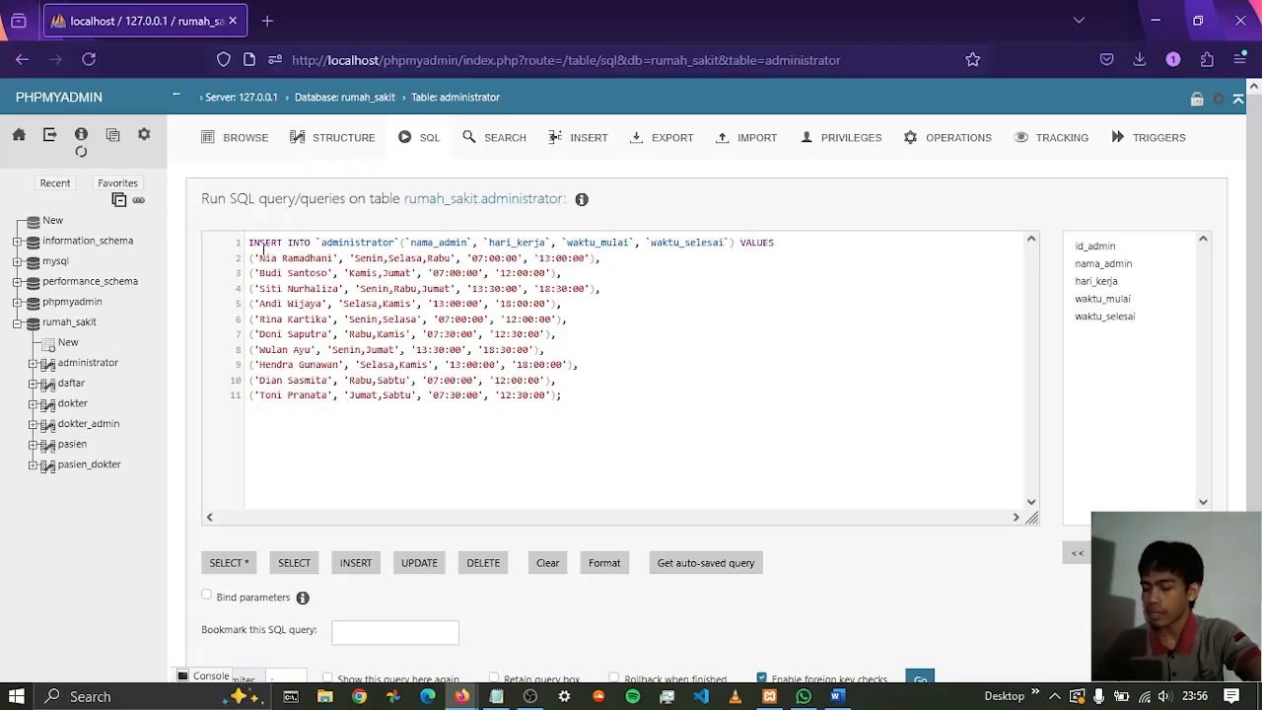
Check the pasted rows against the nama_admin, hari_kerja, waktu_mulai and waktu_selesai columns, through to the closing semicolon
drag(259, 257, 334, 260)
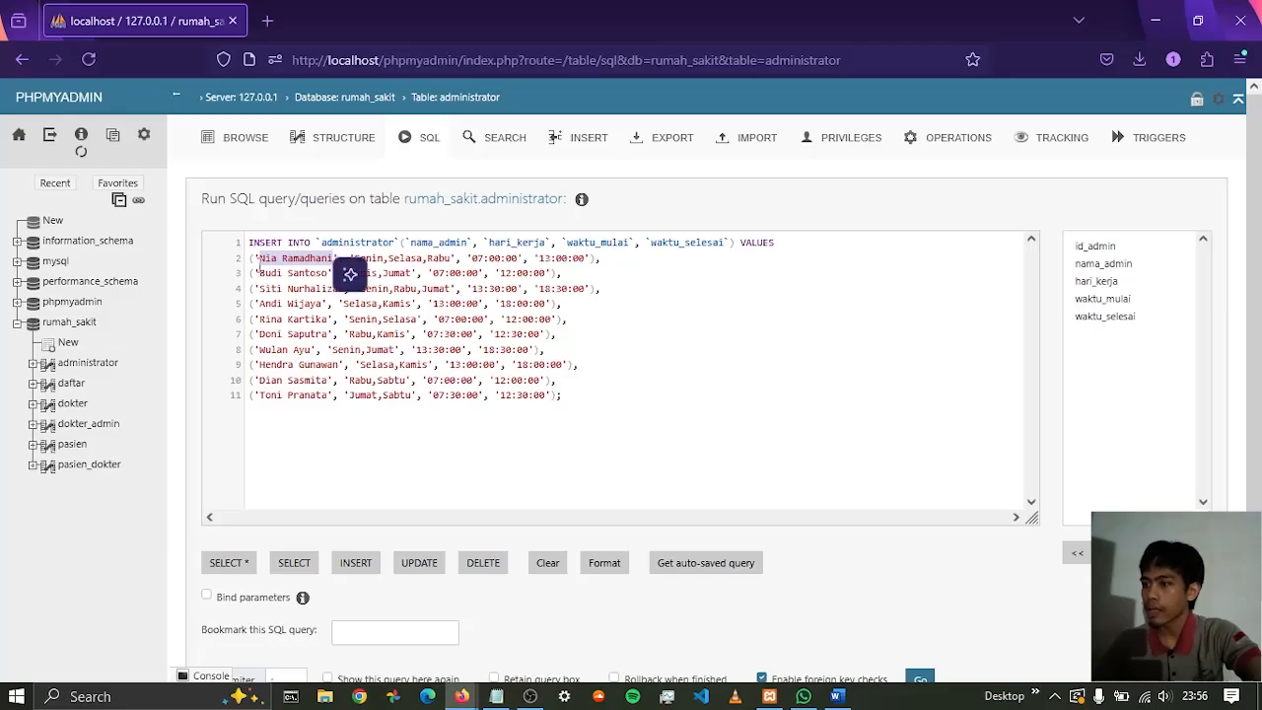
click(256, 259)
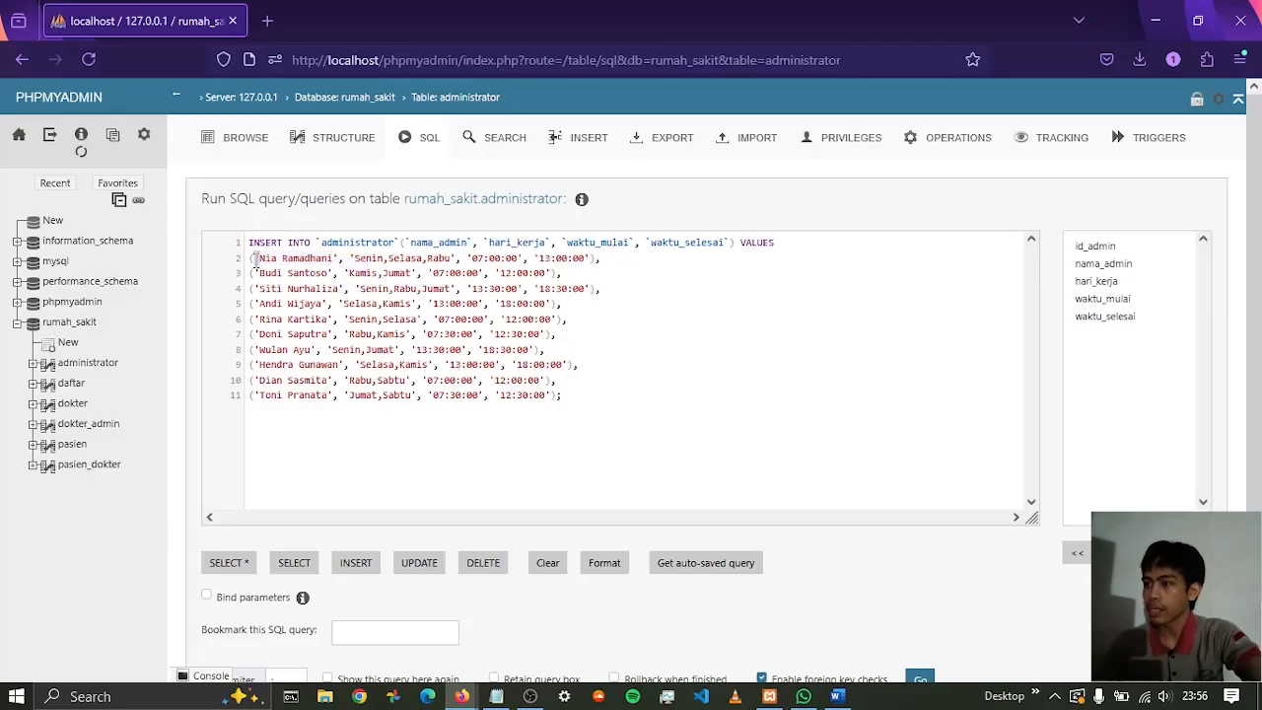
drag(255, 261, 338, 254)
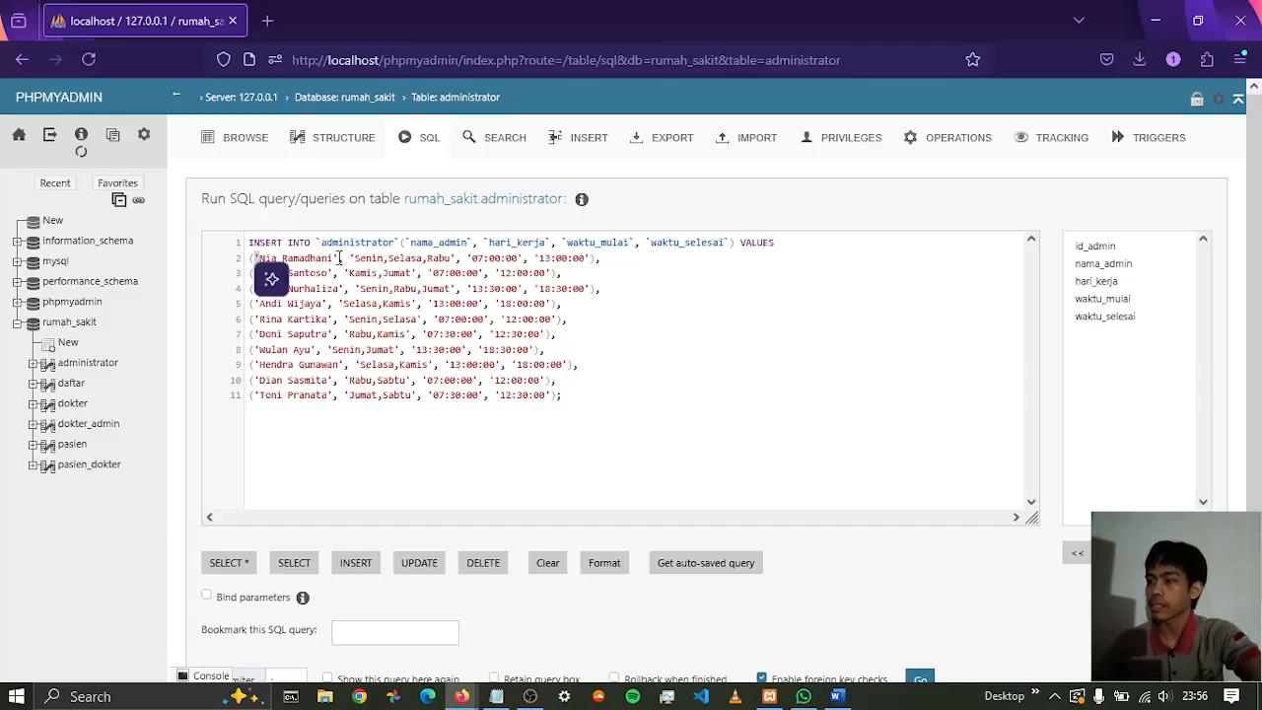
drag(259, 259, 451, 259)
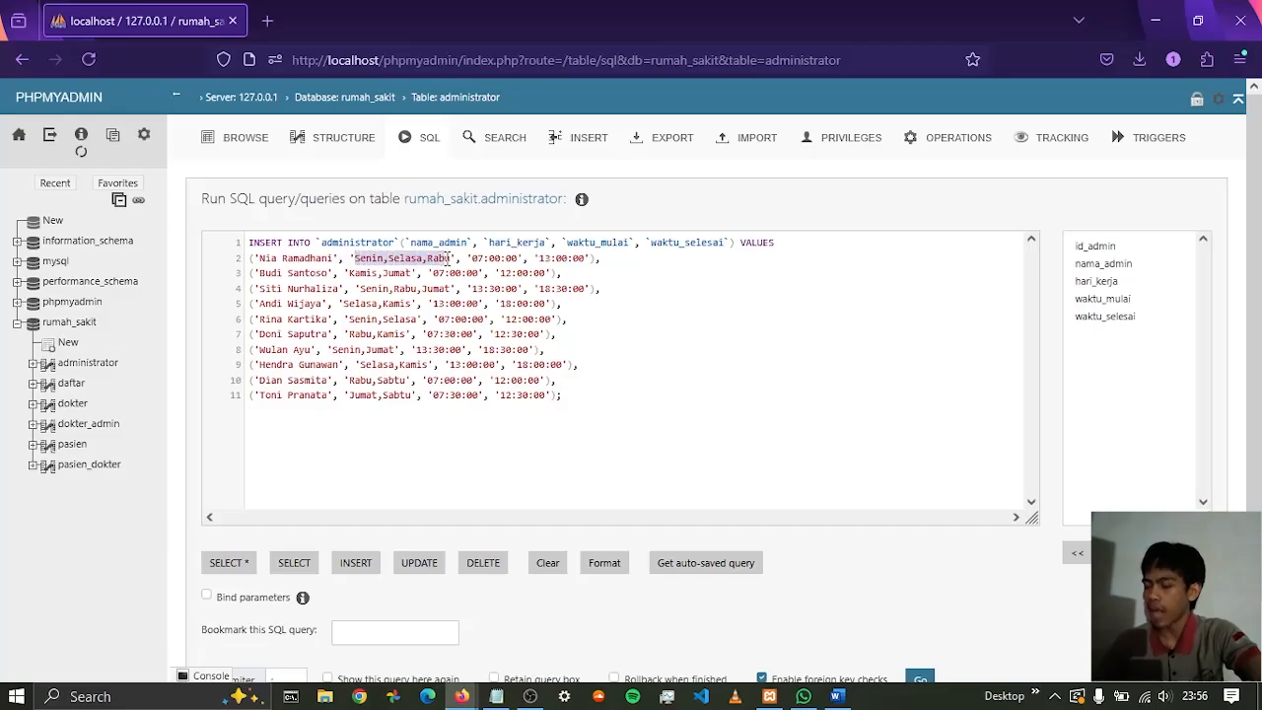
click(387, 271)
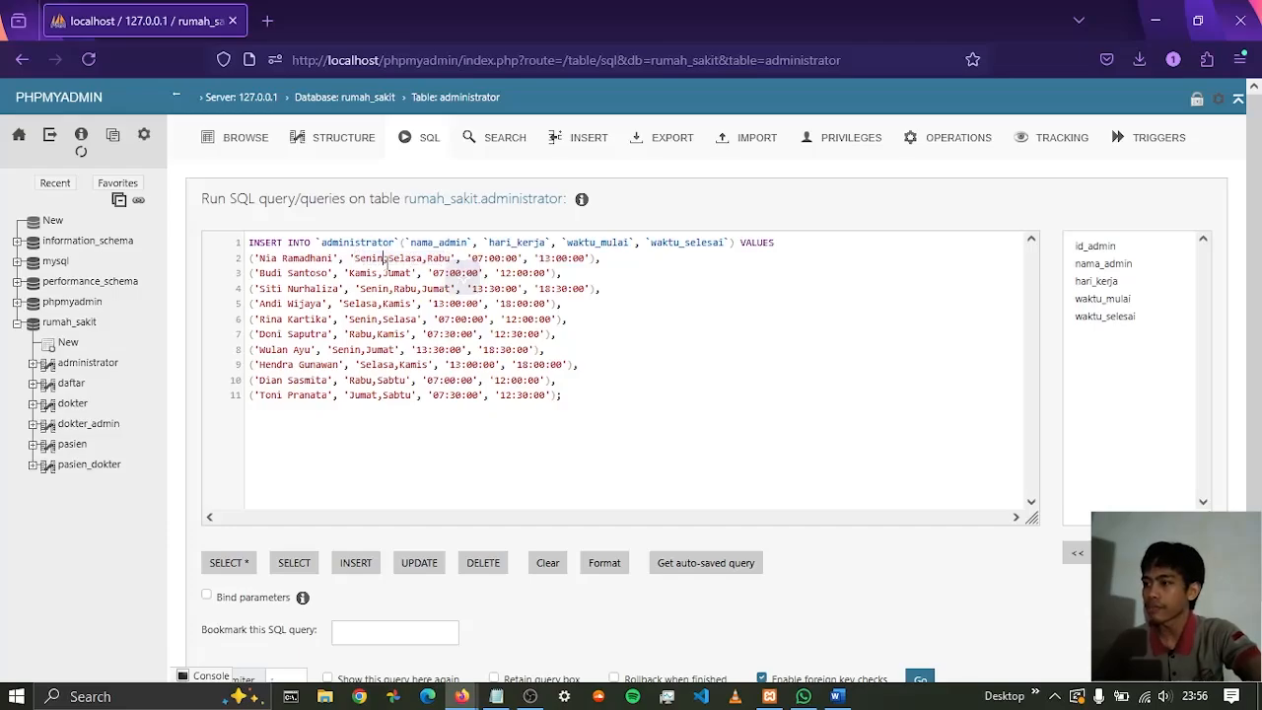
drag(353, 274, 399, 281)
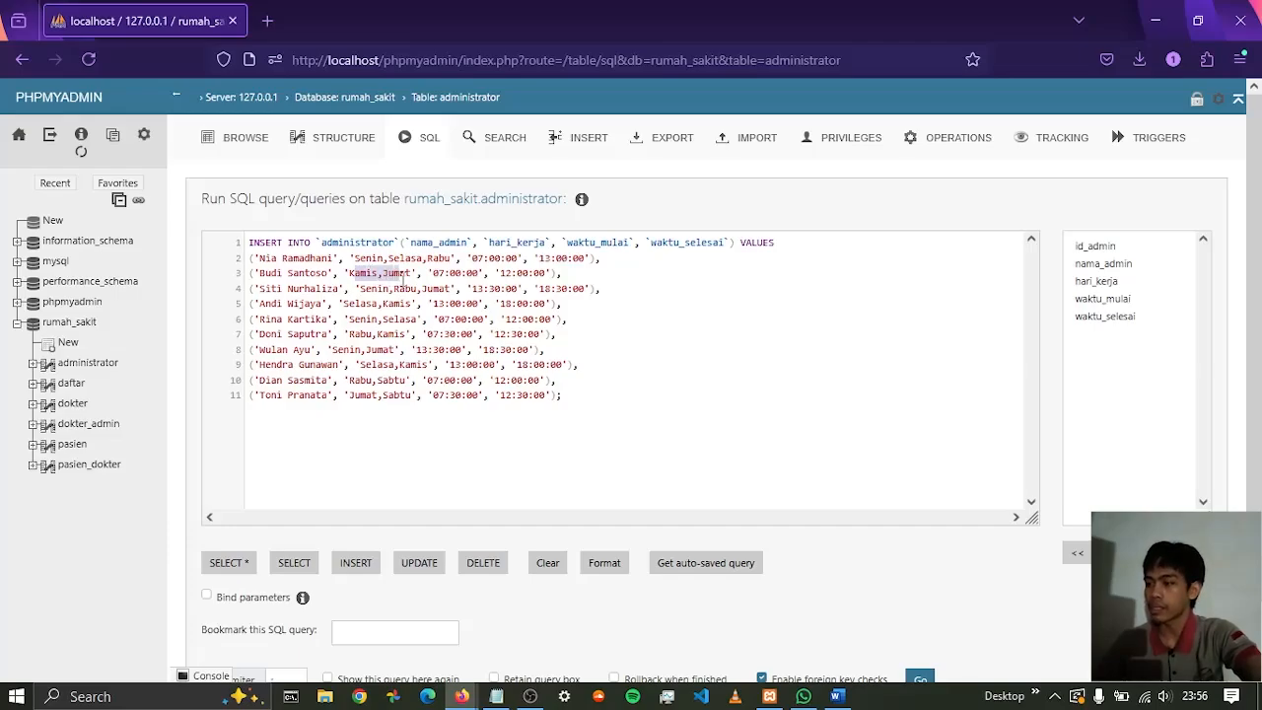
click(472, 263)
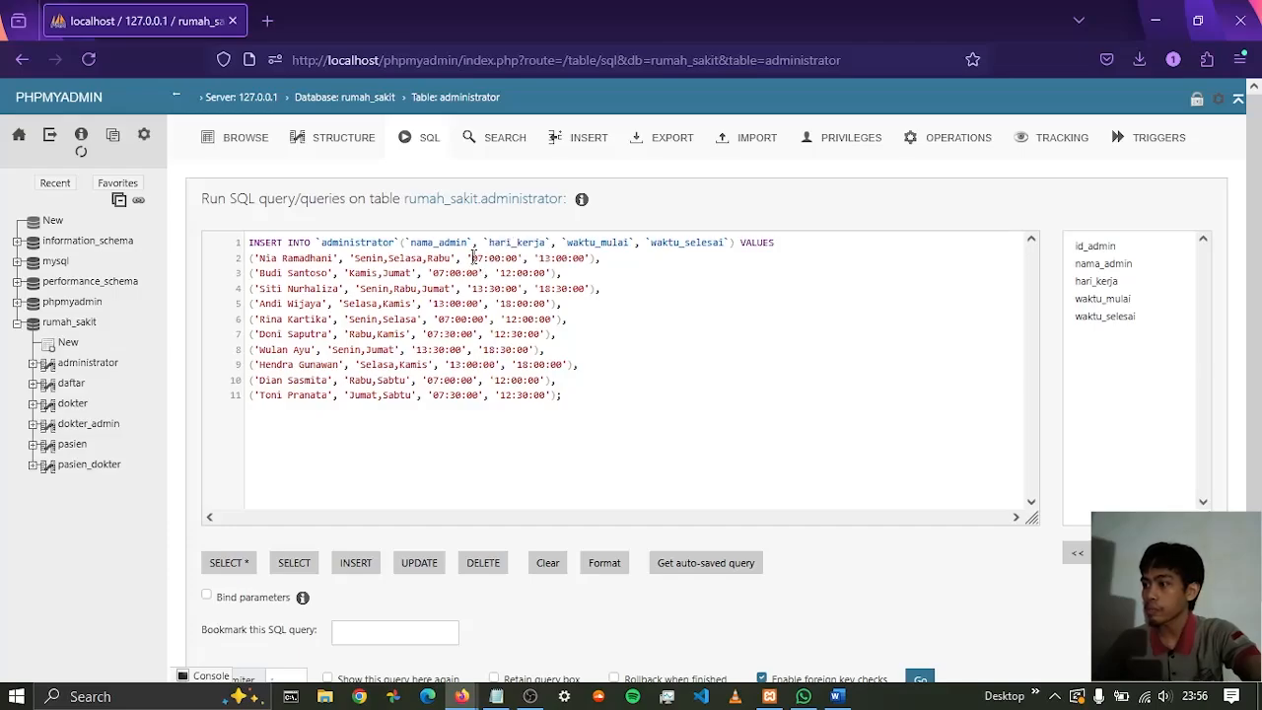
drag(473, 257, 520, 258)
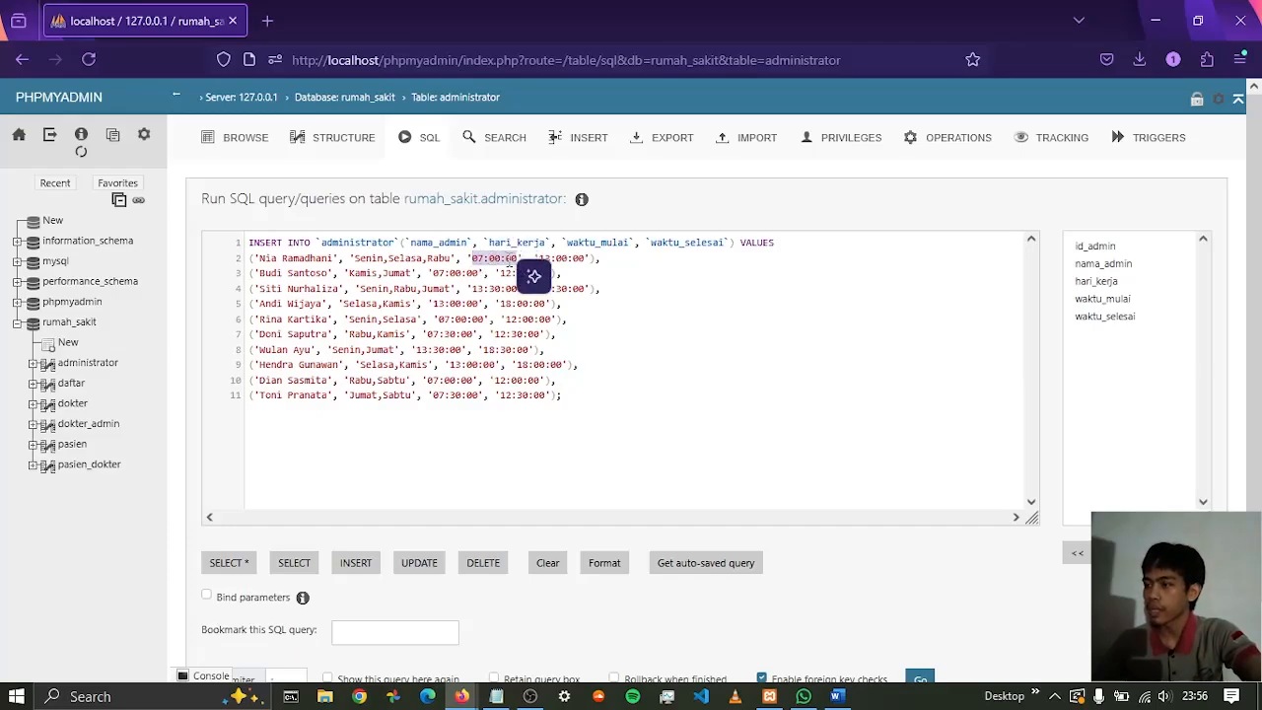
click(641, 261)
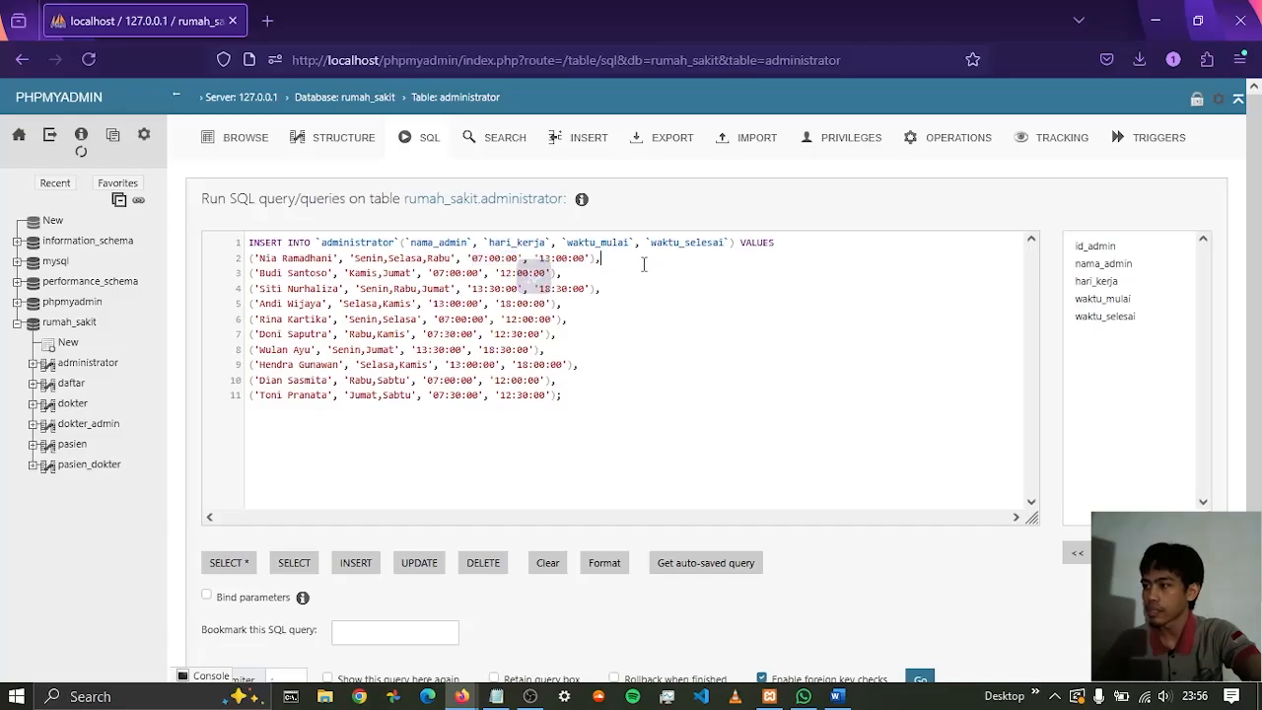
click(591, 394)
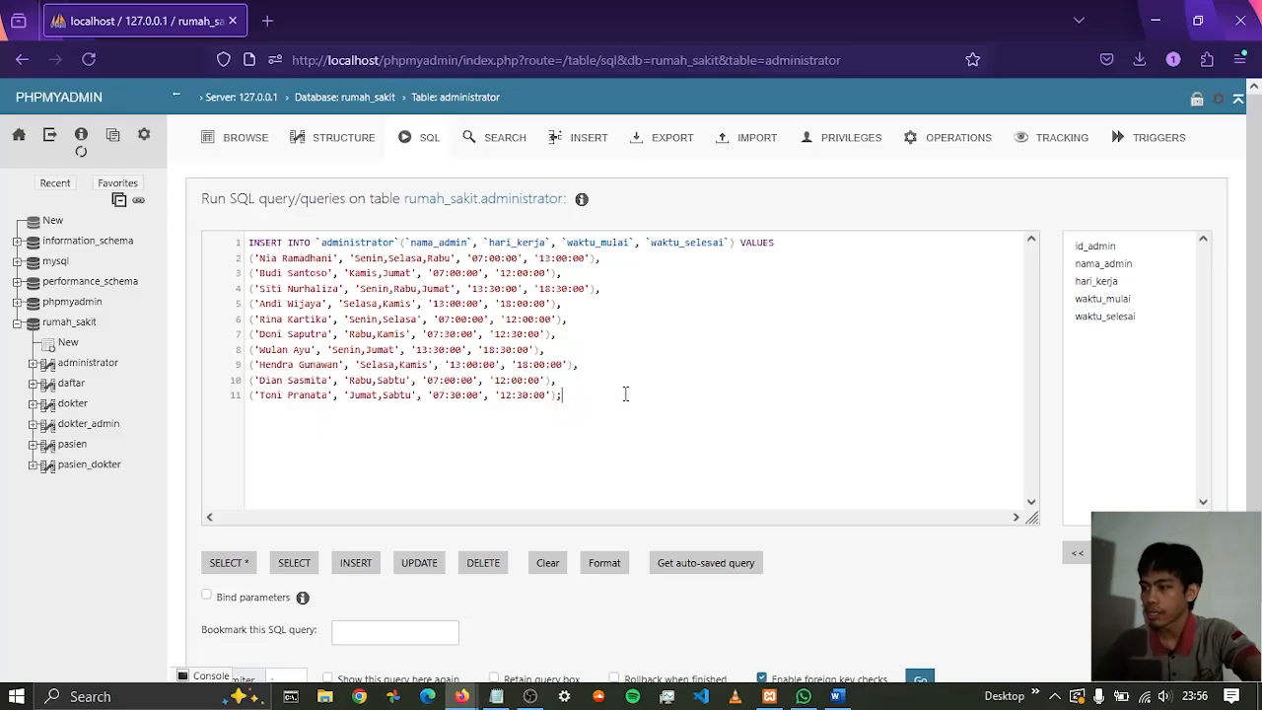
Run the INSERT query on the administrator table with foreign key checks enabled
scroll(943, 529, down, 1)
scroll(917, 505, up, 1)
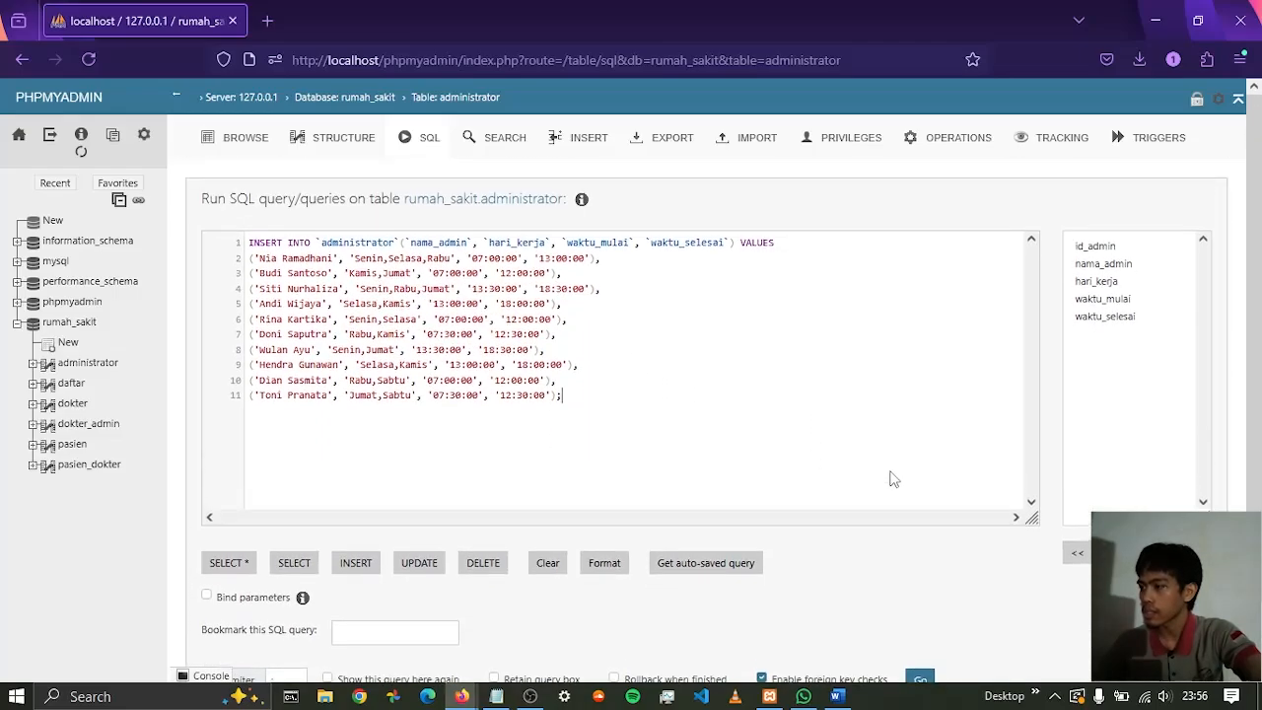
scroll(953, 453, down, 1)
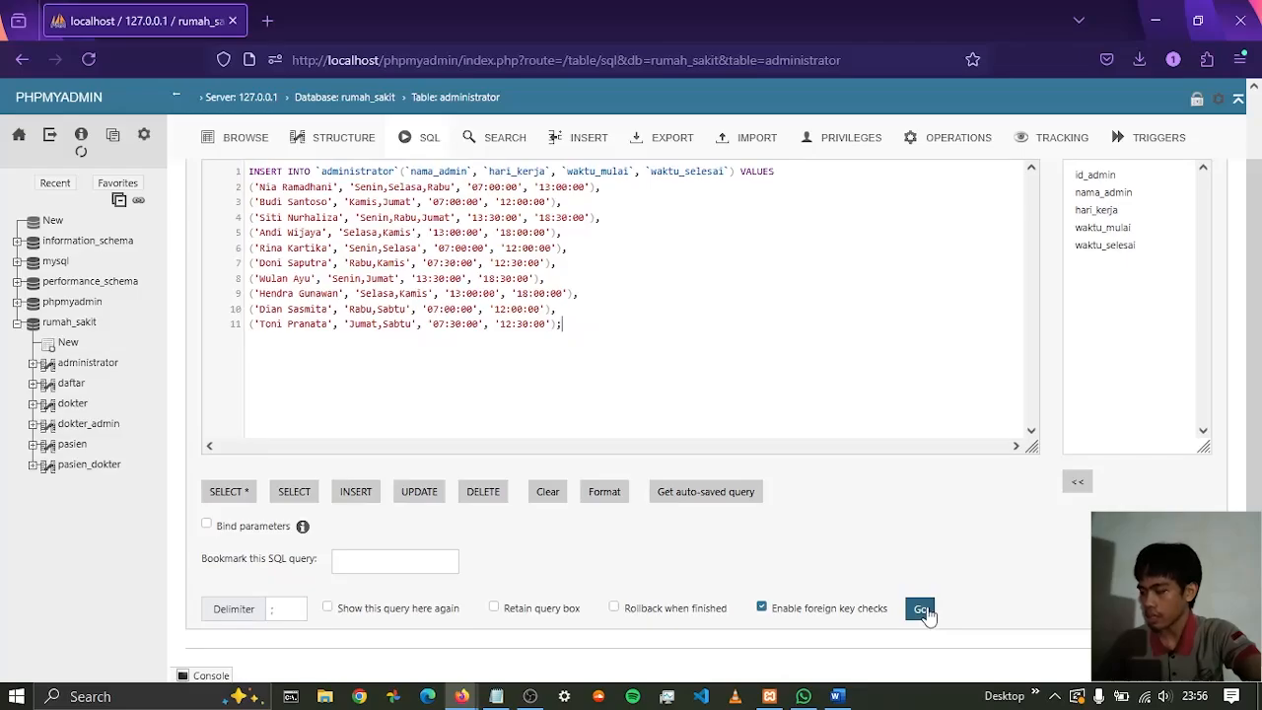
click(923, 611)
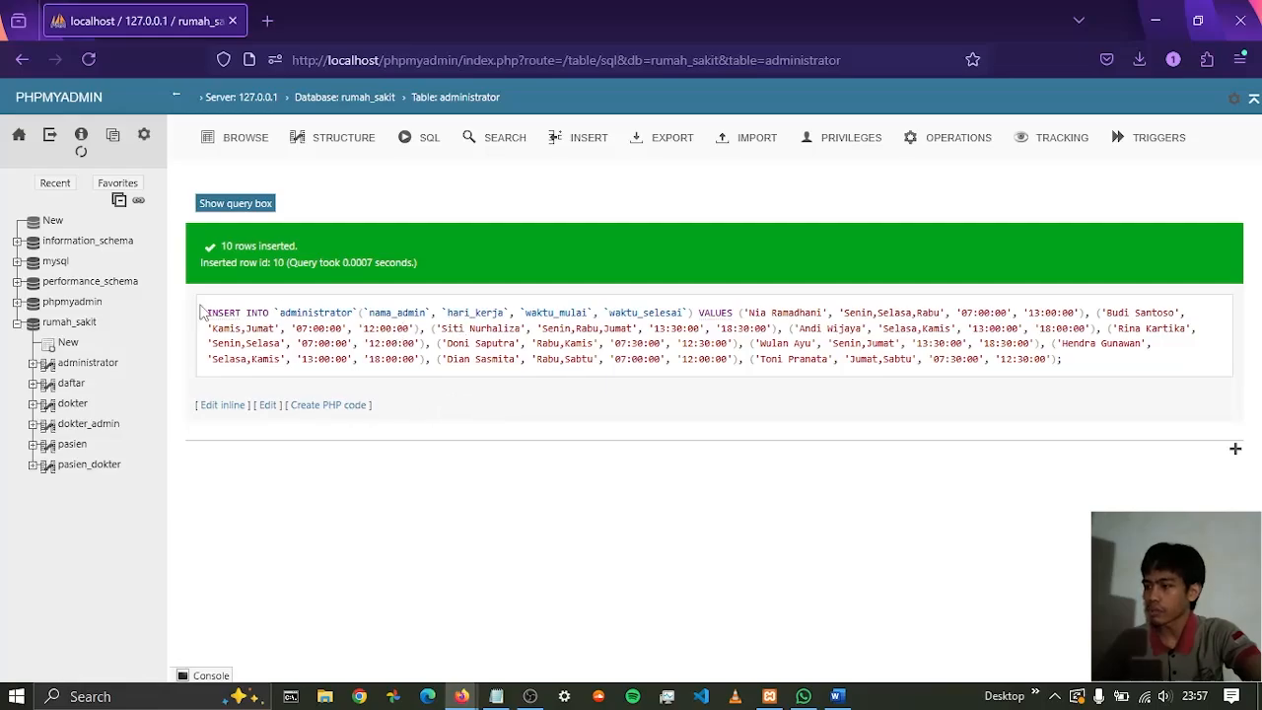
Browse the administrator table and examine the inserted rows
click(107, 364)
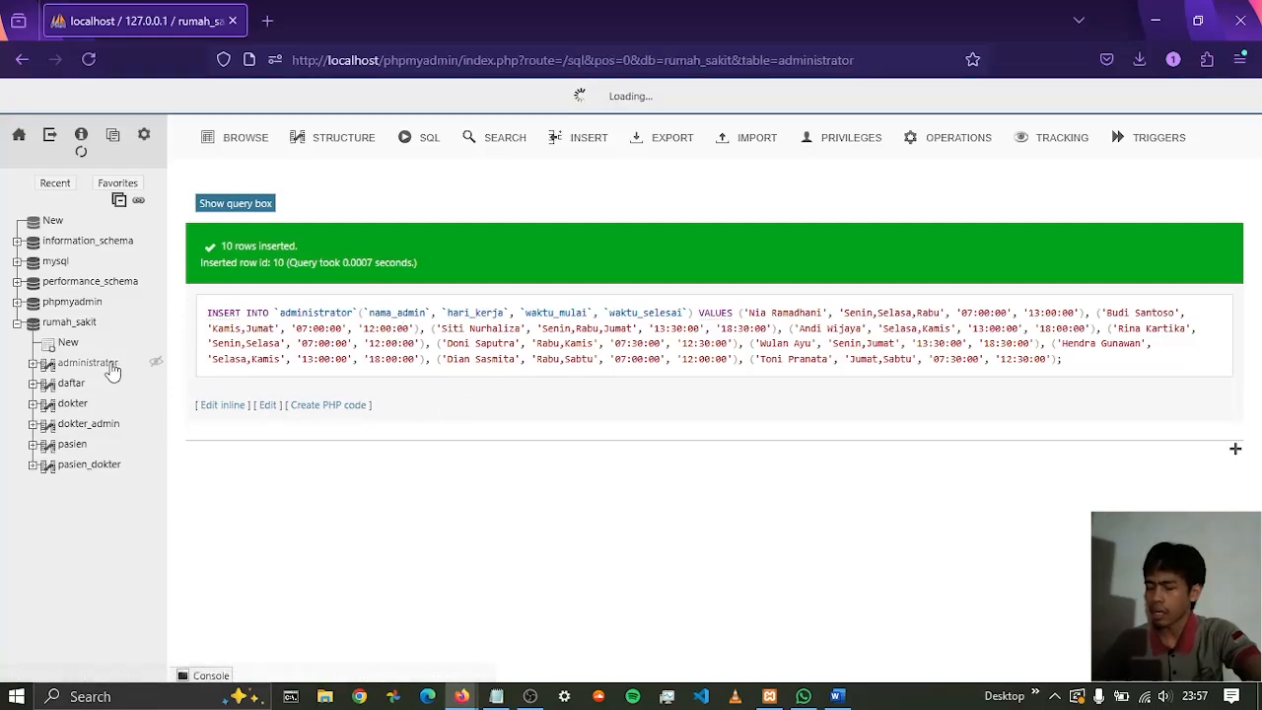
scroll(789, 365, down, 3)
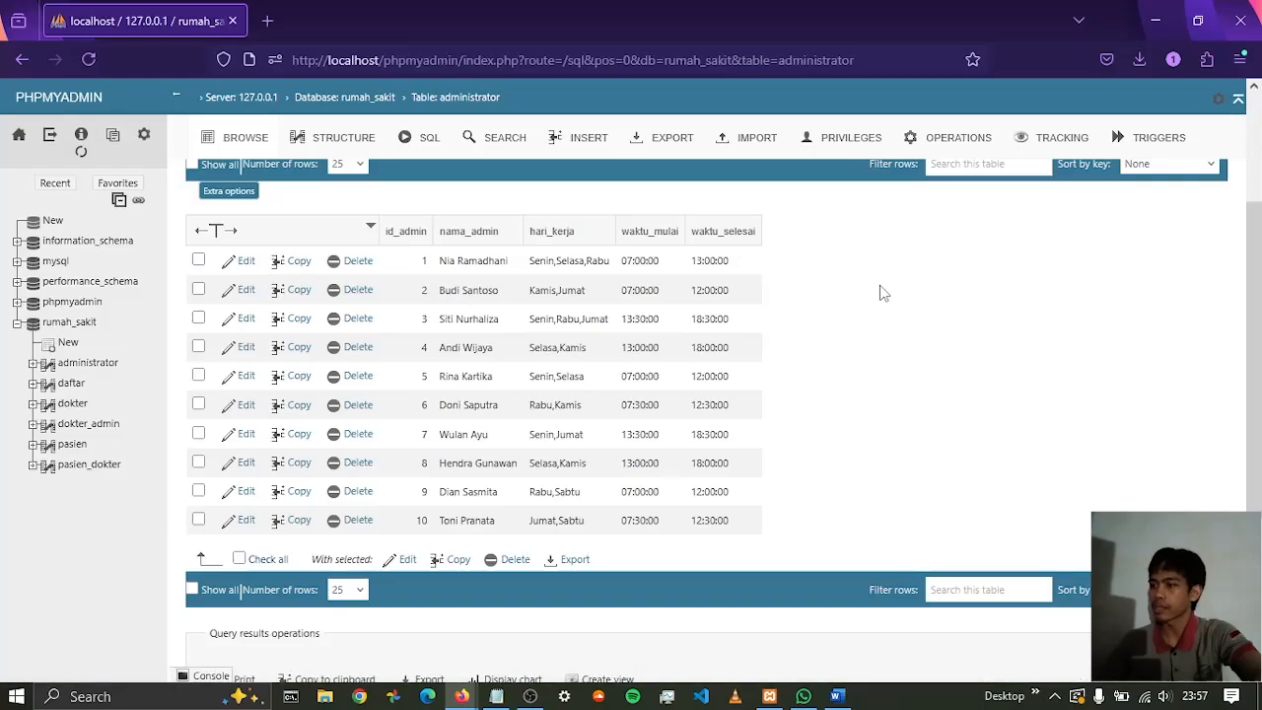
scroll(856, 310, up, 2)
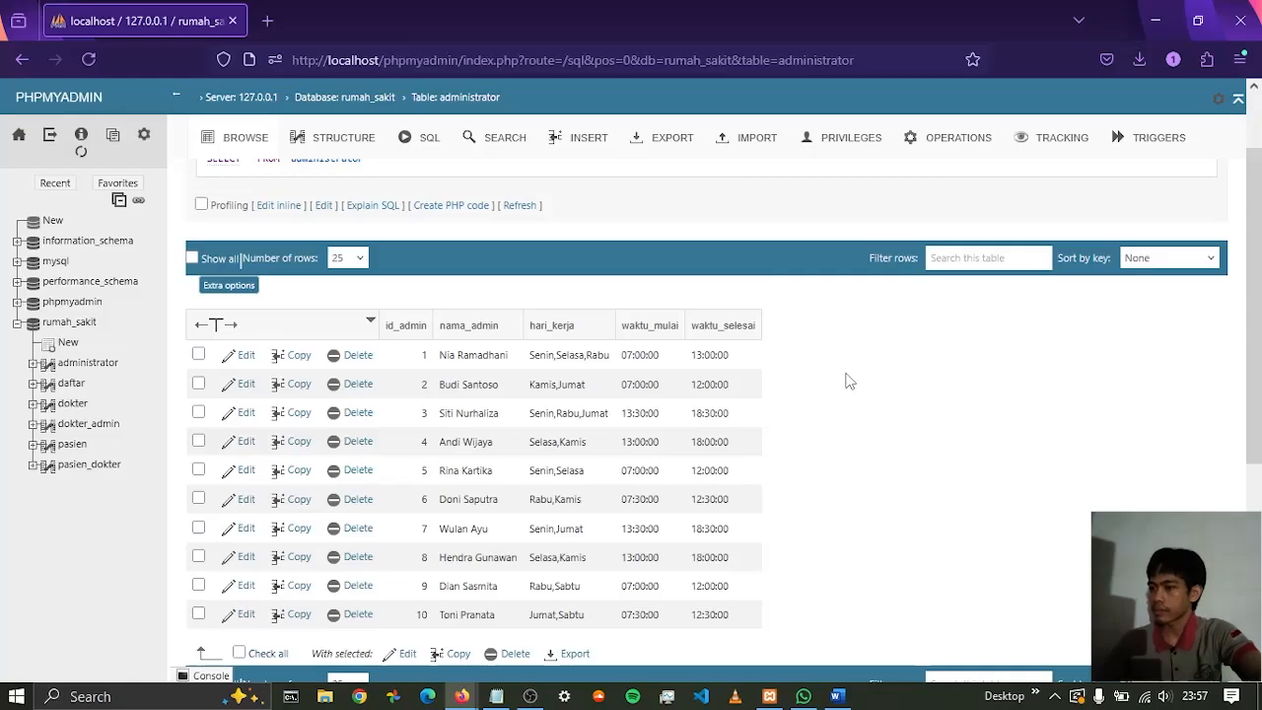
scroll(845, 379, down, 2)
scroll(846, 379, up, 2)
scroll(845, 380, down, 2)
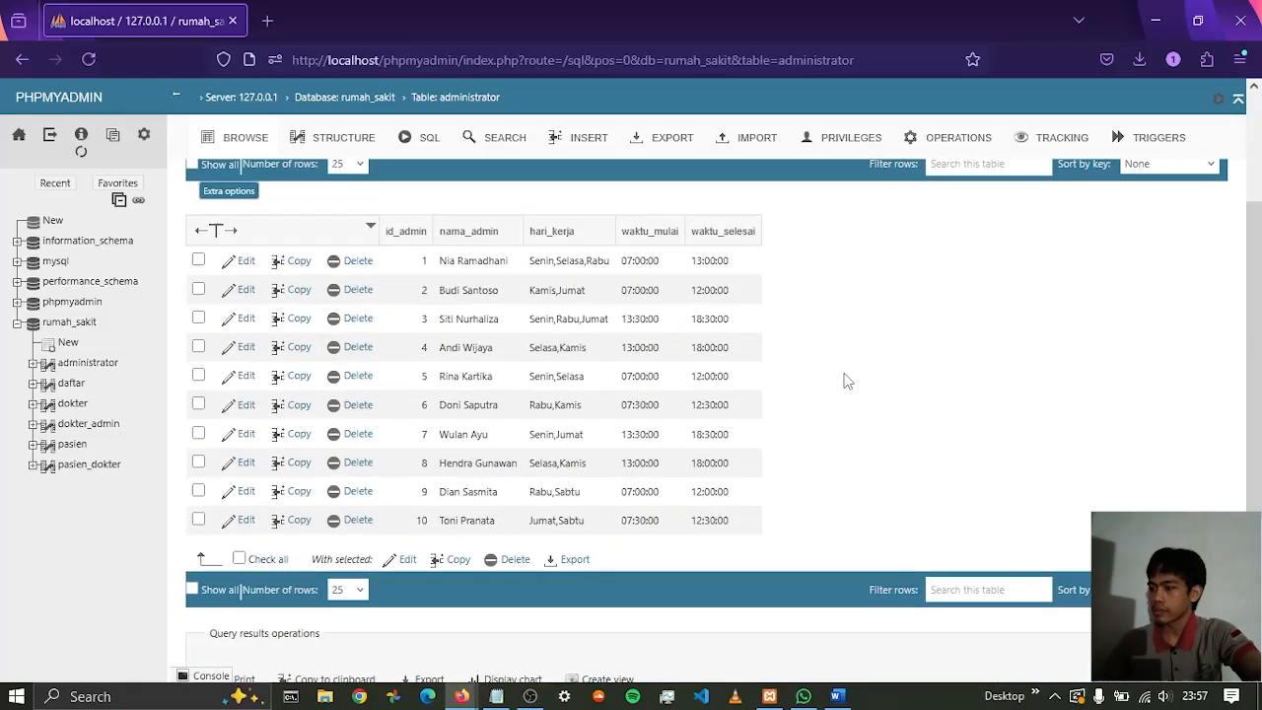
scroll(845, 380, up, 2)
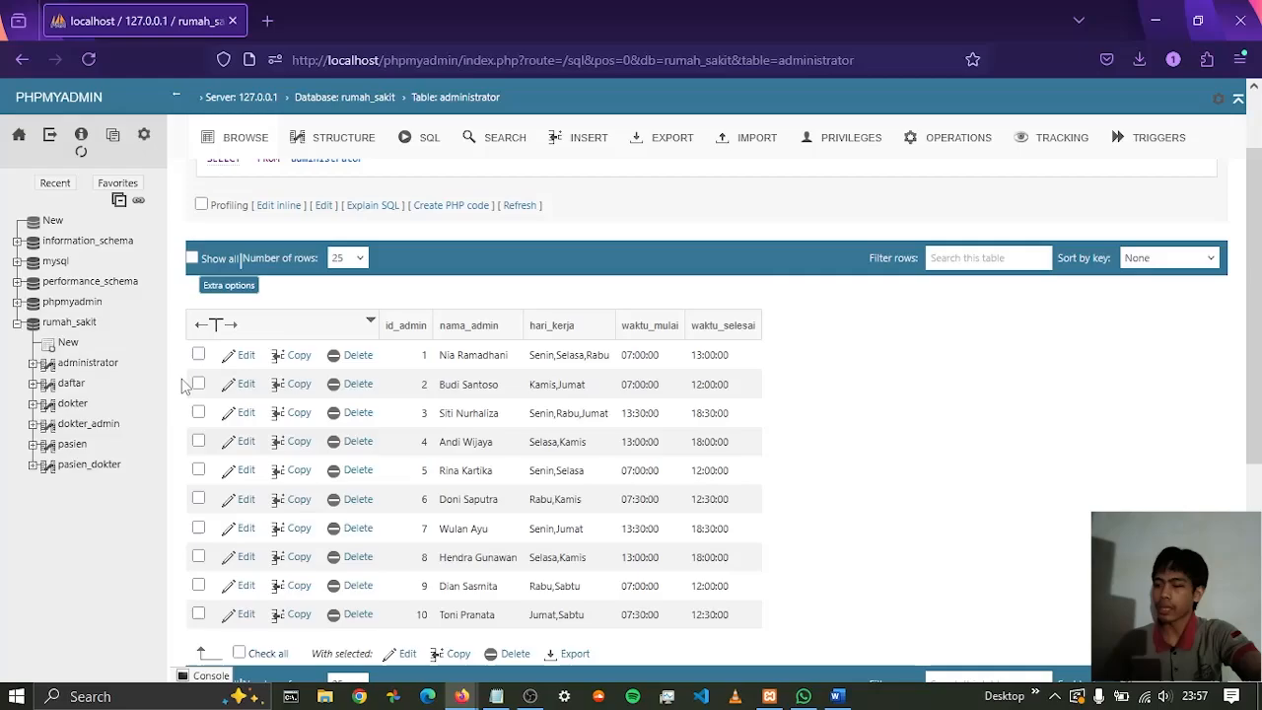
Open the SQL editor for the dokter table, clear the default query and generate the INSERT template
click(72, 406)
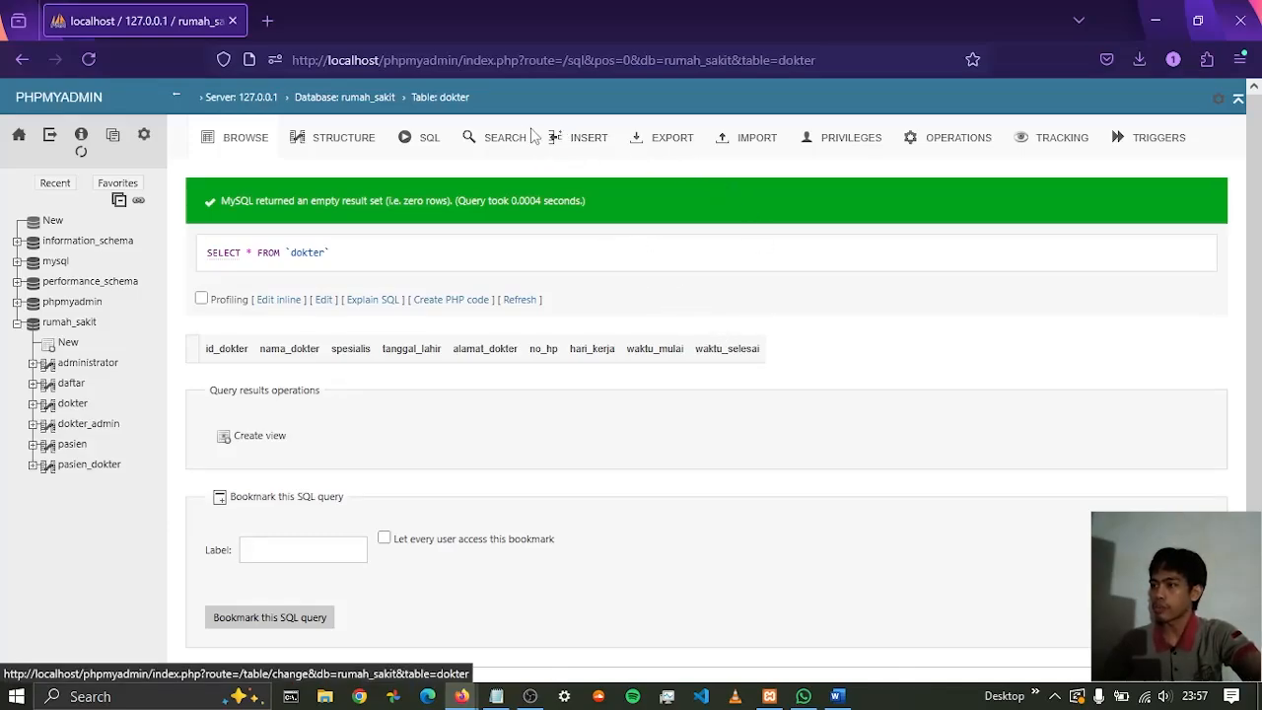
click(426, 141)
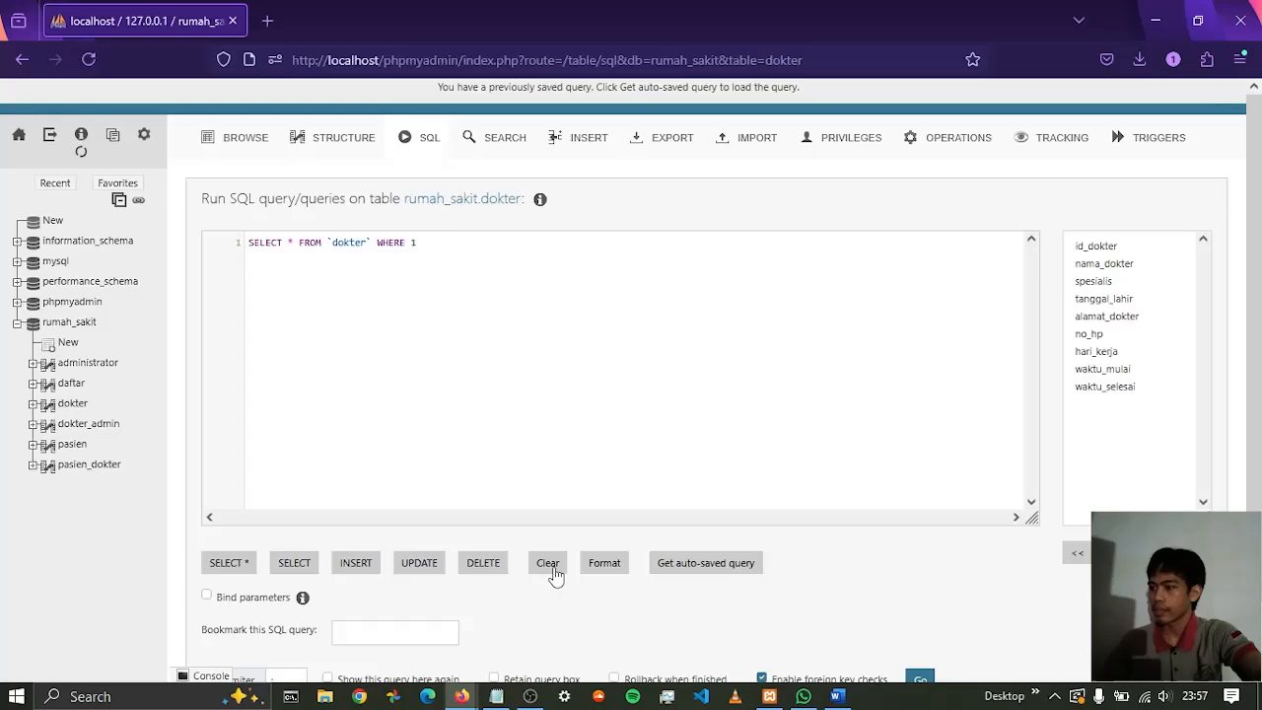
click(553, 572)
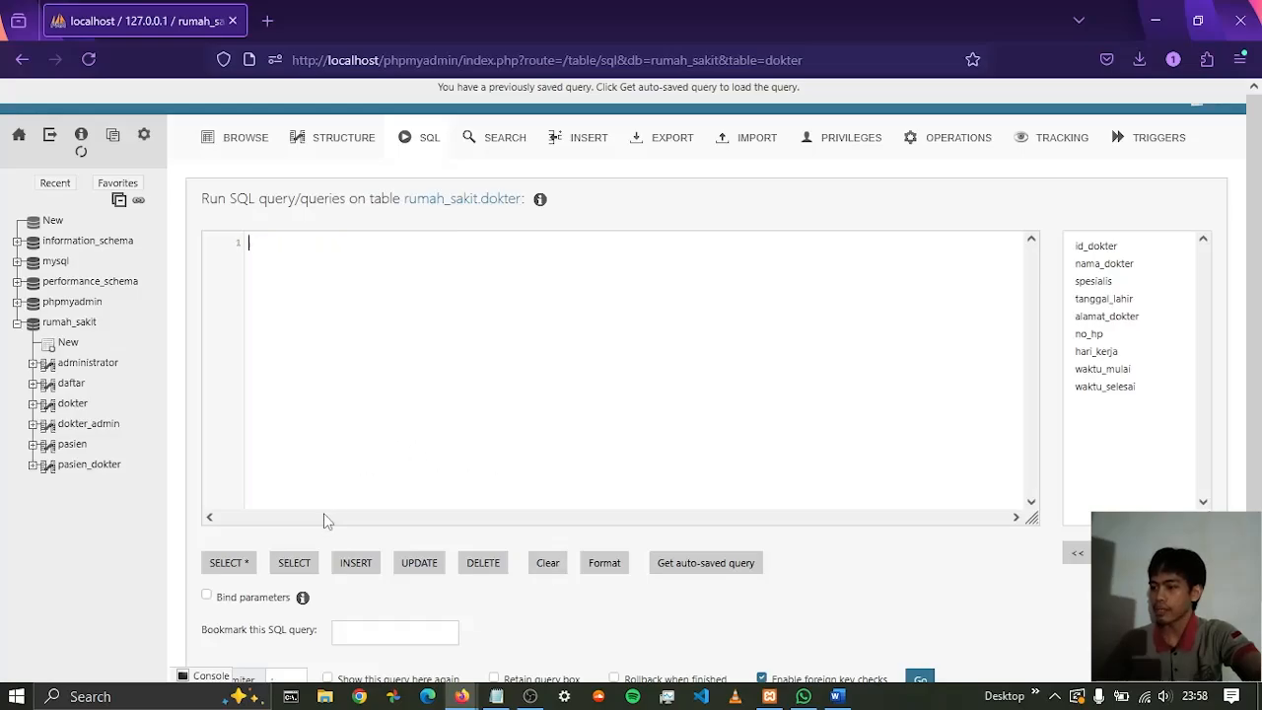
click(360, 572)
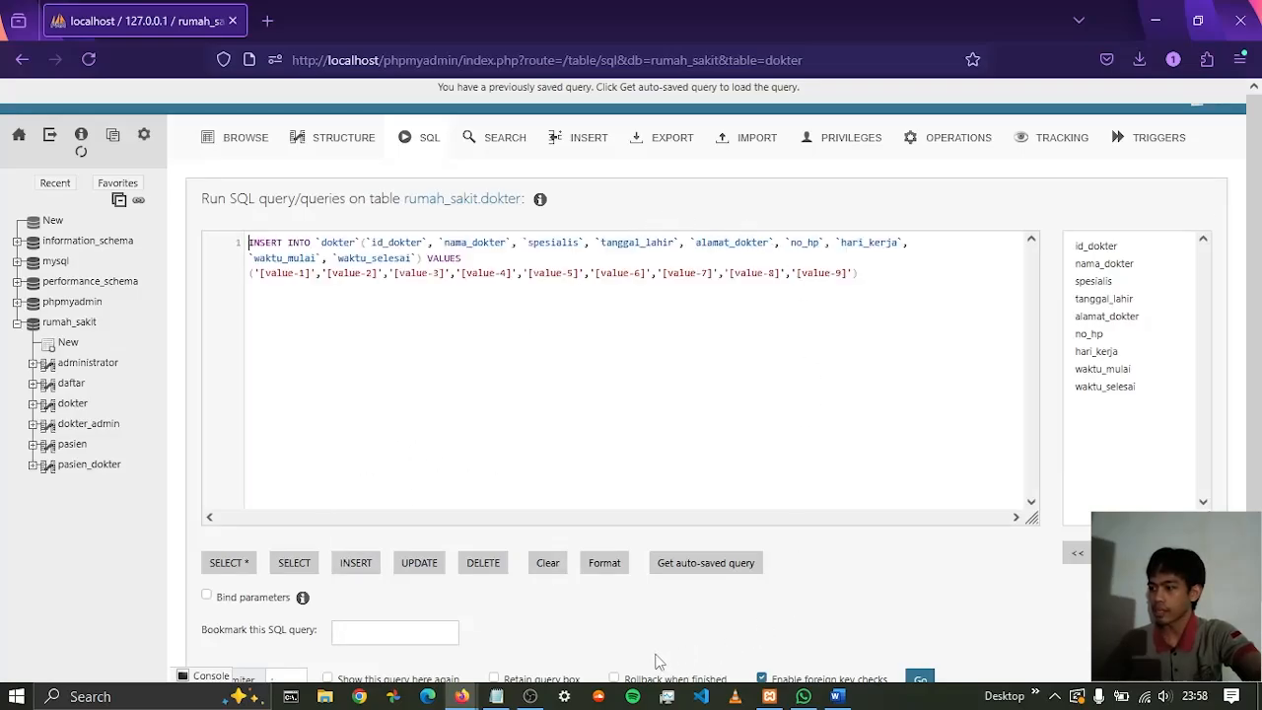
Switch to the rumah_sakit Notepad file and copy all rows in the dokter section, through to the closing semicolon
mouse_move(496, 697)
click(496, 612)
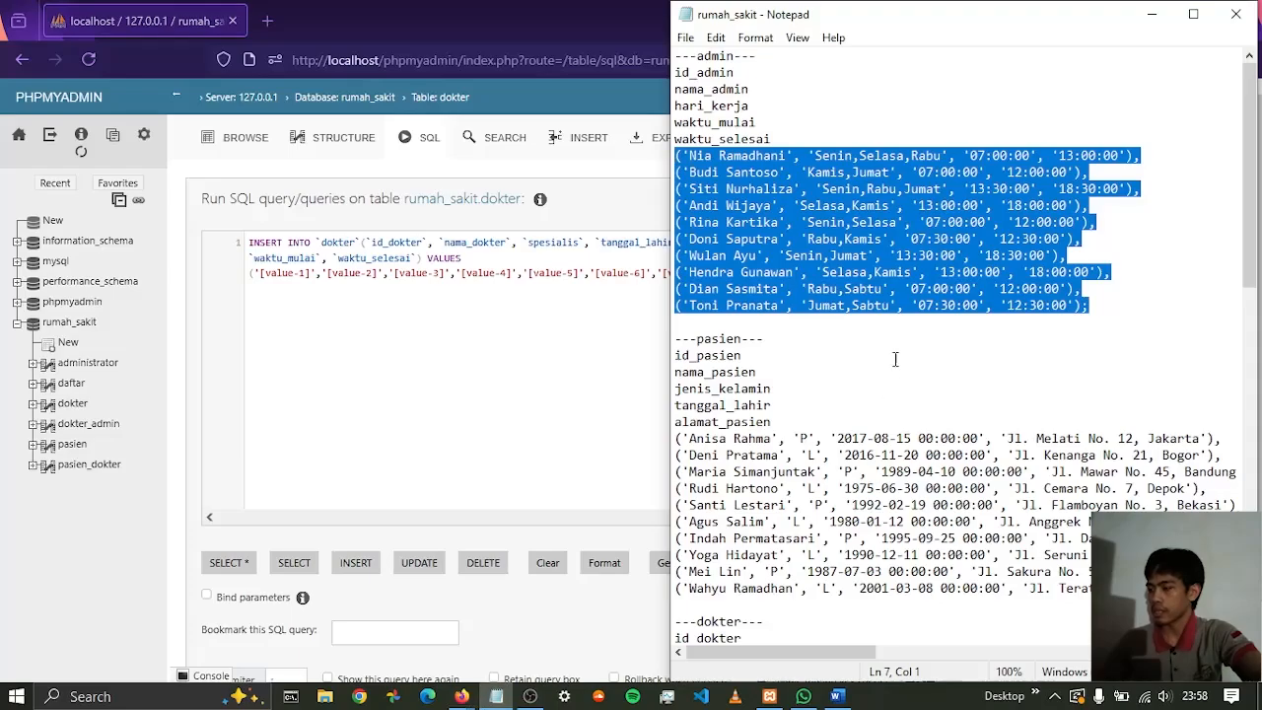
scroll(884, 386, down, 6)
scroll(884, 385, down, 1)
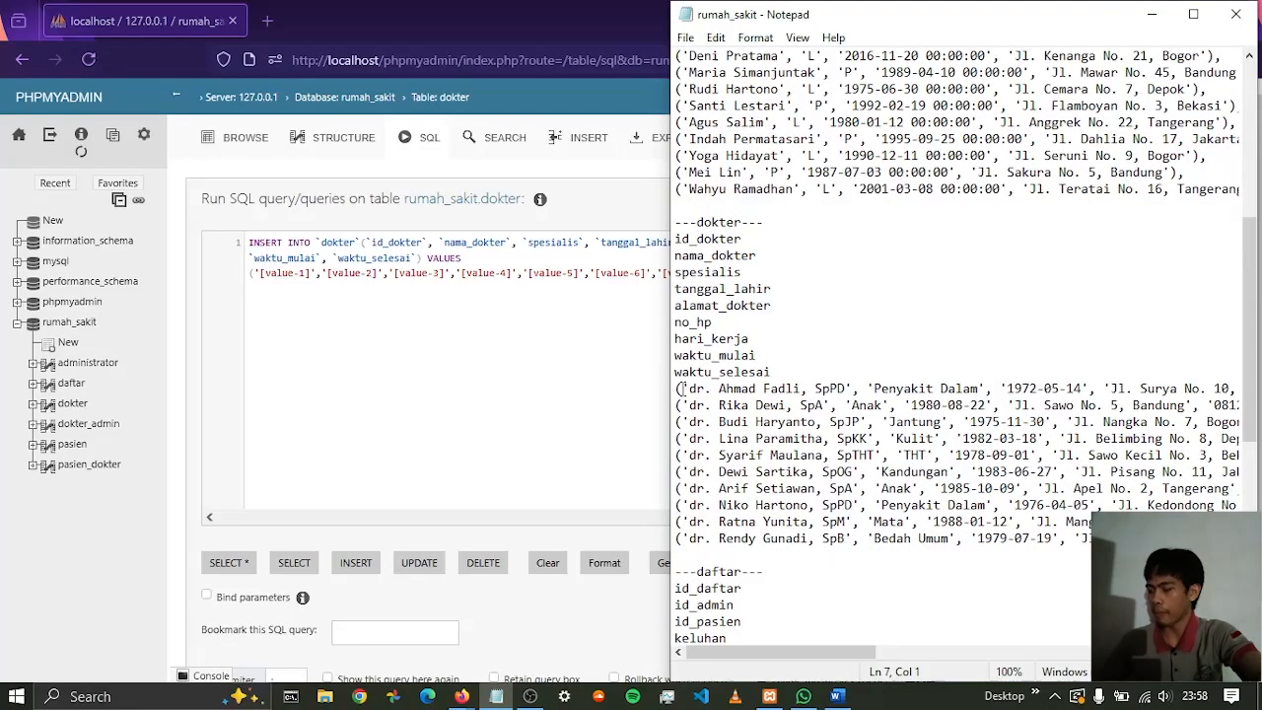
drag(678, 389, 681, 555)
key(shift+Up)
key(shift+Up)
key(shift+End)
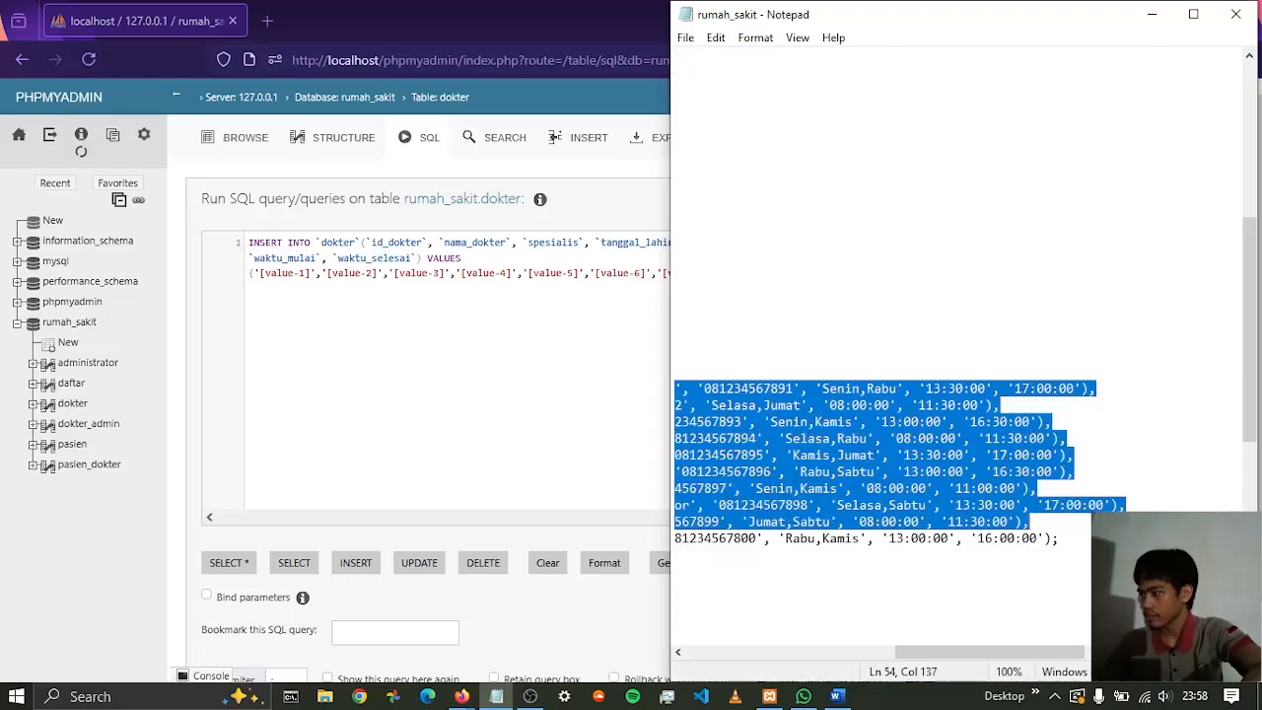
key(shift+Down)
key(shift+Down)
key(shift+Down)
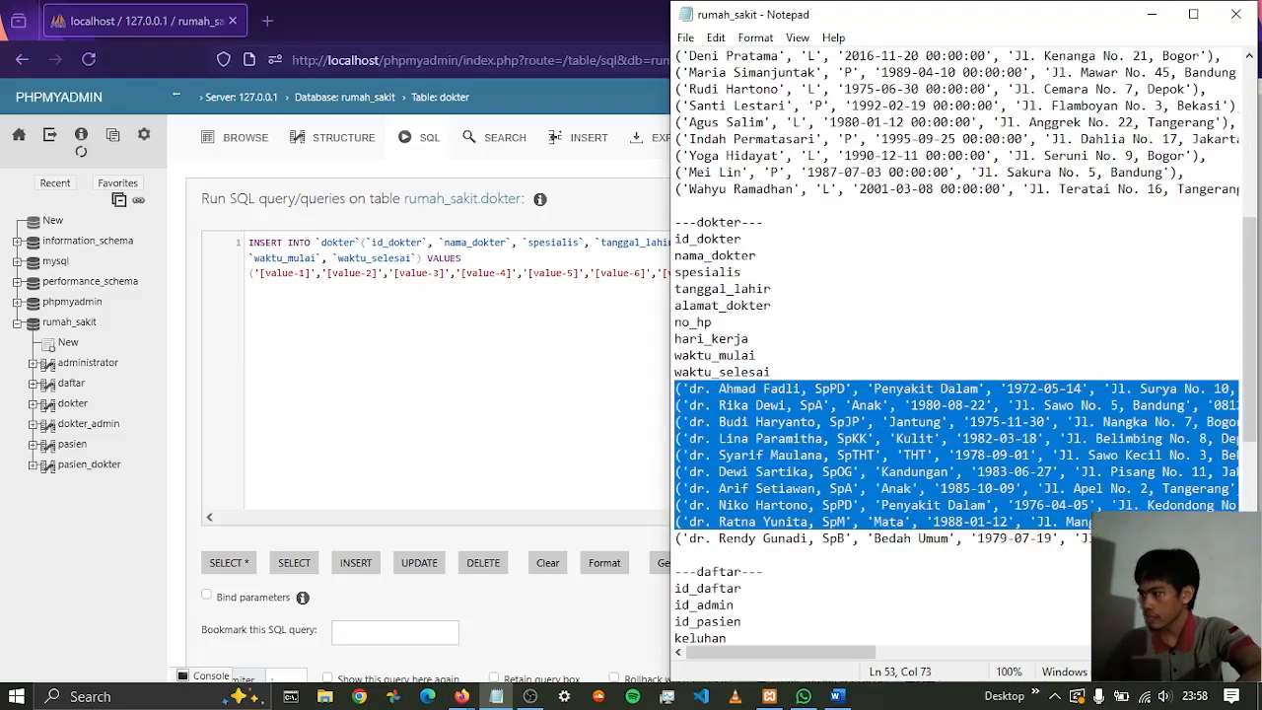
key(shift+Up)
key(shift+Up)
key(shift+End)
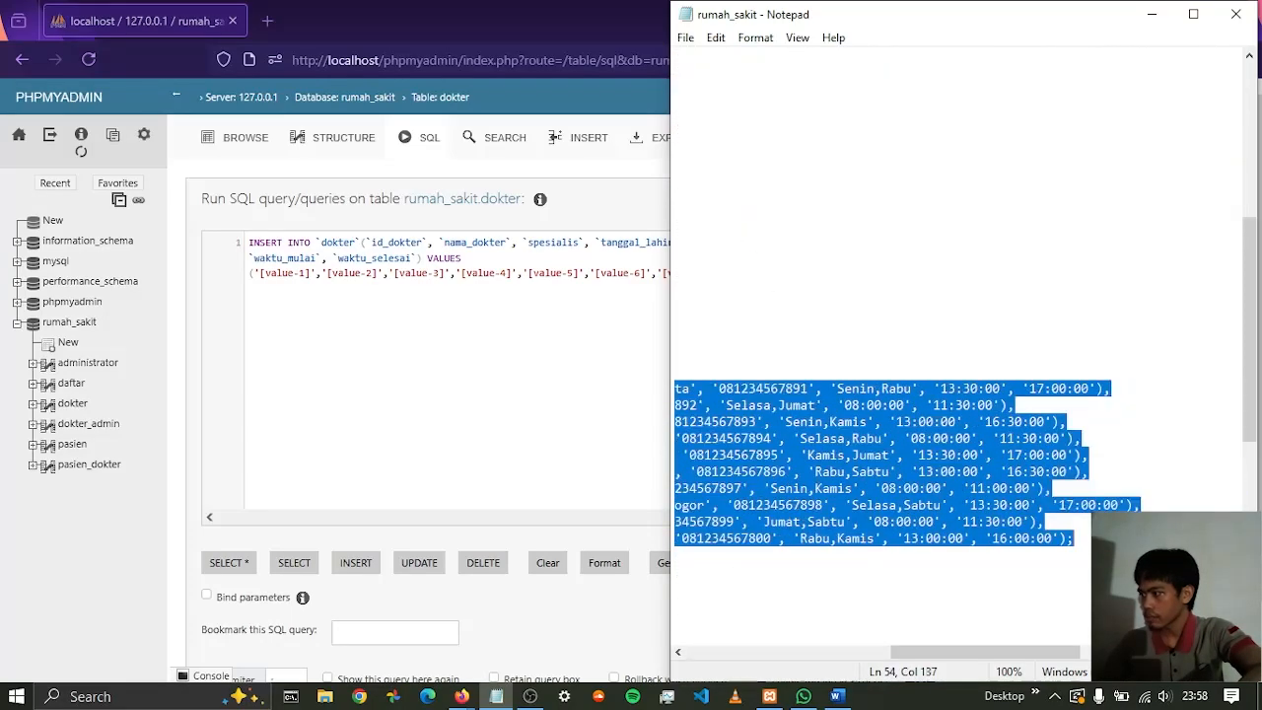
Replace the placeholder values in the dokter INSERT query with the copied rows, starting them on a new line after VALUES
click(466, 285)
drag(856, 276, 249, 281)
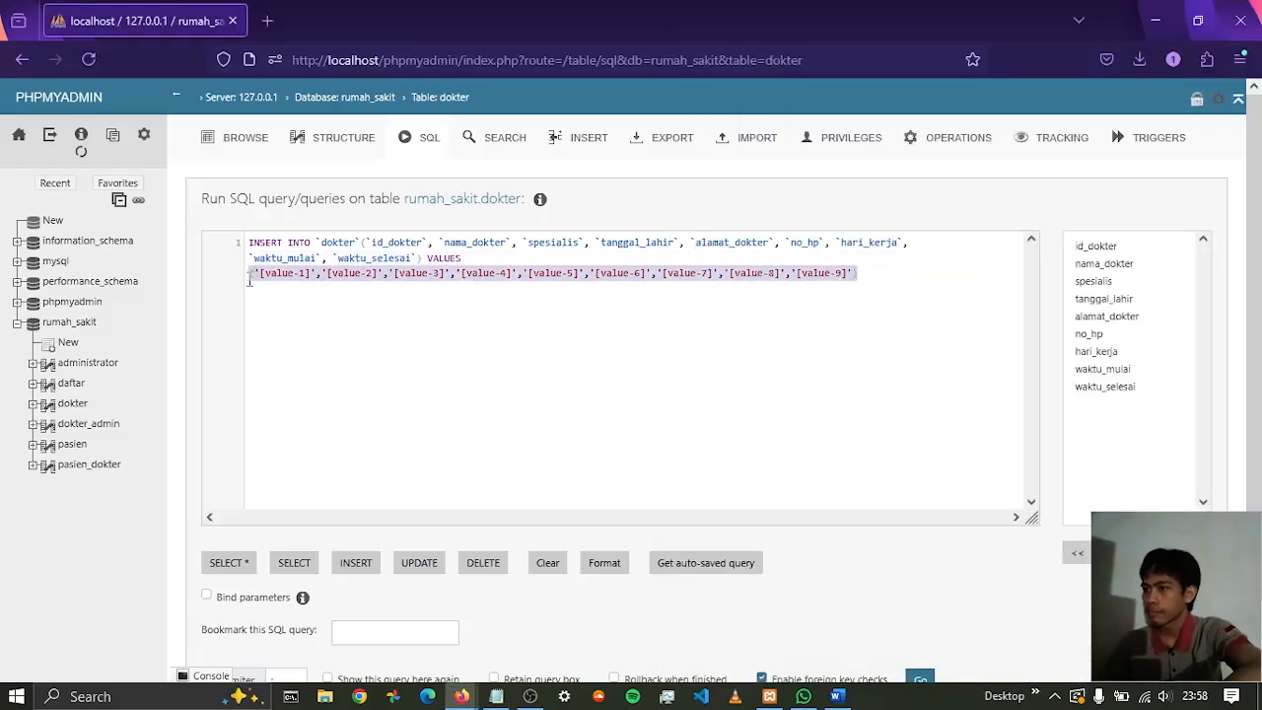
key(ctrl+v)
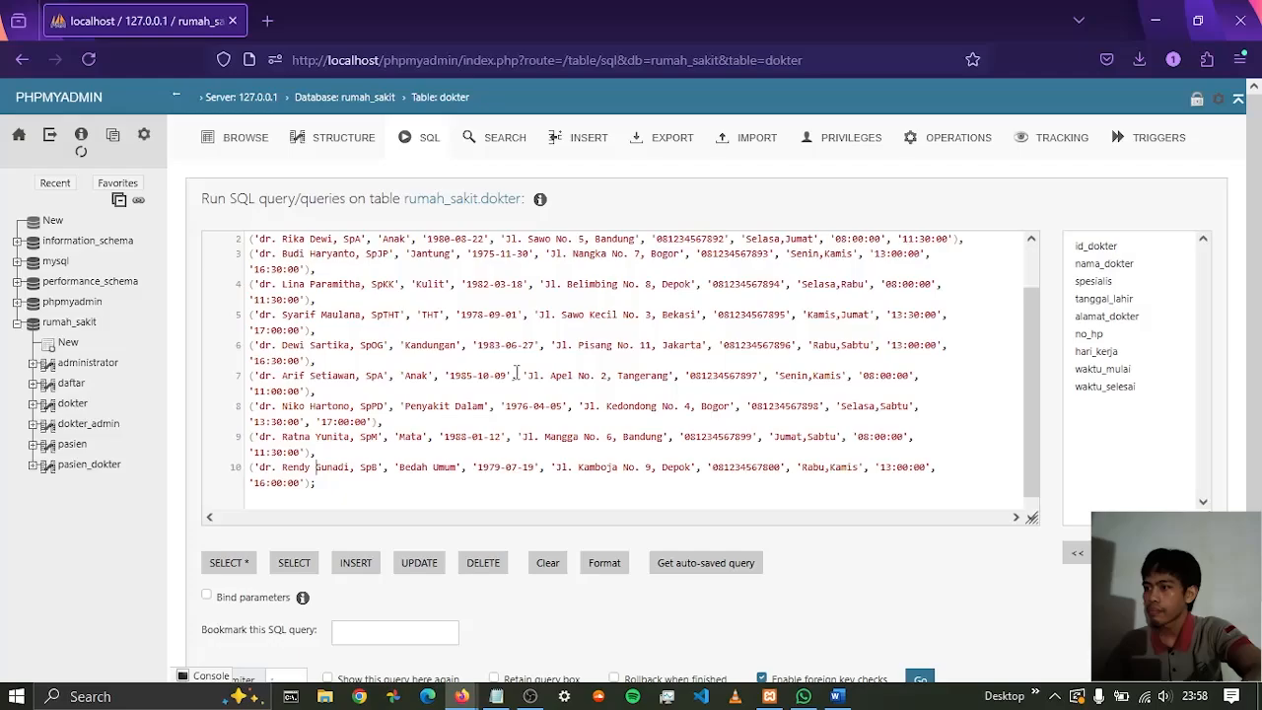
scroll(540, 262, up, 1)
click(464, 259)
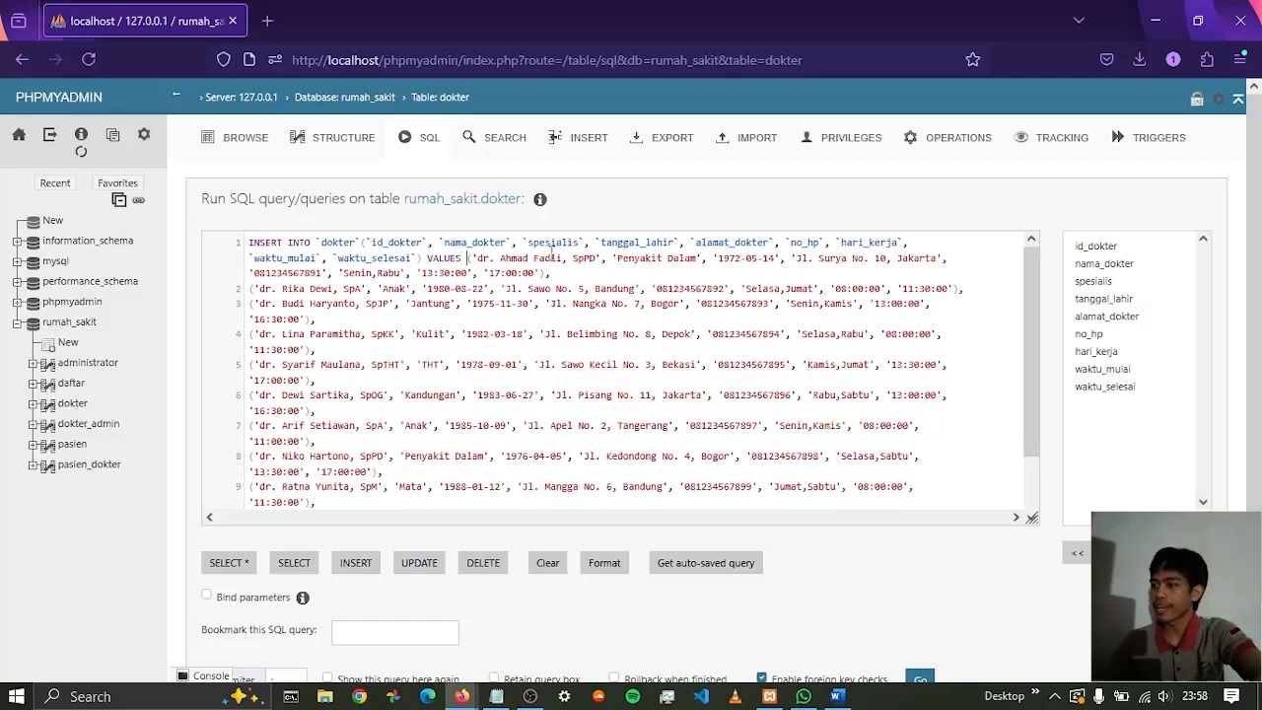
key(Return)
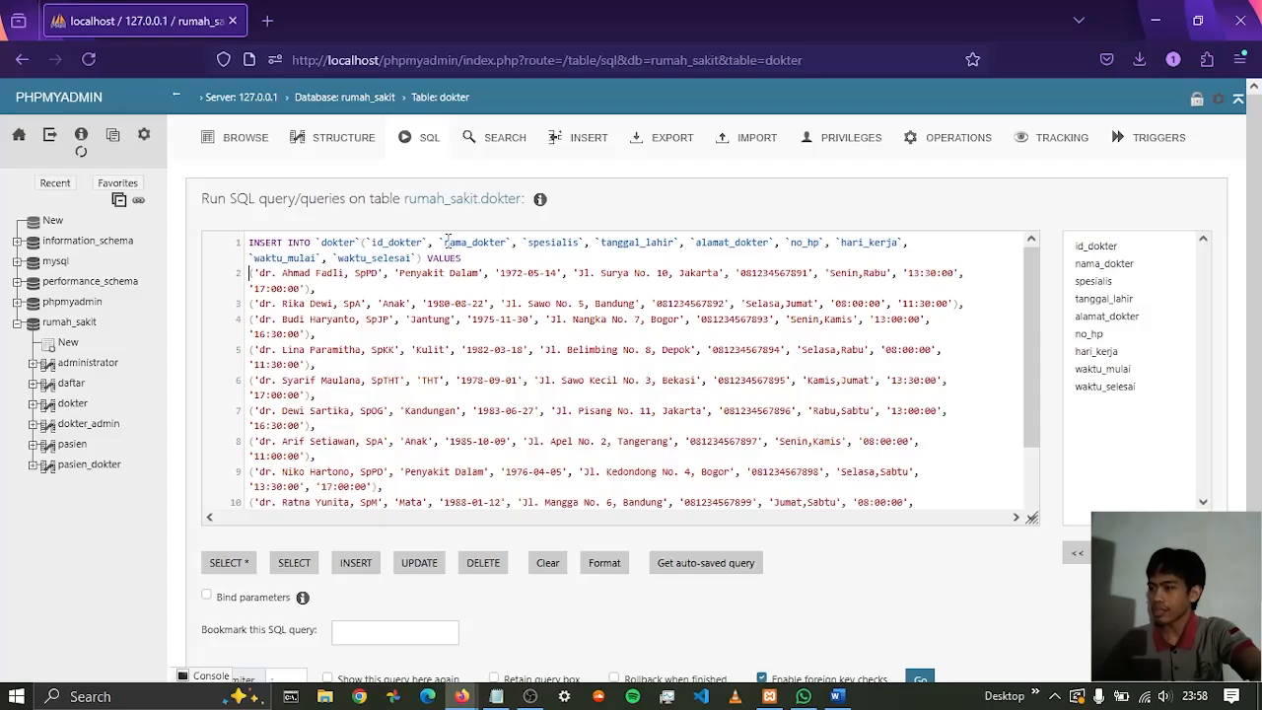
Remove the id_dokter column and its trailing comma from the INSERT column list
drag(427, 234, 374, 237)
mouse_move(386, 259)
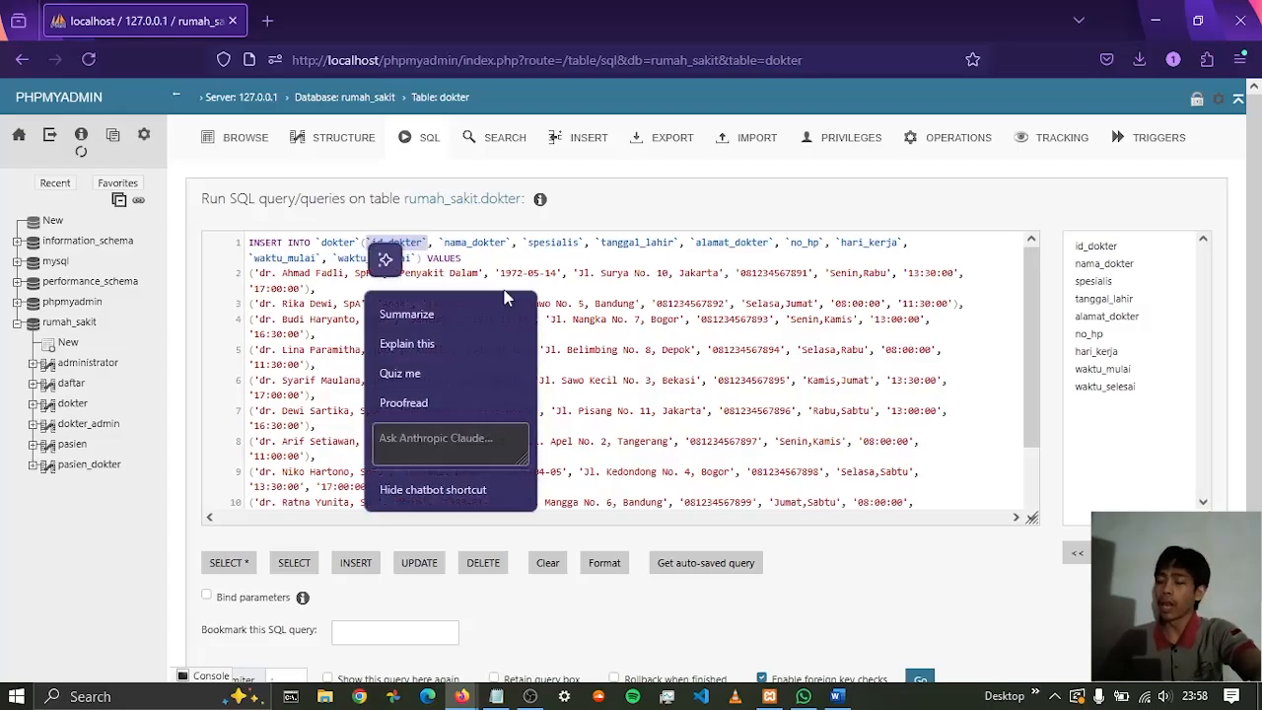
key(BackSpace)
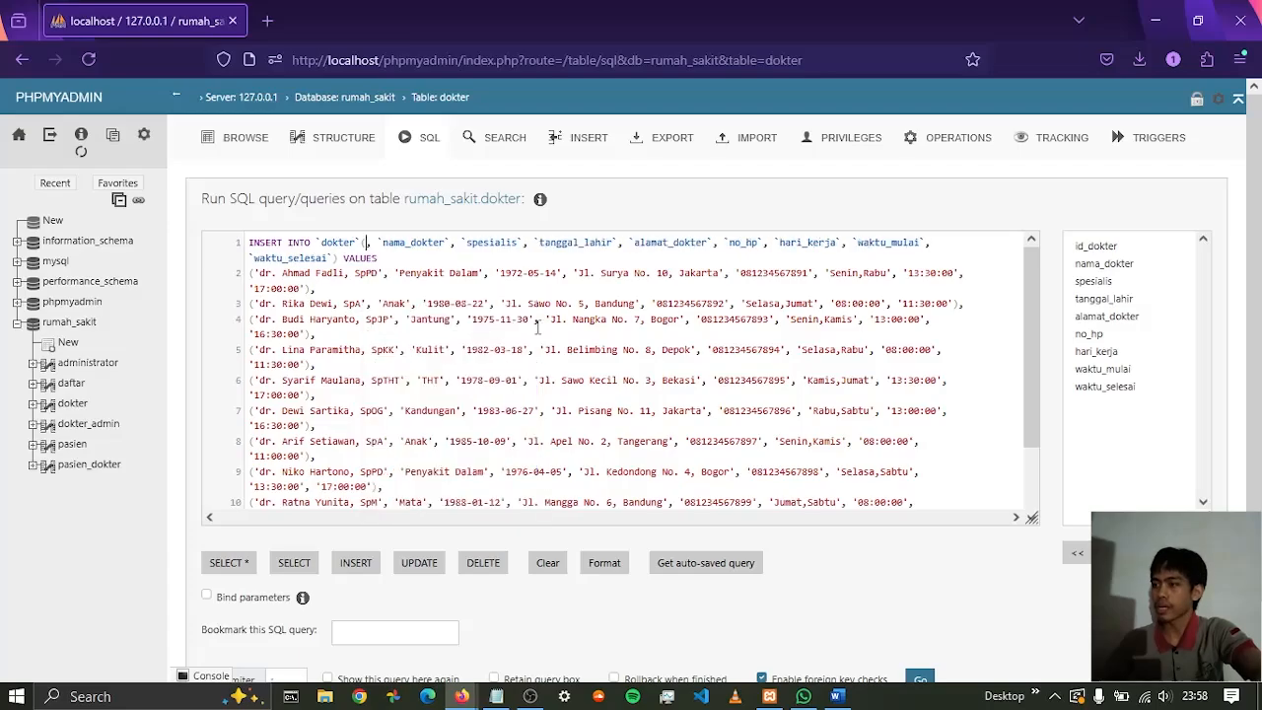
key(Delete)
key(Delete)
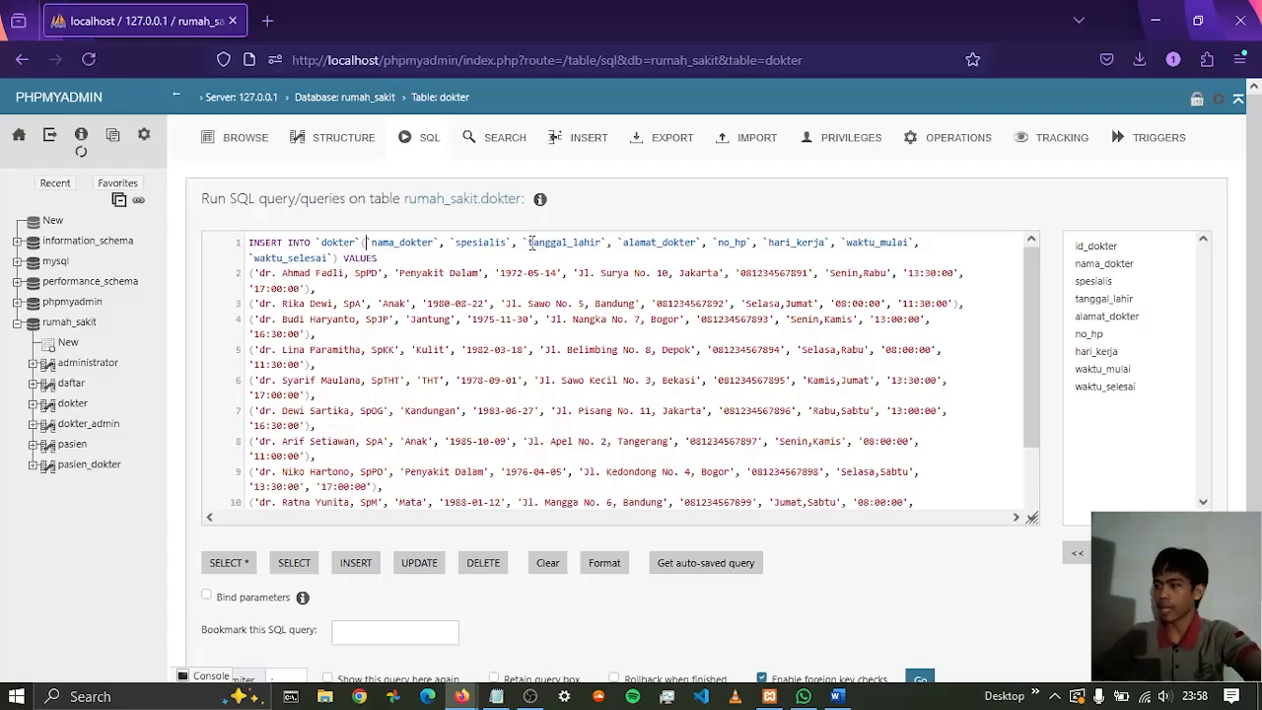
Check the first dokter row against the tanggal_lahir, alamat_dokter and no_hp columns
drag(531, 242, 605, 242)
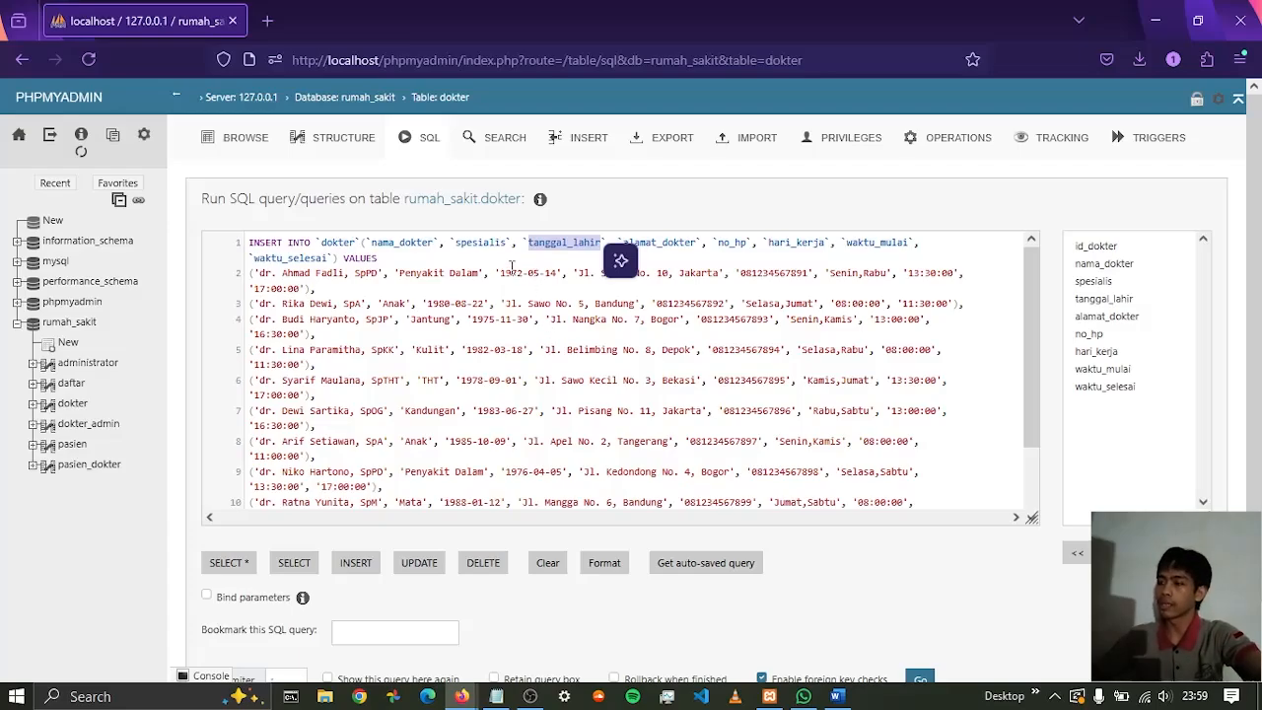
drag(500, 273, 535, 273)
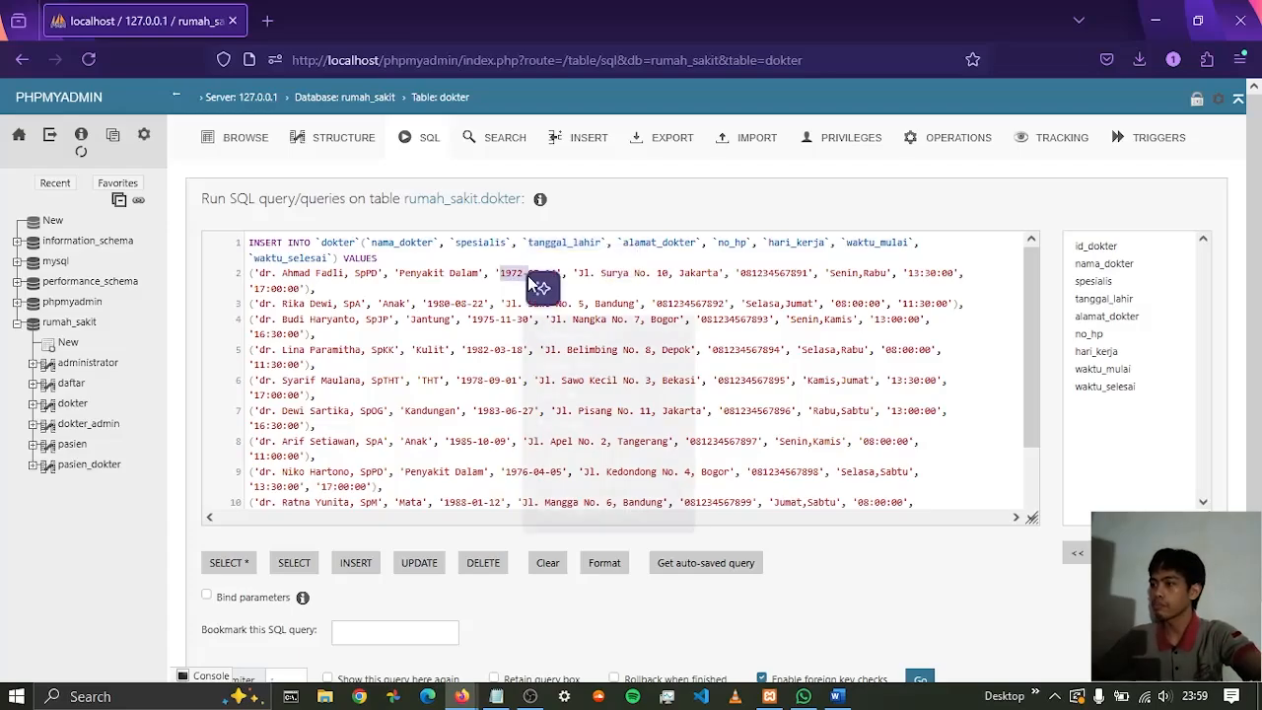
click(560, 265)
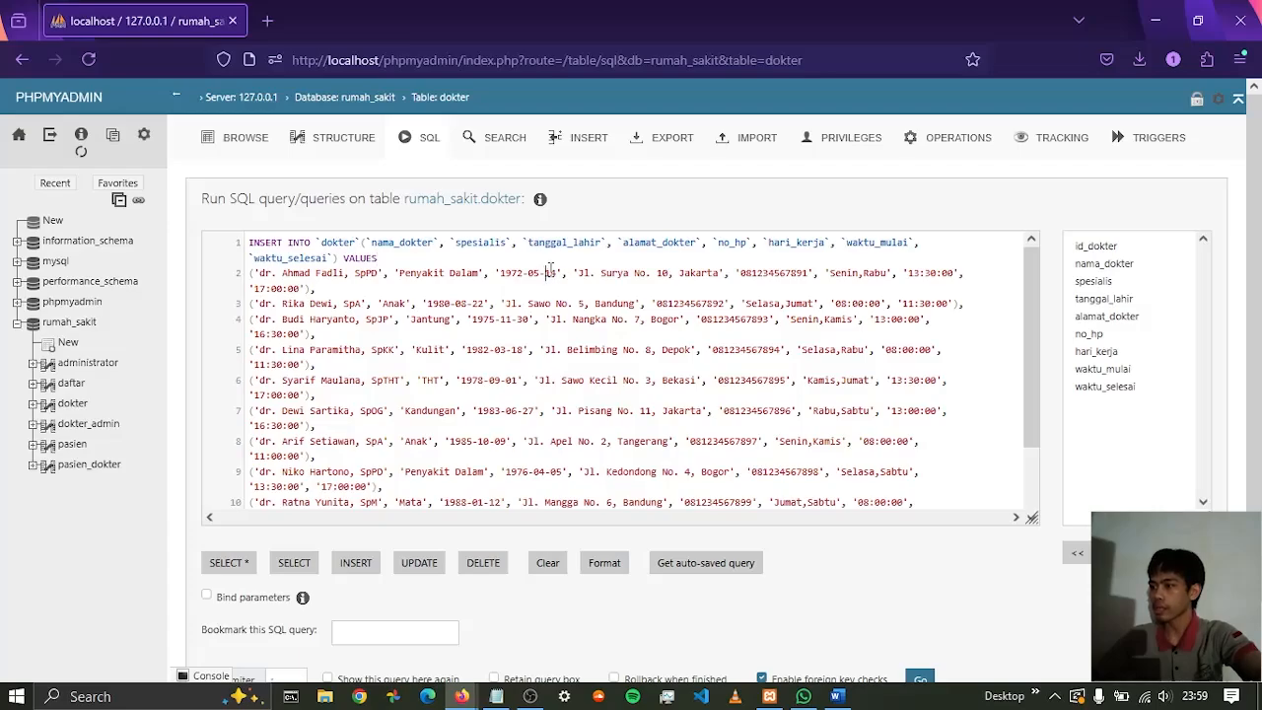
double_click(551, 272)
click(653, 249)
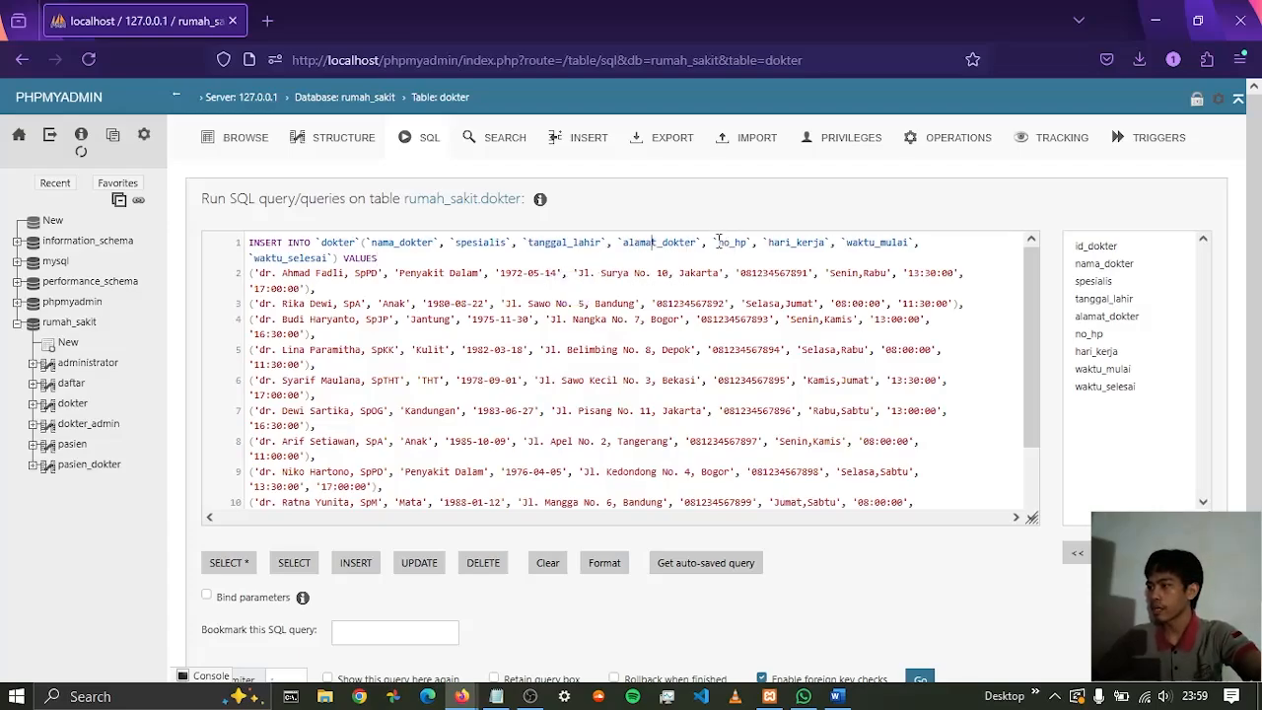
drag(719, 242, 747, 245)
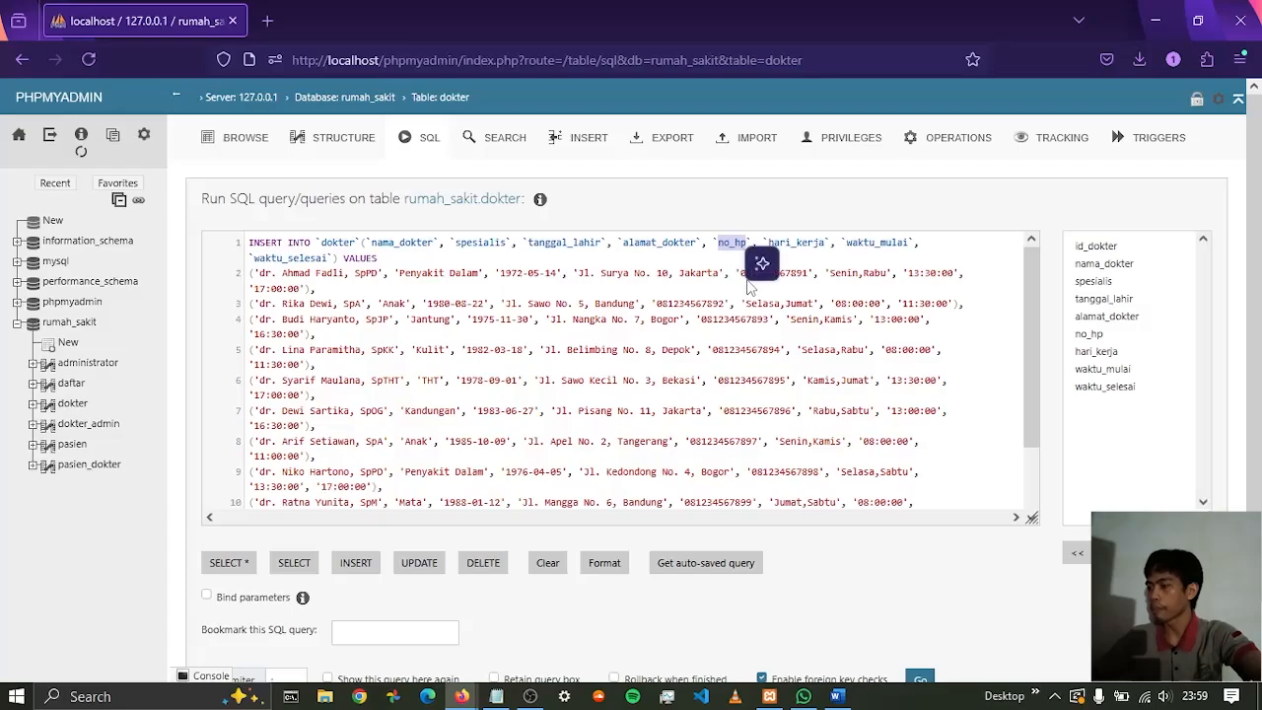
click(811, 271)
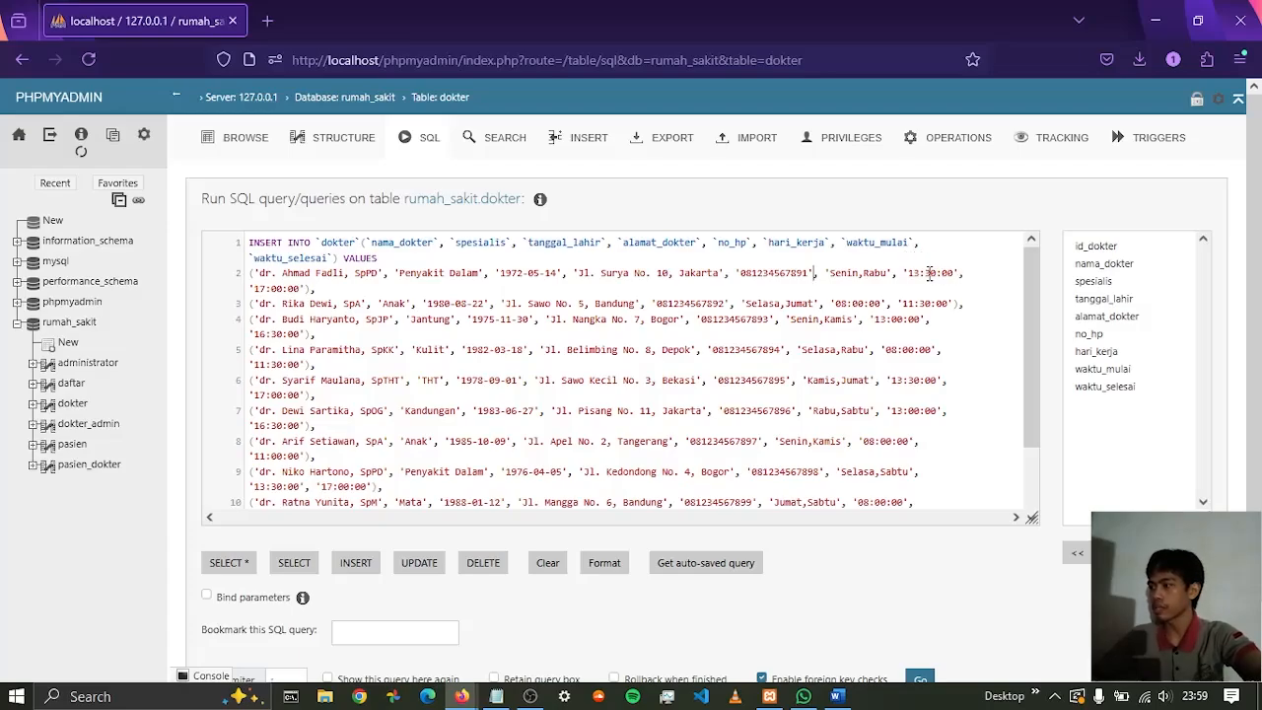
Run the INSERT query on the dokter table with foreign key checks enabled
scroll(596, 301, down, 2)
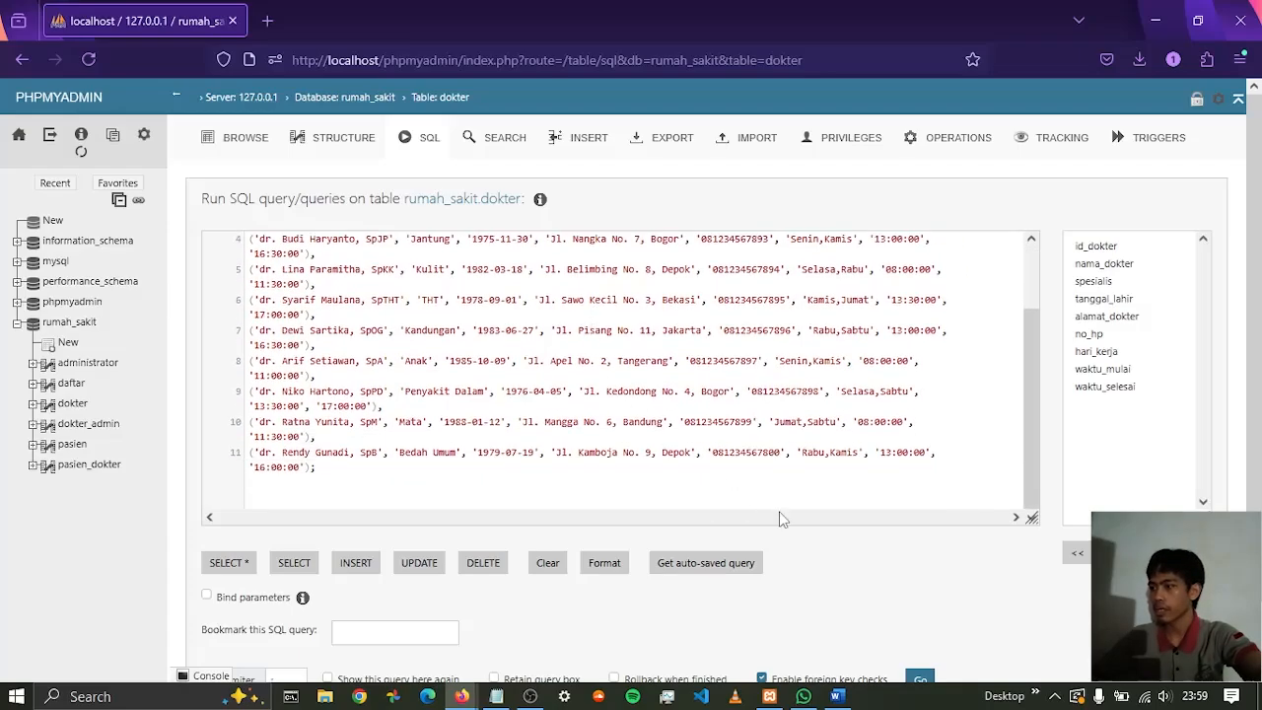
scroll(902, 557, down, 1)
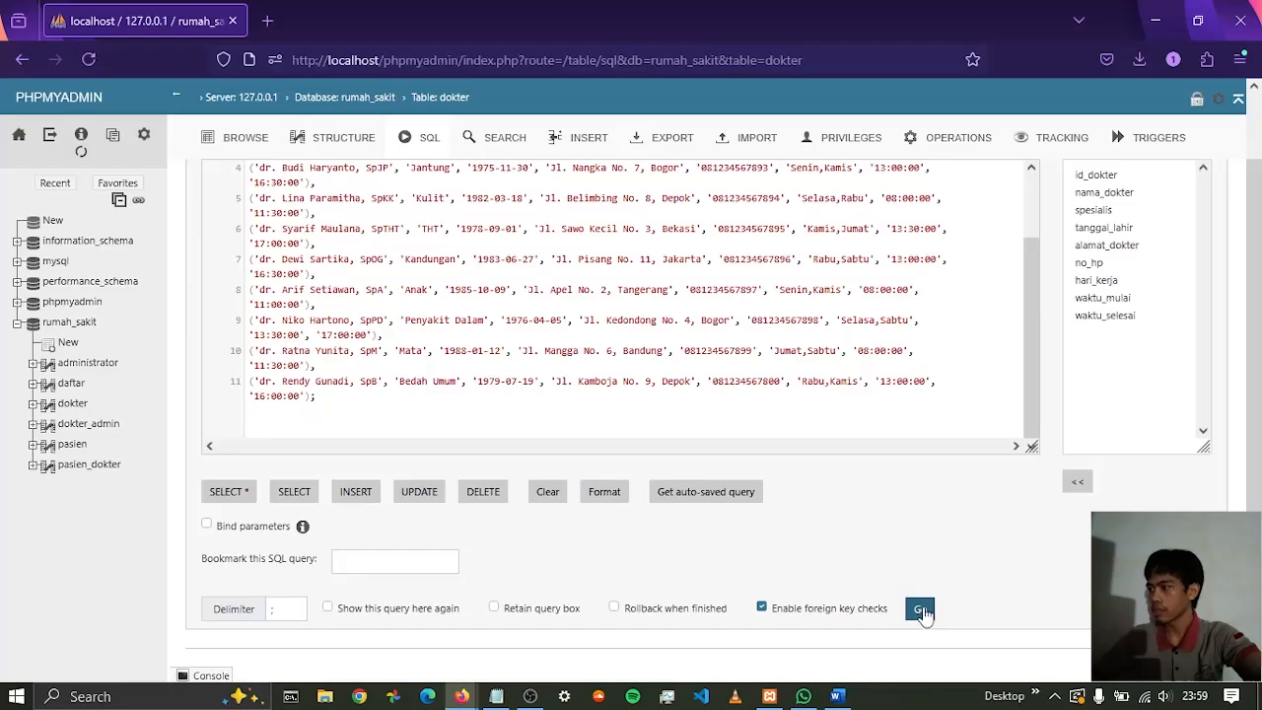
click(920, 611)
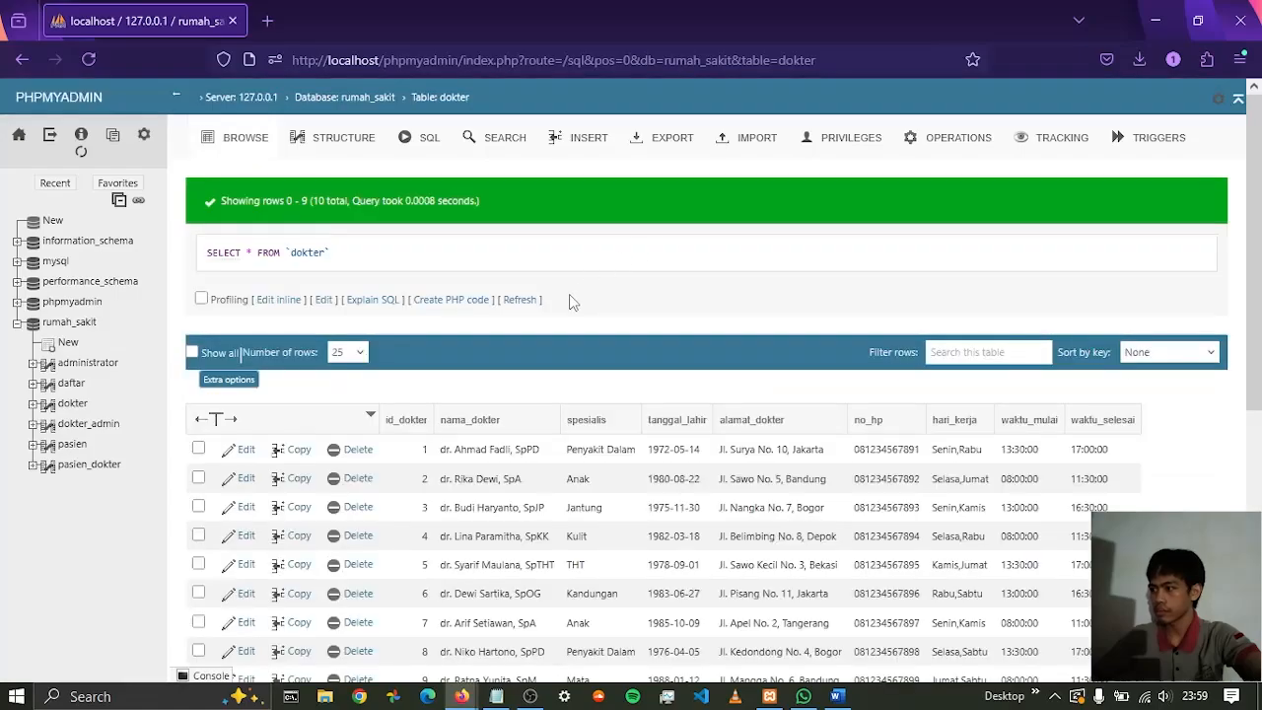
Browse the dokter table and sort its rows by hari_kerja in ascending order
scroll(681, 325, down, 2)
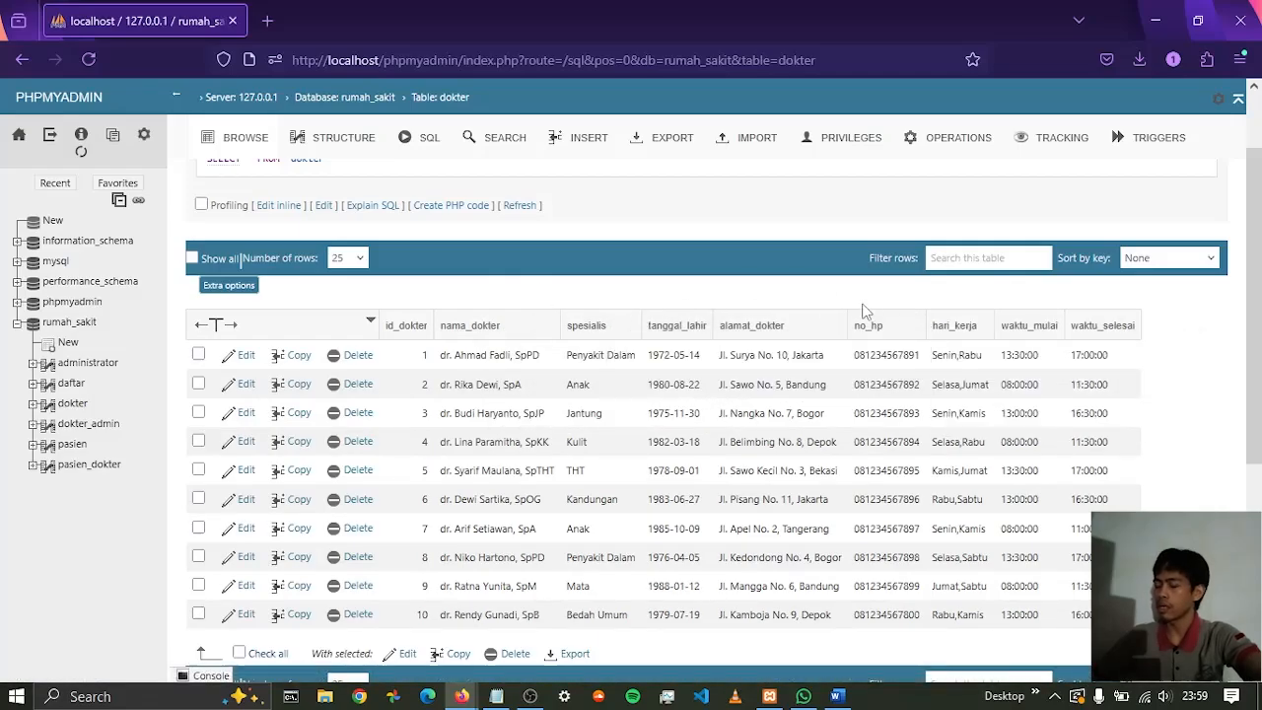
click(955, 325)
scroll(1205, 416, down, 1)
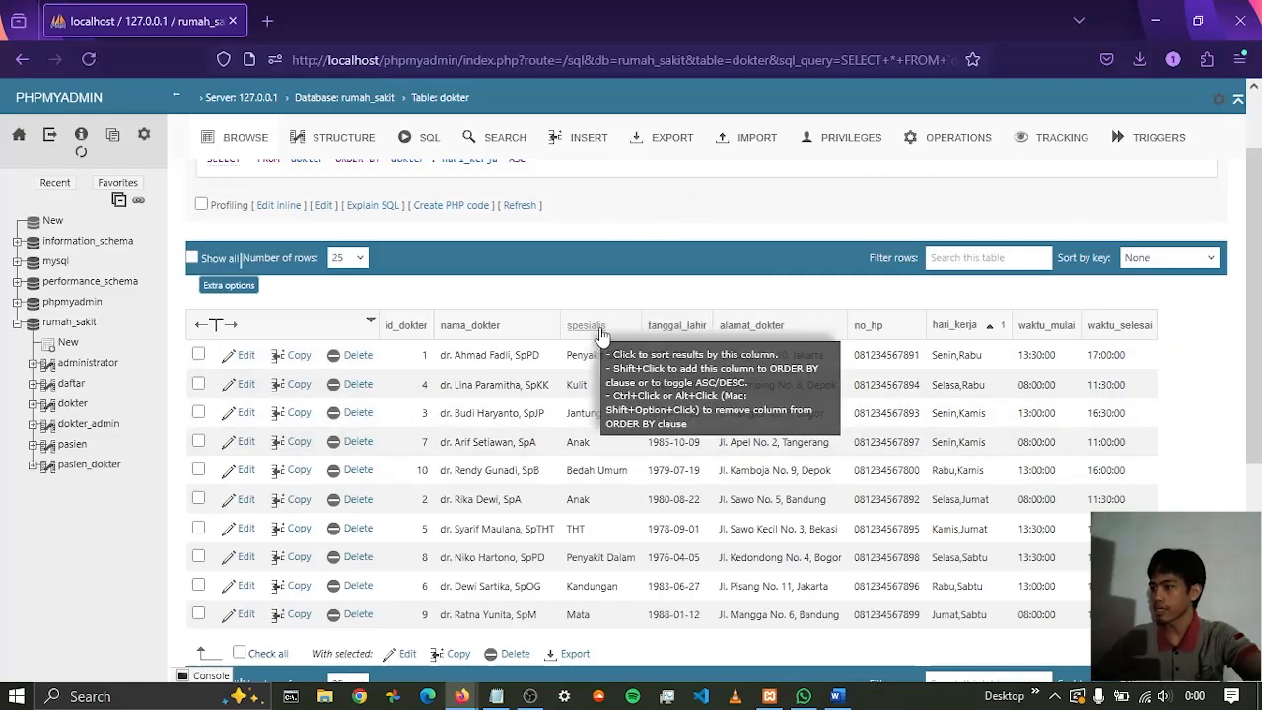
Sort the dokter rows by spesialis in ascending order and look through the whole list
click(650, 316)
scroll(630, 371, down, 1)
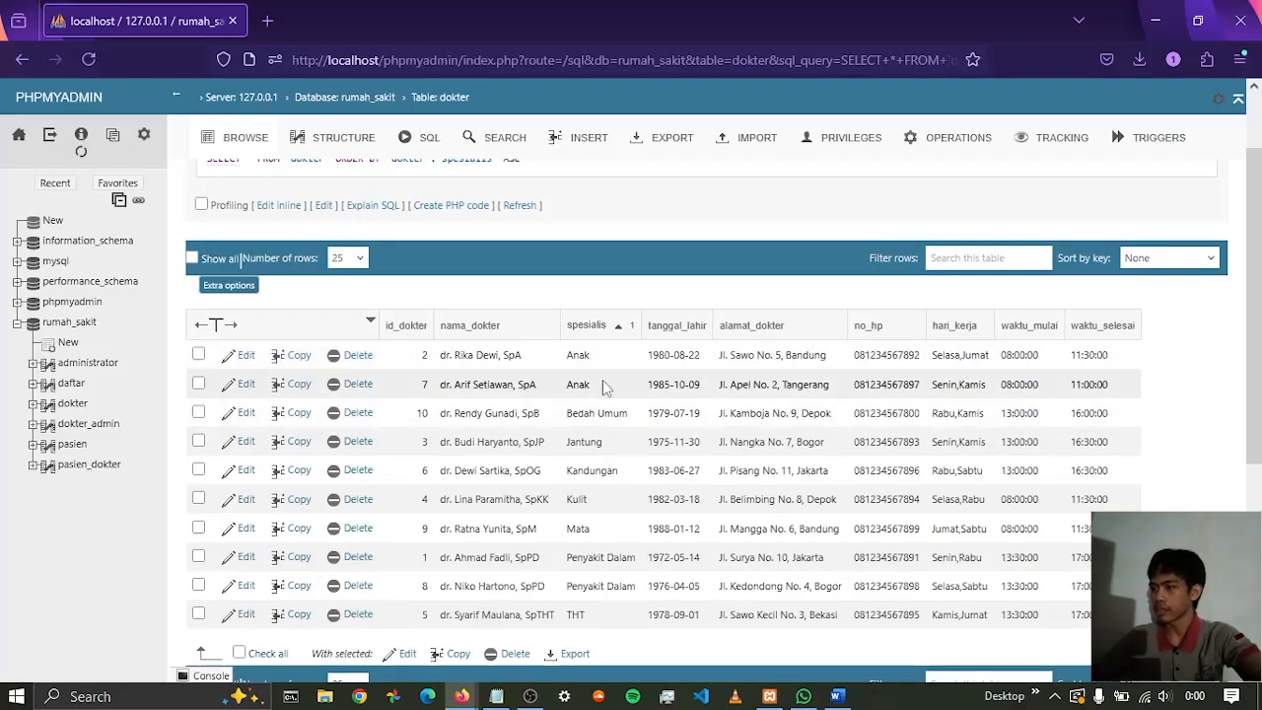
scroll(1196, 430, down, 2)
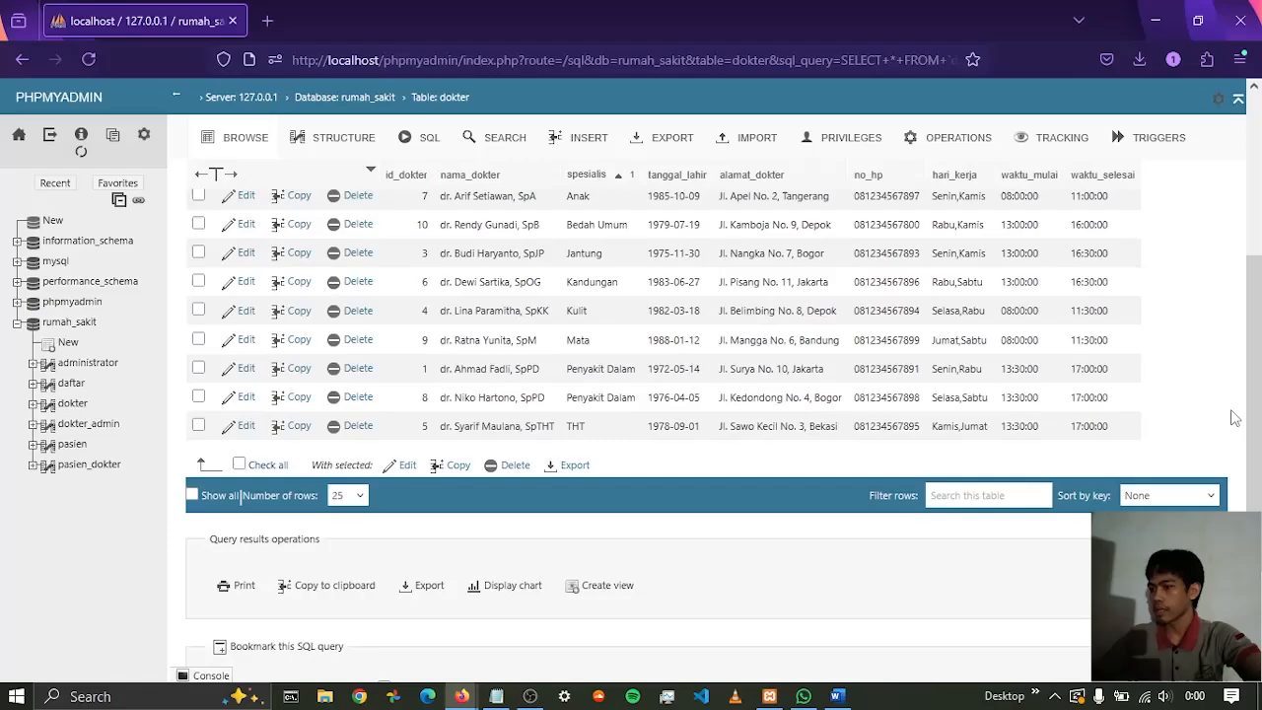
scroll(1202, 395, up, 1)
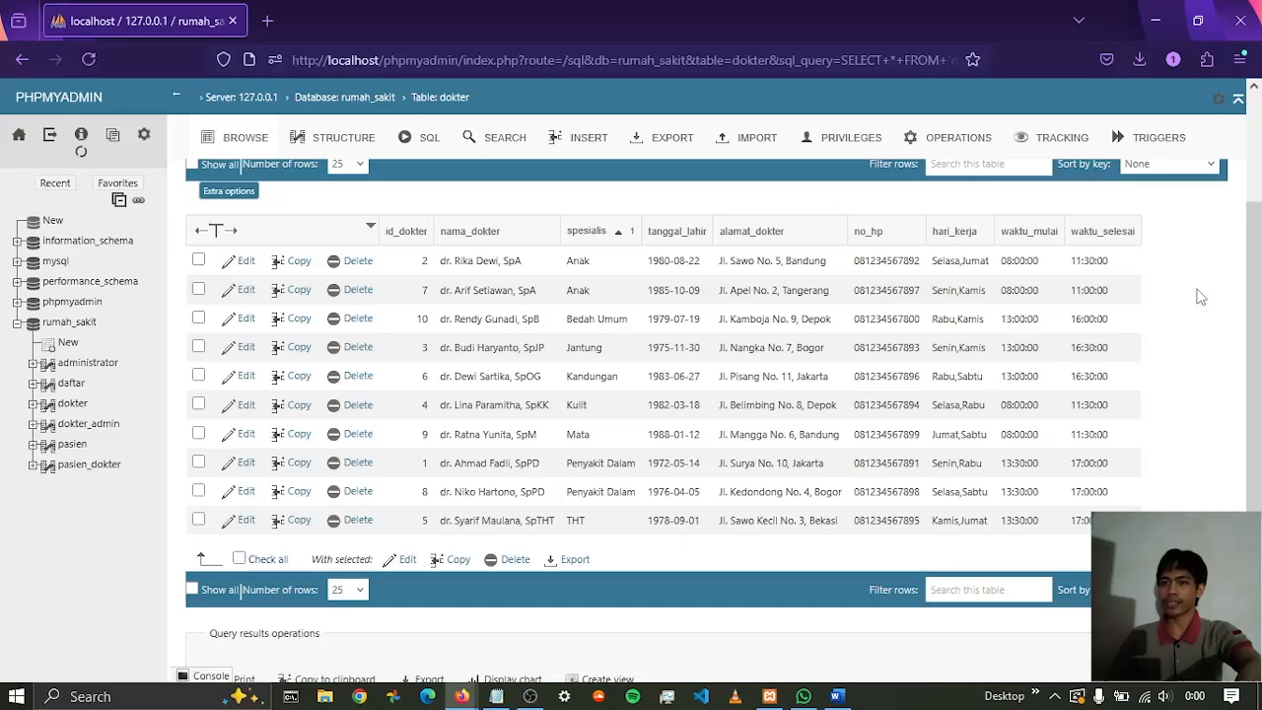
scroll(1188, 392, up, 3)
scroll(1189, 393, down, 5)
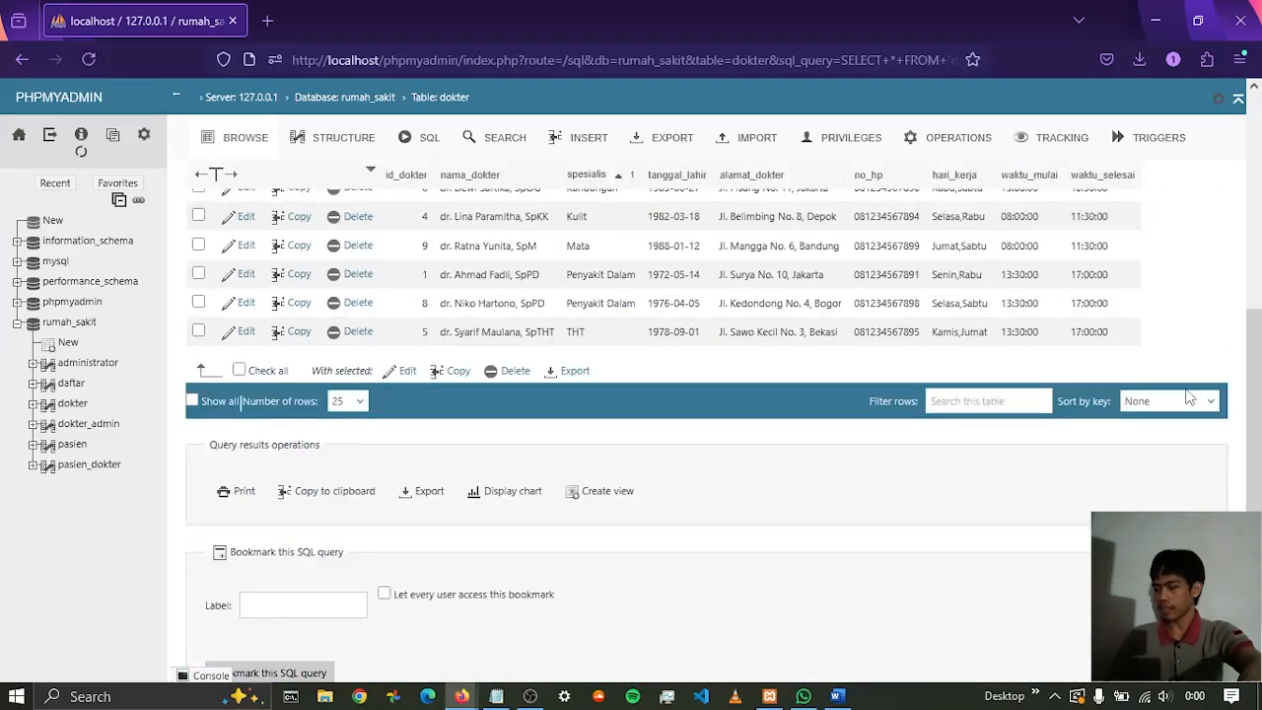
scroll(1189, 395, up, 3)
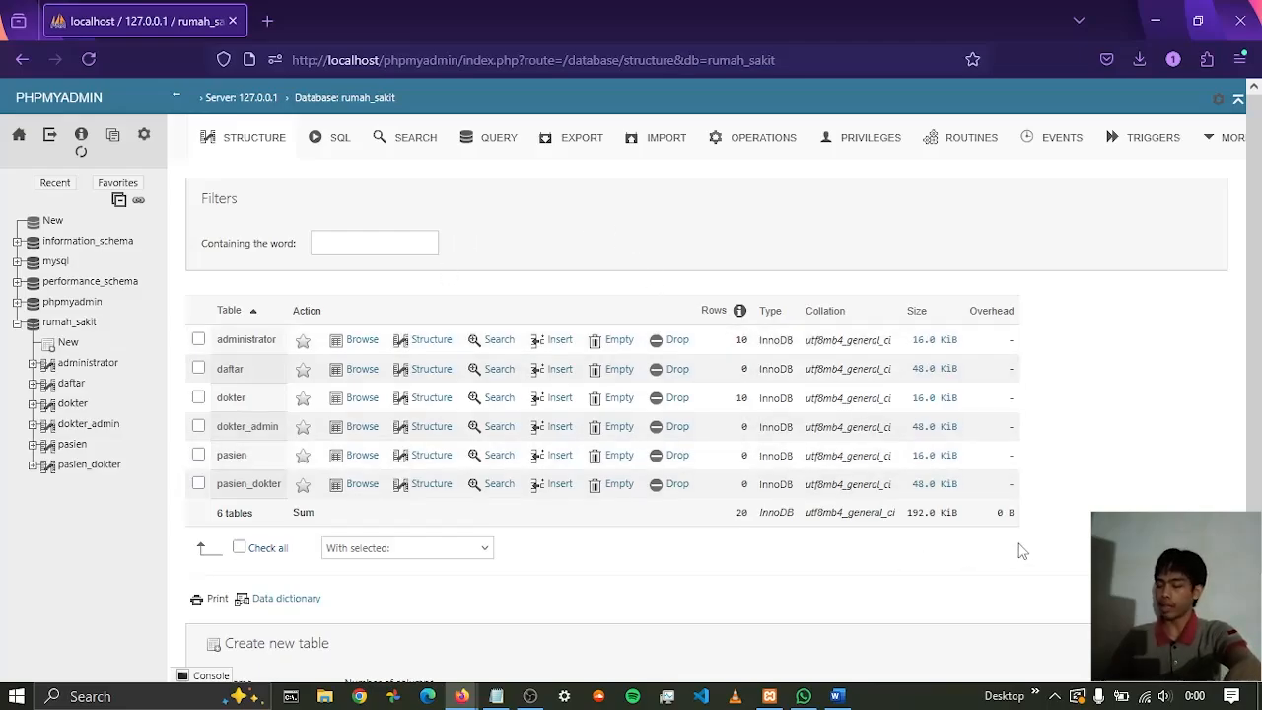
Switch to the XAMPP Control Panel and open its command shell
mouse_move(769, 696)
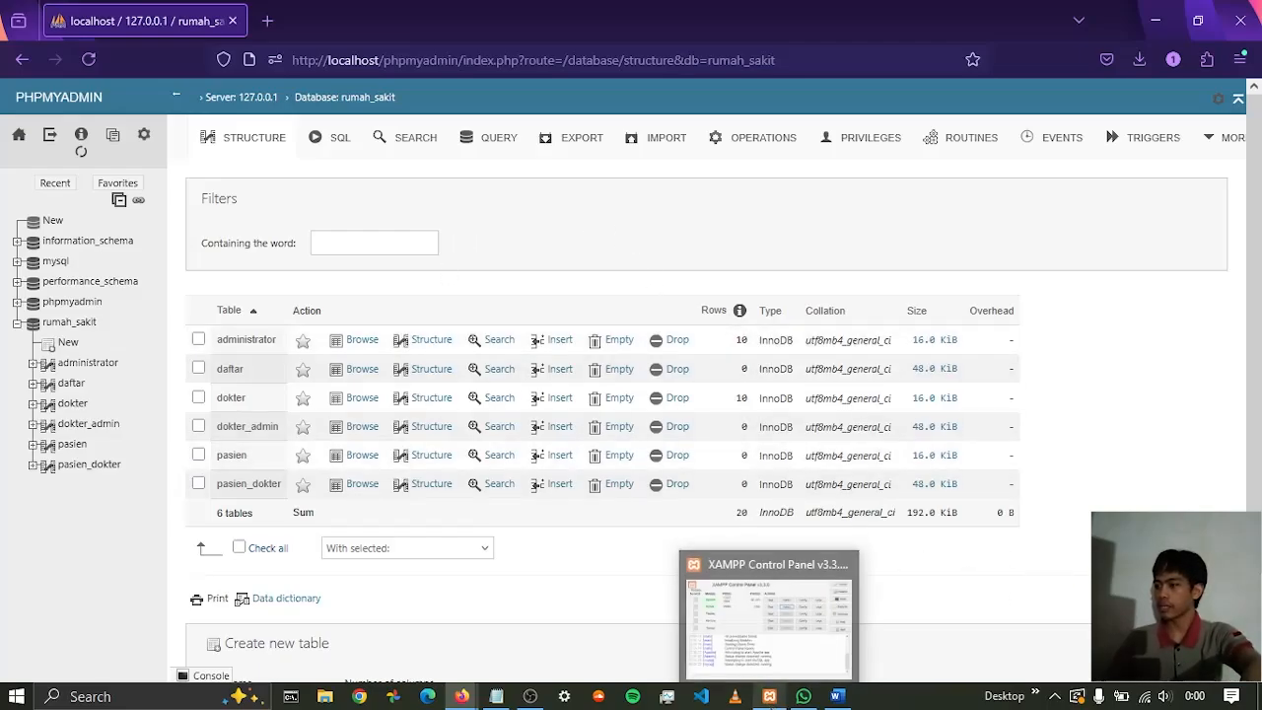
click(768, 616)
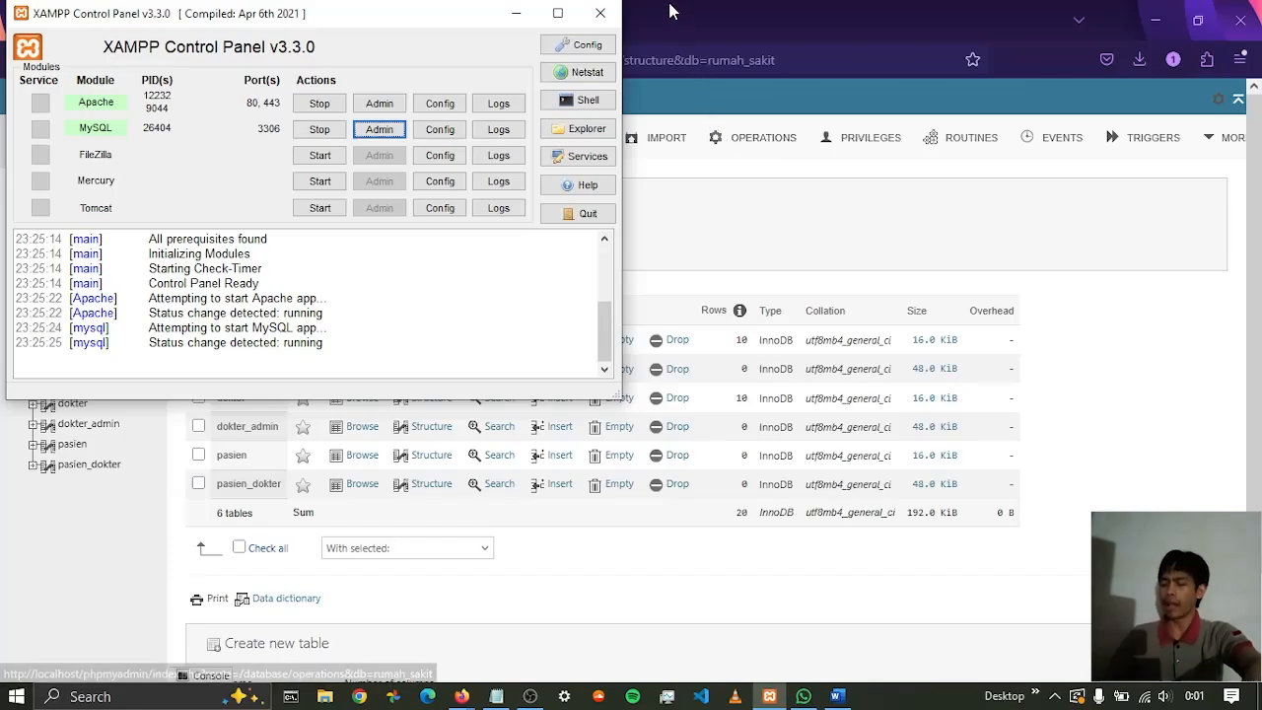
click(550, 101)
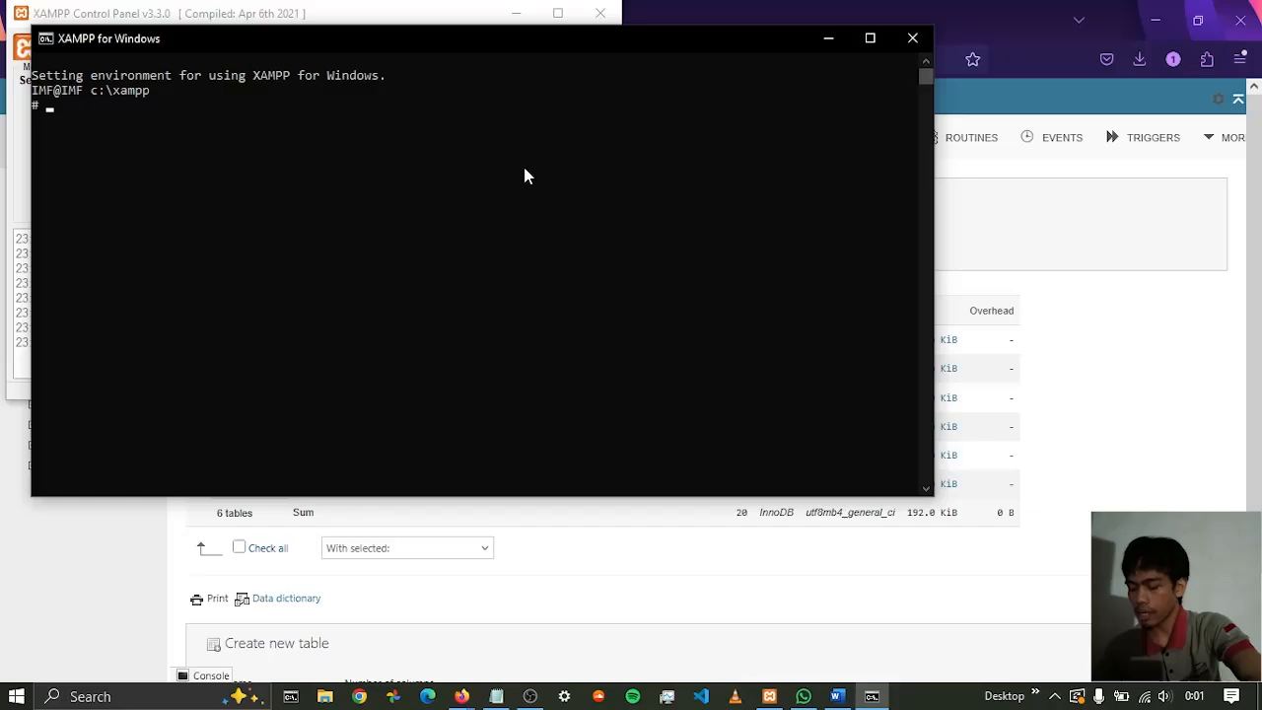
Log in to the MySQL monitor as the root user with mysql -u root
text(mys)
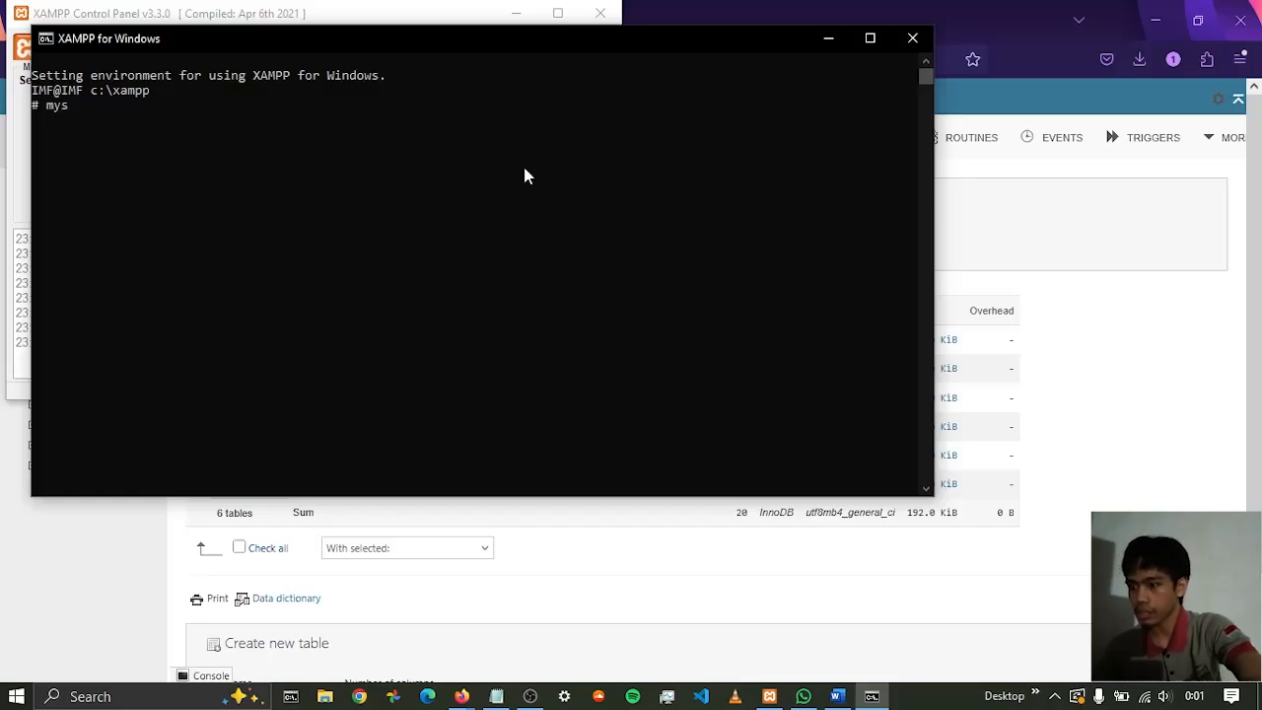
text(ql )
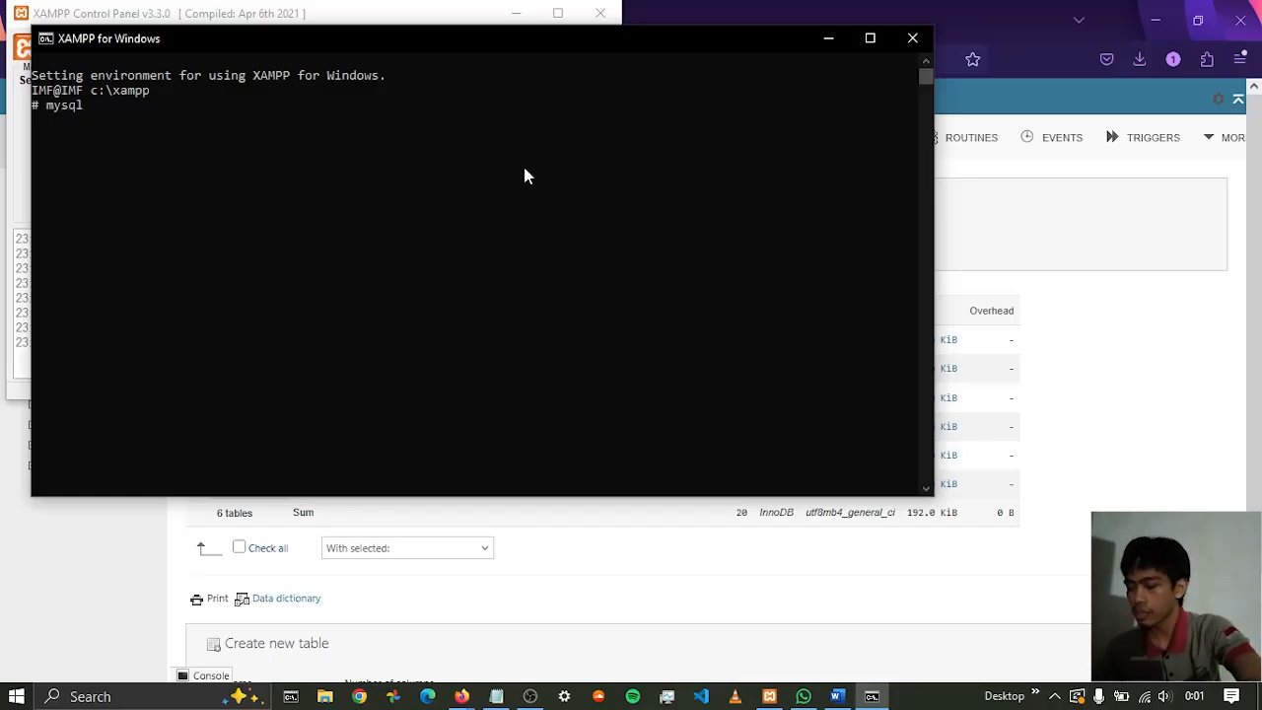
text(-u)
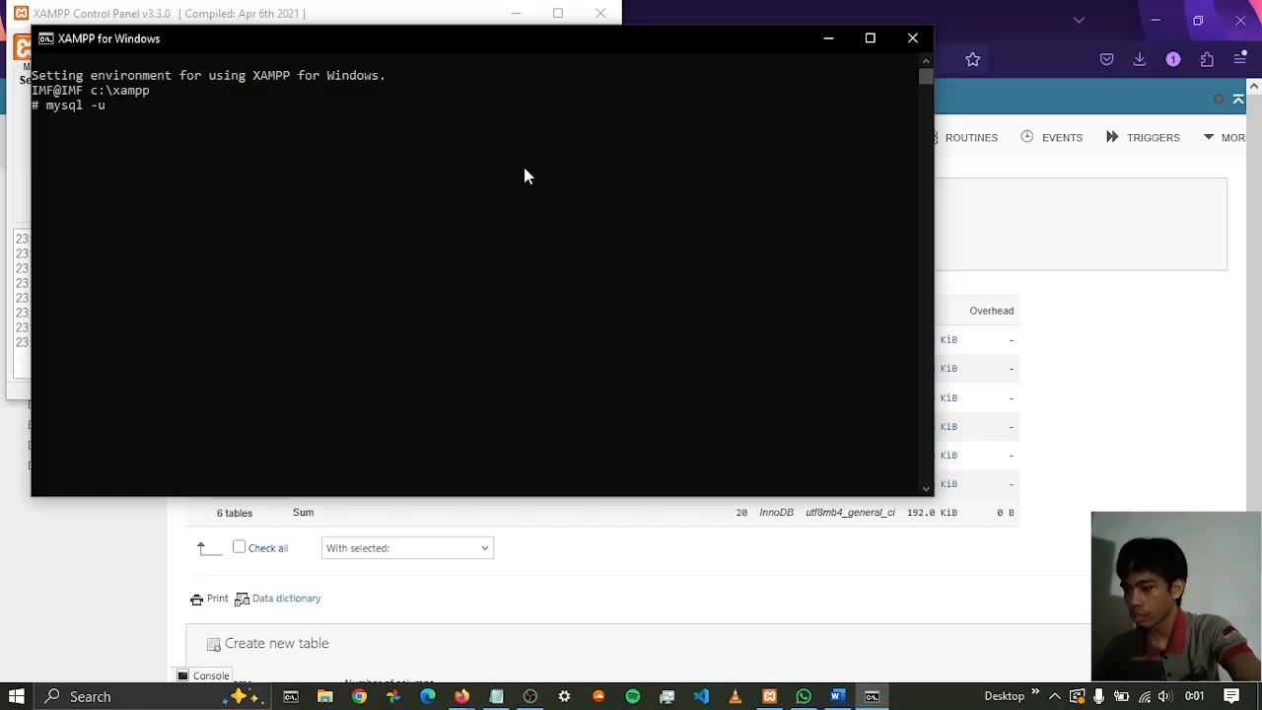
text( root)
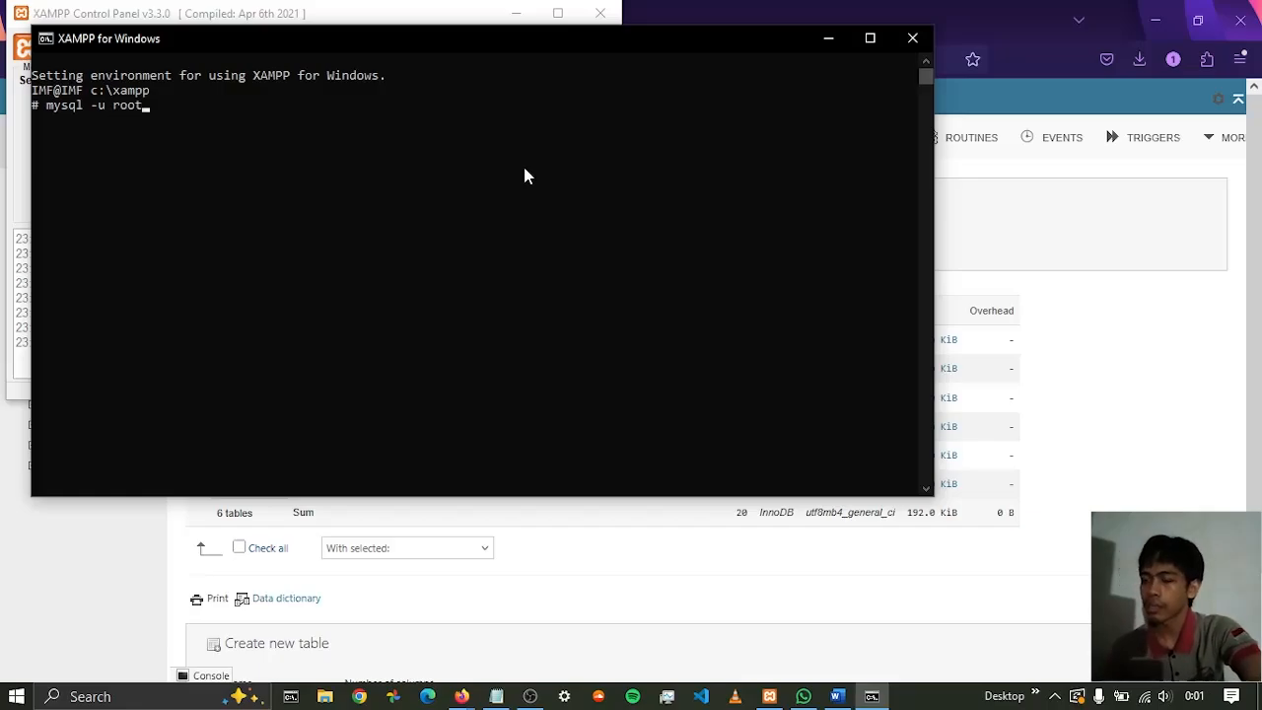
key(Return)
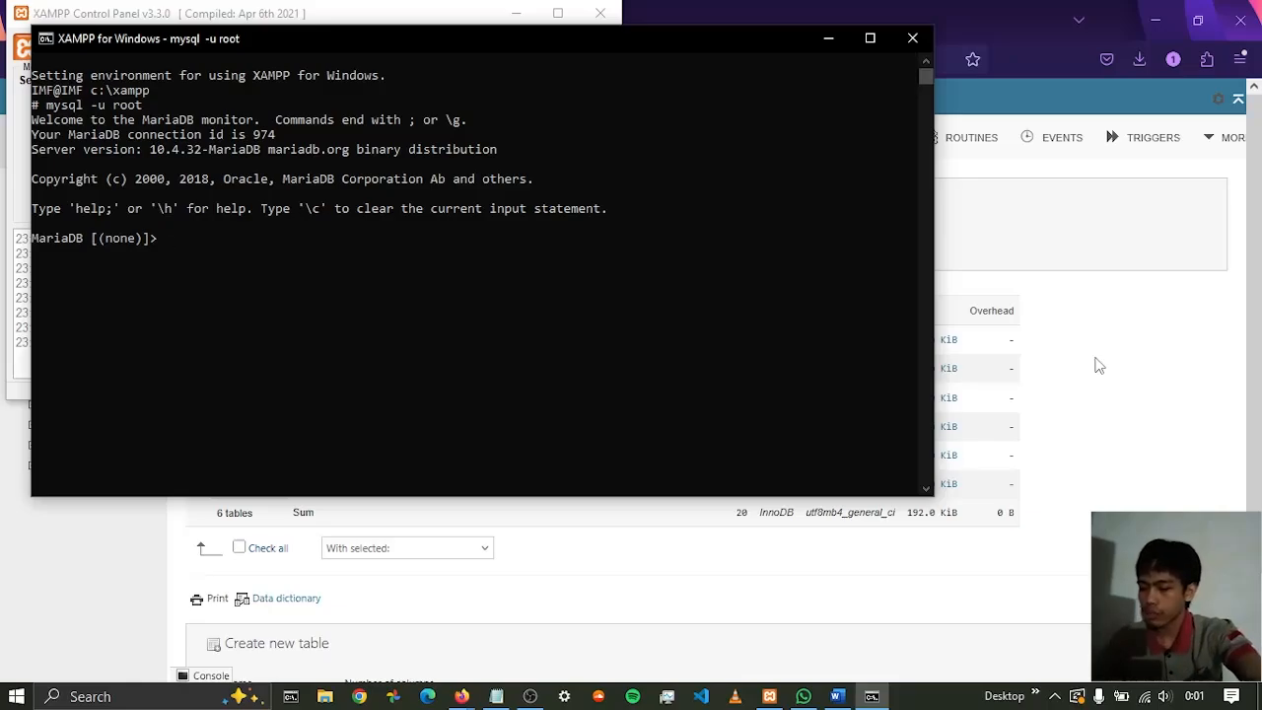
List the databases on the server with the statement show databases;
text(show d)
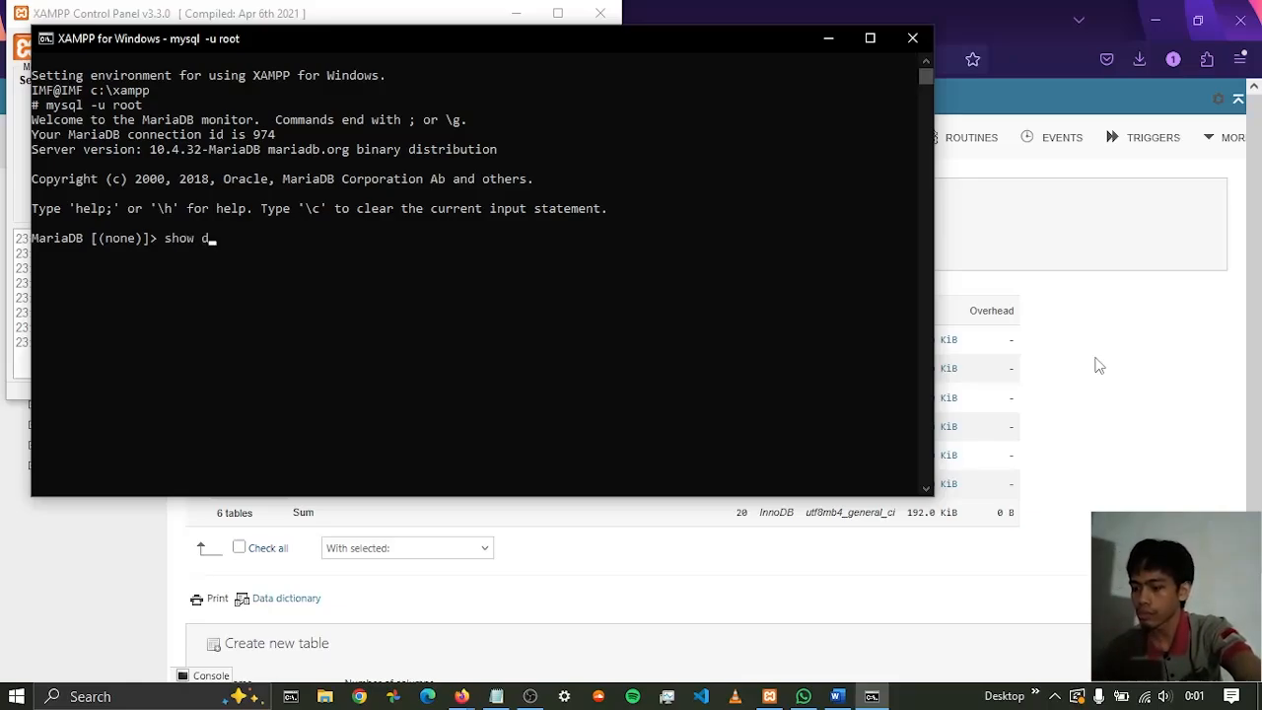
text(atabases;)
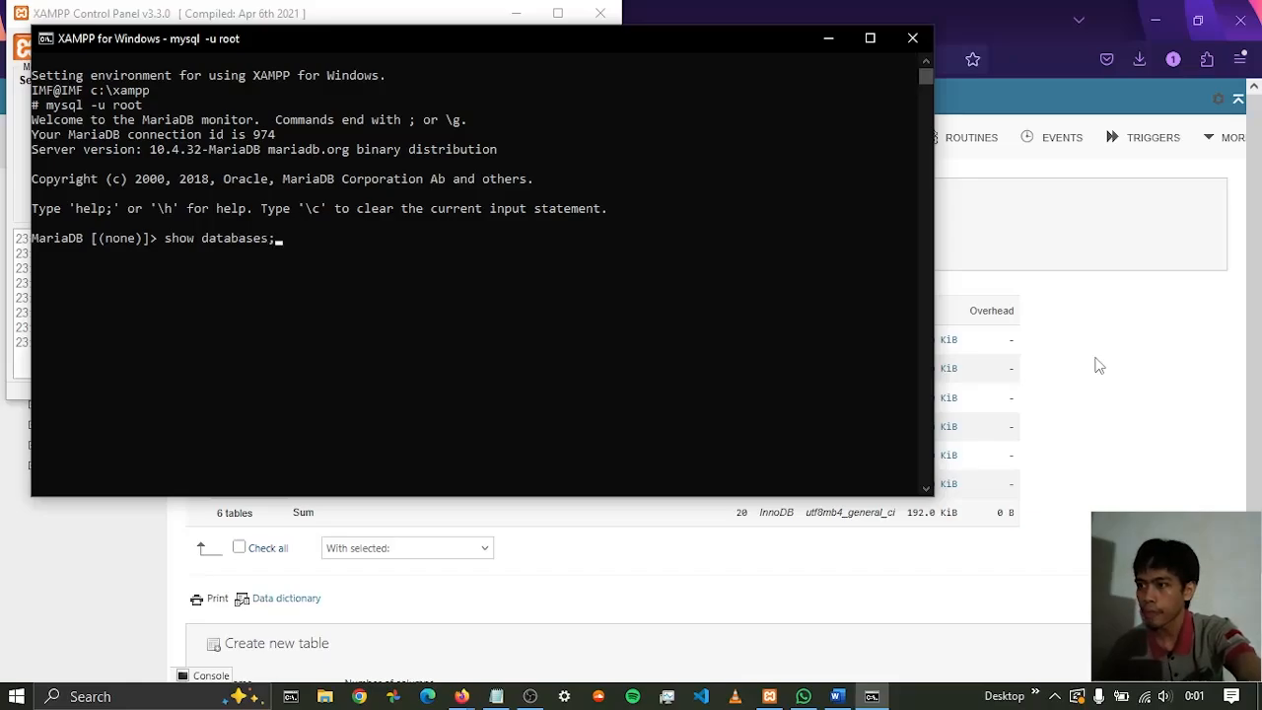
key(Return)
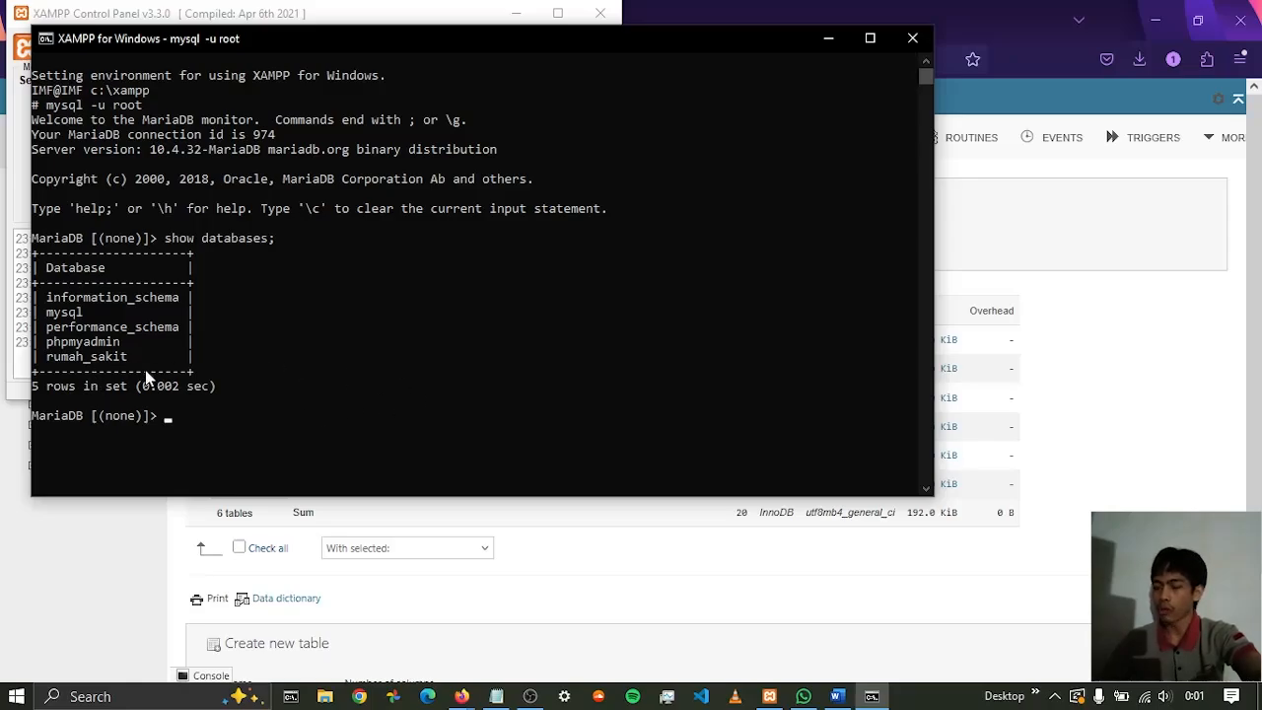
Select rumah_sakit as the active database with the statement use rumah_sakit;
text(us)
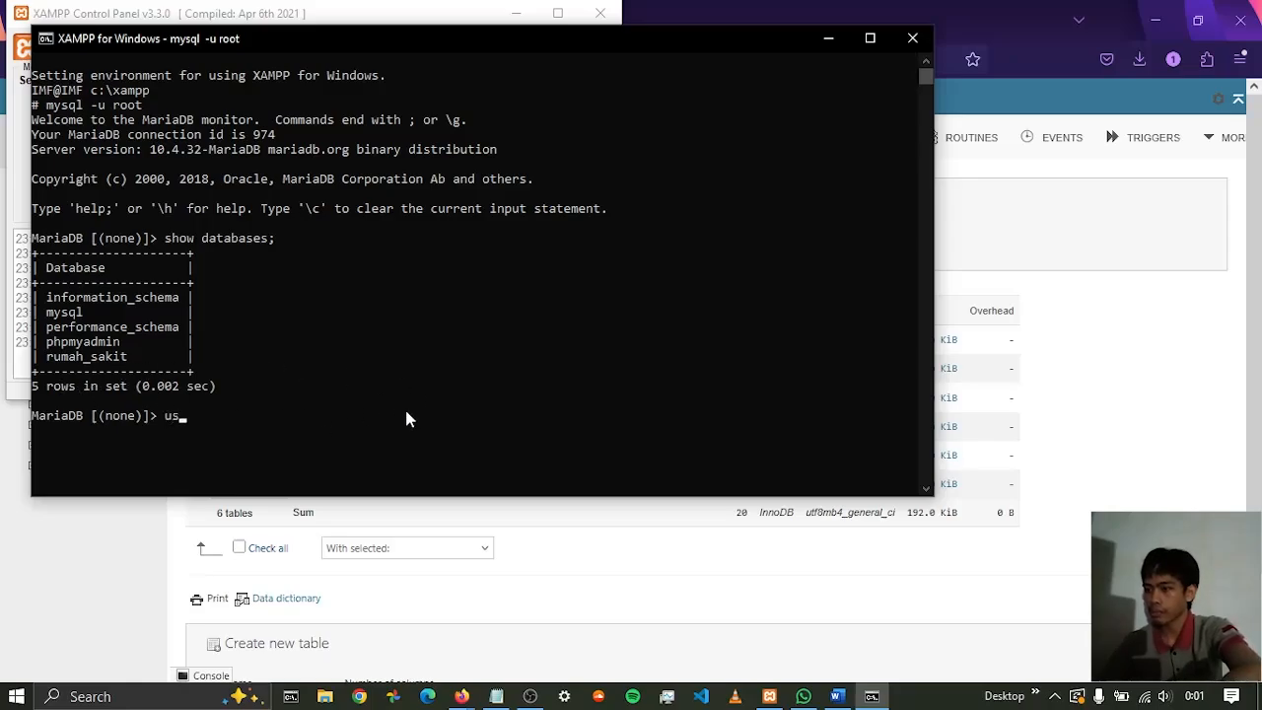
text(e rumah)
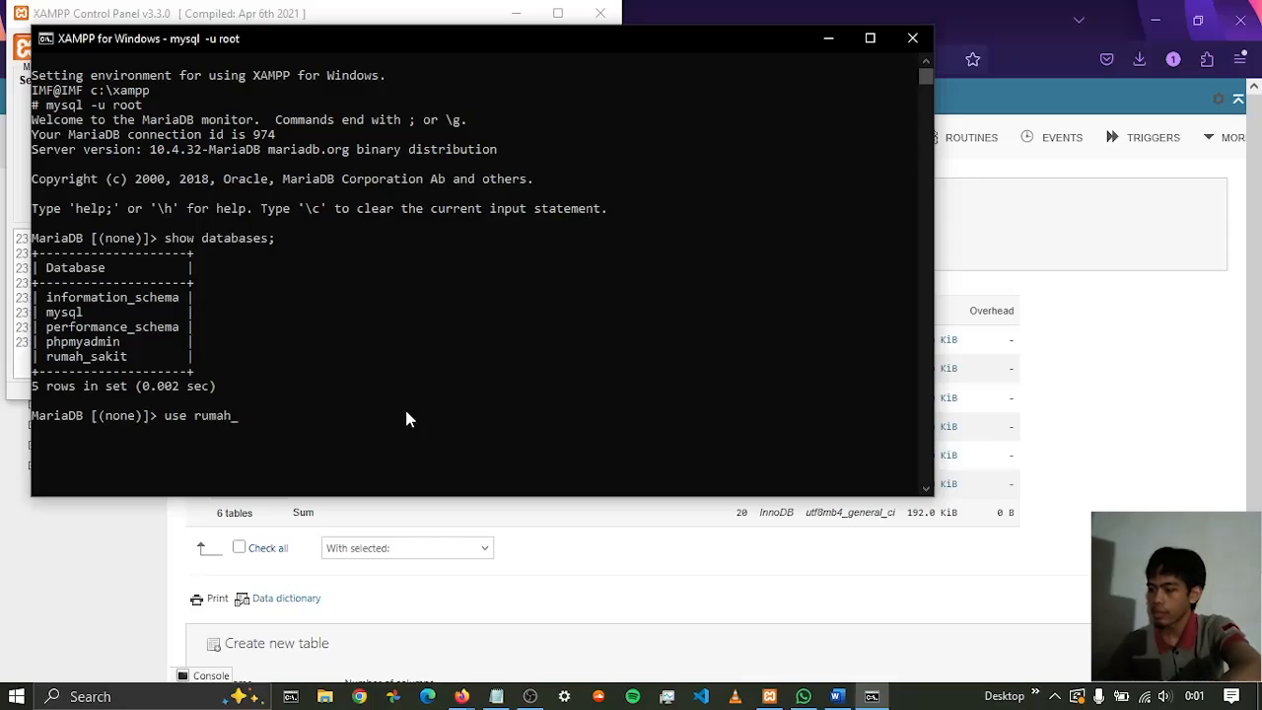
text(_sakit)
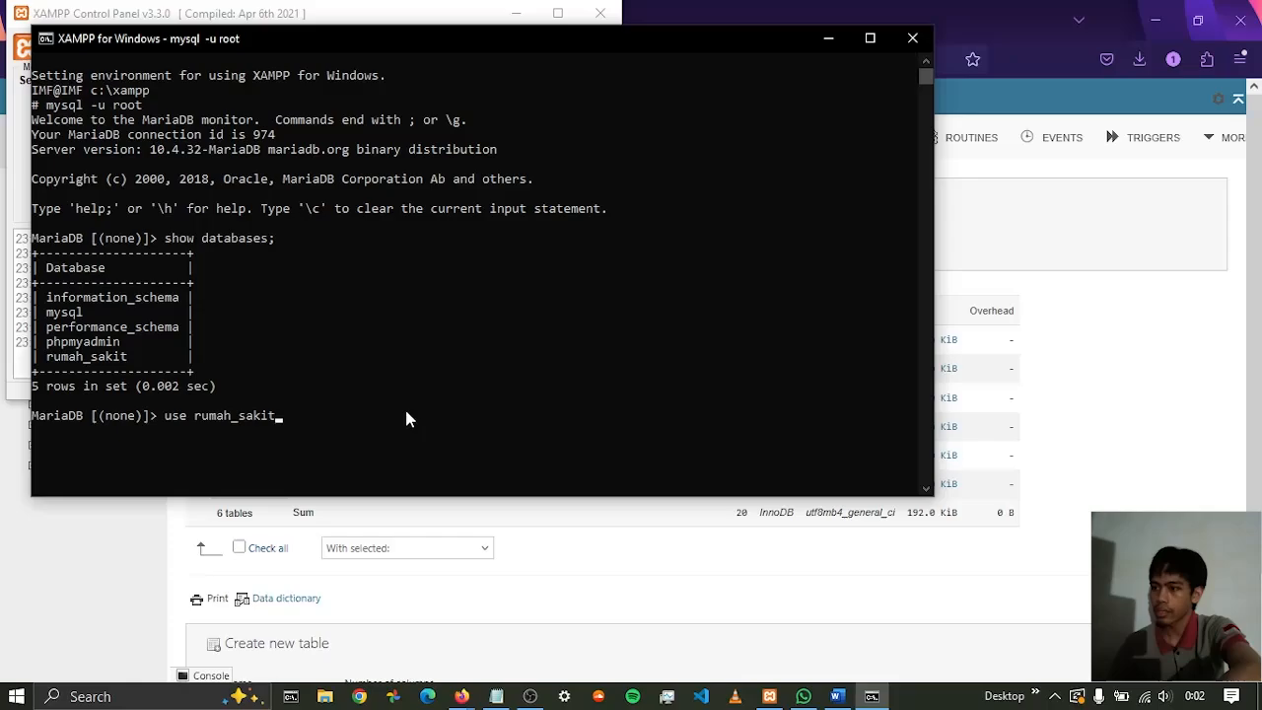
text(;)
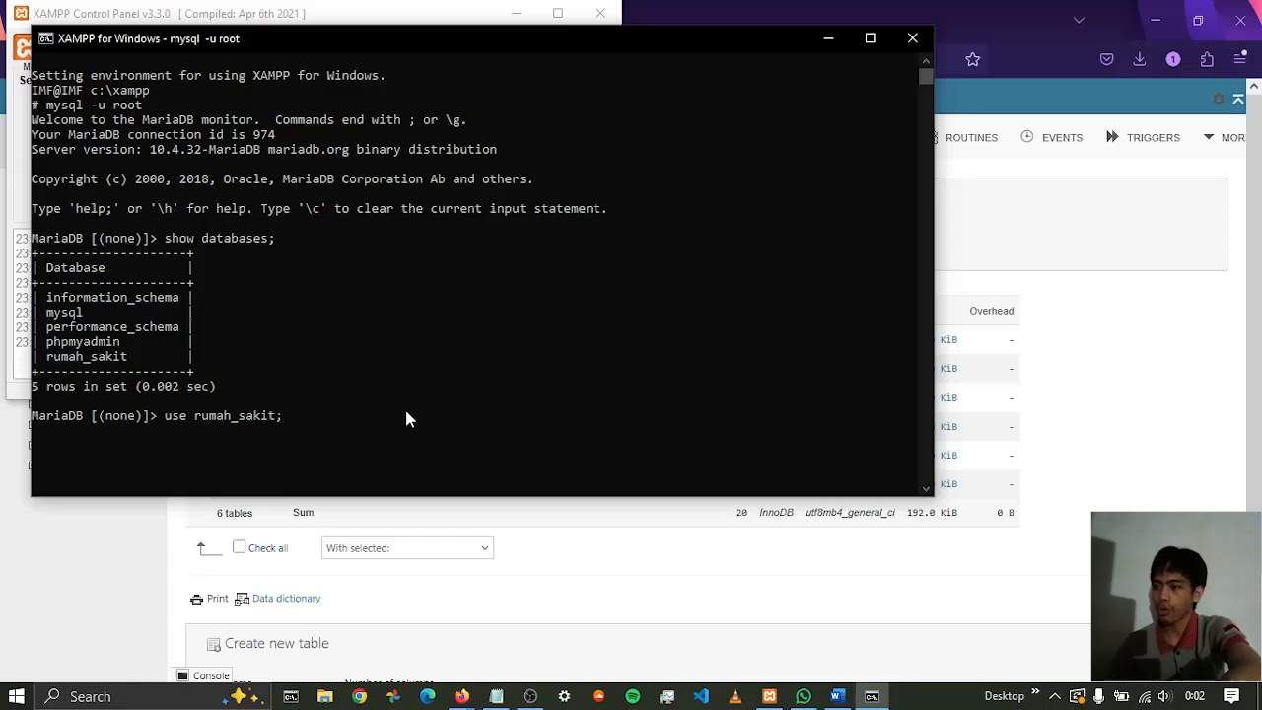
key(Return)
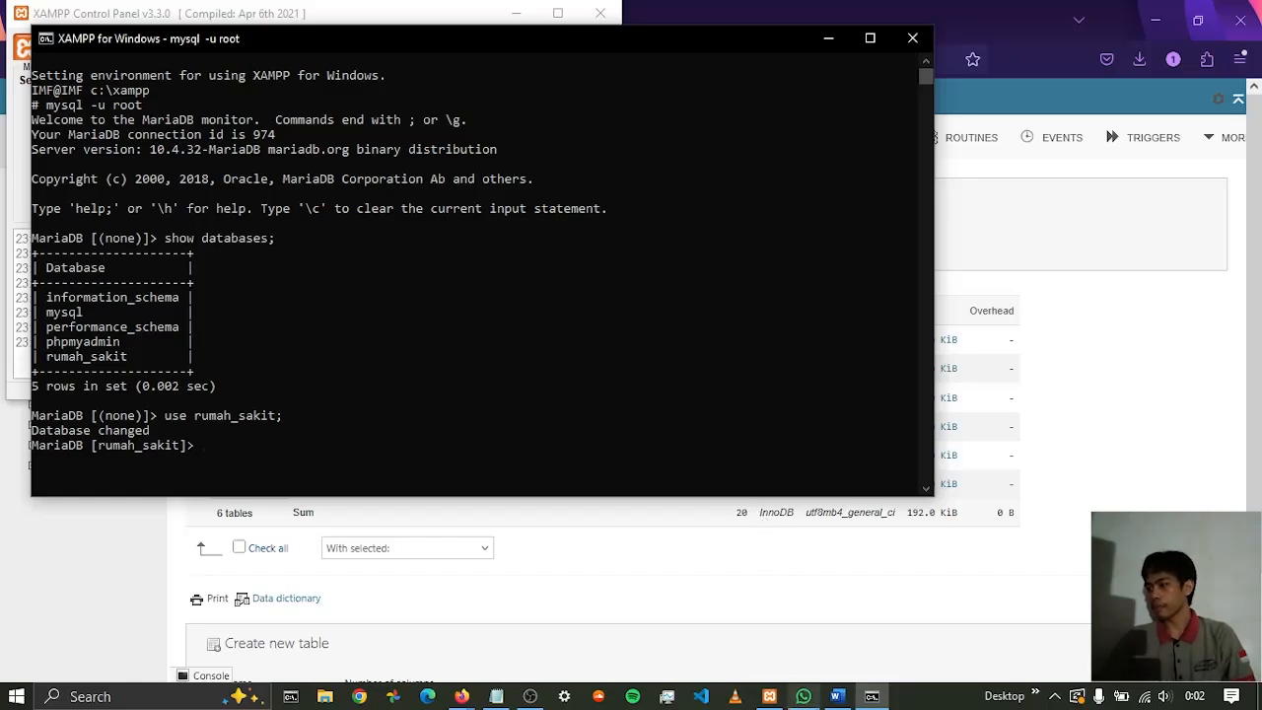
Look through the Word report for the FIND_IN_SET query on the administrator table, then return to the XAMPP shell
click(836, 697)
scroll(1002, 385, down, 15)
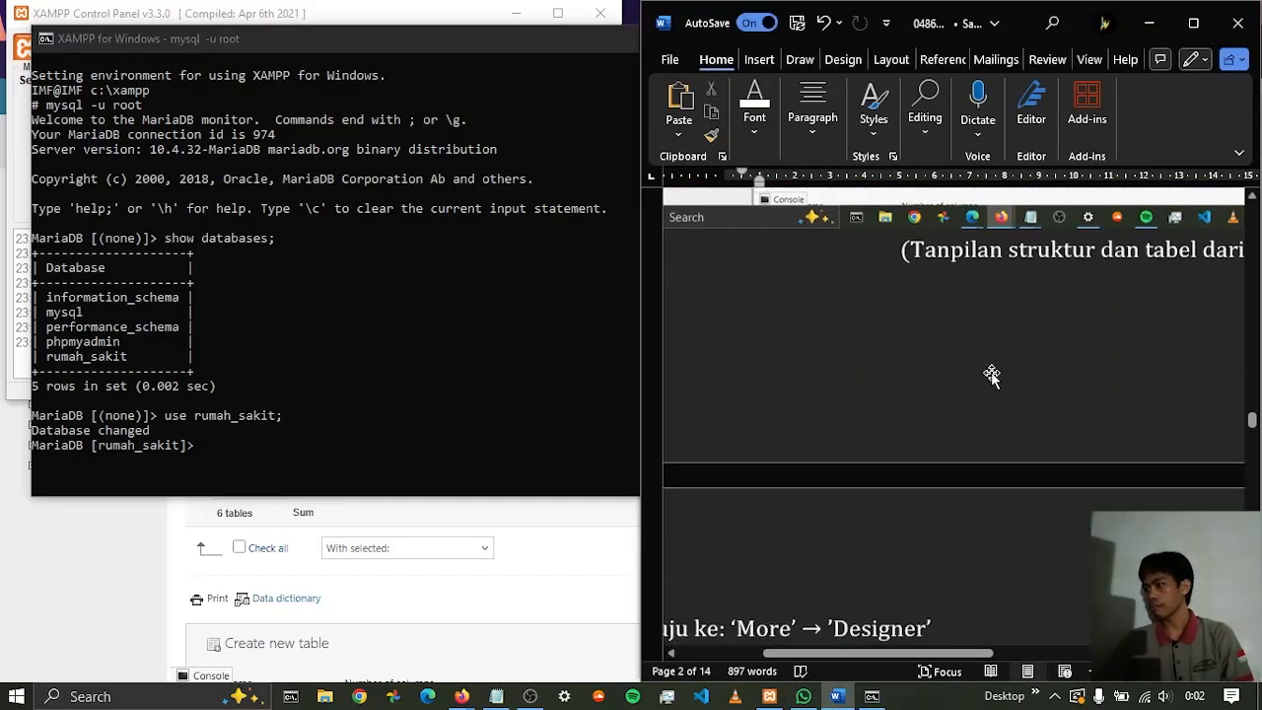
scroll(975, 369, down, 10)
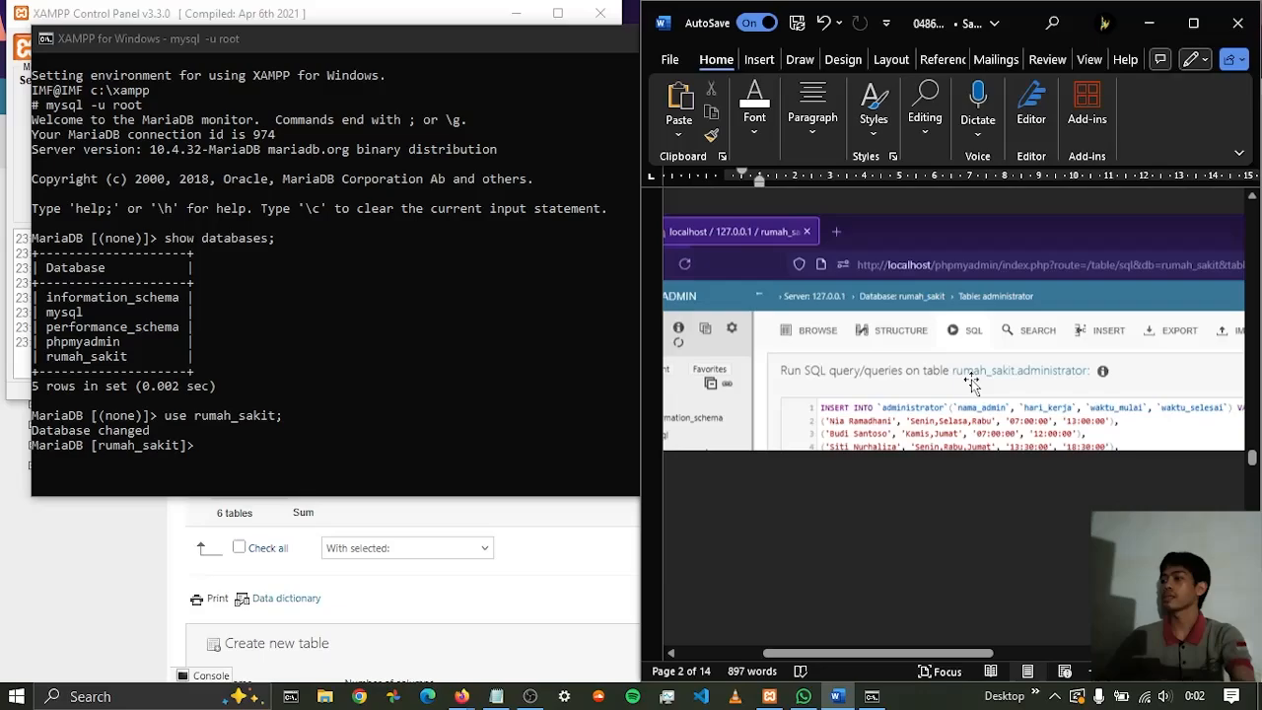
scroll(922, 368, down, 10)
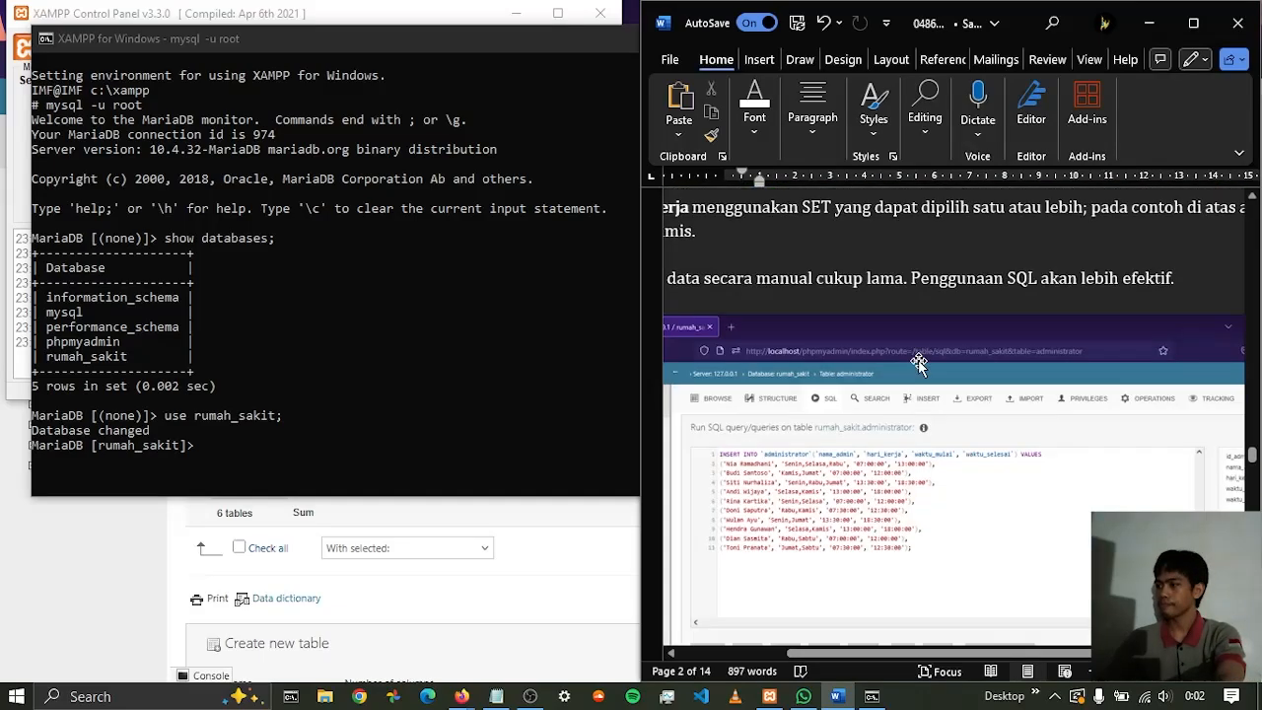
scroll(908, 352, down, 10)
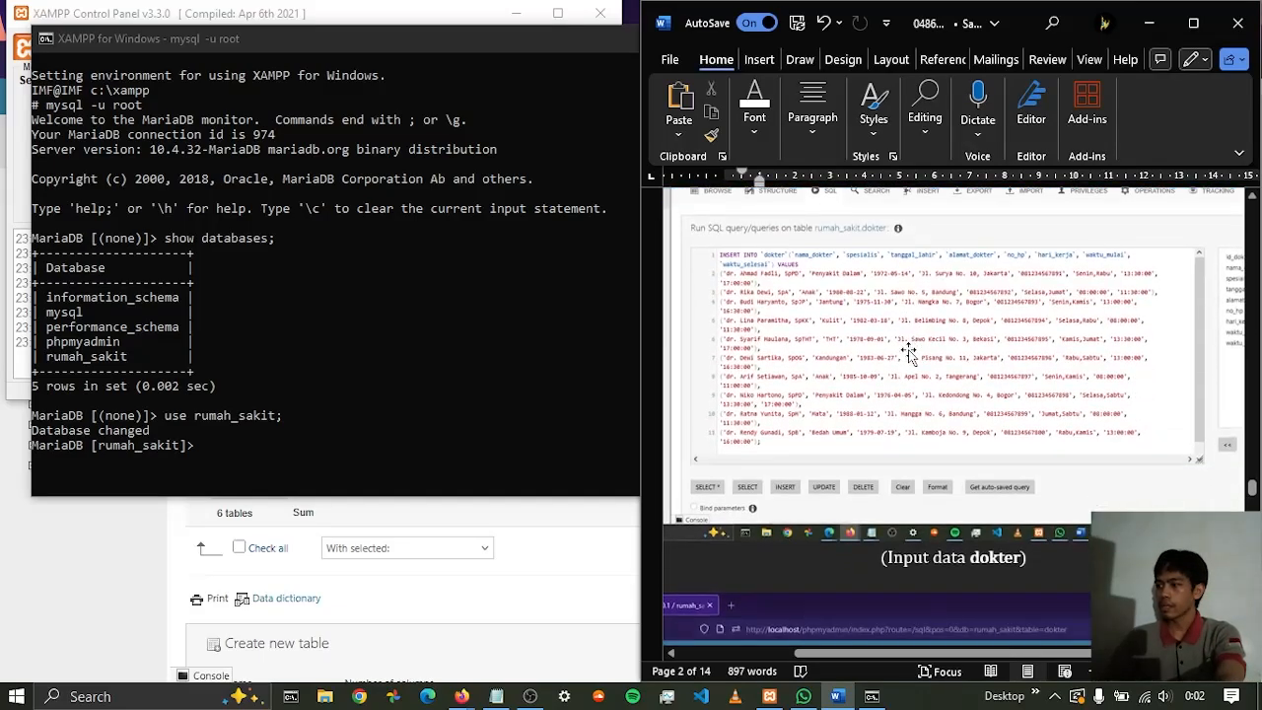
scroll(903, 350, down, 10)
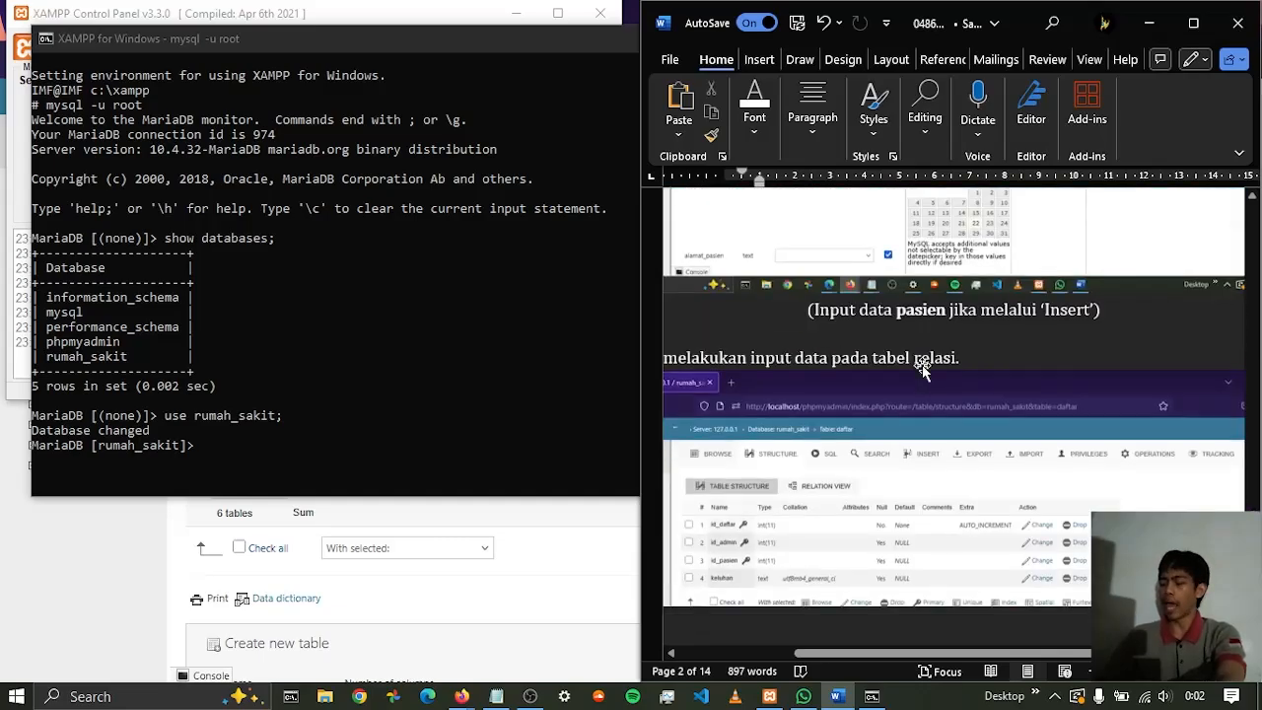
scroll(923, 351, down, 10)
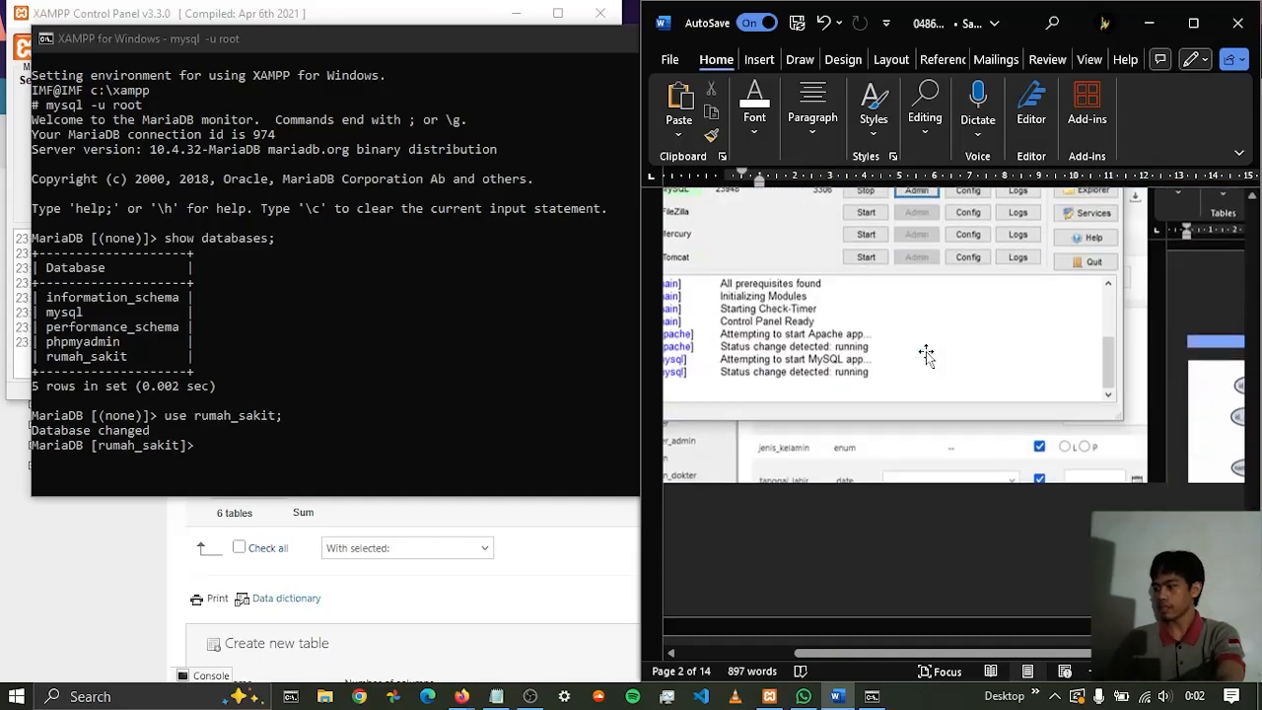
scroll(923, 347, down, 10)
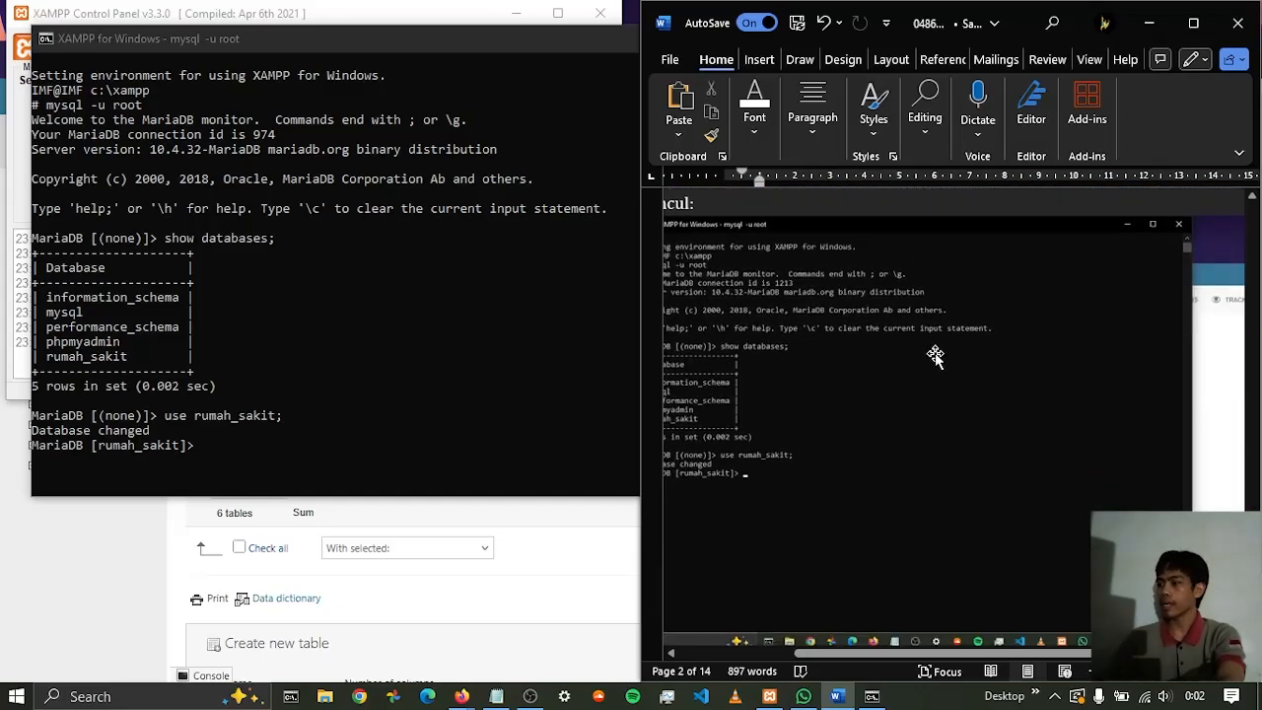
scroll(936, 353, down, 1)
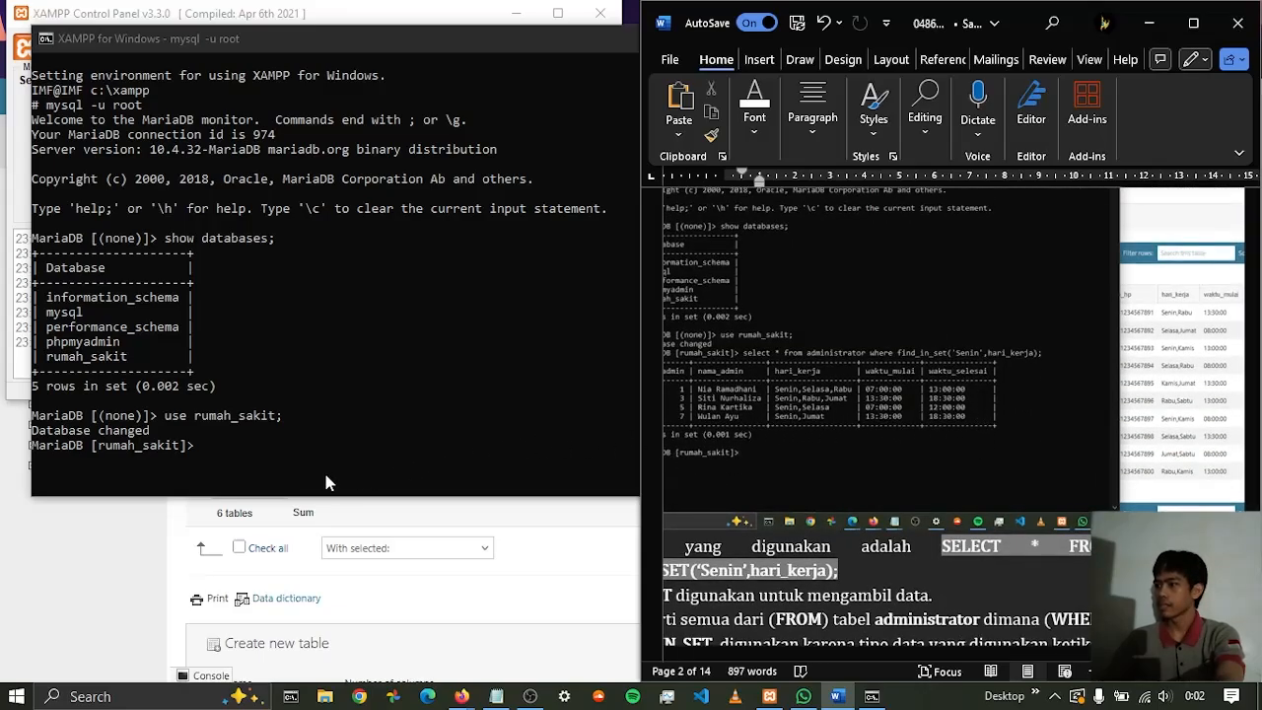
click(225, 442)
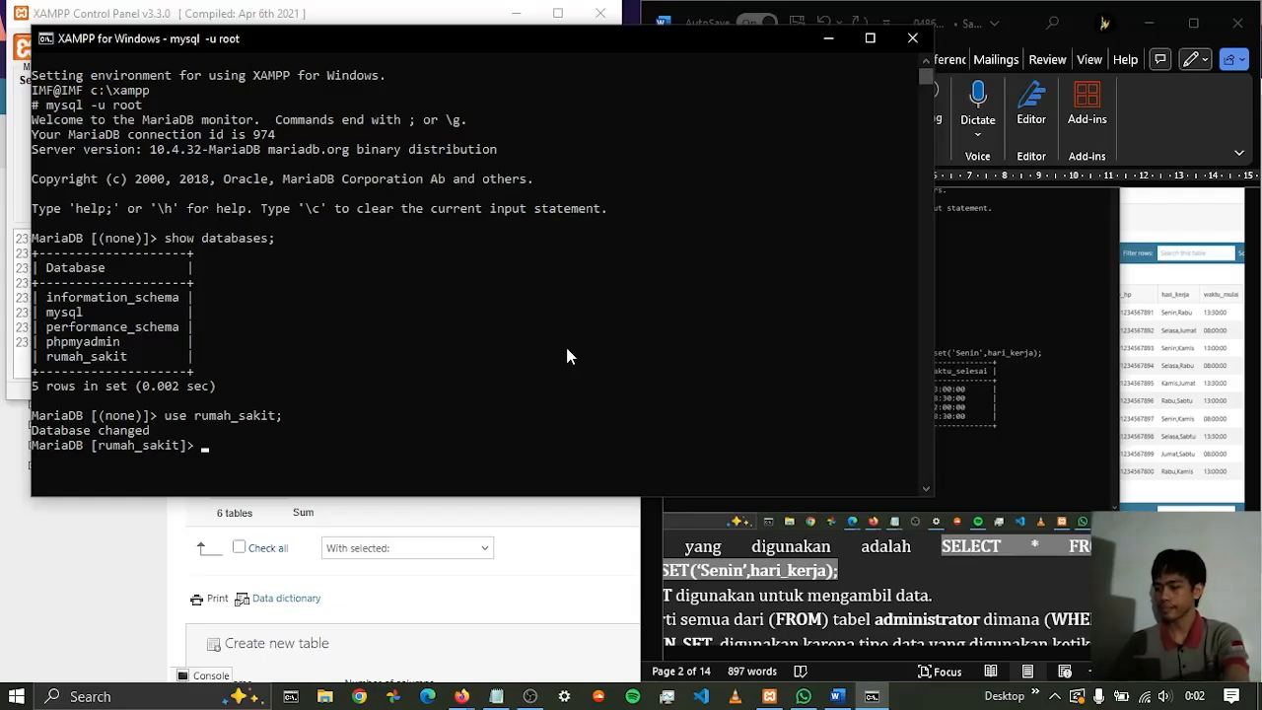
text(select)
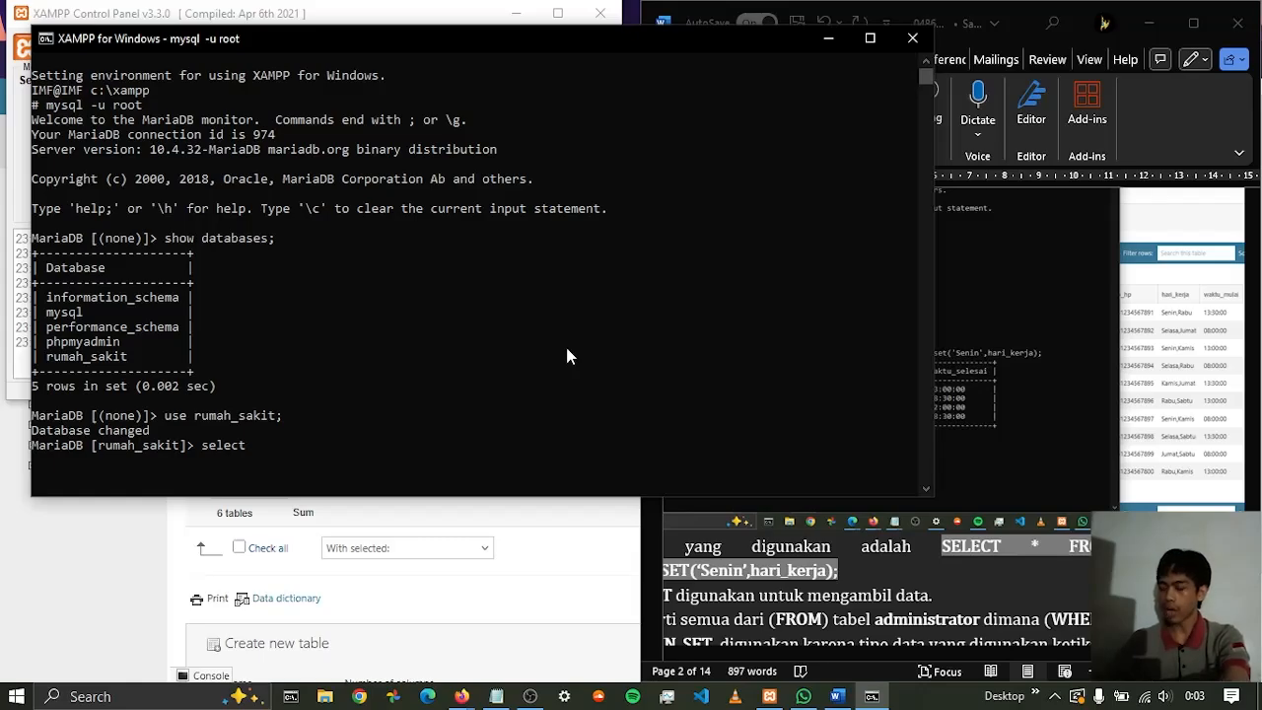
key(BackSpace)
key(BackSpace)
key(BackSpace)
key(BackSpace)
key(BackSpace)
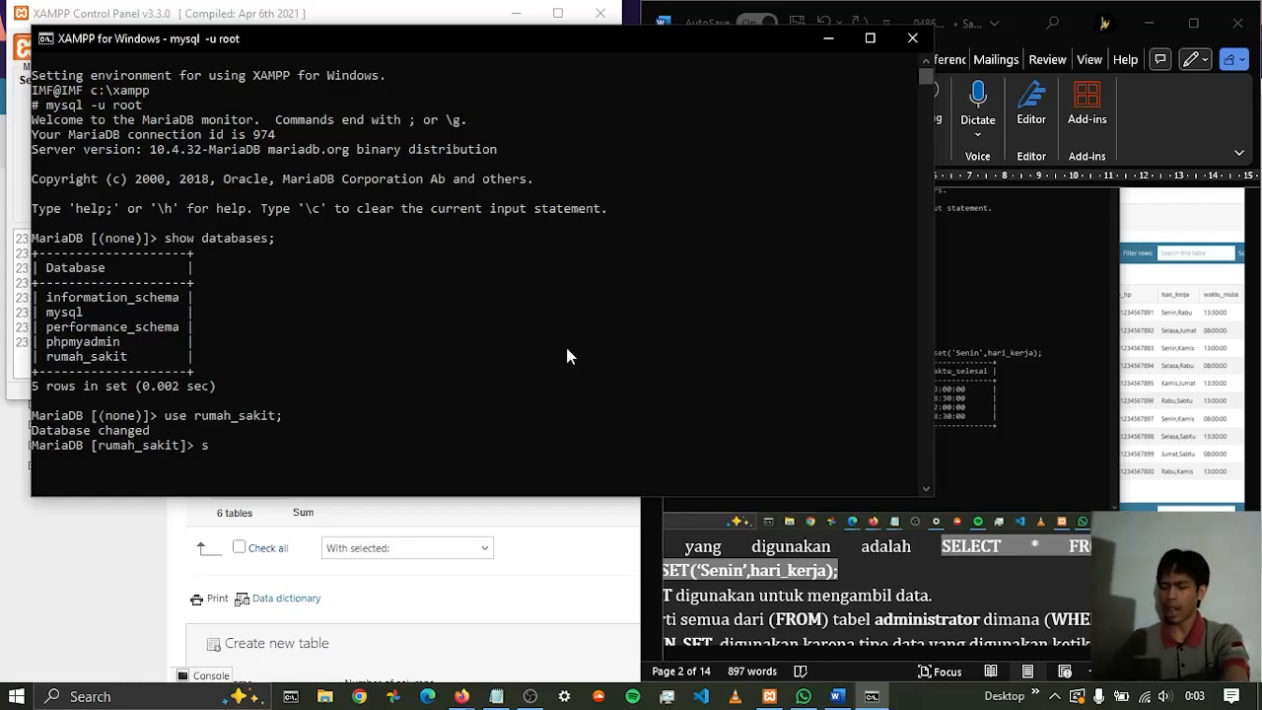
key(BackSpace)
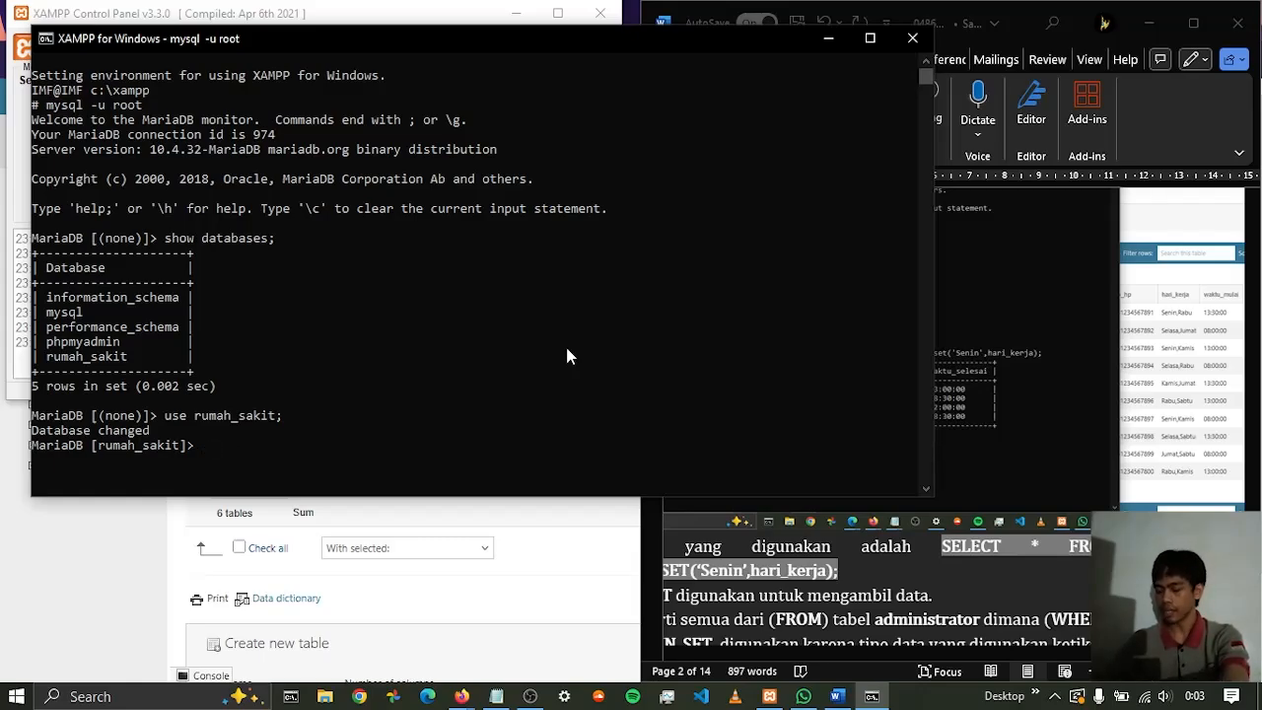
Begin the query statement SELECT * FROM administartor WHERE at the rumah_sakit prompt
text(SELEC)
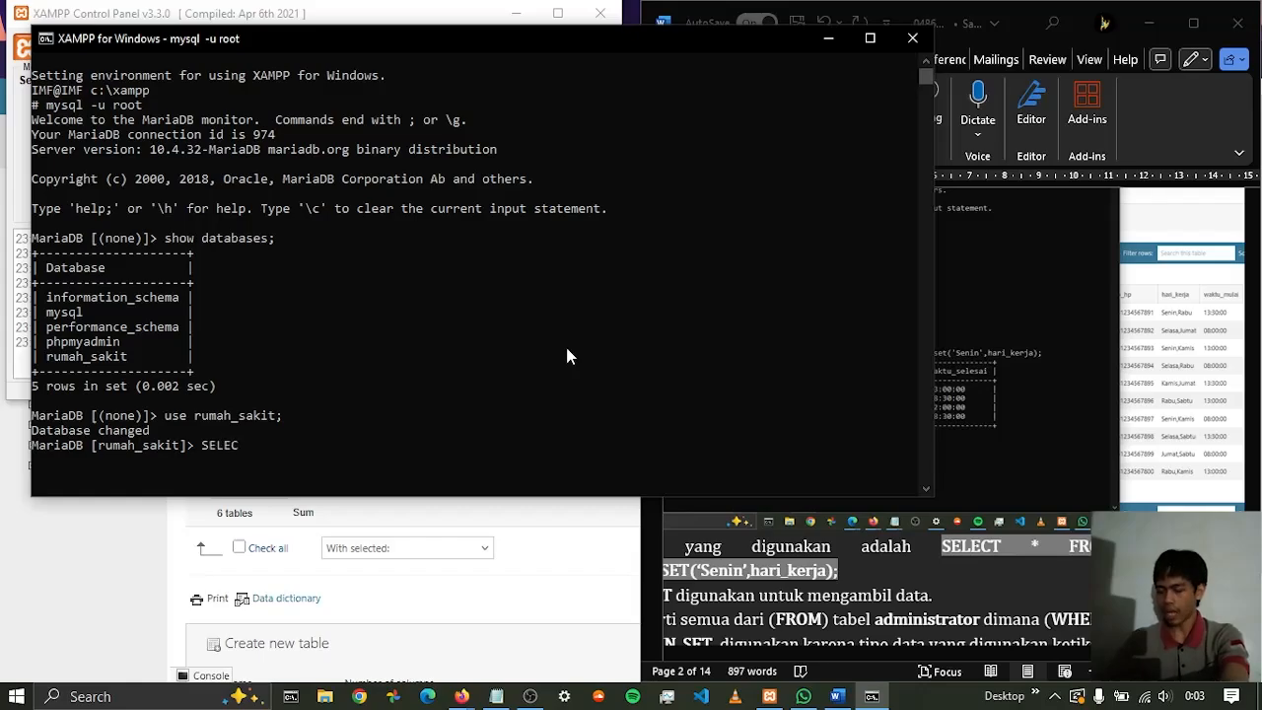
text(T )
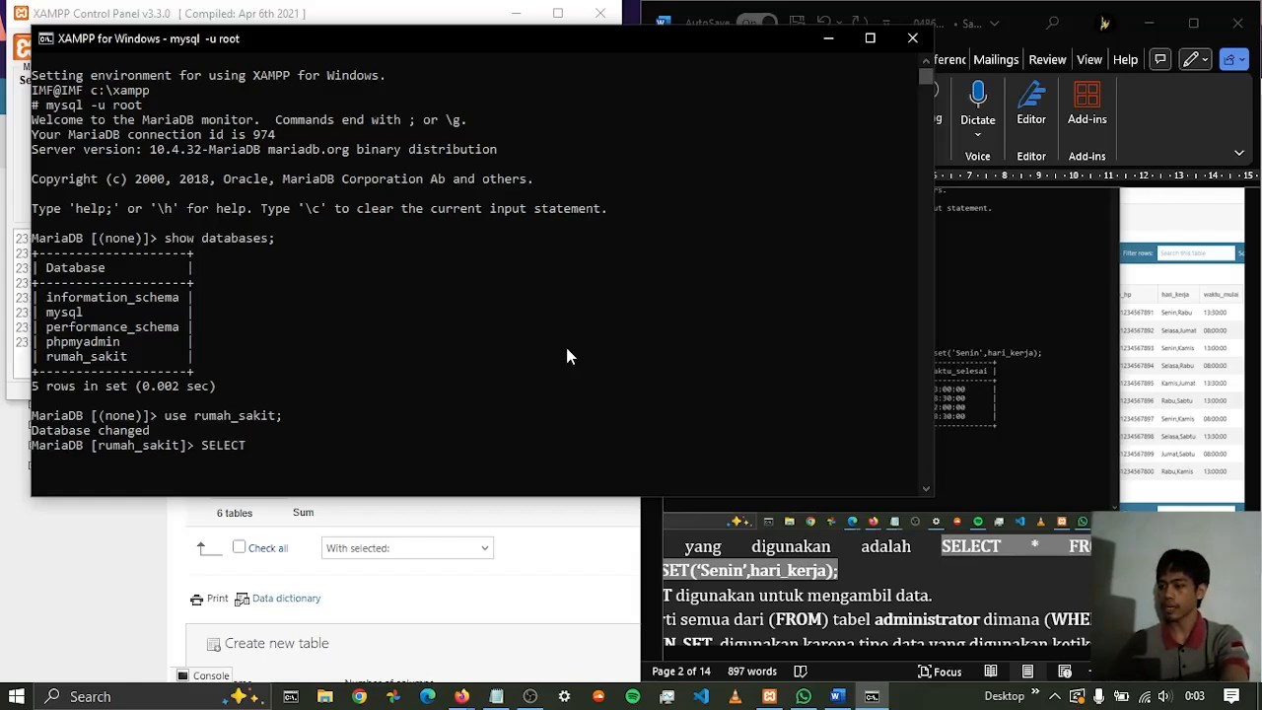
text(*)
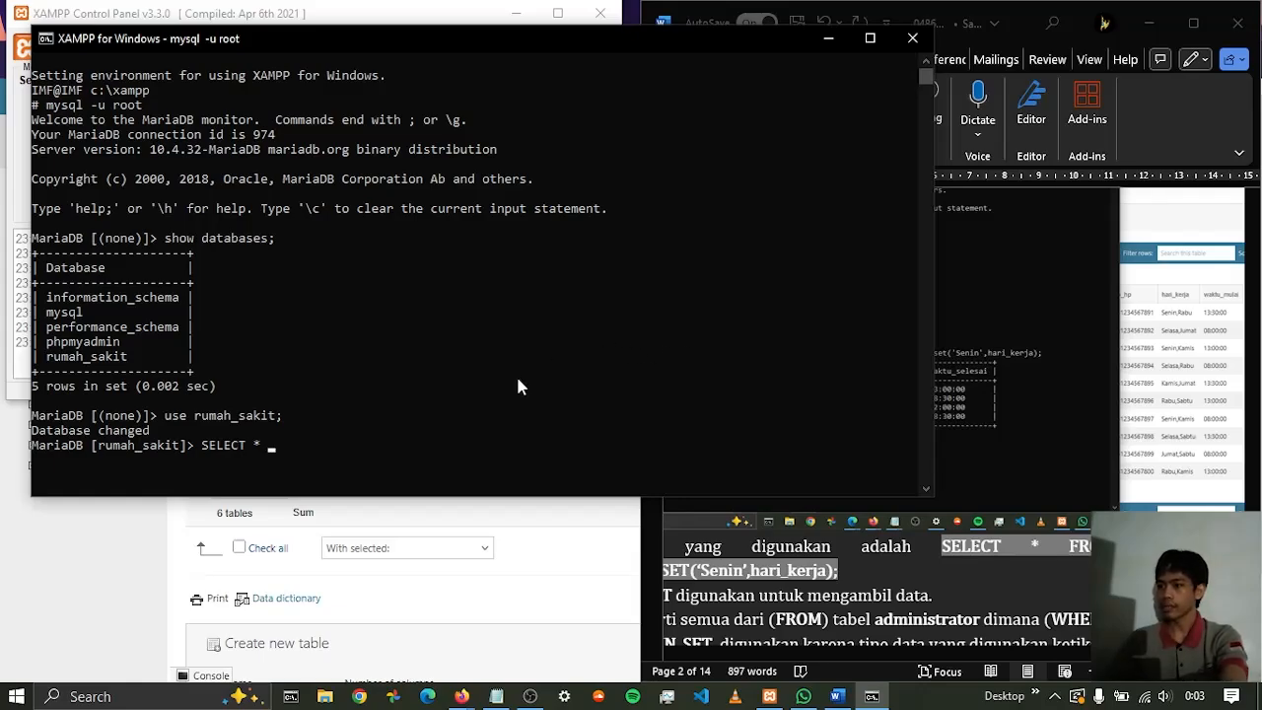
text( FROM)
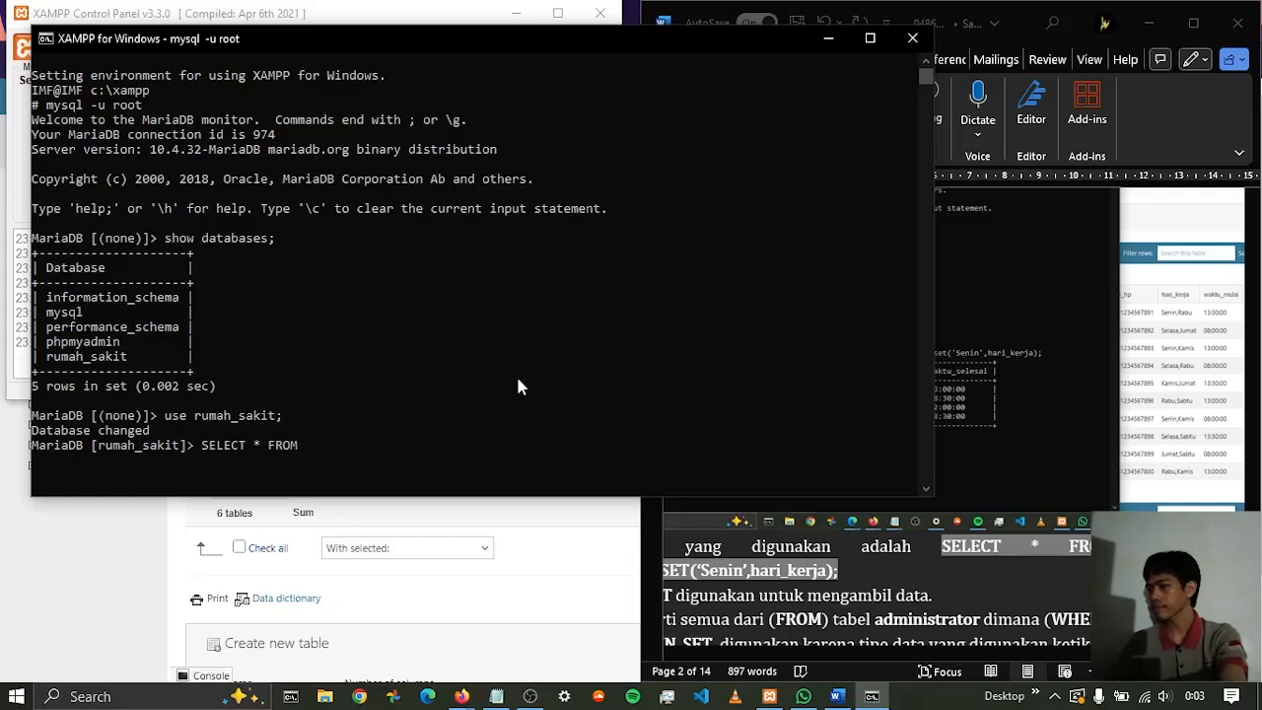
text( admi)
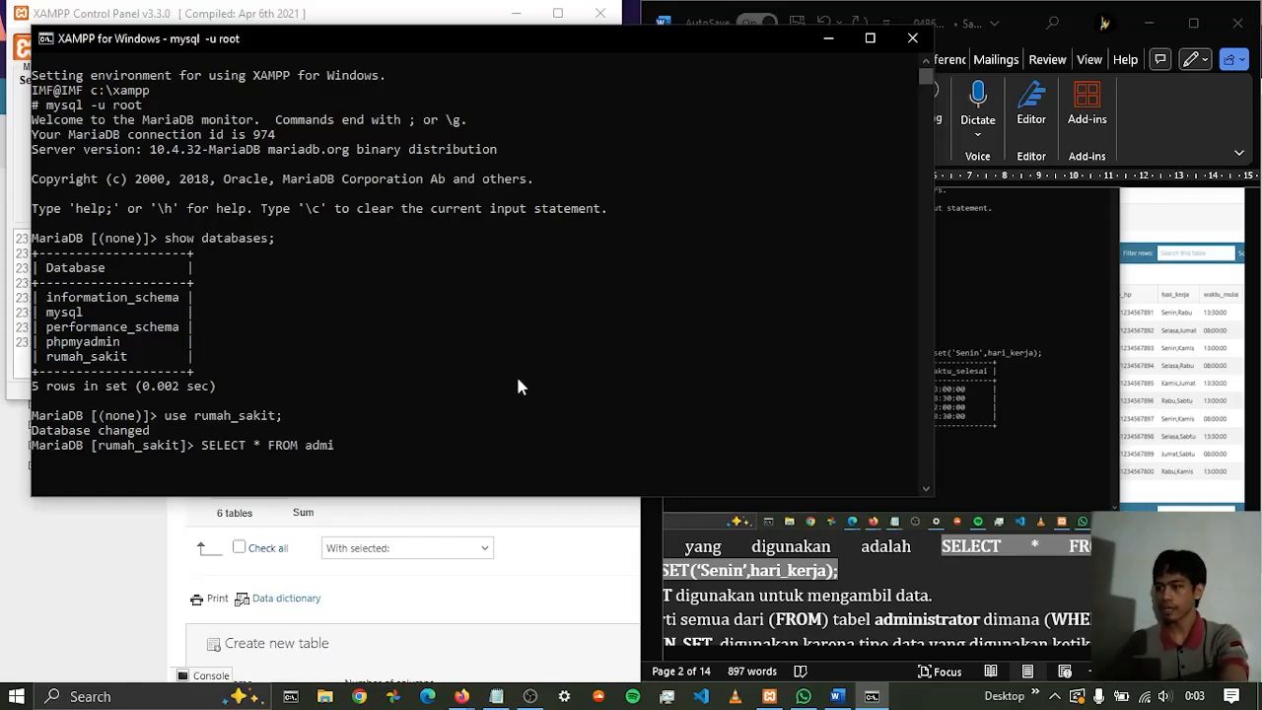
text(nistartpr)
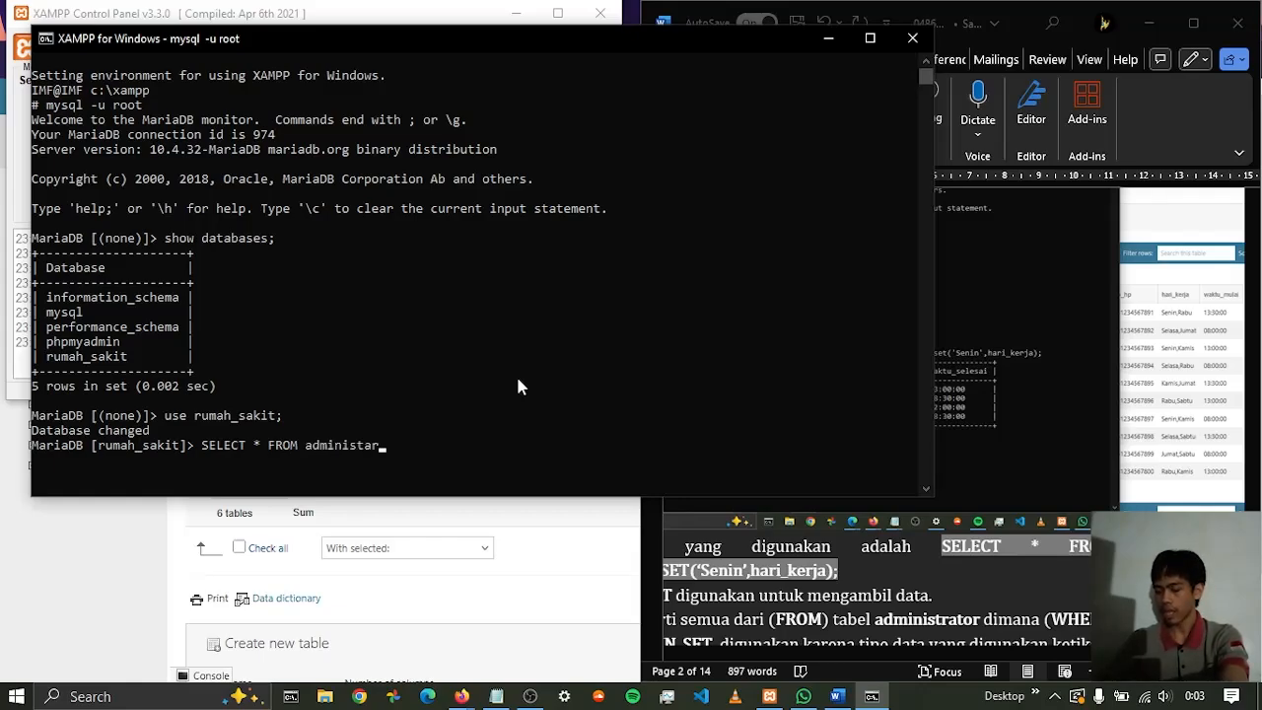
key(BackSpace)
key(BackSpace)
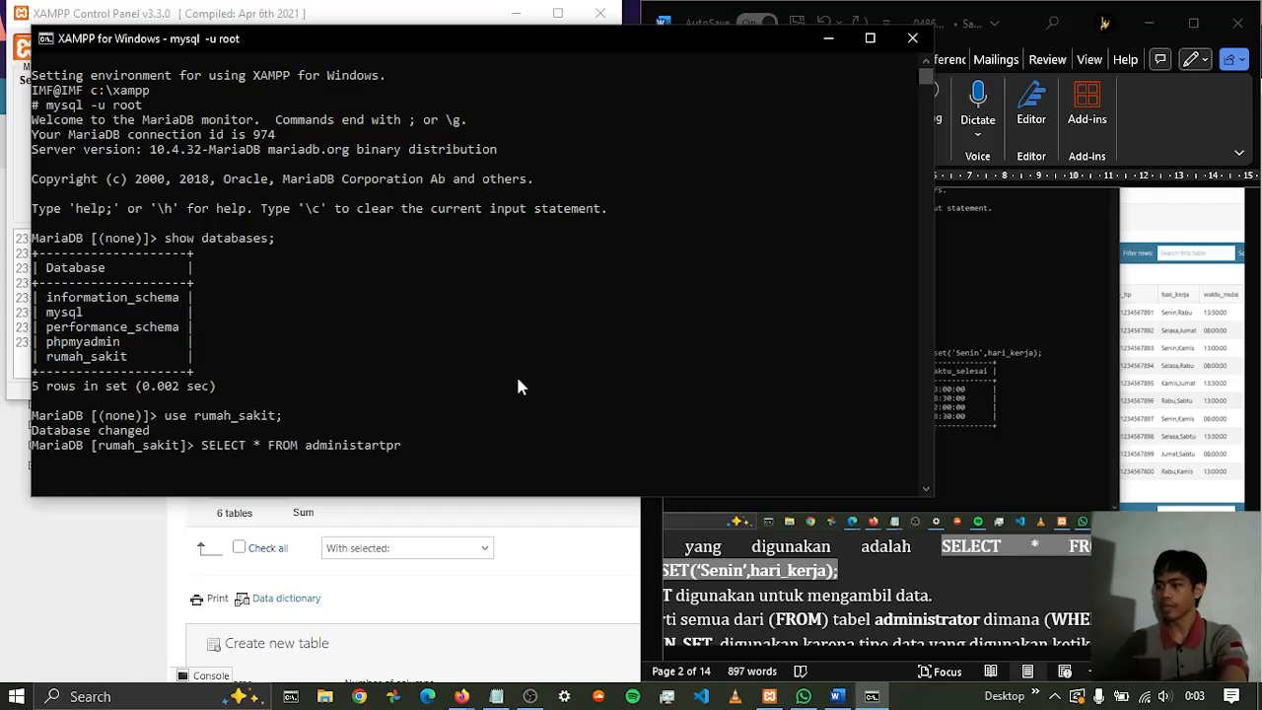
text(or WHERE)
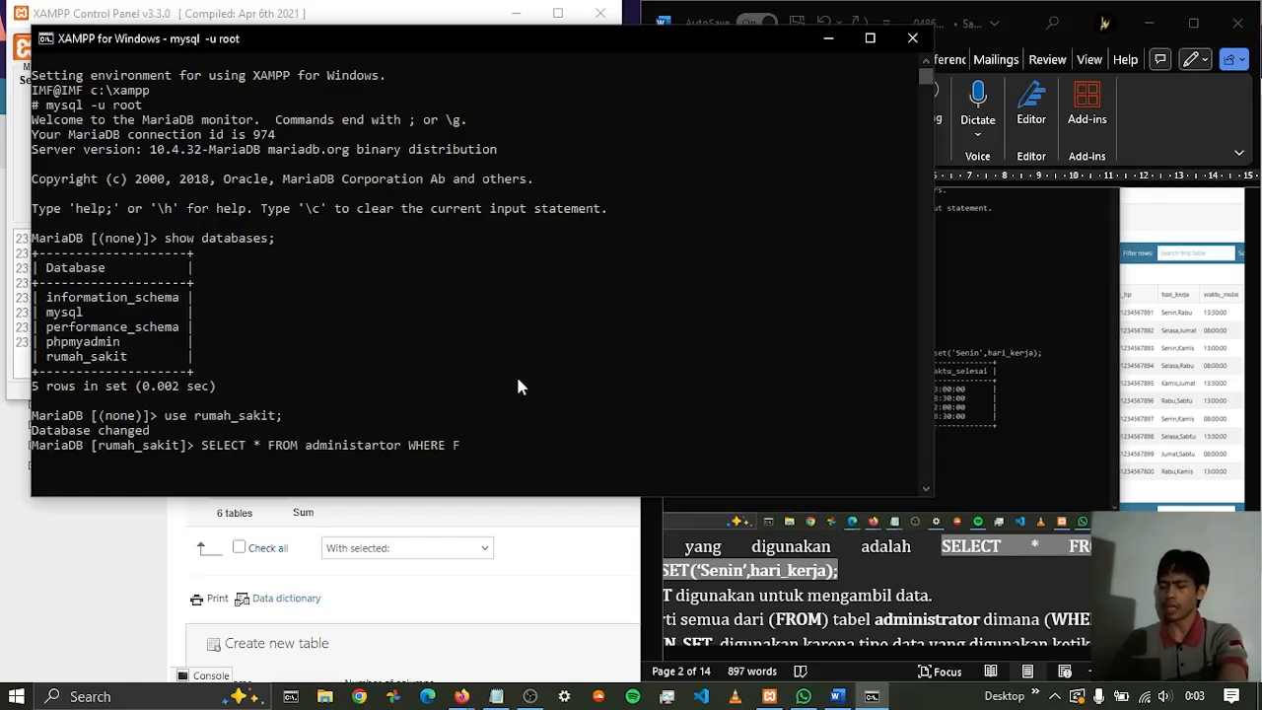
text( FIND)
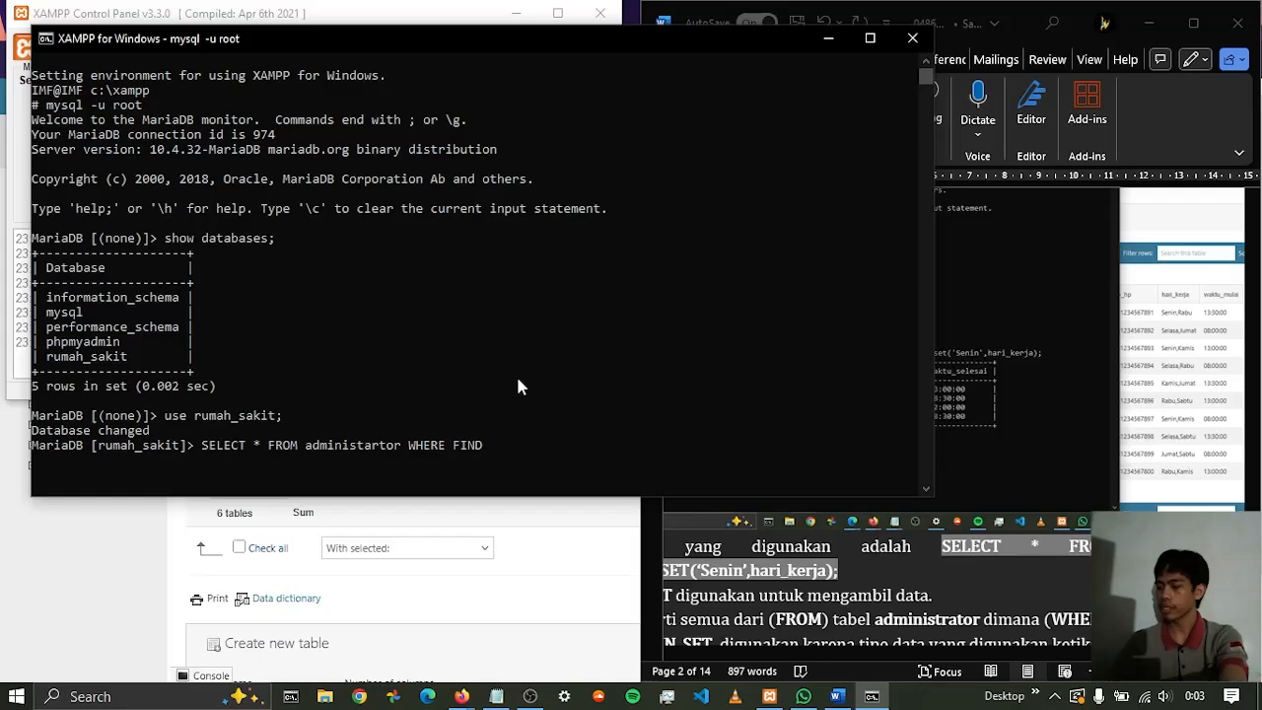
text(_IN_SET)
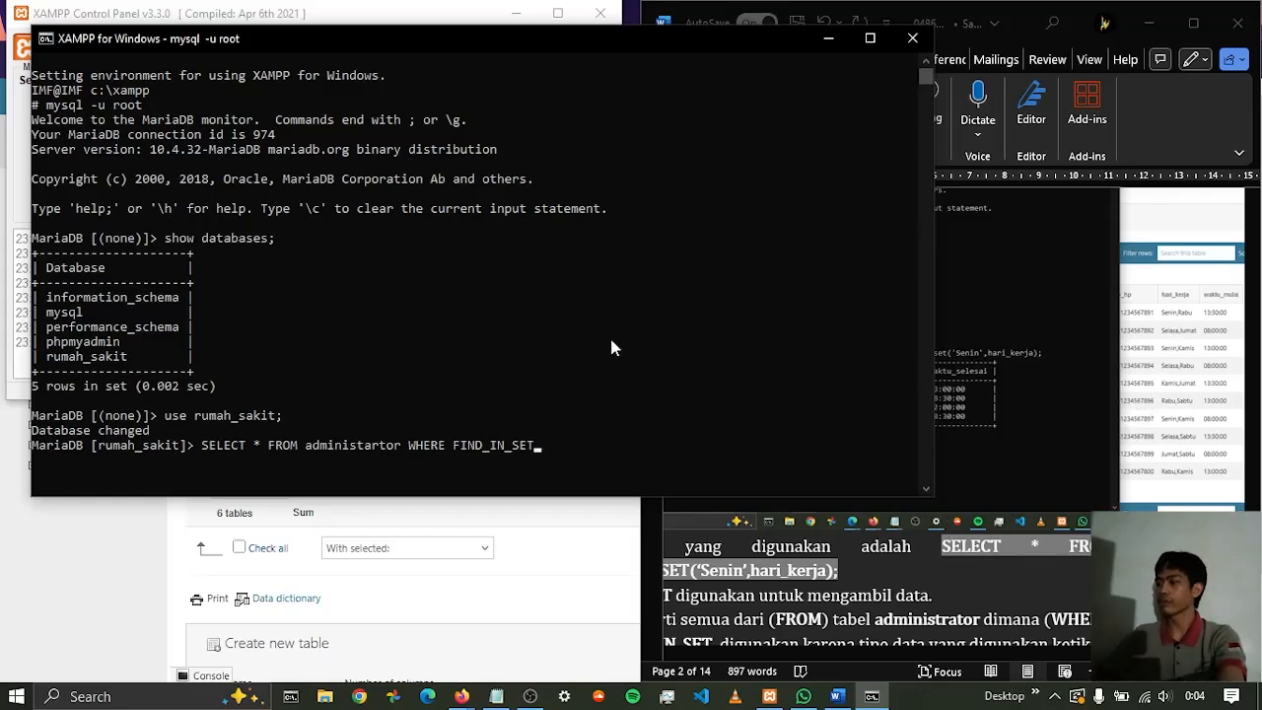
Add the condition FIND_IN_SET('Senin',hari_kerja); after WHERE, checking the syntax against the Word report
key(alt+Tab)
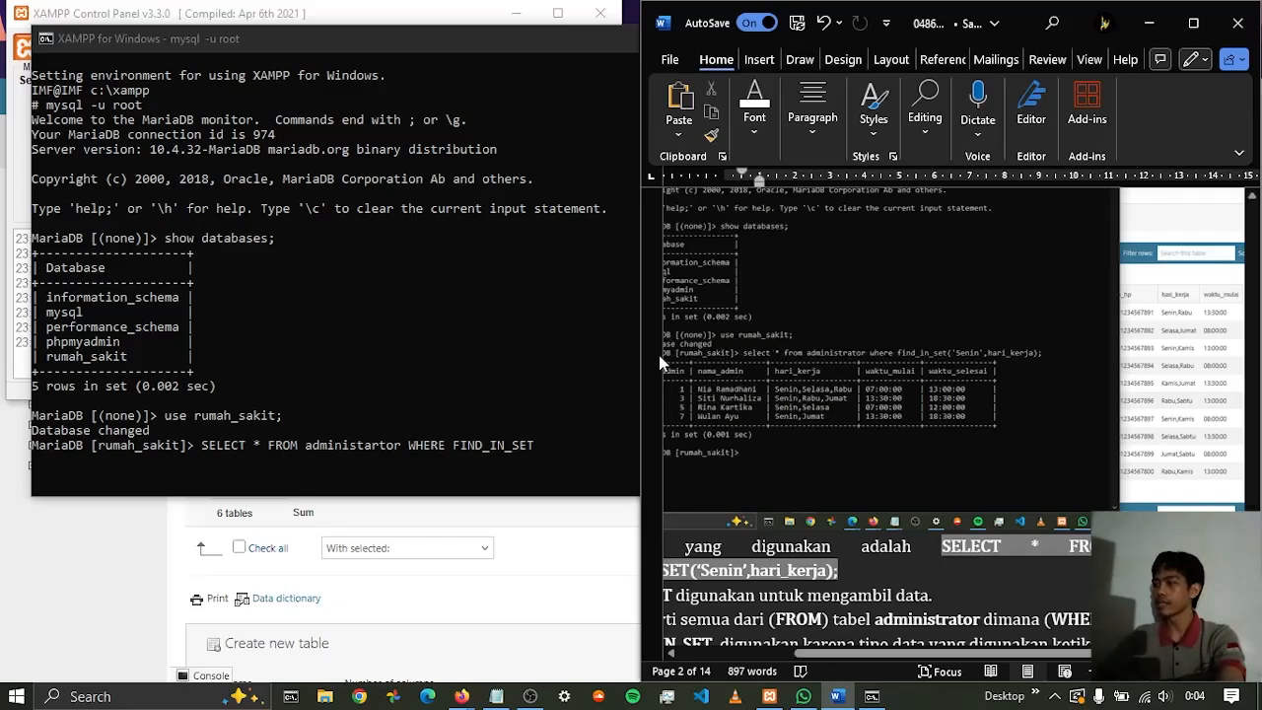
click(549, 441)
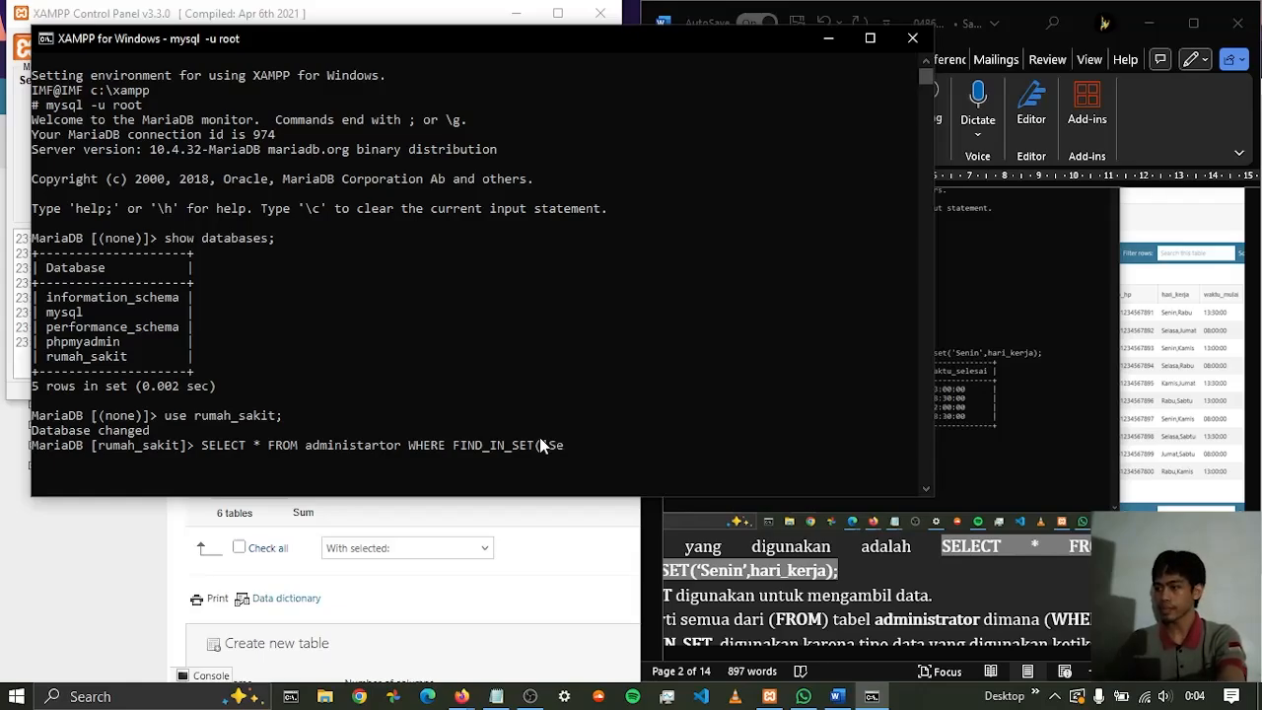
text(nin)
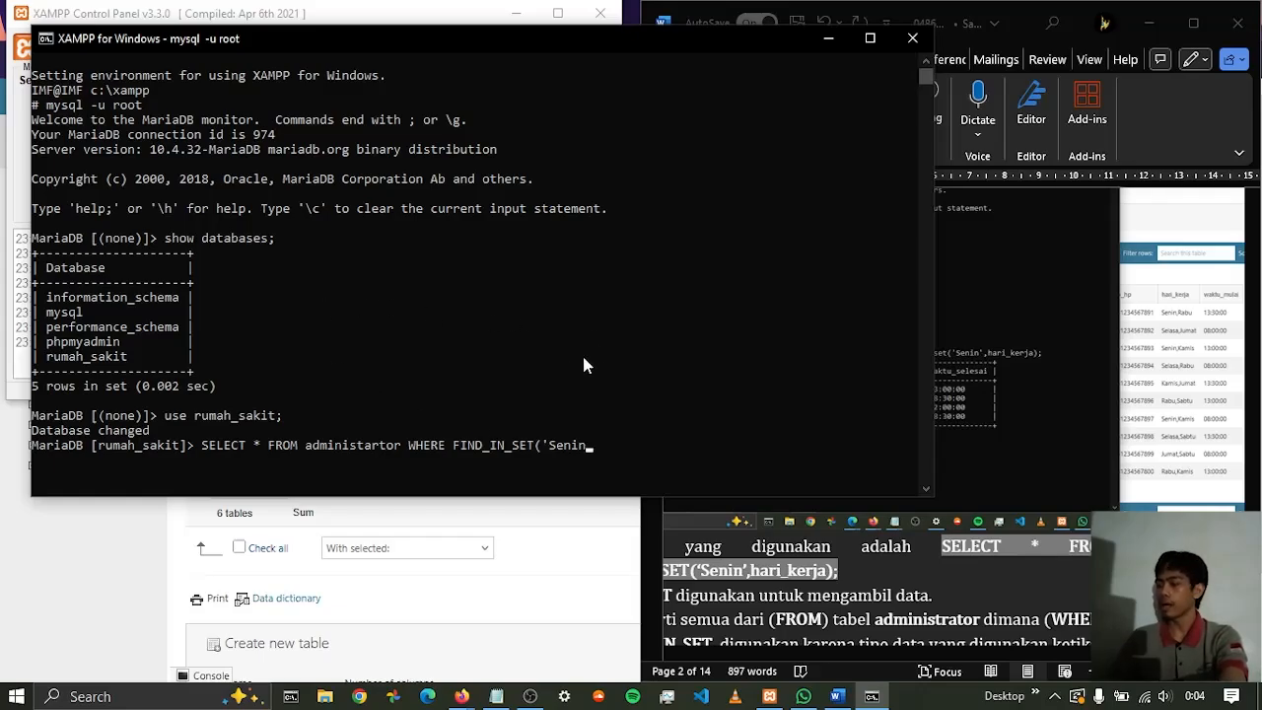
text(")
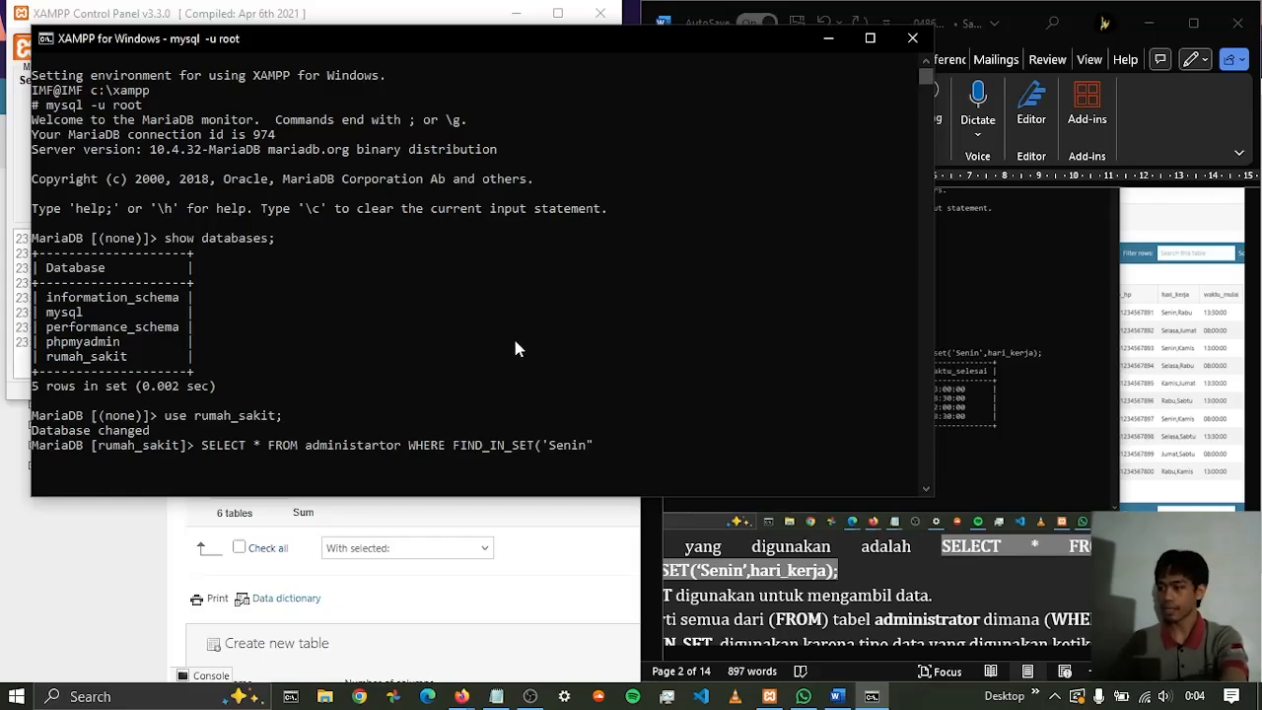
key(BackSpace)
text(',)
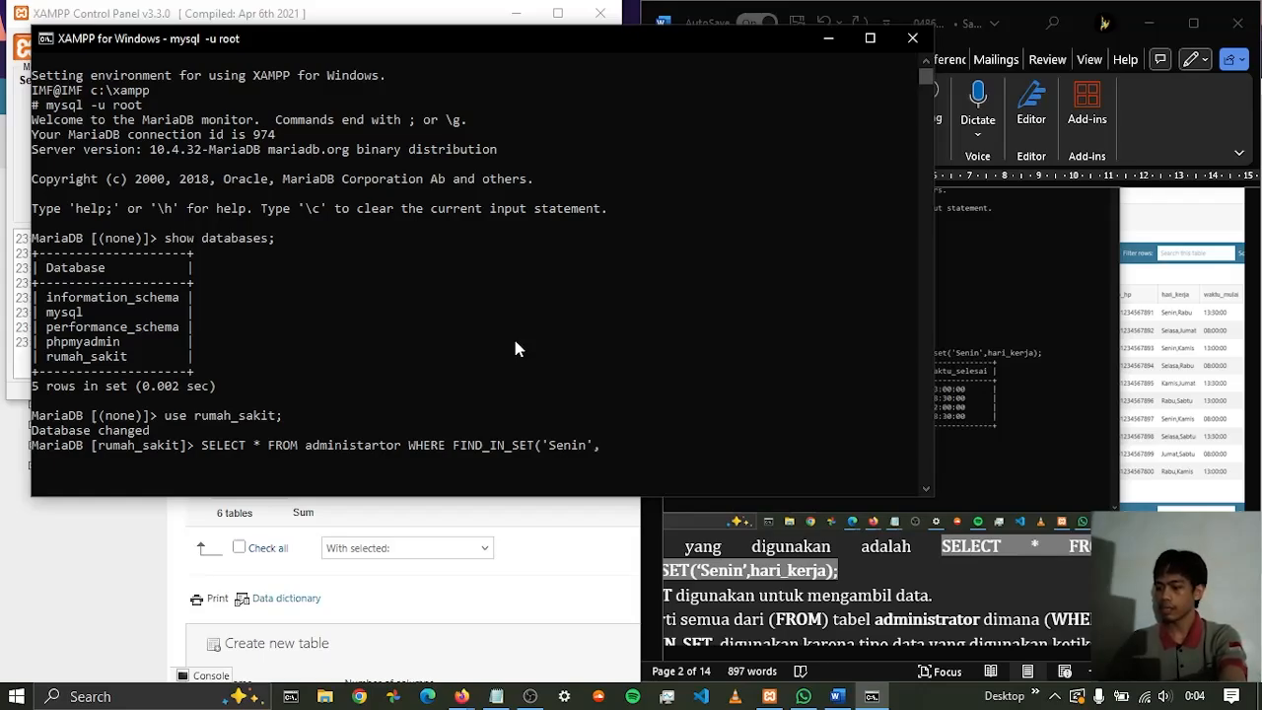
text(hari_)
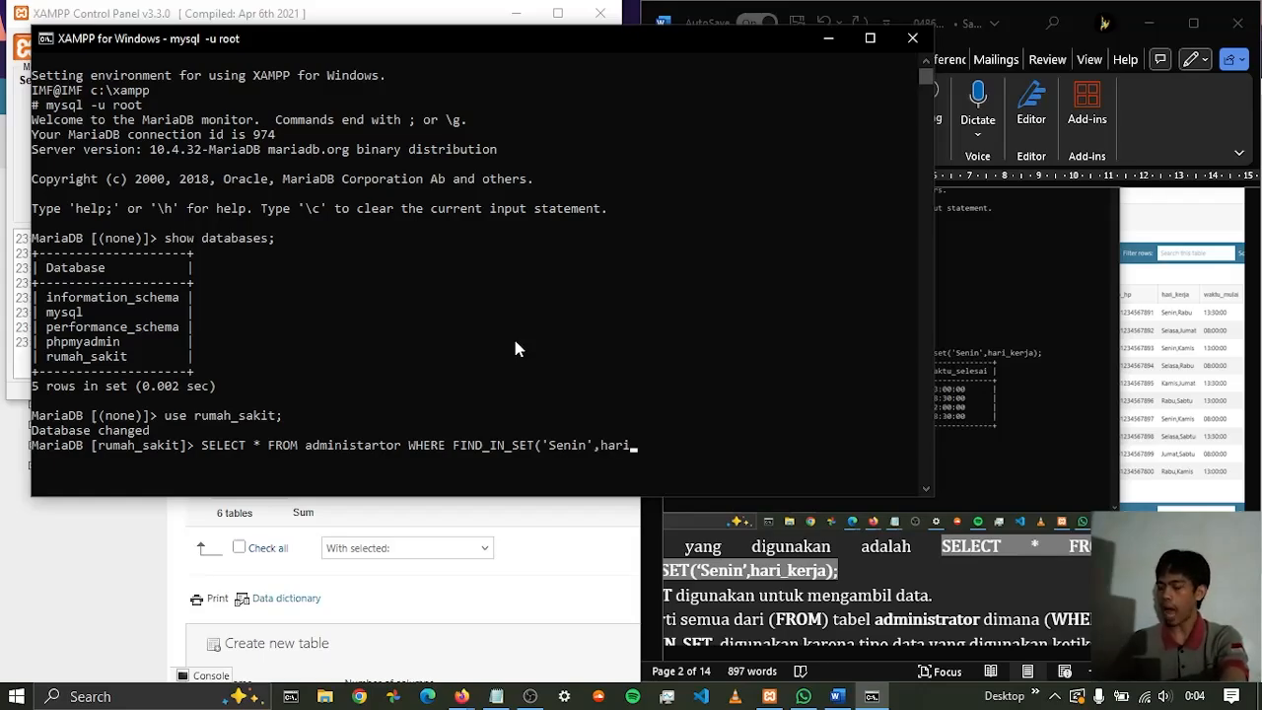
text(kerja)
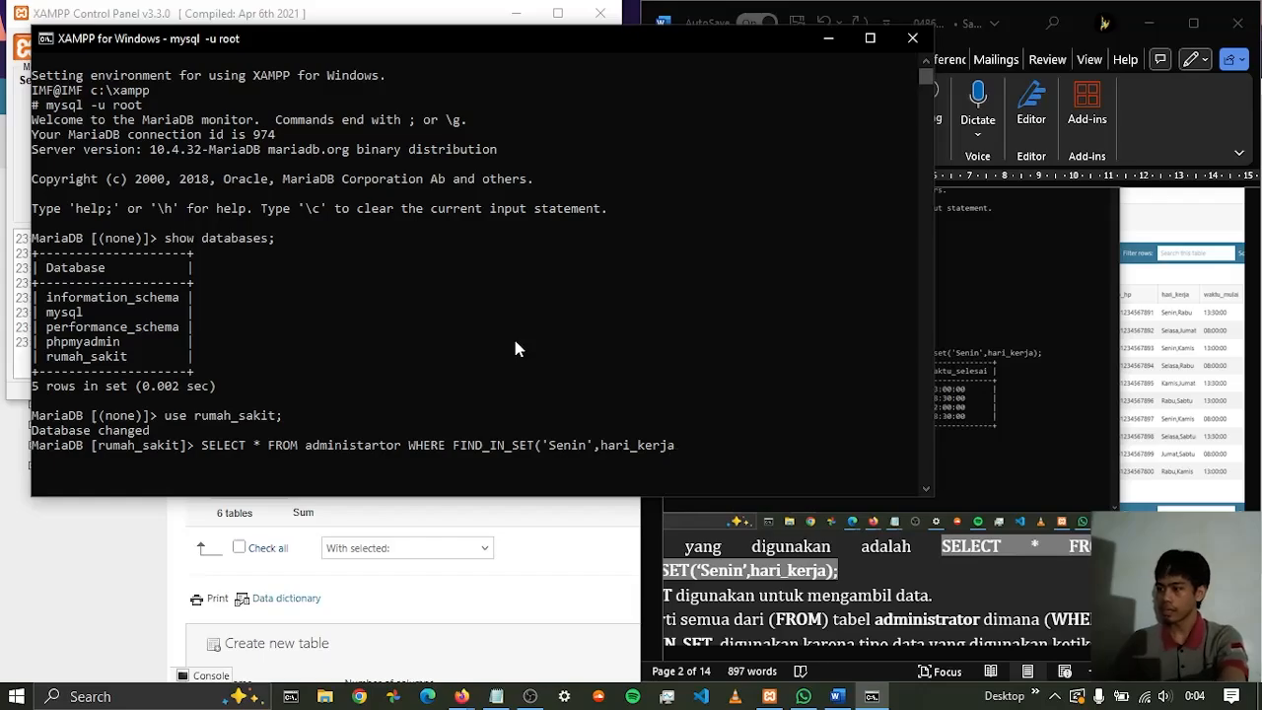
text())
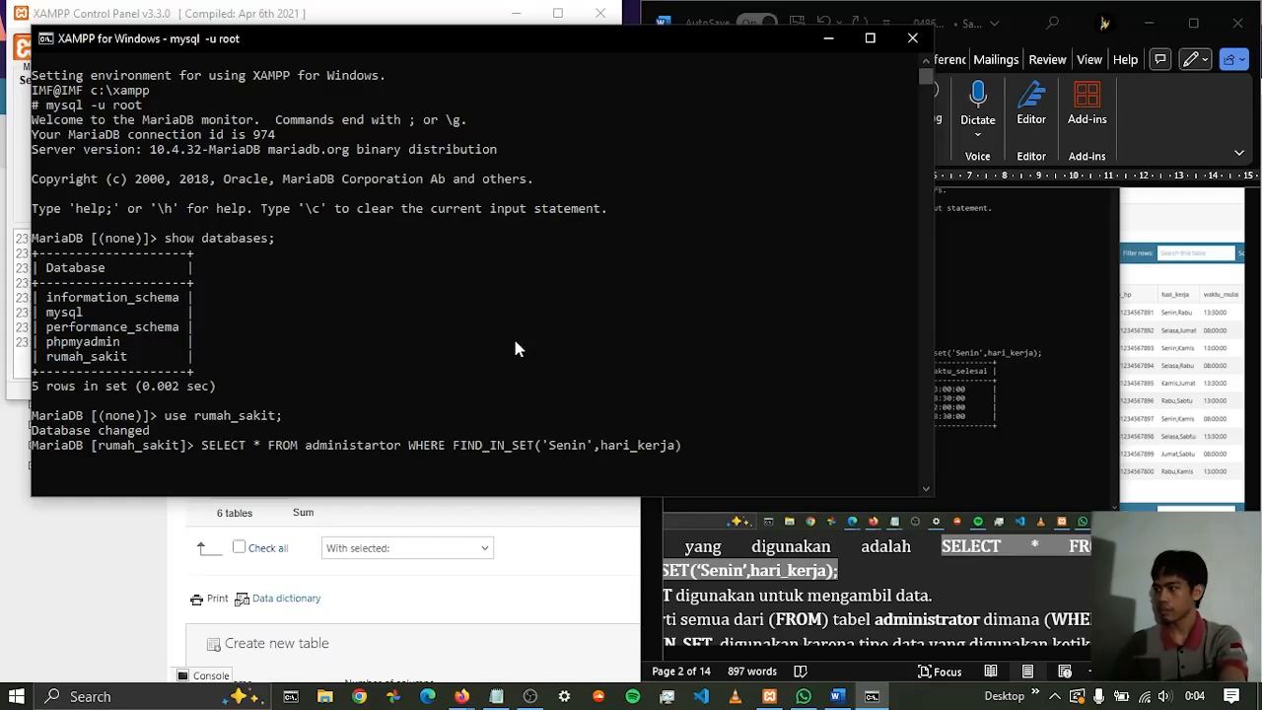
text(;)
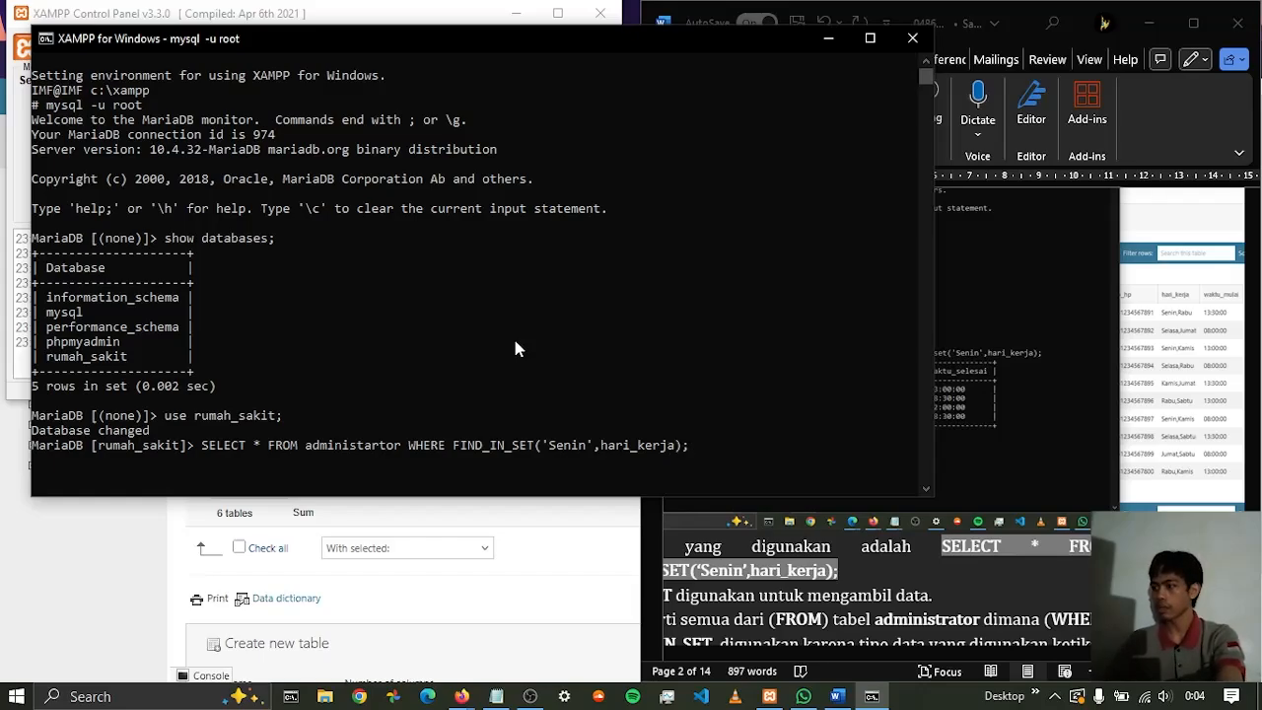
Erase the statement back to the misspelled table name and correct it to administrator
click(1033, 579)
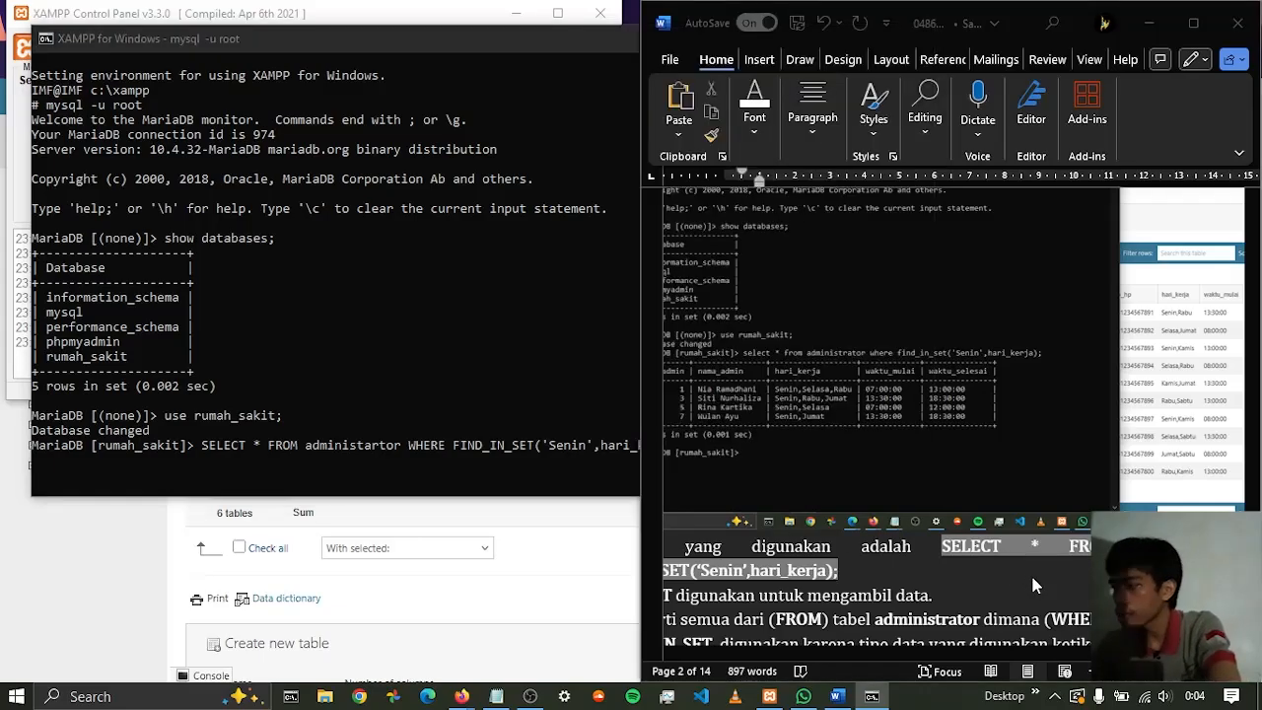
click(367, 443)
click(372, 445)
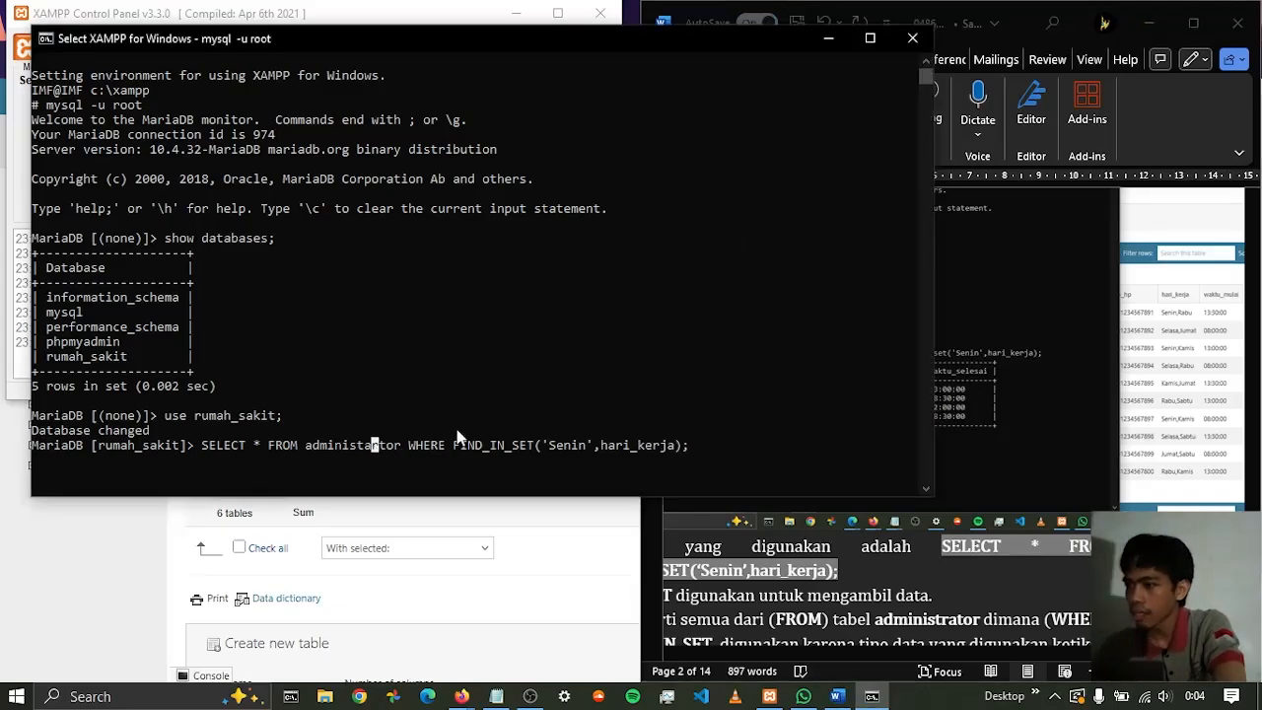
key(BackSpace)
key(BackSpace)
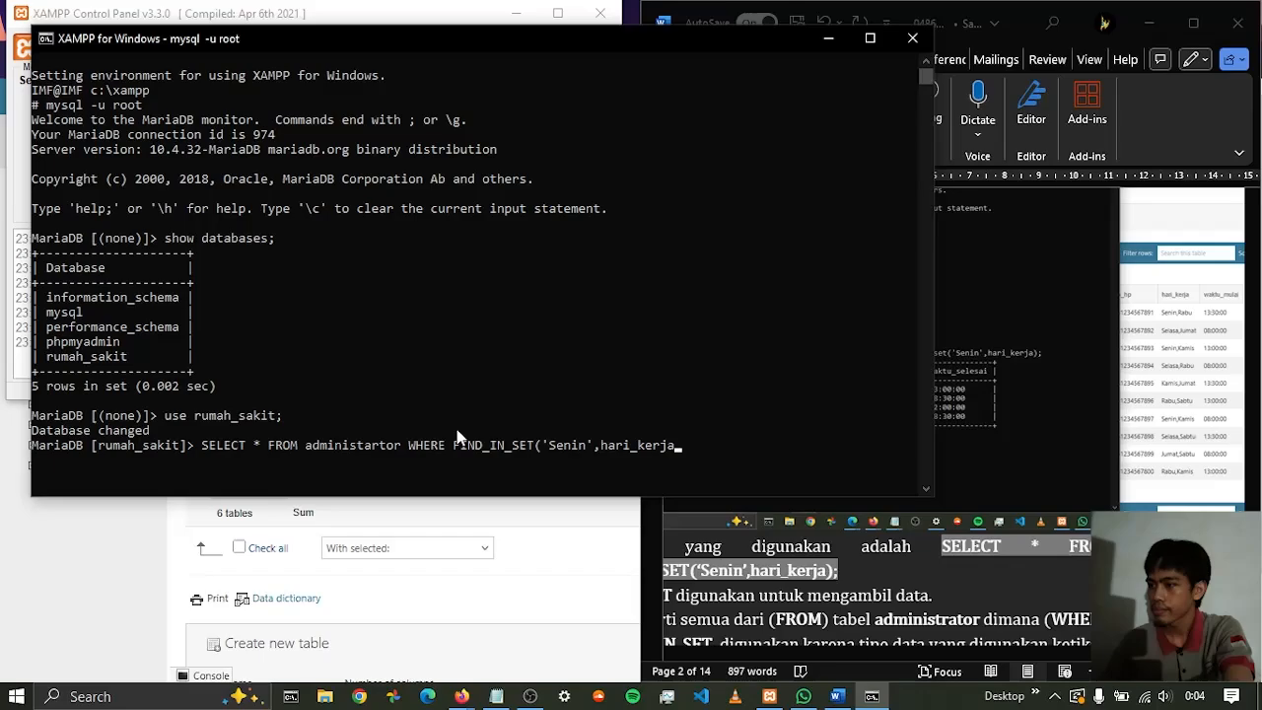
key(BackSpace)
key(BackSpace)
key(BackSpace)
key(BackSpace)
key(BackSpace)
key(BackSpace)
key(BackSpace)
key(BackSpace)
key(BackSpace)
key(BackSpace)
key(BackSpace)
key(BackSpace)
key(BackSpace)
key(BackSpace)
key(BackSpace)
key(BackSpace)
key(BackSpace)
key(BackSpace)
key(BackSpace)
key(BackSpace)
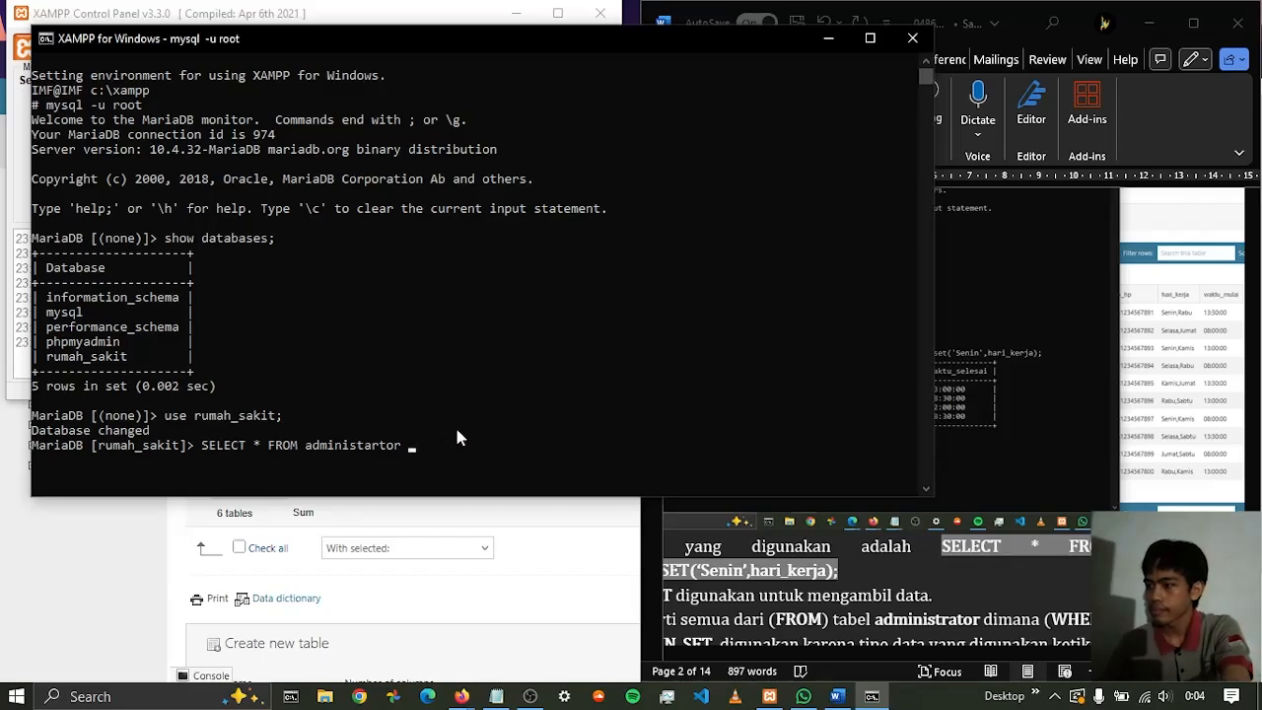
key(BackSpace)
key(BackSpace)
key(BackSpace)
key(BackSpace)
key(BackSpace)
key(BackSpace)
text(rat)
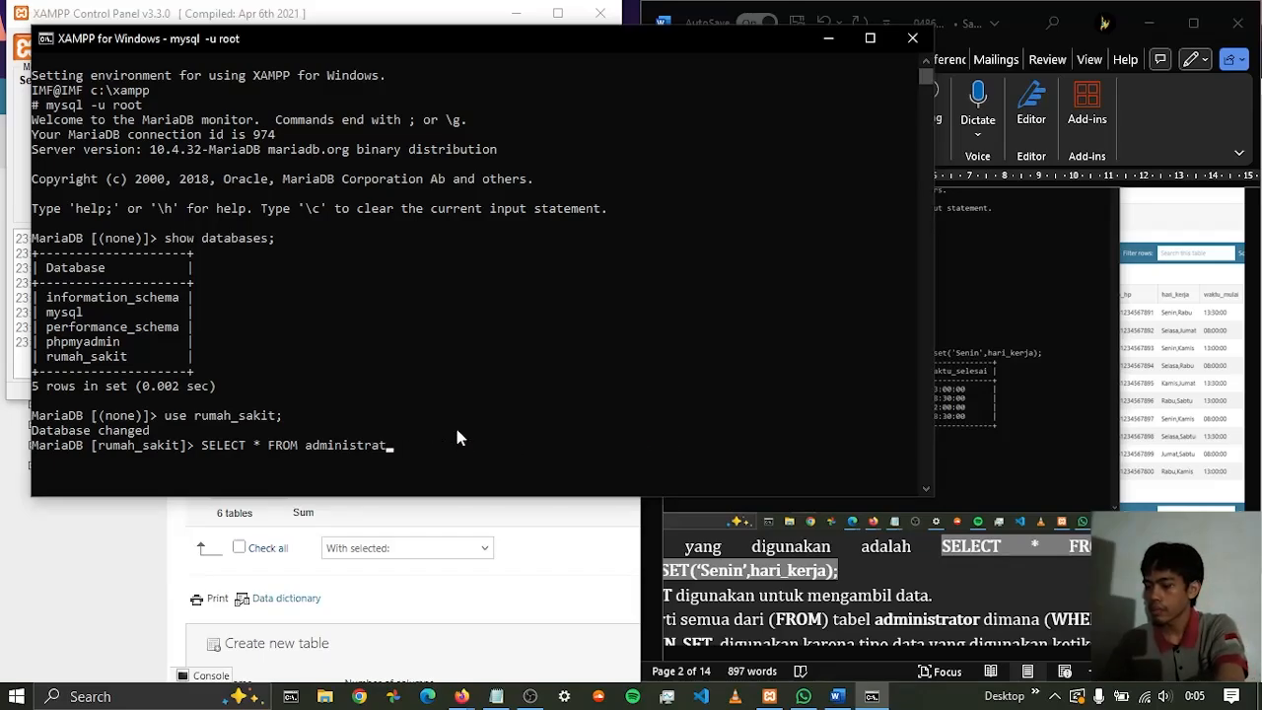
text(or)
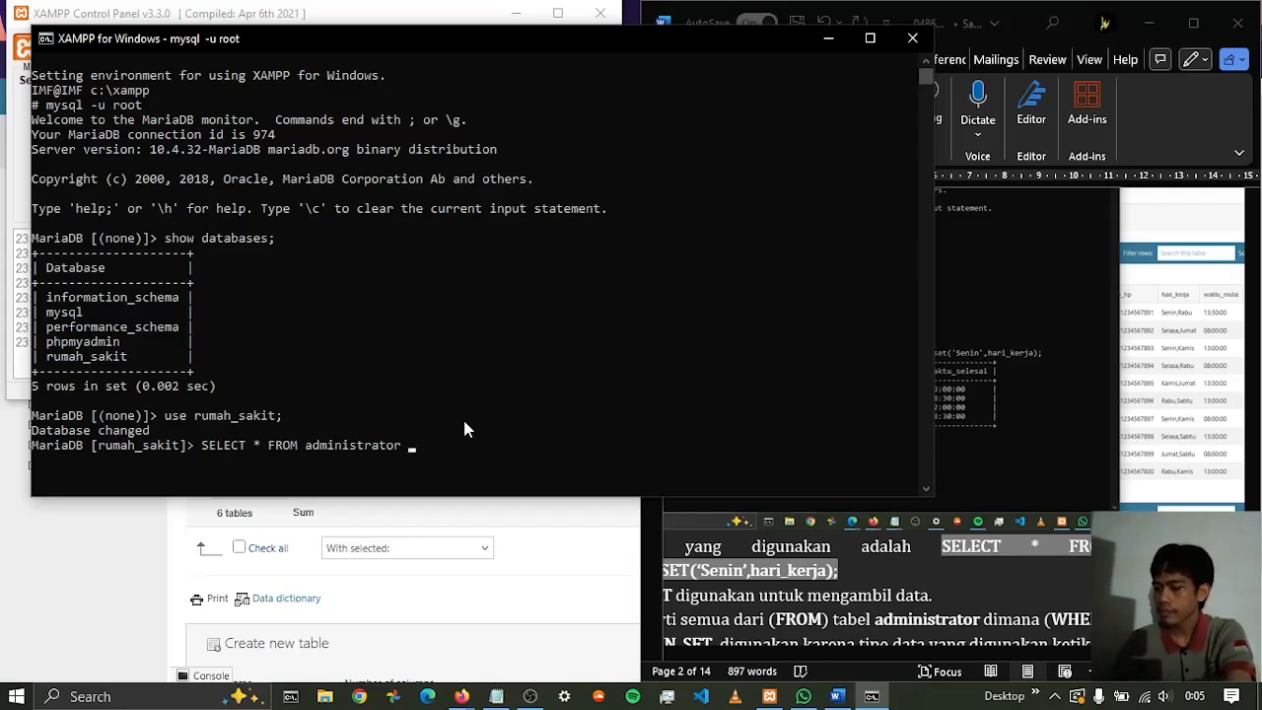
text( WHERE)
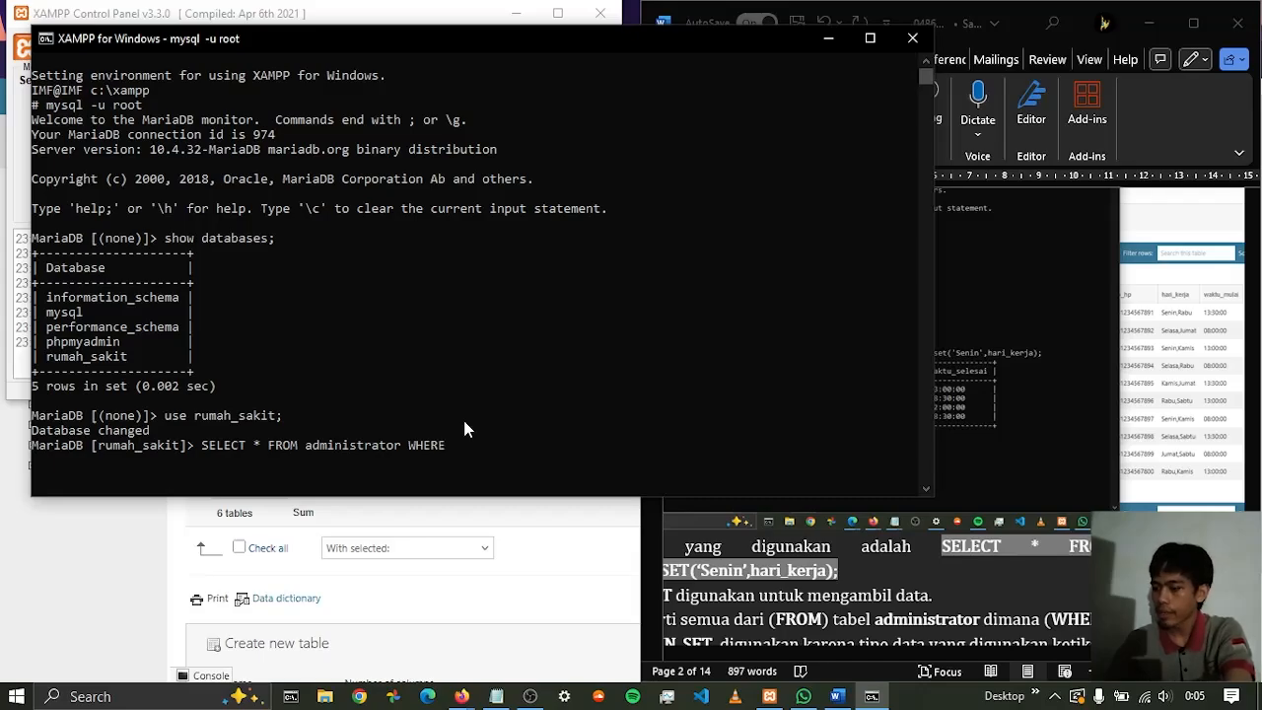
text( FIND_IN_SET)
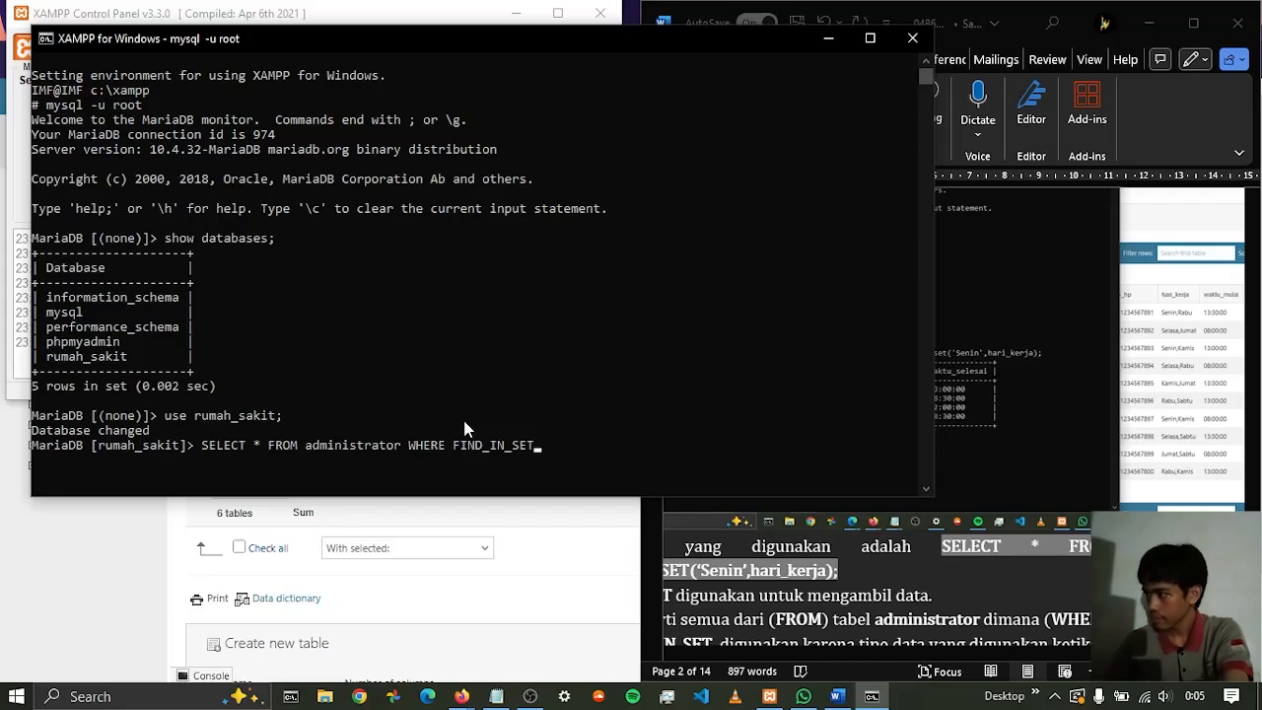
text(()
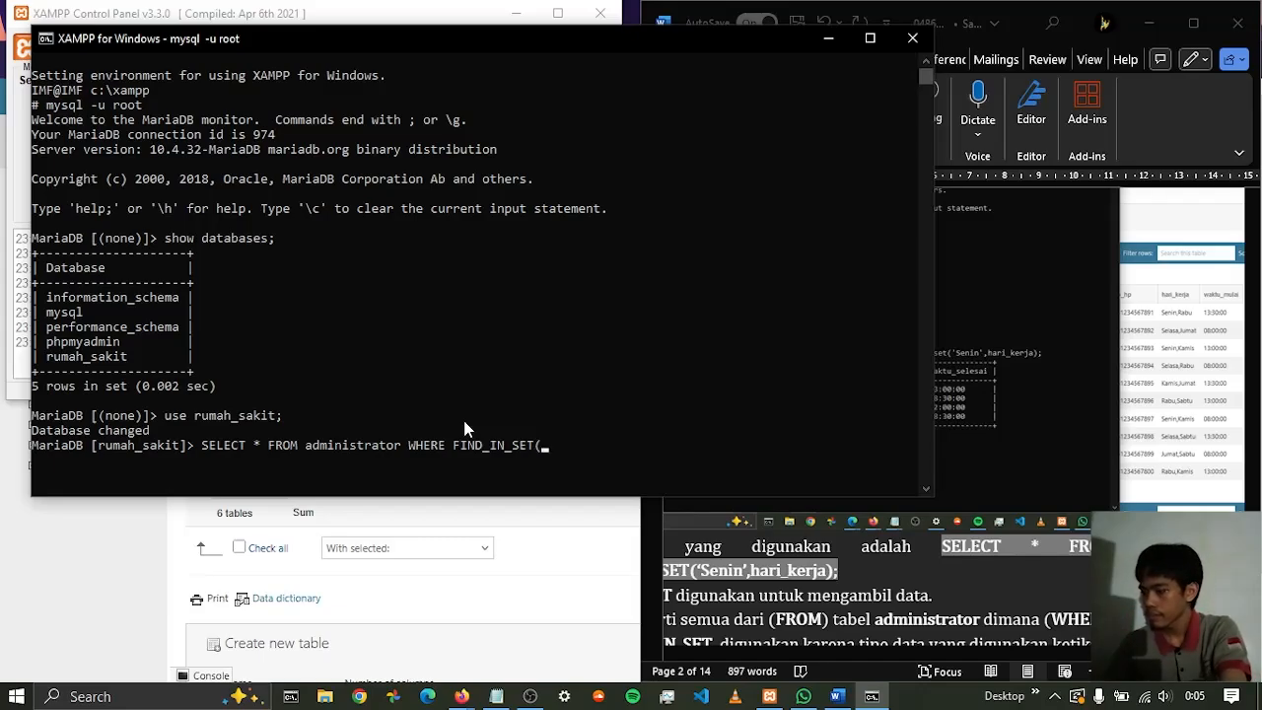
text('Senin)
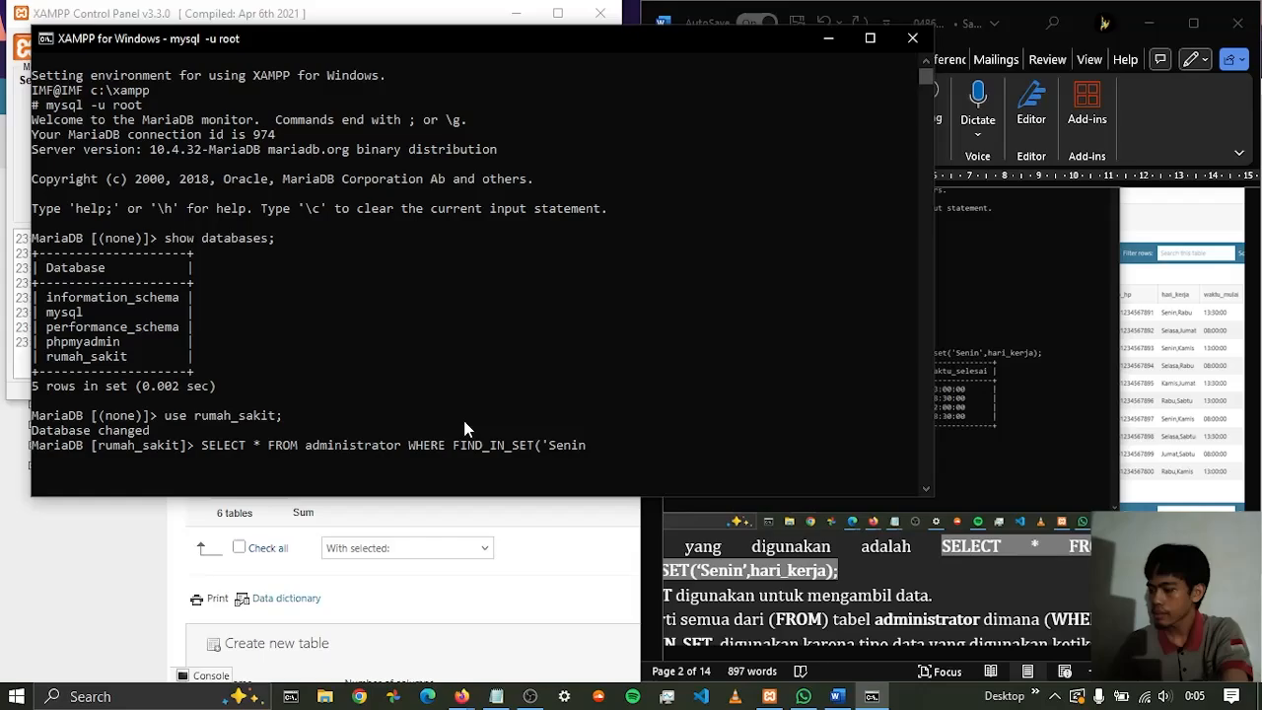
text(', hari)
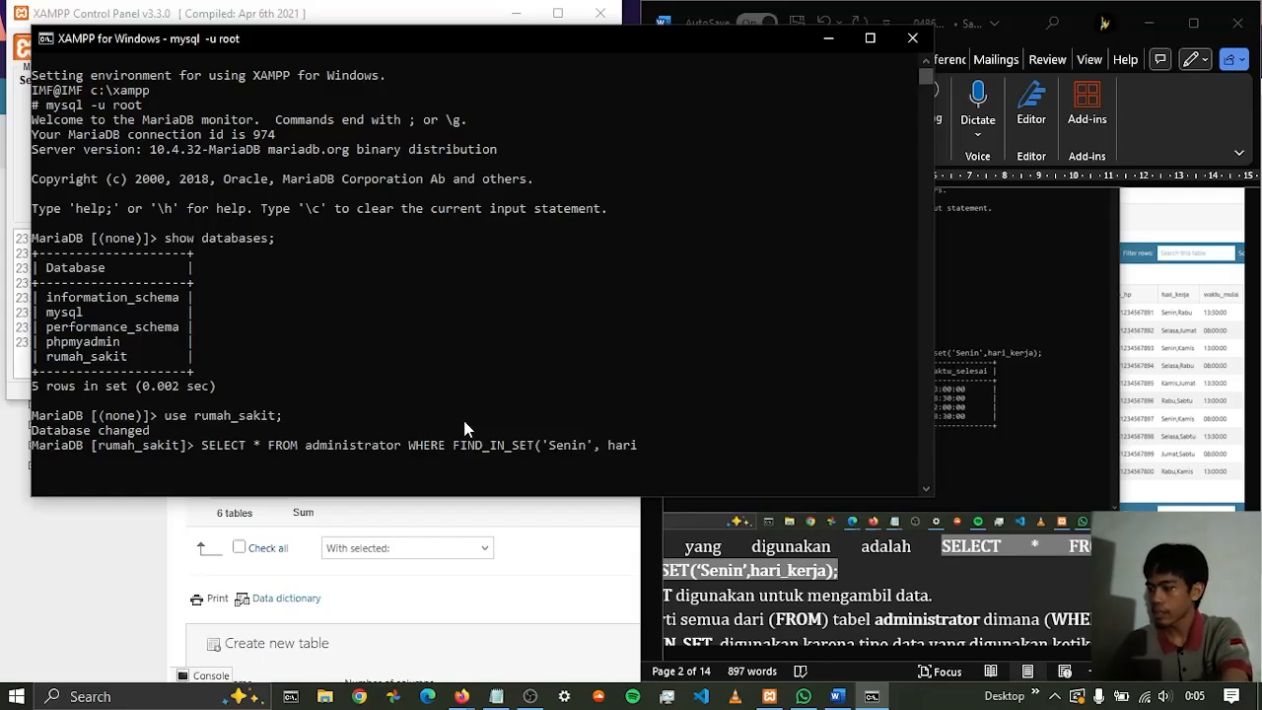
text(_ker)
Complete the statement with WHERE FIND_IN_SET('Senin',hari_kerja); and run the query on the administrator table
key(BackSpace)
key(BackSpace)
key(BackSpace)
key(BackSpace)
key(BackSpace)
key(BackSpace)
key(BackSpace)
key(BackSpace)
key(BackSpace)
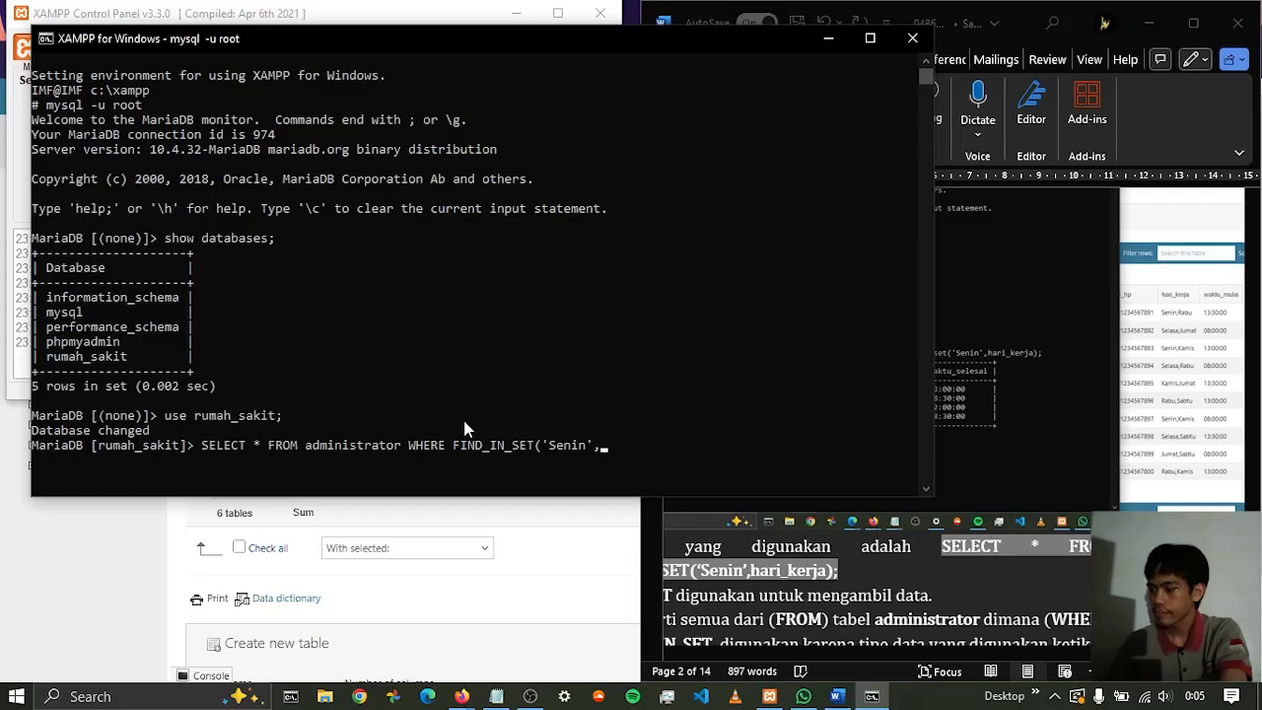
text(hari_k)
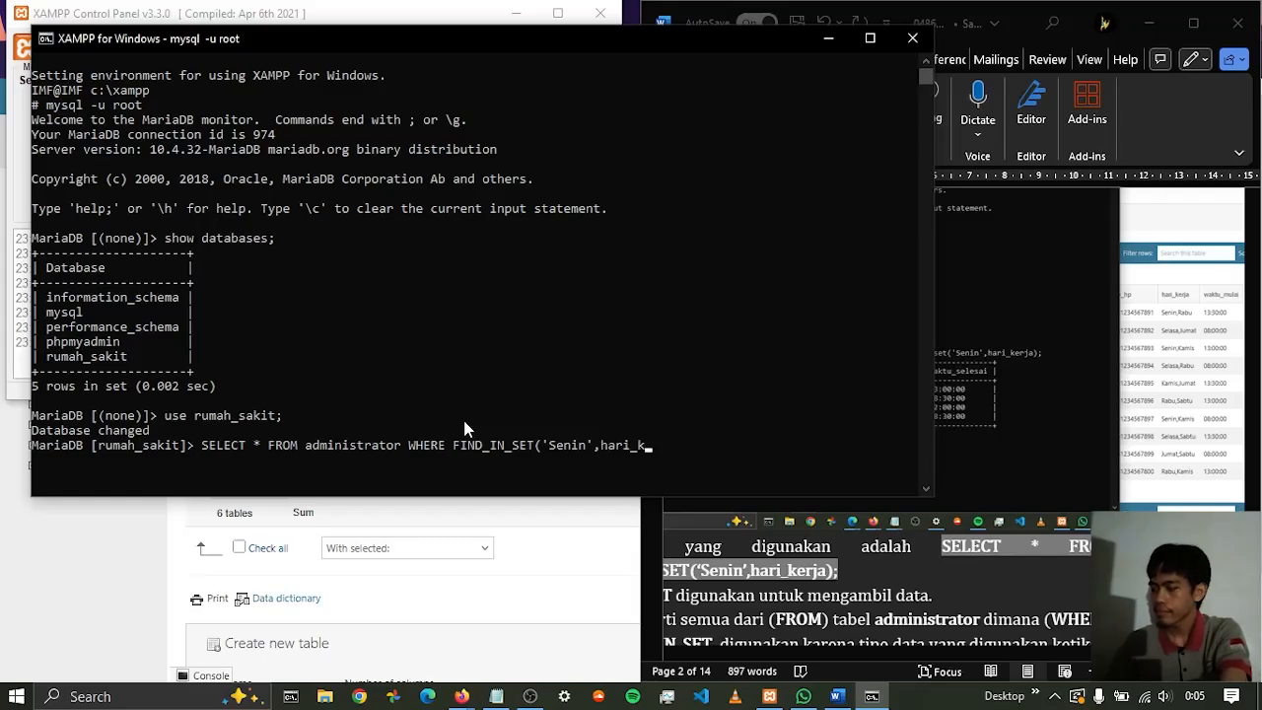
text(erja))
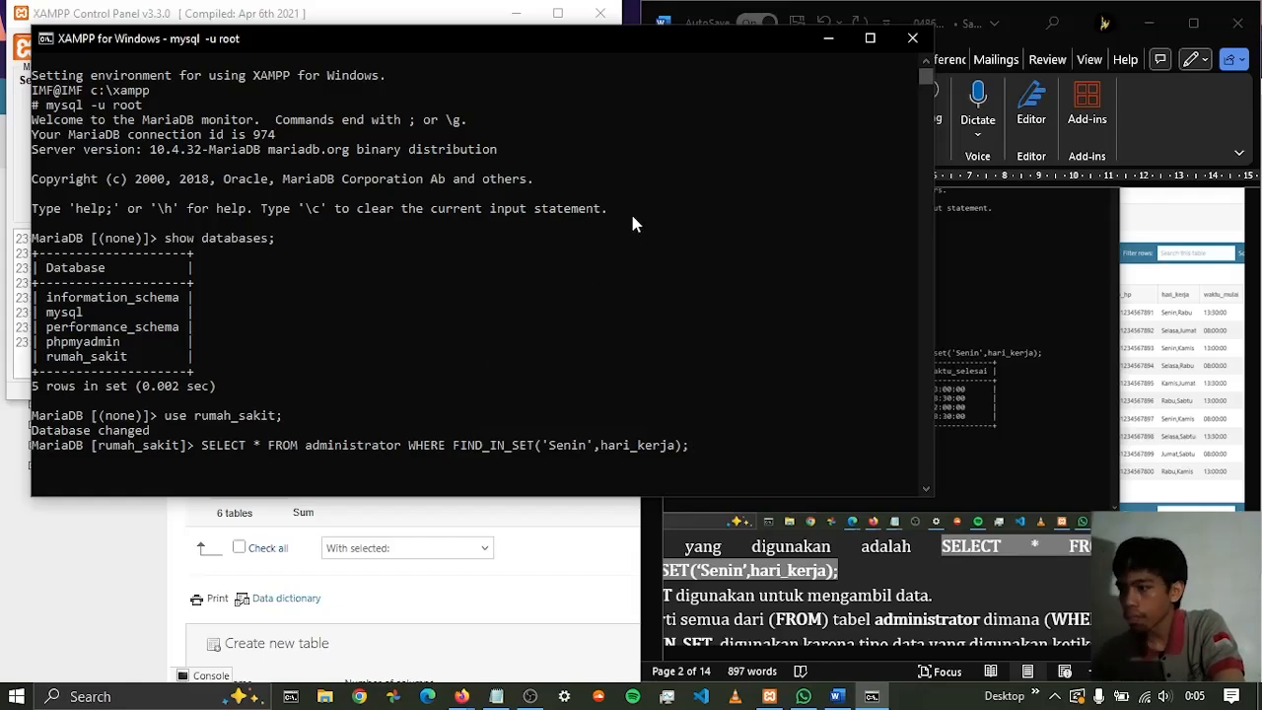
text(;)
key(Return)
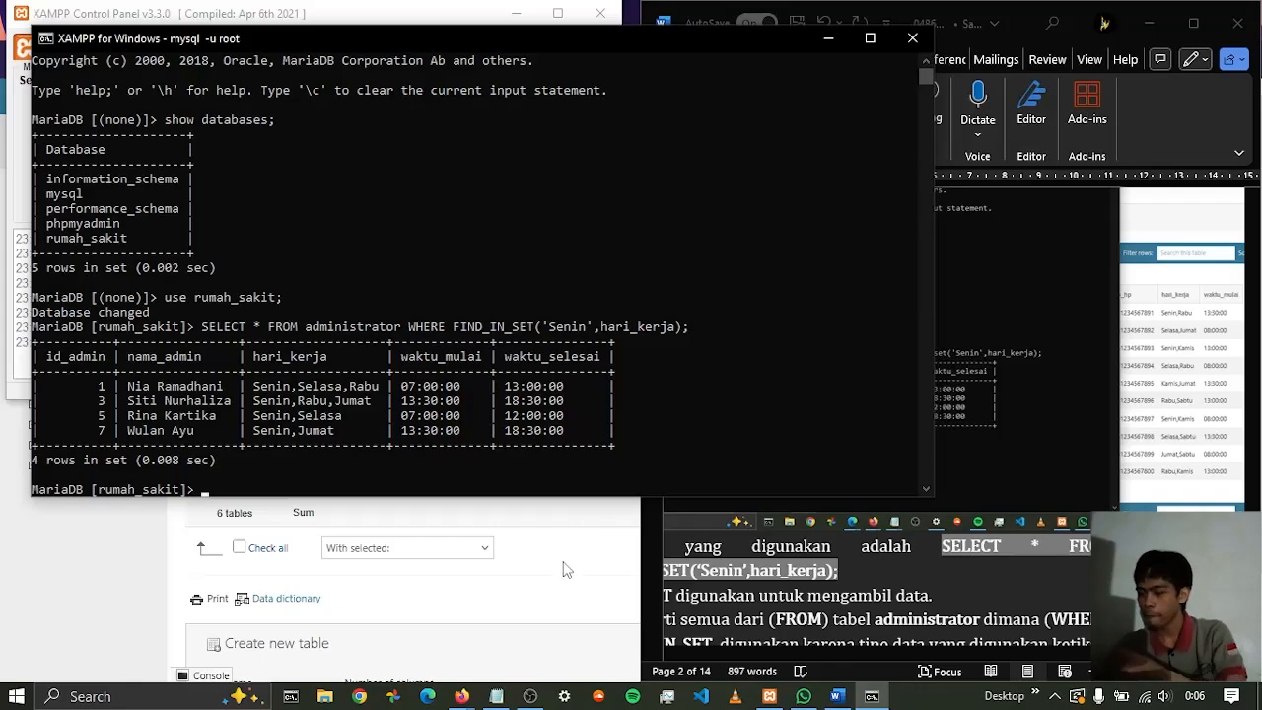
click(530, 696)
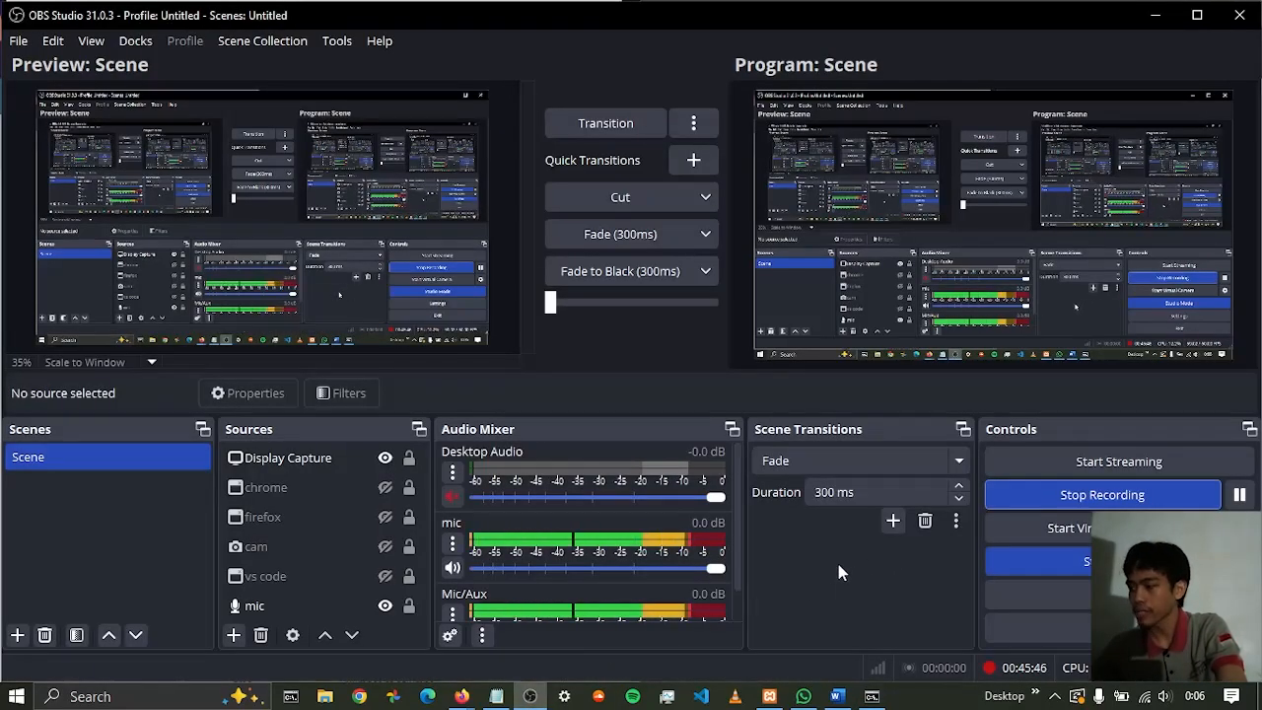